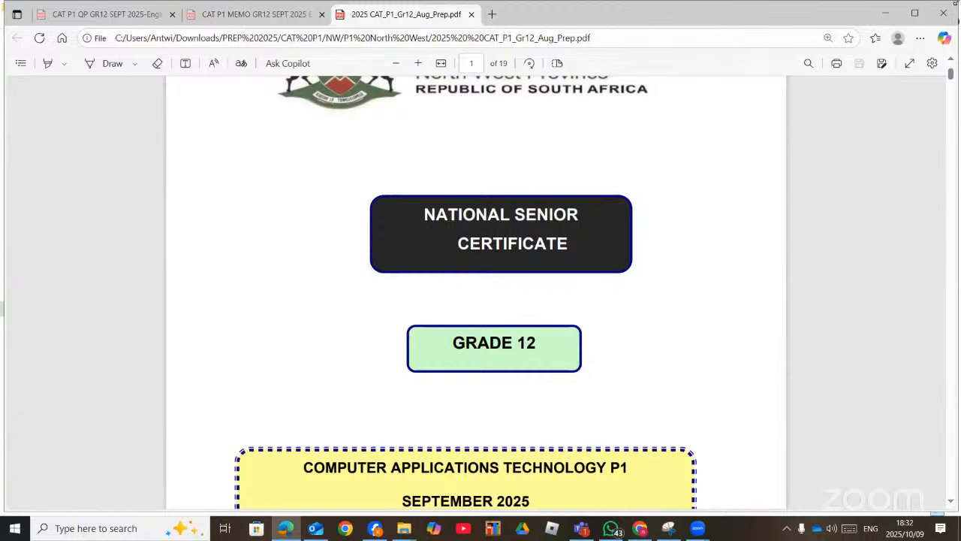
Step: Check the live stream's status in YouTube Studio and return to the question paper
{"action": "key", "text": "XF86AudioRaiseVolume"}
{"action": "key", "text": "XF86AudioRaiseVolume"}
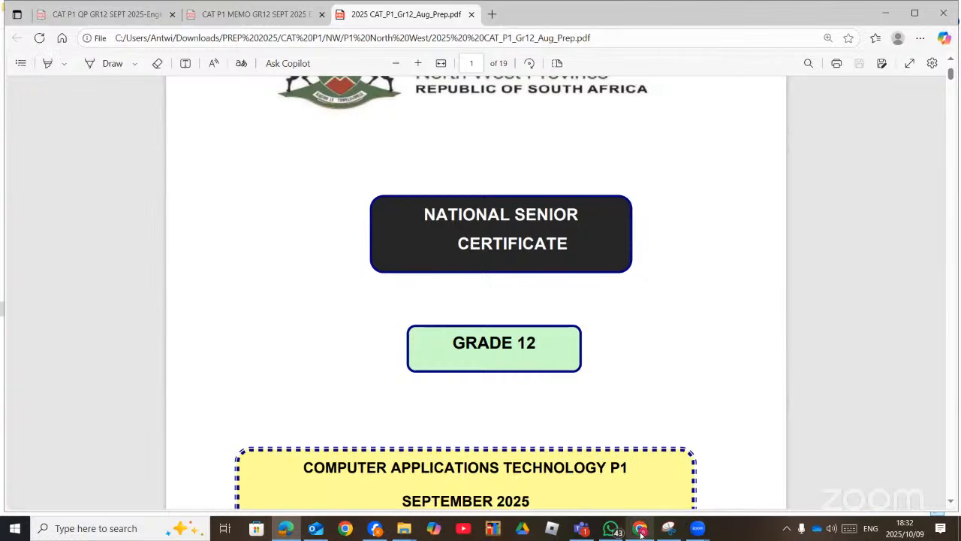
{"action": "mouse_move", "coordinate": [640, 531]}
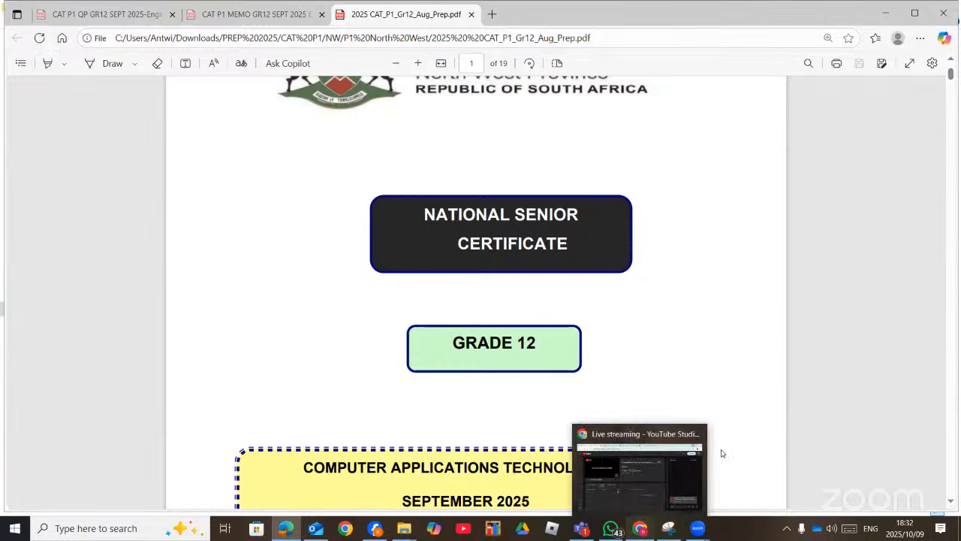
{"action": "left_click", "coordinate": [638, 469]}
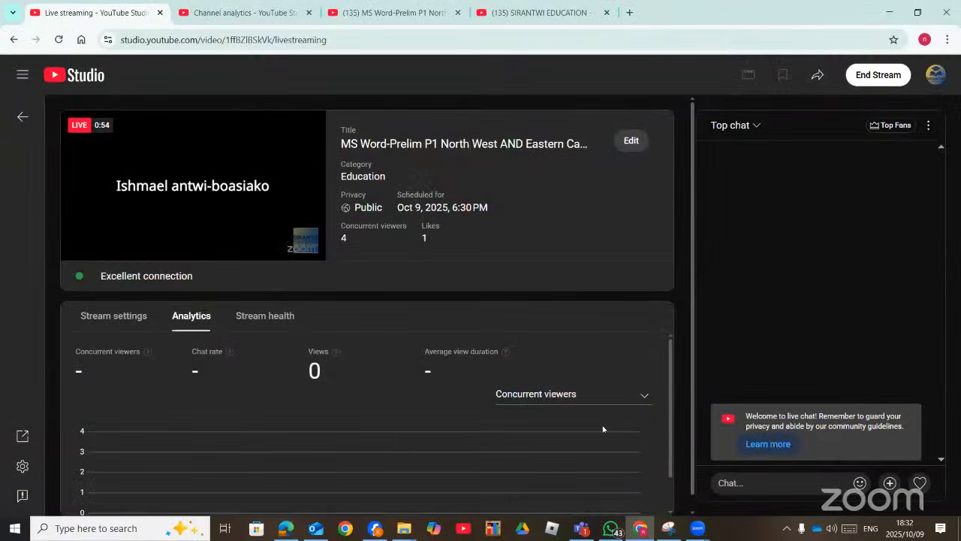
{"action": "left_click", "coordinate": [641, 529]}
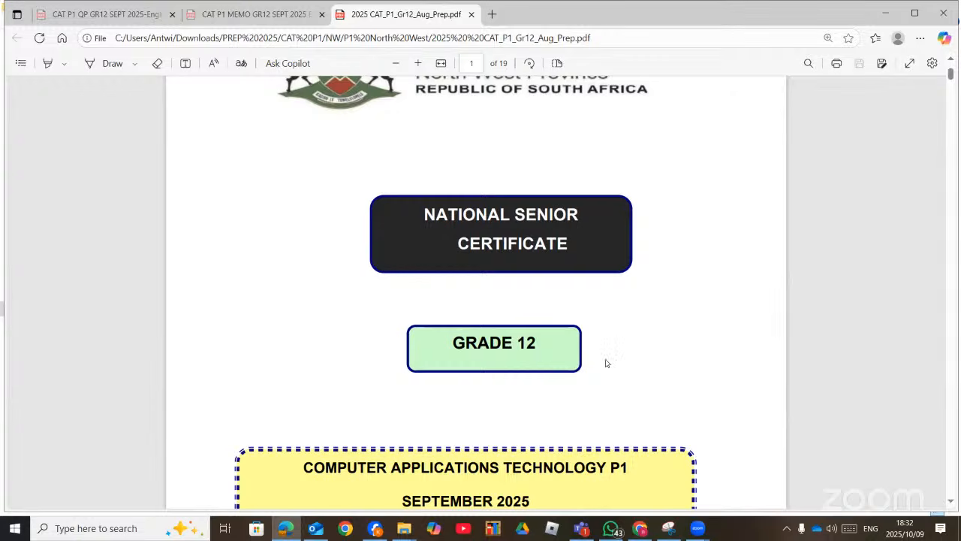
Step: Find Question 1 in the question paper, then open the 1Mission document from the data files folder and enable editing
{"action": "scroll", "coordinate": [607, 362], "scroll_direction": "down", "scroll_amount": 10}
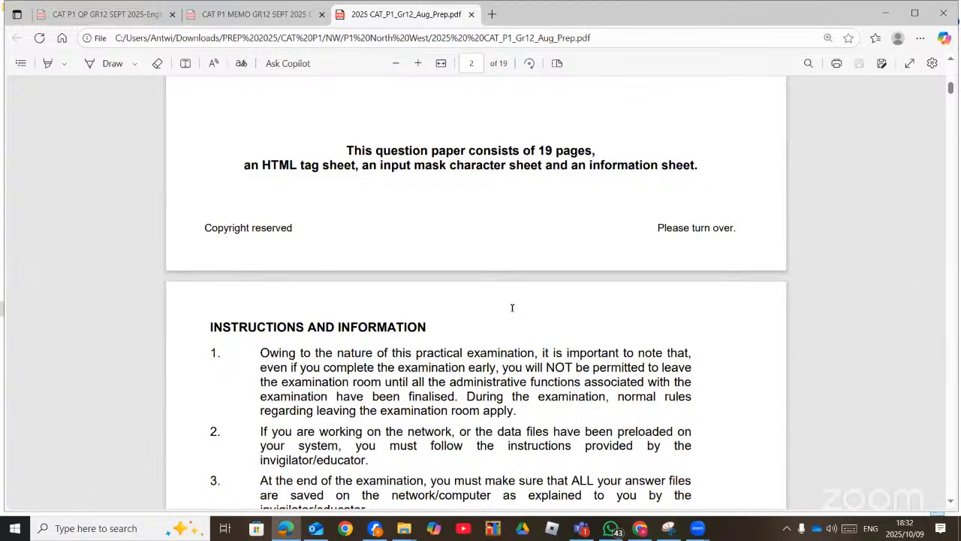
{"action": "scroll", "coordinate": [512, 307], "scroll_direction": "down", "scroll_amount": 3}
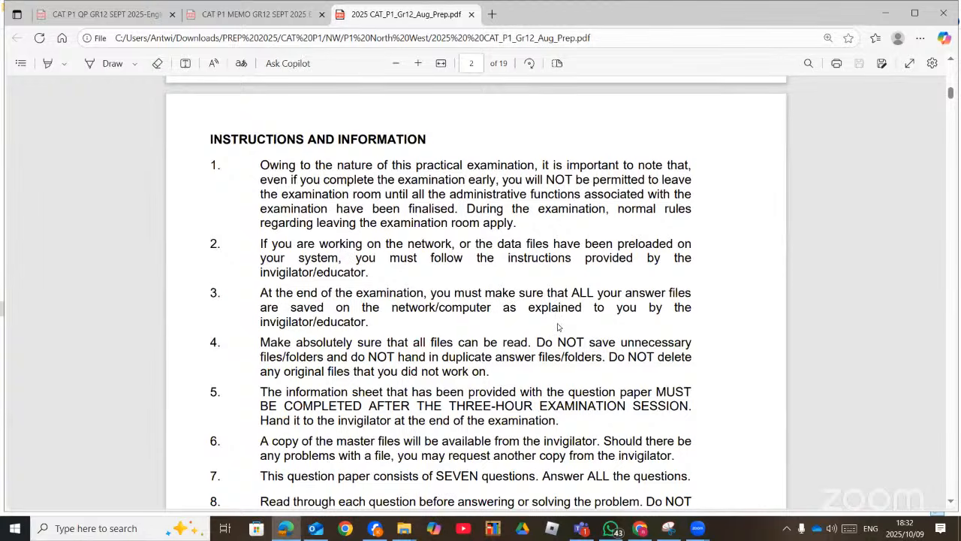
{"action": "scroll", "coordinate": [557, 327], "scroll_direction": "down", "scroll_amount": 5}
{"action": "scroll", "coordinate": [308, 309], "scroll_direction": "down", "scroll_amount": 8}
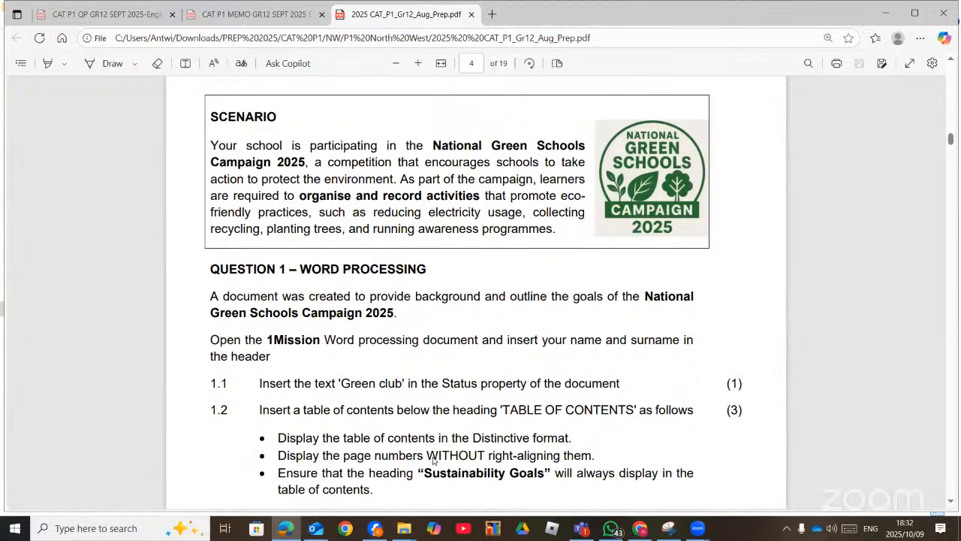
{"action": "left_click", "coordinate": [404, 528]}
{"action": "left_click", "coordinate": [591, 436]}
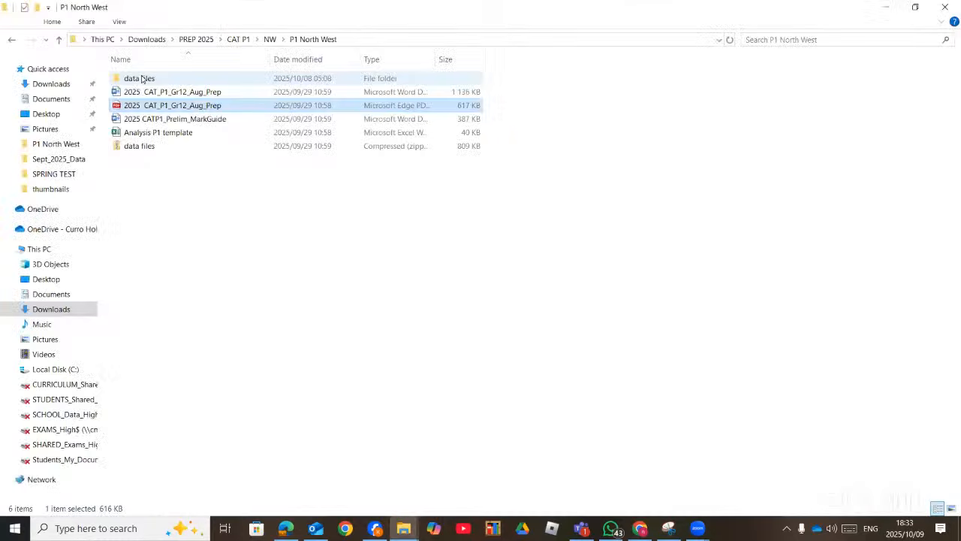
{"action": "left_click", "coordinate": [138, 82]}
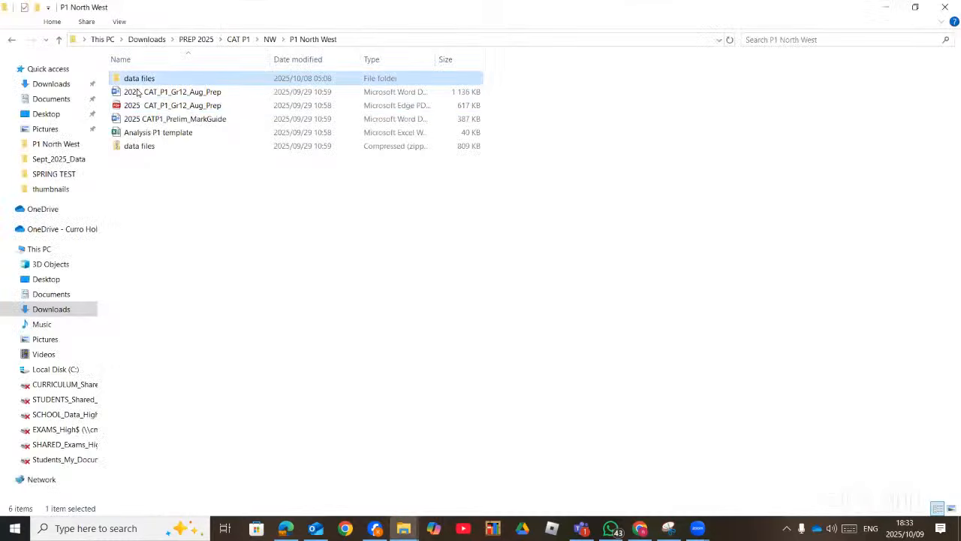
{"action": "double_click", "coordinate": [138, 92]}
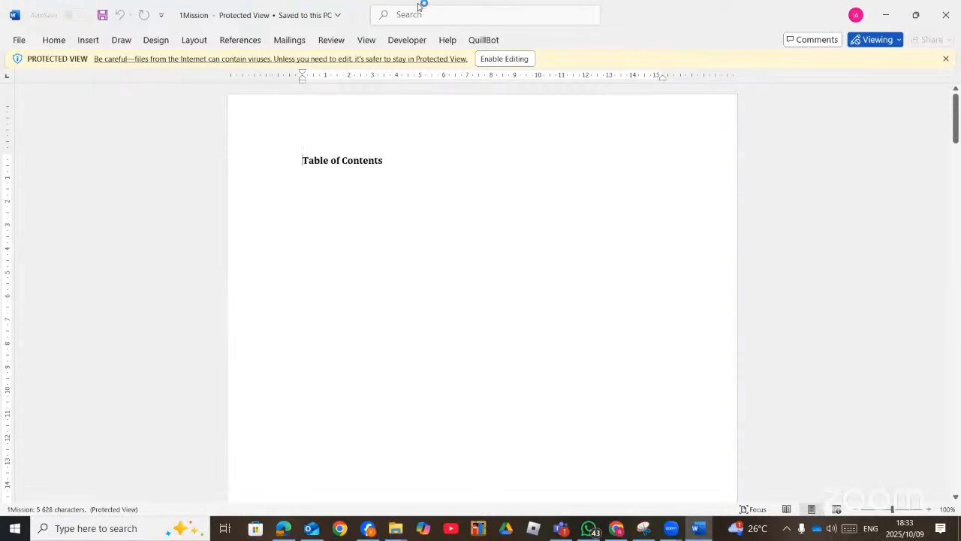
{"action": "left_click", "coordinate": [520, 58]}
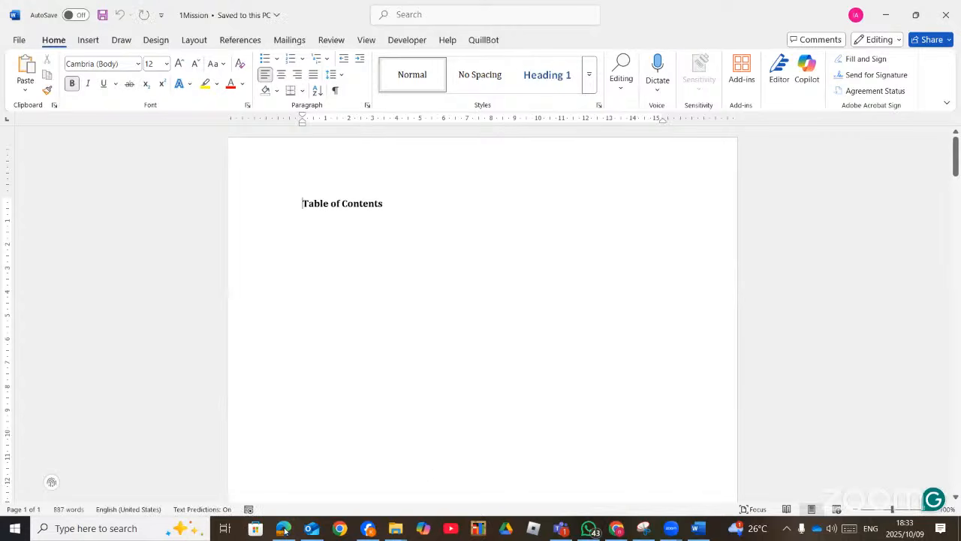
Step: Check question 1.1 in the paper and set the 1Mission document's Status property to "Green club"
{"action": "key", "text": "alt+Tab"}
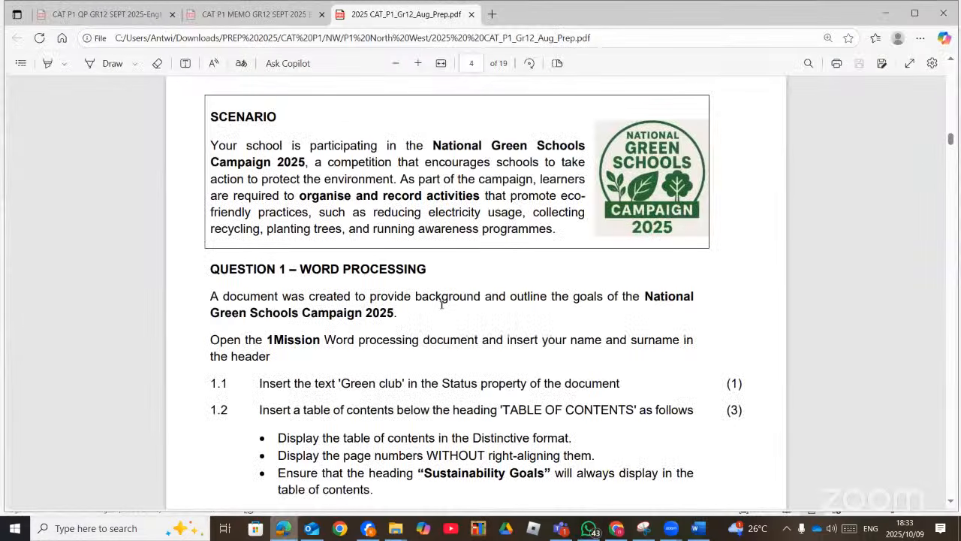
{"action": "scroll", "coordinate": [441, 304], "scroll_direction": "down", "scroll_amount": 3}
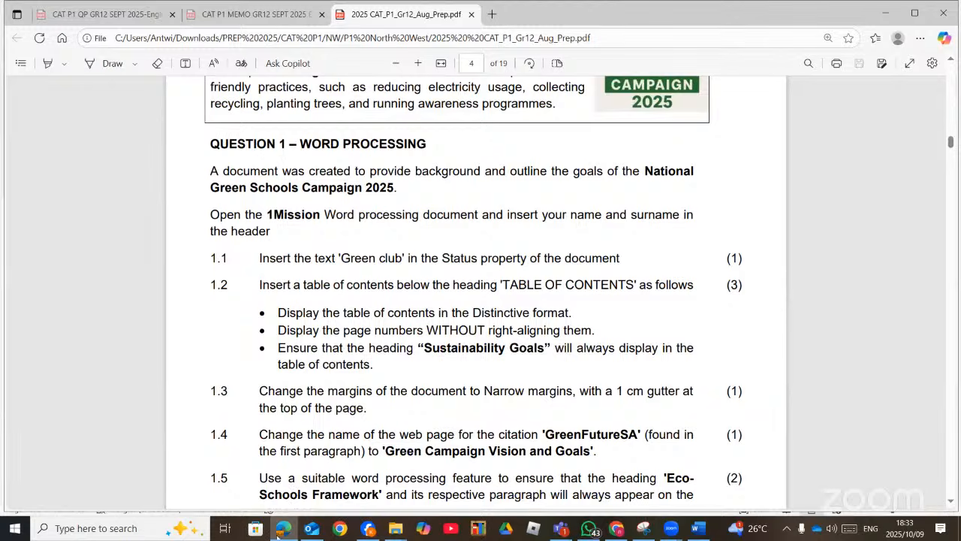
{"action": "key", "text": "alt+Tab"}
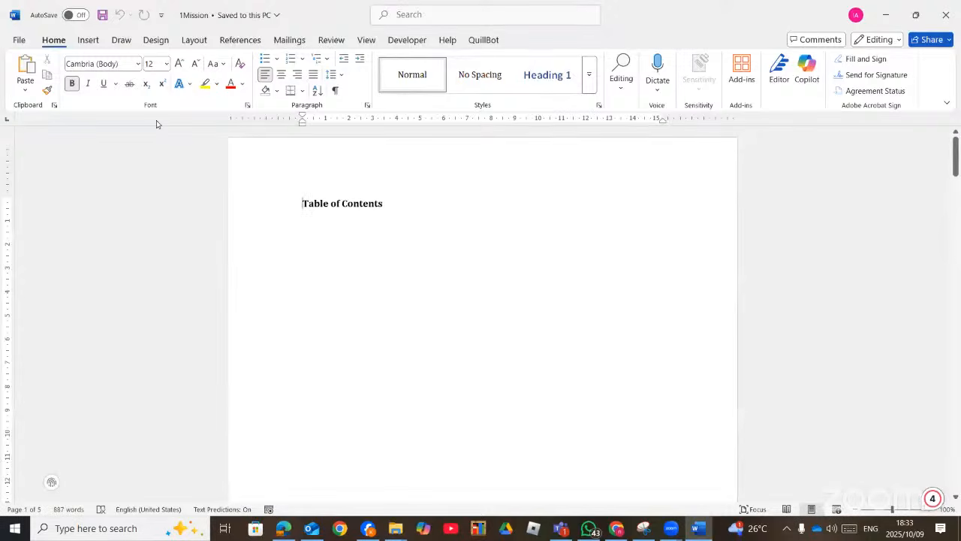
{"action": "left_click", "coordinate": [19, 41]}
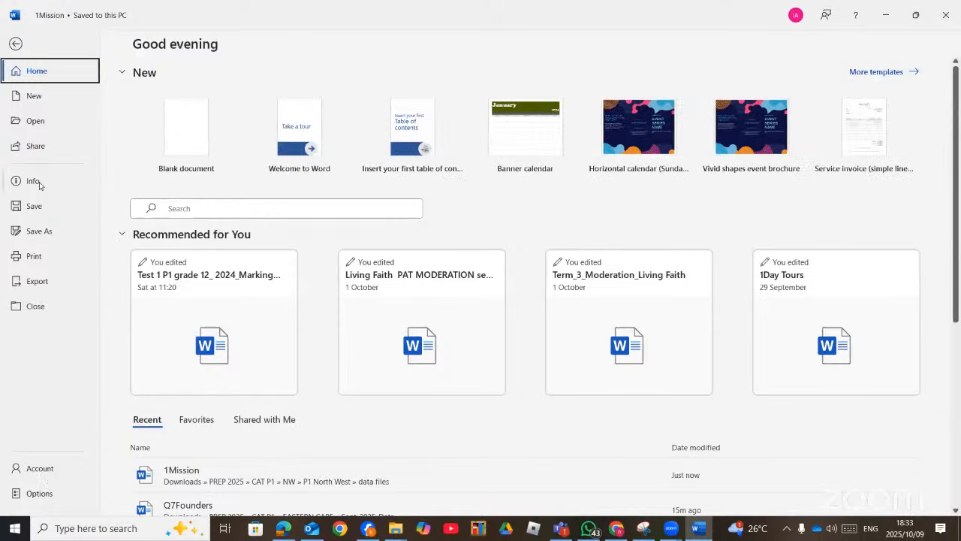
{"action": "left_click", "coordinate": [40, 184]}
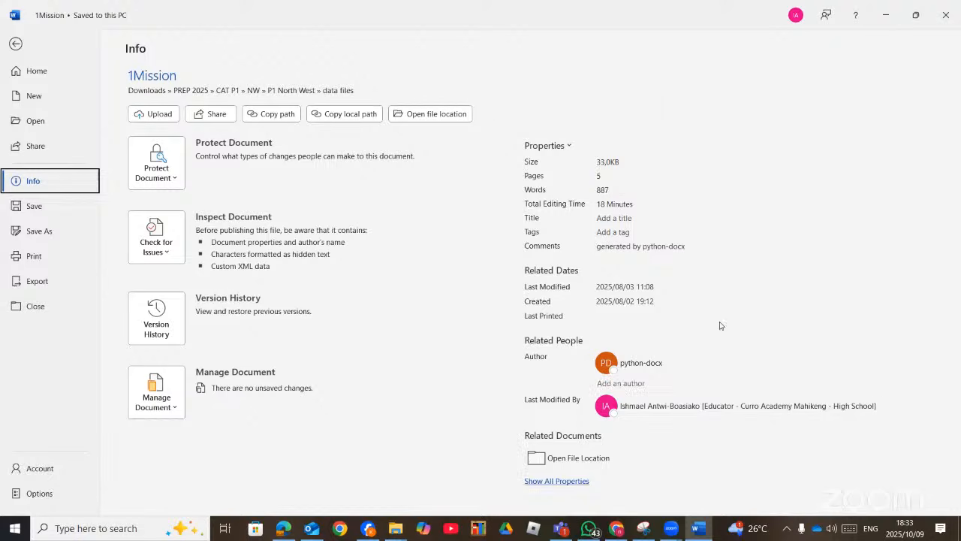
{"action": "left_click", "coordinate": [578, 481]}
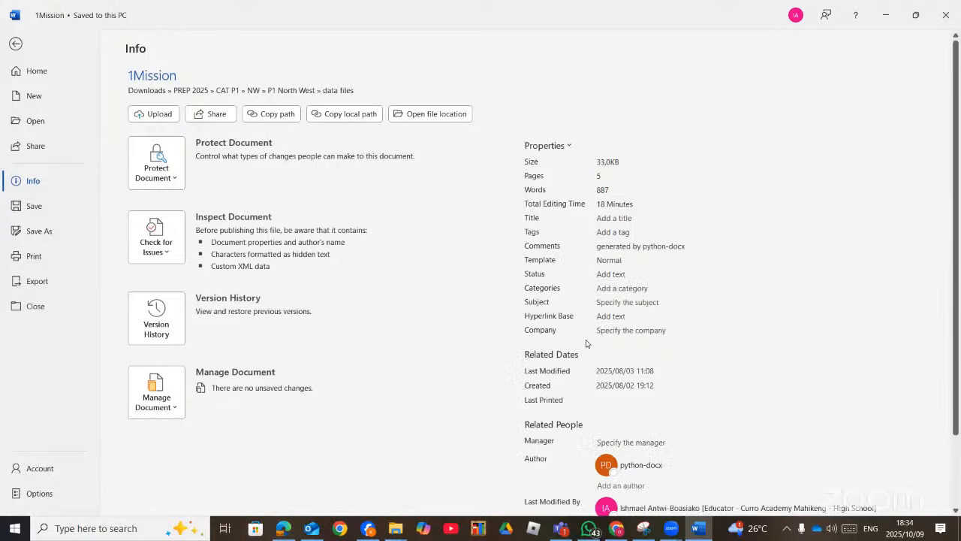
{"action": "left_click", "coordinate": [284, 533]}
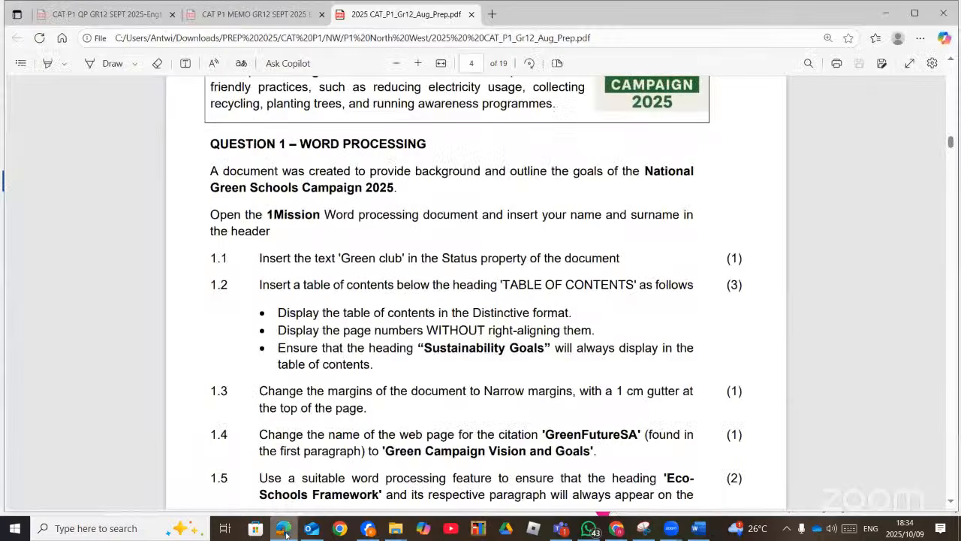
{"action": "left_click", "coordinate": [284, 534]}
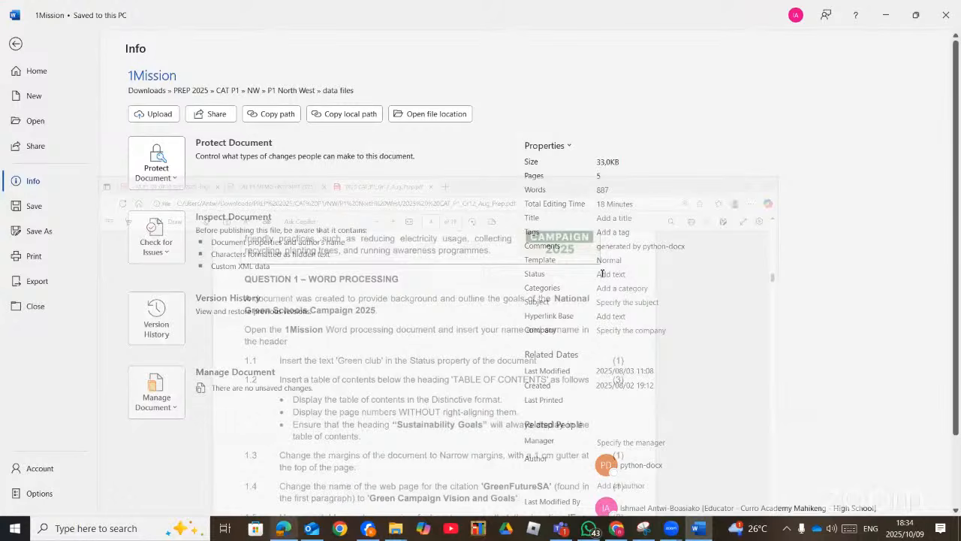
{"action": "left_click", "coordinate": [602, 273]}
{"action": "type", "text": "Gree"}
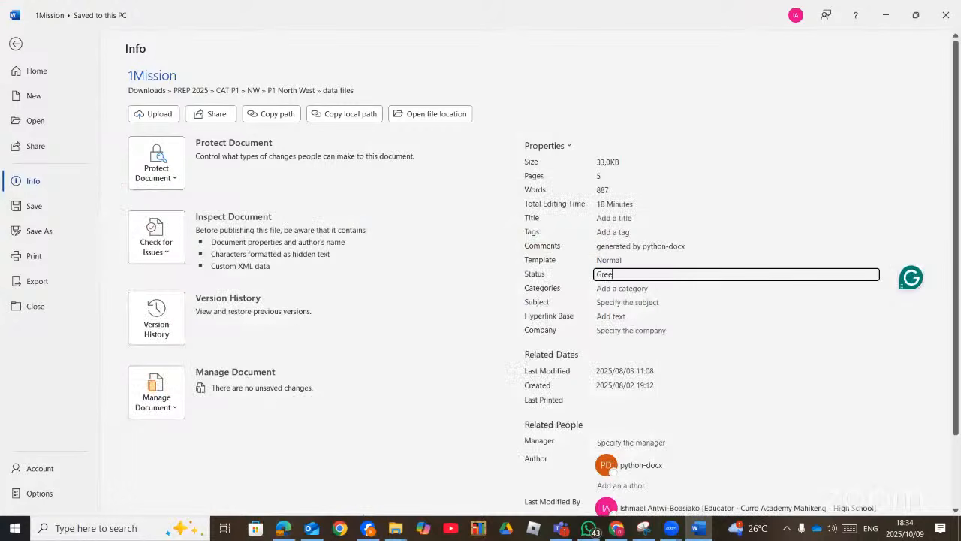
{"action": "type", "text": "n club"}
Step: Check the question paper and apply the Heading 1 style to the "Sustainability in Action" line on page 2 of 1Mission
{"action": "left_click", "coordinate": [282, 528]}
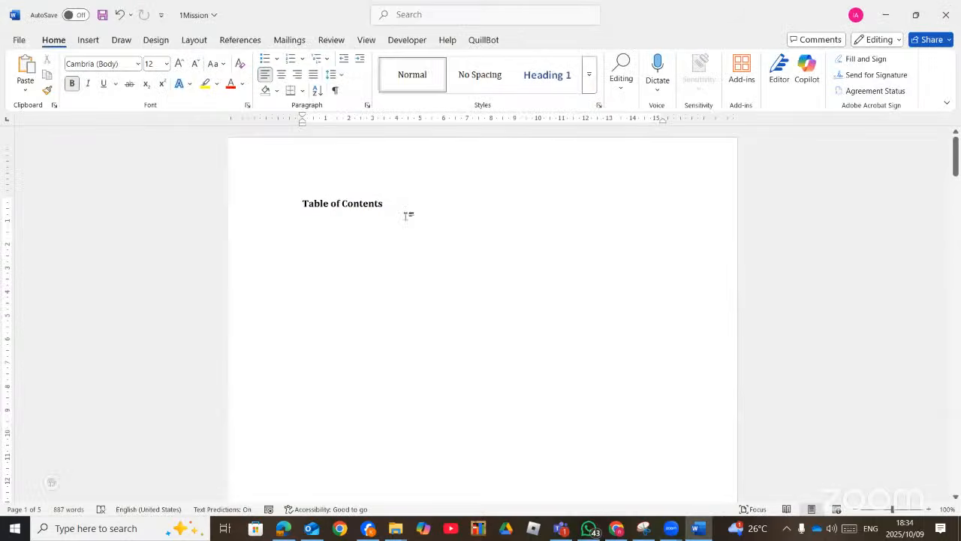
{"action": "key", "text": "alt+Tab"}
{"action": "key", "text": "Return"}
{"action": "scroll", "coordinate": [483, 315], "scroll_direction": "down", "scroll_amount": 6}
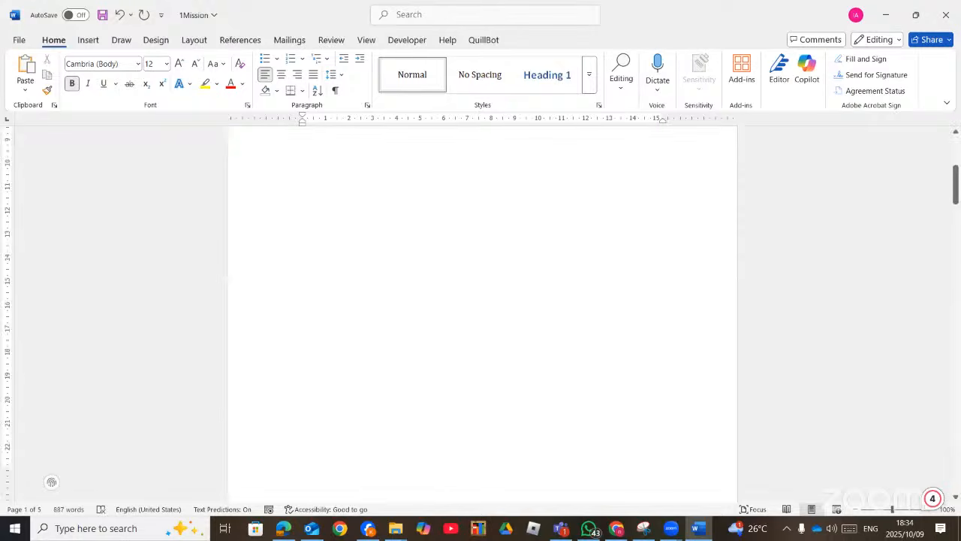
{"action": "scroll", "coordinate": [401, 239], "scroll_direction": "down", "scroll_amount": 5}
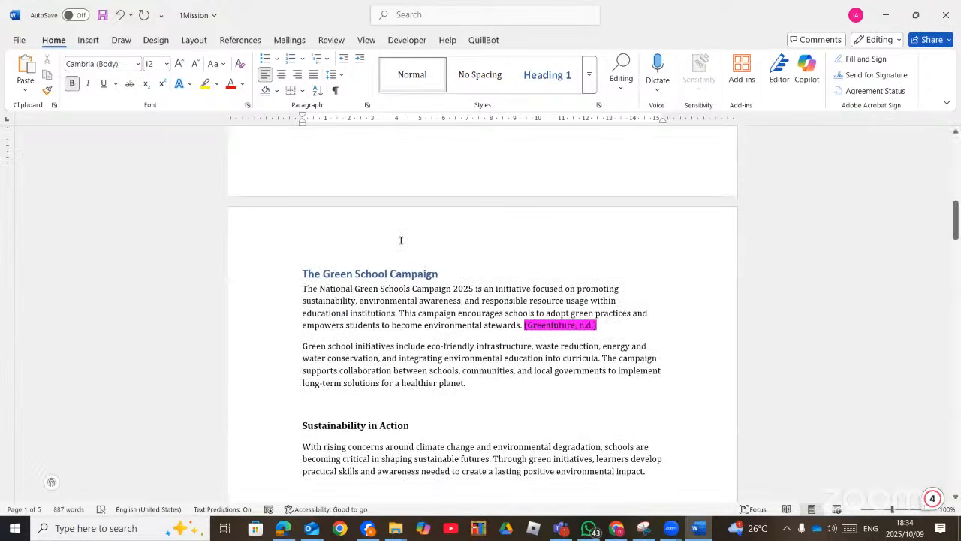
{"action": "scroll", "coordinate": [401, 240], "scroll_direction": "down", "scroll_amount": 4}
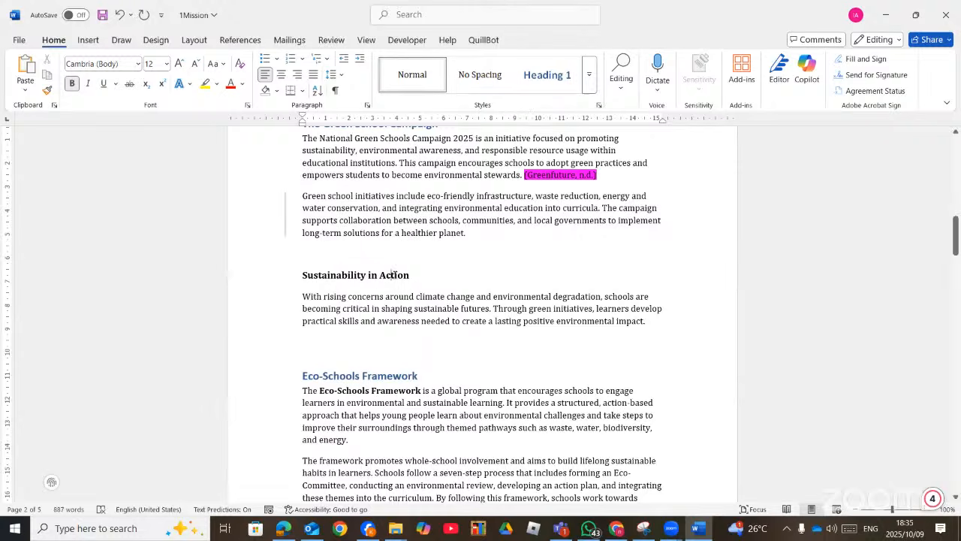
{"action": "left_click", "coordinate": [385, 373]}
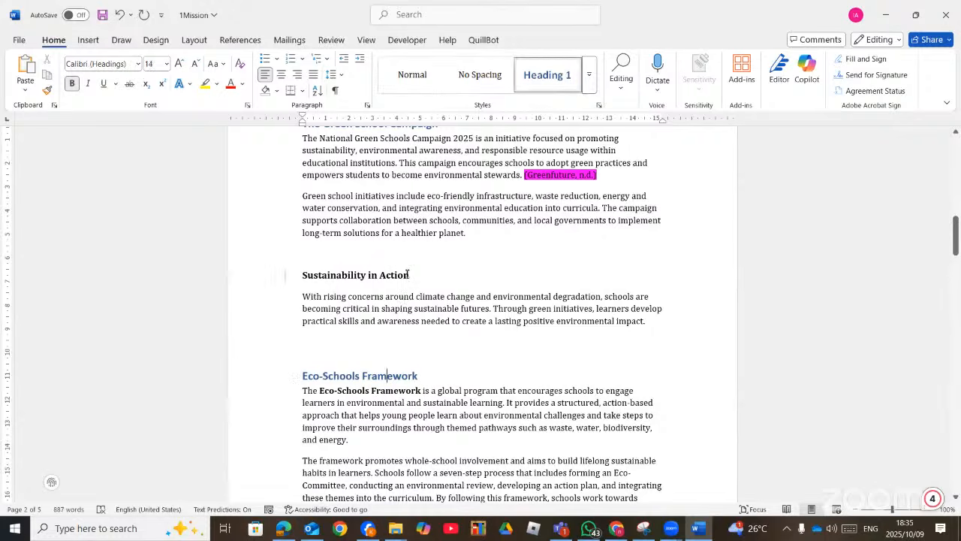
{"action": "triple_click", "coordinate": [315, 275]}
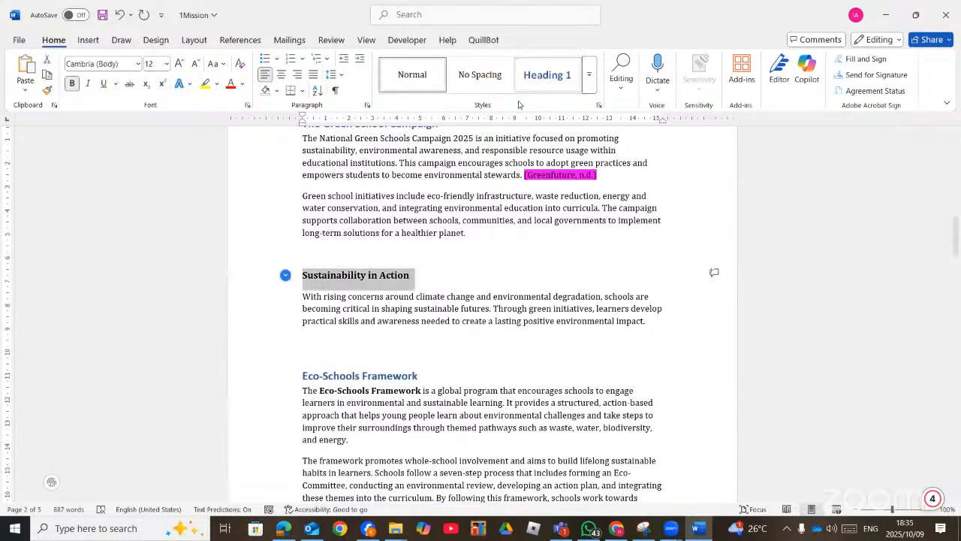
{"action": "left_click", "coordinate": [542, 79]}
Step: Place the insertion point below the "Table of Contents" heading on page 1 and start a custom table of contents
{"action": "scroll", "coordinate": [448, 293], "scroll_direction": "up", "scroll_amount": 9}
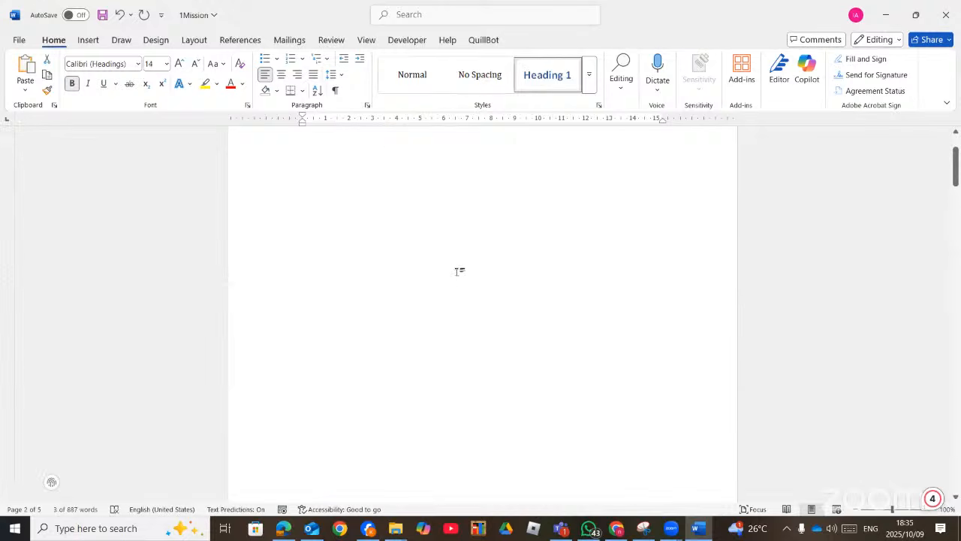
{"action": "scroll", "coordinate": [459, 271], "scroll_direction": "up", "scroll_amount": 5}
{"action": "left_click", "coordinate": [384, 222]}
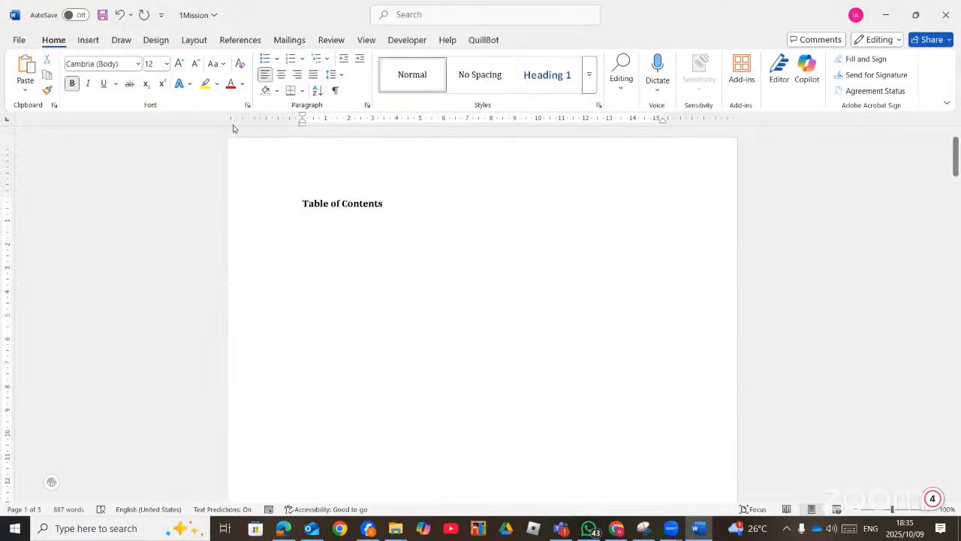
{"action": "left_click", "coordinate": [228, 41]}
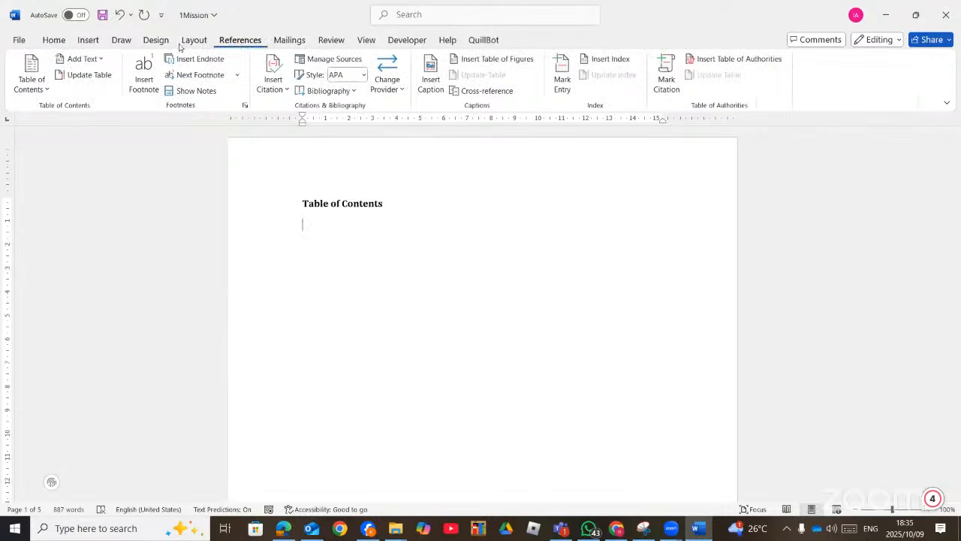
{"action": "left_click", "coordinate": [399, 15]}
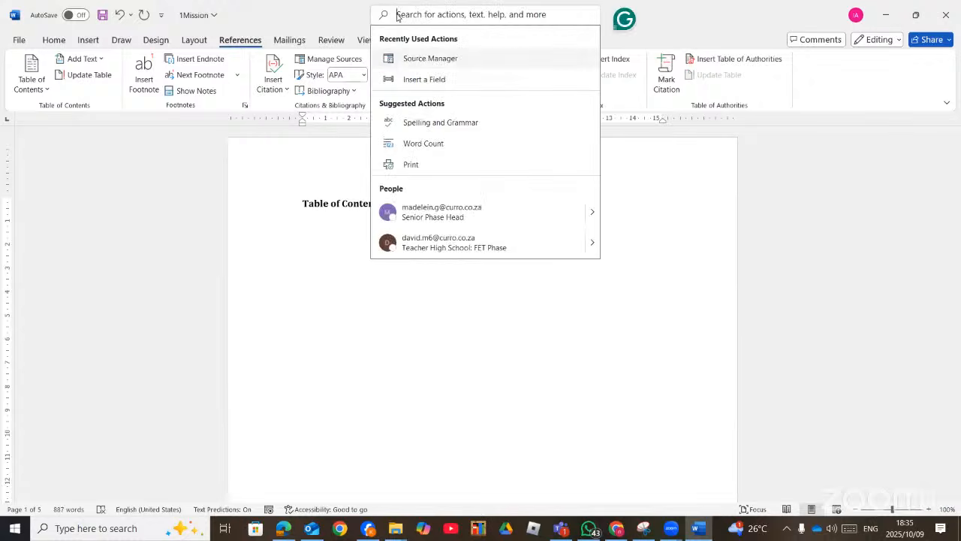
{"action": "type", "text": "table"}
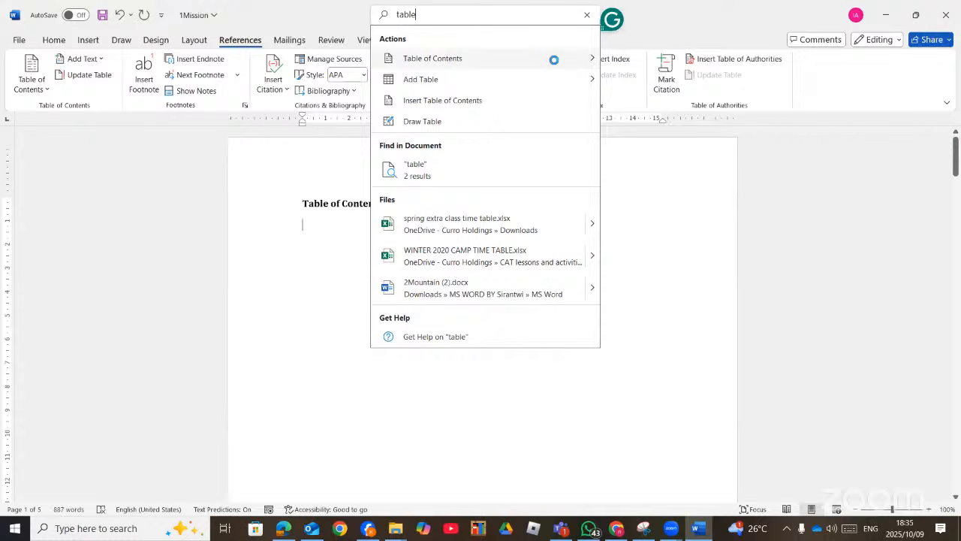
{"action": "mouse_move", "coordinate": [554, 63]}
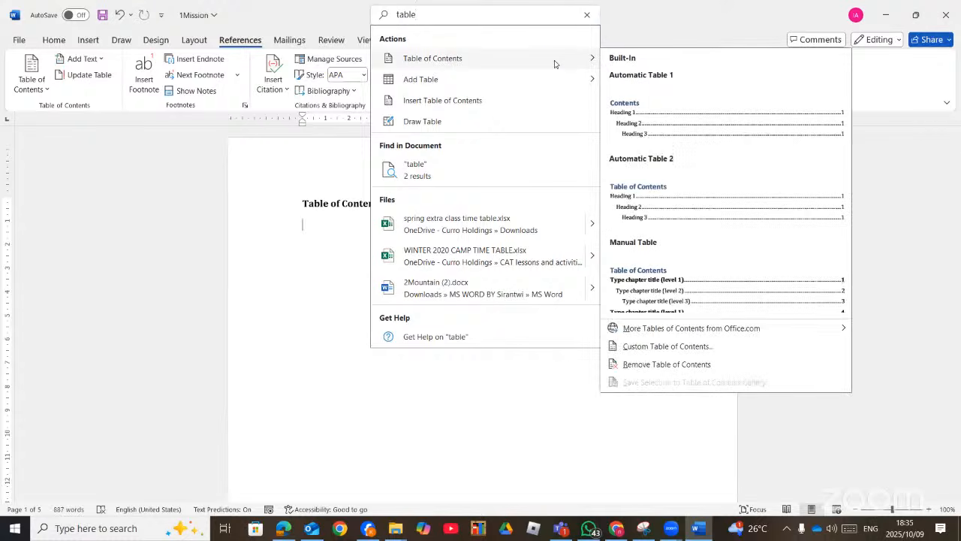
{"action": "left_click", "coordinate": [683, 348]}
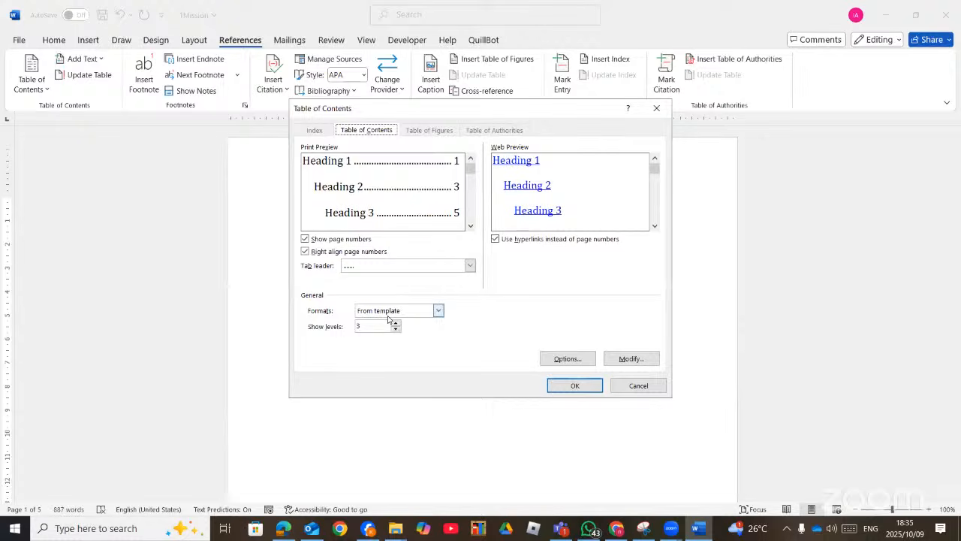
Step: Choose the Distinctive format for the table of contents and turn off right-aligned page numbers, checking question 1.2 in the paper
{"action": "left_click", "coordinate": [438, 312]}
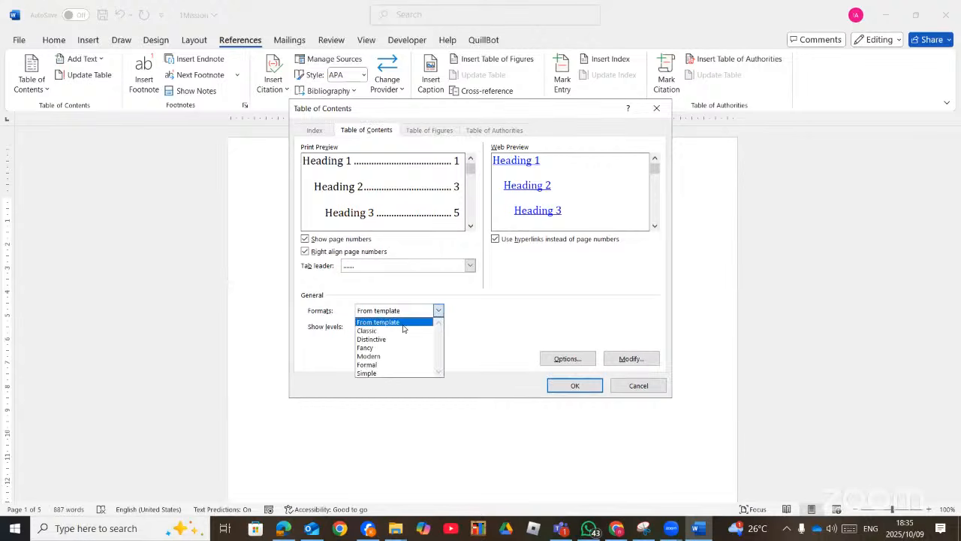
{"action": "left_click", "coordinate": [387, 339]}
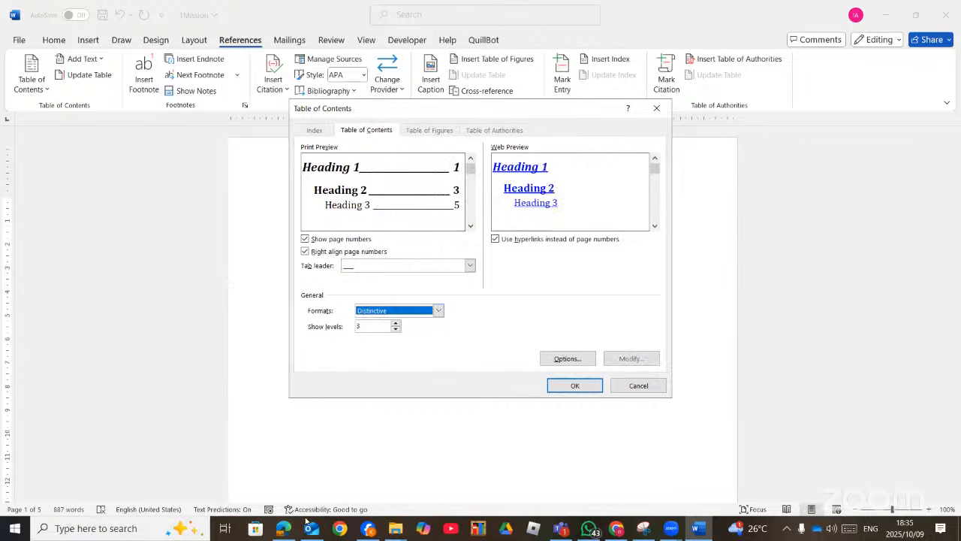
{"action": "left_click", "coordinate": [283, 529]}
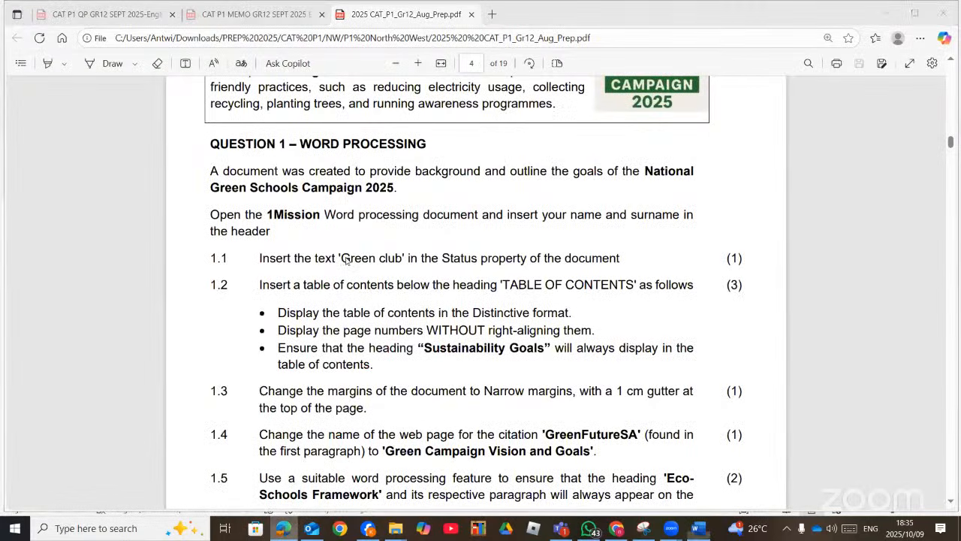
{"action": "key", "text": "alt+Tab"}
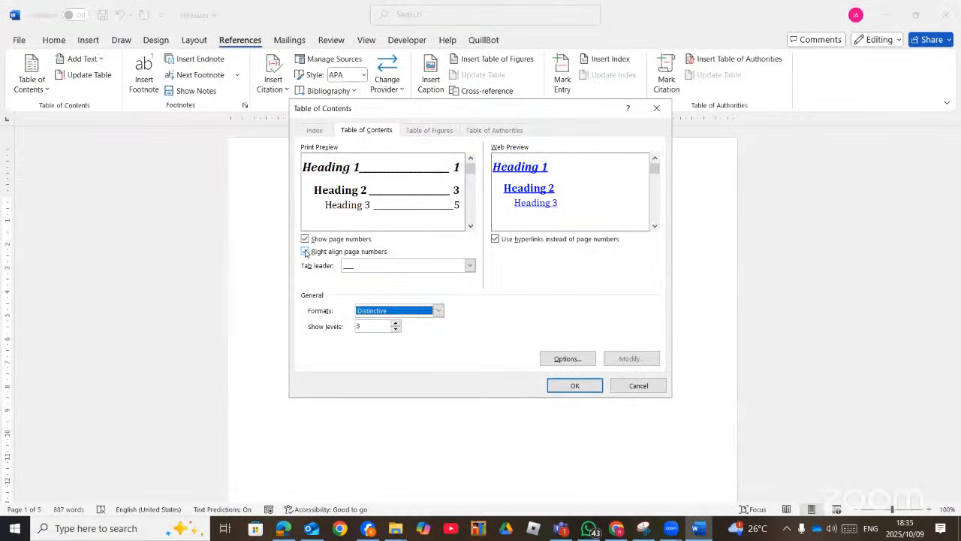
{"action": "left_click", "coordinate": [305, 251]}
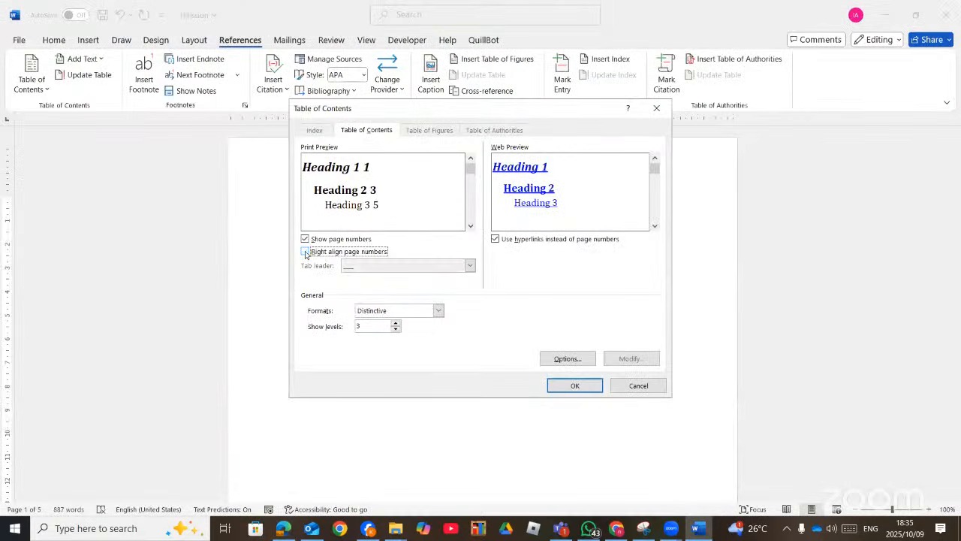
{"action": "left_click", "coordinate": [289, 528]}
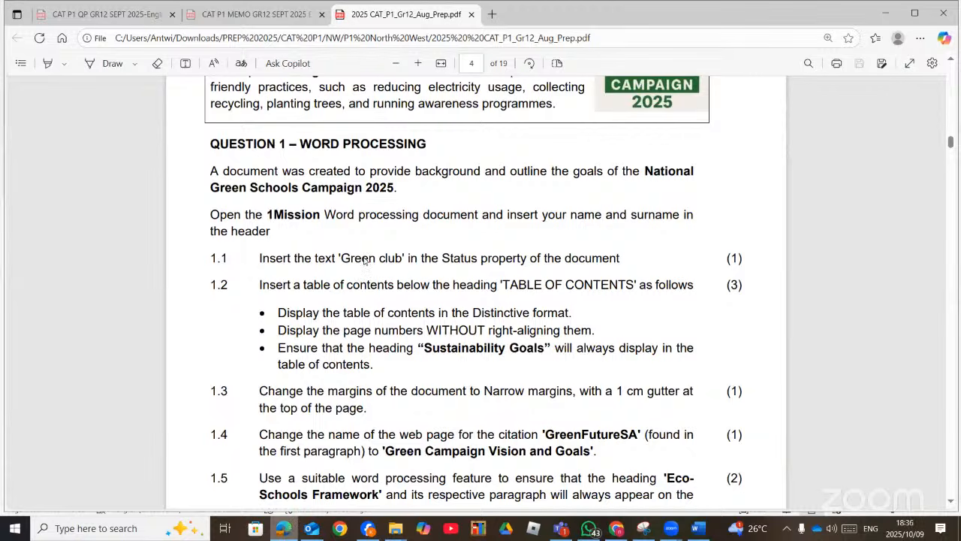
{"action": "key", "text": "alt+Tab"}
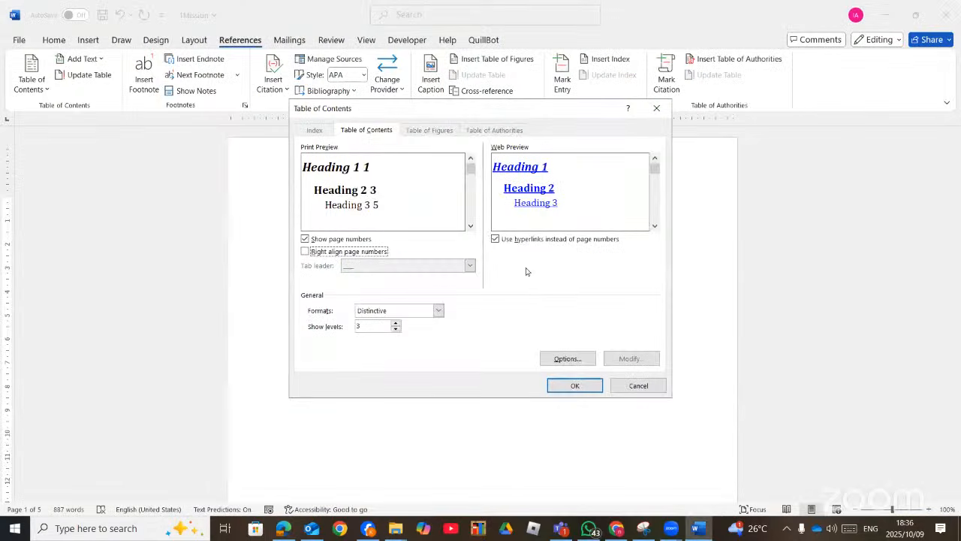
Step: Review the styles and levels in the table of contents options, accept them, and insert the table
{"action": "left_click", "coordinate": [555, 360]}
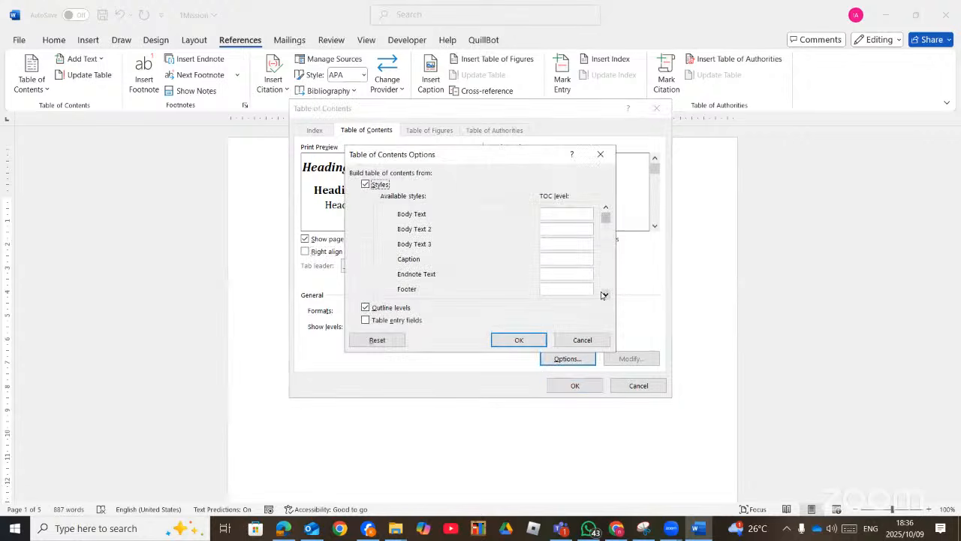
{"action": "scroll", "coordinate": [606, 294], "scroll_direction": "down", "scroll_amount": 2}
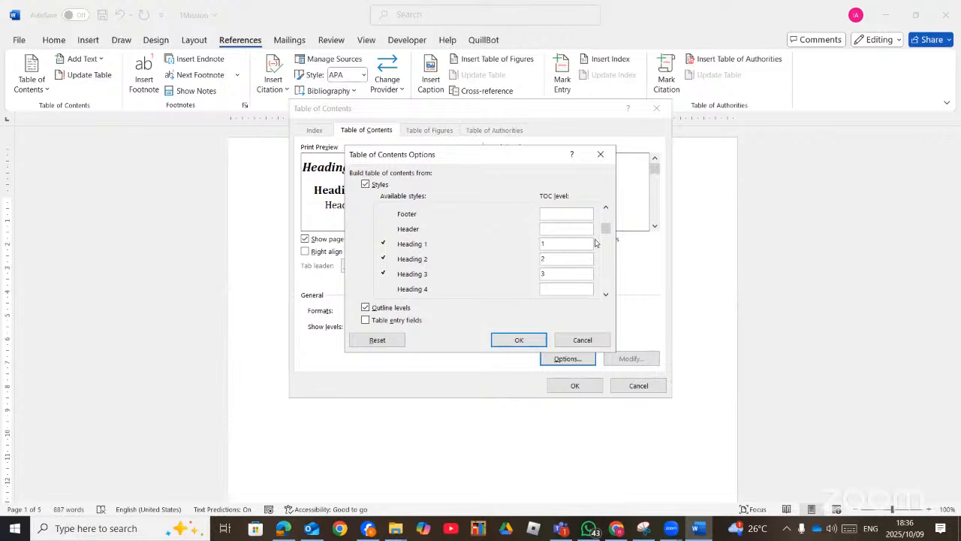
{"action": "mouse_move", "coordinate": [605, 229]}
{"action": "left_mouse_down"}
{"action": "mouse_move", "coordinate": [607, 298]}
{"action": "mouse_move", "coordinate": [618, 224]}
{"action": "left_mouse_up"}
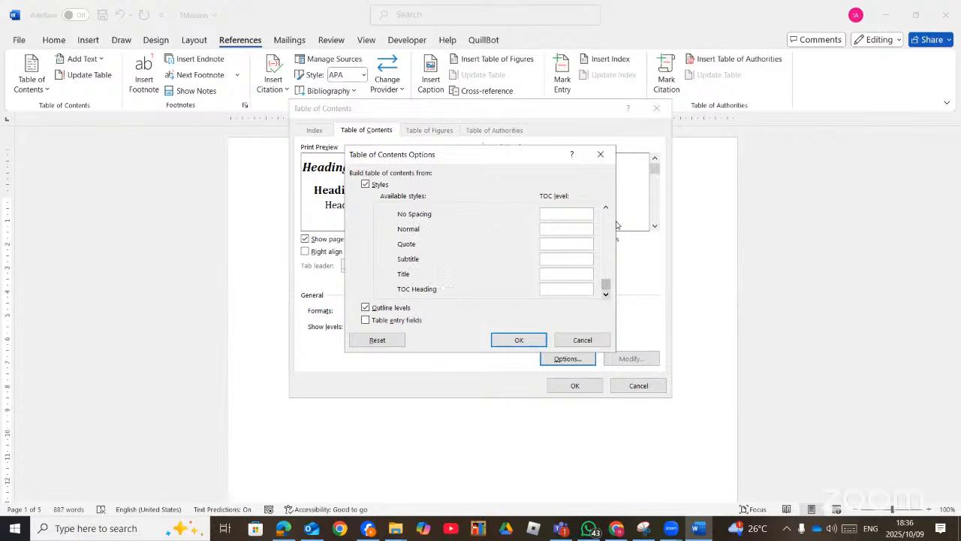
{"action": "left_click", "coordinate": [527, 344]}
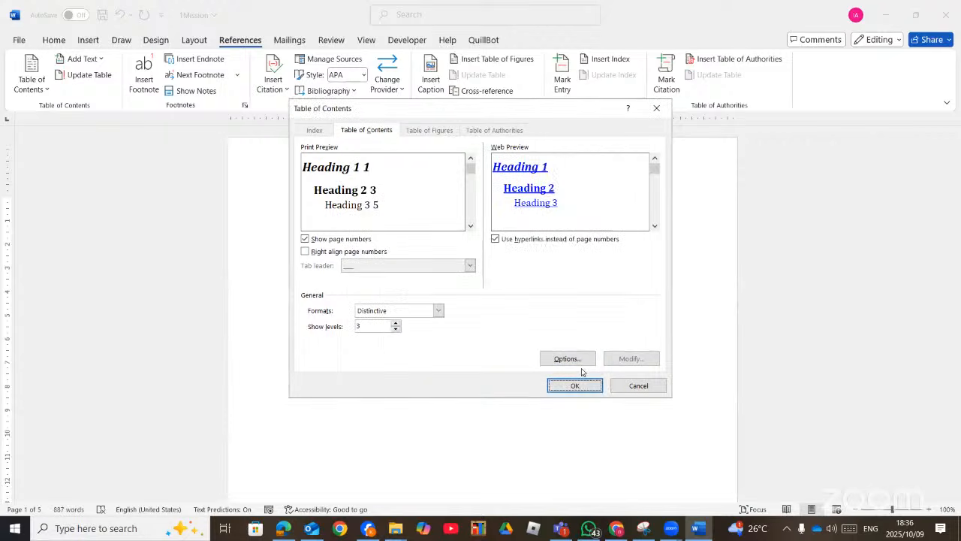
{"action": "left_click", "coordinate": [575, 385]}
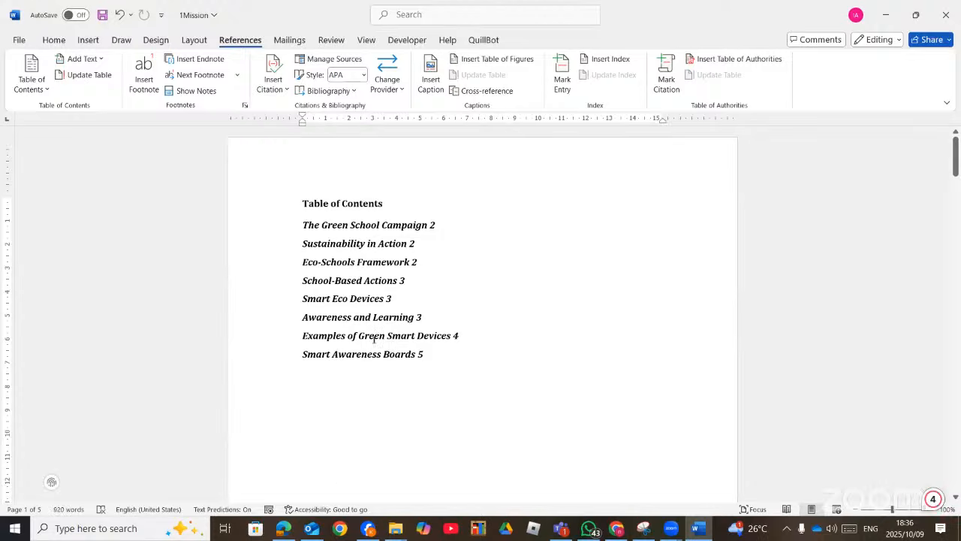
Step: Read question 1.3 in the question paper and apply Narrow margins to the 1Mission document
{"action": "key", "text": "alt+Tab"}
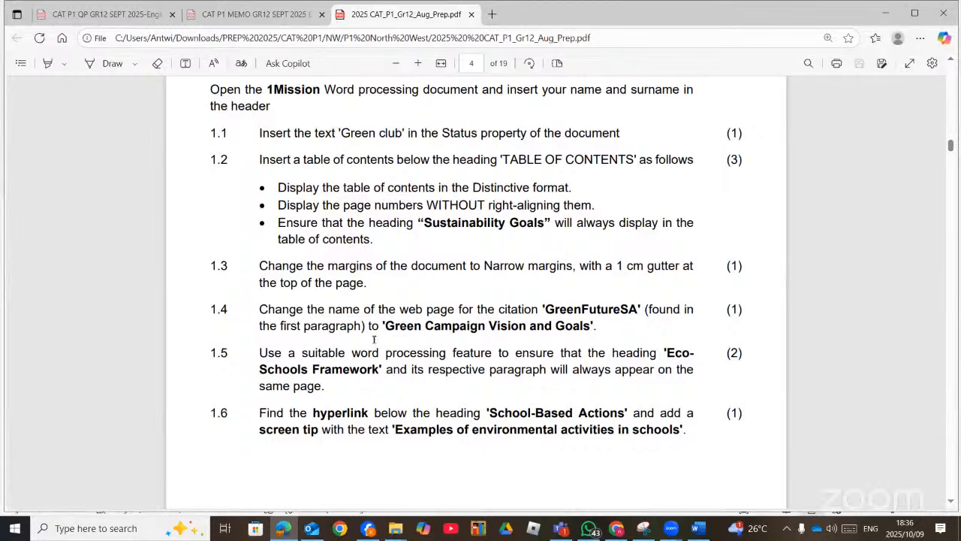
{"action": "left_click", "coordinate": [698, 528]}
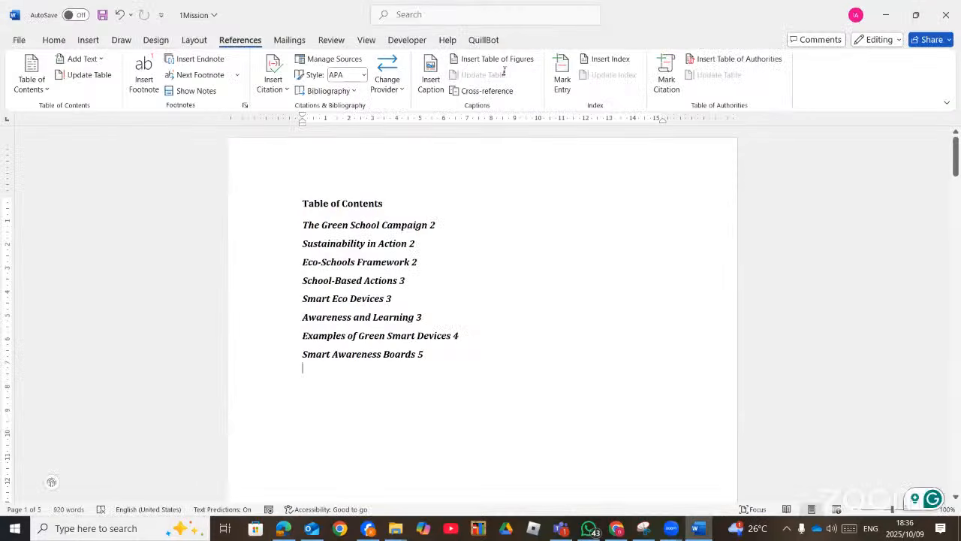
{"action": "left_click", "coordinate": [194, 42]}
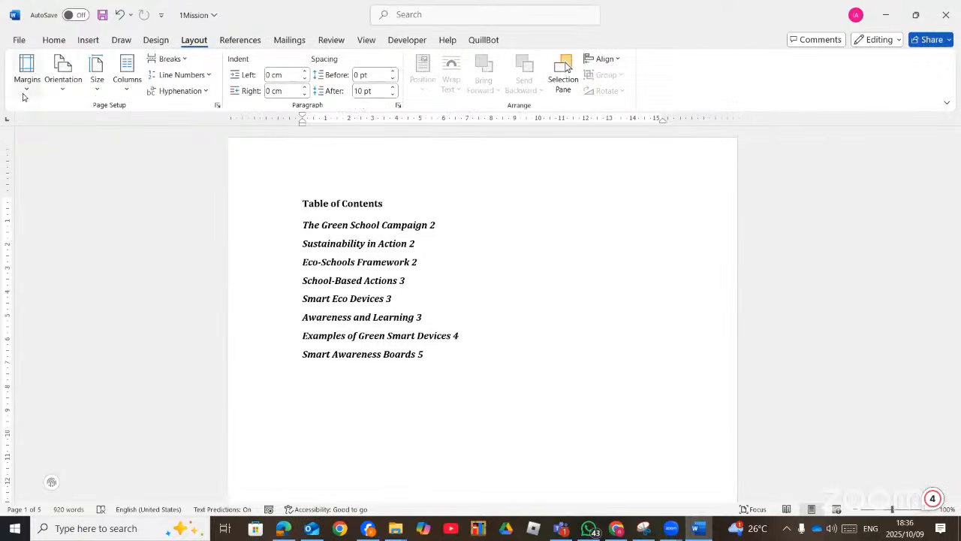
{"action": "left_click", "coordinate": [30, 84]}
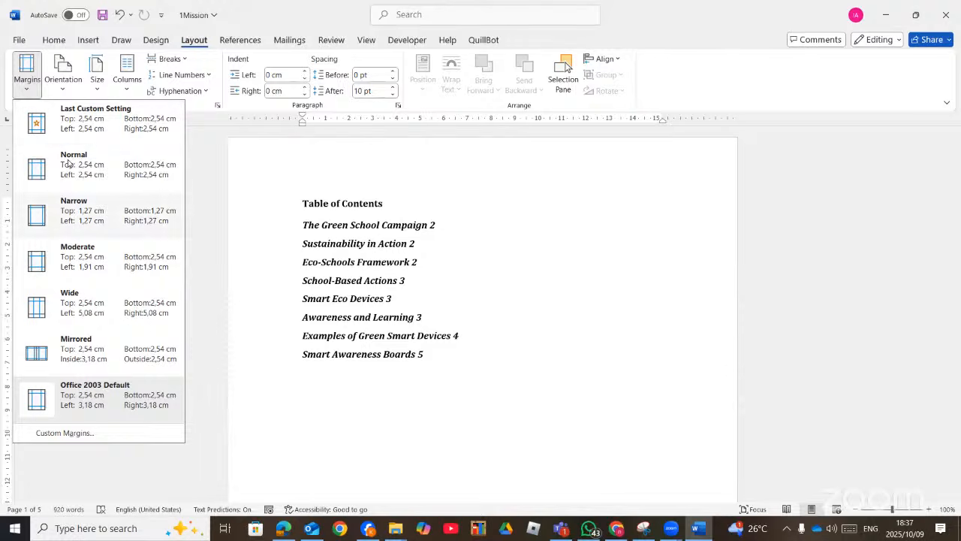
{"action": "left_click", "coordinate": [71, 210]}
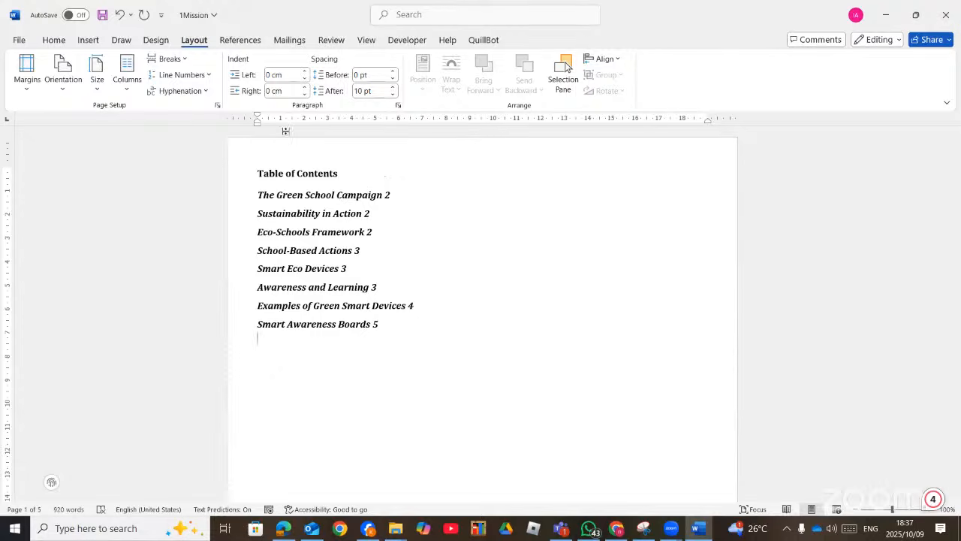
Step: Set a 1 cm gutter with its position at Top in the page setup, checking question 1.3 in the paper
{"action": "double_click", "coordinate": [359, 119]}
{"action": "left_click_drag", "start_coordinate": [493, 118], "coordinate": [526, 103]}
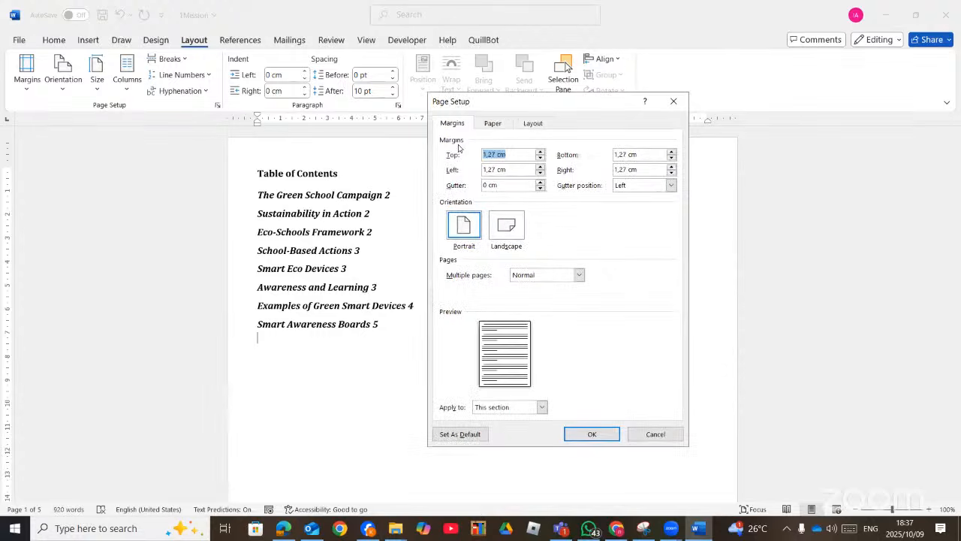
{"action": "left_click", "coordinate": [492, 123]}
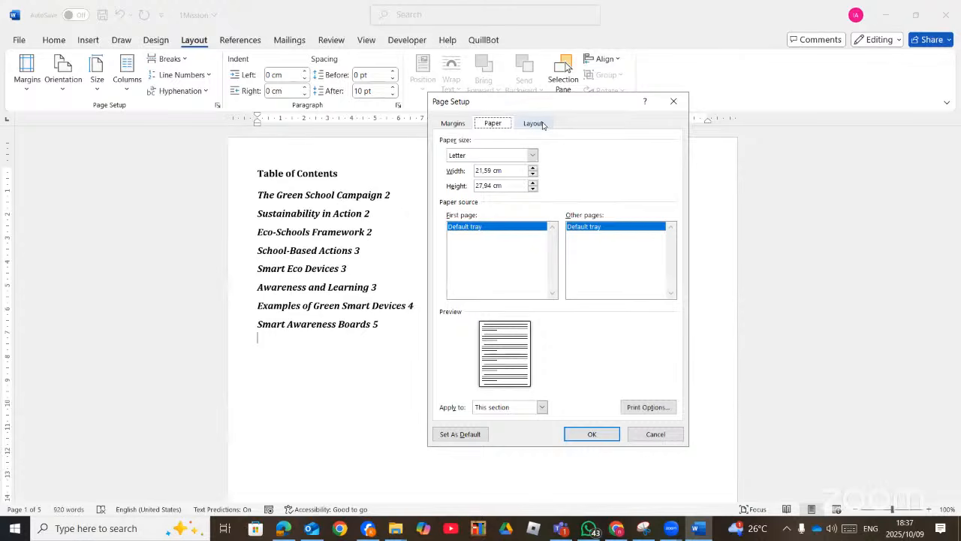
{"action": "left_click", "coordinate": [518, 124]}
{"action": "left_click", "coordinate": [490, 124]}
{"action": "left_click", "coordinate": [453, 125]}
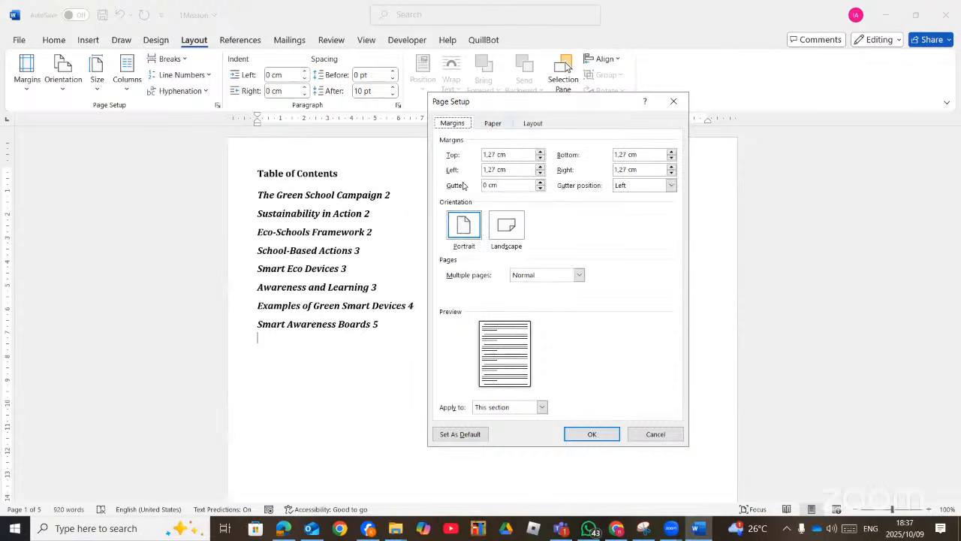
{"action": "left_click", "coordinate": [540, 182]}
{"action": "left_click", "coordinate": [539, 182]}
{"action": "left_click", "coordinate": [539, 182]}
{"action": "left_click", "coordinate": [539, 183]}
{"action": "left_click", "coordinate": [540, 183]}
{"action": "left_click", "coordinate": [540, 183]}
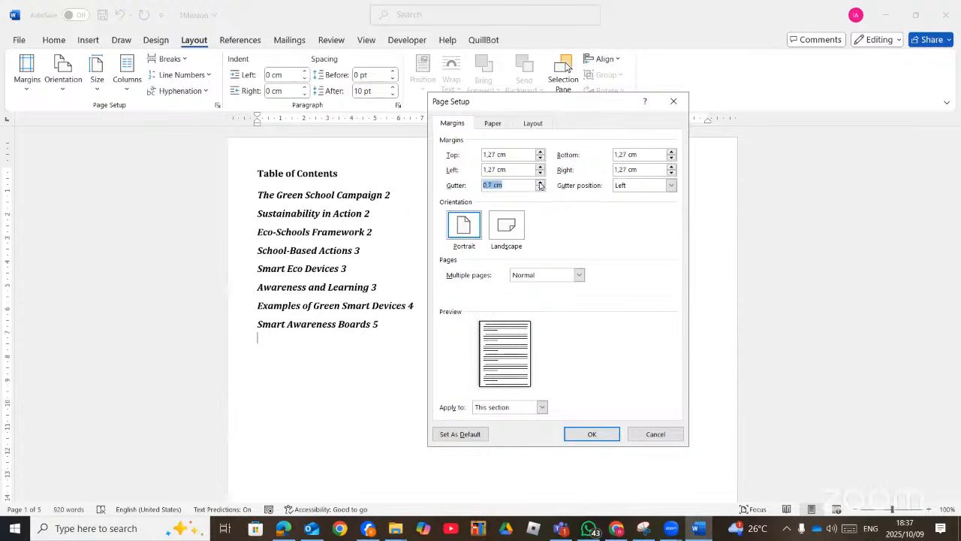
{"action": "left_click", "coordinate": [539, 182]}
{"action": "left_click", "coordinate": [540, 182]}
{"action": "left_click", "coordinate": [540, 183]}
{"action": "left_click", "coordinate": [282, 530]}
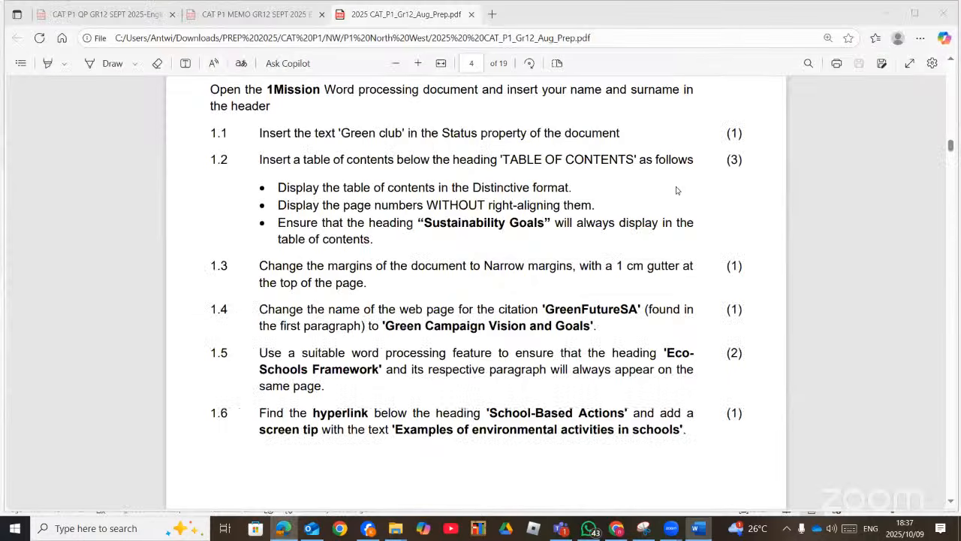
{"action": "key", "text": "alt+Tab"}
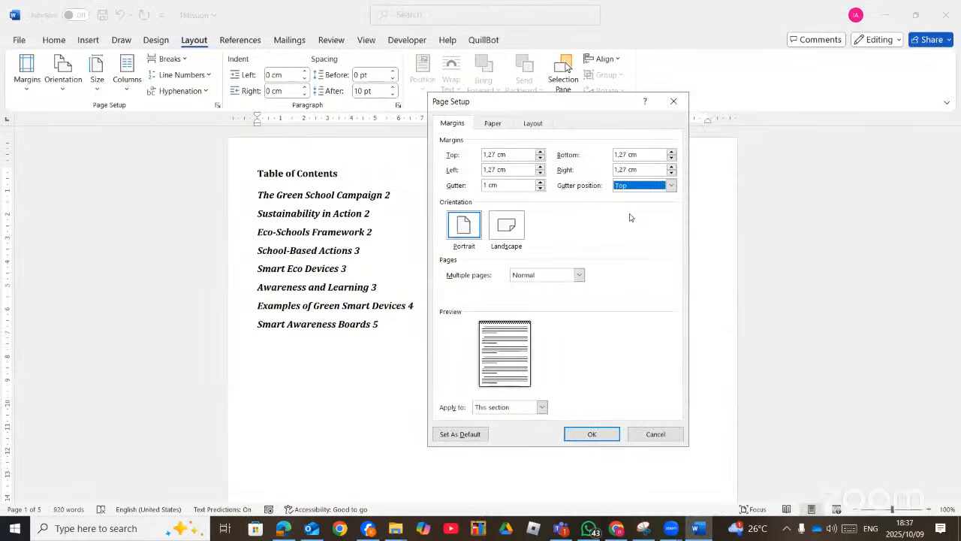
{"action": "left_click", "coordinate": [591, 435]}
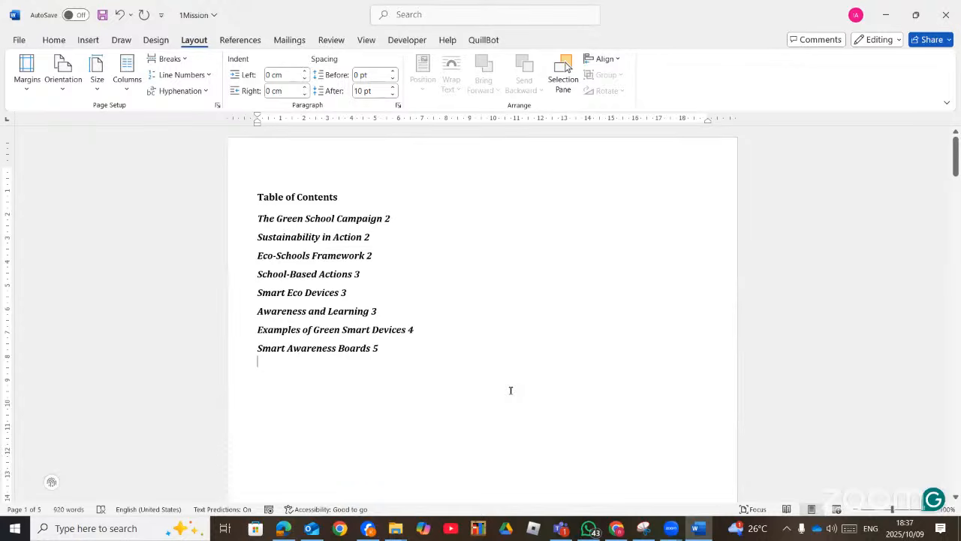
Step: Apply the Narrow margins and 1 cm top gutter to the whole document, and check the pages
{"action": "scroll", "coordinate": [510, 389], "scroll_direction": "down", "scroll_amount": 8}
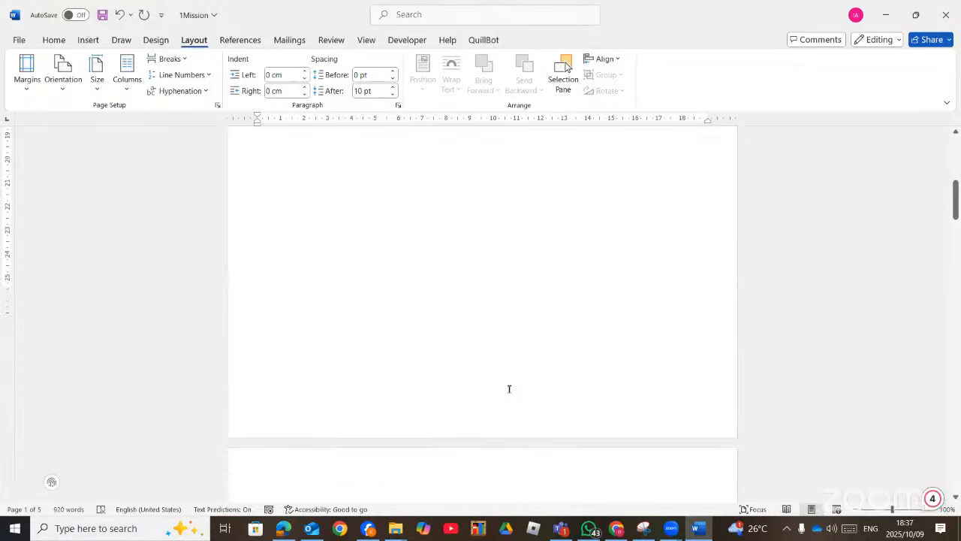
{"action": "scroll", "coordinate": [509, 388], "scroll_direction": "down", "scroll_amount": 5}
{"action": "scroll", "coordinate": [509, 388], "scroll_direction": "down", "scroll_amount": 10}
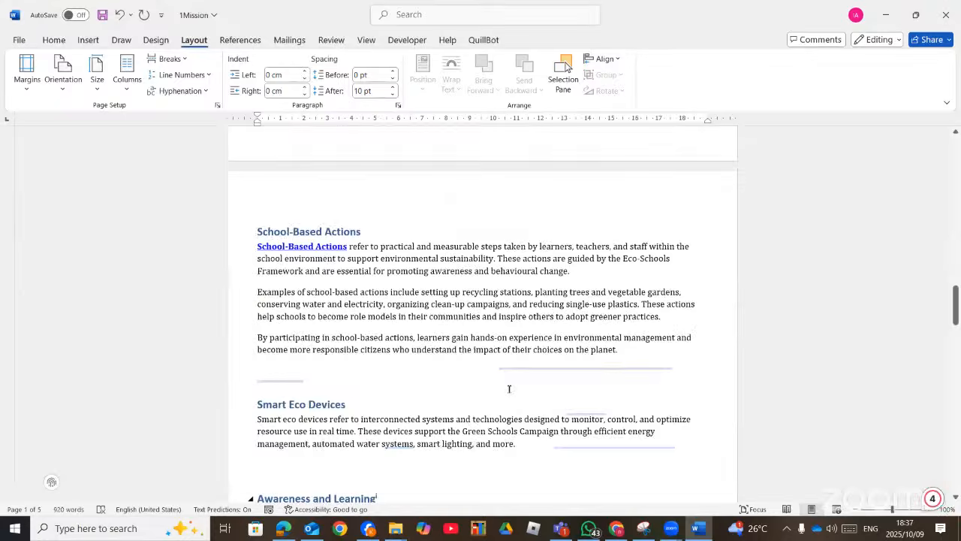
{"action": "double_click", "coordinate": [363, 114]}
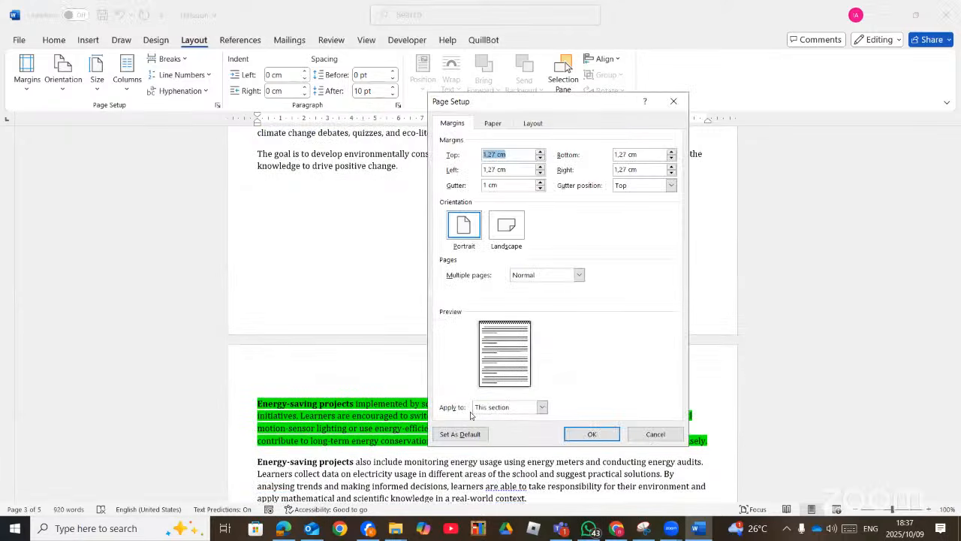
{"action": "left_click", "coordinate": [542, 407]}
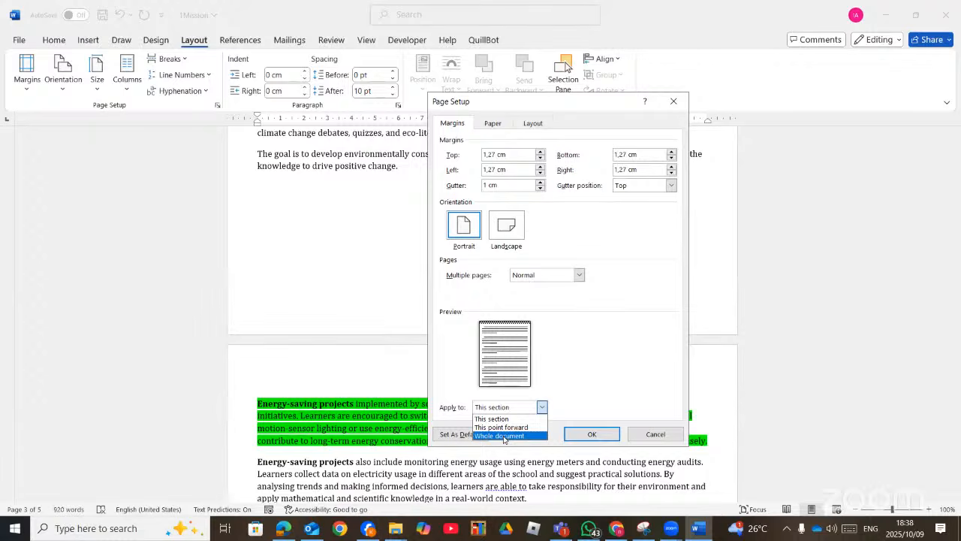
{"action": "left_click", "coordinate": [595, 442]}
{"action": "left_click", "coordinate": [593, 435]}
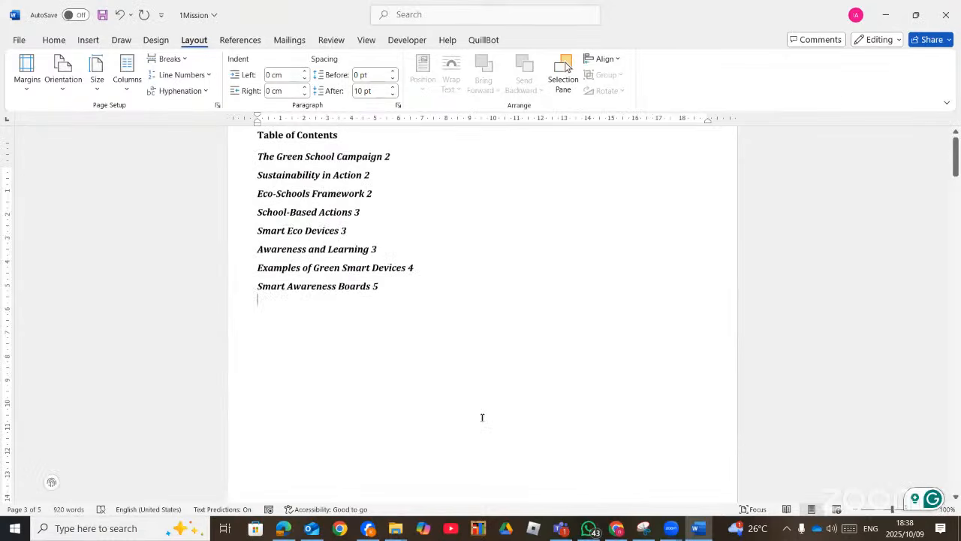
{"action": "scroll", "coordinate": [482, 418], "scroll_direction": "up", "scroll_amount": 1}
{"action": "scroll", "coordinate": [482, 418], "scroll_direction": "down", "scroll_amount": 6}
{"action": "scroll", "coordinate": [482, 418], "scroll_direction": "down", "scroll_amount": 3}
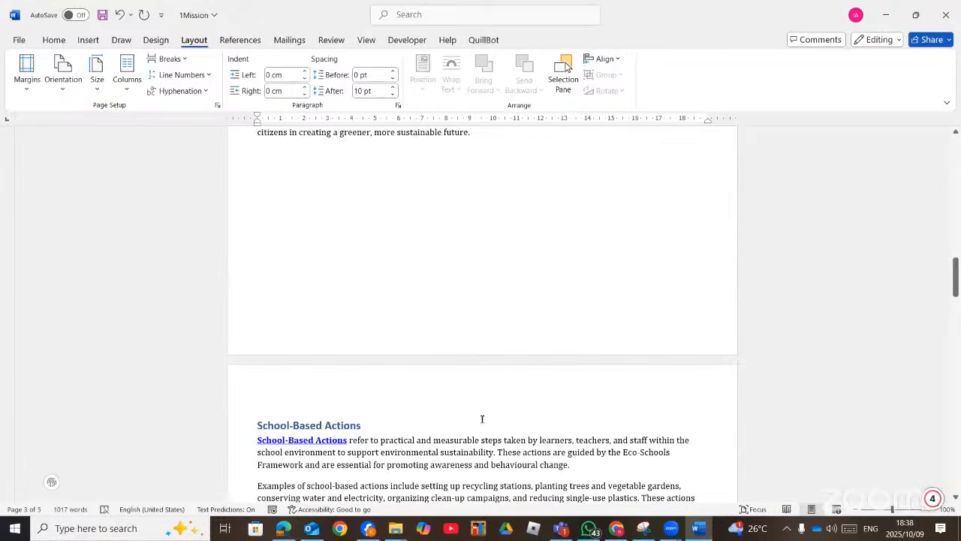
{"action": "scroll", "coordinate": [482, 418], "scroll_direction": "down", "scroll_amount": 16}
{"action": "scroll", "coordinate": [482, 418], "scroll_direction": "up", "scroll_amount": 11}
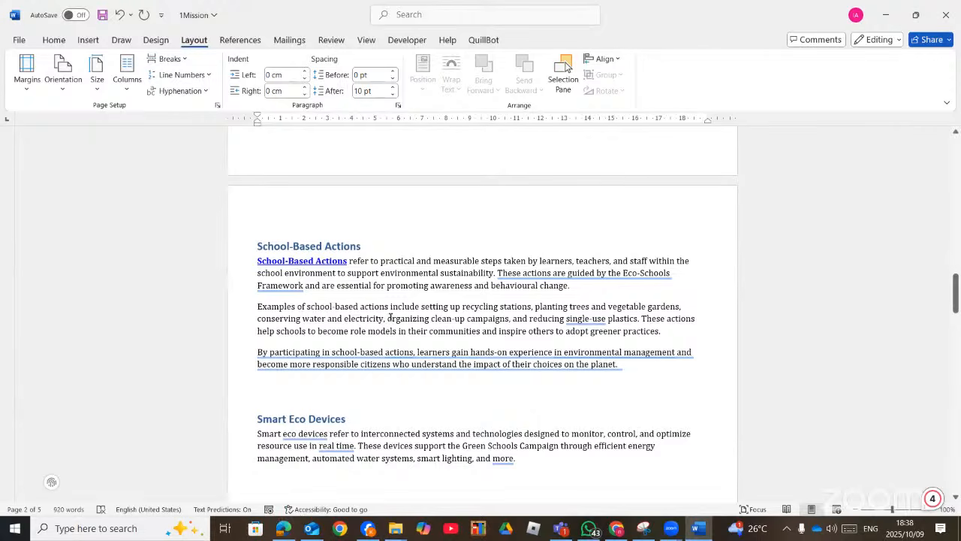
Step: Read question 1.4 in the question paper and select the Greenfuture citation in the first paragraph of 1Mission
{"action": "key", "text": "alt+Tab"}
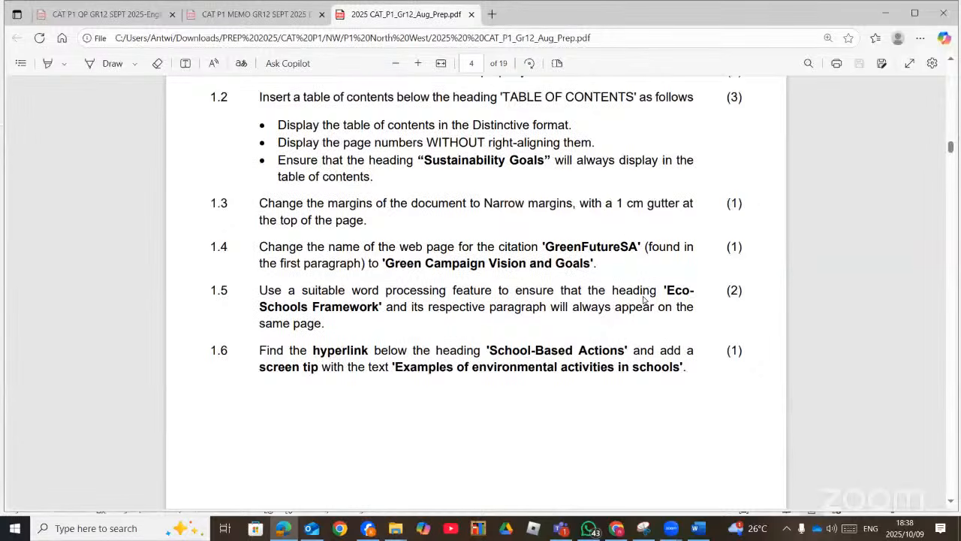
{"action": "left_click", "coordinate": [699, 528]}
{"action": "scroll", "coordinate": [454, 332], "scroll_direction": "down", "scroll_amount": 1}
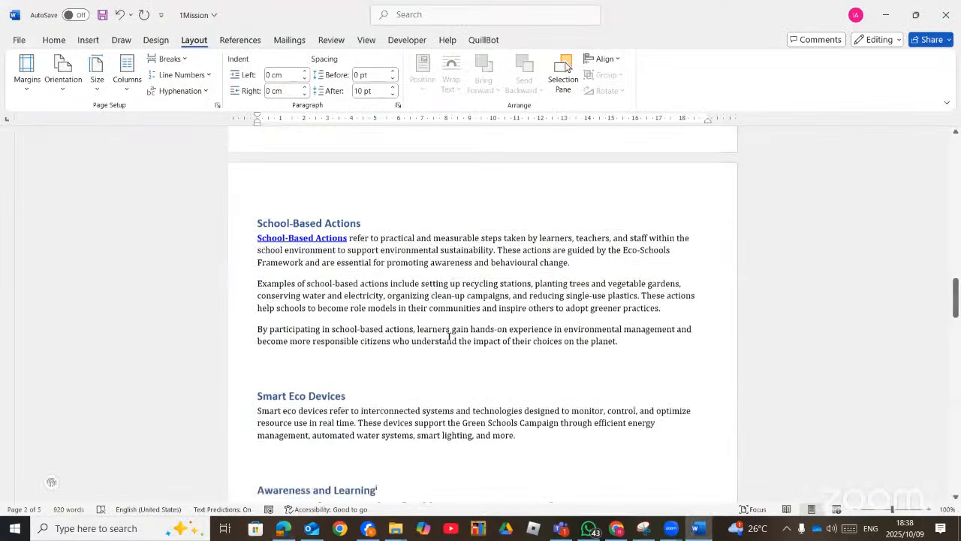
{"action": "scroll", "coordinate": [454, 332], "scroll_direction": "up", "scroll_amount": 2}
{"action": "scroll", "coordinate": [454, 332], "scroll_direction": "up", "scroll_amount": 10}
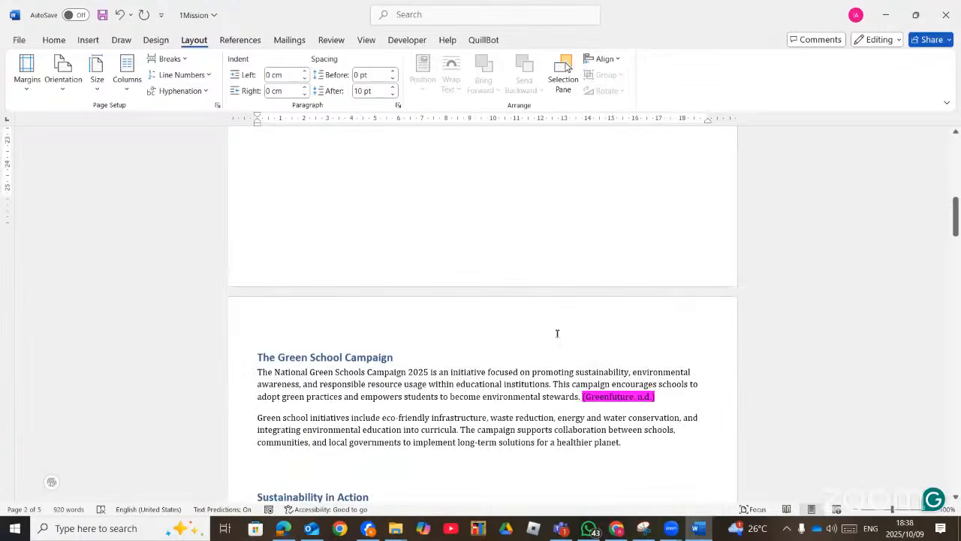
{"action": "left_click", "coordinate": [640, 338]}
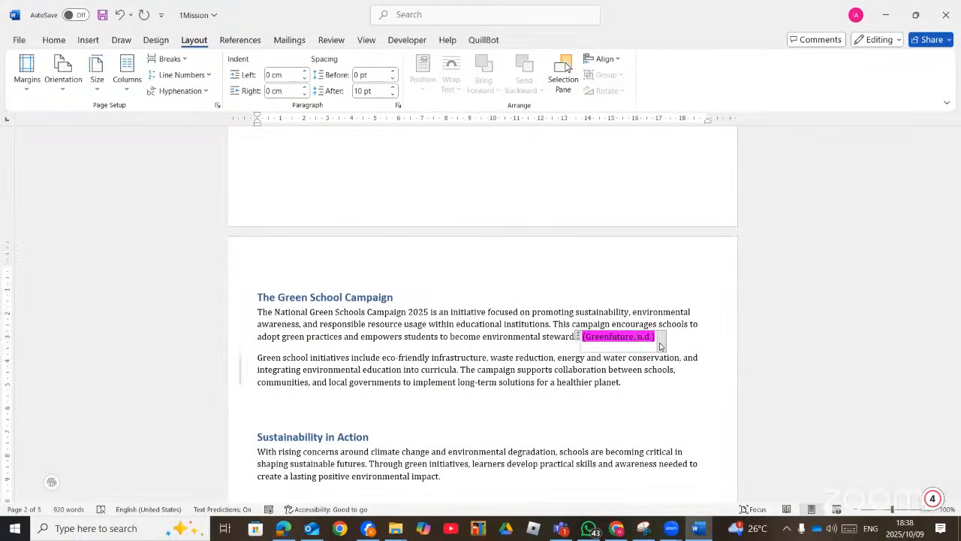
{"action": "left_click", "coordinate": [661, 346]}
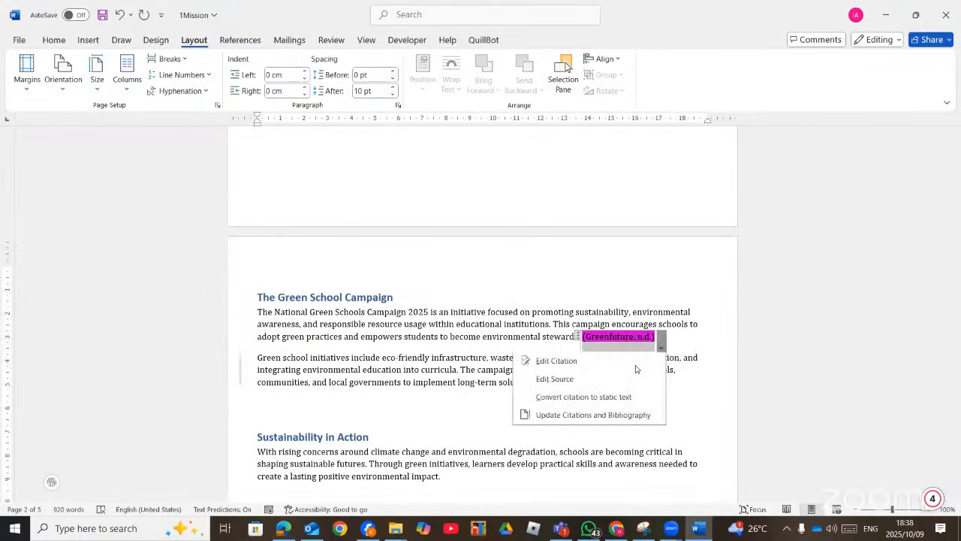
{"action": "left_click", "coordinate": [567, 379]}
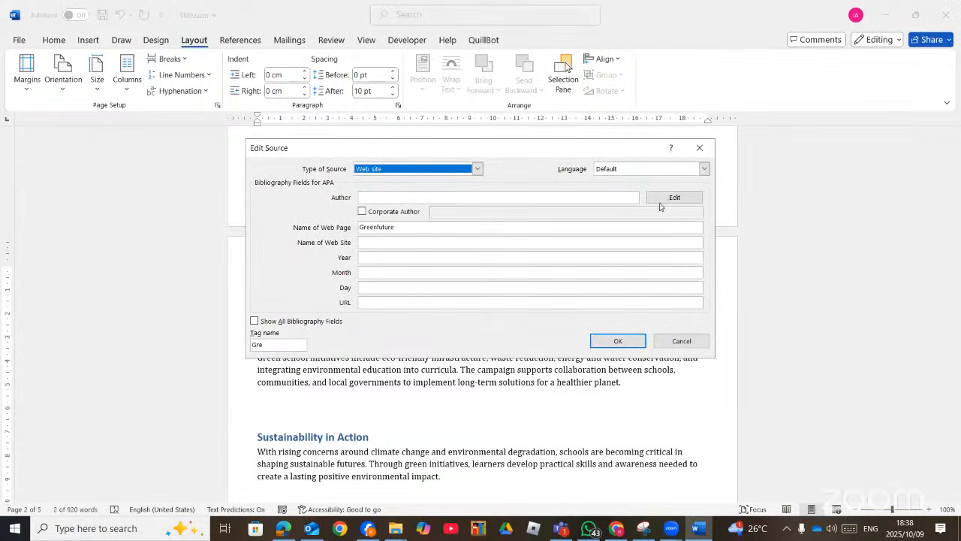
{"action": "left_click", "coordinate": [698, 149]}
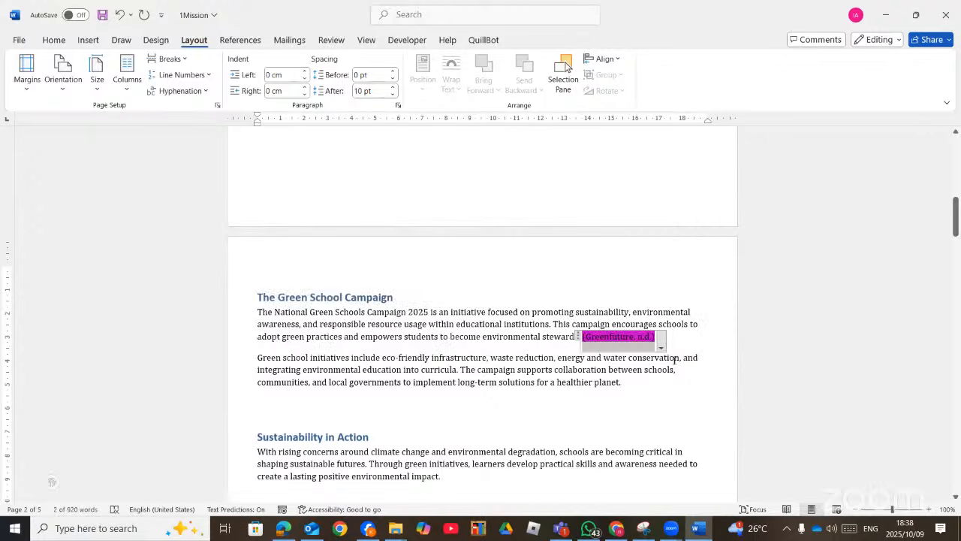
Step: Edit the citation's source so the name of the web page is "Green campaign vision and goals", checking question 1.4 in the paper
{"action": "left_click", "coordinate": [659, 346]}
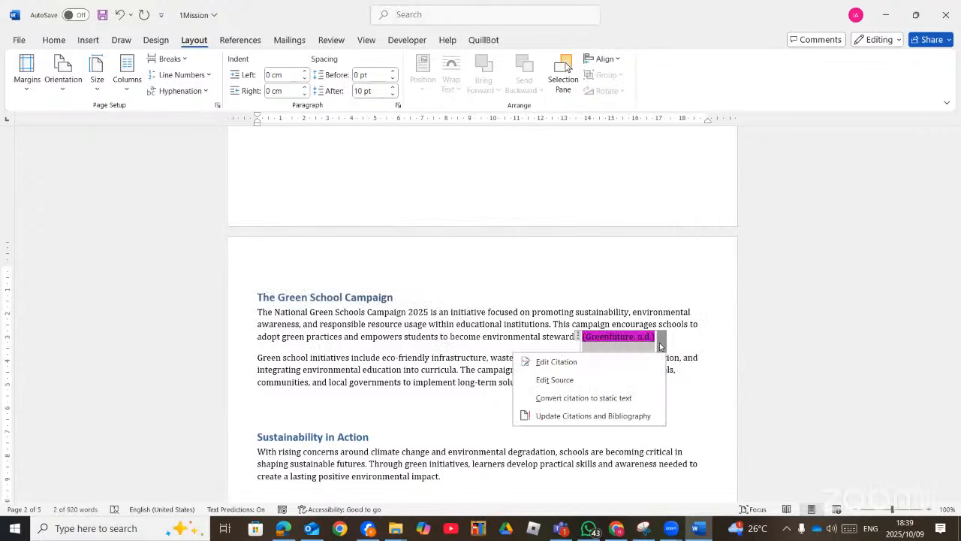
{"action": "left_click", "coordinate": [560, 382]}
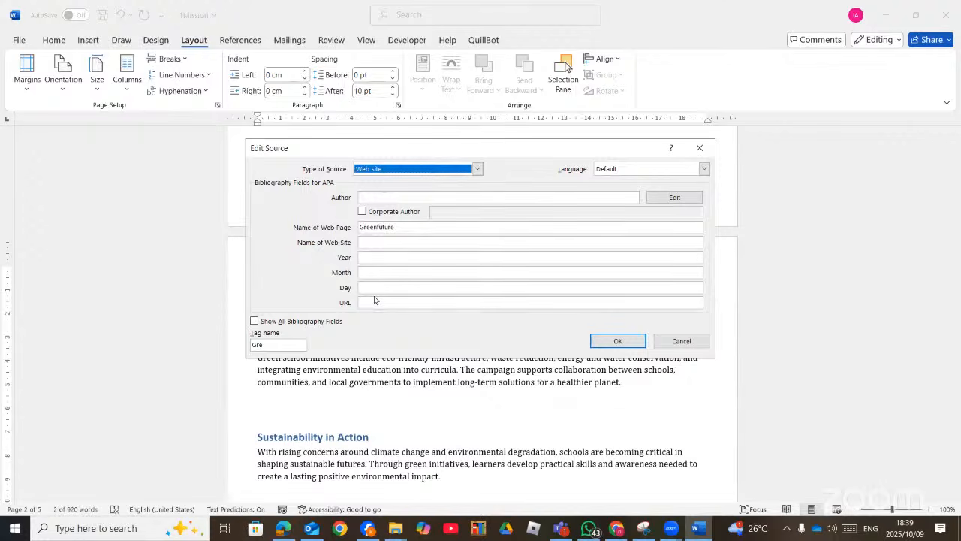
{"action": "left_click", "coordinate": [278, 531]}
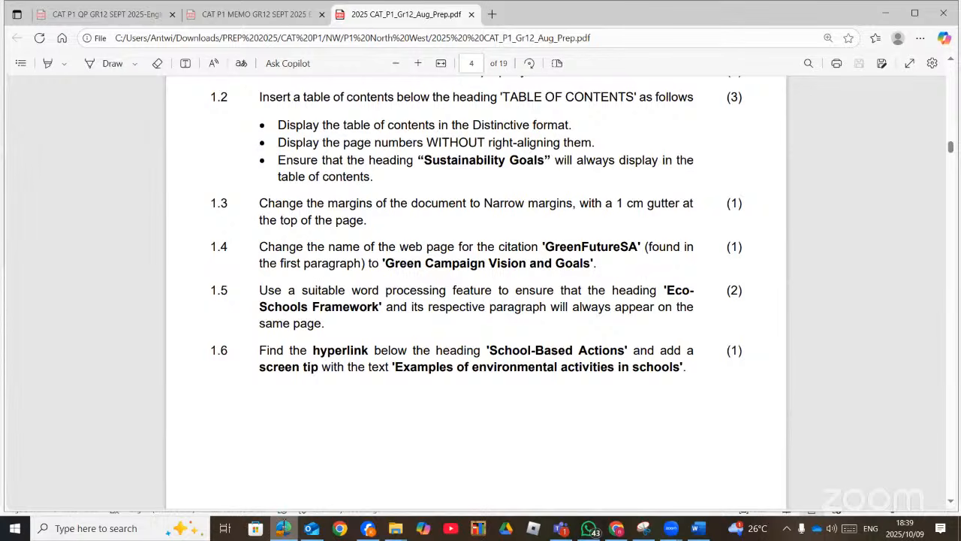
{"action": "key", "text": "alt+Tab"}
{"action": "double_click", "coordinate": [378, 229]}
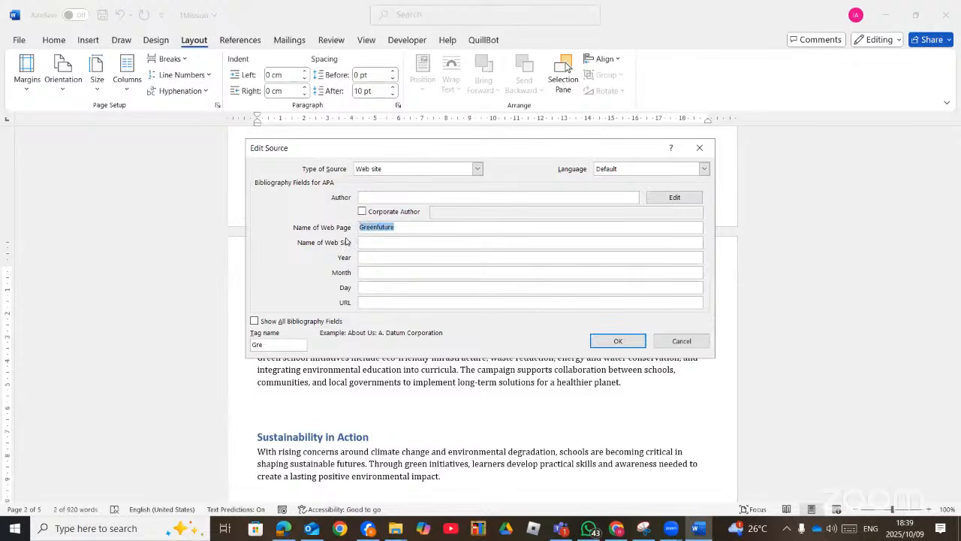
{"action": "type", "text": "Green campaign vision and"}
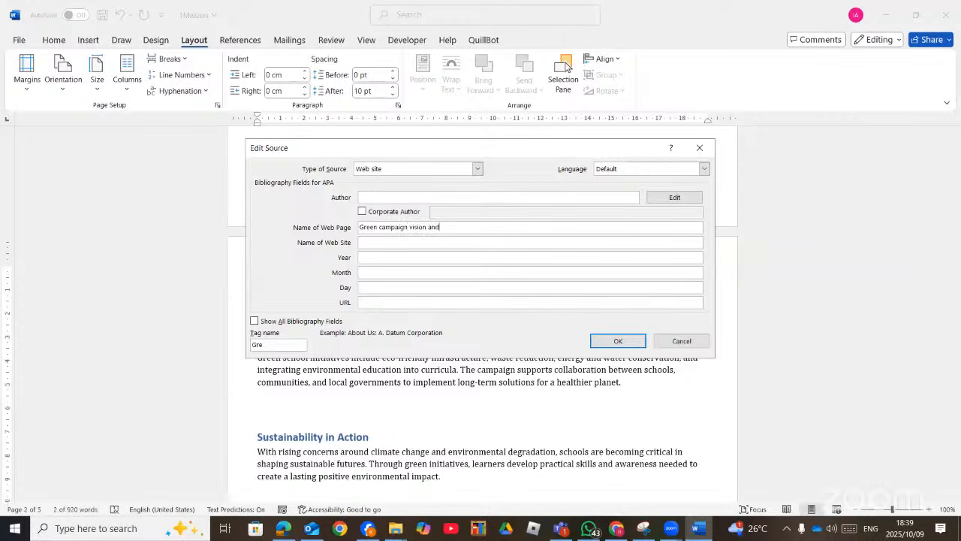
{"action": "type", "text": " goals"}
{"action": "left_click", "coordinate": [608, 341]}
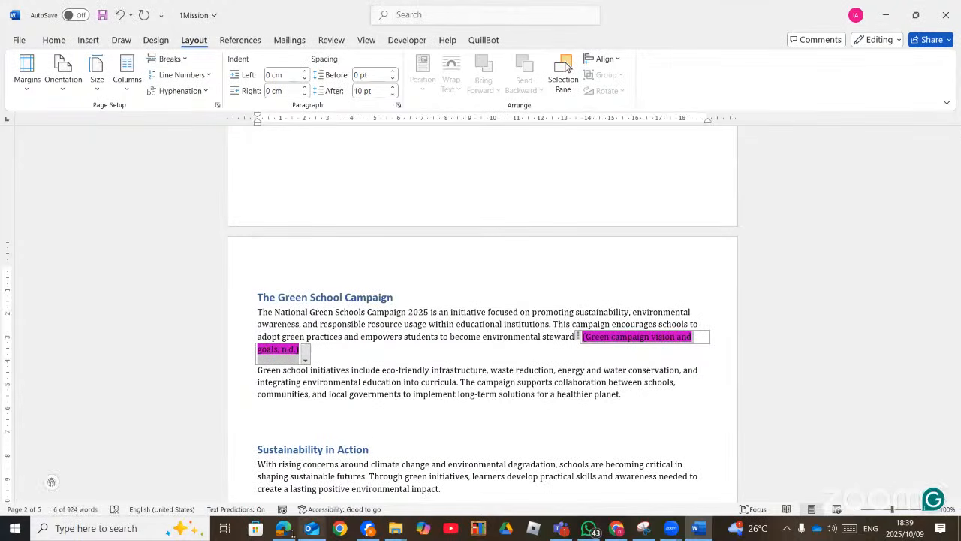
Step: Read question 1.5 in the paper and select the Eco-Schools Framework heading together with its first paragraph
{"action": "left_click", "coordinate": [284, 531]}
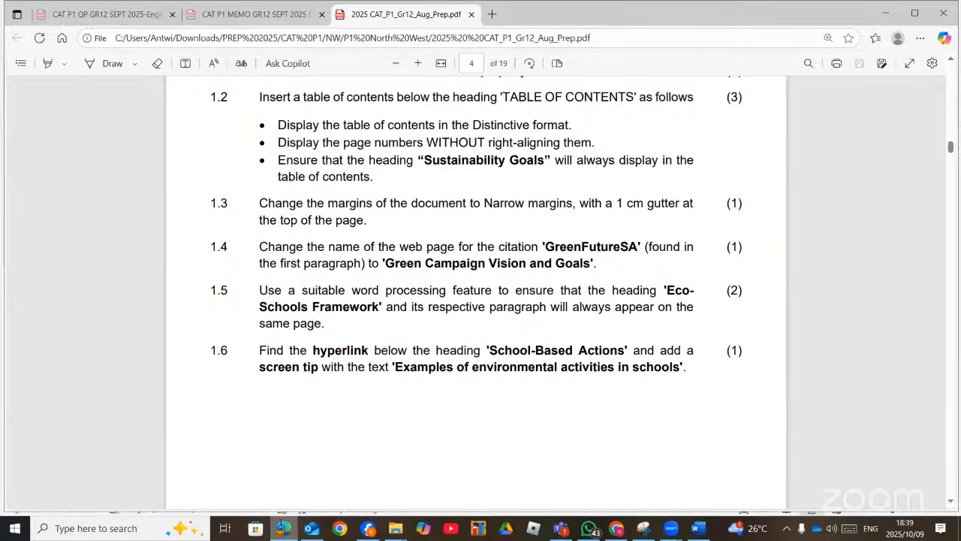
{"action": "left_click", "coordinate": [283, 528]}
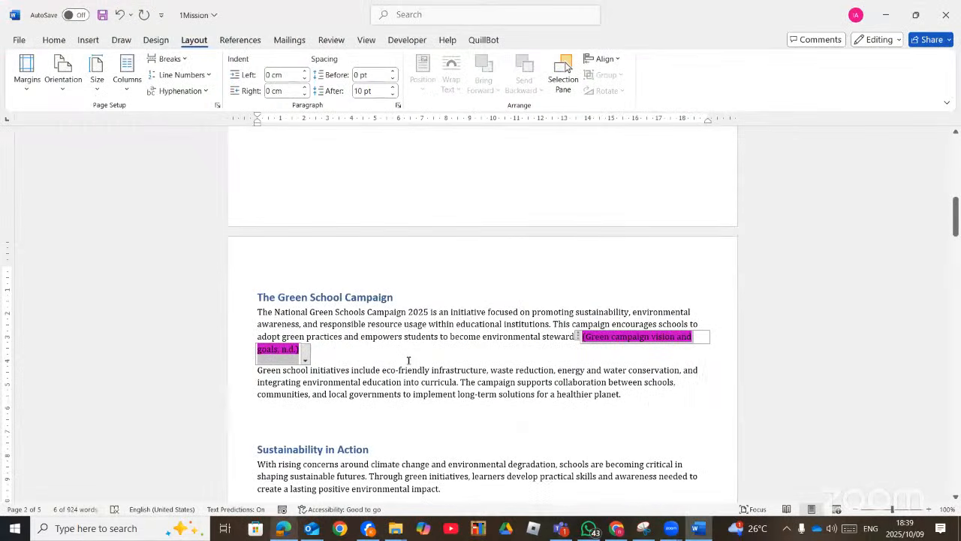
{"action": "scroll", "coordinate": [289, 493], "scroll_direction": "down", "scroll_amount": 7}
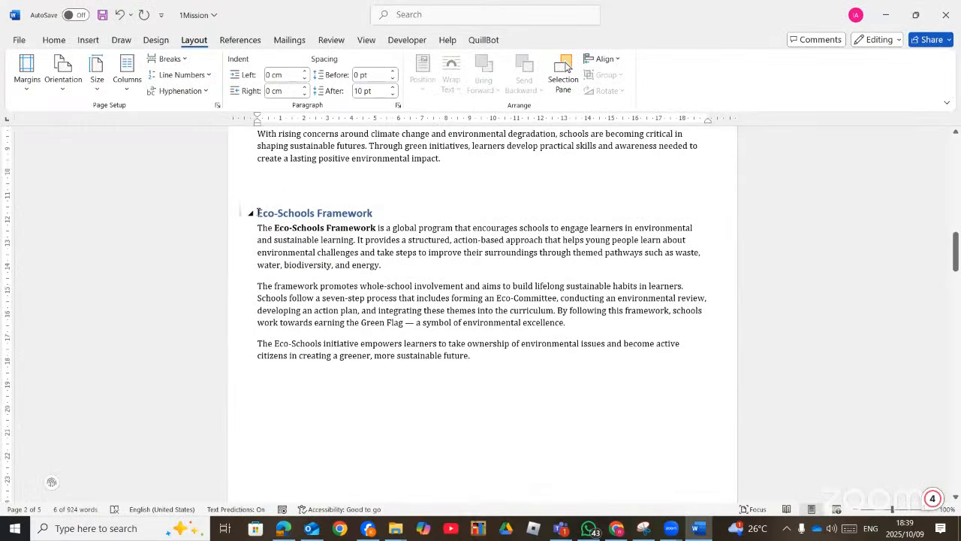
{"action": "left_click_drag", "start_coordinate": [259, 213], "coordinate": [462, 379]}
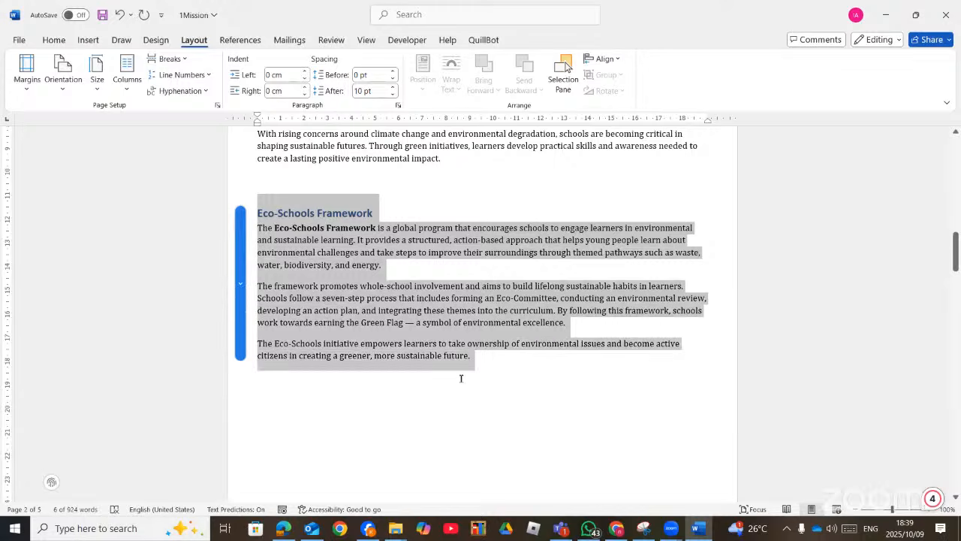
{"action": "left_click", "coordinate": [283, 529]}
{"action": "left_click", "coordinate": [286, 529]}
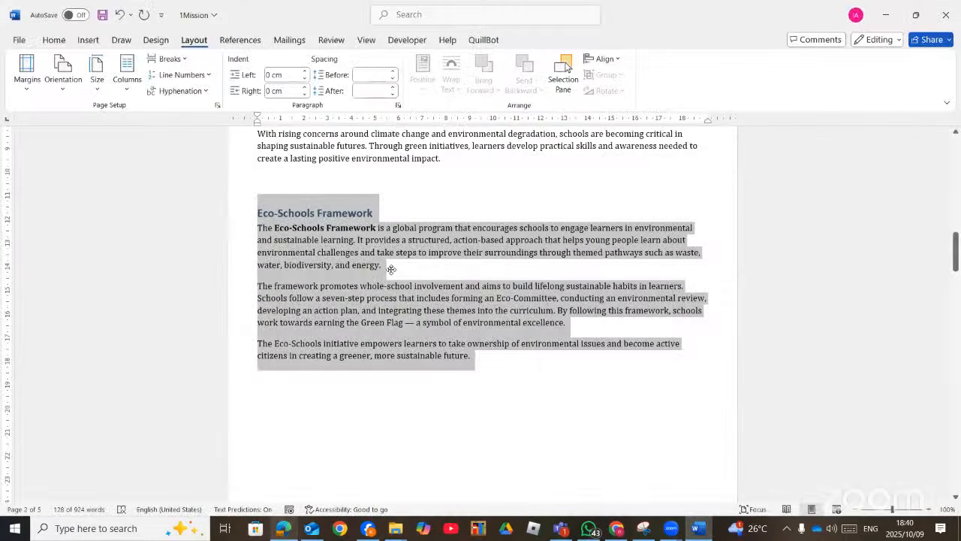
{"action": "left_click", "coordinate": [257, 214]}
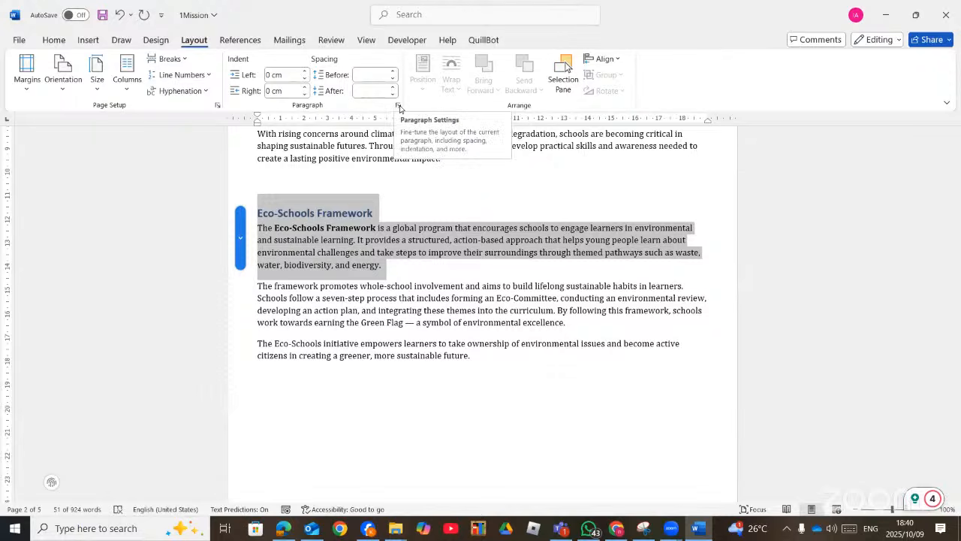
{"action": "left_click", "coordinate": [399, 108]}
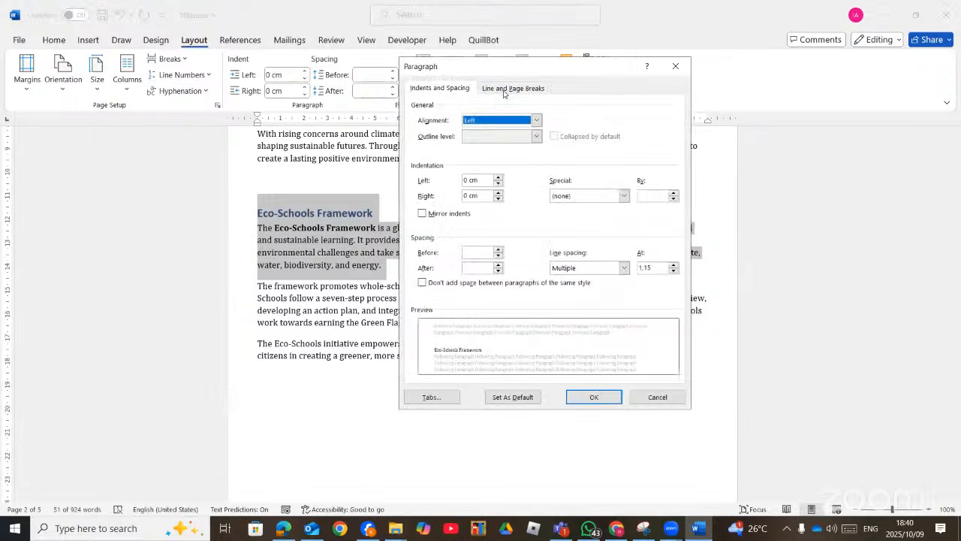
{"action": "left_click", "coordinate": [502, 90]}
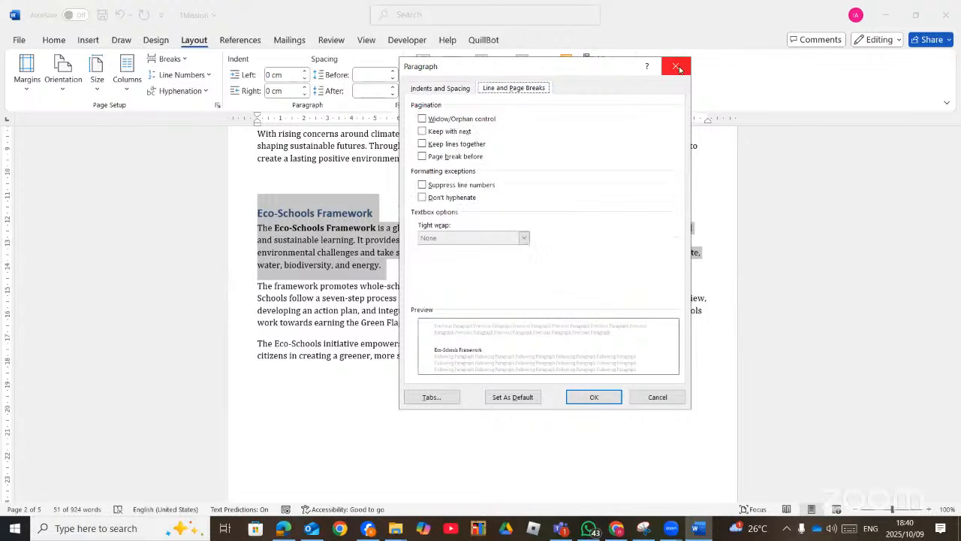
{"action": "key", "text": "Escape"}
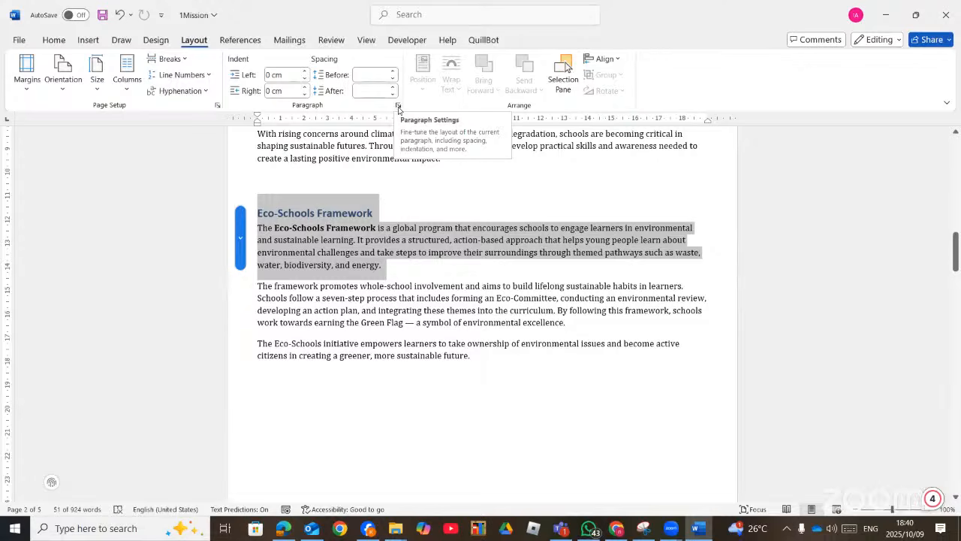
{"action": "left_click", "coordinate": [399, 108]}
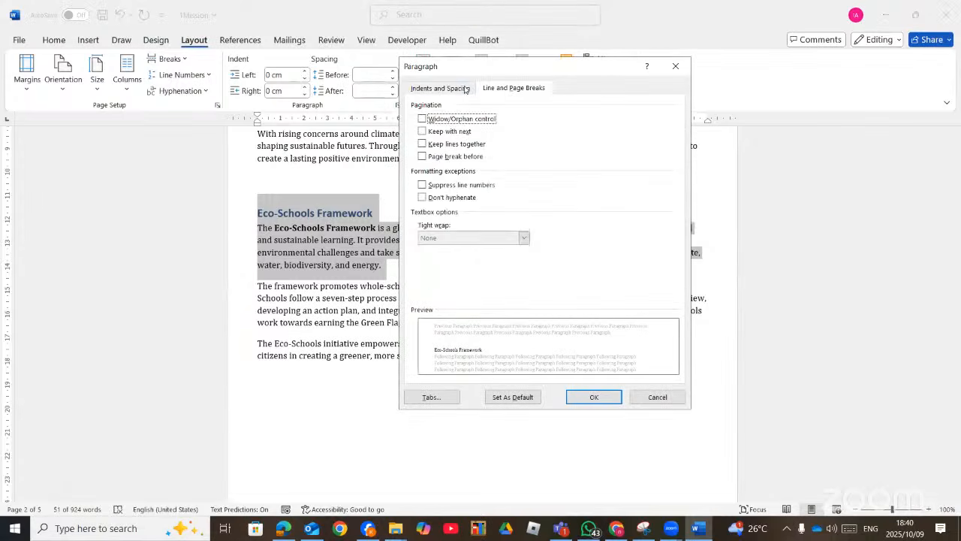
{"action": "left_click", "coordinate": [464, 88]}
{"action": "key", "text": "Escape"}
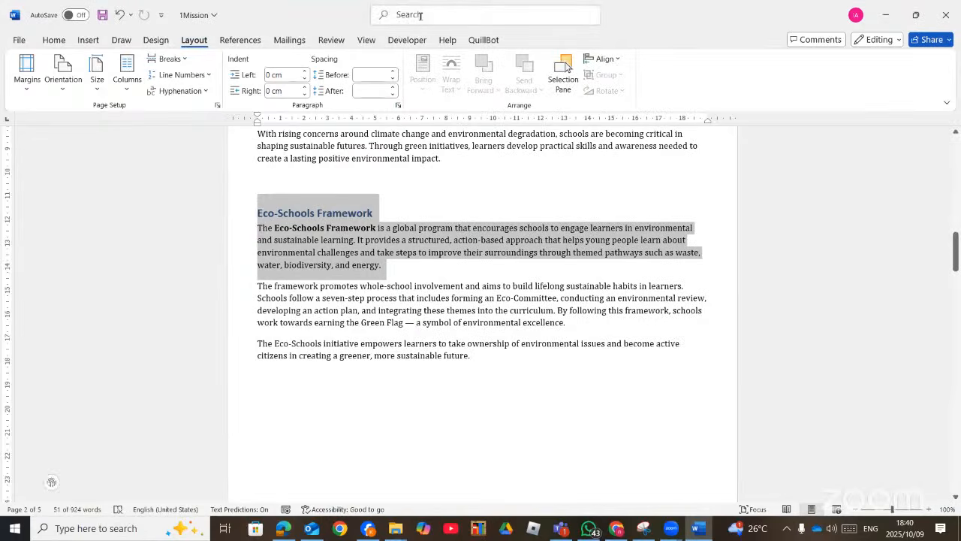
Step: Try applying Keep with next and Page break before to the selected Eco-Schools Framework heading and paragraph, and undo the change
{"action": "left_click", "coordinate": [420, 15]}
{"action": "type", "text": "par"}
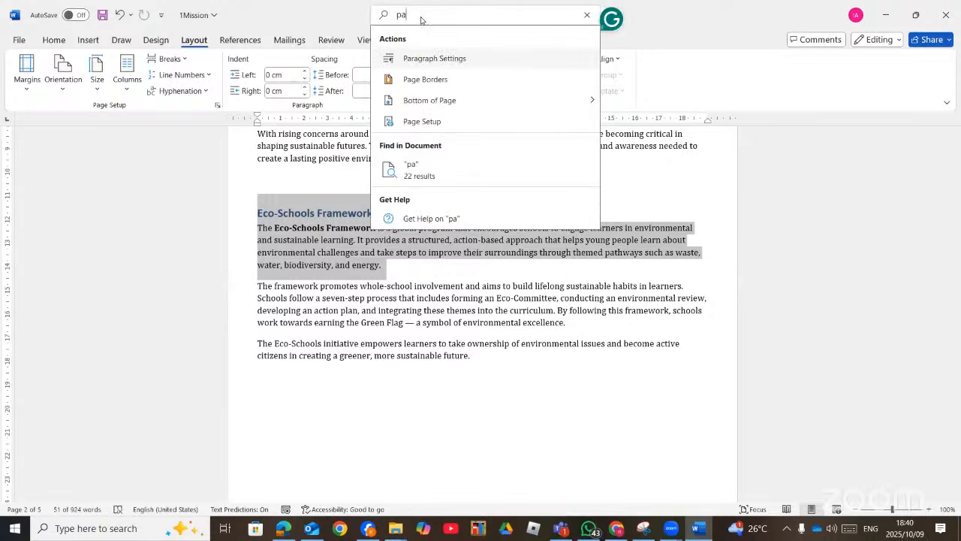
{"action": "left_click", "coordinate": [414, 62]}
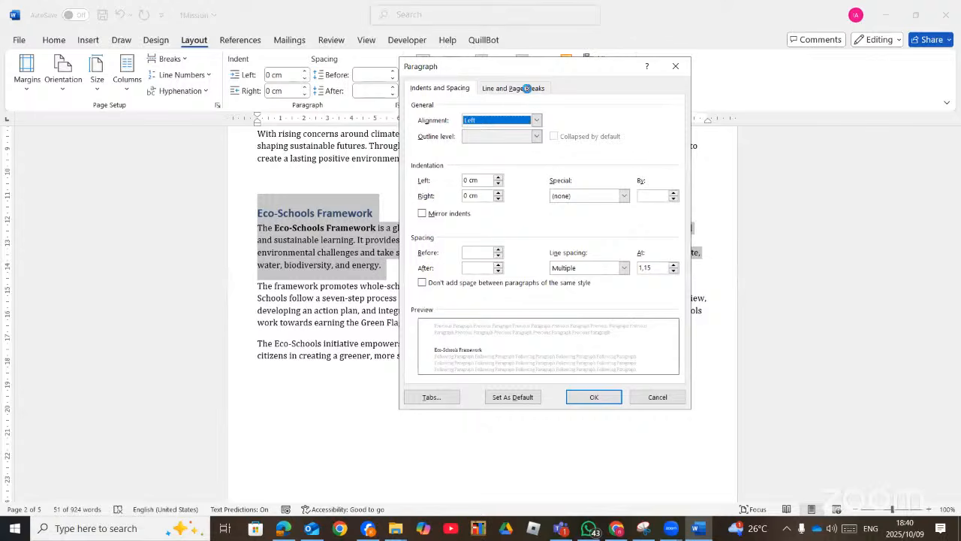
{"action": "left_click", "coordinate": [527, 88]}
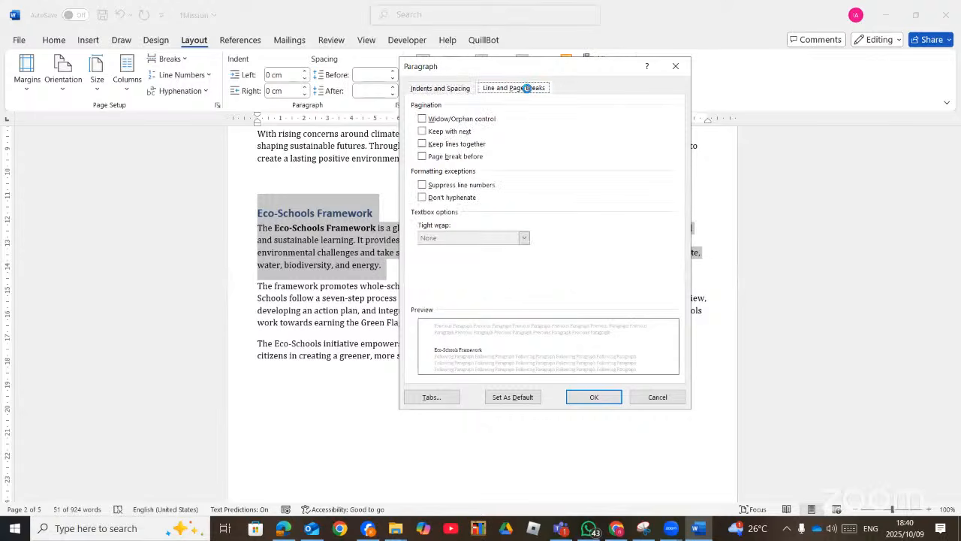
{"action": "left_click", "coordinate": [424, 130]}
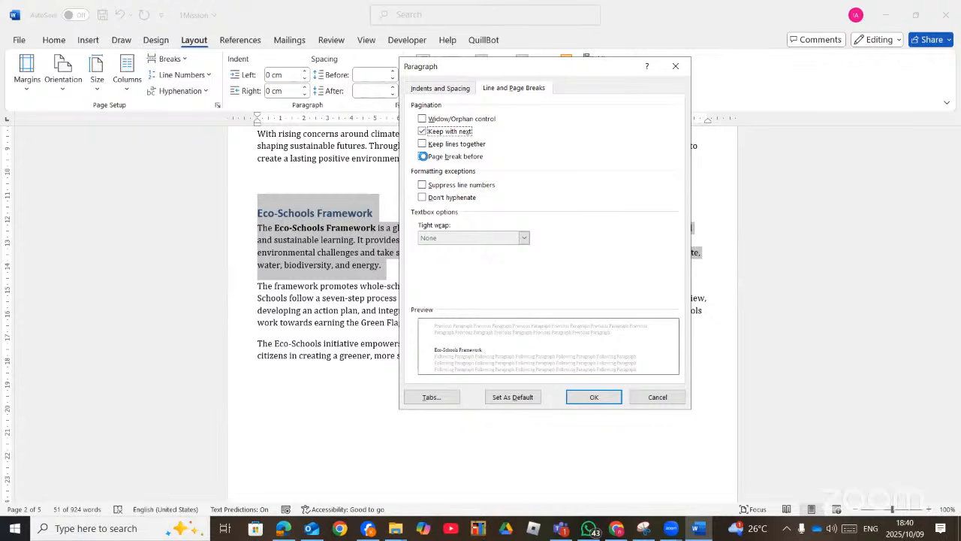
{"action": "left_click", "coordinate": [423, 156]}
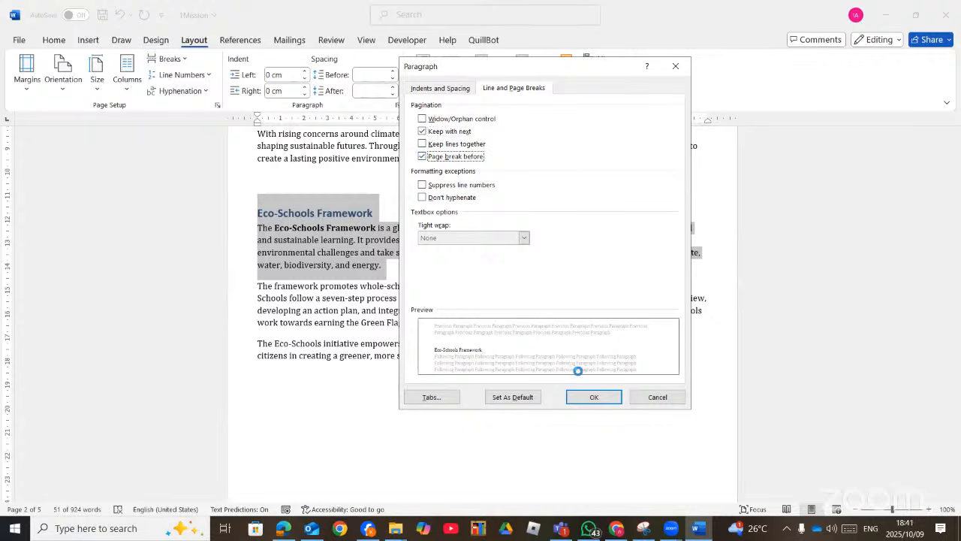
{"action": "left_click", "coordinate": [578, 397]}
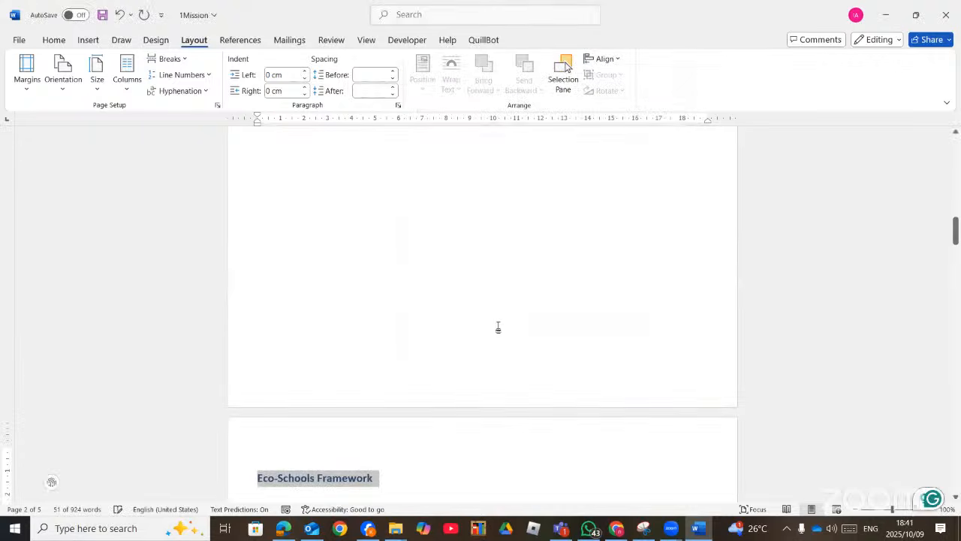
{"action": "left_click", "coordinate": [498, 326]}
{"action": "key", "text": "ctrl+z"}
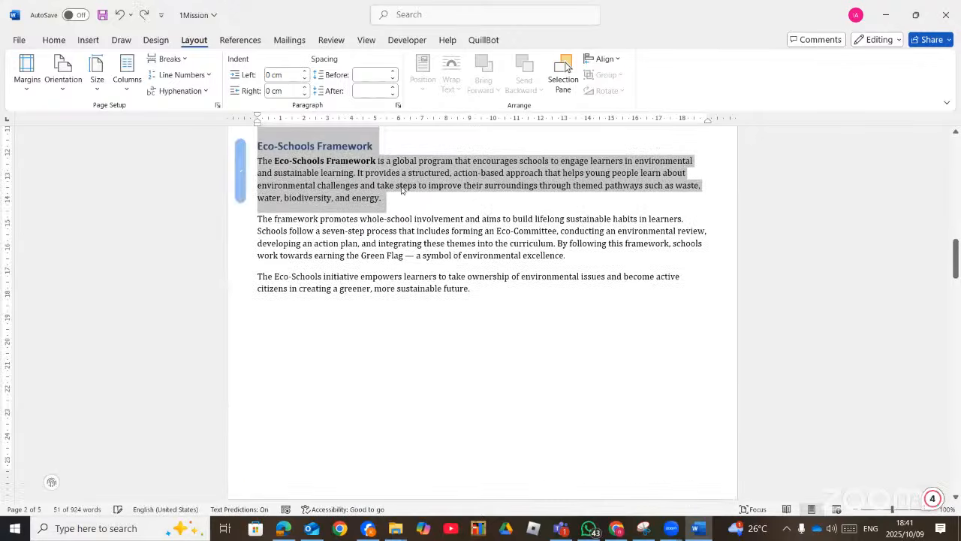
Step: Apply only the Keep with next pagination option to the selected Eco-Schools Framework heading and its first paragraph
{"action": "left_click", "coordinate": [397, 105]}
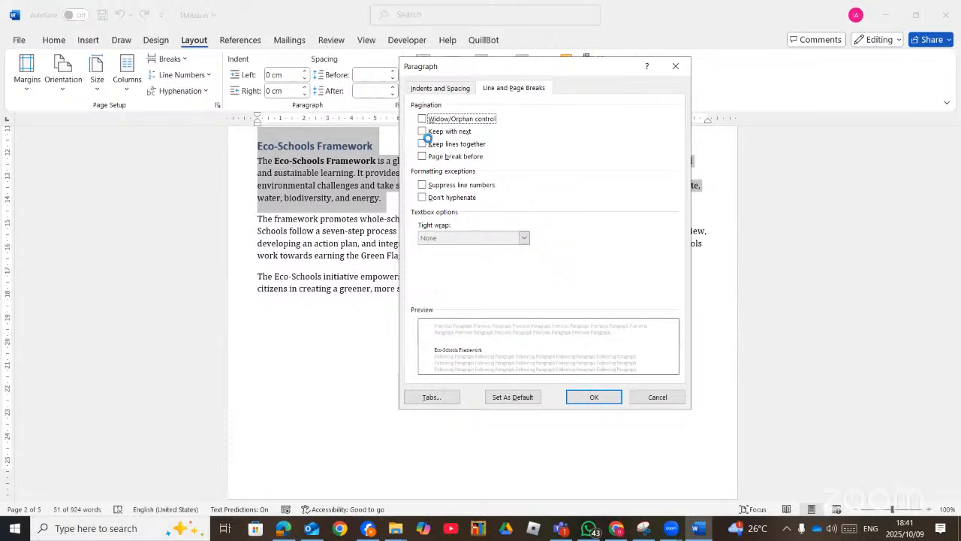
{"action": "left_click", "coordinate": [423, 131]}
{"action": "left_click", "coordinate": [590, 397]}
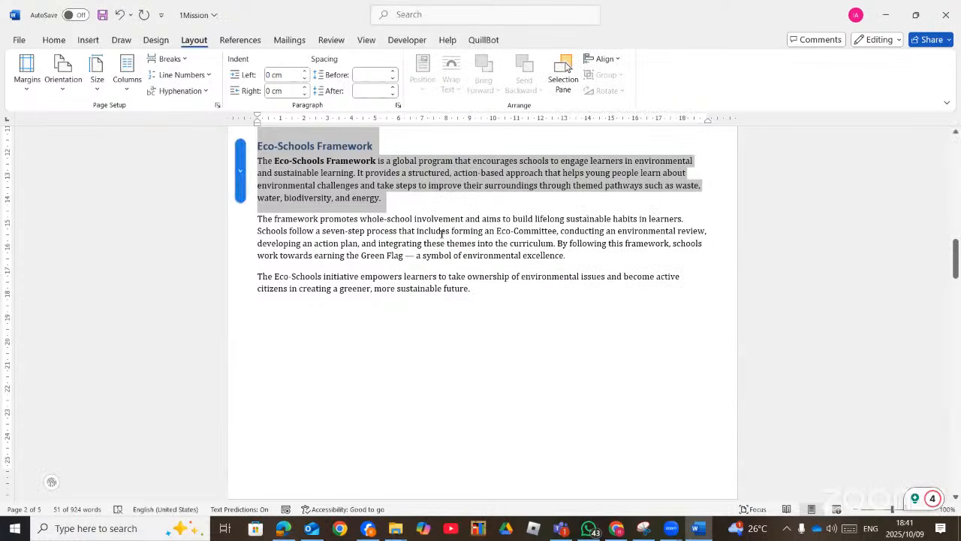
Step: Read question 1.6 in the question paper and open the ScreenTip setting of the School-Based Actions hyperlink in 1Mission
{"action": "left_click", "coordinate": [283, 528]}
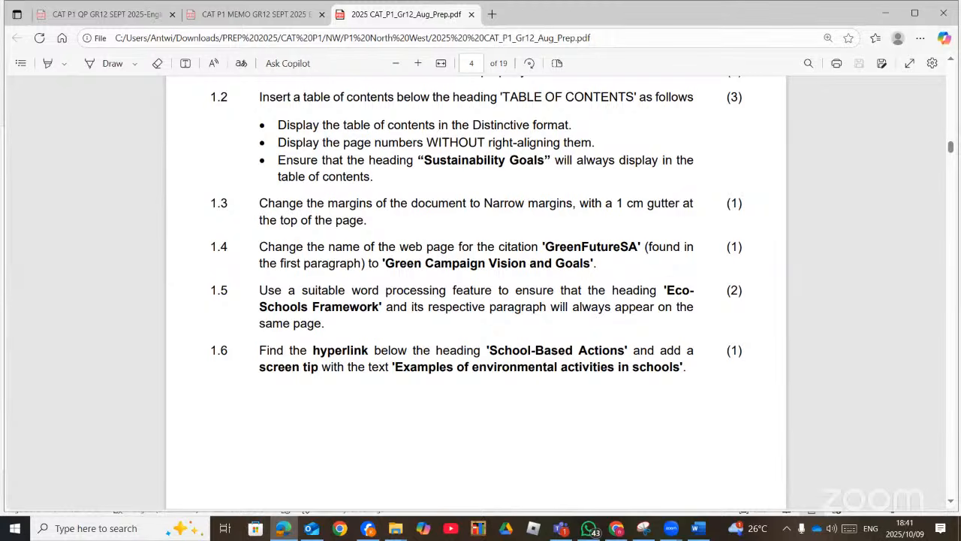
{"action": "left_click", "coordinate": [284, 530]}
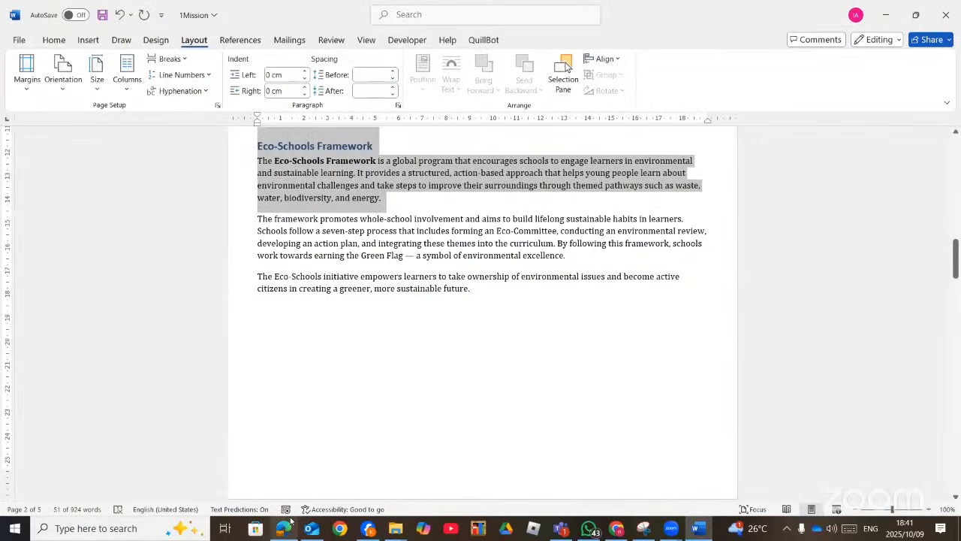
{"action": "scroll", "coordinate": [376, 259], "scroll_direction": "down", "scroll_amount": 10}
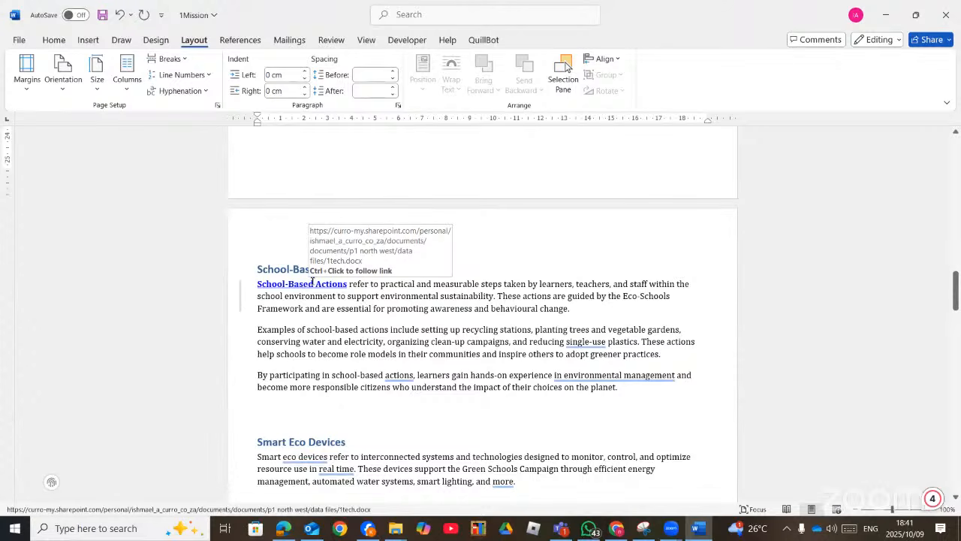
{"action": "left_click", "coordinate": [307, 283]}
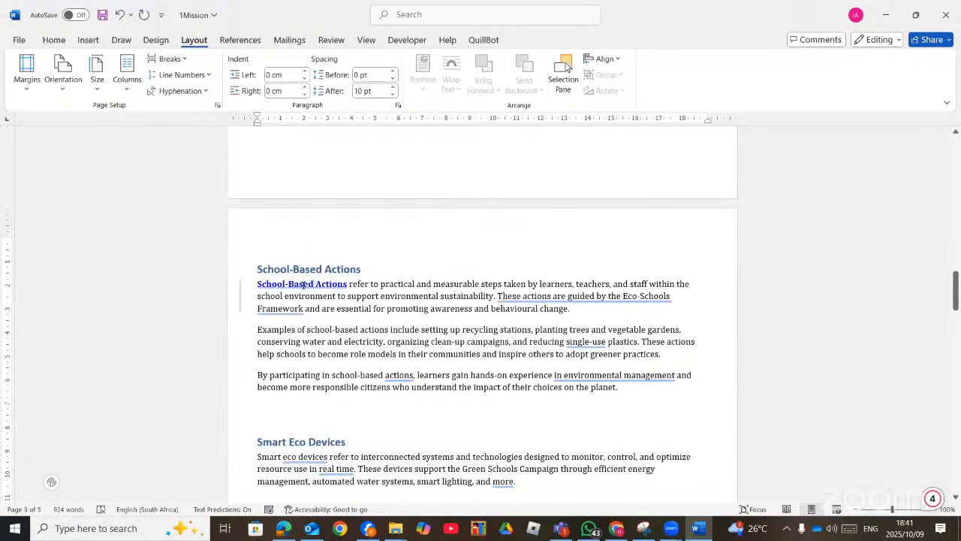
{"action": "right_click", "coordinate": [303, 289]}
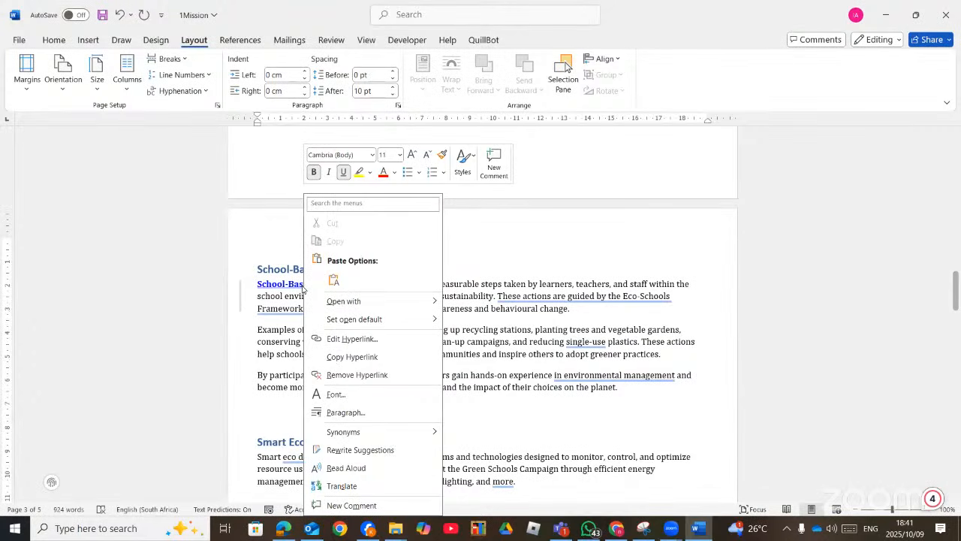
{"action": "left_click", "coordinate": [352, 338]}
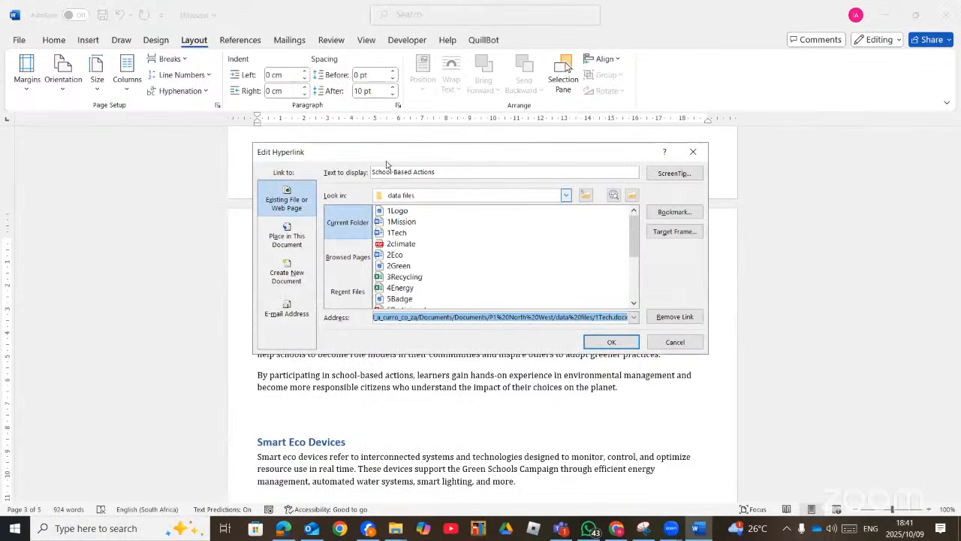
{"action": "left_click", "coordinate": [671, 174]}
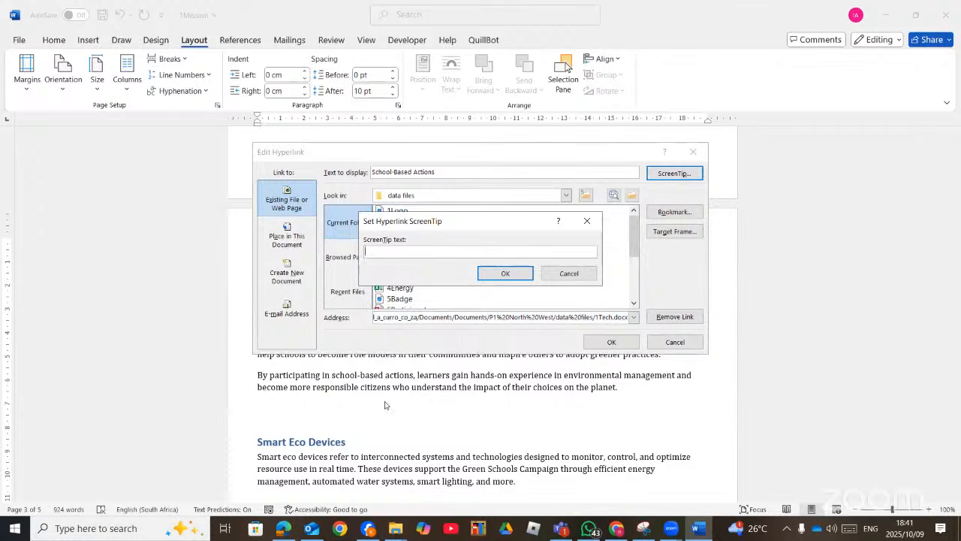
Step: Set the hyperlink's ScreenTip text to "examples of environmental activities in schools", checking the wording in the question paper
{"action": "left_click", "coordinate": [283, 529]}
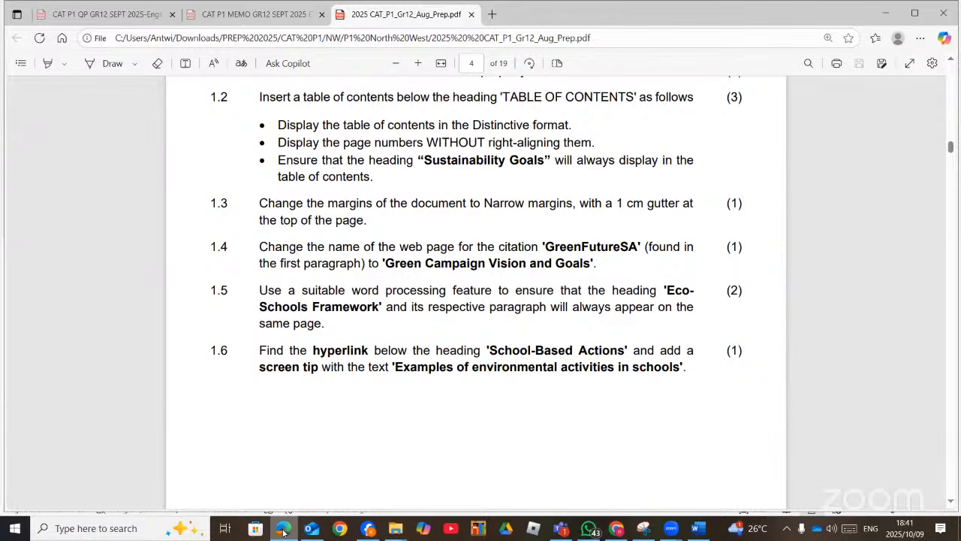
{"action": "key", "text": "alt+Tab"}
{"action": "type", "text": "ex"}
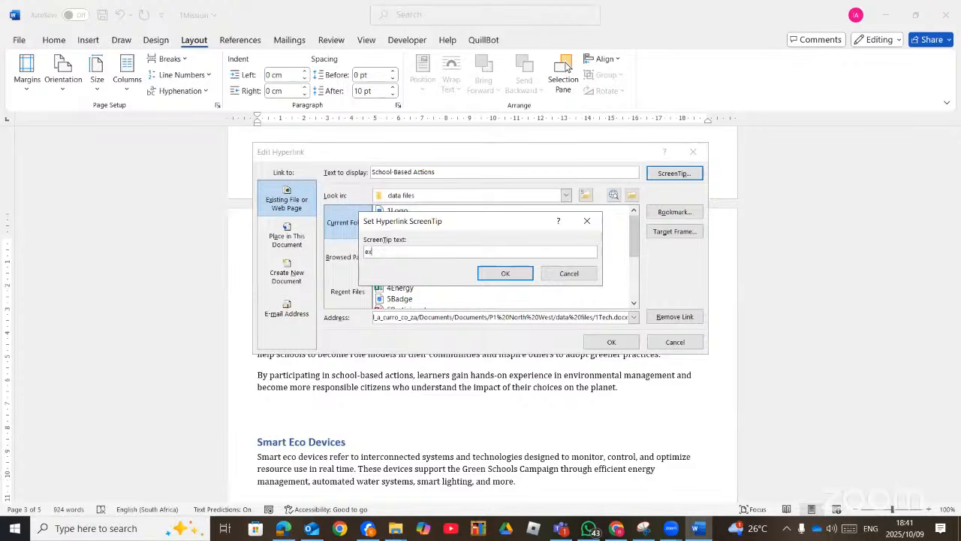
{"action": "type", "text": "amples of environmental activities"}
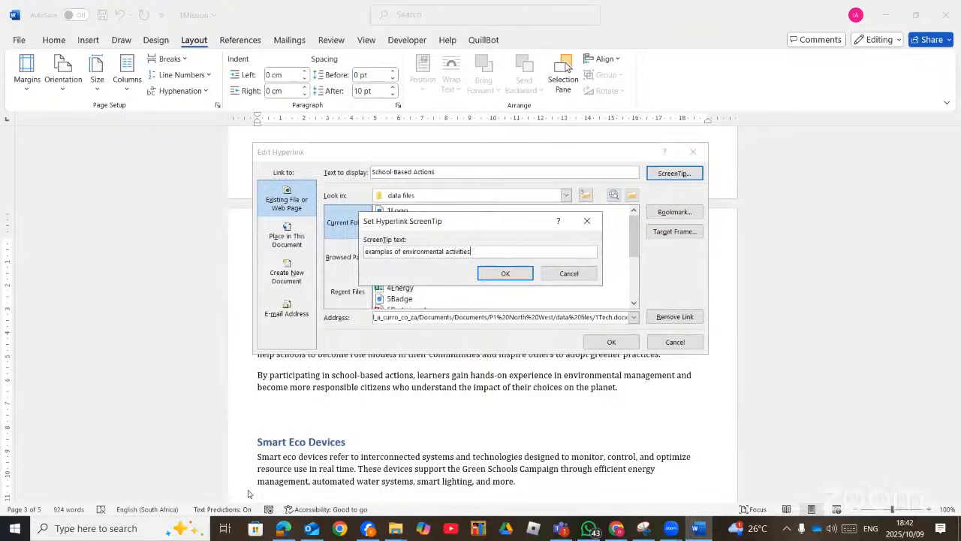
{"action": "left_click", "coordinate": [289, 530]}
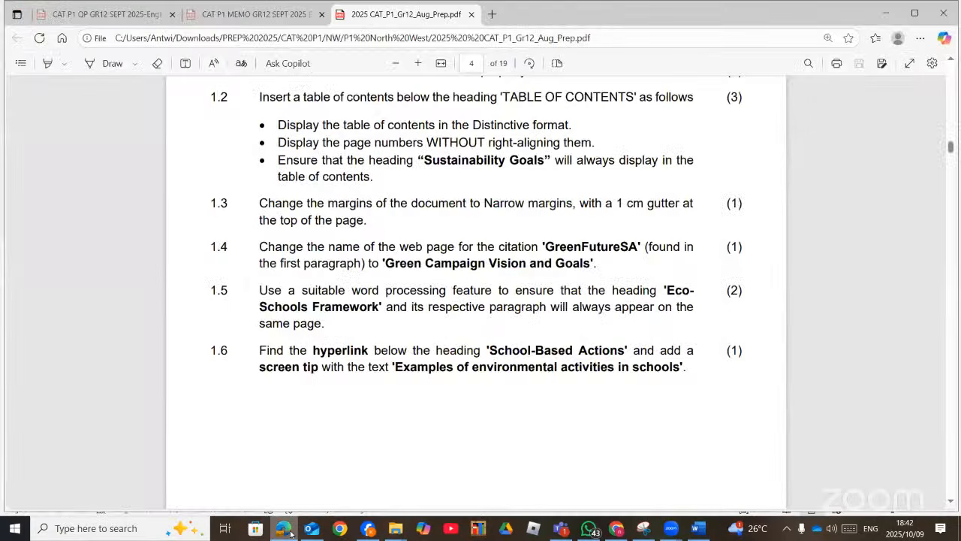
{"action": "key", "text": "alt+Tab"}
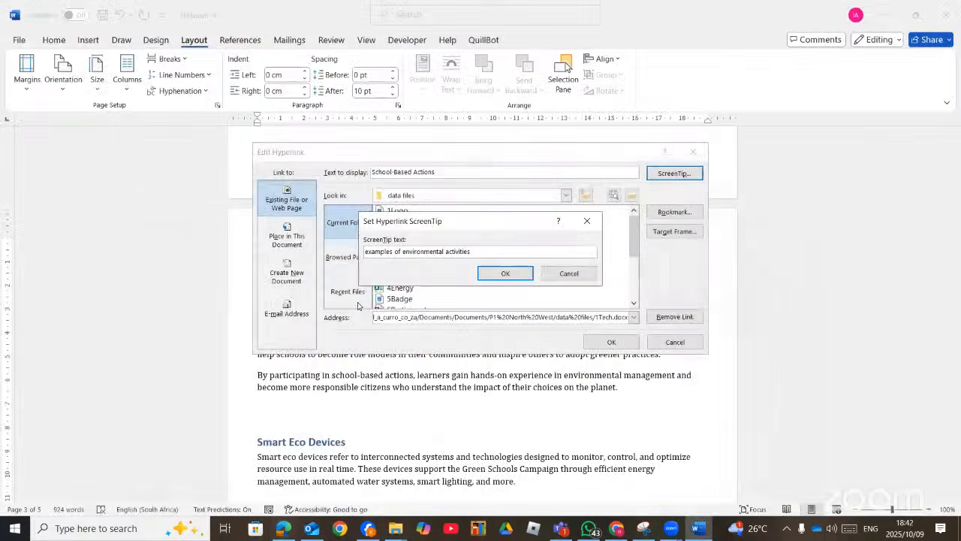
{"action": "type", "text": "in schools"}
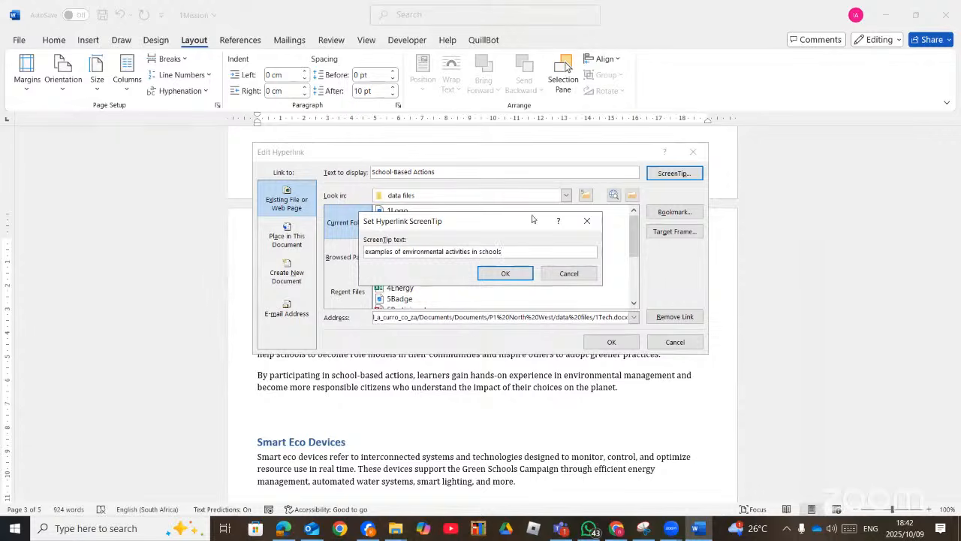
{"action": "left_click", "coordinate": [508, 274]}
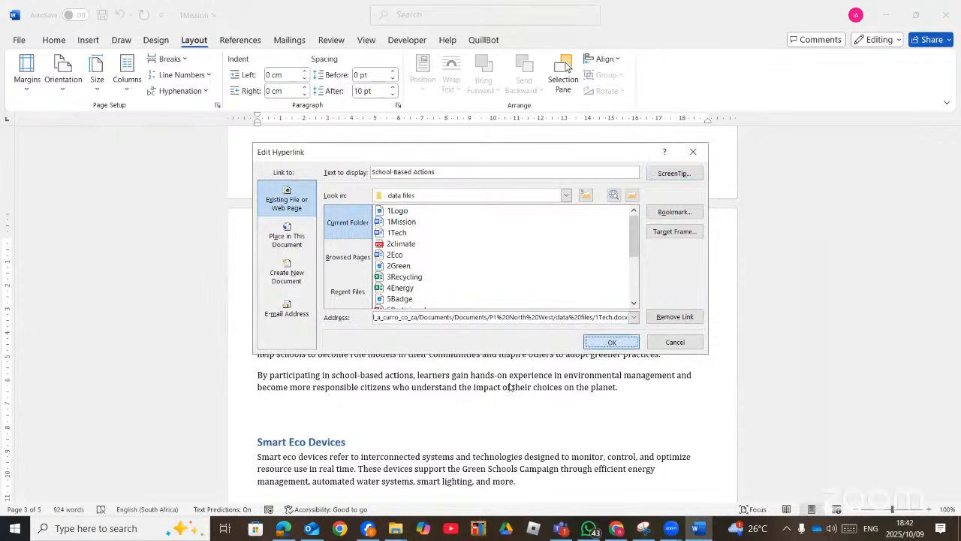
{"action": "key", "text": "Return"}
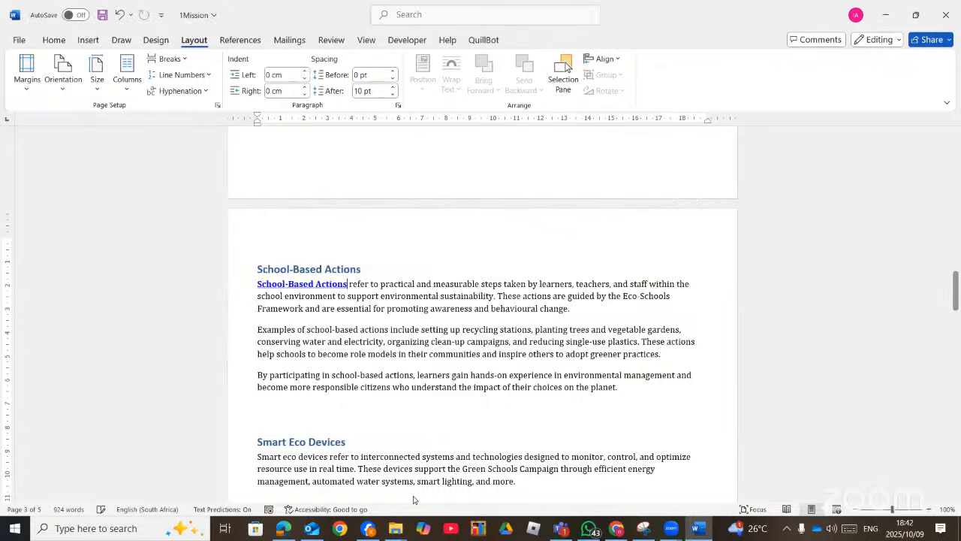
Step: Read the second question 1.6 on page 5 of the question paper, about the word "environmental", and return to 1Mission
{"action": "key", "text": "alt+Tab"}
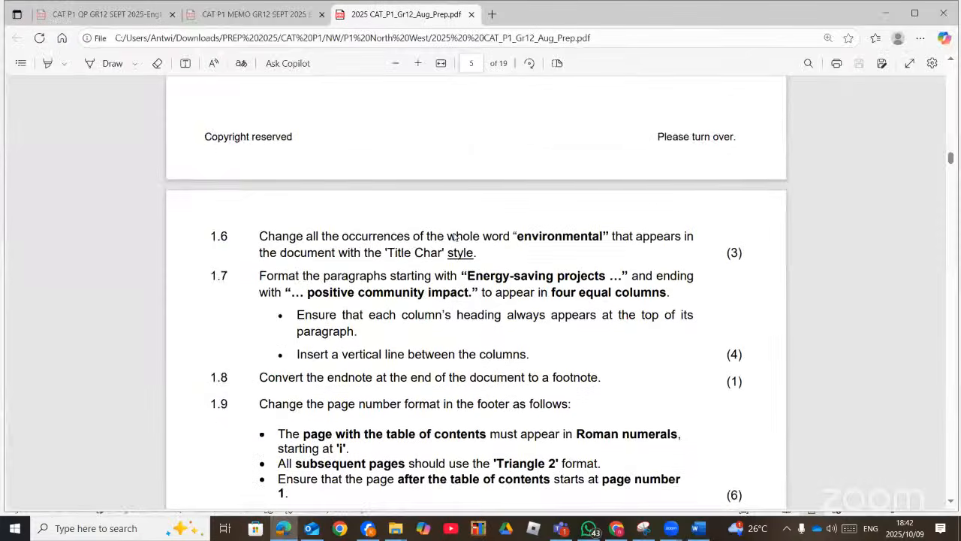
{"action": "scroll", "coordinate": [454, 237], "scroll_direction": "up", "scroll_amount": 6}
{"action": "scroll", "coordinate": [454, 237], "scroll_direction": "down", "scroll_amount": 8}
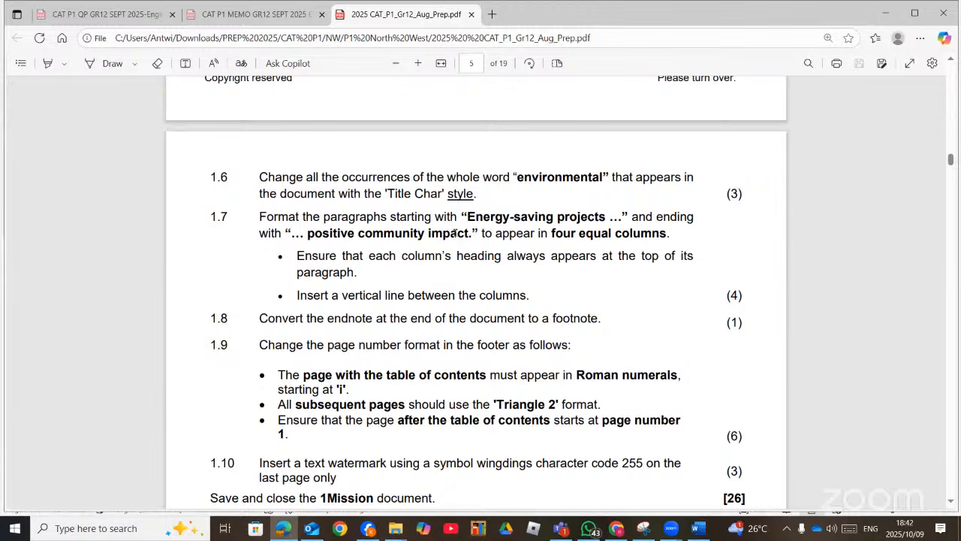
{"action": "left_click", "coordinate": [702, 532]}
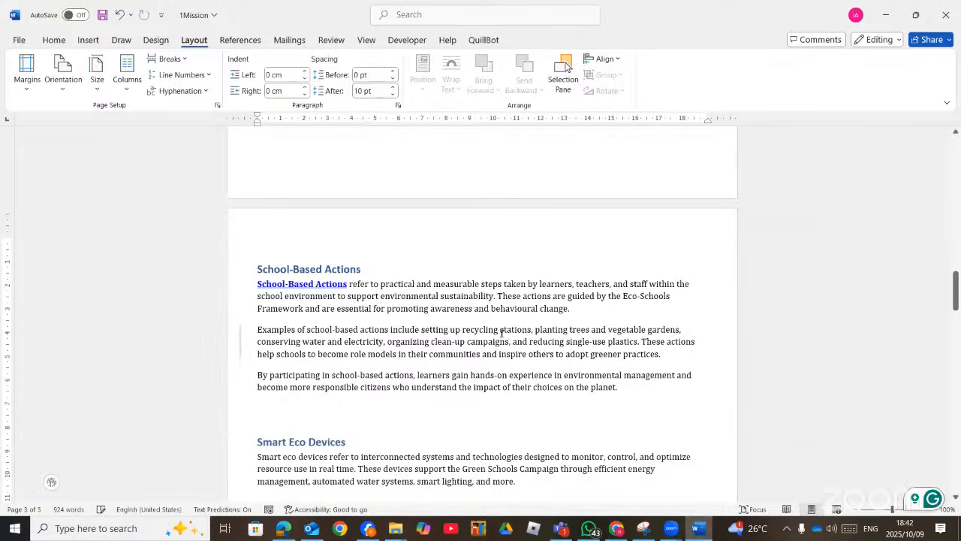
{"action": "left_click", "coordinate": [50, 42]}
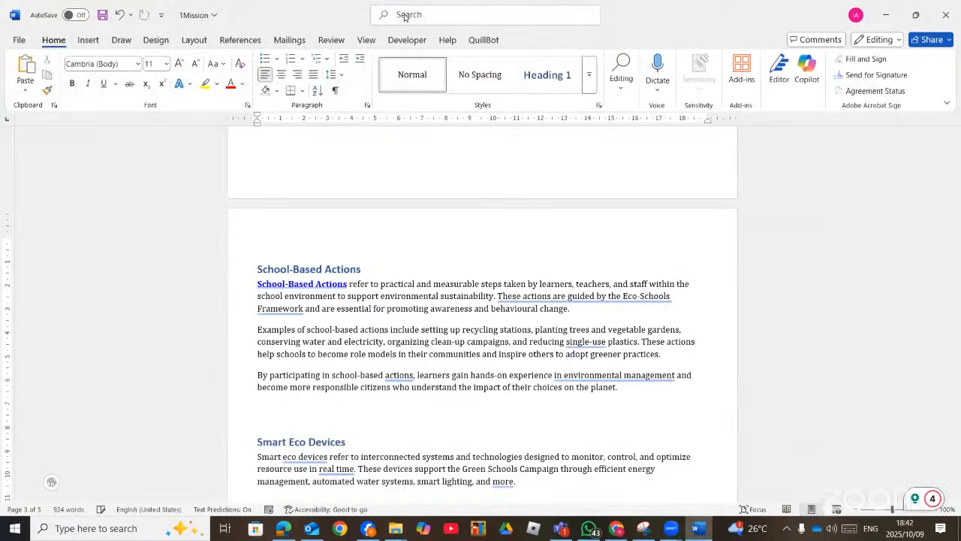
{"action": "left_click", "coordinate": [404, 15]}
{"action": "type", "text": "re"}
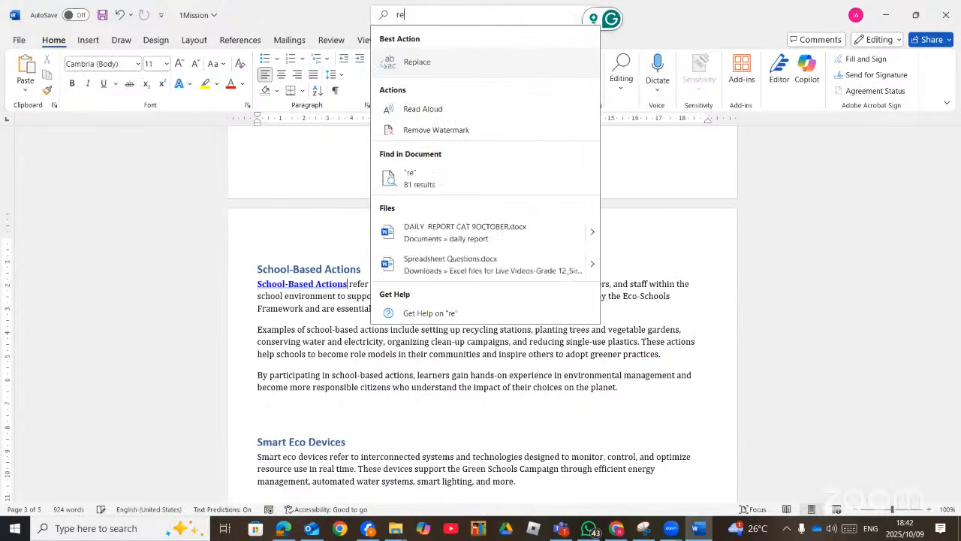
{"action": "type", "text": "plc"}
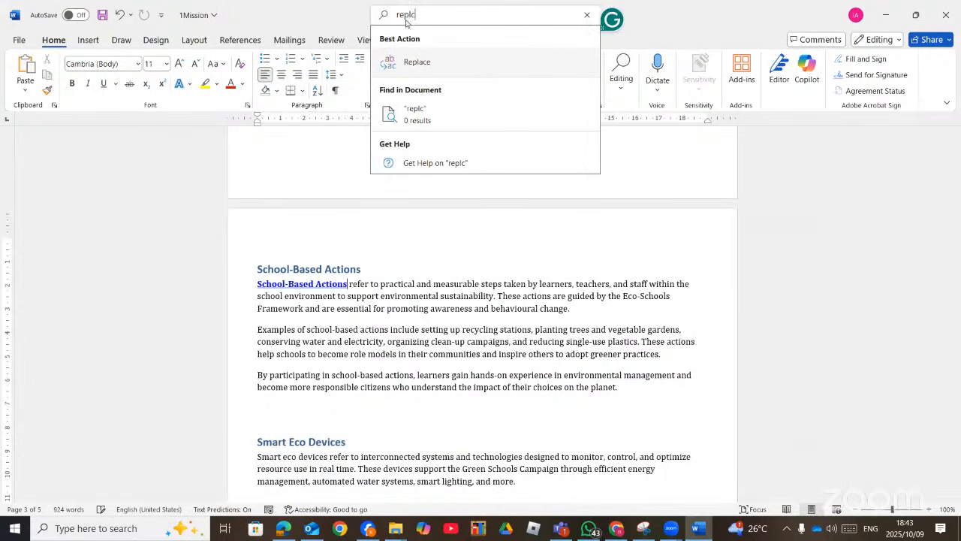
{"action": "left_click", "coordinate": [411, 62]}
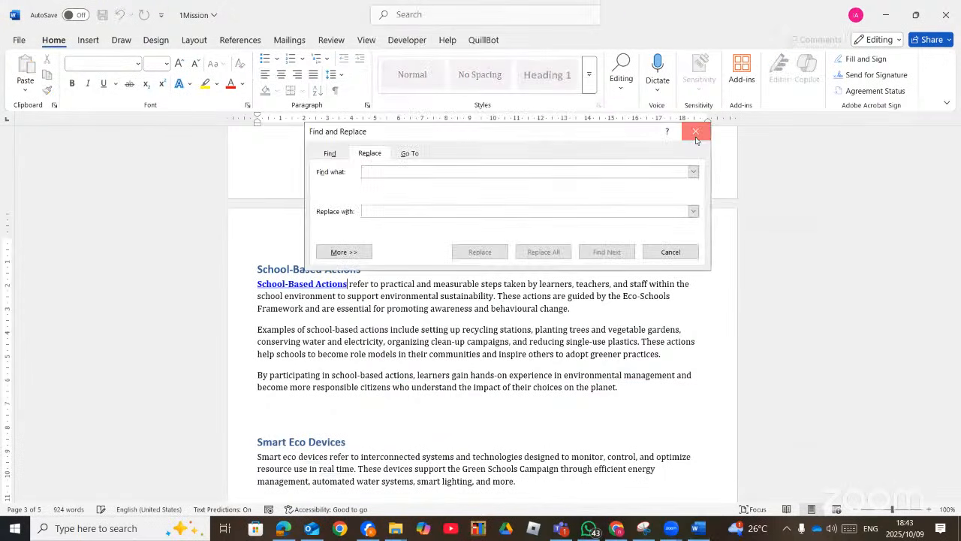
{"action": "left_click", "coordinate": [695, 139]}
Step: Set up a find and replace that searches 1Mission for "environmental" as whole words only
{"action": "left_click", "coordinate": [622, 92]}
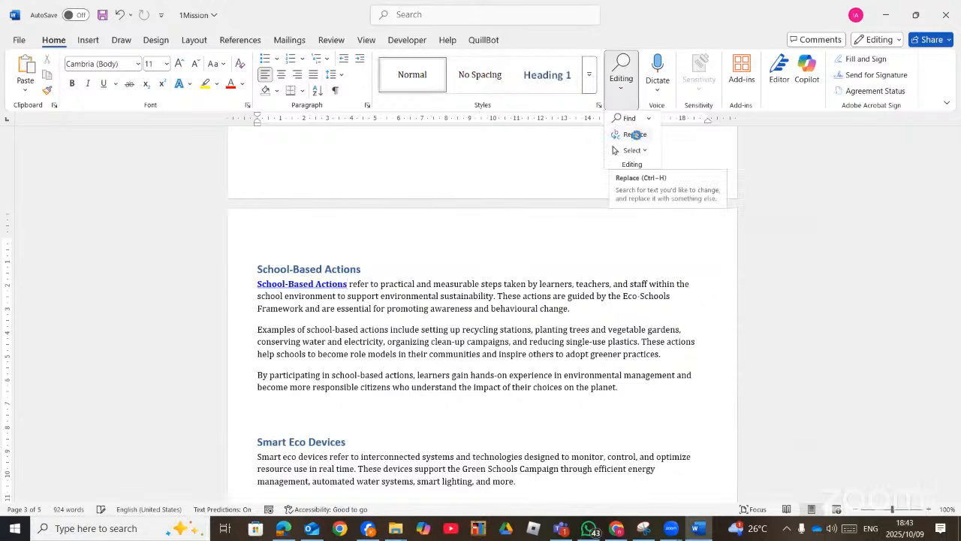
{"action": "left_click", "coordinate": [637, 135]}
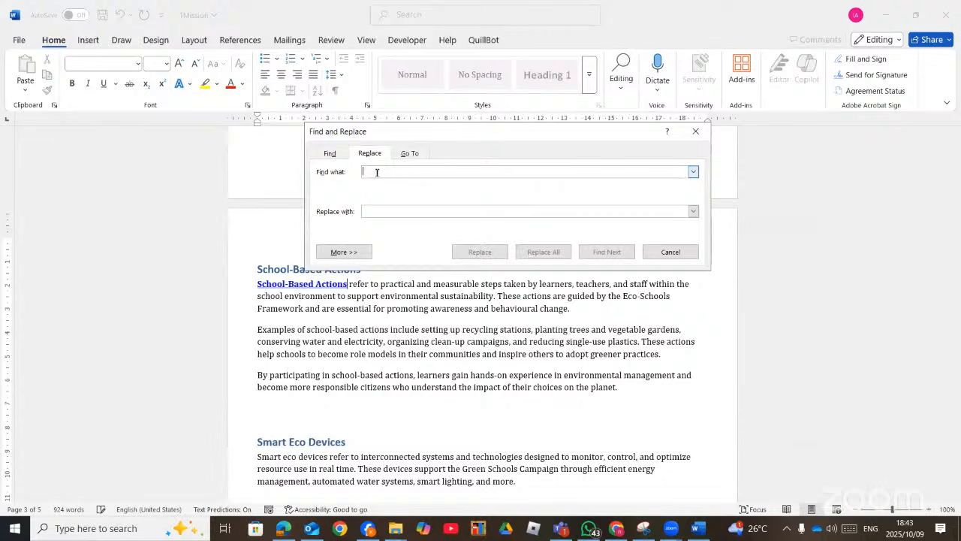
{"action": "type", "text": "en"}
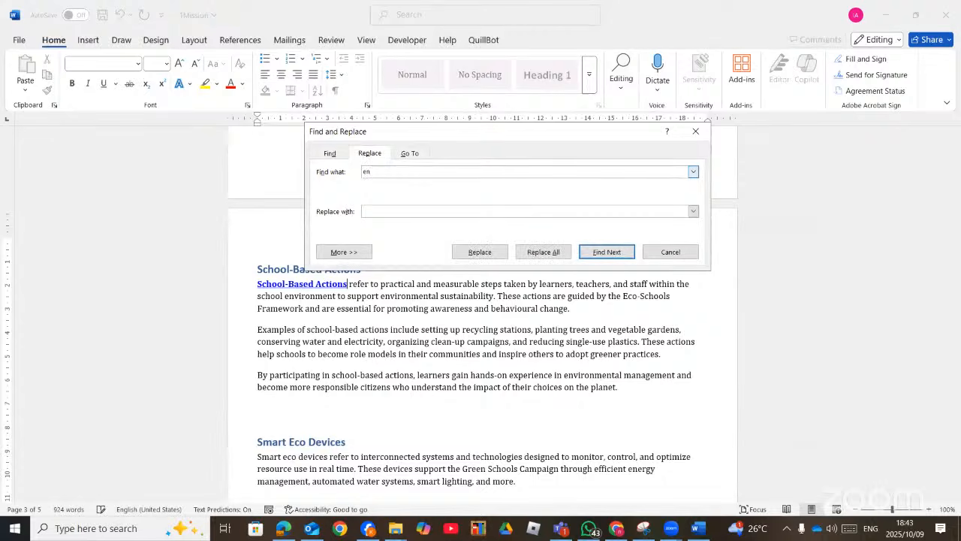
{"action": "type", "text": "vironmental"}
{"action": "key", "text": "Tab"}
{"action": "left_click", "coordinate": [352, 252]}
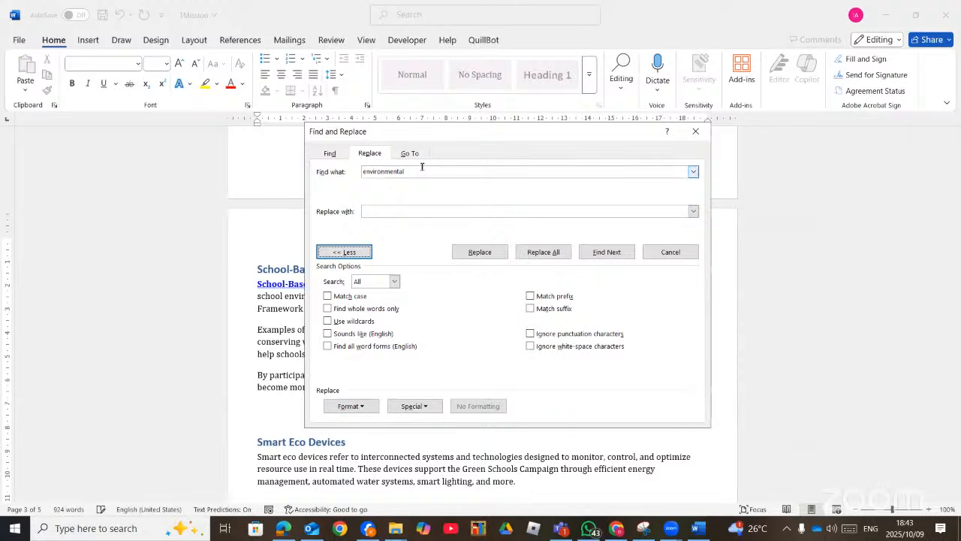
{"action": "left_click", "coordinate": [422, 169]}
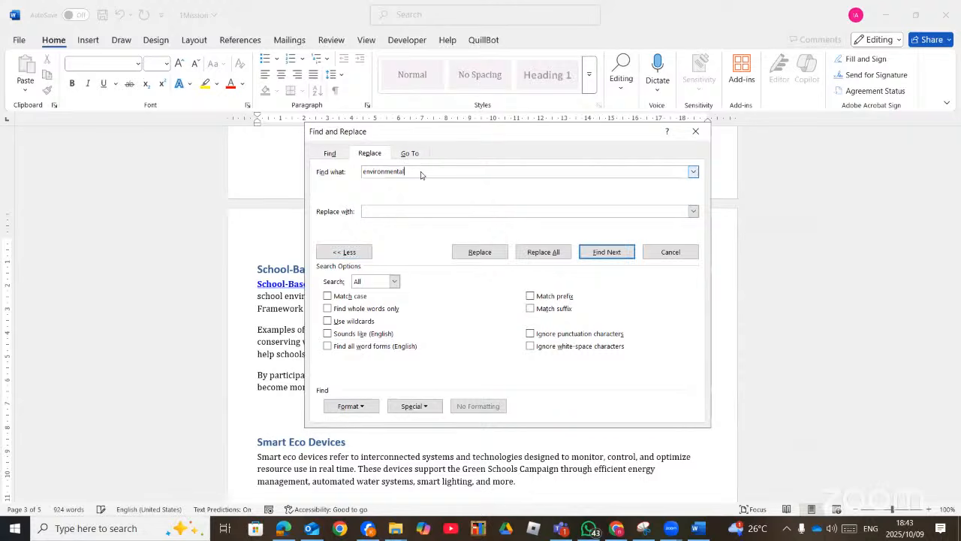
{"action": "left_click", "coordinate": [327, 309]}
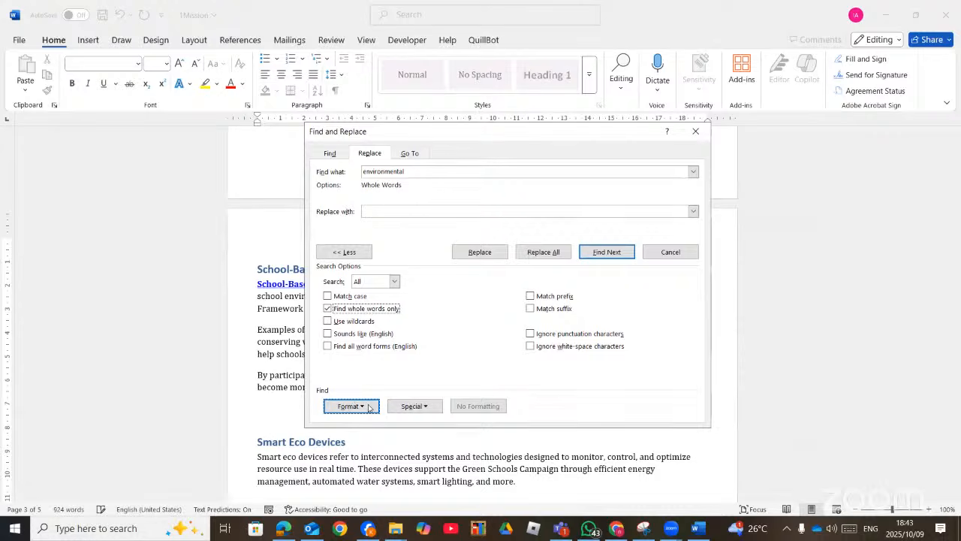
Step: Leave the replacement text empty and set the replacement's formatting to the Title Char style
{"action": "left_click", "coordinate": [390, 214]}
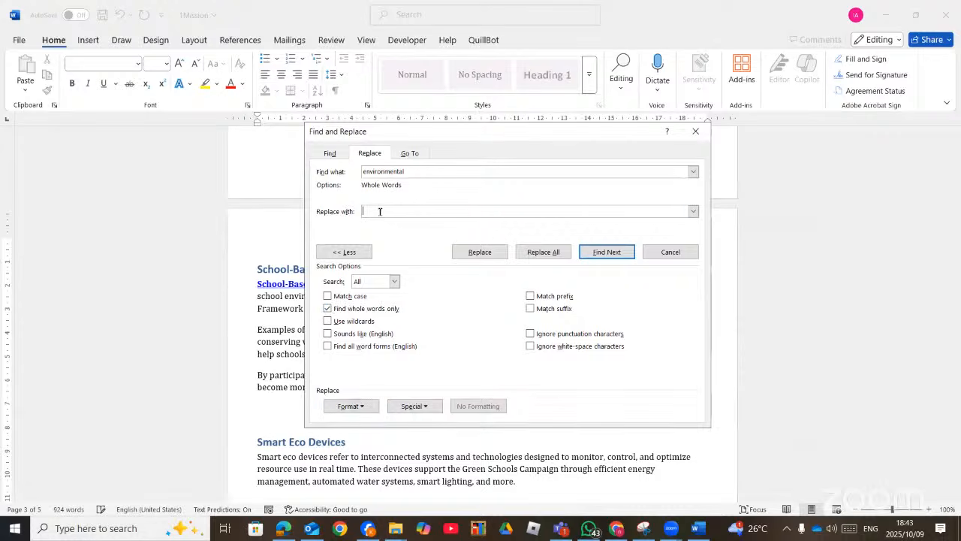
{"action": "left_click", "coordinate": [363, 408]}
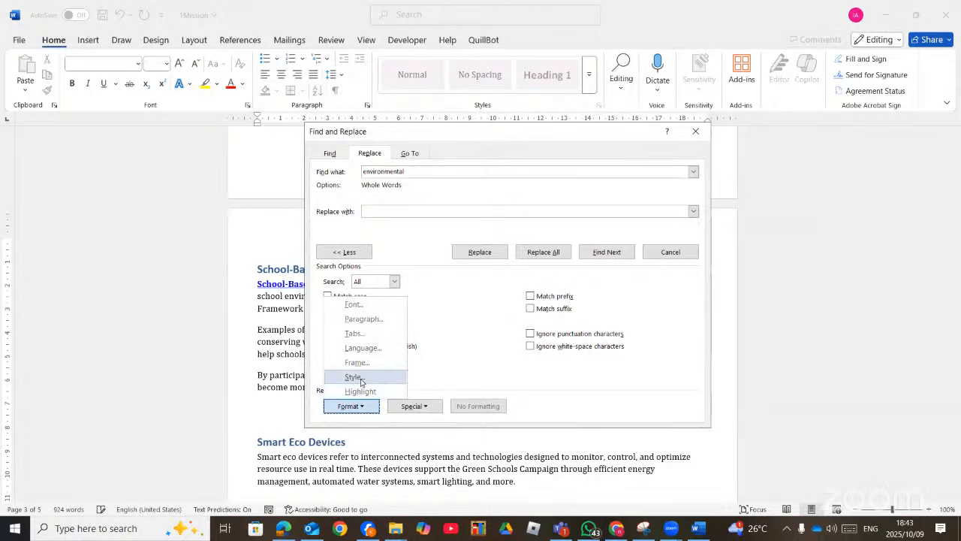
{"action": "left_click", "coordinate": [361, 382]}
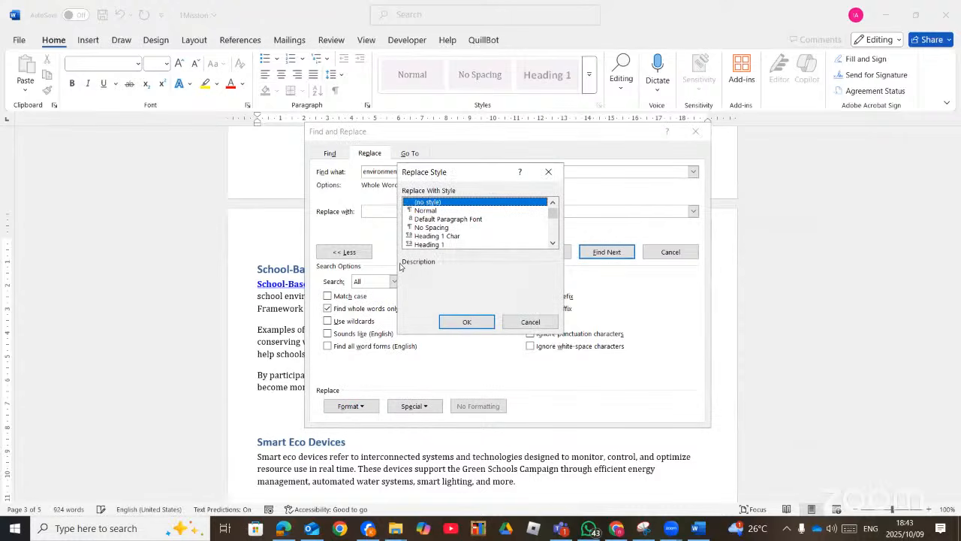
{"action": "left_click", "coordinate": [553, 244]}
{"action": "left_click", "coordinate": [553, 244]}
{"action": "left_click", "coordinate": [552, 244]}
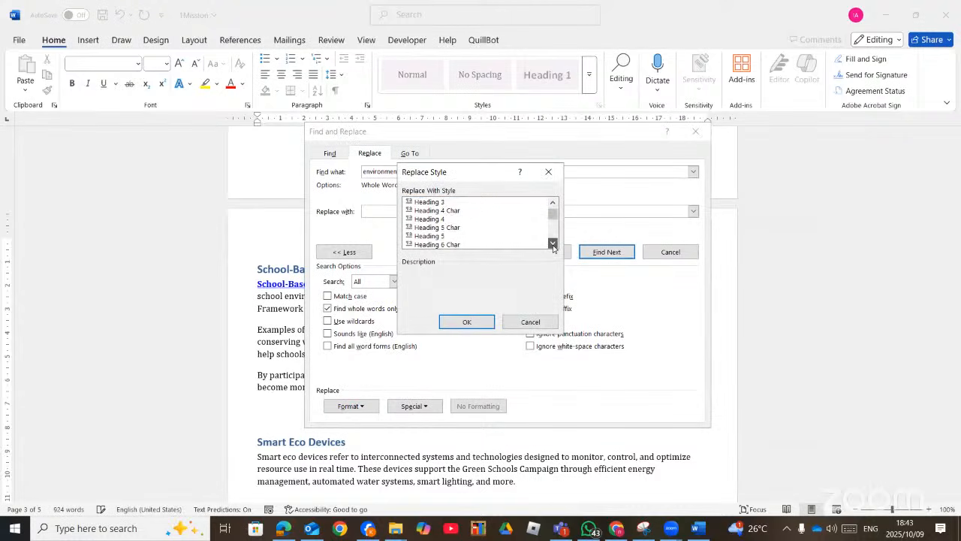
{"action": "left_click", "coordinate": [552, 244]}
{"action": "left_click", "coordinate": [552, 244]}
{"action": "left_click", "coordinate": [553, 244]}
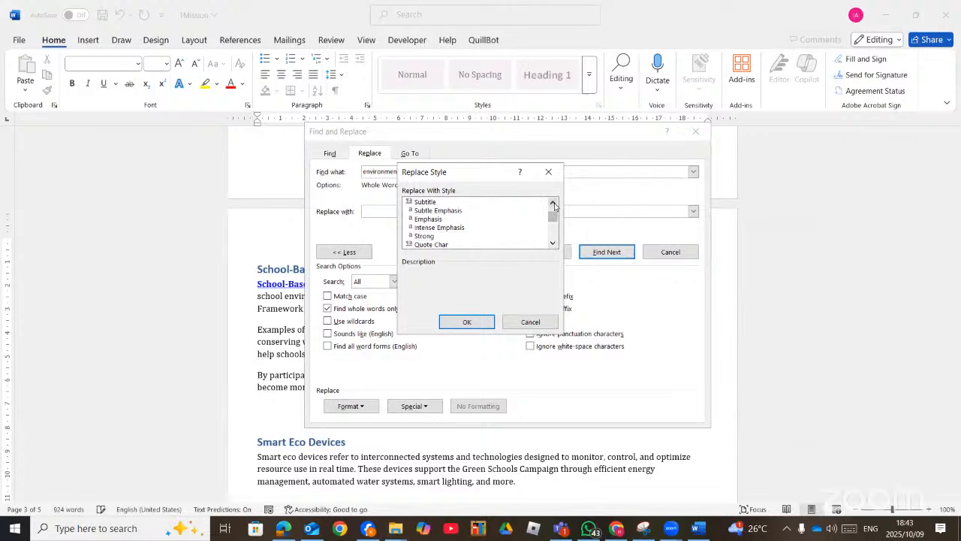
{"action": "left_click", "coordinate": [552, 203]}
{"action": "left_click", "coordinate": [552, 203]}
{"action": "left_click", "coordinate": [553, 203]}
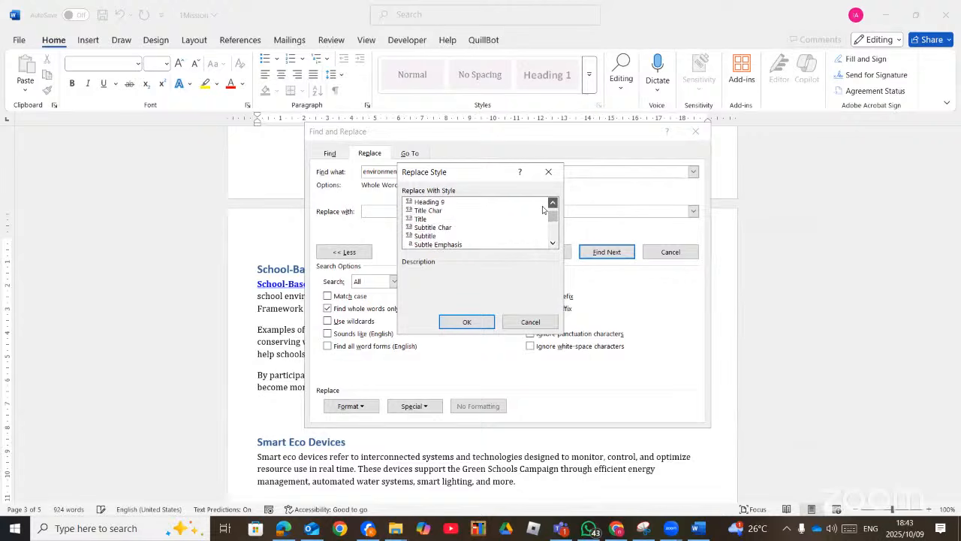
{"action": "left_click", "coordinate": [424, 212]}
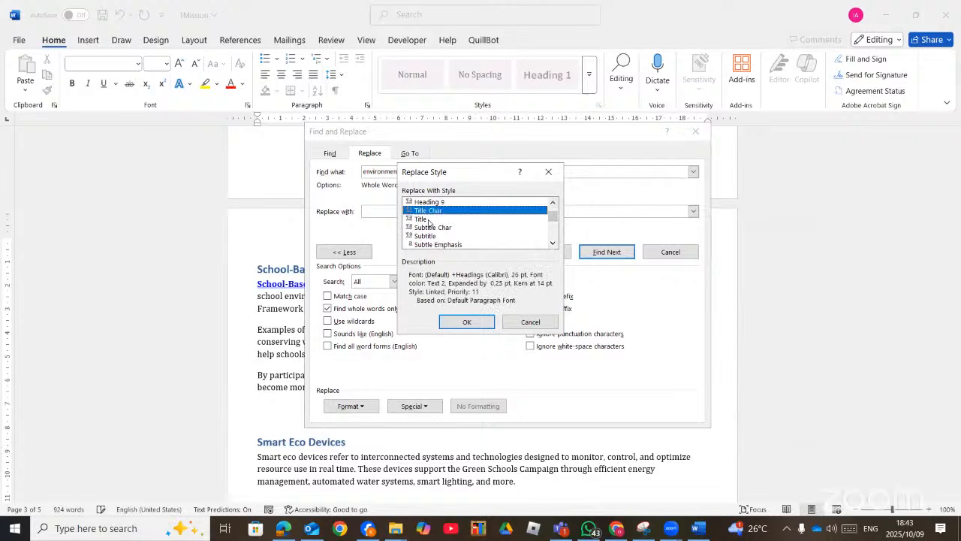
{"action": "left_click", "coordinate": [464, 323]}
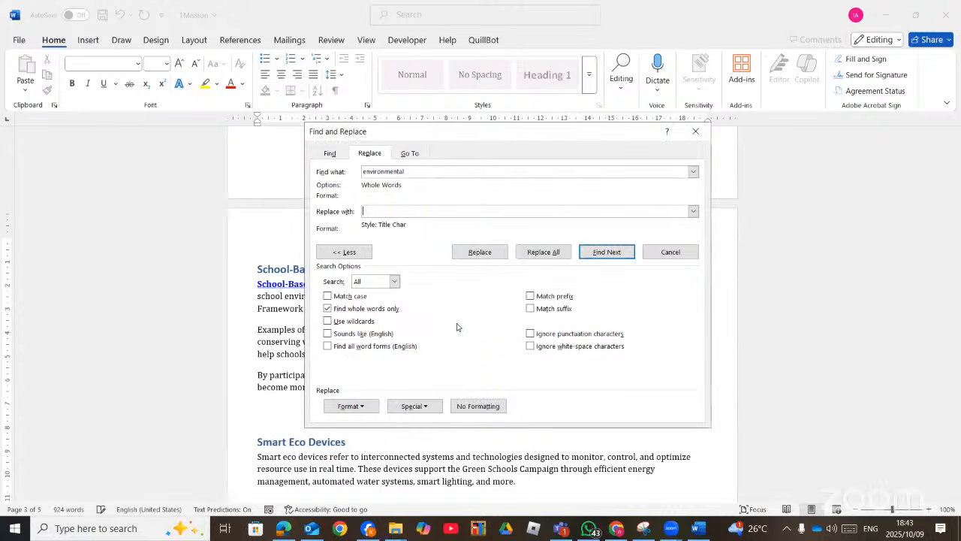
Step: Apply the replacement to all occurrences of "environmental" in the document and close the find and replace dialog
{"action": "left_click", "coordinate": [537, 253]}
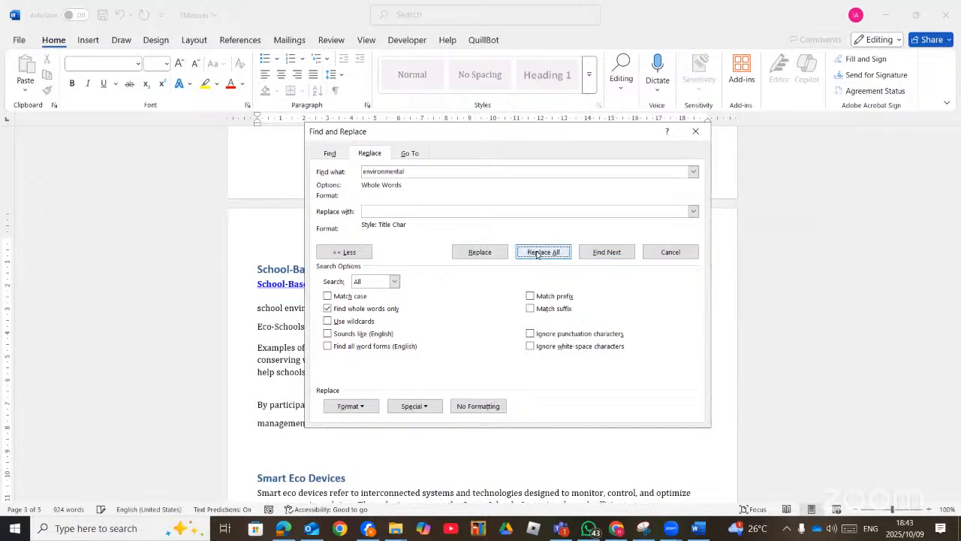
{"action": "left_click", "coordinate": [584, 313]}
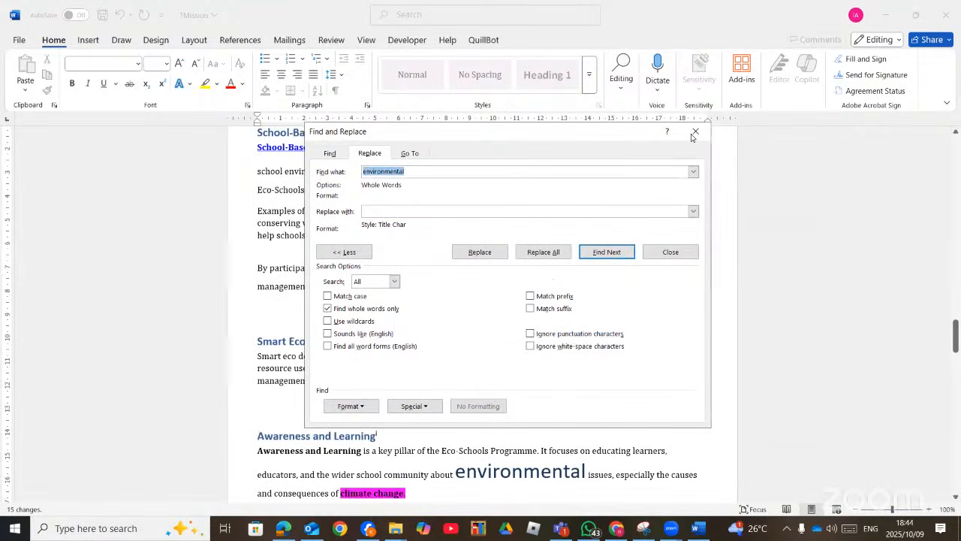
{"action": "left_click", "coordinate": [695, 133]}
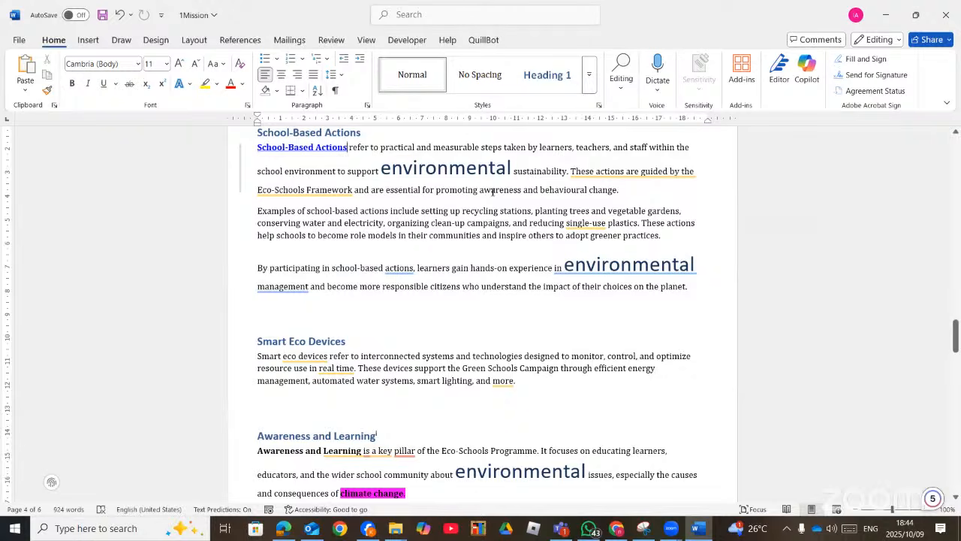
{"action": "left_click", "coordinate": [620, 531]}
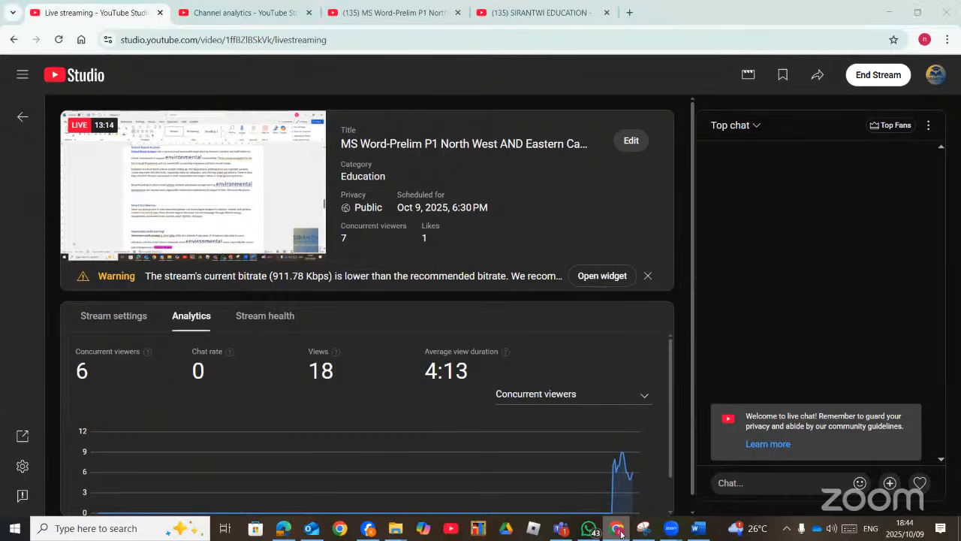
{"action": "left_click", "coordinate": [617, 529]}
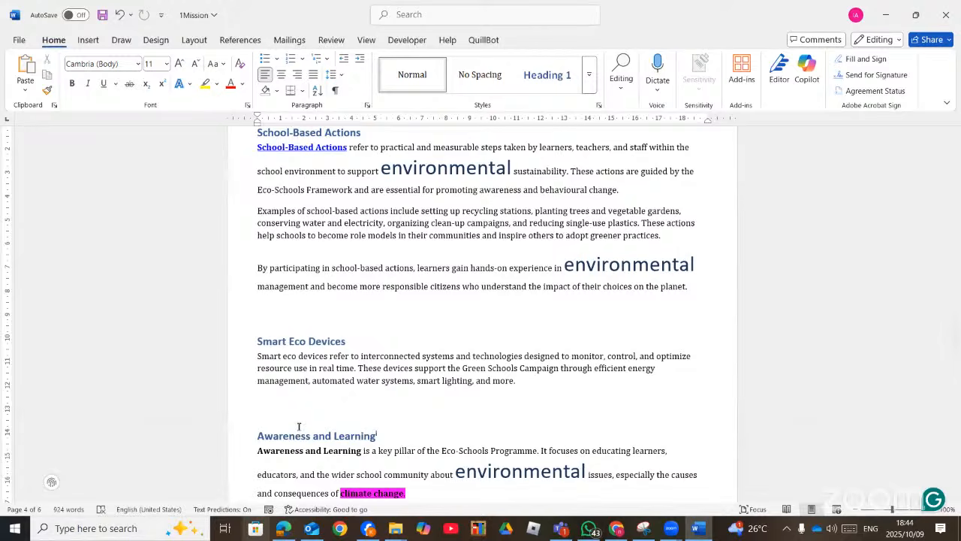
Step: Read question 1.7 in the question paper and format the four paragraphs starting with "Energy-saving projects" in 1Mission as four columns of equal width
{"action": "key", "text": "alt+Tab"}
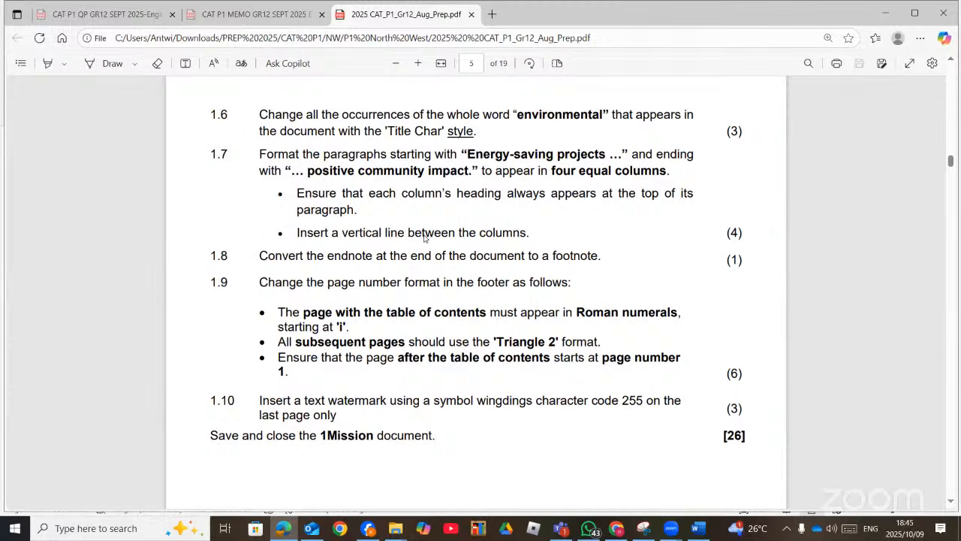
{"action": "left_click", "coordinate": [701, 528]}
{"action": "scroll", "coordinate": [422, 324], "scroll_direction": "down", "scroll_amount": 3}
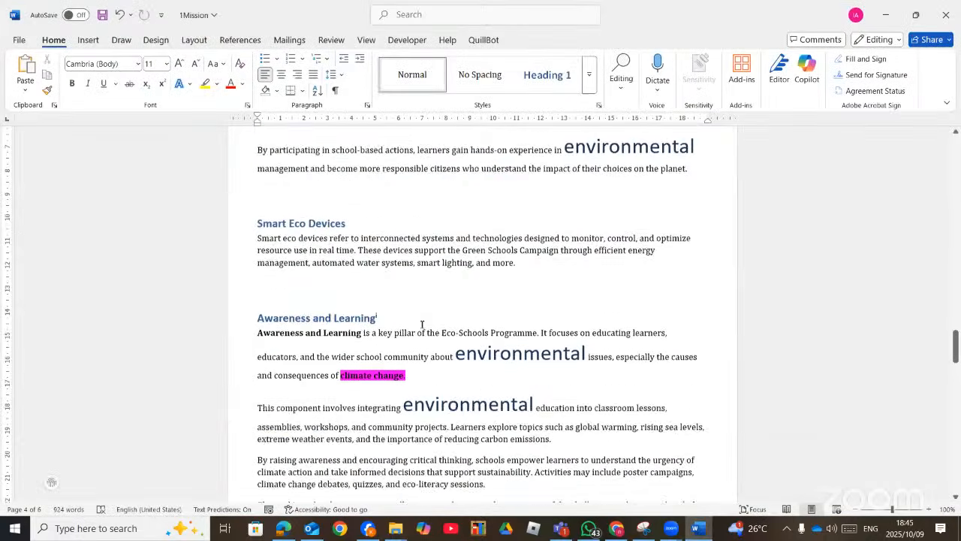
{"action": "scroll", "coordinate": [422, 324], "scroll_direction": "down", "scroll_amount": 9}
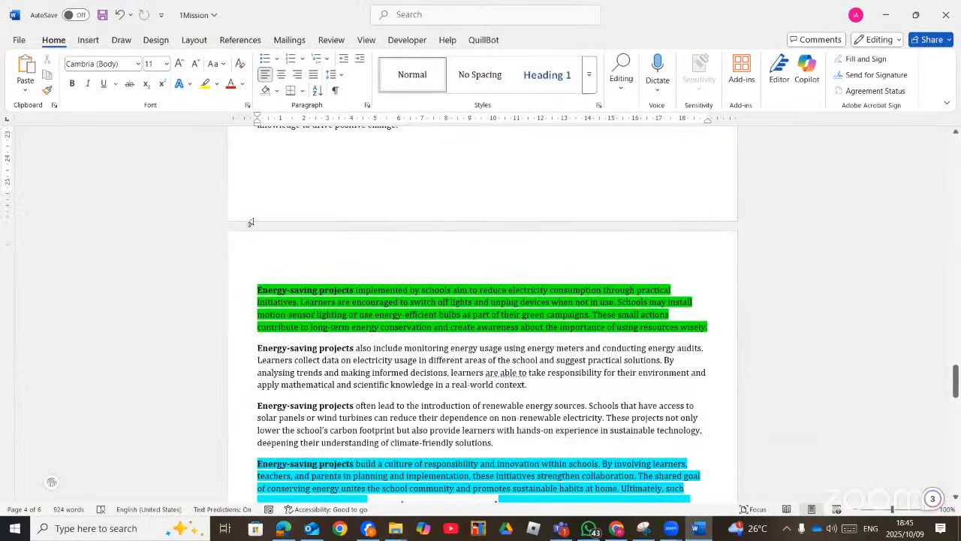
{"action": "scroll", "coordinate": [259, 198], "scroll_direction": "down", "scroll_amount": 2}
{"action": "left_click_drag", "start_coordinate": [259, 199], "coordinate": [323, 454]}
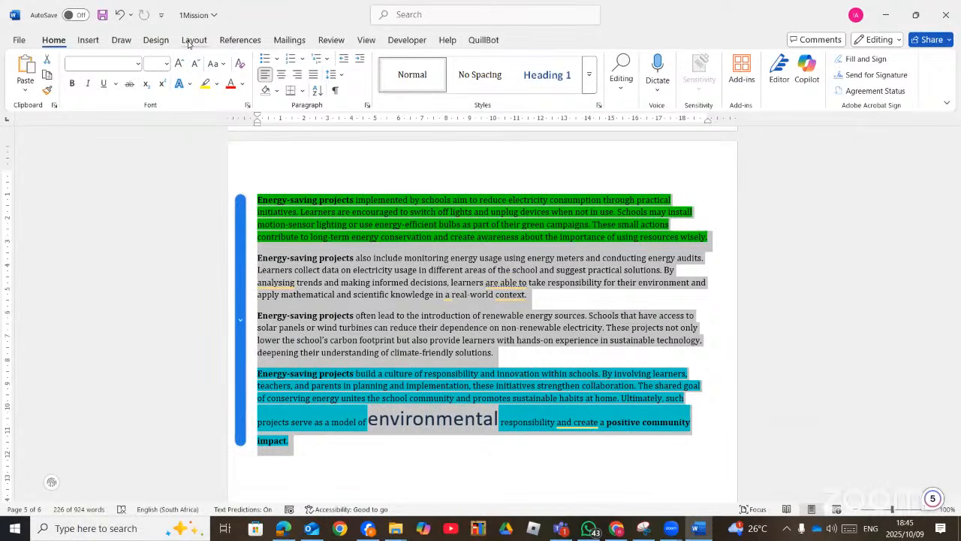
{"action": "left_click", "coordinate": [400, 14]}
{"action": "type", "text": "col"}
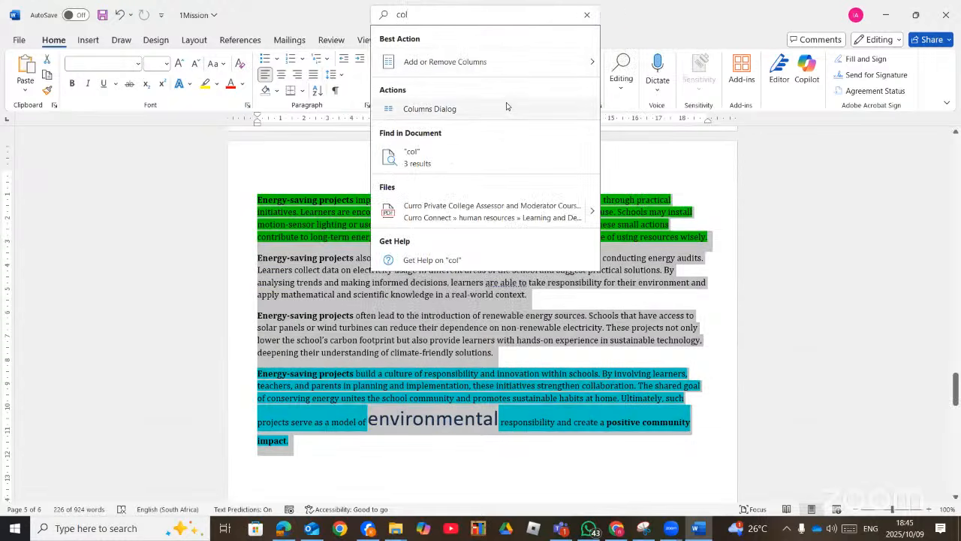
{"action": "mouse_move", "coordinate": [547, 66]}
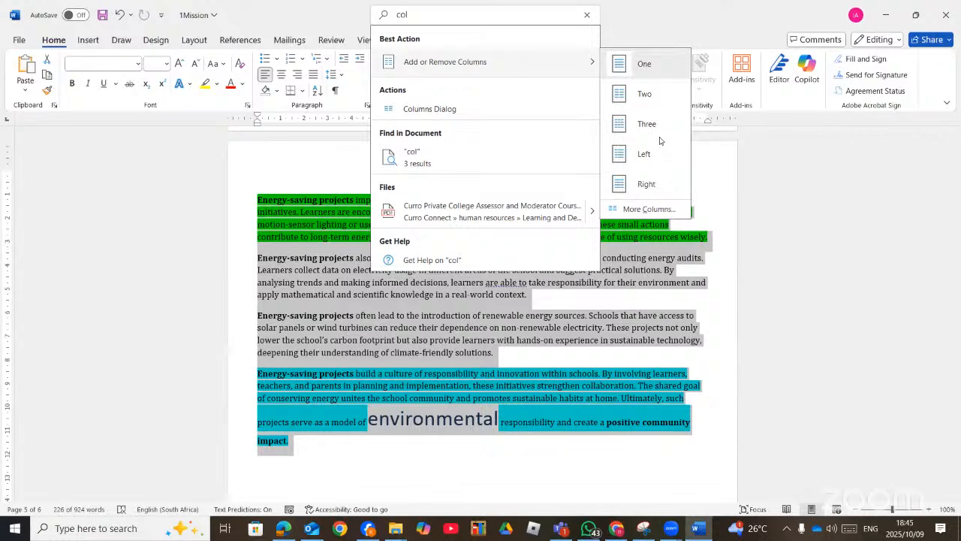
{"action": "left_click", "coordinate": [648, 208]}
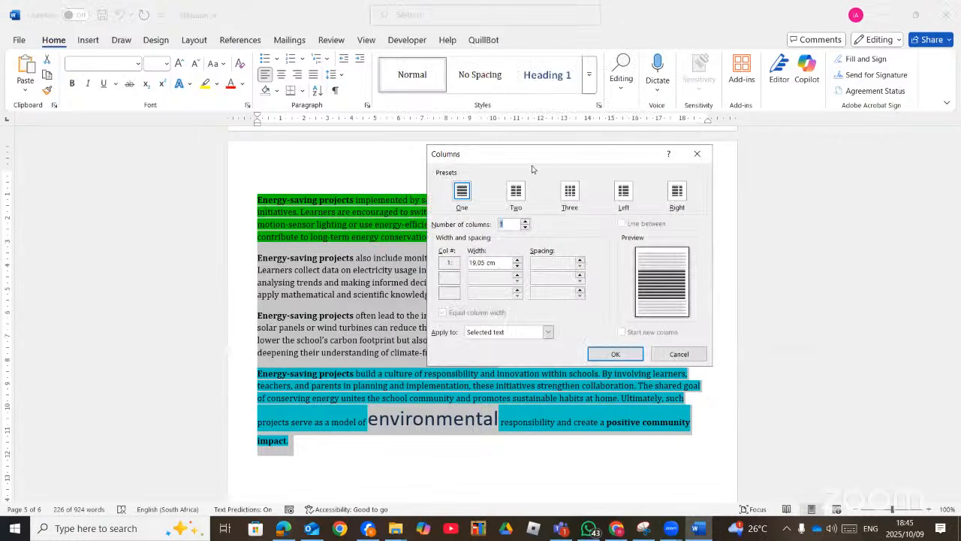
{"action": "left_click_drag", "start_coordinate": [532, 156], "coordinate": [524, 149]}
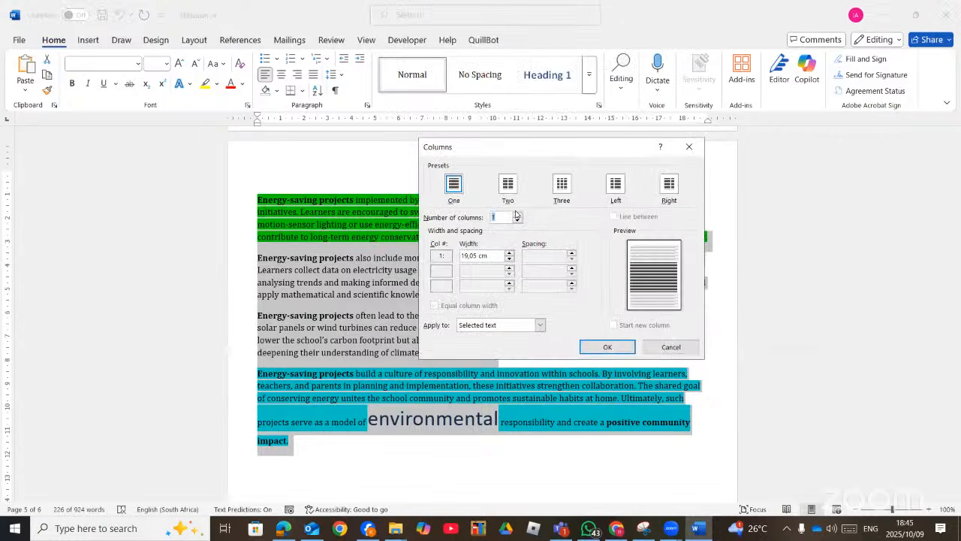
{"action": "left_click", "coordinate": [516, 214]}
{"action": "left_click", "coordinate": [516, 215]}
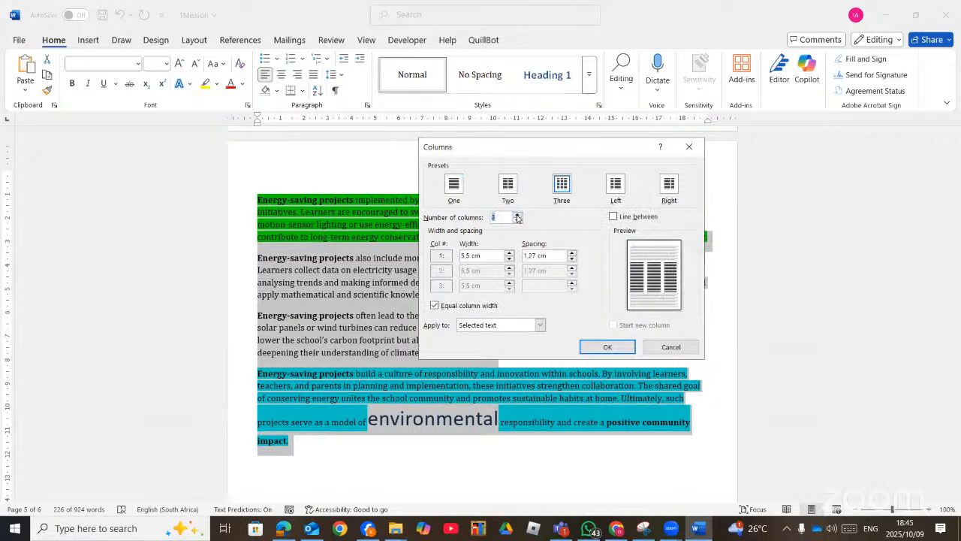
{"action": "left_click", "coordinate": [516, 216]}
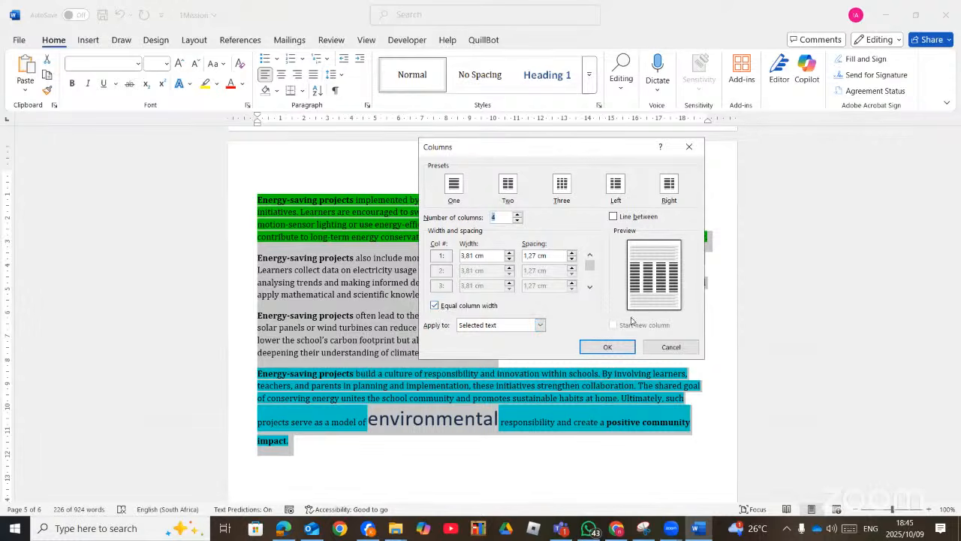
{"action": "left_click", "coordinate": [621, 349]}
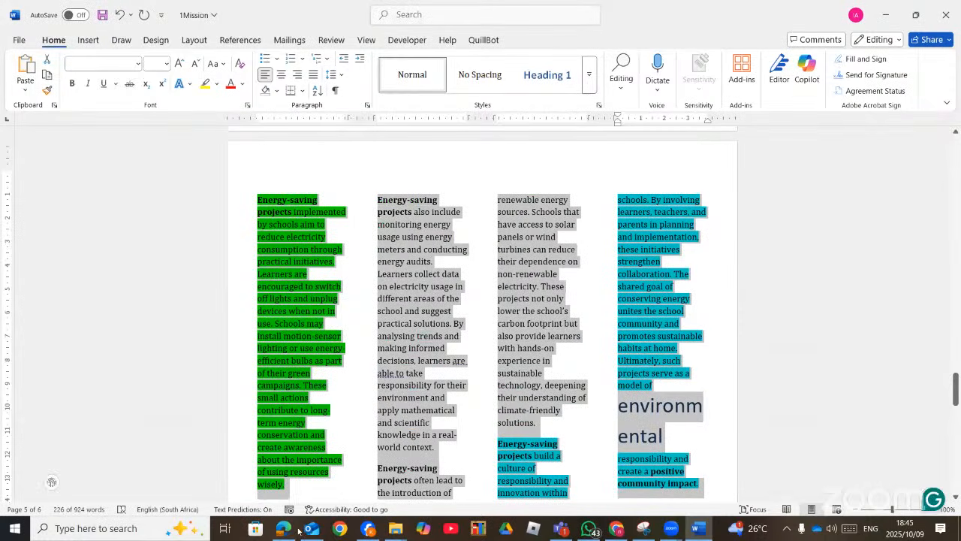
Step: Check question 1.7 in the question paper again and add a vertical line between the four Energy-saving projects columns
{"action": "scroll", "coordinate": [299, 531], "scroll_direction": "down", "scroll_amount": 2}
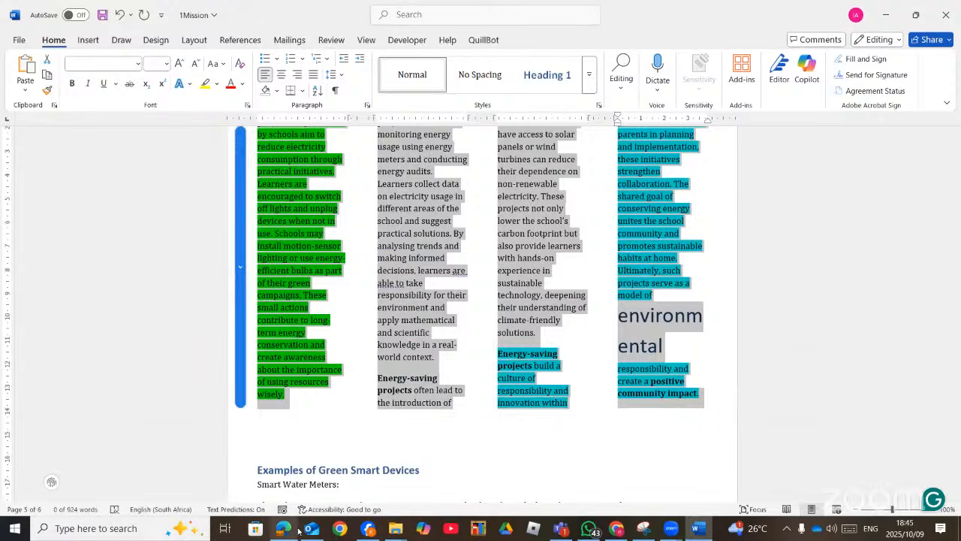
{"action": "left_click", "coordinate": [291, 529]}
{"action": "left_click", "coordinate": [291, 527]}
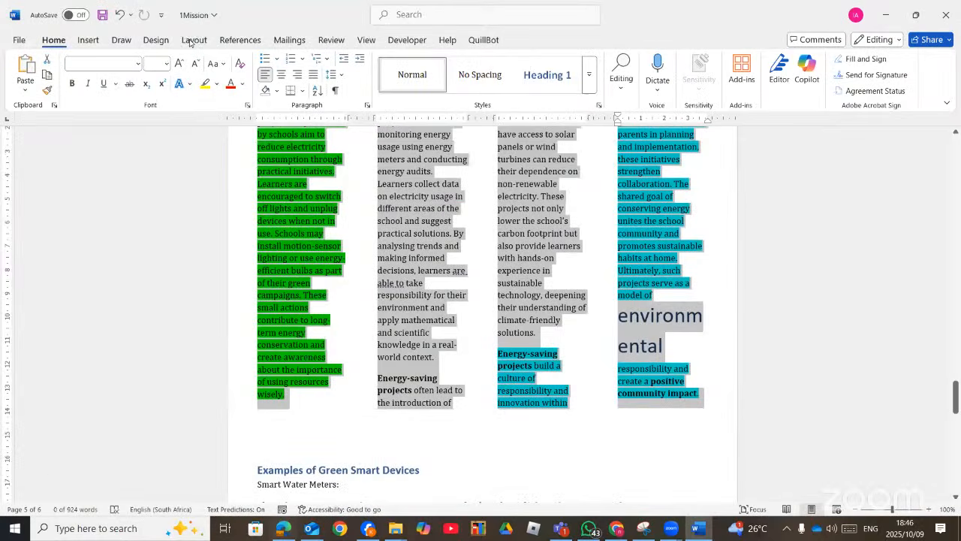
{"action": "left_click", "coordinate": [193, 40]}
{"action": "left_click", "coordinate": [123, 90]}
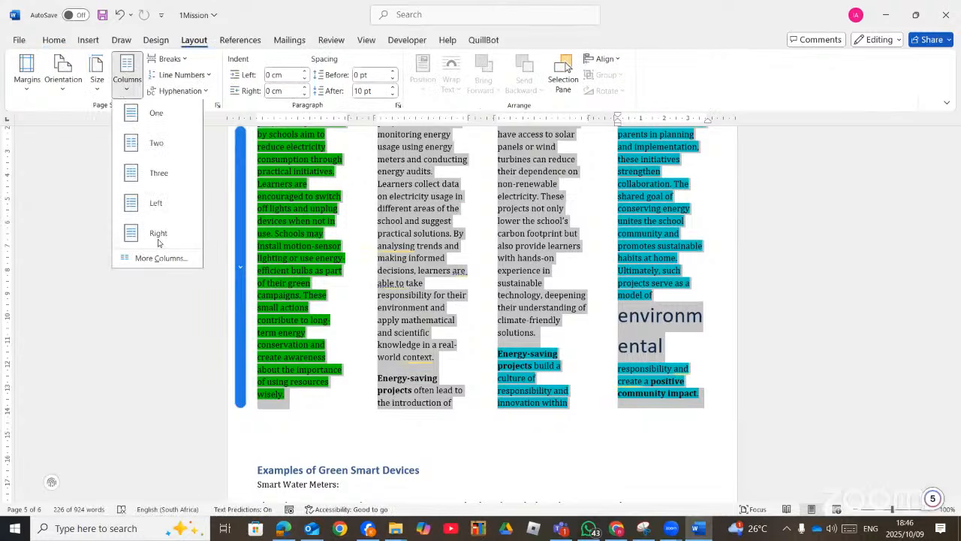
{"action": "left_click", "coordinate": [159, 268]}
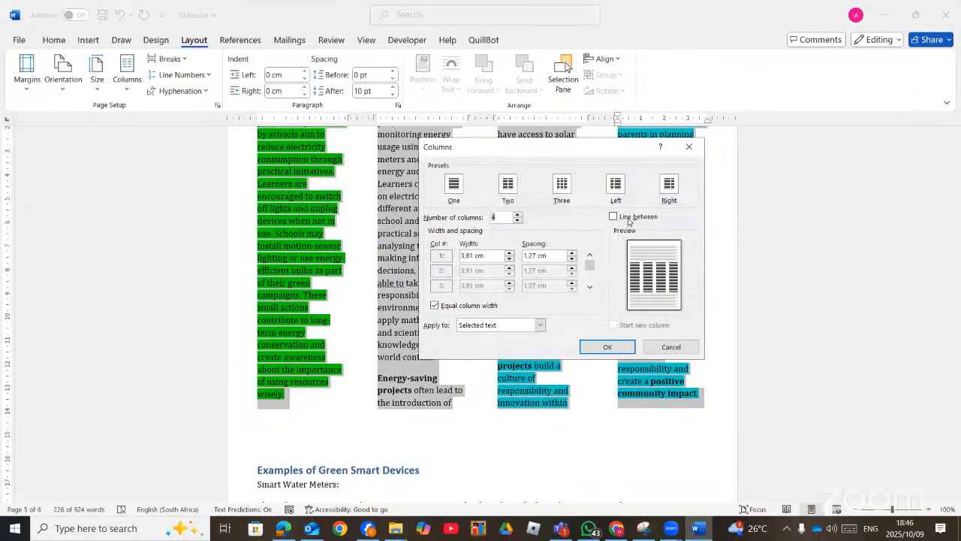
{"action": "left_click", "coordinate": [620, 218]}
{"action": "left_click", "coordinate": [608, 348]}
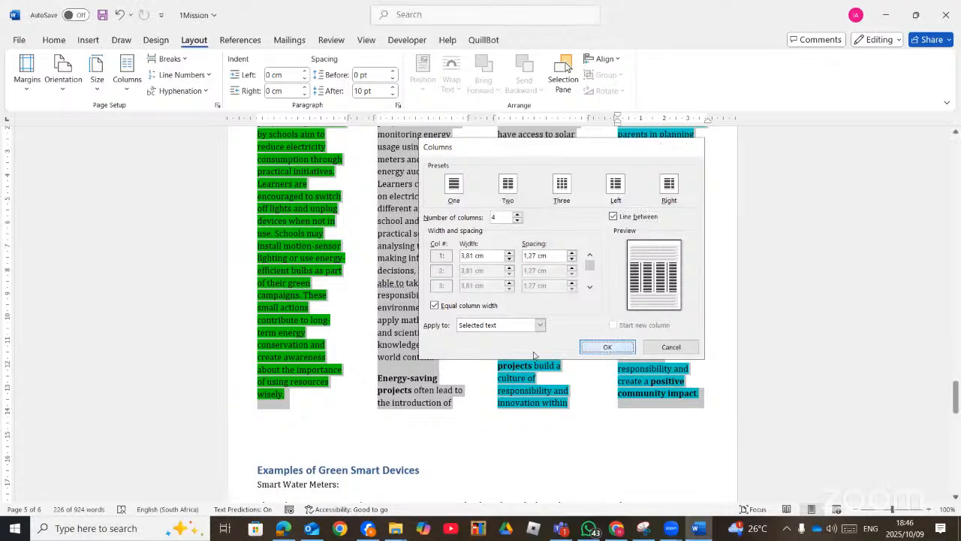
Step: Insert a column break before the second Energy-saving projects paragraph, the one starting "Energy-saving projects also include"
{"action": "scroll", "coordinate": [527, 360], "scroll_direction": "up", "scroll_amount": 3}
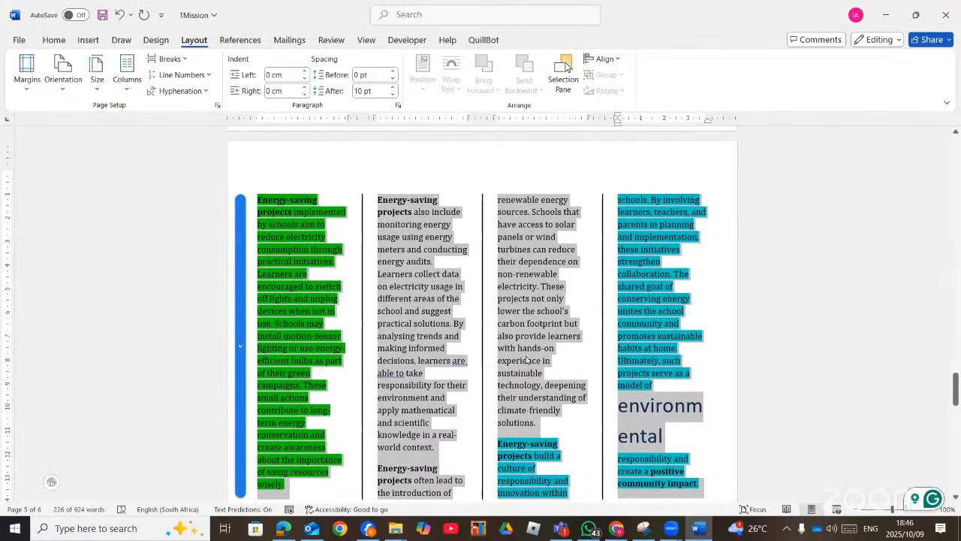
{"action": "scroll", "coordinate": [526, 359], "scroll_direction": "down", "scroll_amount": 2}
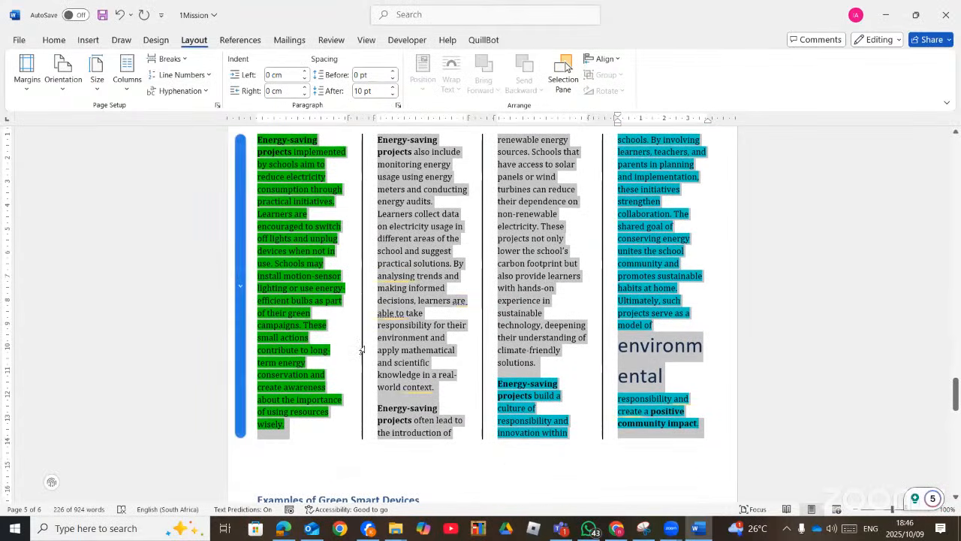
{"action": "scroll", "coordinate": [282, 235], "scroll_direction": "up", "scroll_amount": 3}
{"action": "left_click", "coordinate": [283, 235]}
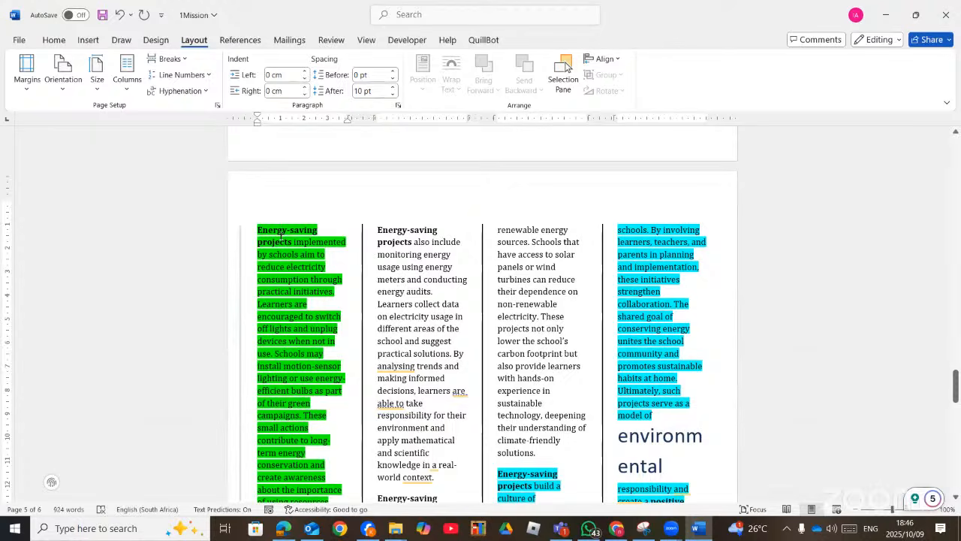
{"action": "scroll", "coordinate": [373, 235], "scroll_direction": "down", "scroll_amount": 5}
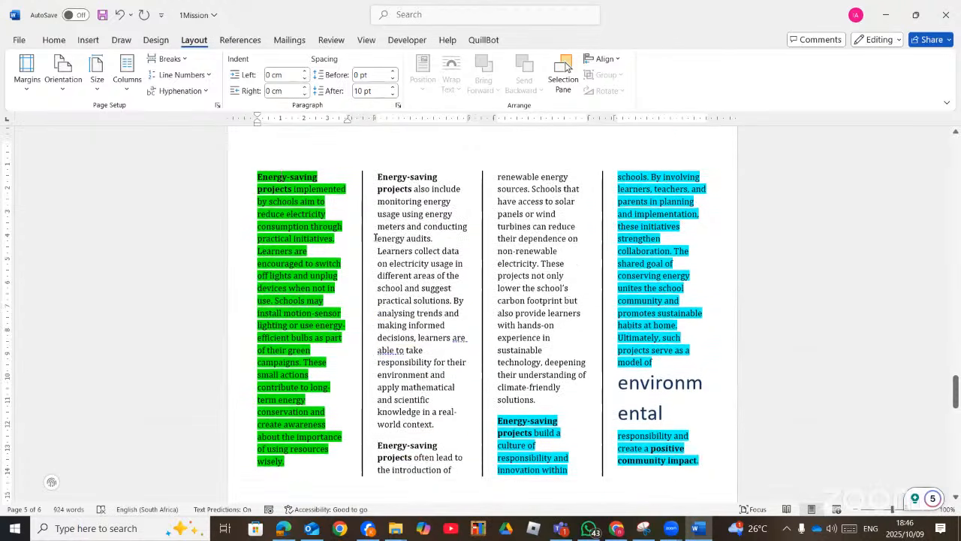
{"action": "scroll", "coordinate": [384, 323], "scroll_direction": "up", "scroll_amount": 2}
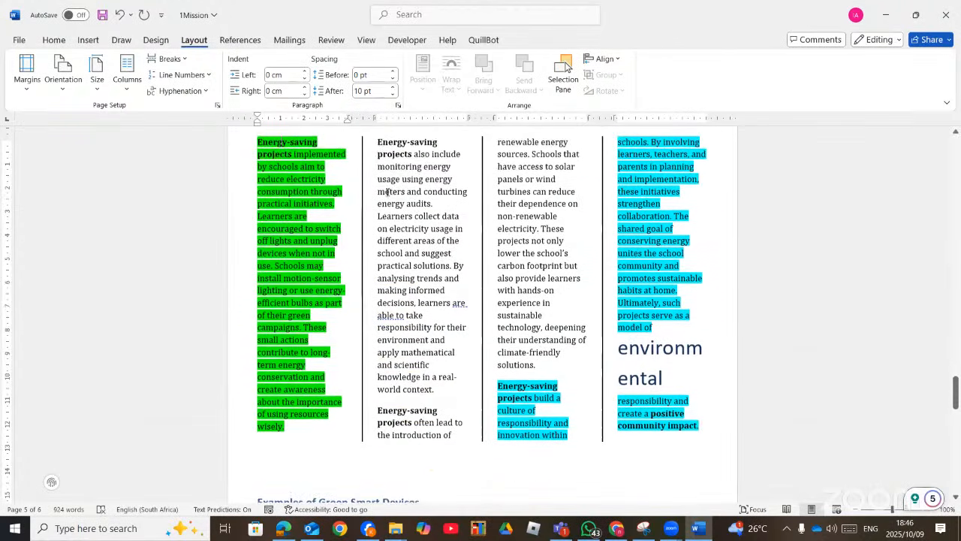
{"action": "scroll", "coordinate": [388, 192], "scroll_direction": "up", "scroll_amount": 1}
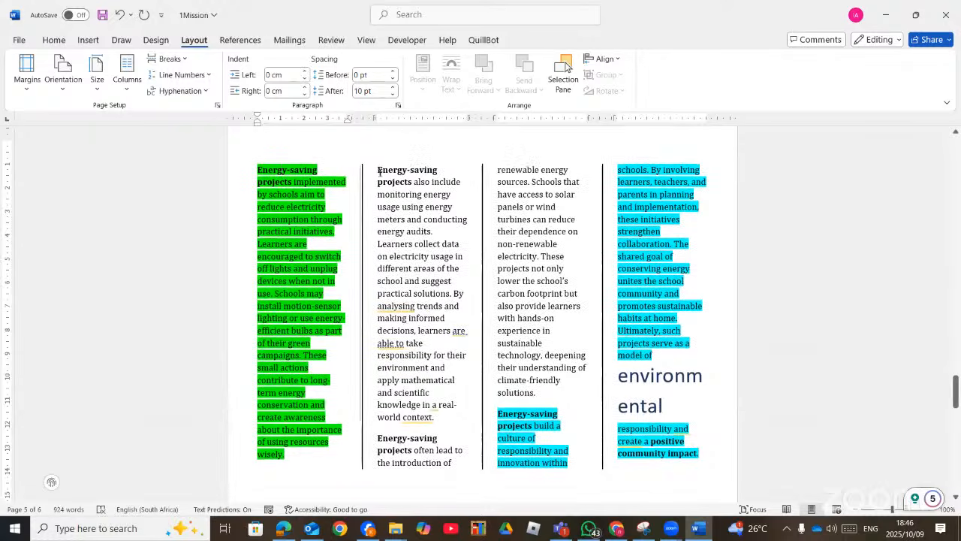
{"action": "left_click", "coordinate": [377, 170]}
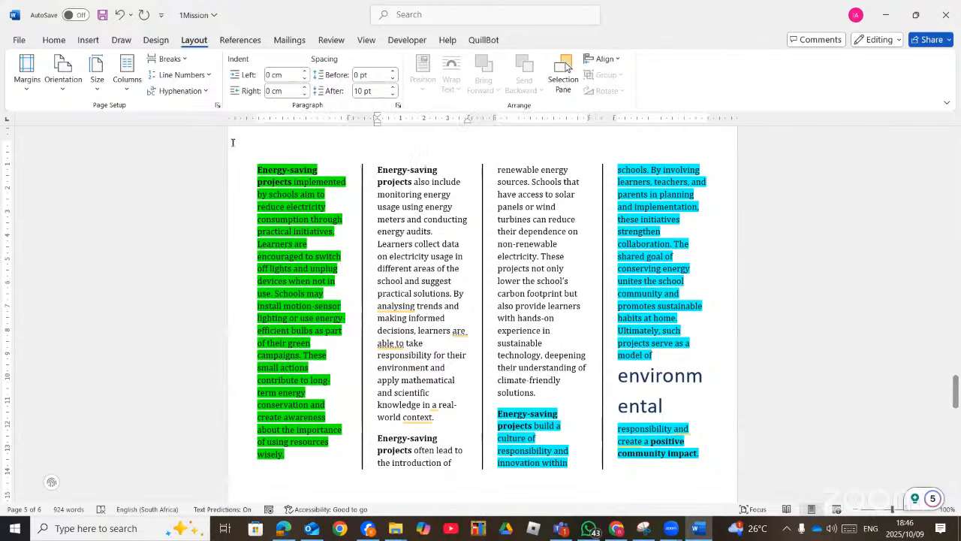
{"action": "left_click", "coordinate": [185, 60]}
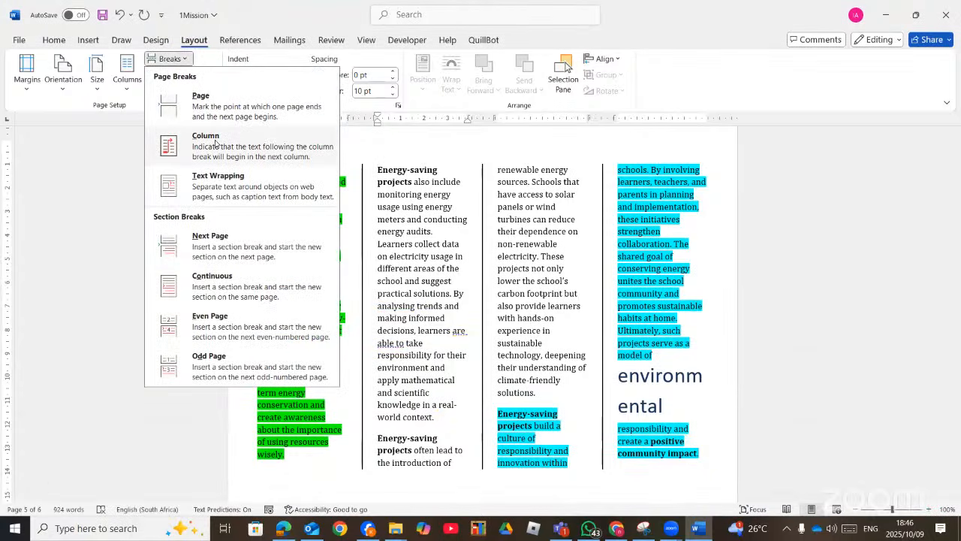
{"action": "left_click", "coordinate": [215, 142]}
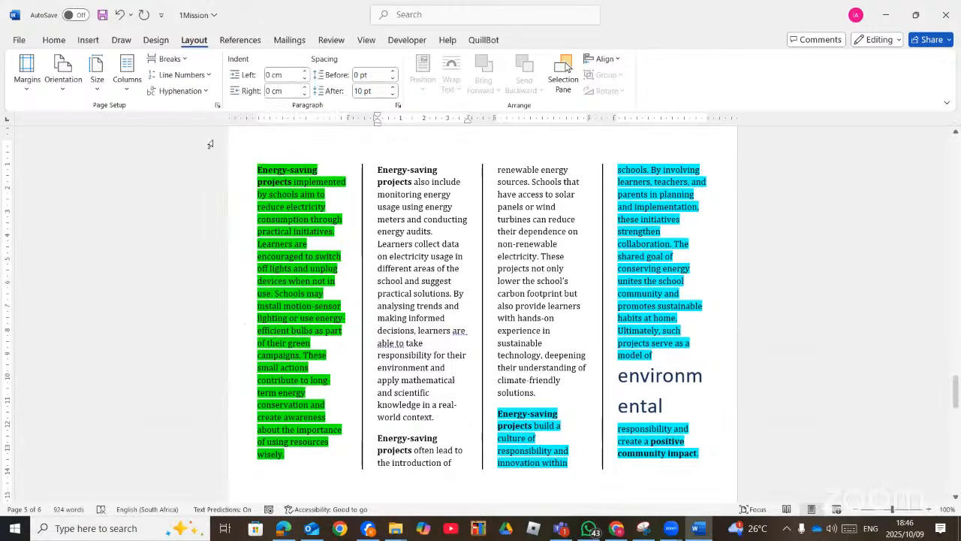
Step: Insert column breaks before the third and fourth Energy-saving projects paragraphs so that each starts its own column
{"action": "scroll", "coordinate": [379, 298], "scroll_direction": "down", "scroll_amount": 3}
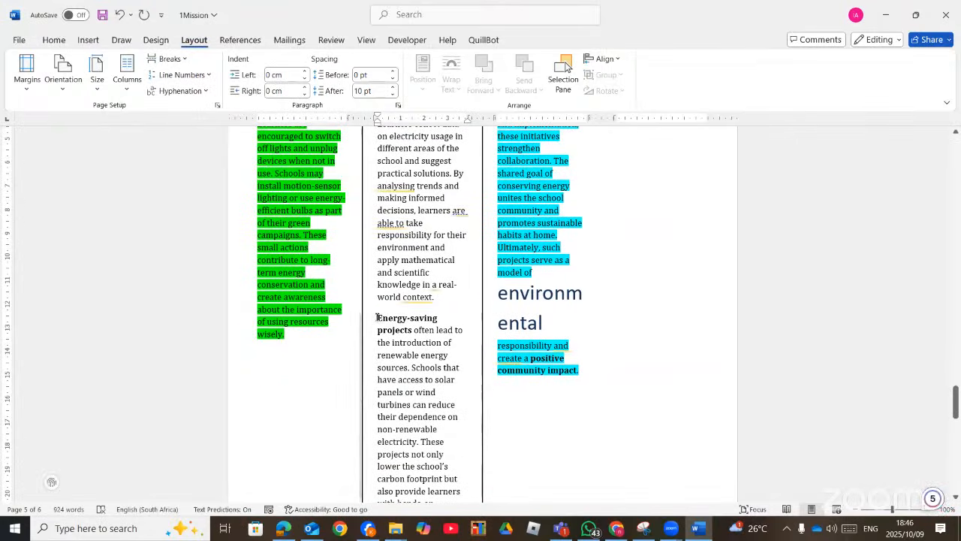
{"action": "left_click", "coordinate": [187, 60]}
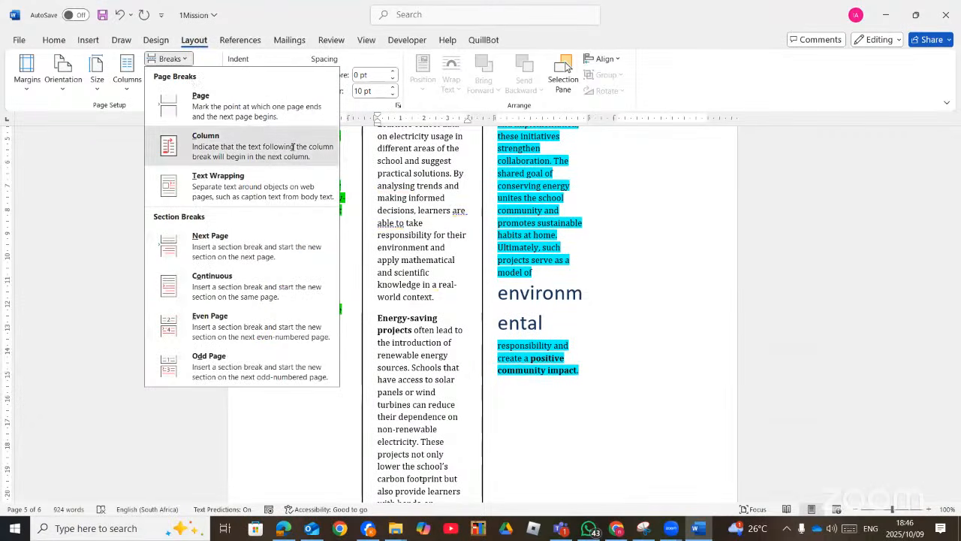
{"action": "left_click", "coordinate": [225, 143]}
{"action": "scroll", "coordinate": [499, 365], "scroll_direction": "down", "scroll_amount": 2}
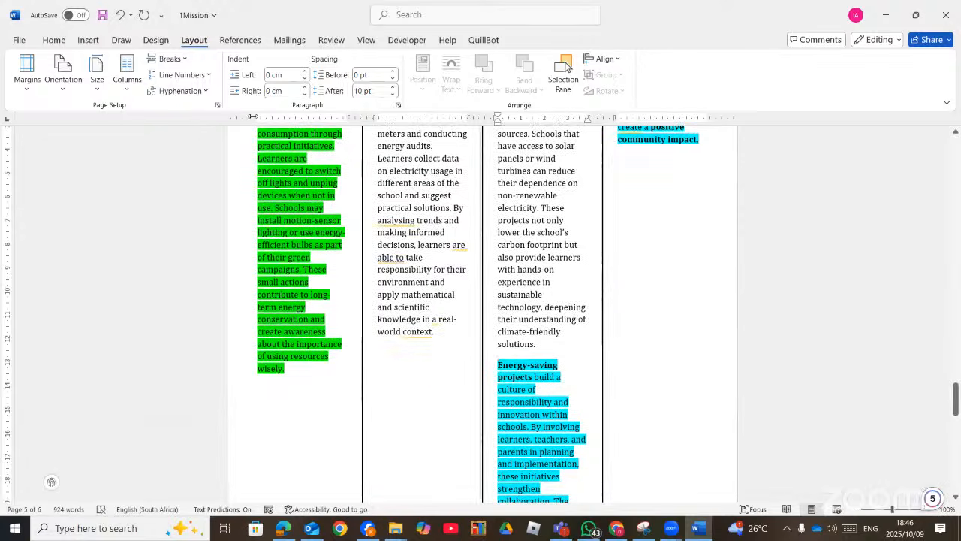
{"action": "left_click", "coordinate": [172, 59]}
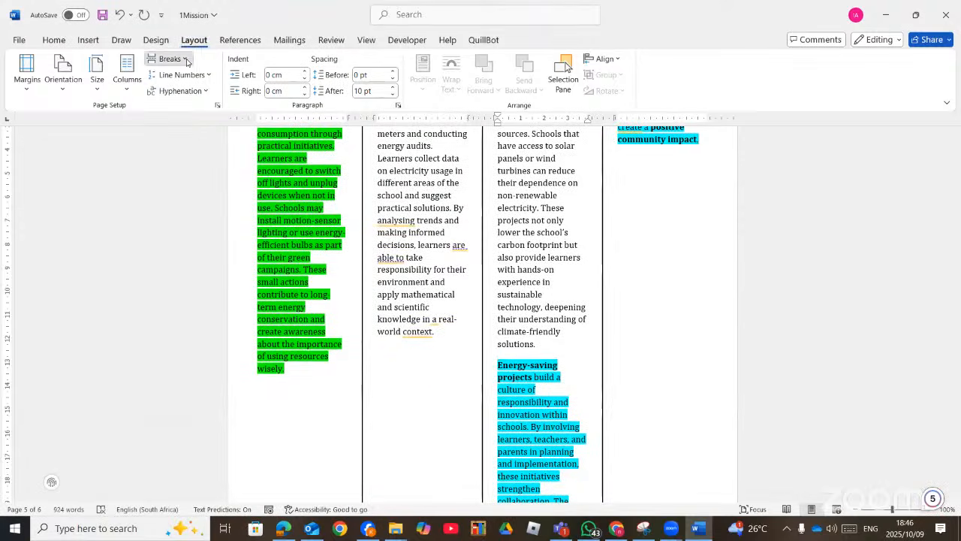
{"action": "left_click", "coordinate": [211, 149]}
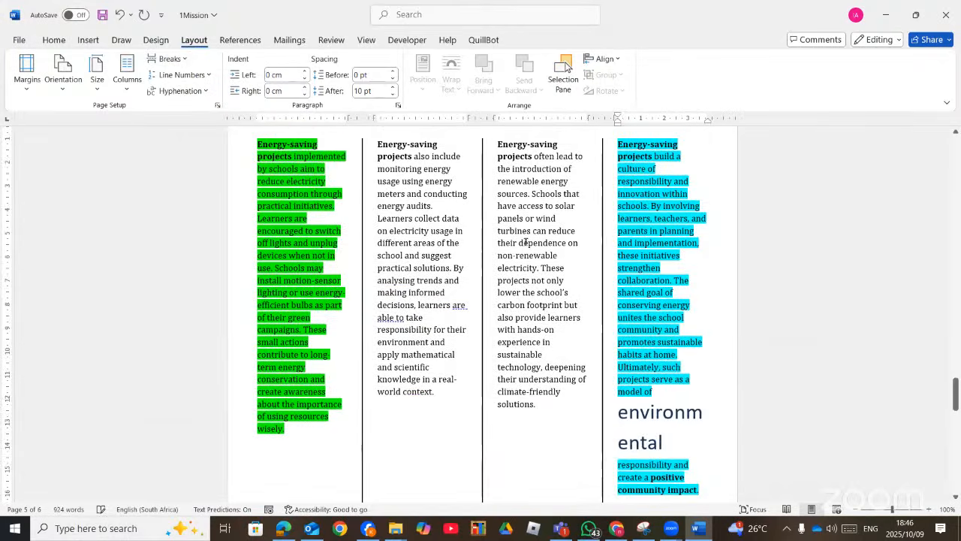
{"action": "scroll", "coordinate": [537, 280], "scroll_direction": "down", "scroll_amount": 1}
{"action": "scroll", "coordinate": [536, 279], "scroll_direction": "up", "scroll_amount": 4}
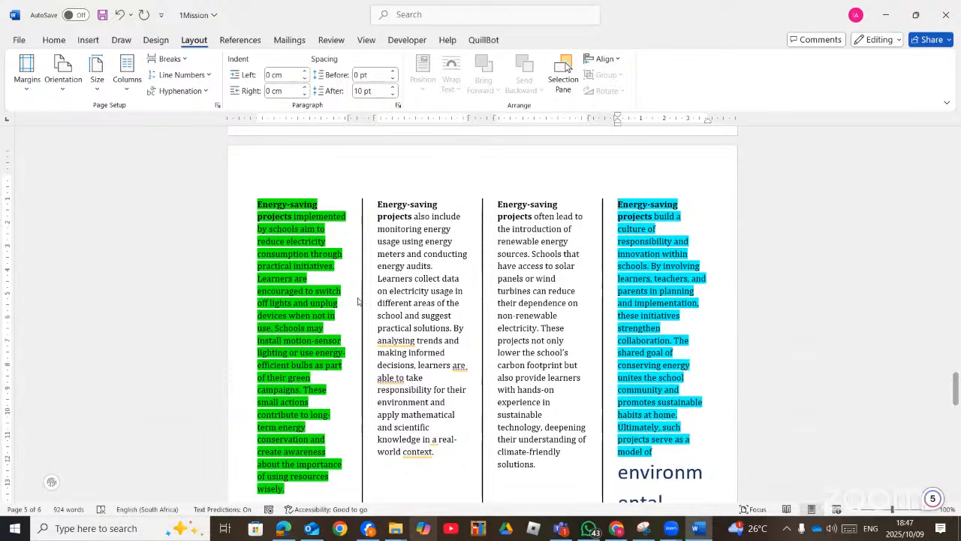
Step: Check question 1.8 in the question paper and locate the endnote on the last page of 1Mission
{"action": "key", "text": "alt+Tab"}
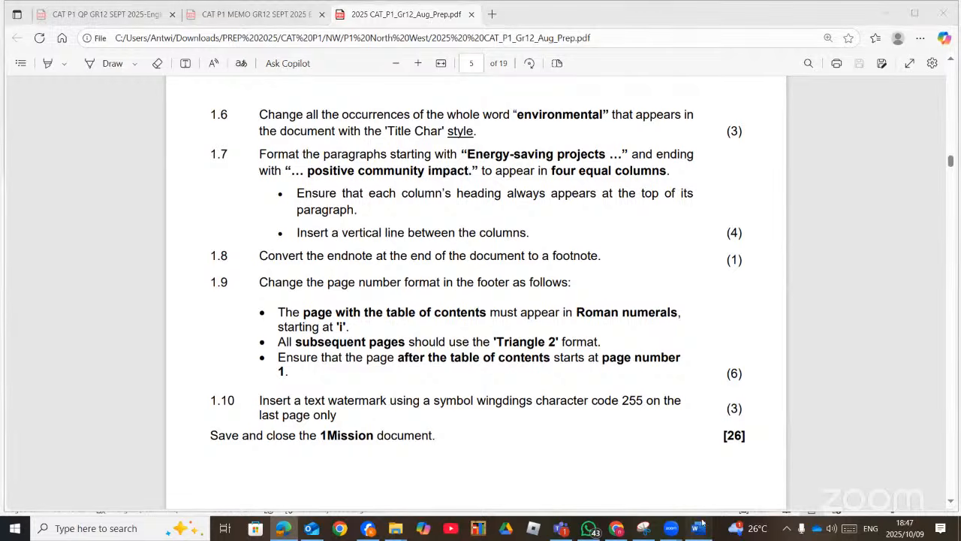
{"action": "key", "text": "alt+Tab"}
{"action": "left_click_drag", "start_coordinate": [956, 392], "coordinate": [953, 469]}
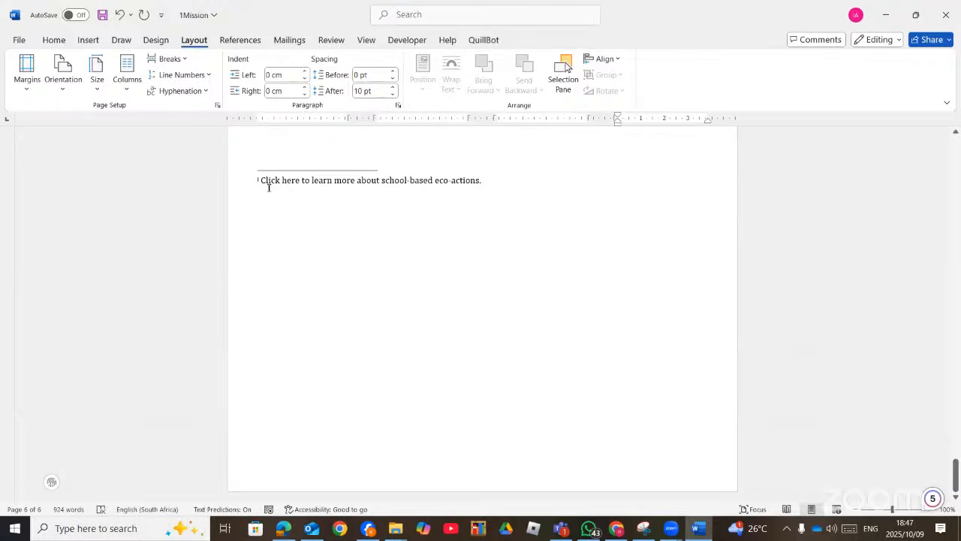
{"action": "scroll", "coordinate": [292, 181], "scroll_direction": "up", "scroll_amount": 2}
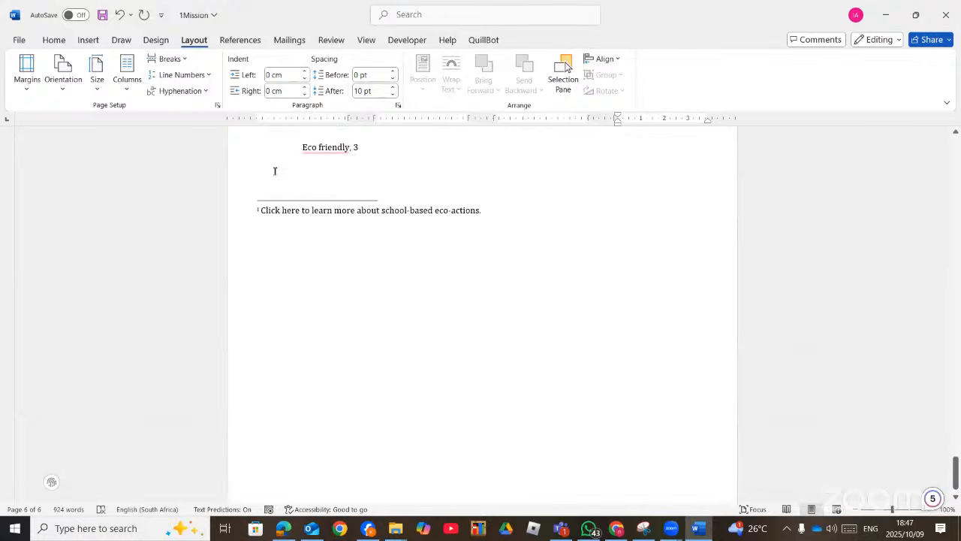
{"action": "right_click", "coordinate": [258, 210]}
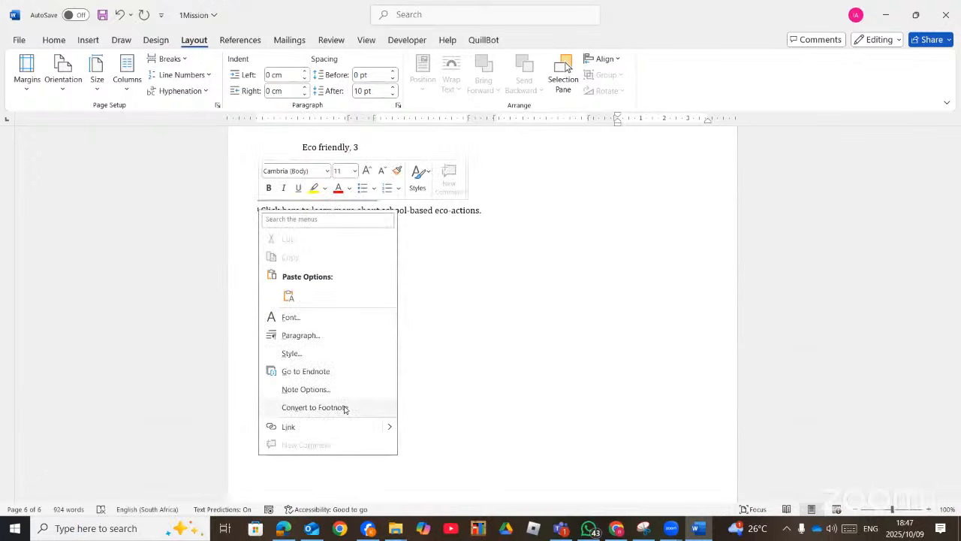
{"action": "left_click", "coordinate": [492, 330]}
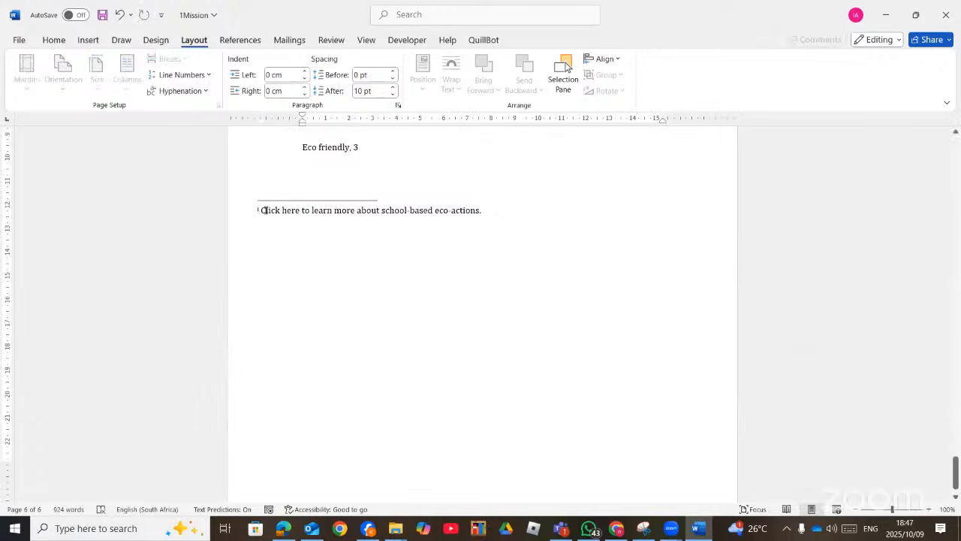
{"action": "right_click", "coordinate": [259, 211]}
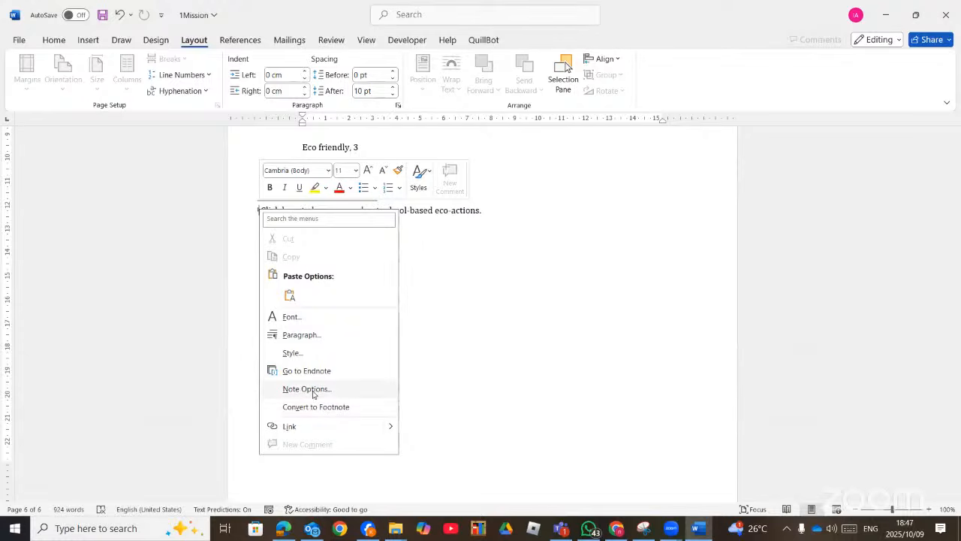
{"action": "left_click", "coordinate": [313, 391]}
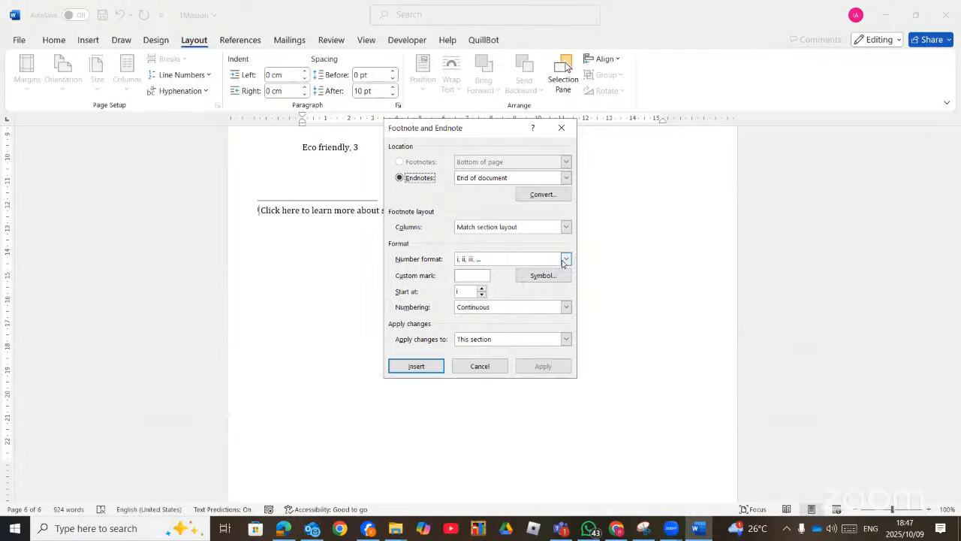
{"action": "left_click", "coordinate": [564, 178]}
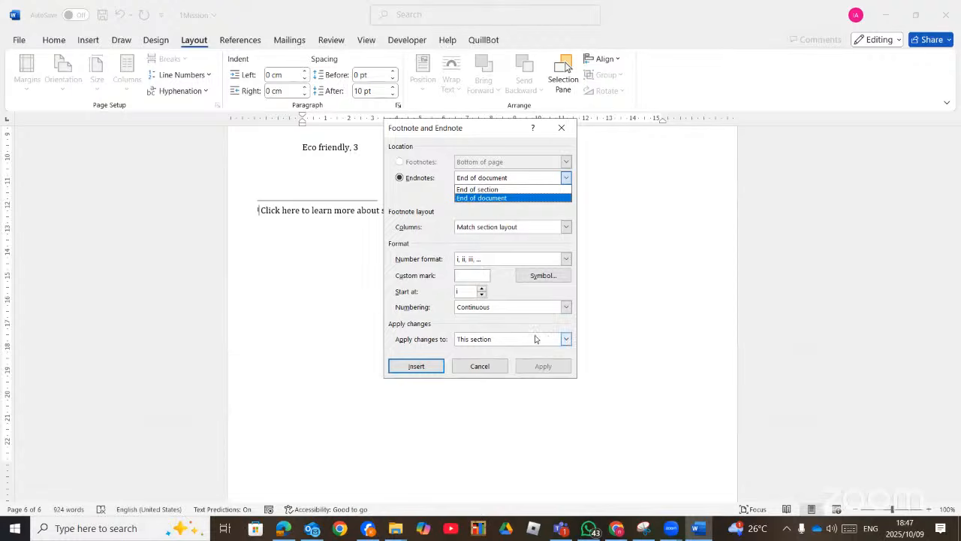
{"action": "left_click", "coordinate": [565, 307]}
{"action": "left_click", "coordinate": [565, 308]}
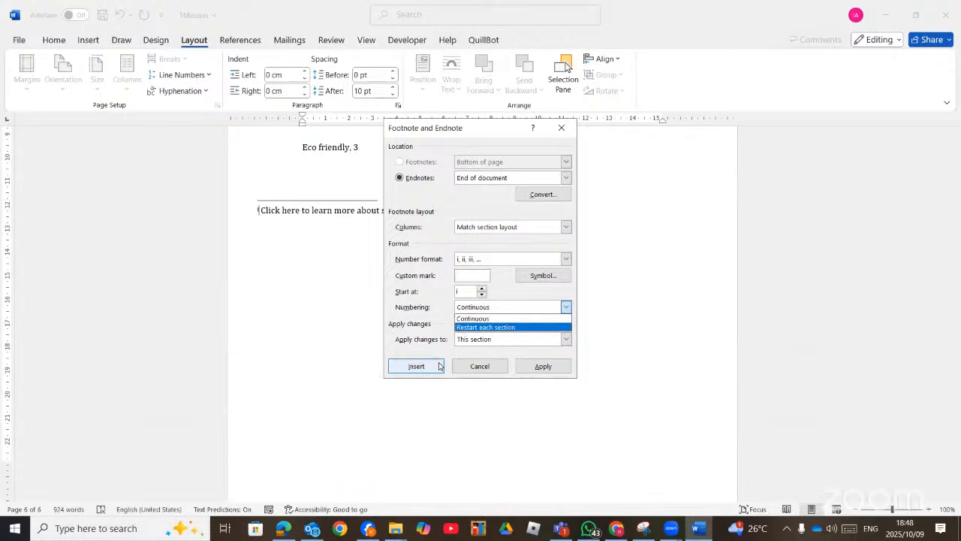
{"action": "left_click", "coordinate": [494, 366]}
{"action": "left_click", "coordinate": [495, 367]}
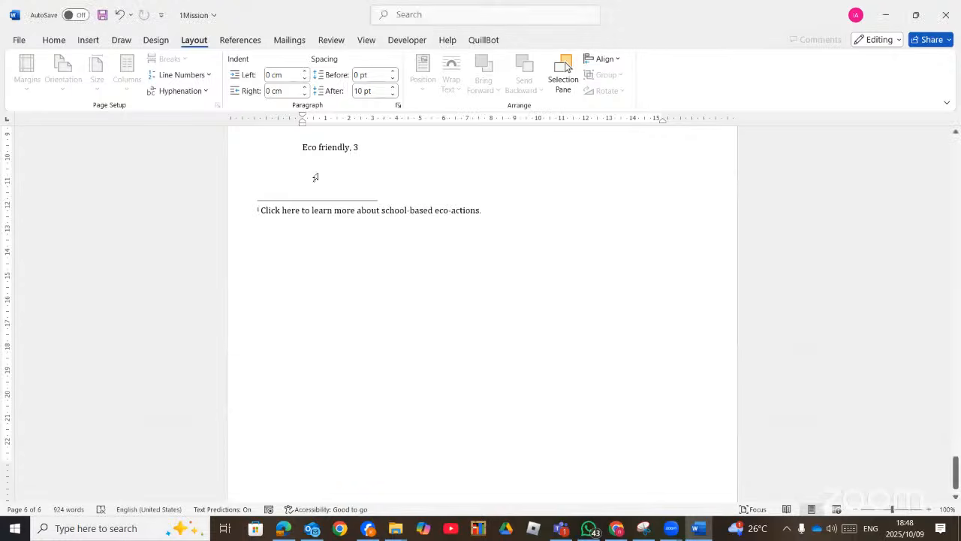
Step: Convert the endnote "Click here to learn more about school-based eco-actions." to a footnote
{"action": "right_click", "coordinate": [260, 211]}
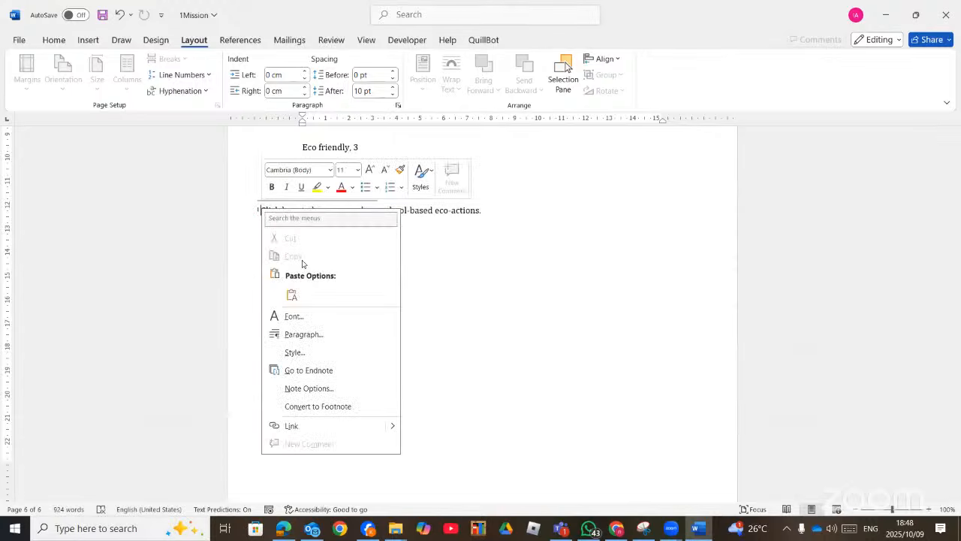
{"action": "left_click", "coordinate": [334, 408]}
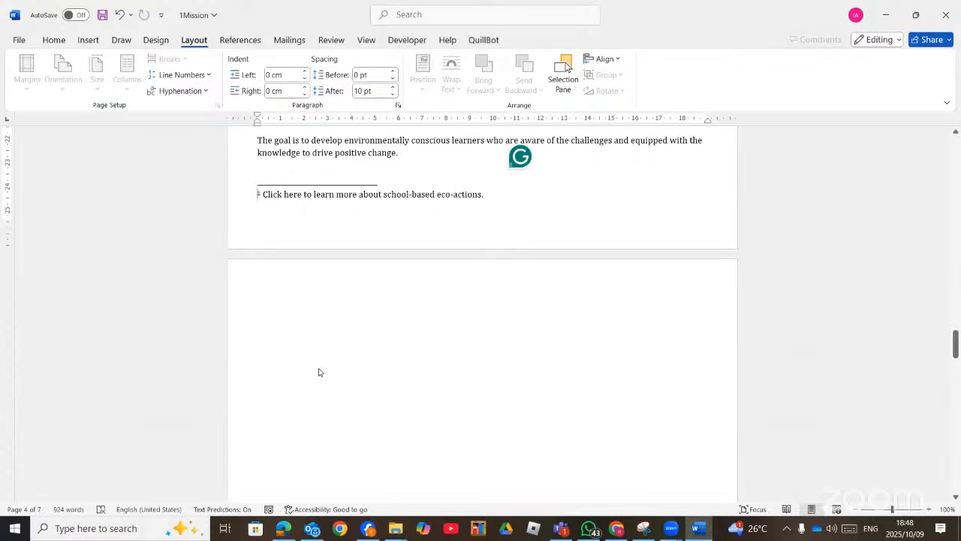
Step: Read question 1.9 on footer page numbering in the question paper and return to the table of contents in 1Mission
{"action": "key", "text": "alt+Tab"}
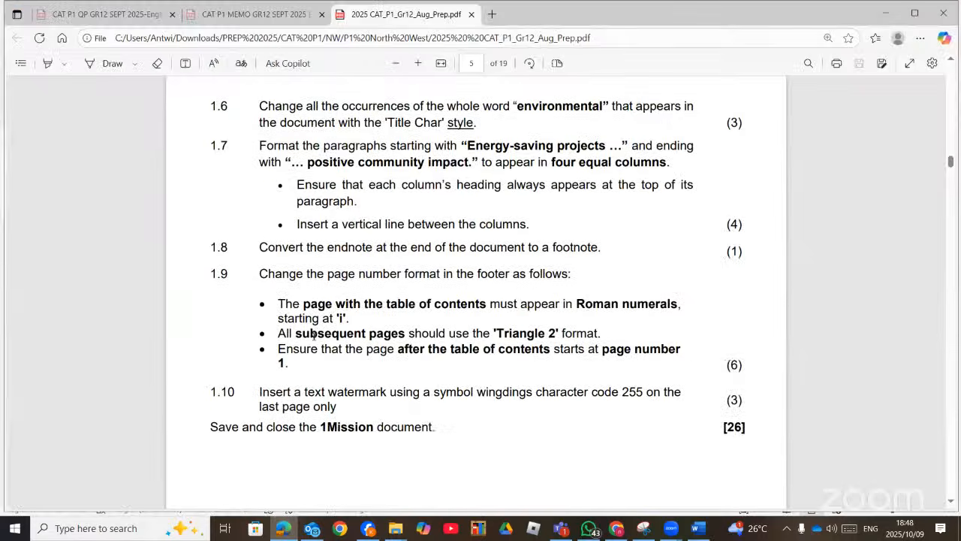
{"action": "scroll", "coordinate": [314, 337], "scroll_direction": "down", "scroll_amount": 1}
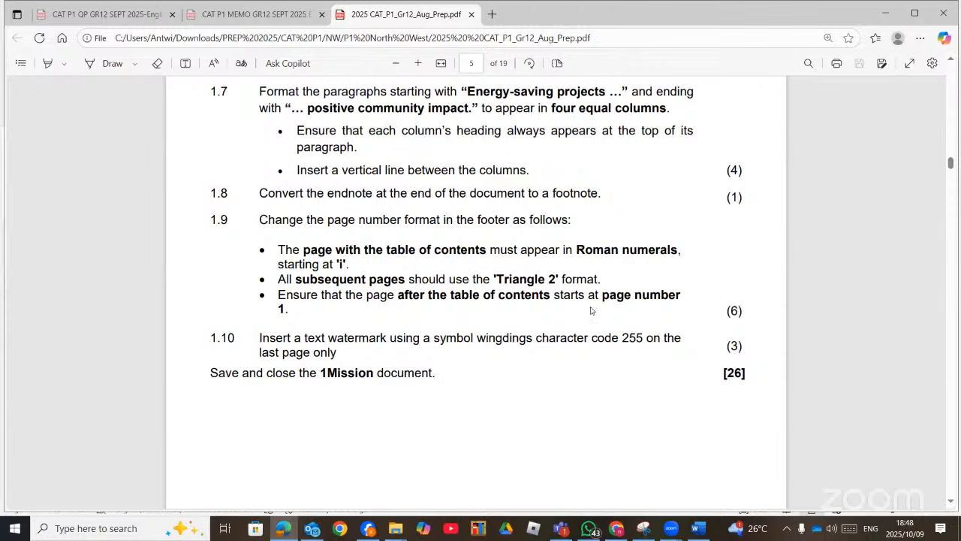
{"action": "left_click", "coordinate": [696, 528]}
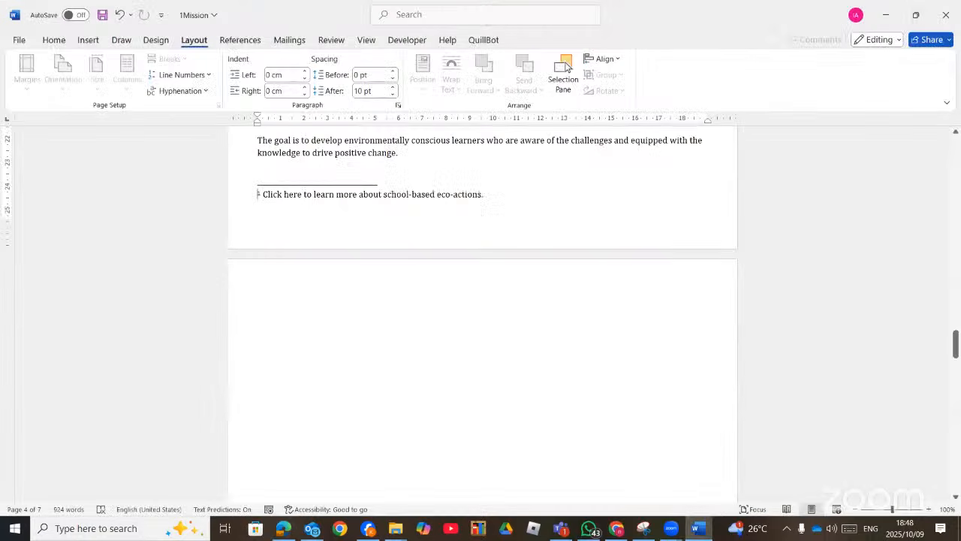
{"action": "left_click_drag", "start_coordinate": [956, 307], "coordinate": [594, 178]}
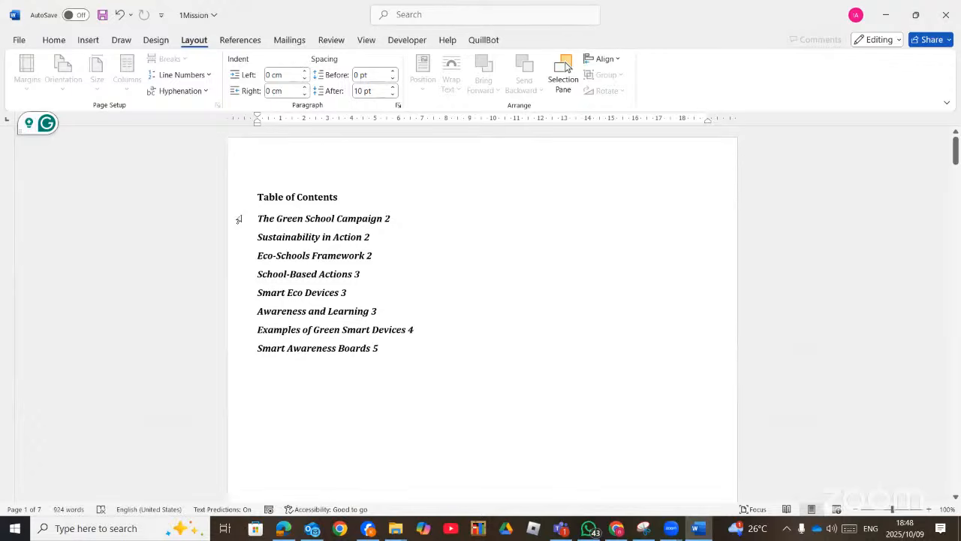
Step: Examine the table of contents page and the pages that follow it for page boundaries and footer page numbers
{"action": "scroll", "coordinate": [355, 331], "scroll_direction": "down", "scroll_amount": 10}
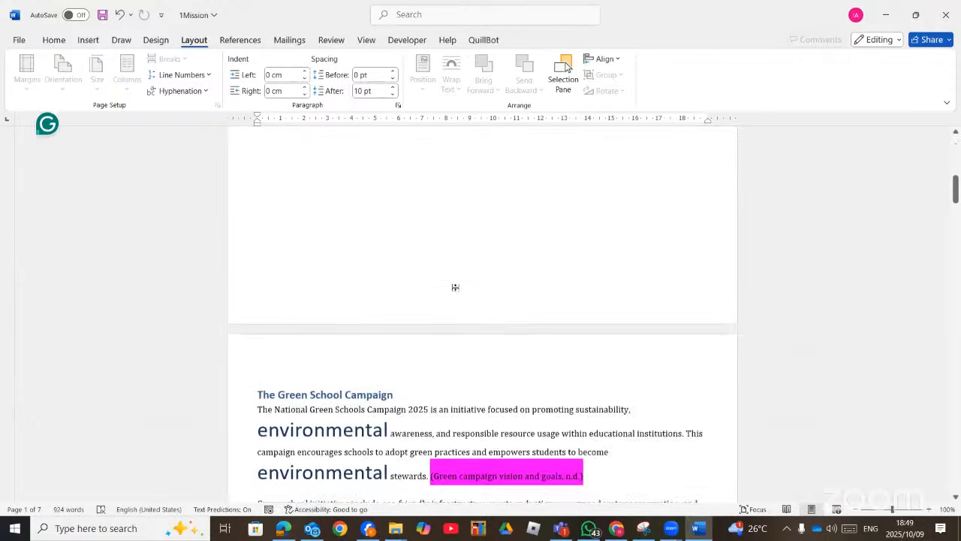
{"action": "scroll", "coordinate": [449, 278], "scroll_direction": "down", "scroll_amount": 10}
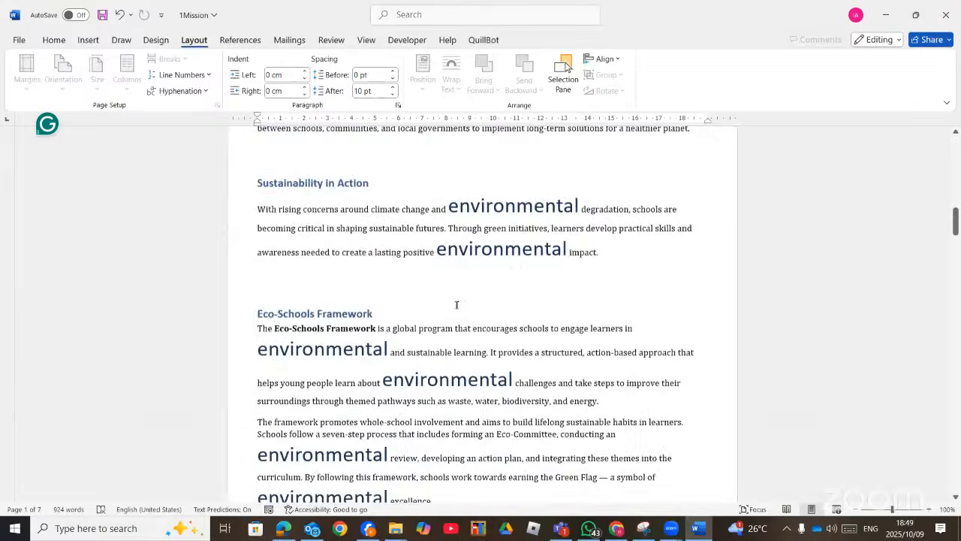
{"action": "scroll", "coordinate": [438, 336], "scroll_direction": "down", "scroll_amount": 1}
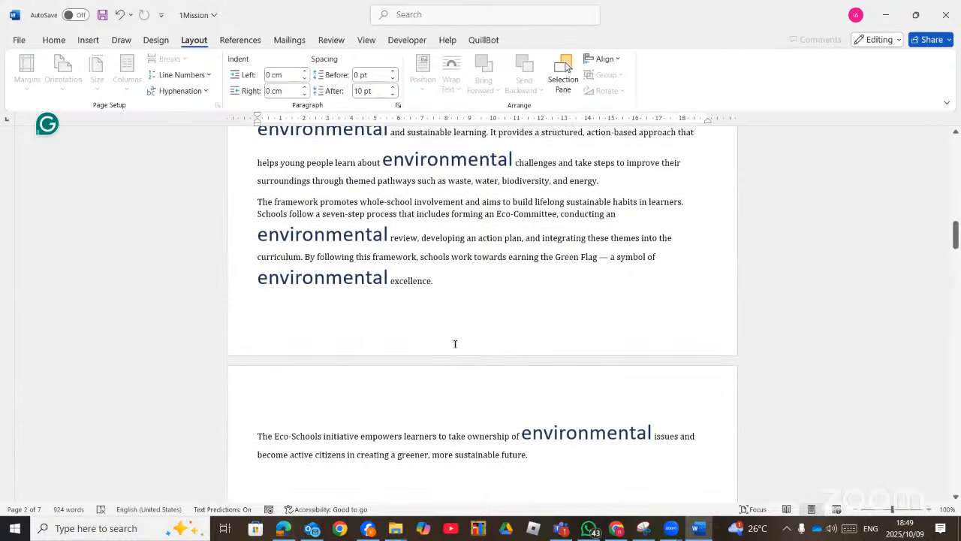
{"action": "scroll", "coordinate": [481, 407], "scroll_direction": "down", "scroll_amount": 6}
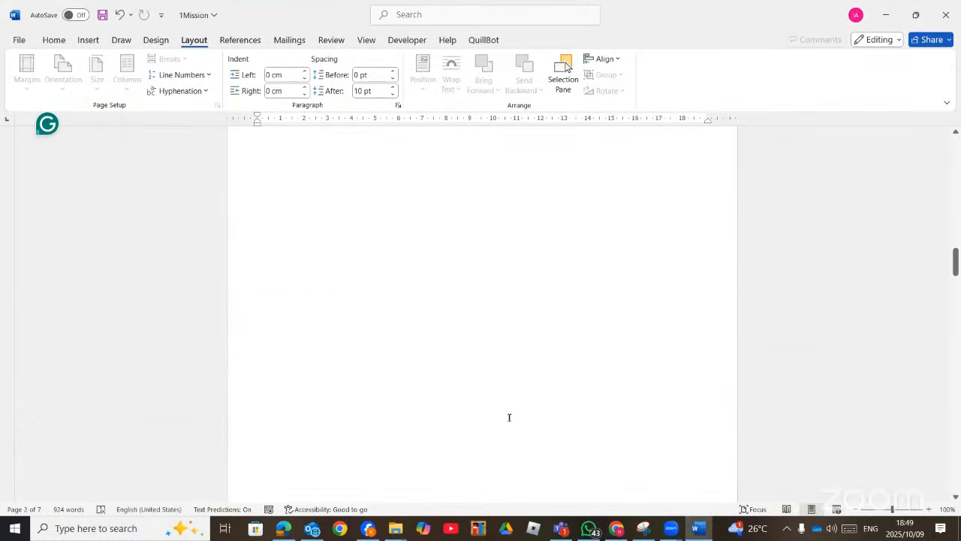
{"action": "scroll", "coordinate": [509, 417], "scroll_direction": "up", "scroll_amount": 5}
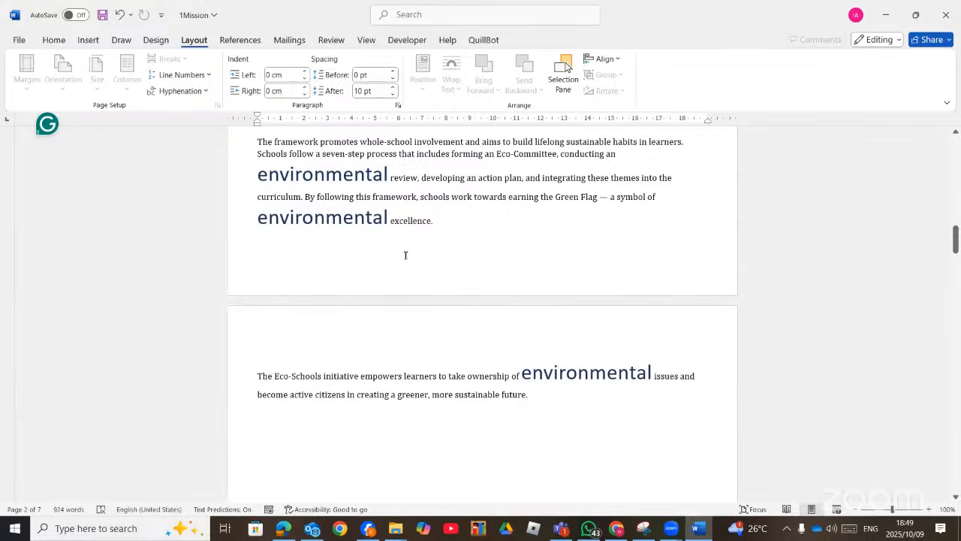
{"action": "scroll", "coordinate": [406, 255], "scroll_direction": "up", "scroll_amount": 10}
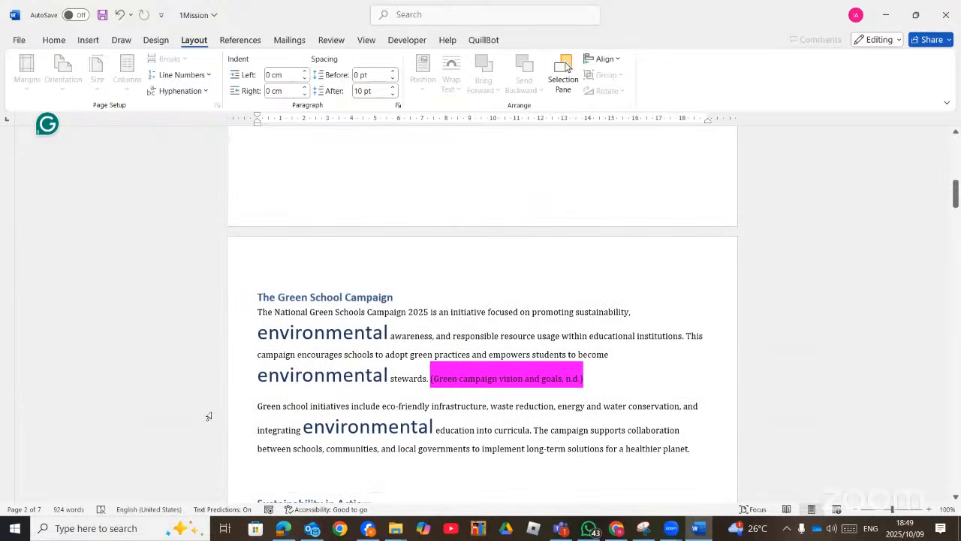
{"action": "scroll", "coordinate": [409, 377], "scroll_direction": "up", "scroll_amount": 15}
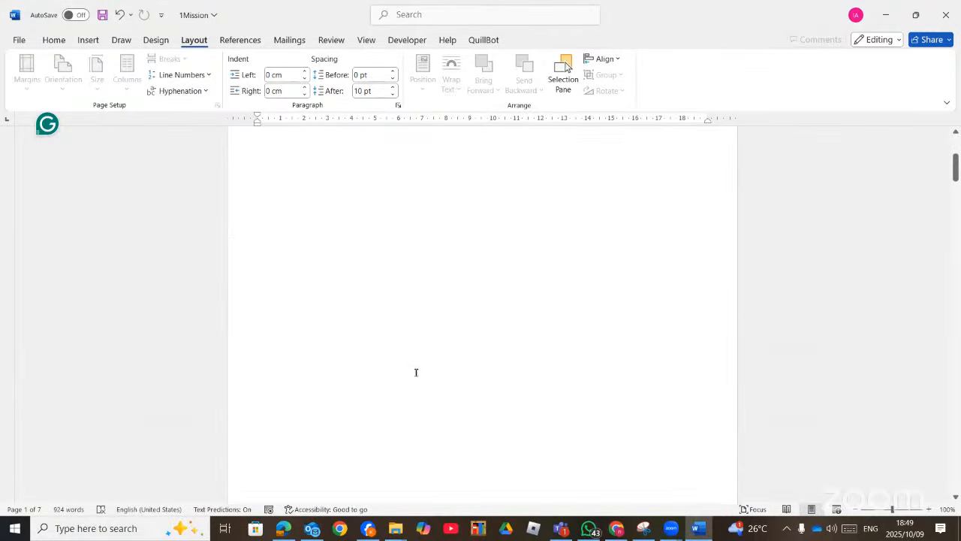
{"action": "scroll", "coordinate": [417, 372], "scroll_direction": "down", "scroll_amount": 10}
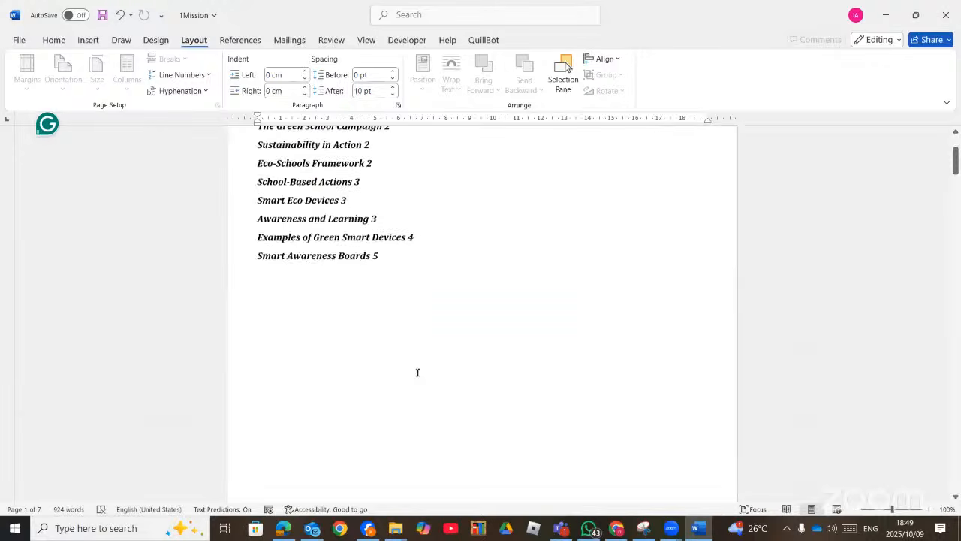
{"action": "scroll", "coordinate": [417, 372], "scroll_direction": "down", "scroll_amount": 2}
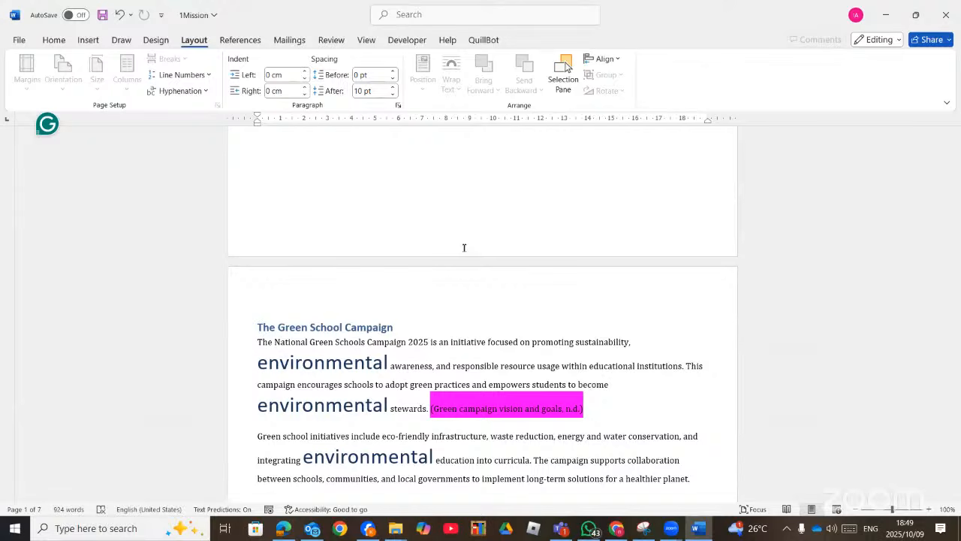
{"action": "scroll", "coordinate": [465, 246], "scroll_direction": "up", "scroll_amount": 10}
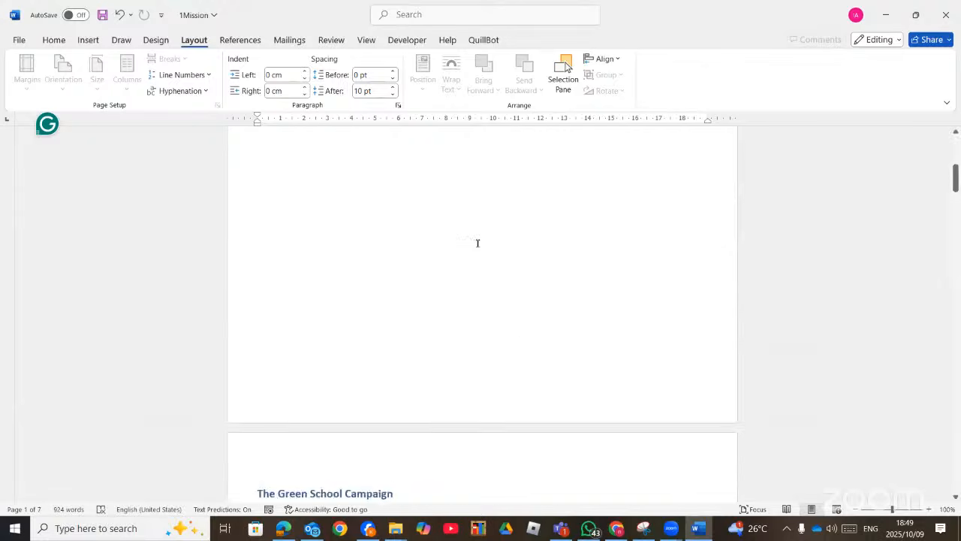
{"action": "scroll", "coordinate": [475, 244], "scroll_direction": "down", "scroll_amount": 12}
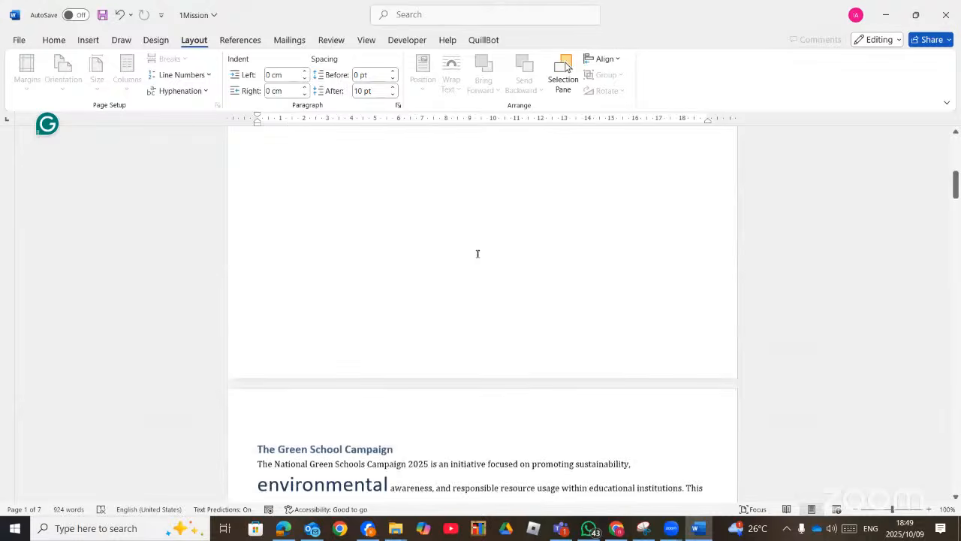
{"action": "scroll", "coordinate": [477, 254], "scroll_direction": "down", "scroll_amount": 4}
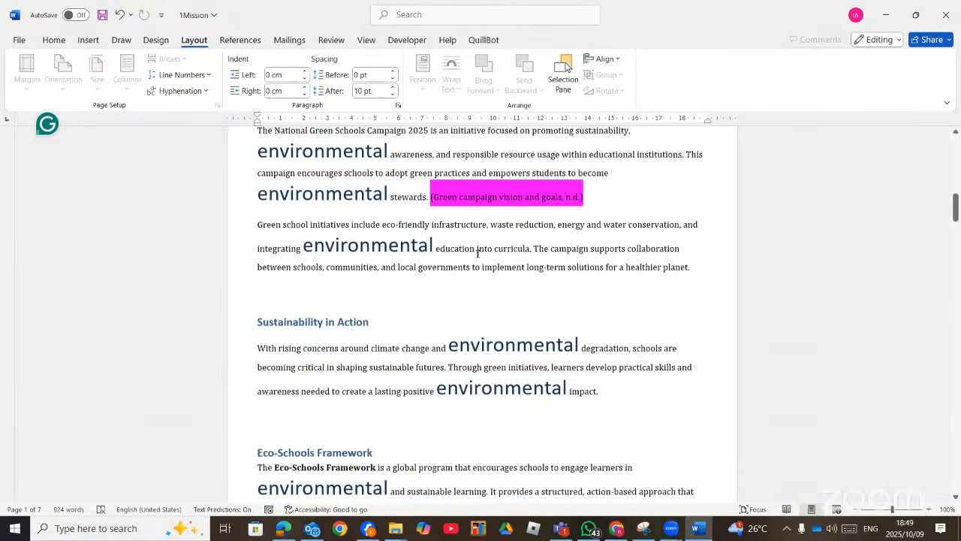
{"action": "scroll", "coordinate": [480, 264], "scroll_direction": "down", "scroll_amount": 12}
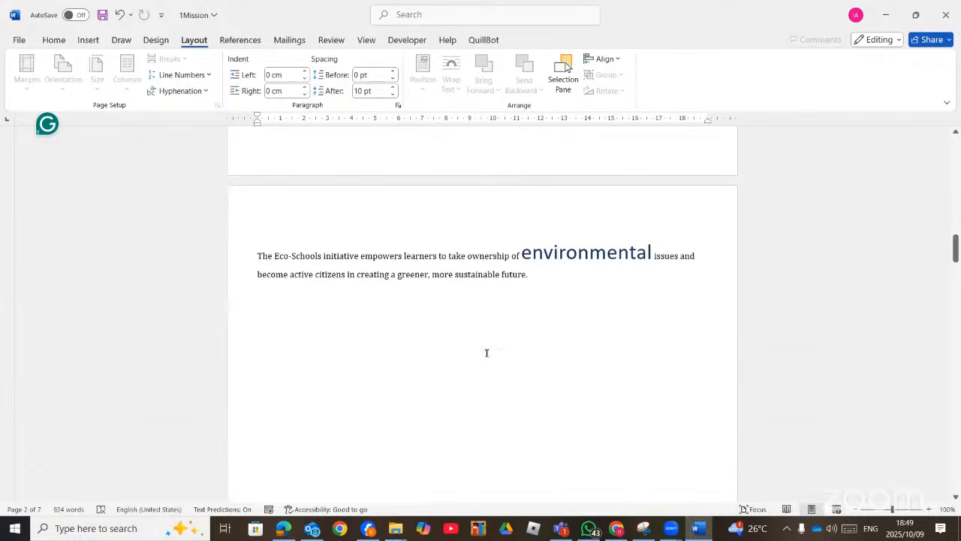
{"action": "scroll", "coordinate": [486, 353], "scroll_direction": "up", "scroll_amount": 20}
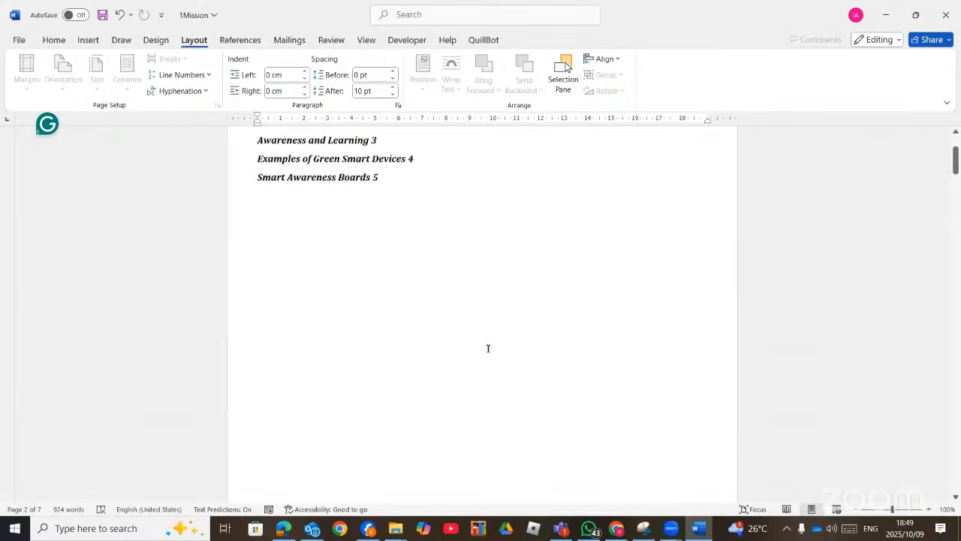
{"action": "scroll", "coordinate": [491, 341], "scroll_direction": "down", "scroll_amount": 10}
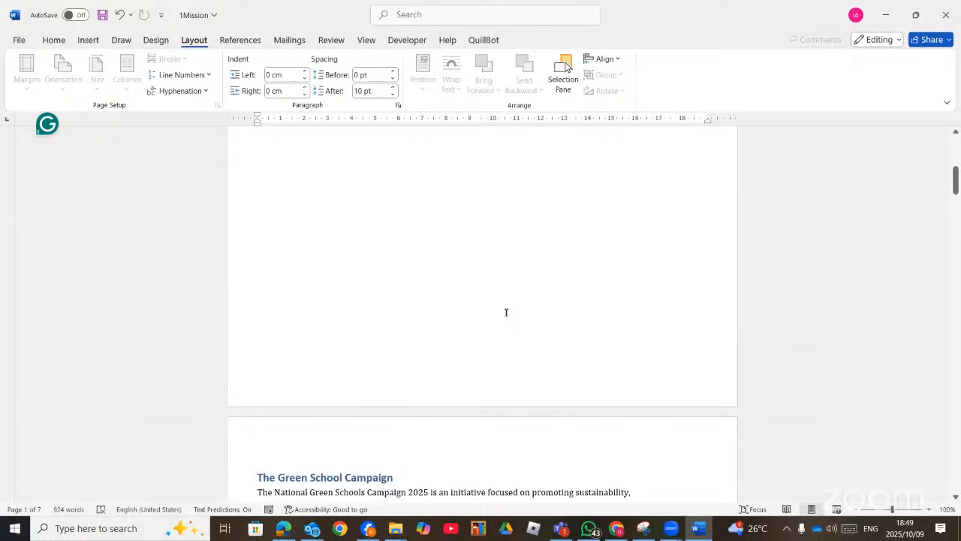
{"action": "scroll", "coordinate": [505, 321], "scroll_direction": "up", "scroll_amount": 10}
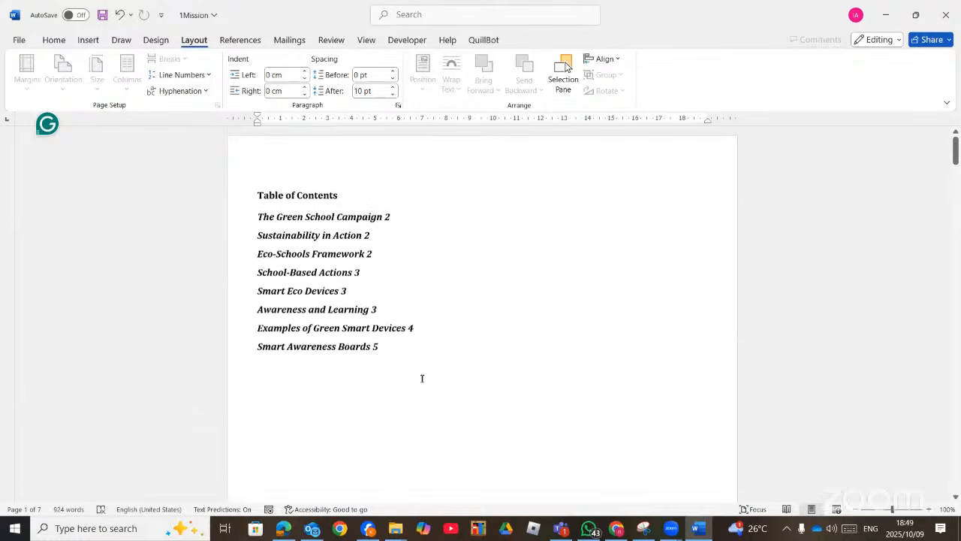
Step: Insert a continuous section break below the last table of contents entry, "Smart Awareness Boards"
{"action": "left_click", "coordinate": [411, 350]}
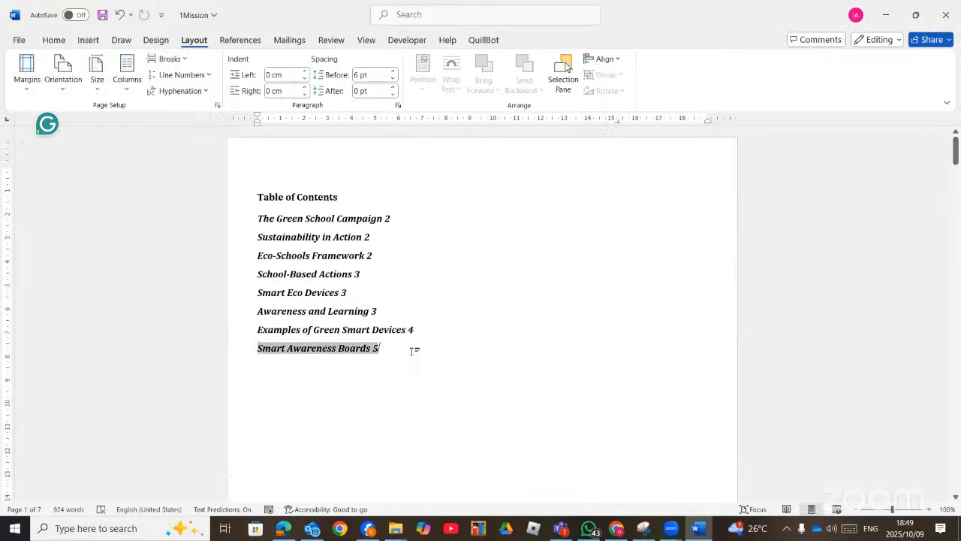
{"action": "left_click", "coordinate": [292, 379]}
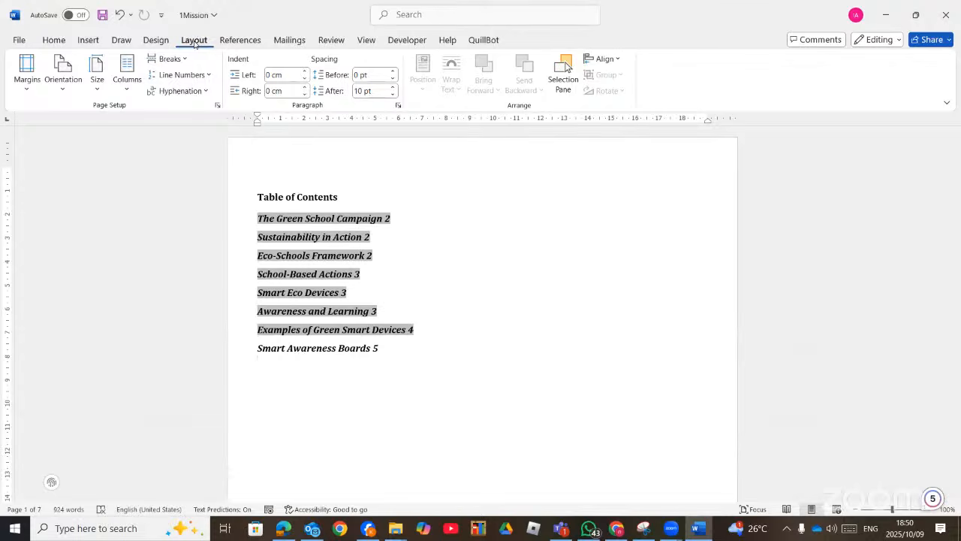
{"action": "left_click", "coordinate": [169, 59]}
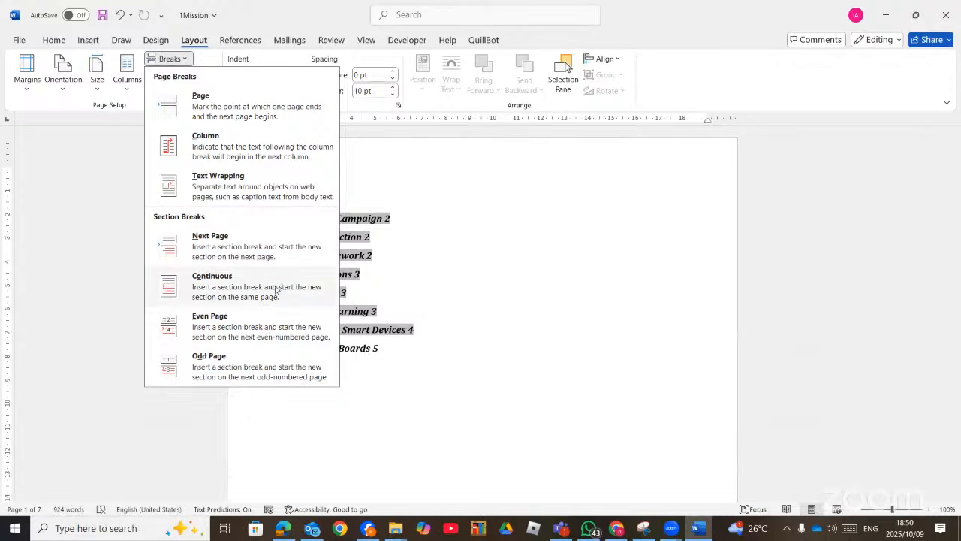
{"action": "left_click", "coordinate": [223, 282]}
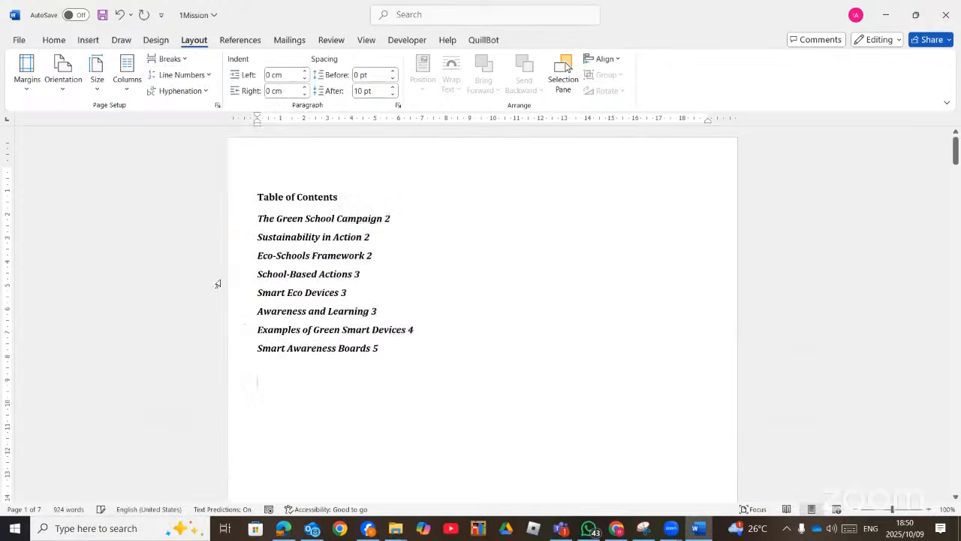
Step: Show the formatting marks to check the breaks between the table of contents and The Green School Campaign
{"action": "scroll", "coordinate": [382, 351], "scroll_direction": "down", "scroll_amount": 5}
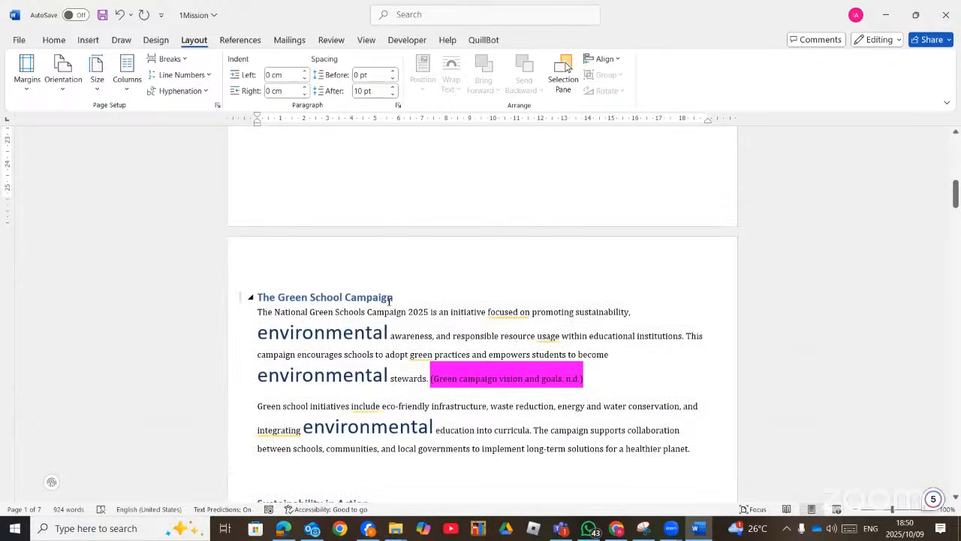
{"action": "scroll", "coordinate": [374, 219], "scroll_direction": "up", "scroll_amount": 8}
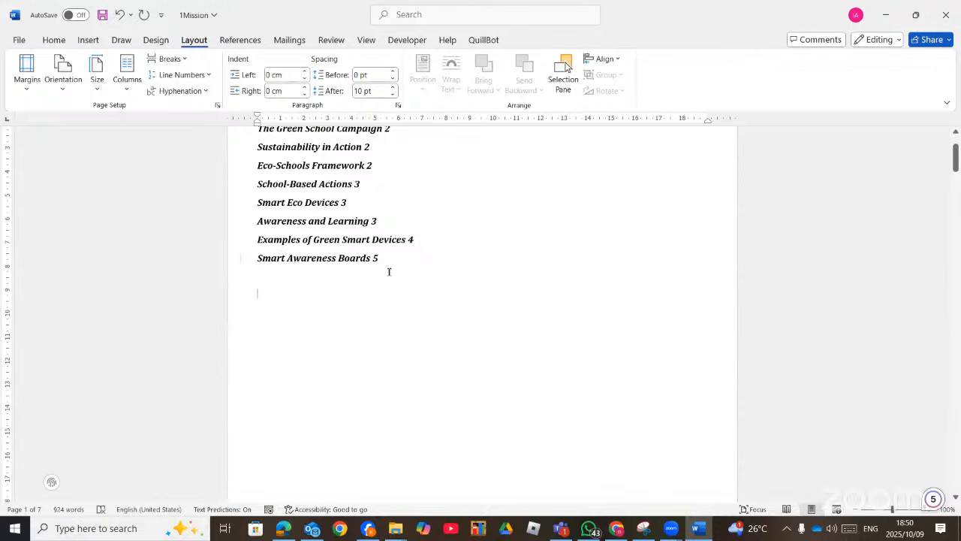
{"action": "left_click", "coordinate": [53, 40]}
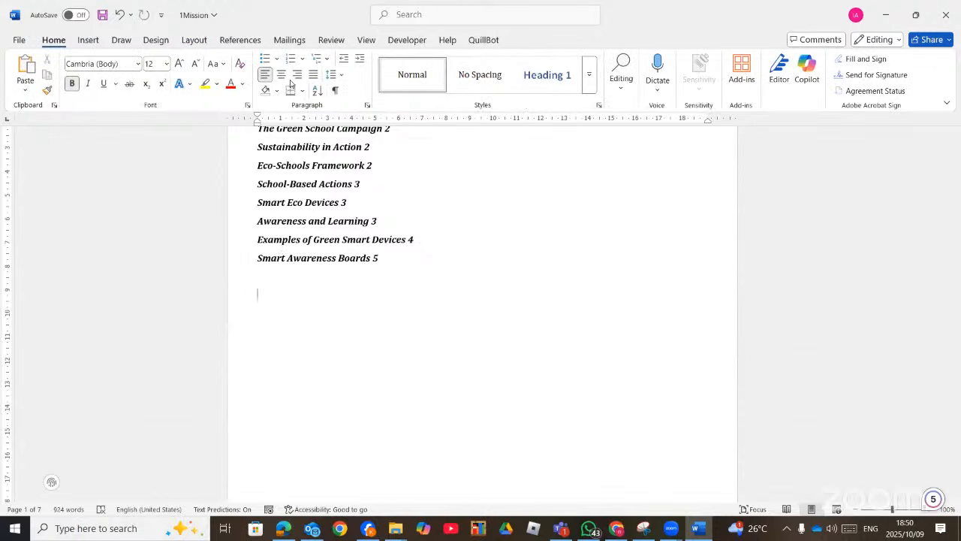
{"action": "left_click", "coordinate": [336, 91]}
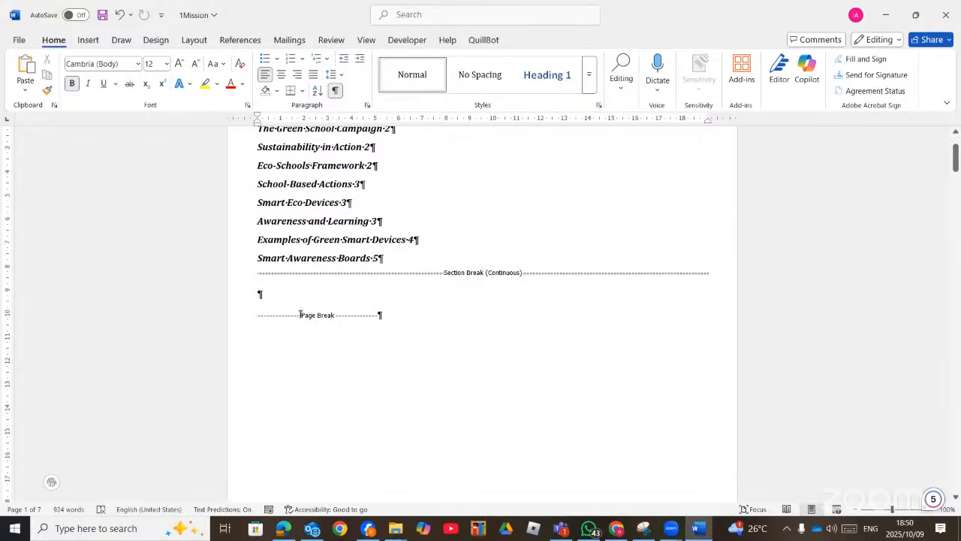
Step: Try deleting the page break below the continuous section break, and undo the deletion
{"action": "left_click", "coordinate": [248, 314]}
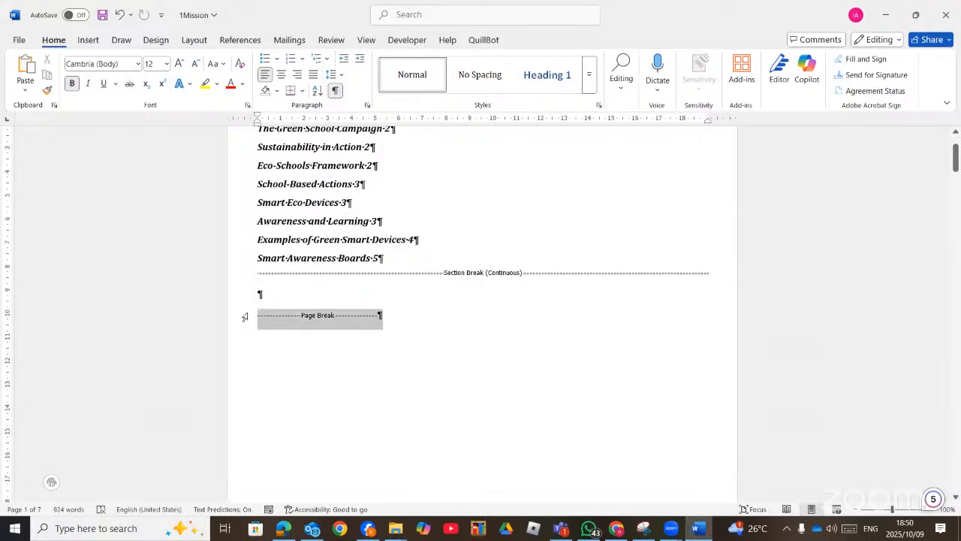
{"action": "key", "text": "Delete"}
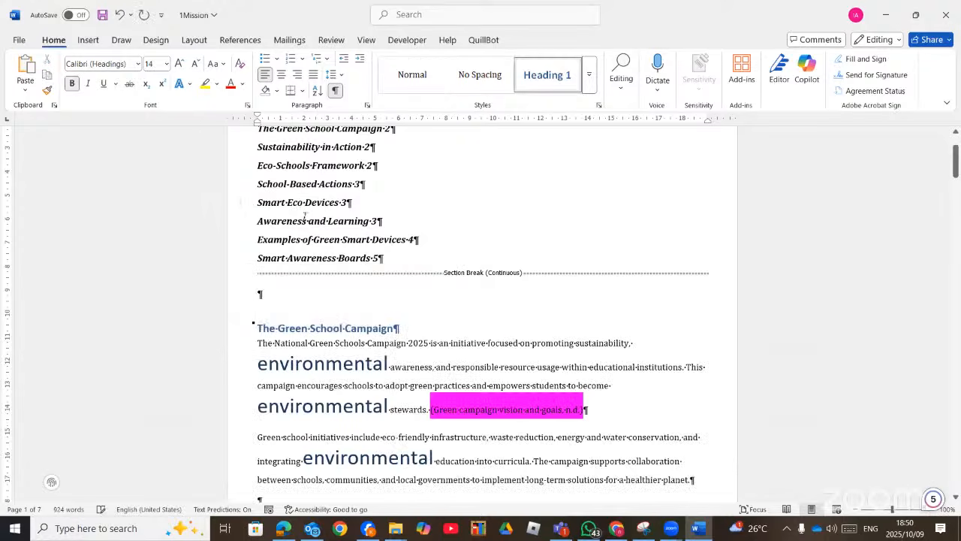
{"action": "left_click", "coordinate": [266, 289]}
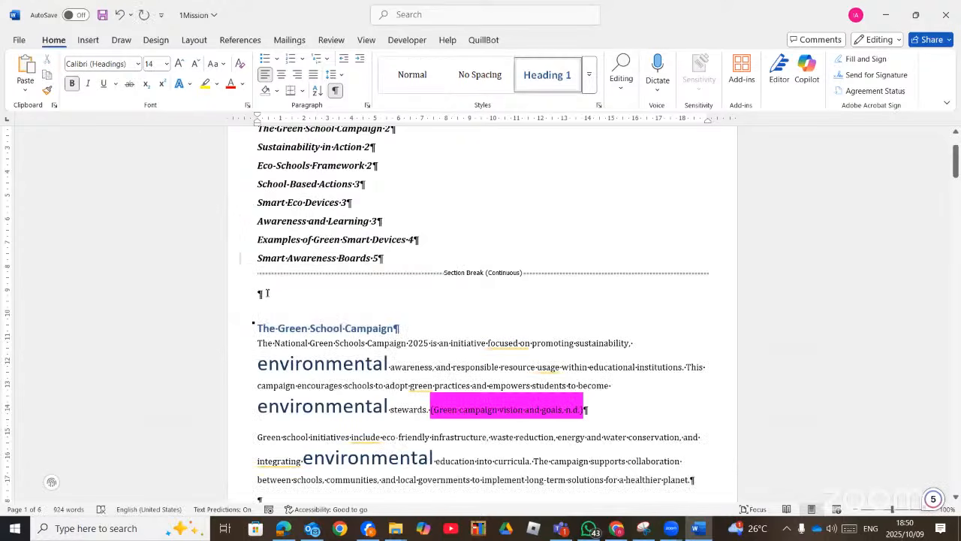
{"action": "key", "text": "ctrl+z"}
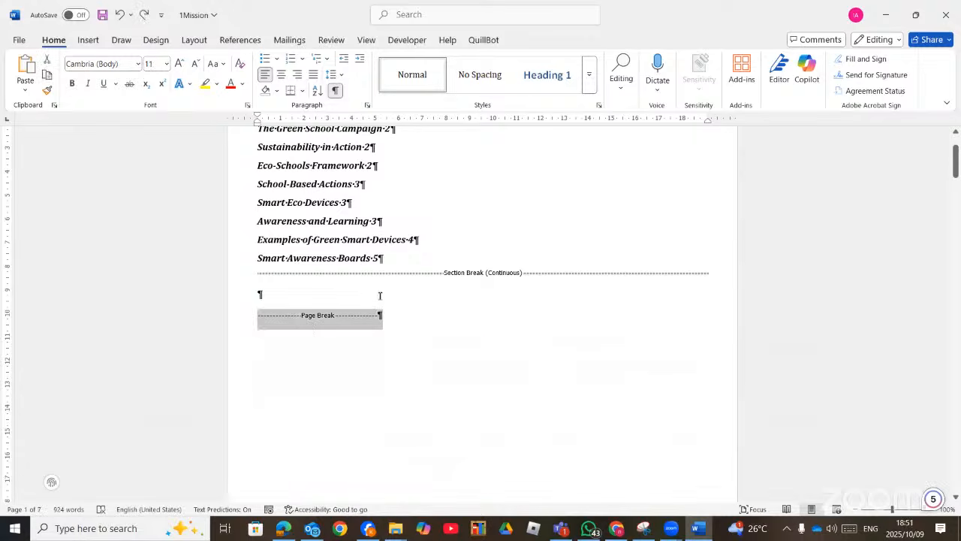
Step: Inspect the page boundary between the table of contents page and The Green School Campaign page
{"action": "scroll", "coordinate": [382, 301], "scroll_direction": "down", "scroll_amount": 5}
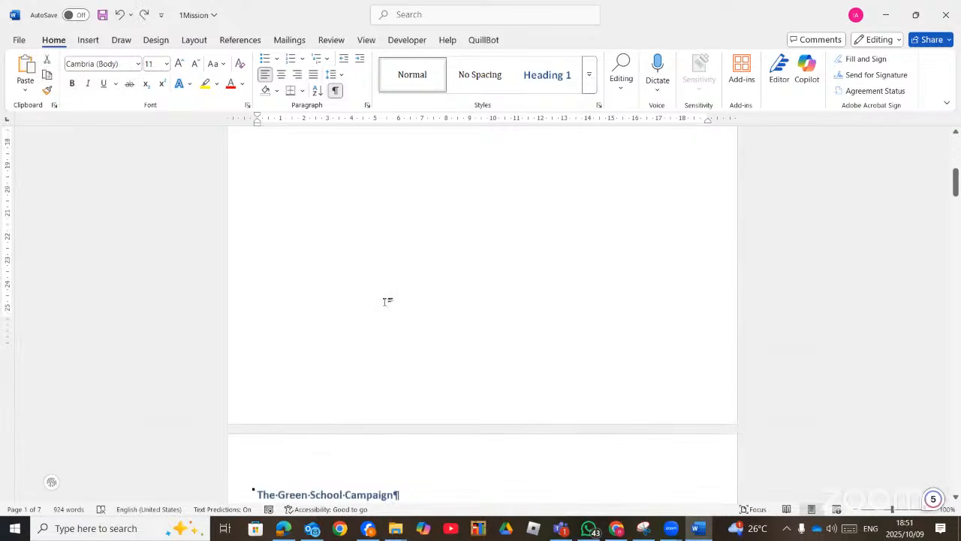
{"action": "scroll", "coordinate": [387, 301], "scroll_direction": "down", "scroll_amount": 1}
{"action": "scroll", "coordinate": [399, 305], "scroll_direction": "up", "scroll_amount": 5}
{"action": "scroll", "coordinate": [399, 305], "scroll_direction": "down", "scroll_amount": 6}
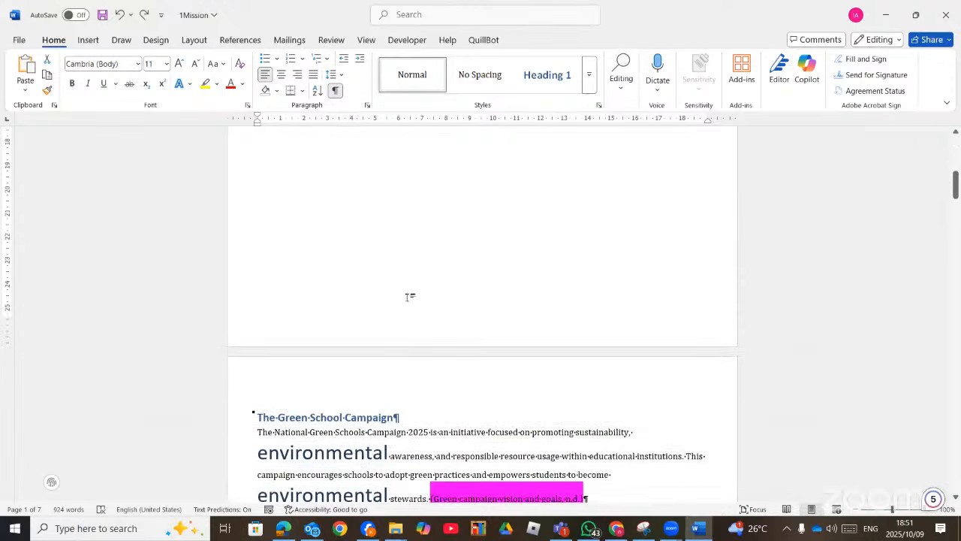
{"action": "scroll", "coordinate": [410, 297], "scroll_direction": "up", "scroll_amount": 1}
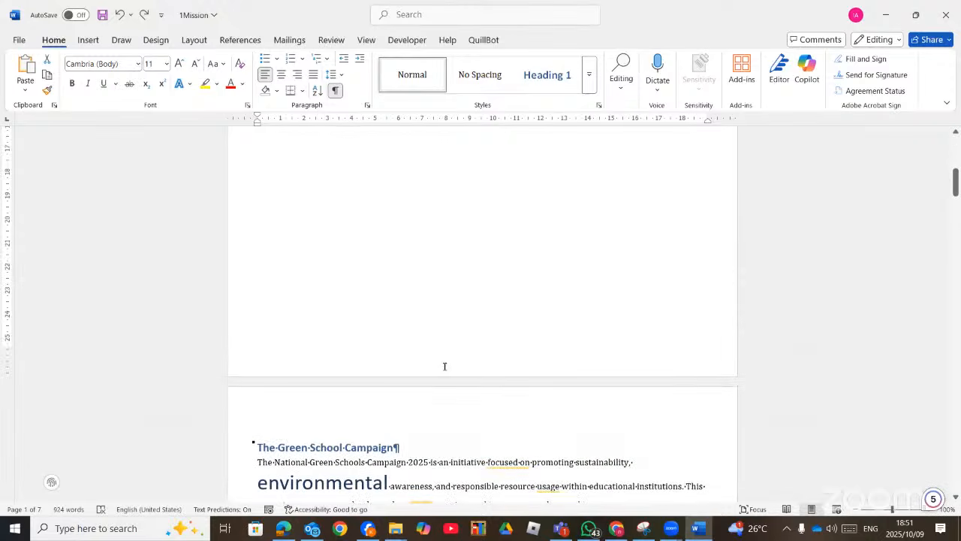
Step: Open the header and footer areas and unlink both the Section 2 header and the Section 2 footer from the previous section
{"action": "double_click", "coordinate": [434, 406]}
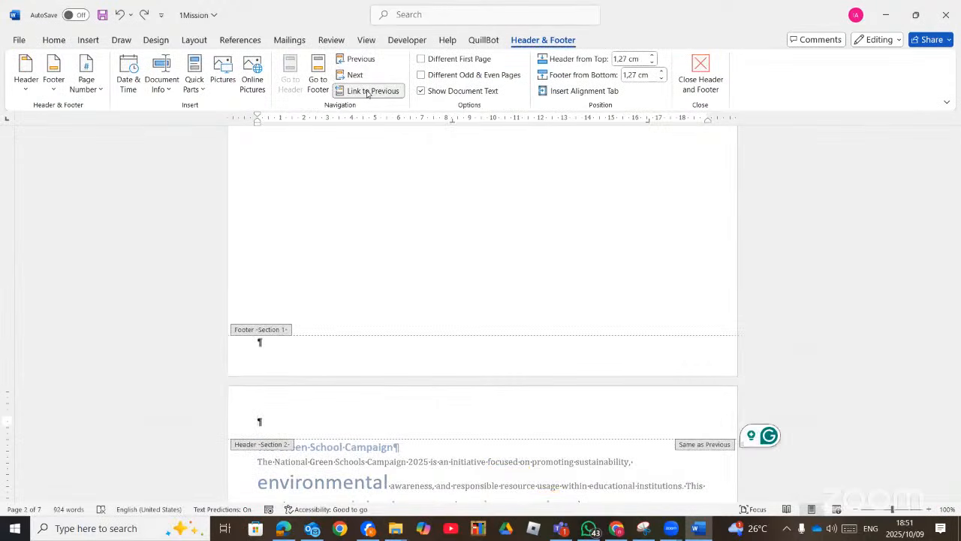
{"action": "left_click", "coordinate": [367, 93]}
{"action": "scroll", "coordinate": [334, 176], "scroll_direction": "down", "scroll_amount": 3}
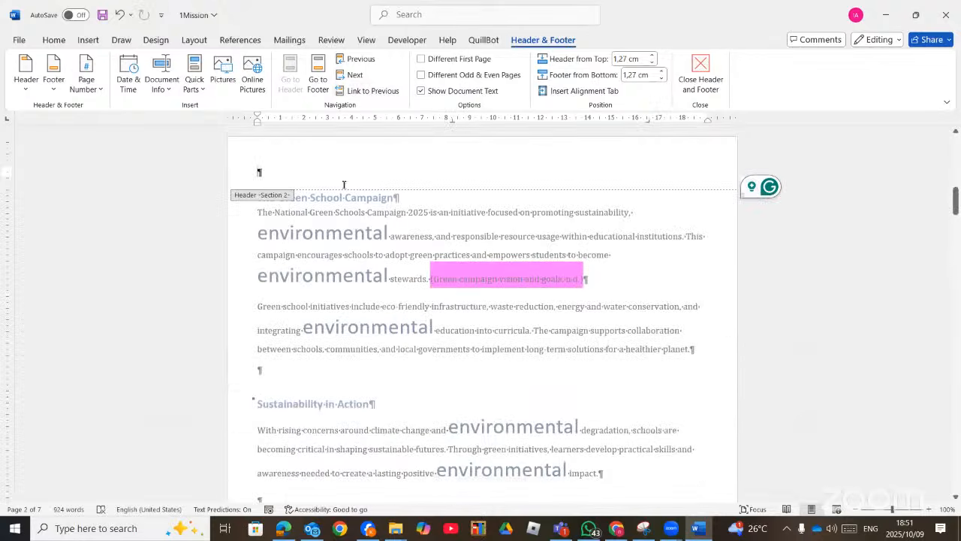
{"action": "scroll", "coordinate": [344, 184], "scroll_direction": "down", "scroll_amount": 6}
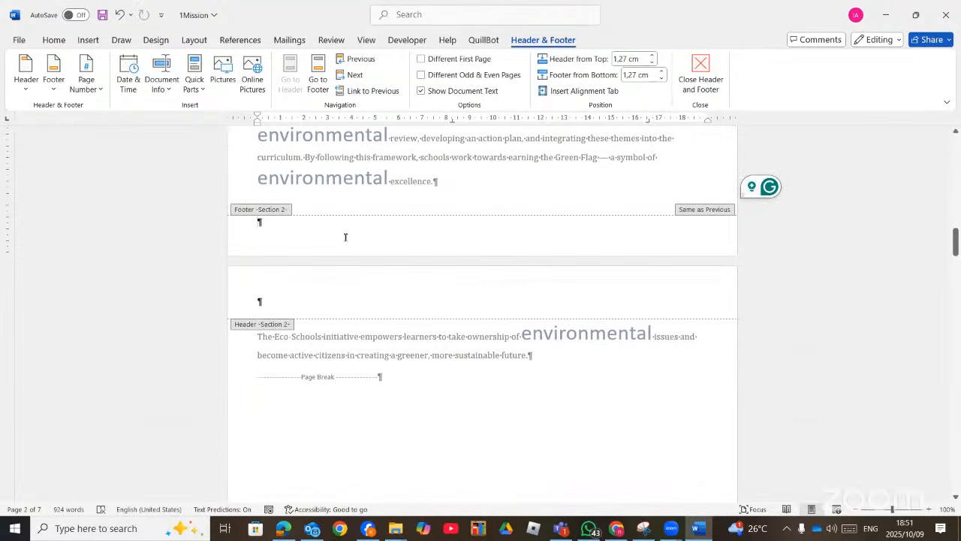
{"action": "left_click", "coordinate": [346, 237]}
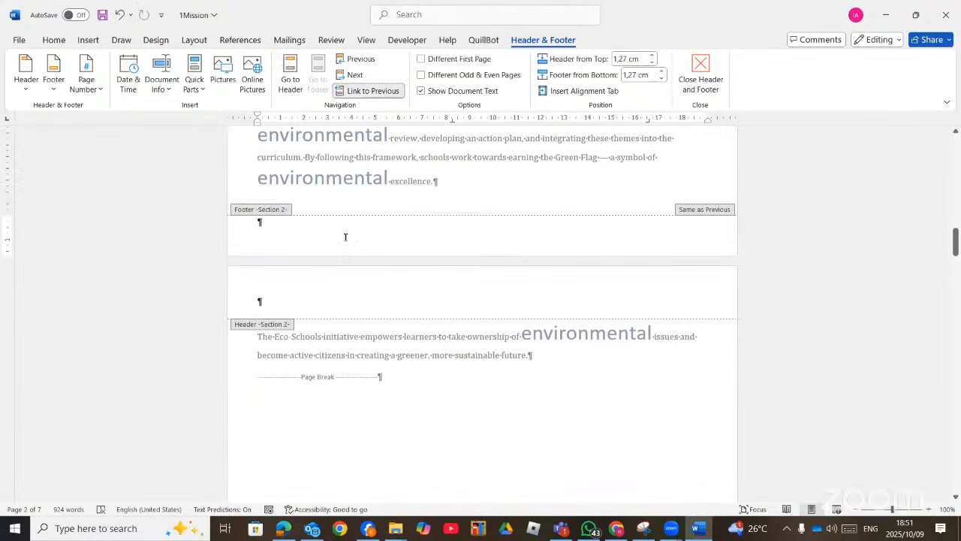
{"action": "left_click", "coordinate": [358, 92]}
Step: Check the Section 1 footer and the Section 2 header and footer to verify that the sections are separated
{"action": "scroll", "coordinate": [401, 172], "scroll_direction": "up", "scroll_amount": 3}
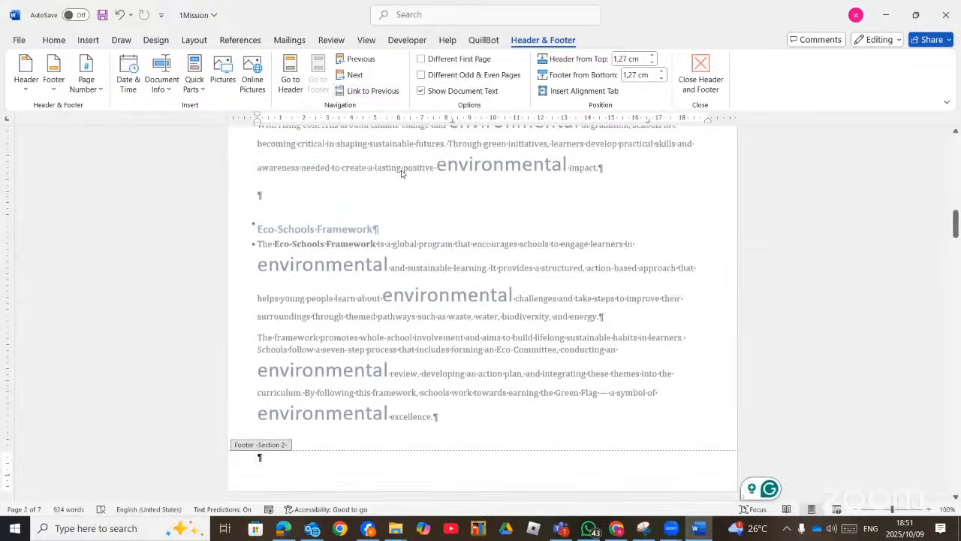
{"action": "scroll", "coordinate": [401, 173], "scroll_direction": "up", "scroll_amount": 6}
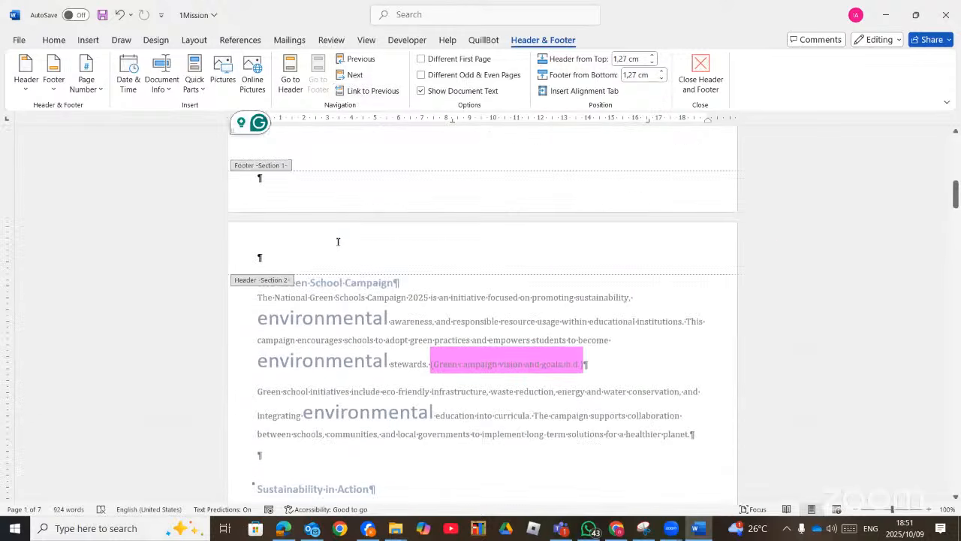
{"action": "left_click", "coordinate": [336, 255]}
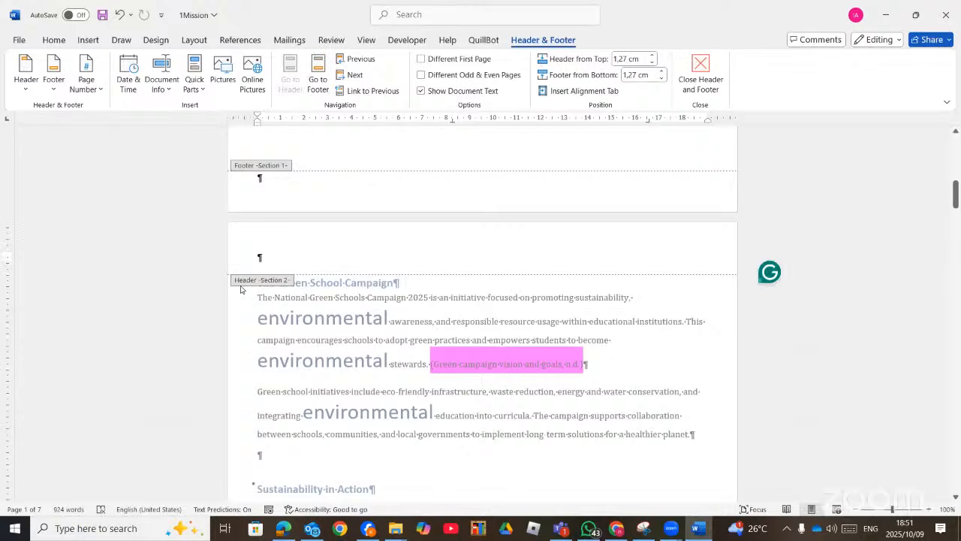
{"action": "left_click", "coordinate": [359, 199]}
{"action": "scroll", "coordinate": [360, 201], "scroll_direction": "up", "scroll_amount": 3}
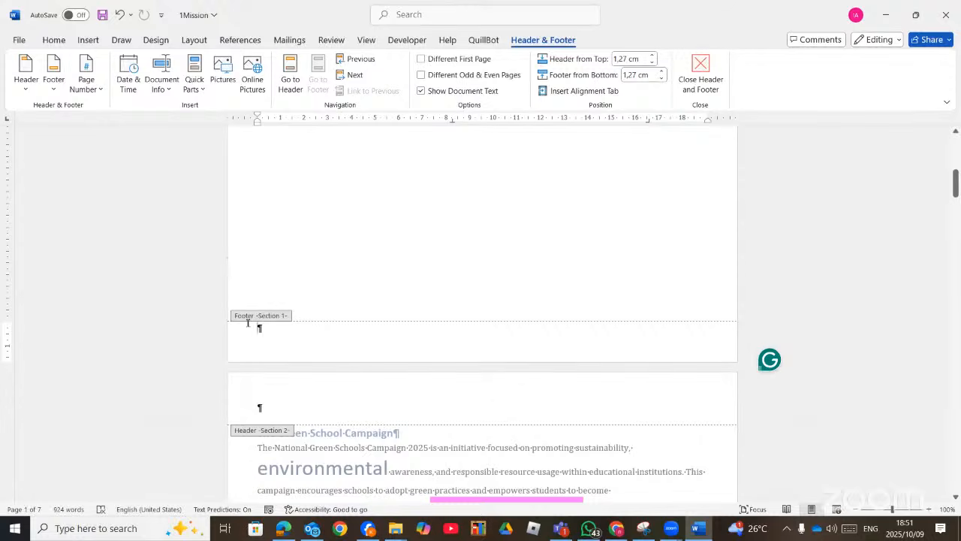
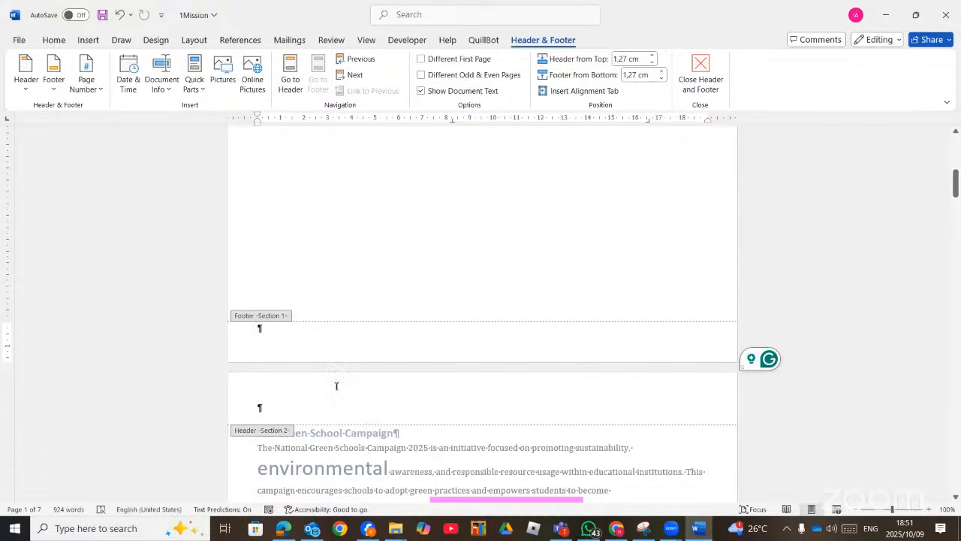
{"action": "scroll", "coordinate": [336, 385], "scroll_direction": "down", "scroll_amount": 10}
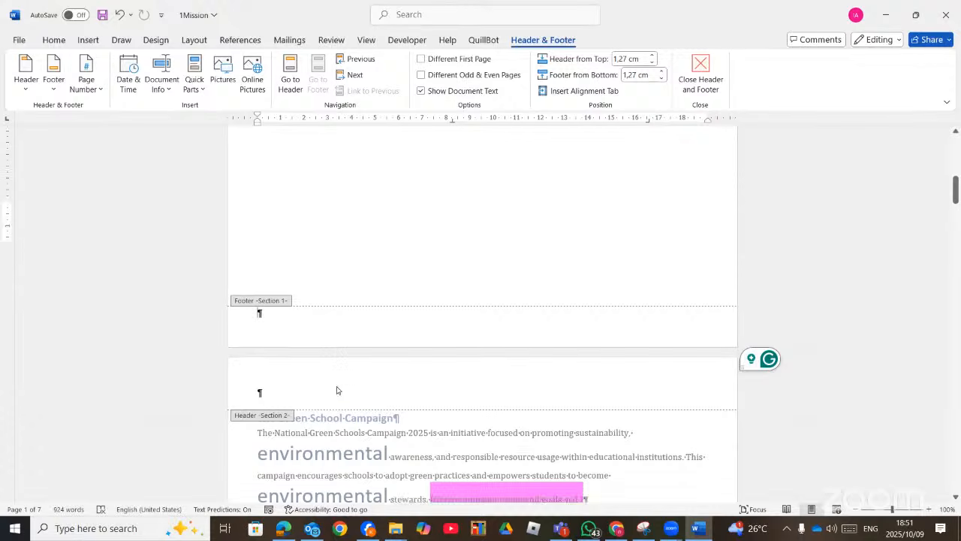
{"action": "scroll", "coordinate": [357, 391], "scroll_direction": "down", "scroll_amount": 2}
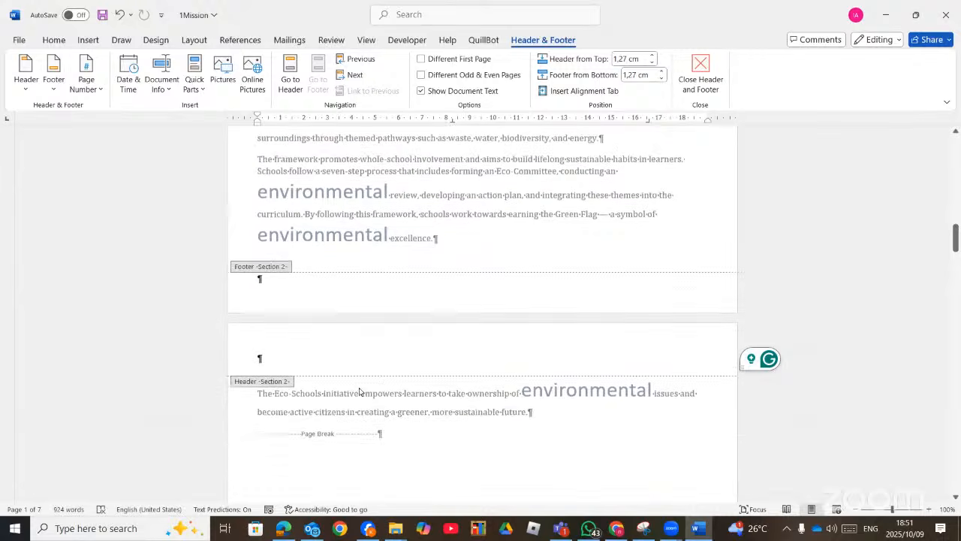
{"action": "scroll", "coordinate": [367, 378], "scroll_direction": "up", "scroll_amount": 10}
{"action": "scroll", "coordinate": [367, 376], "scroll_direction": "up", "scroll_amount": 3}
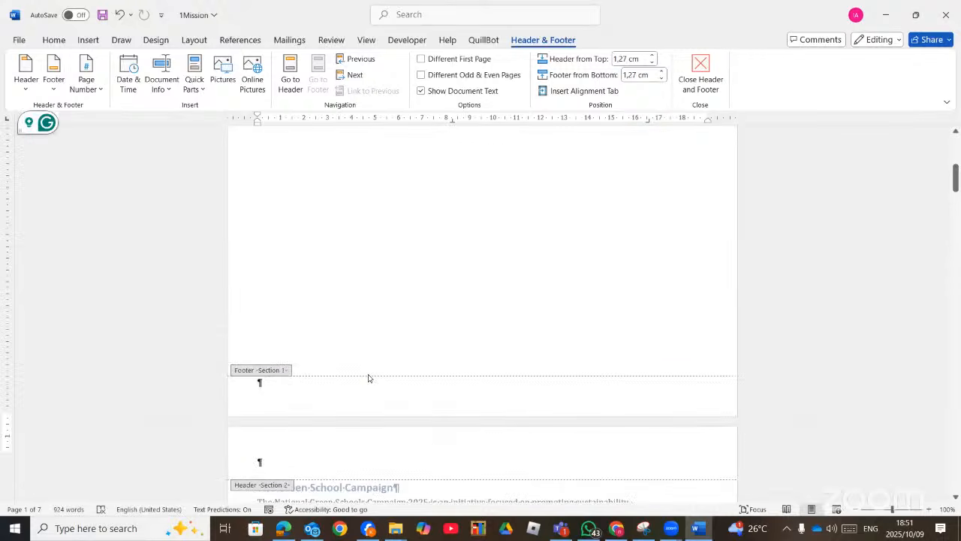
Step: Hide the formatting marks and insert a centred Plain Number 2 page number at the bottom of the page in Section 1
{"action": "left_click", "coordinate": [55, 41]}
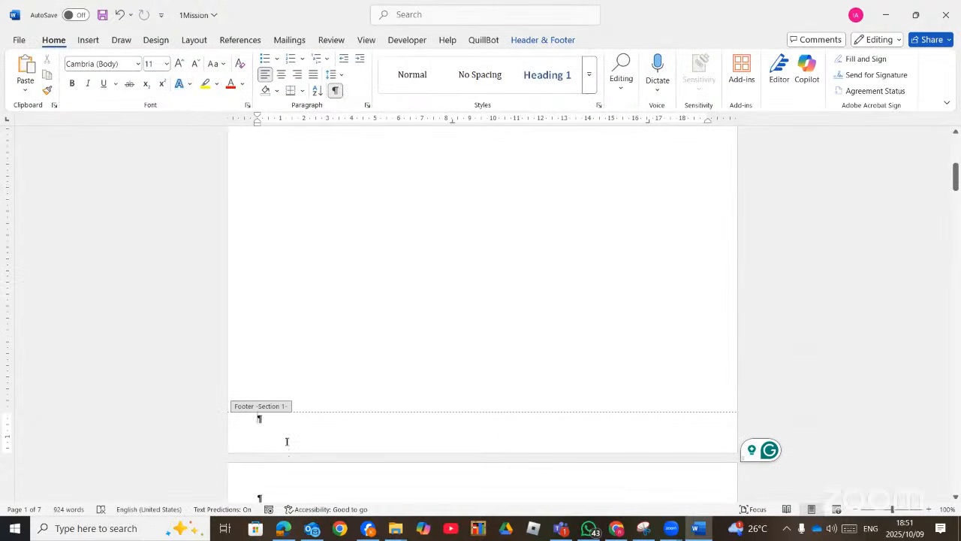
{"action": "key", "text": "ctrl+shift+8"}
{"action": "left_click", "coordinate": [537, 43]}
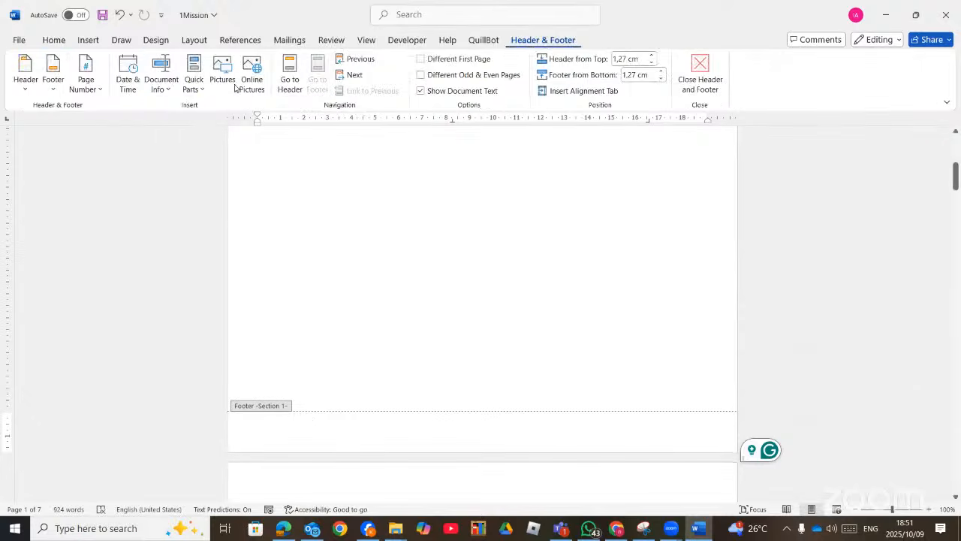
{"action": "left_click", "coordinate": [101, 91]}
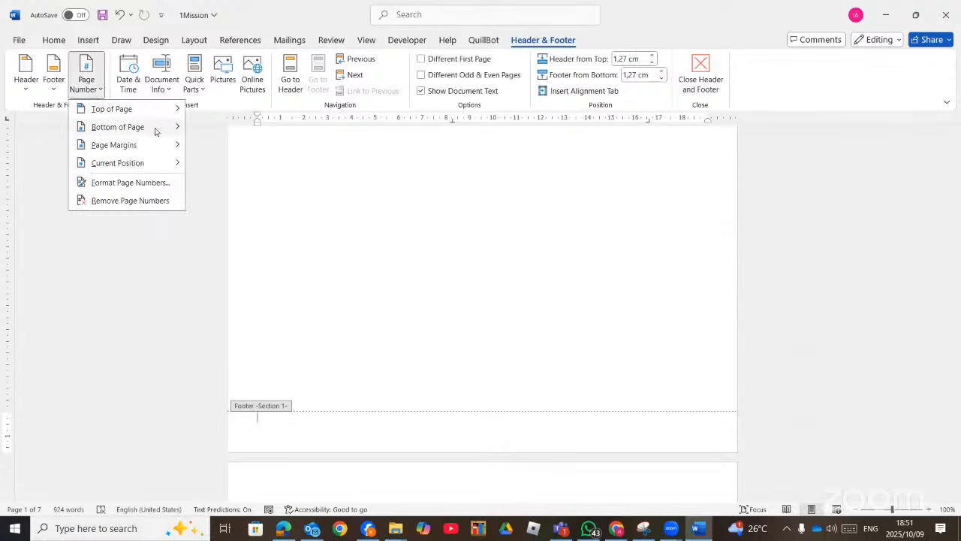
{"action": "mouse_move", "coordinate": [155, 129]}
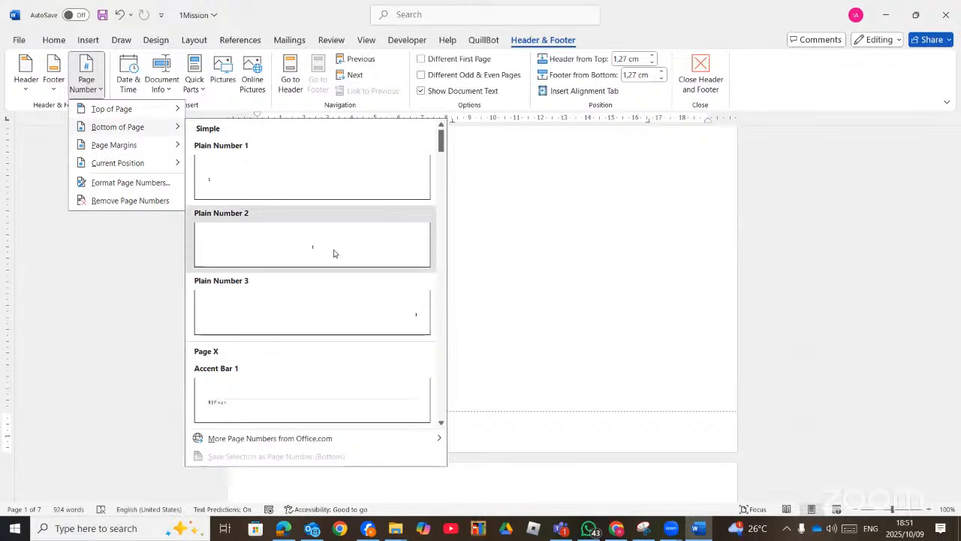
{"action": "left_click", "coordinate": [334, 253]}
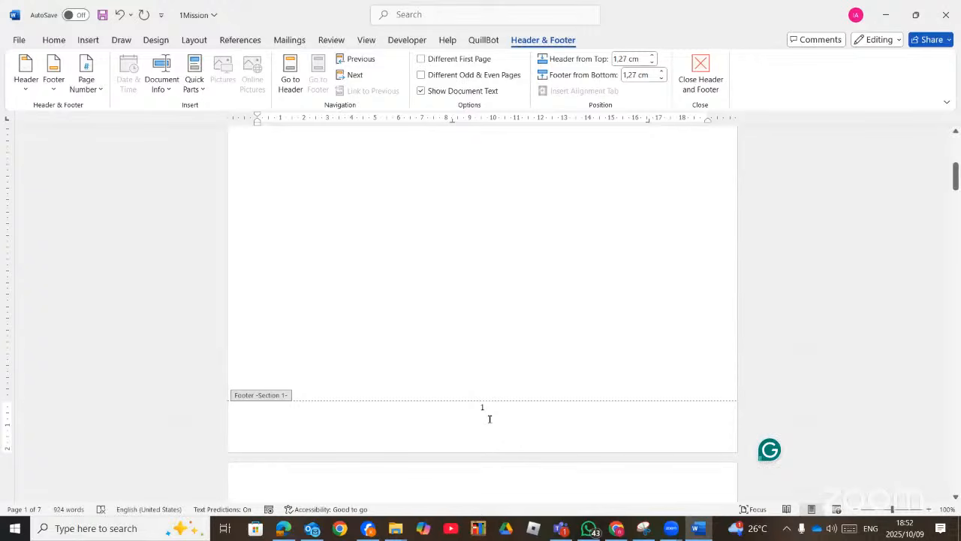
Step: Change the Section 1 footer's page number format to lowercase Roman numerals (i, ii, iii)
{"action": "triple_click", "coordinate": [461, 405]}
{"action": "left_click", "coordinate": [100, 89]}
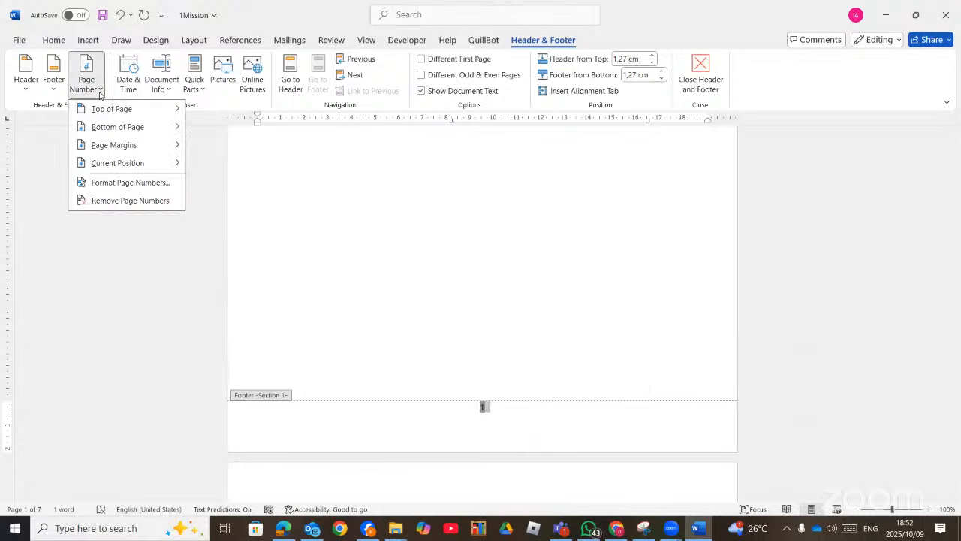
{"action": "left_click", "coordinate": [126, 188]}
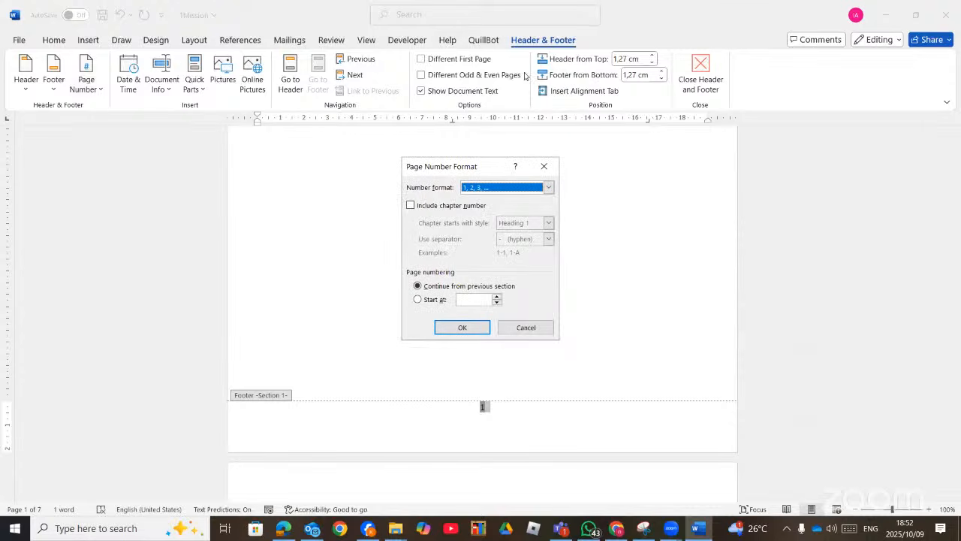
{"action": "left_click", "coordinate": [548, 188]}
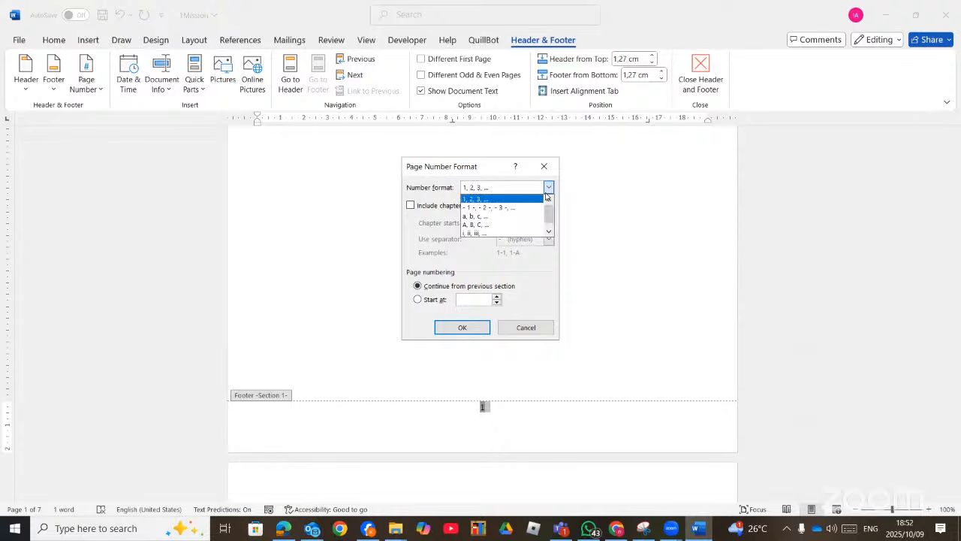
{"action": "left_click", "coordinate": [502, 232]}
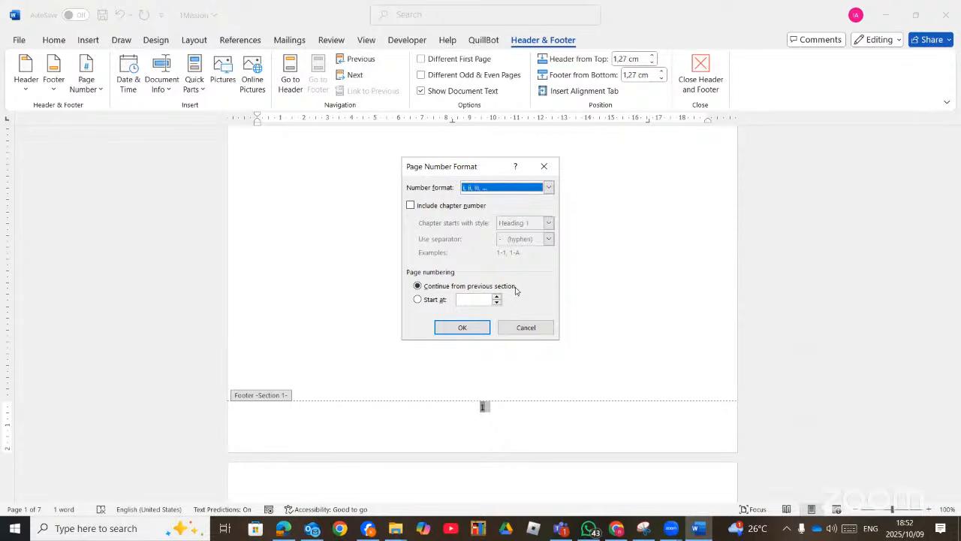
{"action": "left_click", "coordinate": [485, 327]}
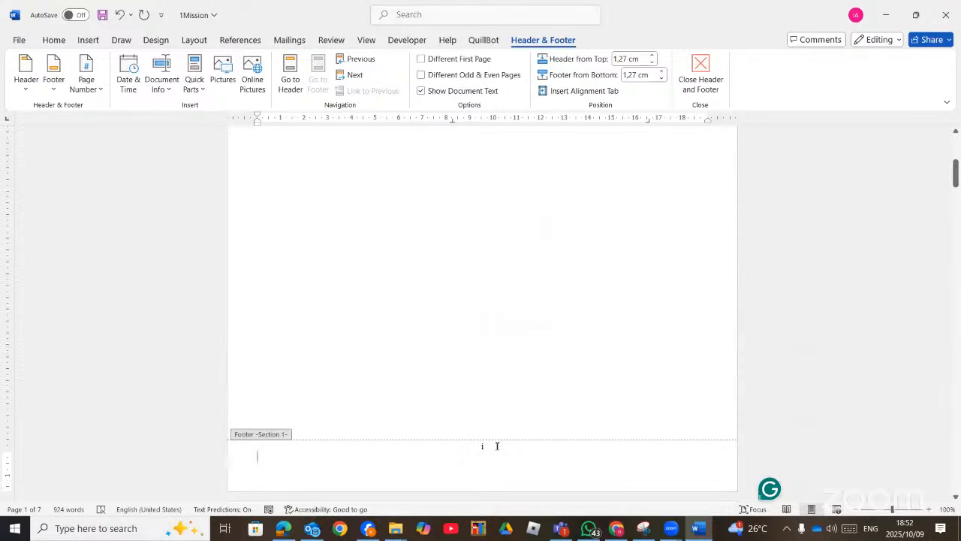
Step: Compare the Section 1 footer with the Section 2 footer to check where the page number appears
{"action": "scroll", "coordinate": [499, 446], "scroll_direction": "down", "scroll_amount": 15}
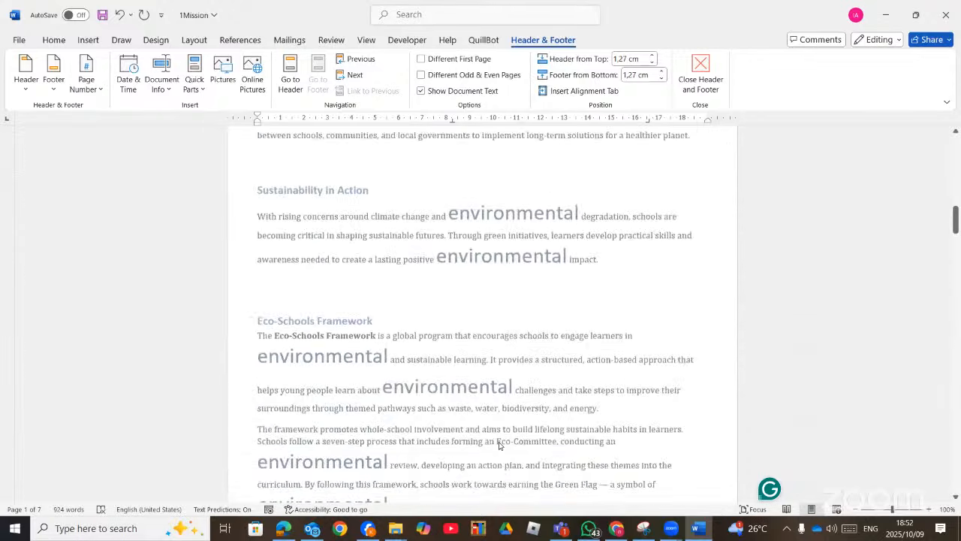
{"action": "left_click", "coordinate": [263, 192]}
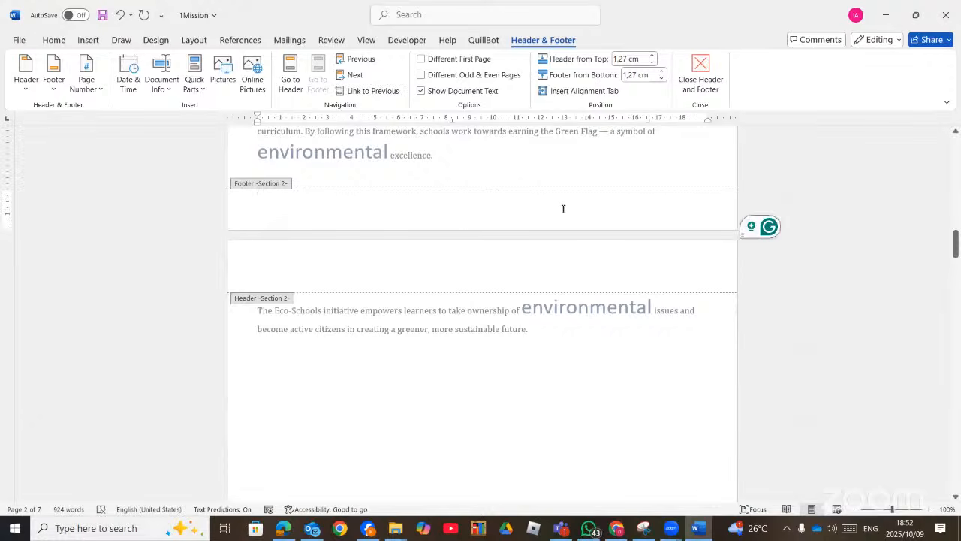
{"action": "scroll", "coordinate": [563, 208], "scroll_direction": "up", "scroll_amount": 10}
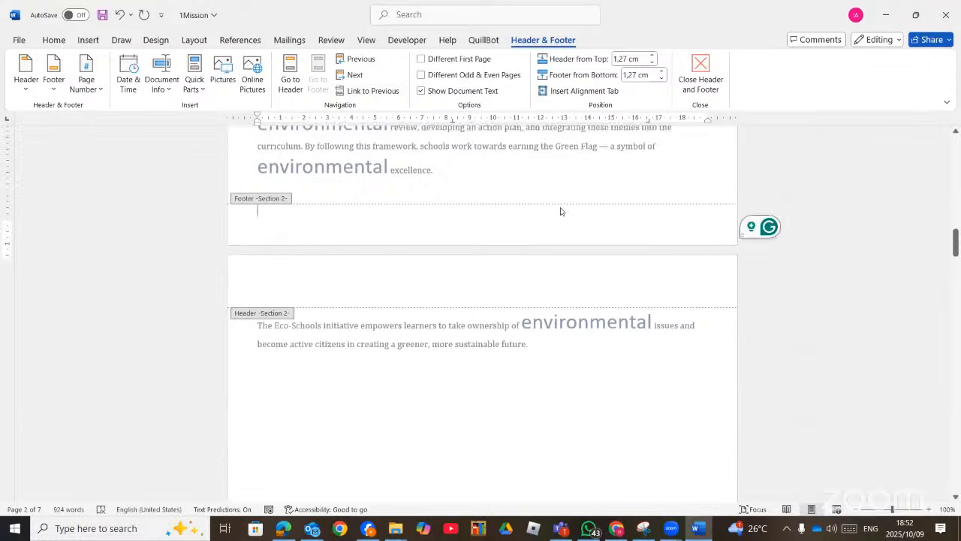
{"action": "scroll", "coordinate": [560, 207], "scroll_direction": "up", "scroll_amount": 5}
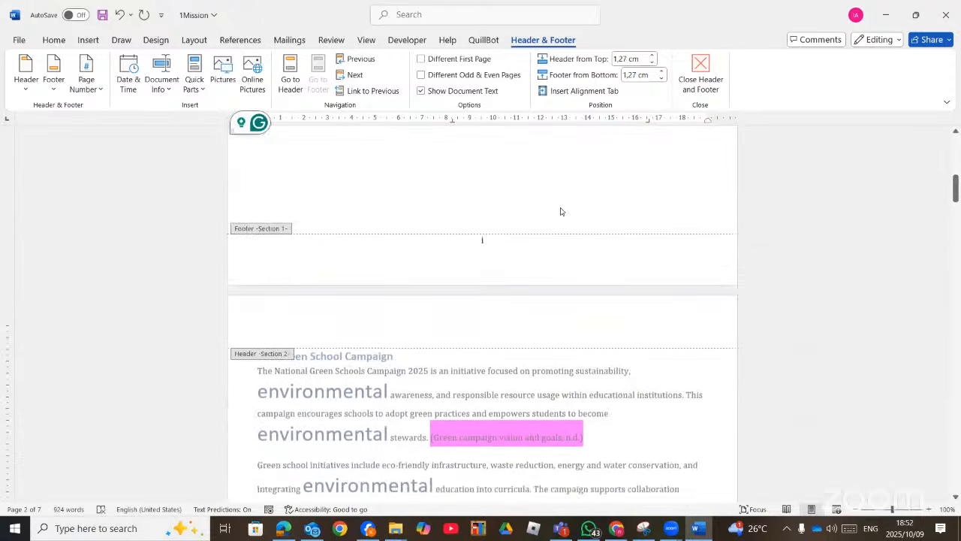
{"action": "scroll", "coordinate": [506, 366], "scroll_direction": "down", "scroll_amount": 12}
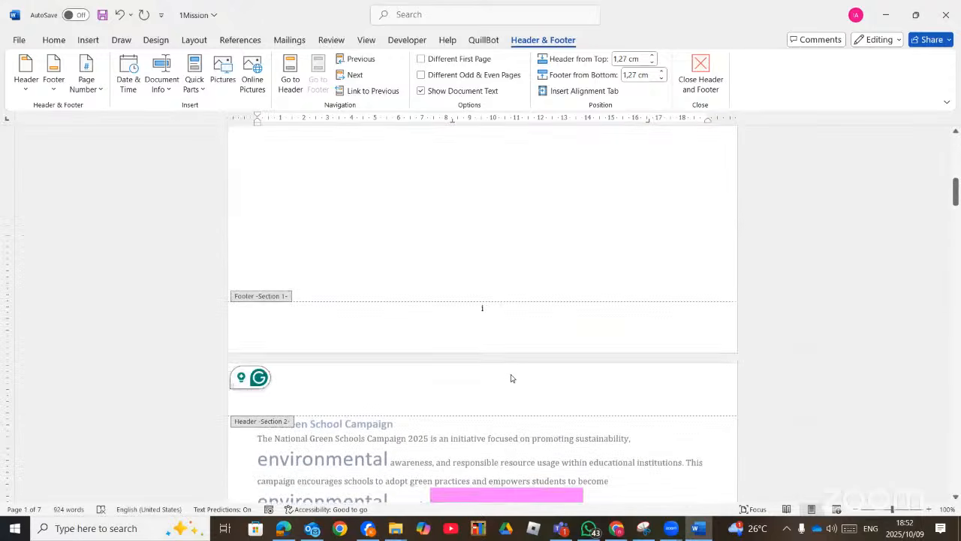
{"action": "scroll", "coordinate": [489, 310], "scroll_direction": "up", "scroll_amount": 2}
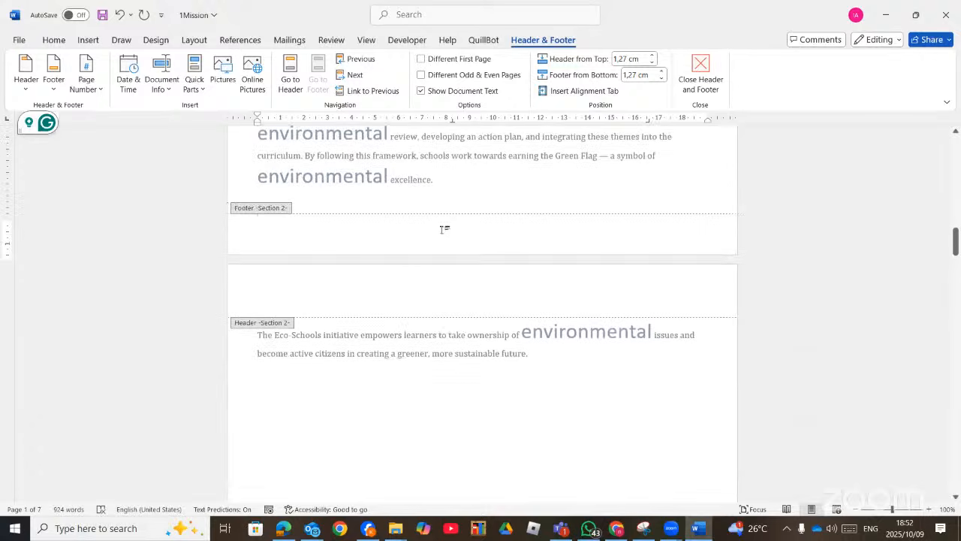
Step: Insert a Triangle 2 page number at the bottom of the page in the Section 2 footer
{"action": "left_click", "coordinate": [443, 232]}
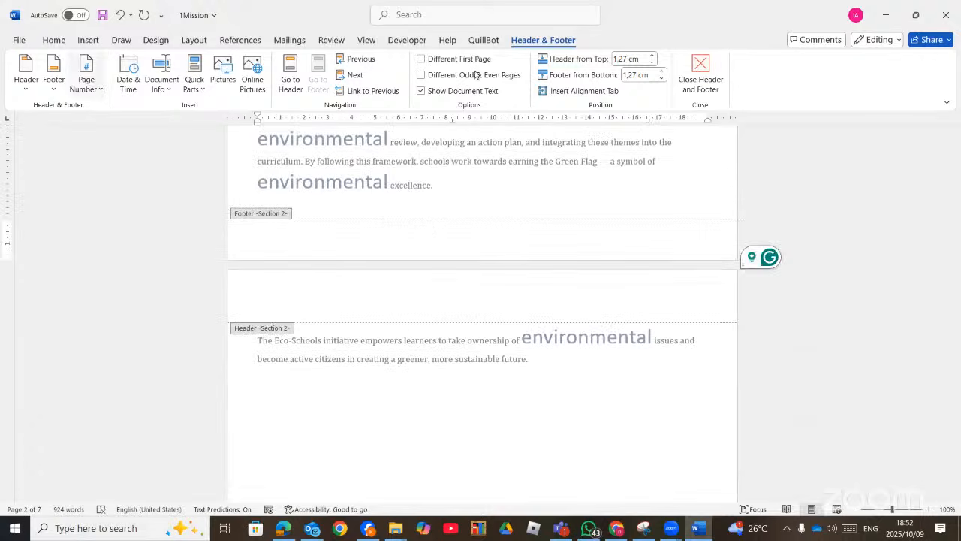
{"action": "left_click", "coordinate": [98, 89]}
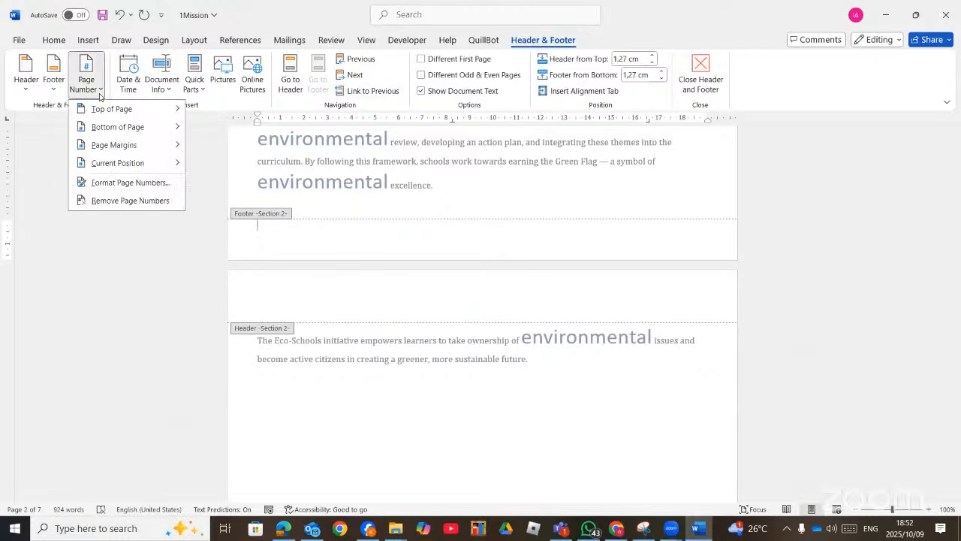
{"action": "mouse_move", "coordinate": [128, 134]}
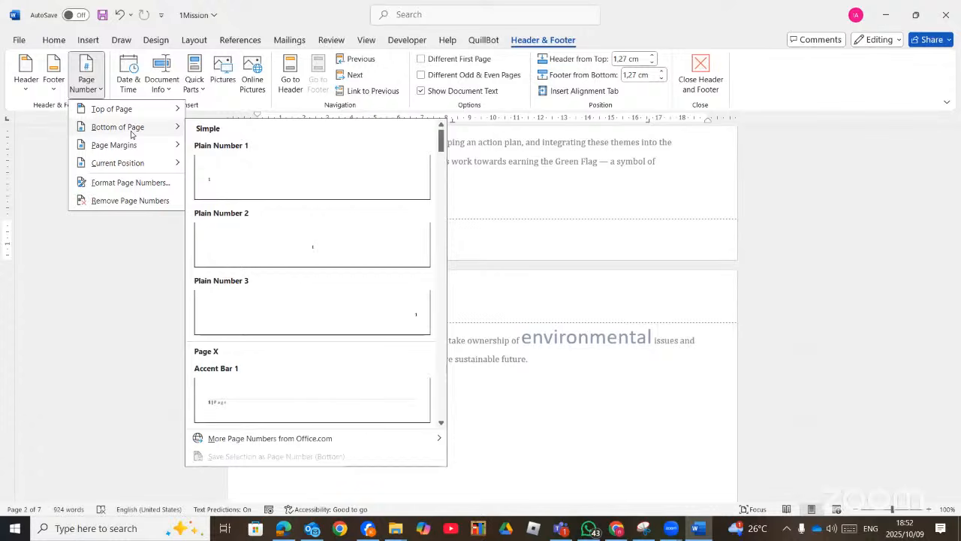
{"action": "scroll", "coordinate": [362, 318], "scroll_direction": "down", "scroll_amount": 5}
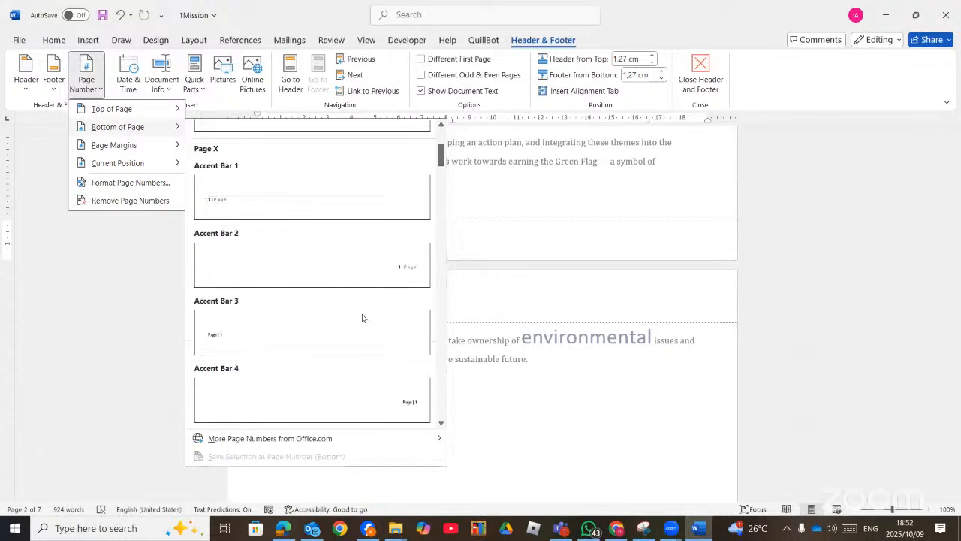
{"action": "scroll", "coordinate": [362, 318], "scroll_direction": "down", "scroll_amount": 6}
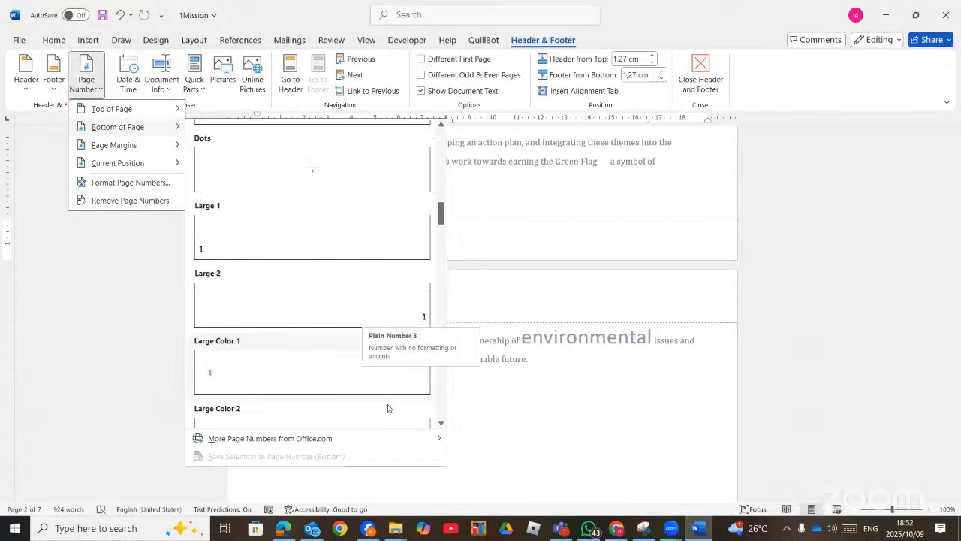
{"action": "scroll", "coordinate": [398, 304], "scroll_direction": "down", "scroll_amount": 6}
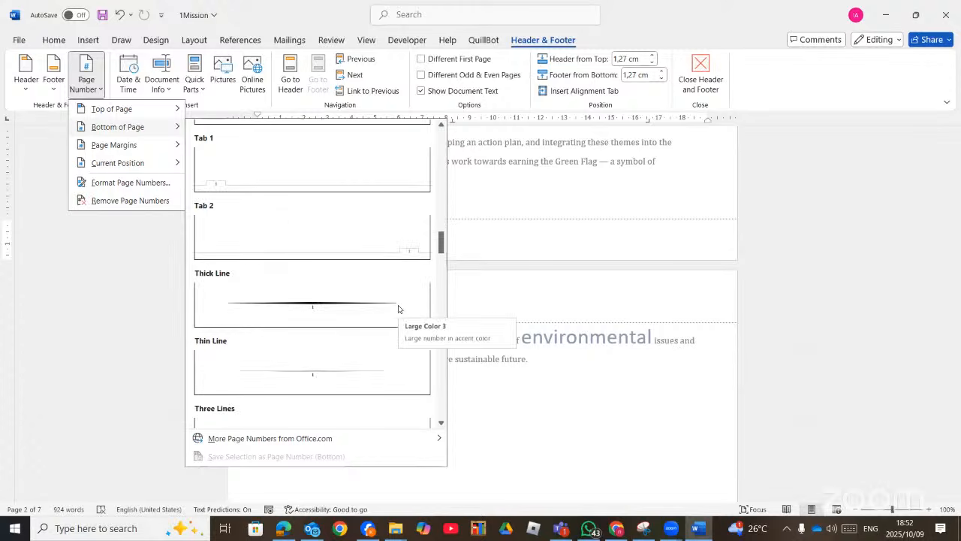
{"action": "scroll", "coordinate": [398, 307], "scroll_direction": "down", "scroll_amount": 5}
{"action": "scroll", "coordinate": [398, 309], "scroll_direction": "down", "scroll_amount": 3}
{"action": "scroll", "coordinate": [398, 309], "scroll_direction": "down", "scroll_amount": 10}
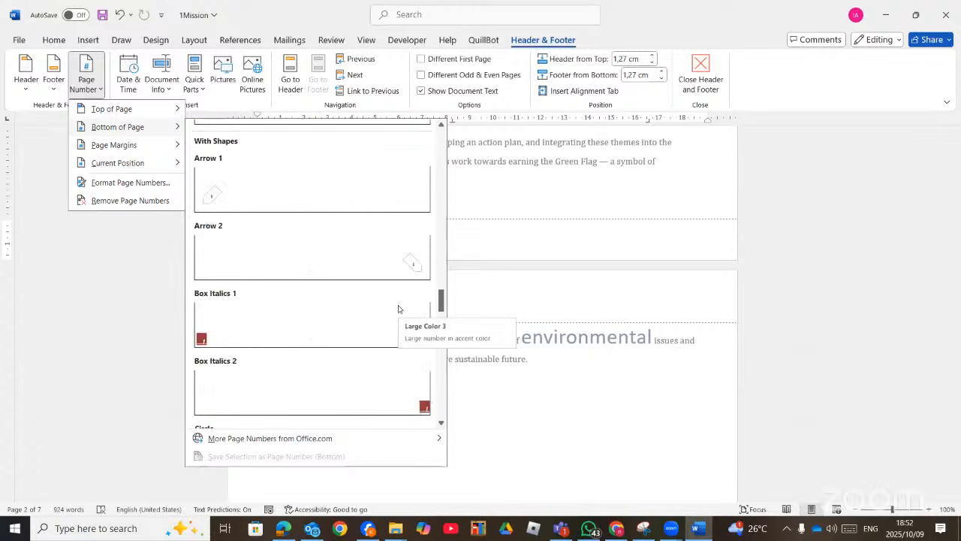
{"action": "scroll", "coordinate": [399, 308], "scroll_direction": "down", "scroll_amount": 5}
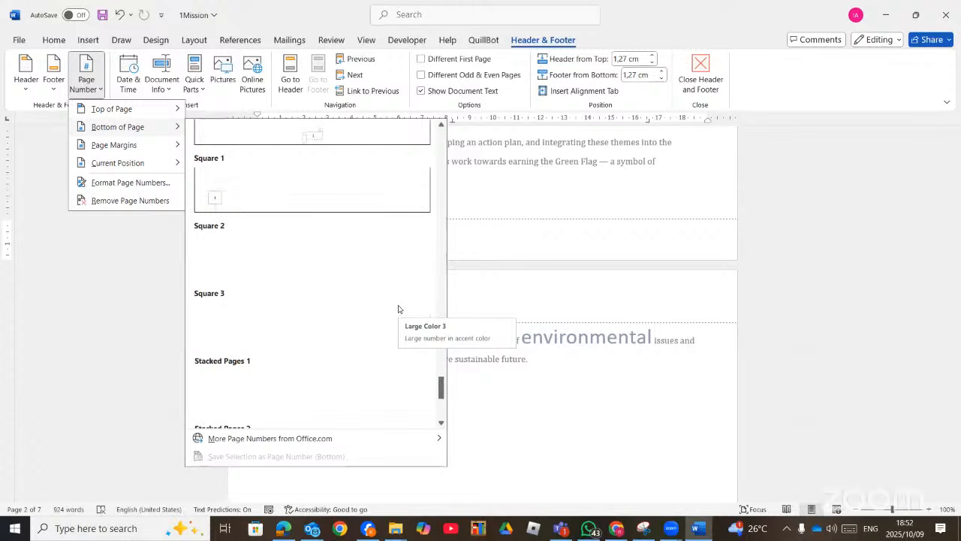
{"action": "scroll", "coordinate": [398, 309], "scroll_direction": "down", "scroll_amount": 4}
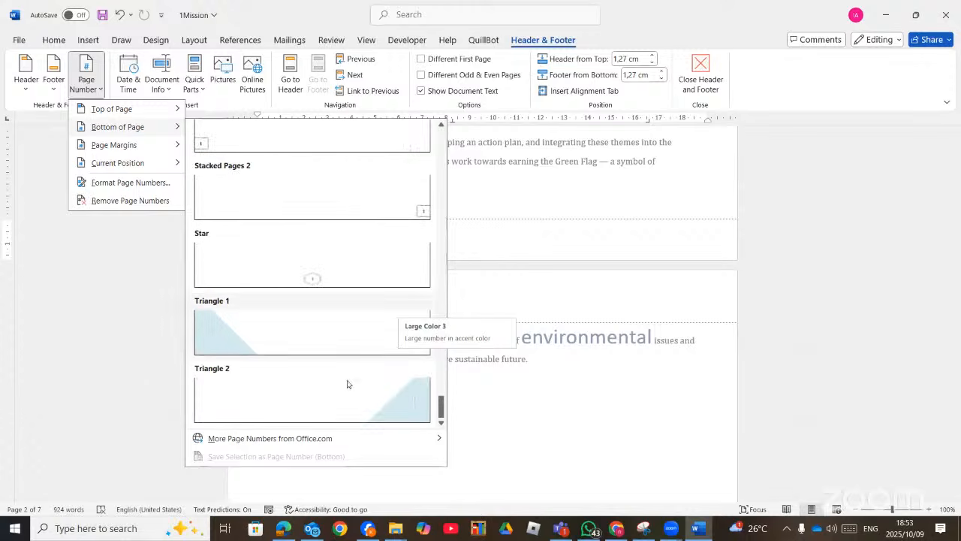
{"action": "left_click", "coordinate": [404, 403]}
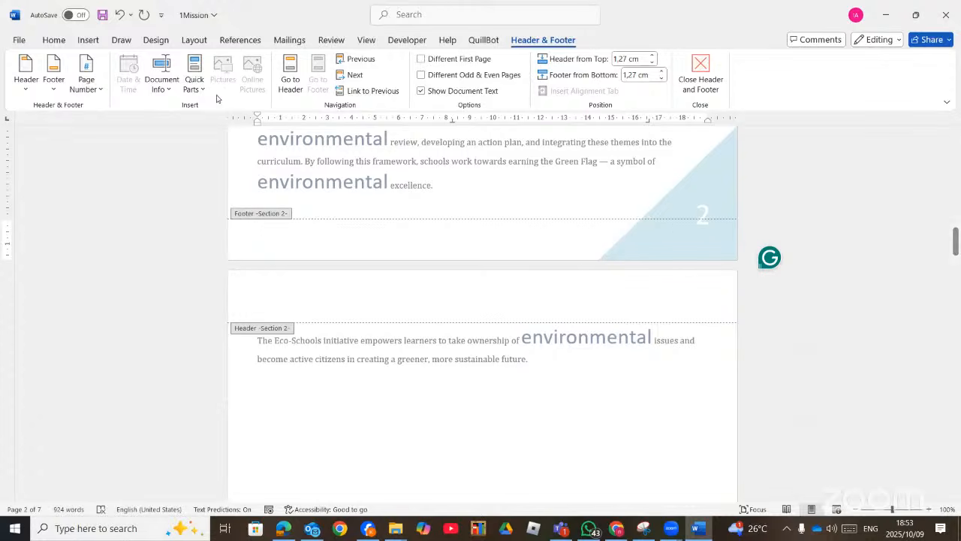
Step: Set the Section 2 page numbering to start at 1, keeping the 1, 2, 3 number format
{"action": "left_click", "coordinate": [98, 92]}
{"action": "left_click", "coordinate": [117, 184]}
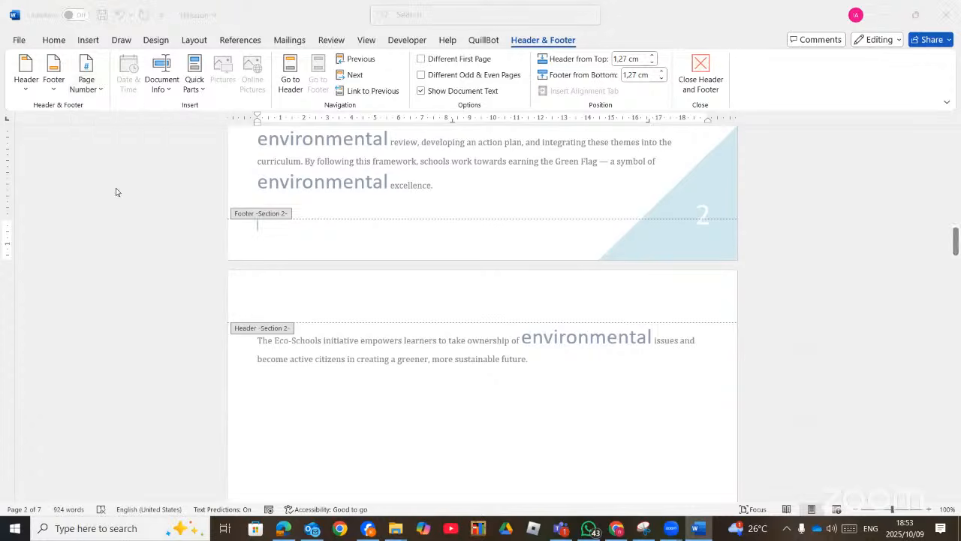
{"action": "left_click", "coordinate": [496, 297]}
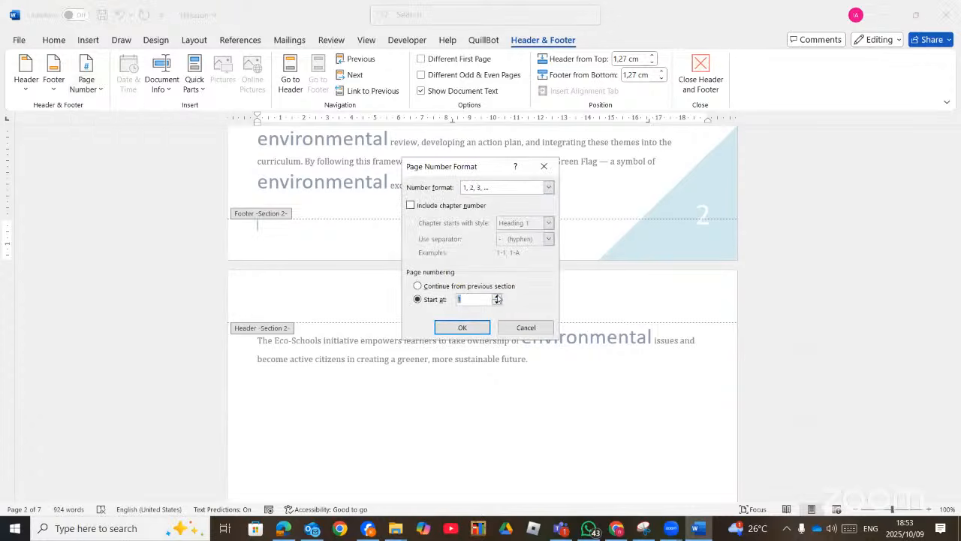
{"action": "left_click", "coordinate": [465, 327]}
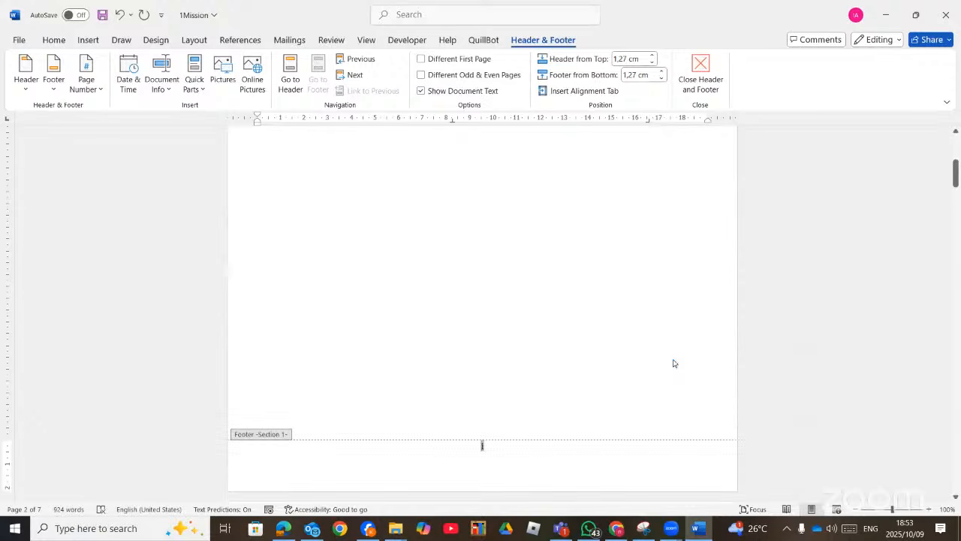
Step: Compare the page numbers in the Section 1 and Section 2 footers
{"action": "scroll", "coordinate": [674, 360], "scroll_direction": "down", "scroll_amount": 10}
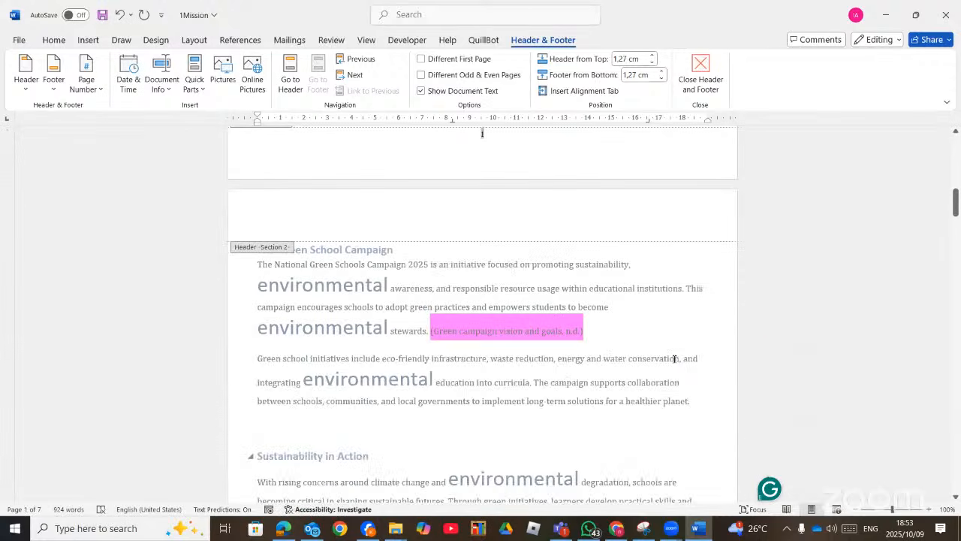
{"action": "scroll", "coordinate": [674, 363], "scroll_direction": "down", "scroll_amount": 5}
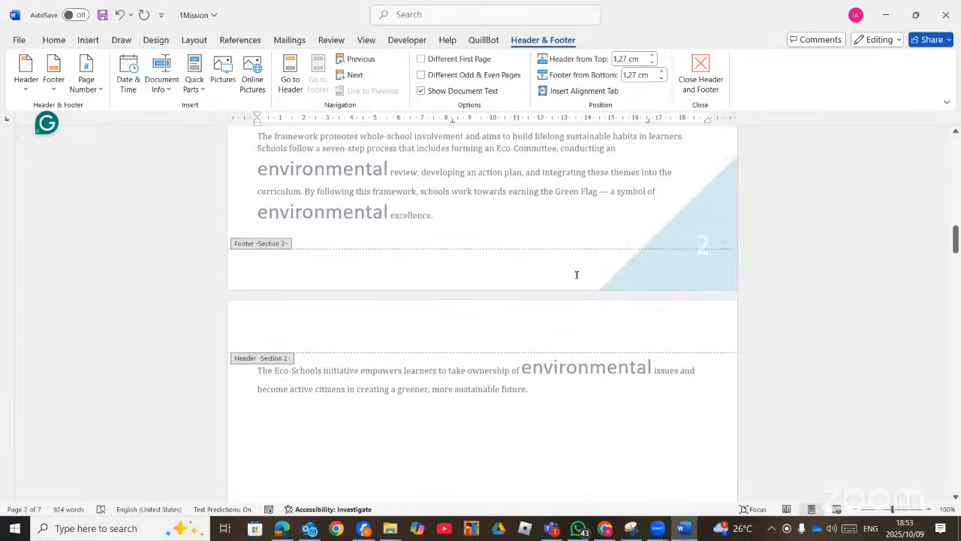
{"action": "scroll", "coordinate": [701, 262], "scroll_direction": "up", "scroll_amount": 10}
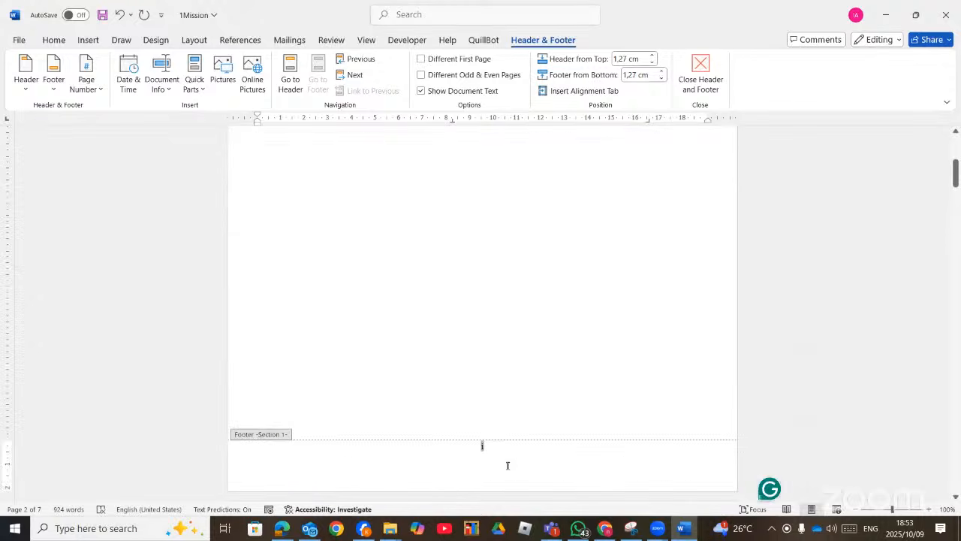
{"action": "scroll", "coordinate": [508, 460], "scroll_direction": "down", "scroll_amount": 10}
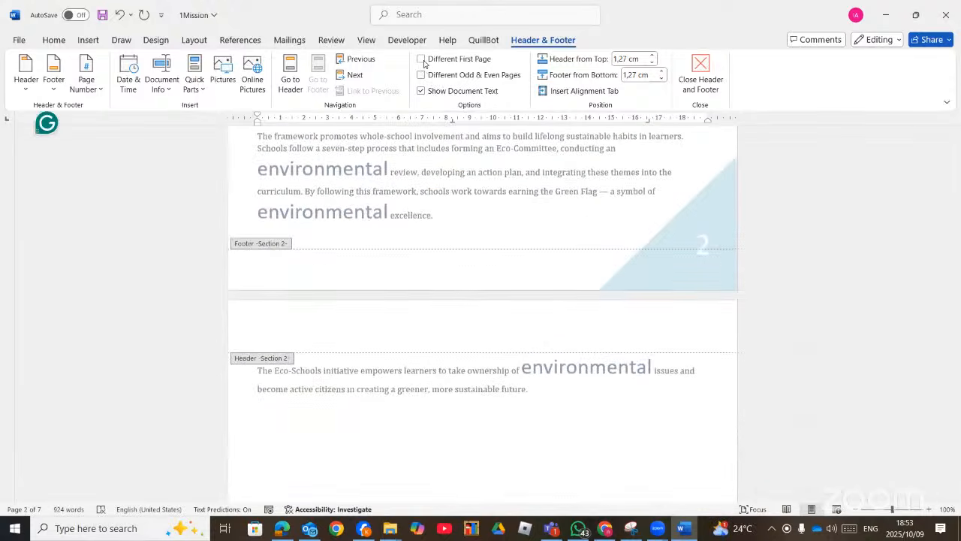
Step: Try a different first page for Section 1 and check its effect on the footers of both sections
{"action": "scroll", "coordinate": [616, 348], "scroll_direction": "up", "scroll_amount": 10}
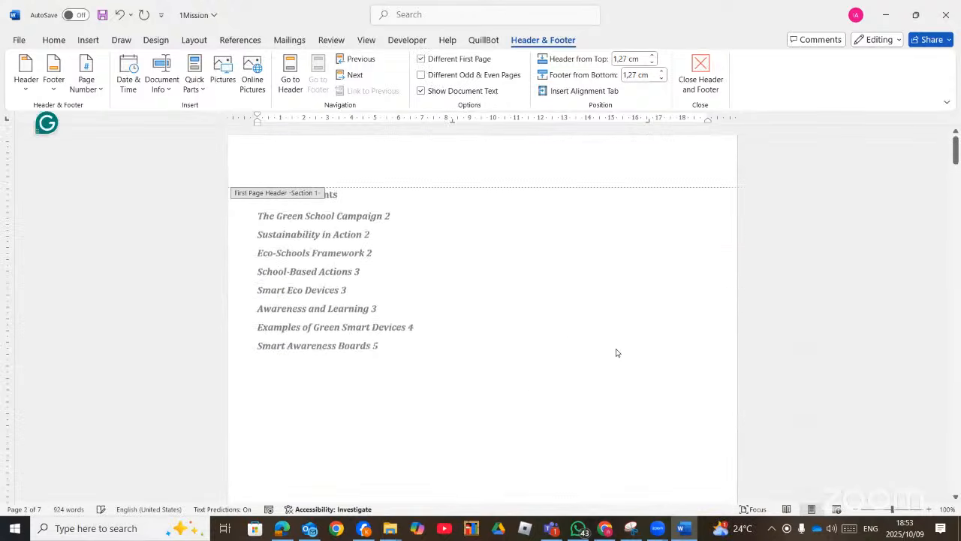
{"action": "scroll", "coordinate": [609, 373], "scroll_direction": "down", "scroll_amount": 10}
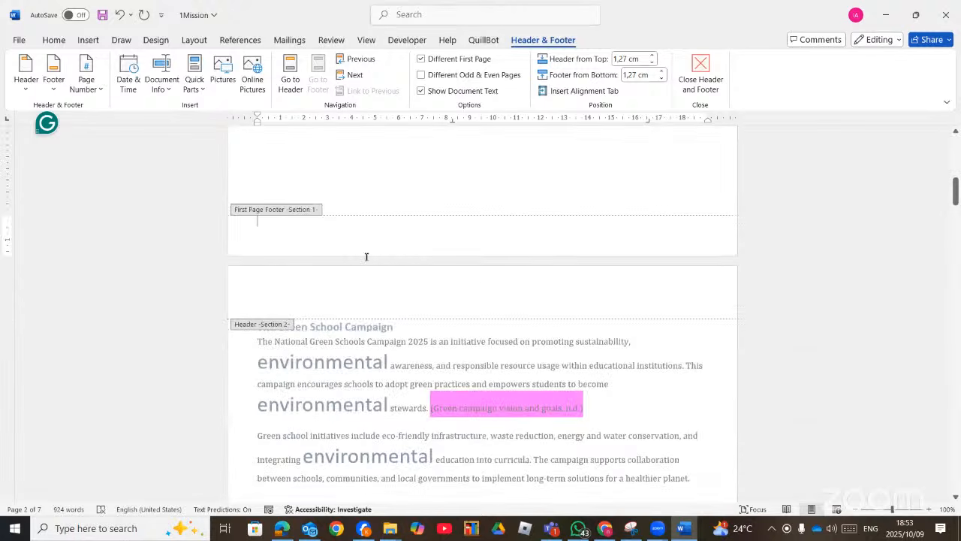
{"action": "scroll", "coordinate": [502, 290], "scroll_direction": "down", "scroll_amount": 10}
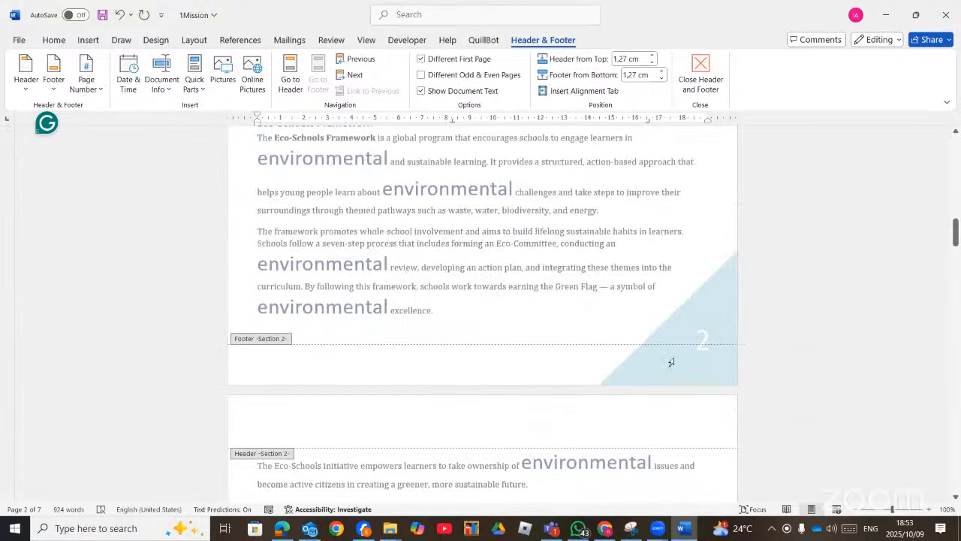
{"action": "left_click", "coordinate": [673, 363]}
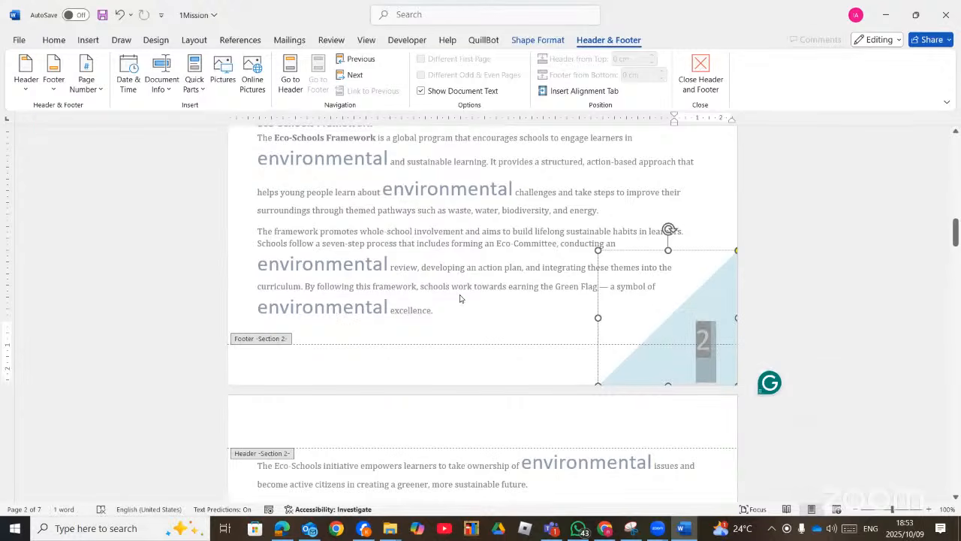
Step: Leave header and footer editing and check the page numbers from the table of contents page through the first Section 2 page
{"action": "double_click", "coordinate": [521, 331]}
{"action": "scroll", "coordinate": [638, 406], "scroll_direction": "up", "scroll_amount": 7}
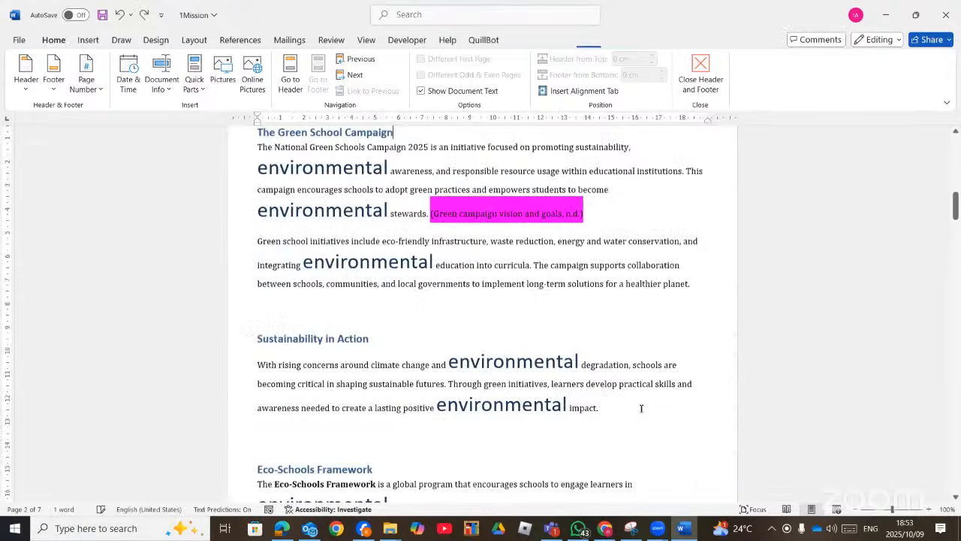
{"action": "scroll", "coordinate": [638, 408], "scroll_direction": "up", "scroll_amount": 11}
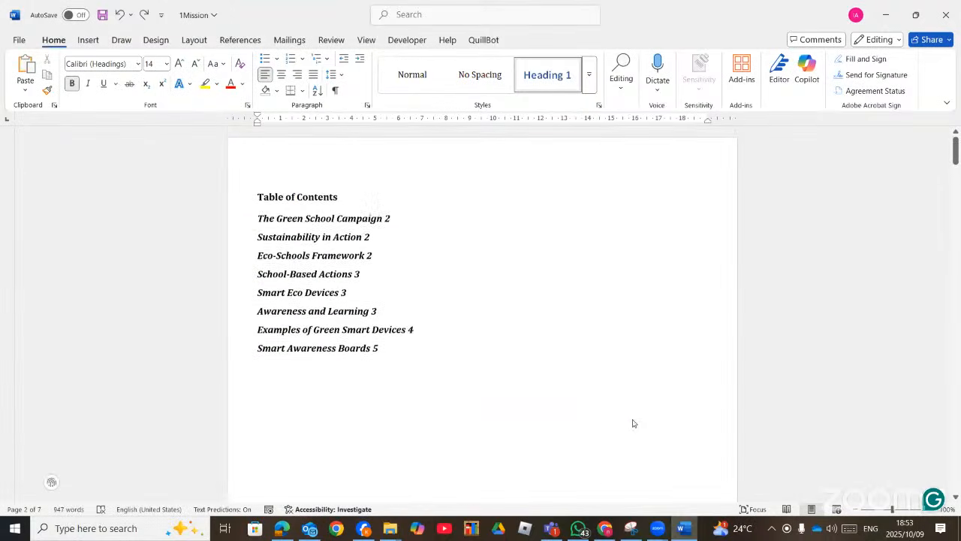
{"action": "scroll", "coordinate": [633, 420], "scroll_direction": "down", "scroll_amount": 8}
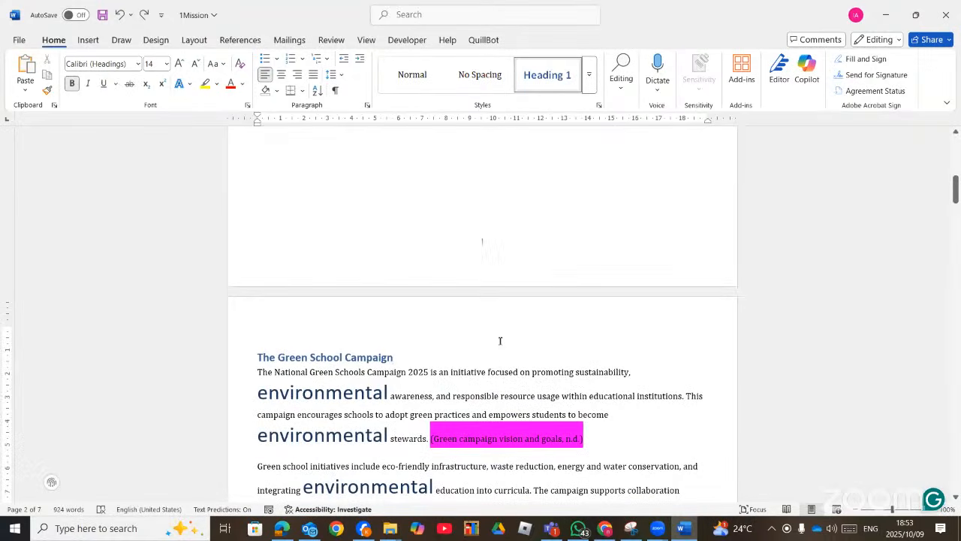
{"action": "scroll", "coordinate": [526, 394], "scroll_direction": "down", "scroll_amount": 7}
{"action": "scroll", "coordinate": [526, 394], "scroll_direction": "down", "scroll_amount": 8}
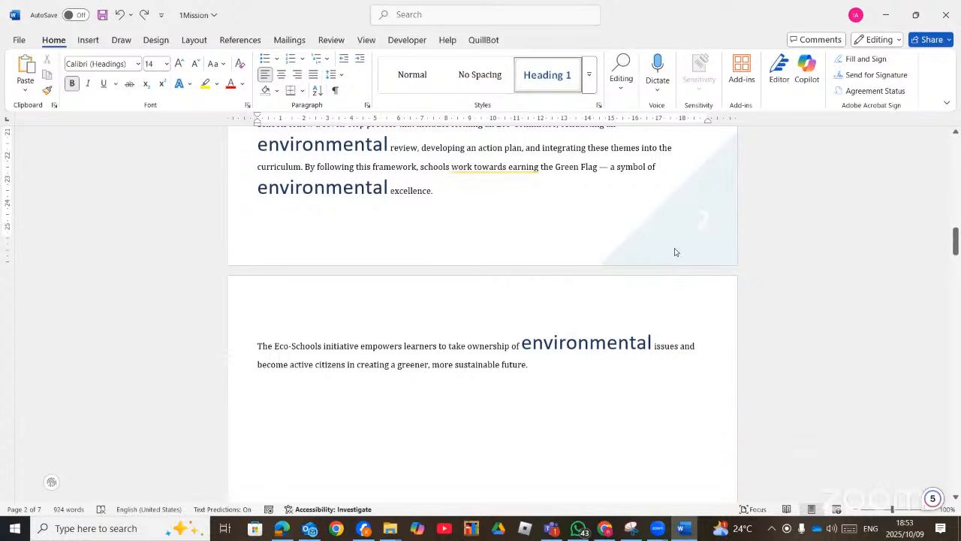
Step: Reopen the Section 2 footer and apply the 1, 2, 3 number format with page numbering starting at 1
{"action": "left_click", "coordinate": [652, 240]}
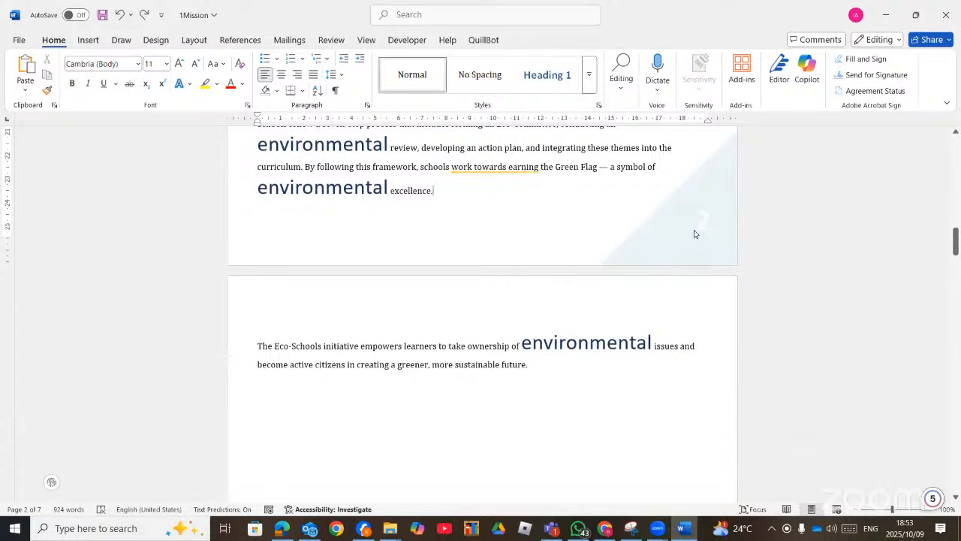
{"action": "double_click", "coordinate": [519, 219]}
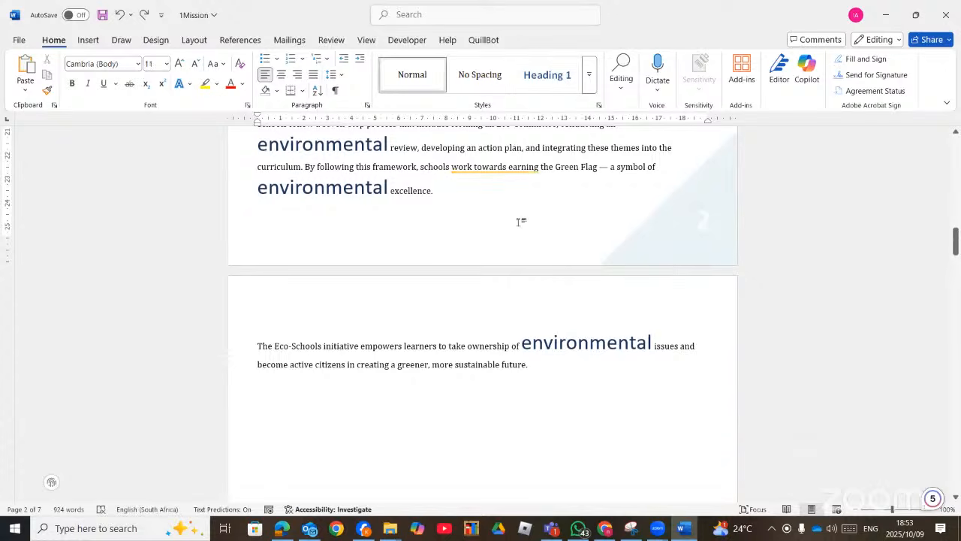
{"action": "double_click", "coordinate": [602, 249]}
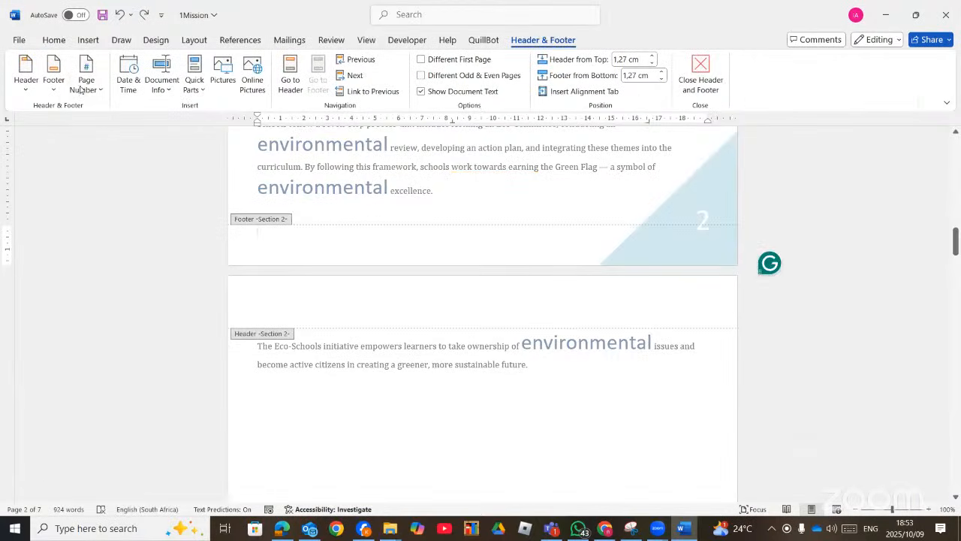
{"action": "left_click", "coordinate": [98, 89]}
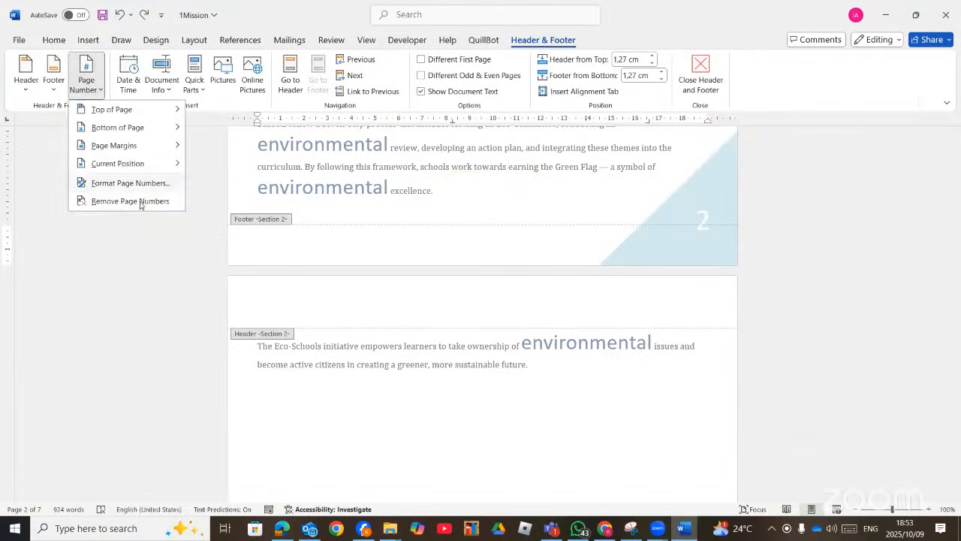
{"action": "left_click", "coordinate": [130, 183]}
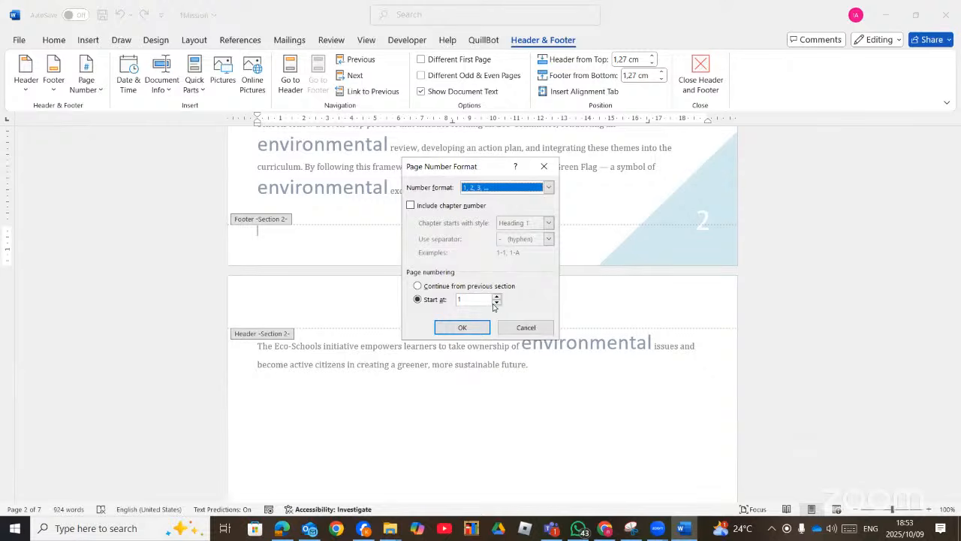
{"action": "left_click", "coordinate": [462, 328]}
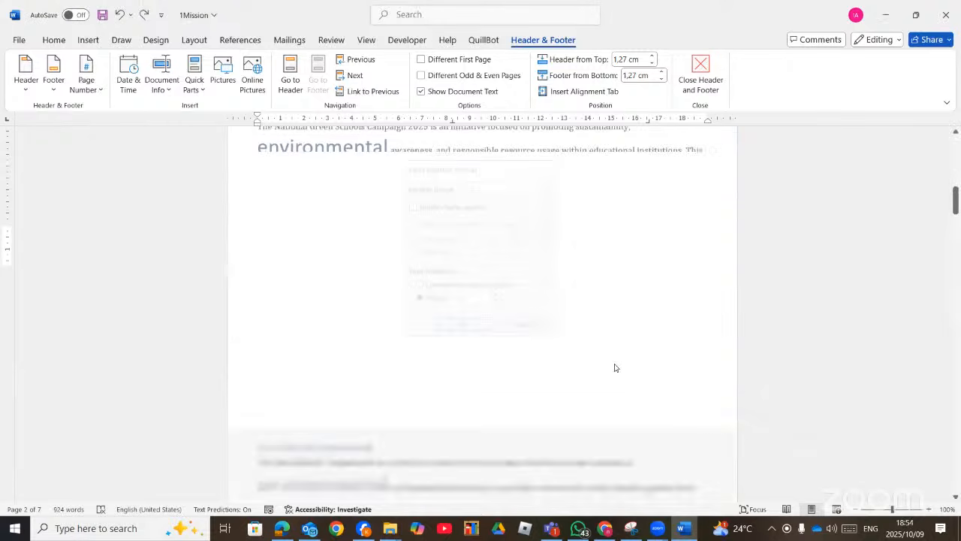
Step: Check the Section 2 footer's triangle page number against the Roman numeral in the Section 1 footer
{"action": "scroll", "coordinate": [682, 257], "scroll_direction": "down", "scroll_amount": 4}
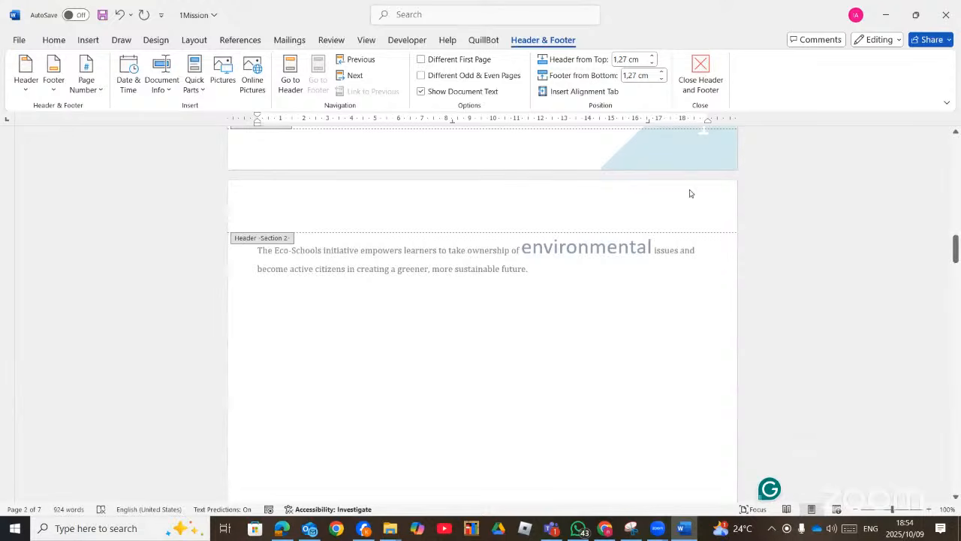
{"action": "scroll", "coordinate": [676, 189], "scroll_direction": "up", "scroll_amount": 2}
{"action": "scroll", "coordinate": [661, 189], "scroll_direction": "up", "scroll_amount": 20}
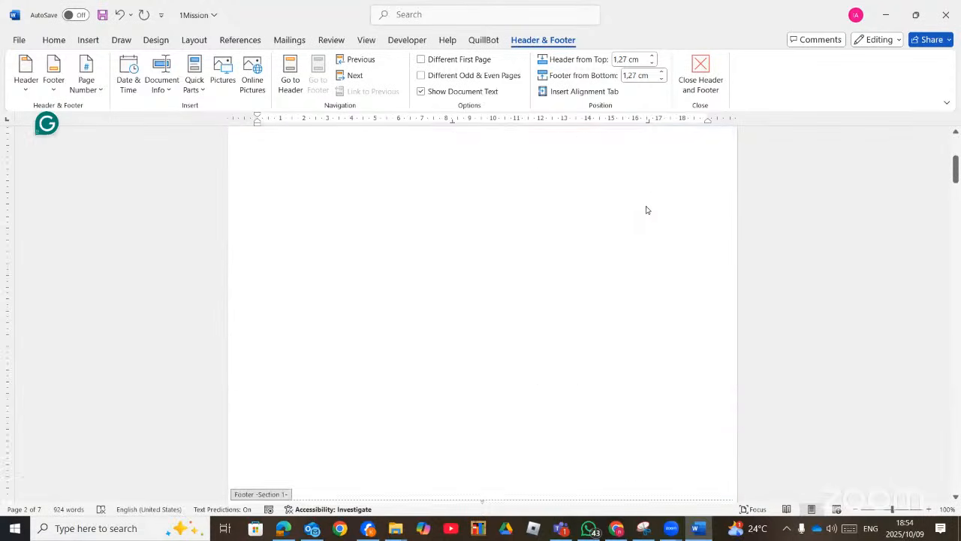
{"action": "scroll", "coordinate": [642, 216], "scroll_direction": "down", "scroll_amount": 4}
{"action": "scroll", "coordinate": [638, 218], "scroll_direction": "down", "scroll_amount": 4}
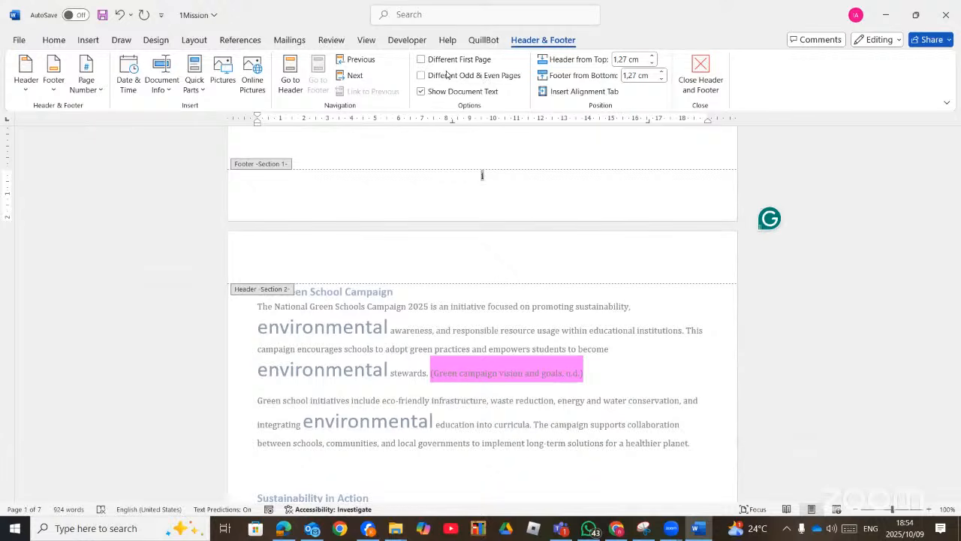
{"action": "scroll", "coordinate": [549, 333], "scroll_direction": "down", "scroll_amount": 16}
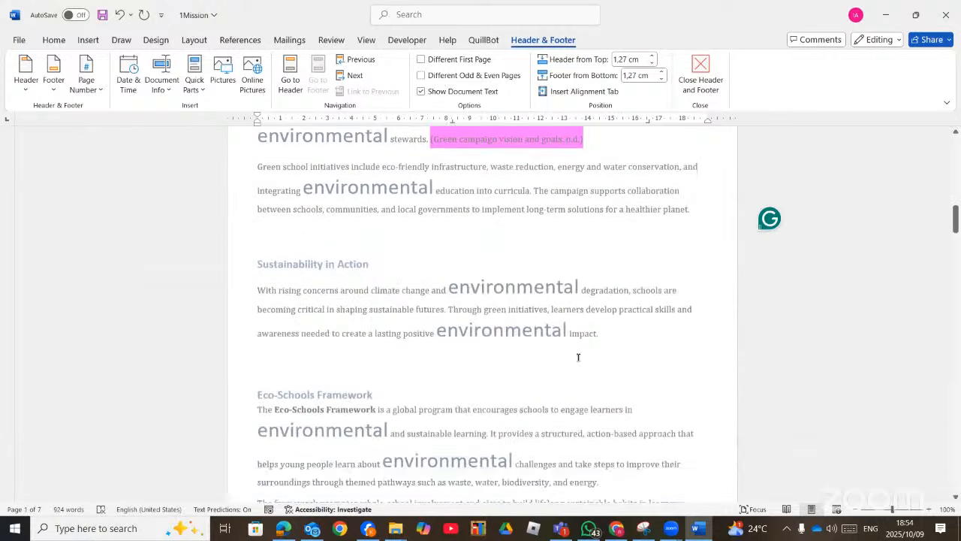
Step: Compare the page numbers in the Section 1 footer with those in the Section 2 footers
{"action": "scroll", "coordinate": [582, 361], "scroll_direction": "down", "scroll_amount": 16}
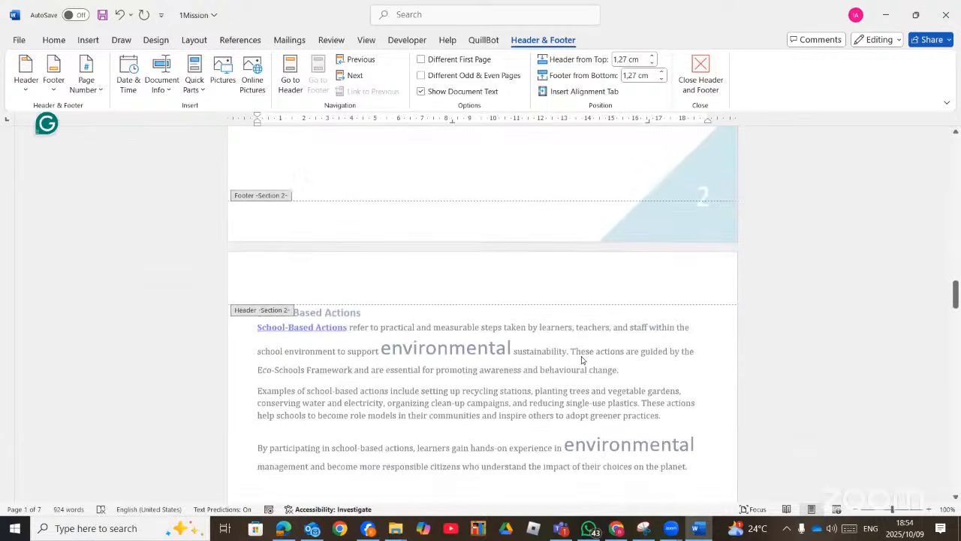
{"action": "scroll", "coordinate": [581, 354], "scroll_direction": "up", "scroll_amount": 10}
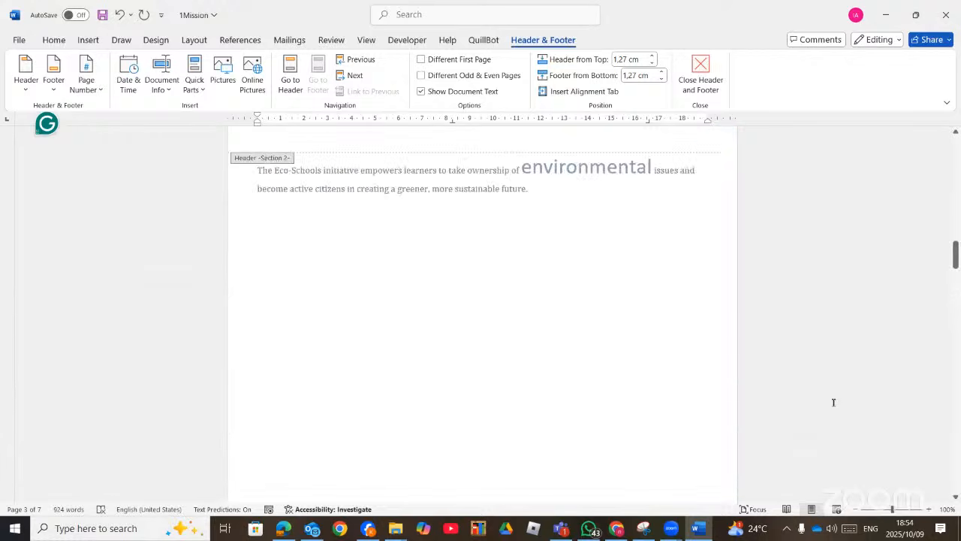
{"action": "scroll", "coordinate": [783, 399], "scroll_direction": "up", "scroll_amount": 7}
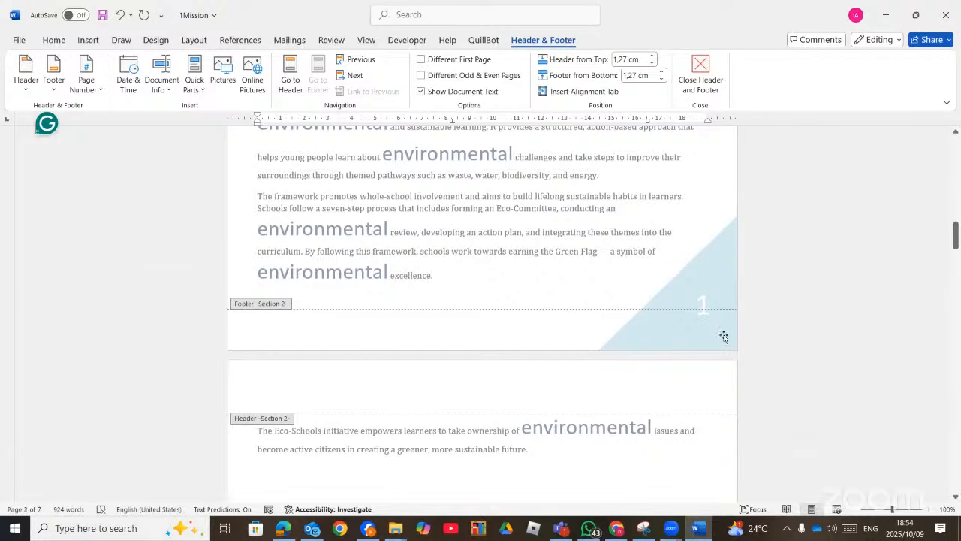
{"action": "scroll", "coordinate": [669, 352], "scroll_direction": "up", "scroll_amount": 18}
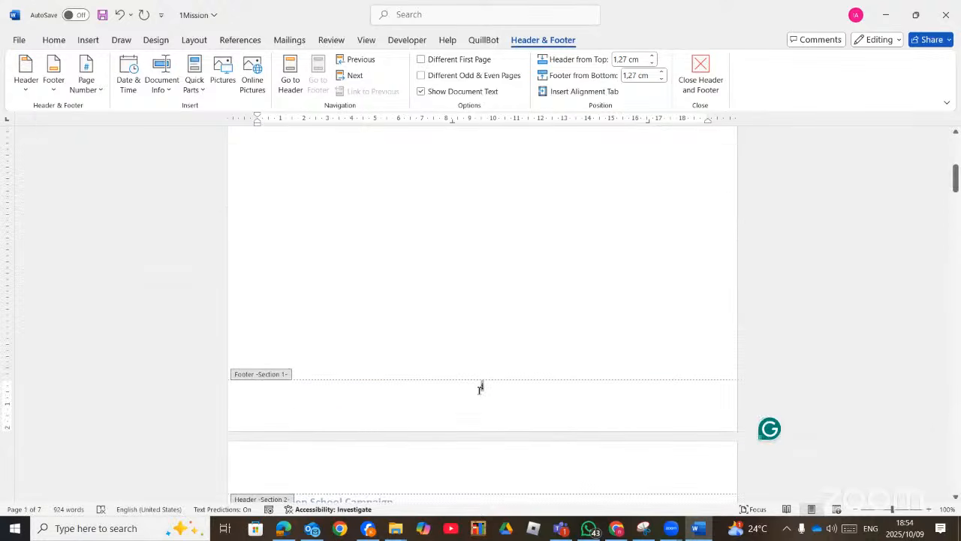
{"action": "scroll", "coordinate": [505, 405], "scroll_direction": "down", "scroll_amount": 18}
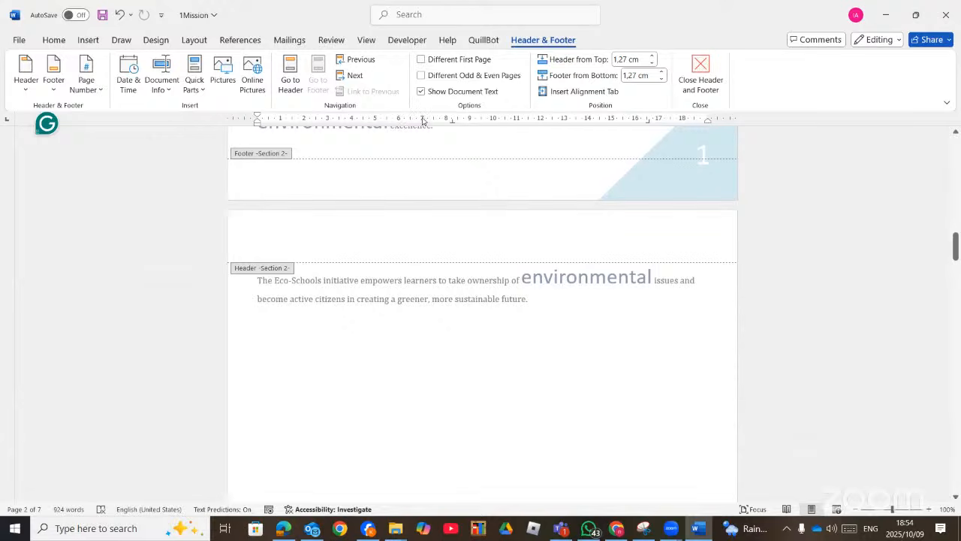
{"action": "scroll", "coordinate": [485, 157], "scroll_direction": "up", "scroll_amount": 1}
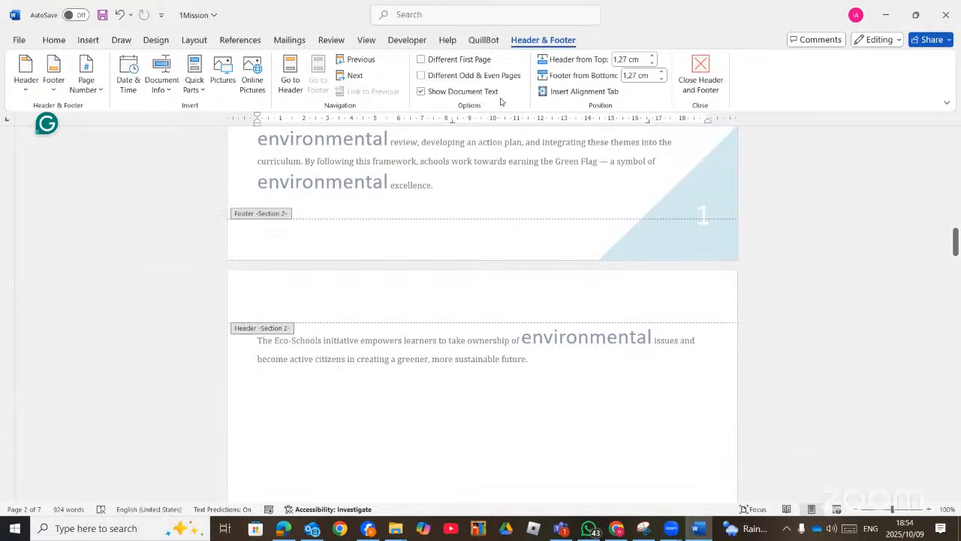
Step: Turn on different odd and even pages and place the cursor in Section 2's empty even-page footer
{"action": "left_click", "coordinate": [422, 76]}
{"action": "scroll", "coordinate": [567, 316], "scroll_direction": "down", "scroll_amount": 10}
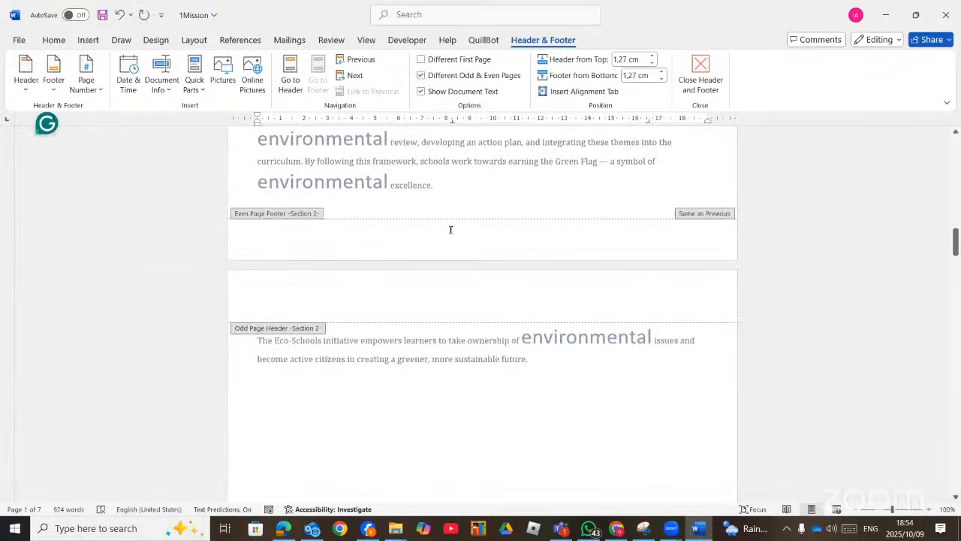
{"action": "left_click", "coordinate": [483, 233]}
{"action": "scroll", "coordinate": [543, 345], "scroll_direction": "down", "scroll_amount": 8}
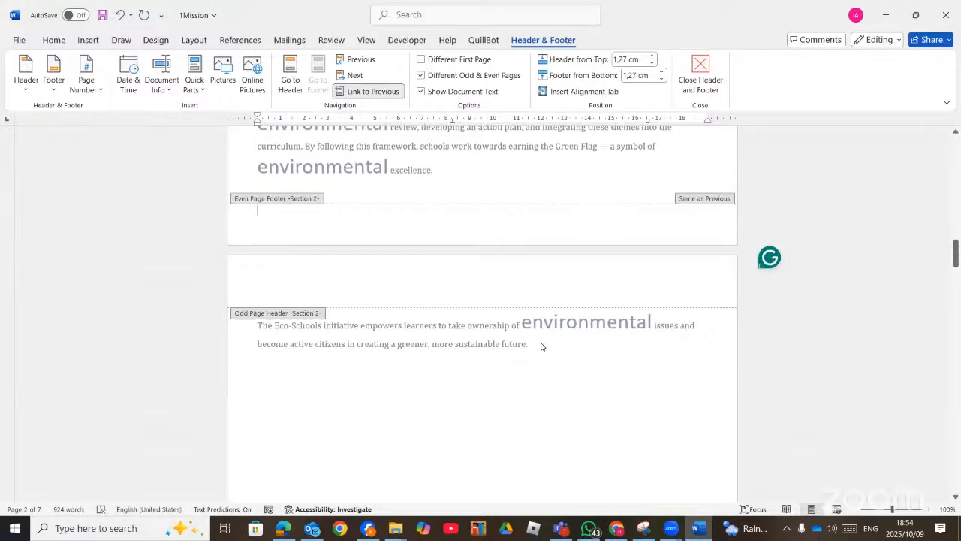
{"action": "scroll", "coordinate": [665, 273], "scroll_direction": "down", "scroll_amount": 3}
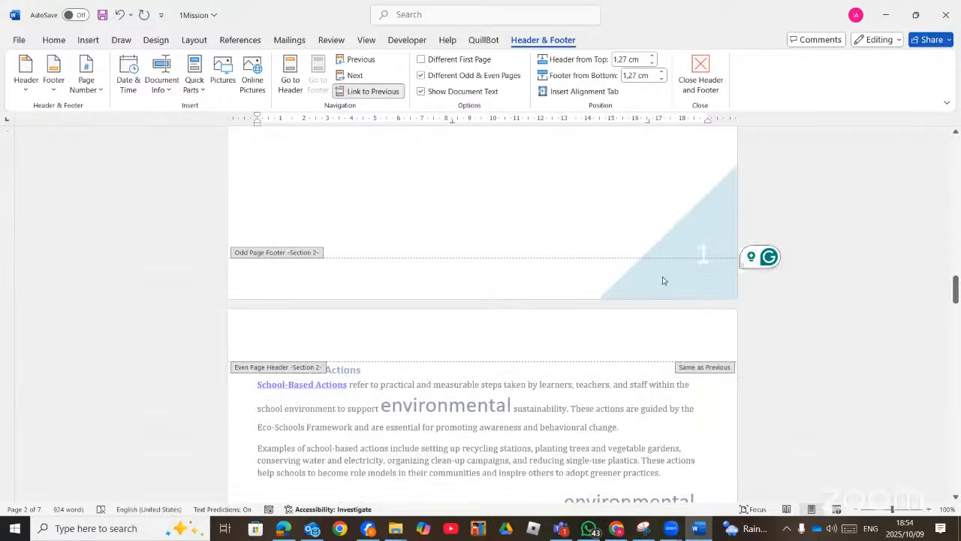
{"action": "scroll", "coordinate": [656, 293], "scroll_direction": "up", "scroll_amount": 10}
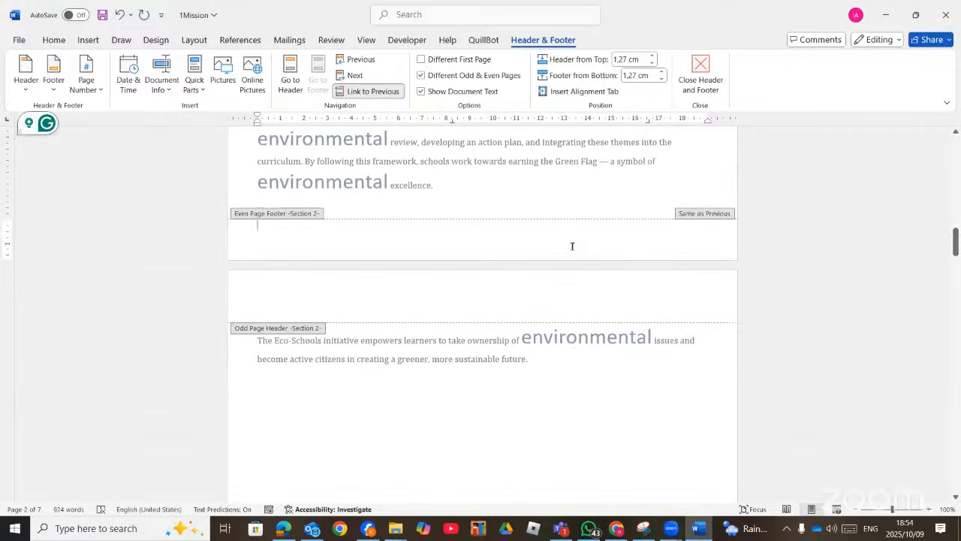
Step: Insert a Triangle 1 page number at the bottom of Section 2's even pages
{"action": "left_click", "coordinate": [98, 94]}
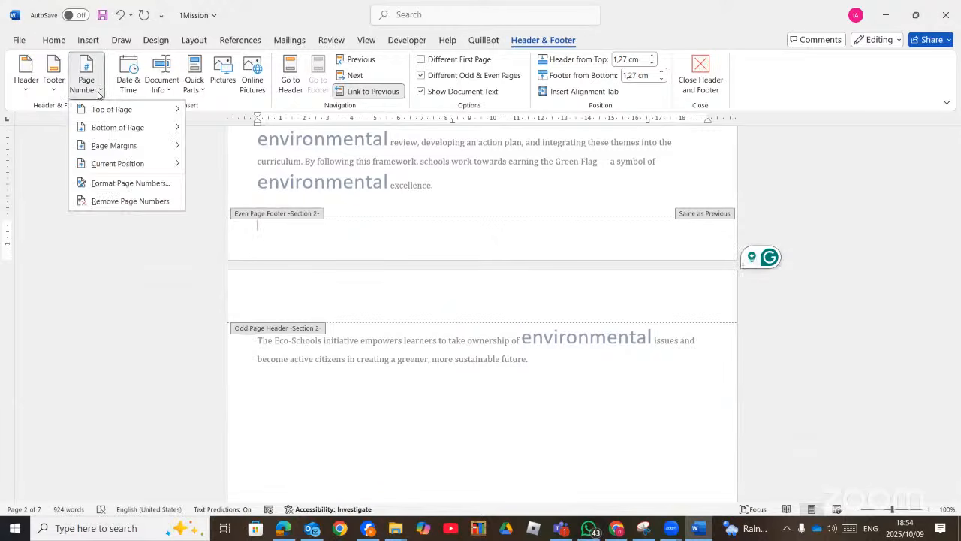
{"action": "mouse_move", "coordinate": [132, 127]}
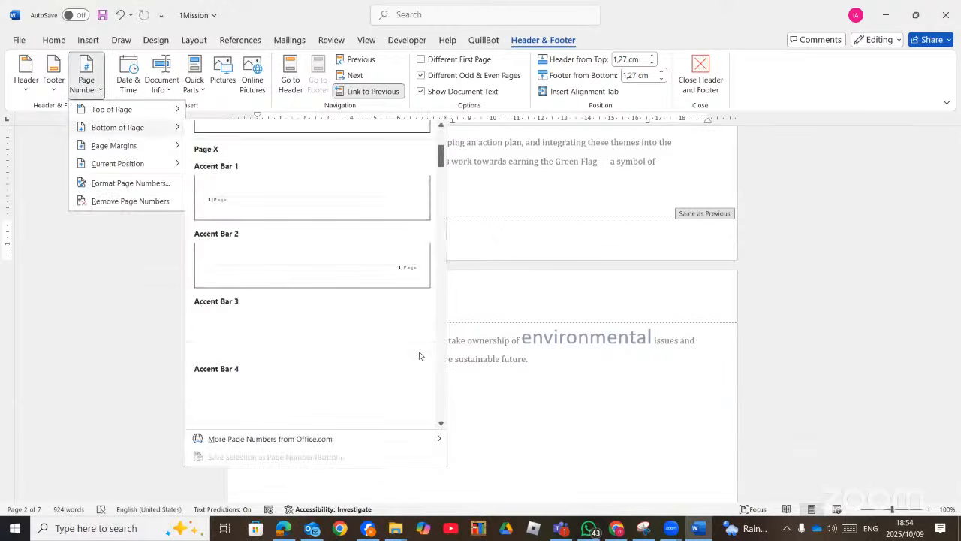
{"action": "scroll", "coordinate": [419, 356], "scroll_direction": "down", "scroll_amount": 15}
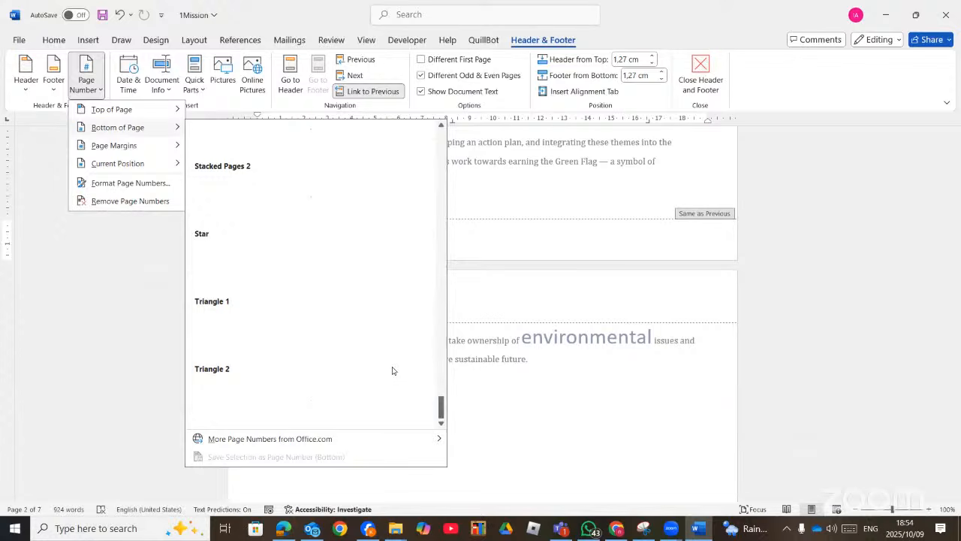
{"action": "left_click", "coordinate": [386, 342]}
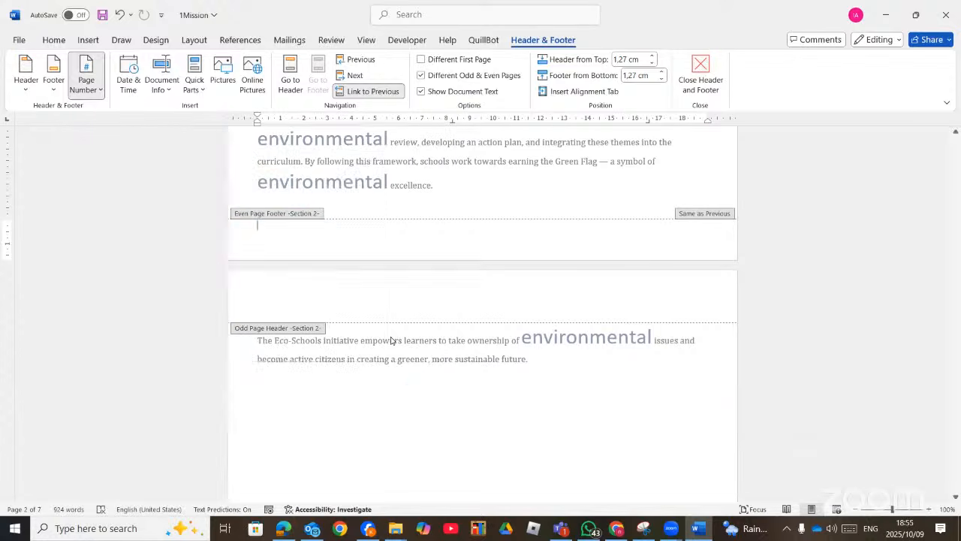
Step: Check the triangle page numbers in the odd and even footers from Section 2 through the last page
{"action": "scroll", "coordinate": [431, 384], "scroll_direction": "down", "scroll_amount": 10}
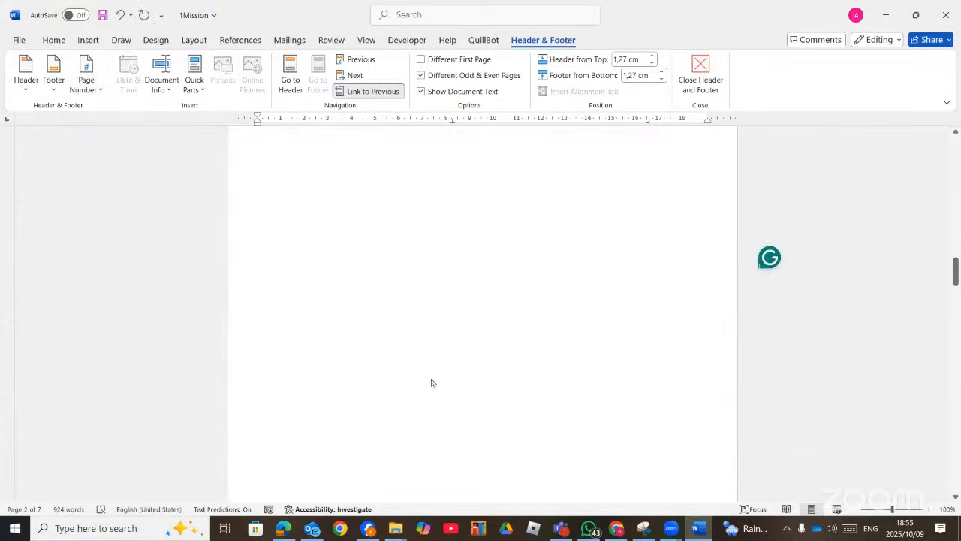
{"action": "left_click", "coordinate": [659, 247]}
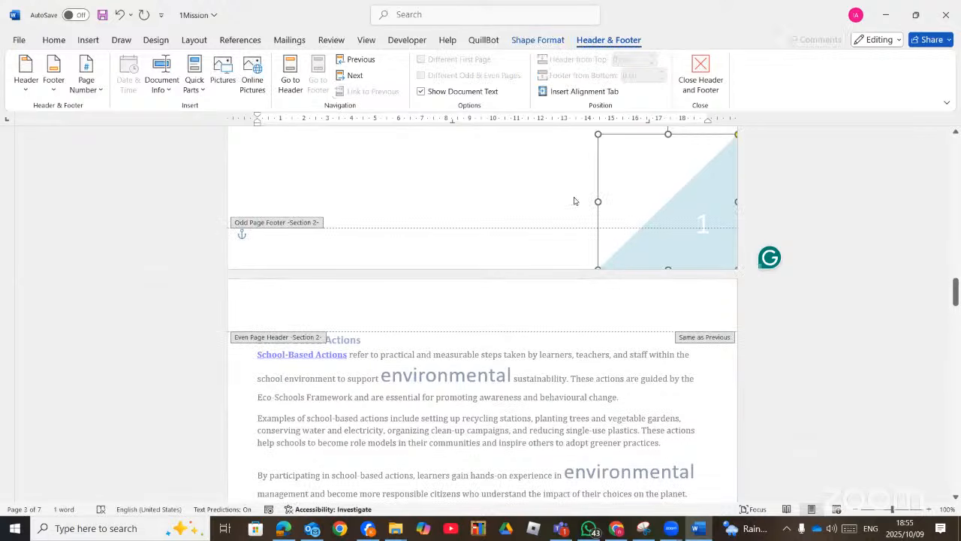
{"action": "left_click", "coordinate": [471, 250]}
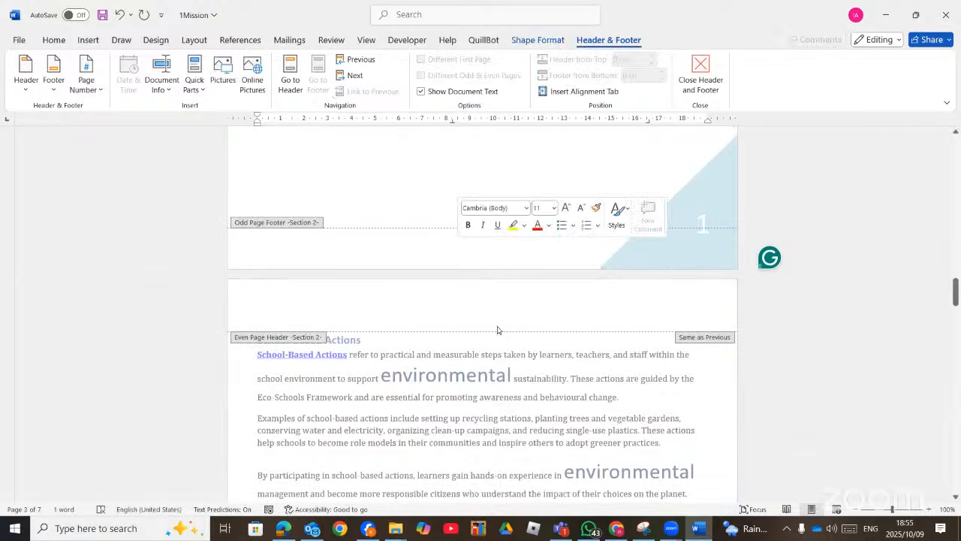
{"action": "scroll", "coordinate": [497, 331], "scroll_direction": "down", "scroll_amount": 5}
{"action": "scroll", "coordinate": [497, 347], "scroll_direction": "down", "scroll_amount": 3}
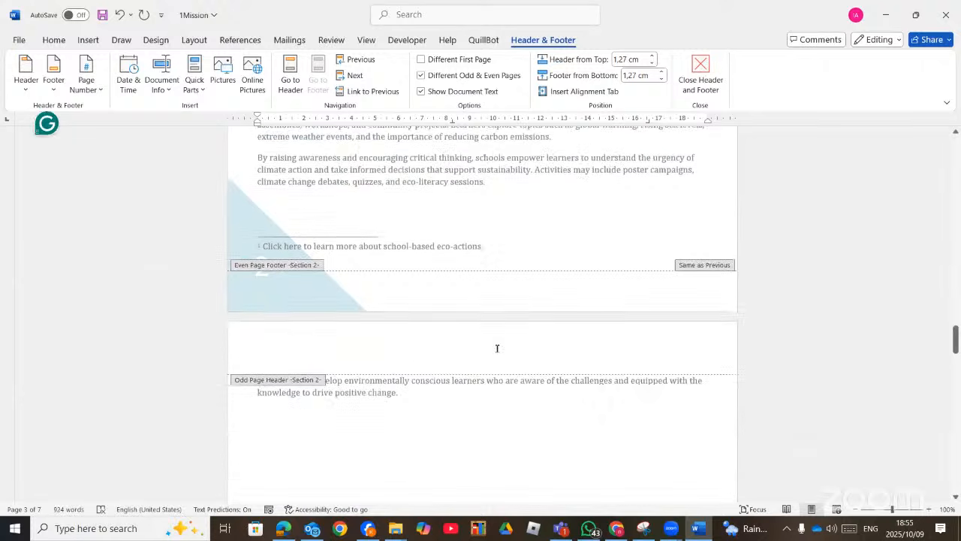
{"action": "scroll", "coordinate": [496, 348], "scroll_direction": "down", "scroll_amount": 7}
{"action": "scroll", "coordinate": [494, 355], "scroll_direction": "down", "scroll_amount": 5}
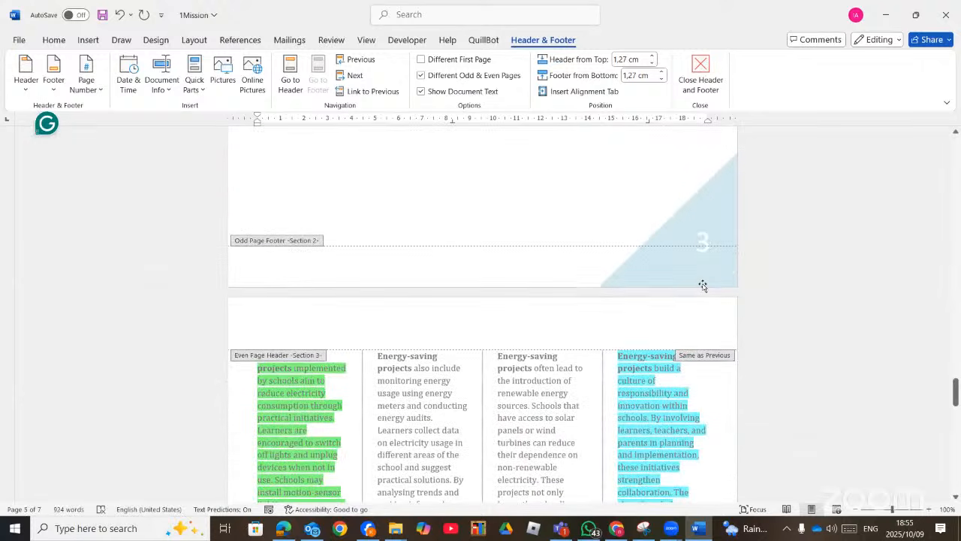
{"action": "scroll", "coordinate": [676, 315], "scroll_direction": "down", "scroll_amount": 5}
{"action": "scroll", "coordinate": [670, 323], "scroll_direction": "down", "scroll_amount": 7}
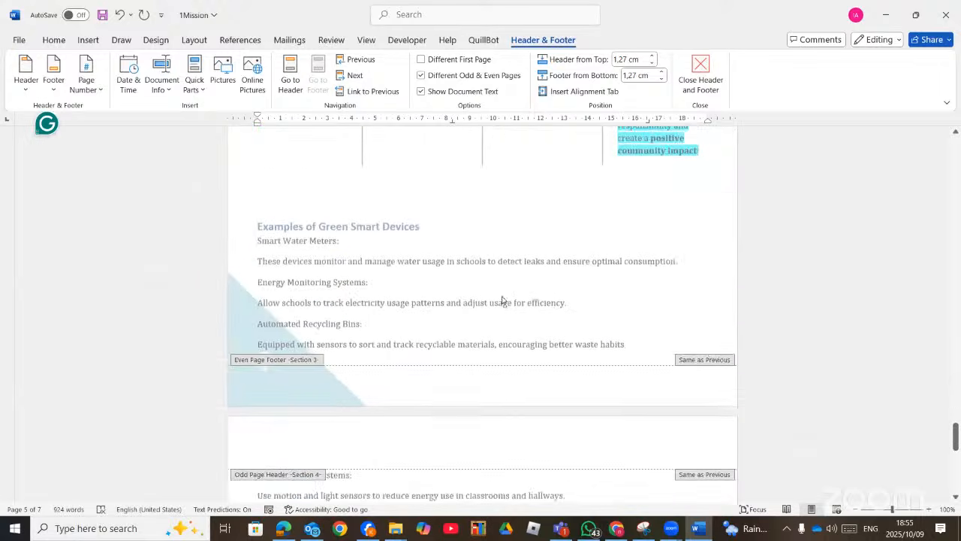
{"action": "scroll", "coordinate": [343, 378], "scroll_direction": "down", "scroll_amount": 2}
{"action": "scroll", "coordinate": [363, 377], "scroll_direction": "down", "scroll_amount": 8}
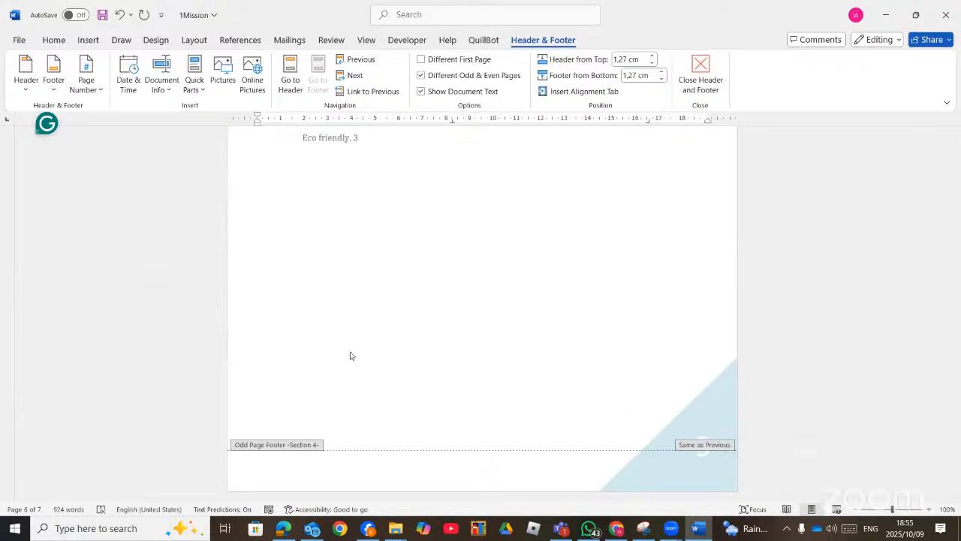
Step: Switch to the exam PDF to read question 1.10, return to 1Mission in Word and leave header and footer editing
{"action": "left_click", "coordinate": [282, 528]}
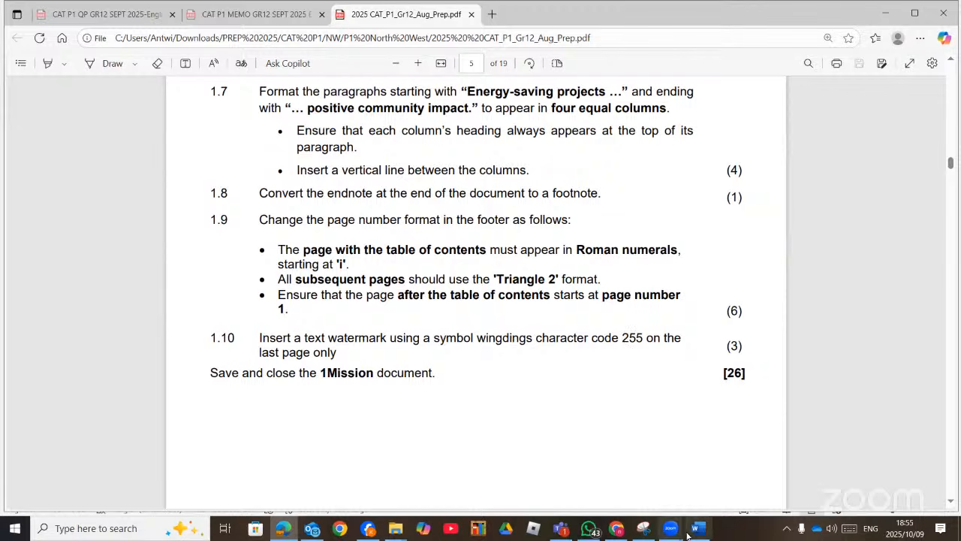
{"action": "key", "text": "alt+Tab"}
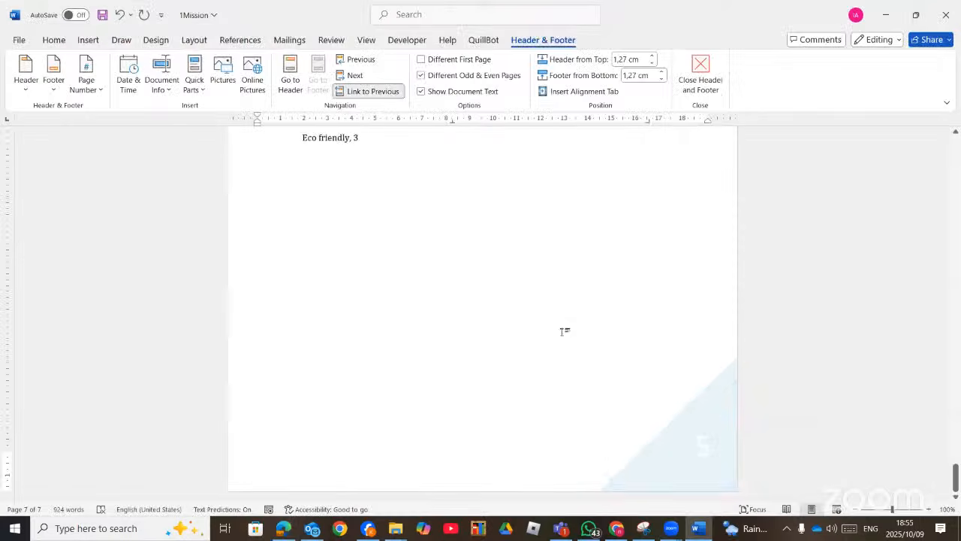
{"action": "double_click", "coordinate": [562, 332]}
{"action": "scroll", "coordinate": [563, 331], "scroll_direction": "up", "scroll_amount": 5}
{"action": "scroll", "coordinate": [563, 336], "scroll_direction": "up", "scroll_amount": 3}
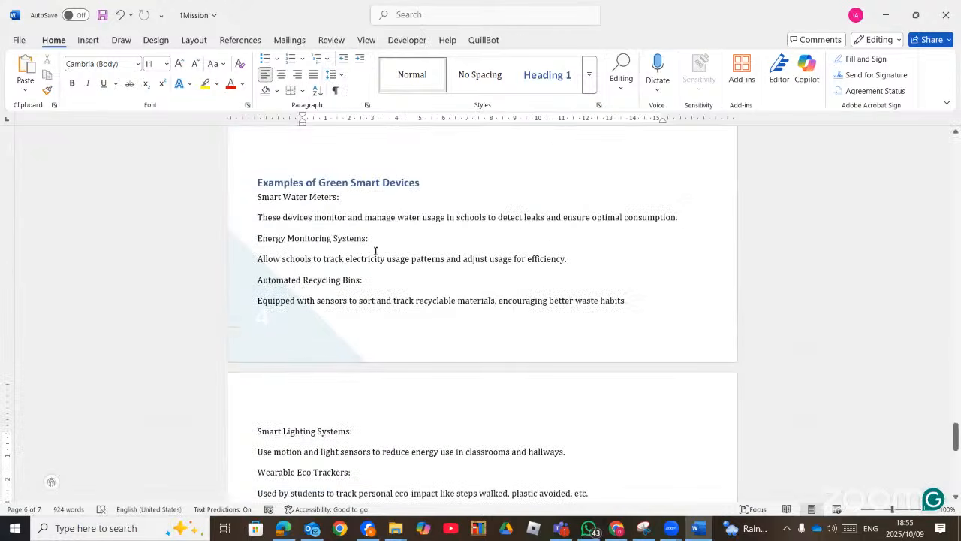
Step: Add an empty line above the INDEX heading on the last page and insert Wingdings symbol 255 there
{"action": "scroll", "coordinate": [429, 310], "scroll_direction": "down", "scroll_amount": 3}
{"action": "scroll", "coordinate": [430, 310], "scroll_direction": "down", "scroll_amount": 5}
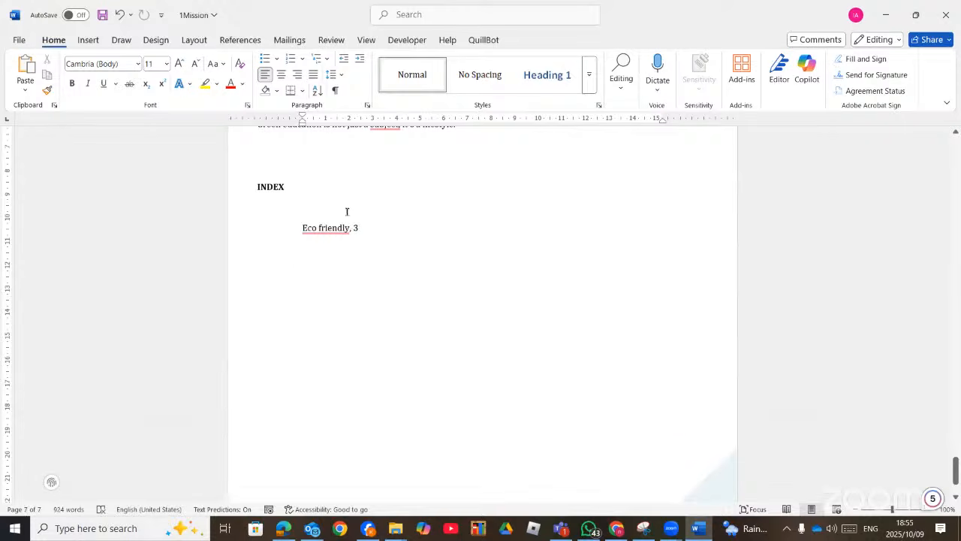
{"action": "left_click", "coordinate": [344, 164]}
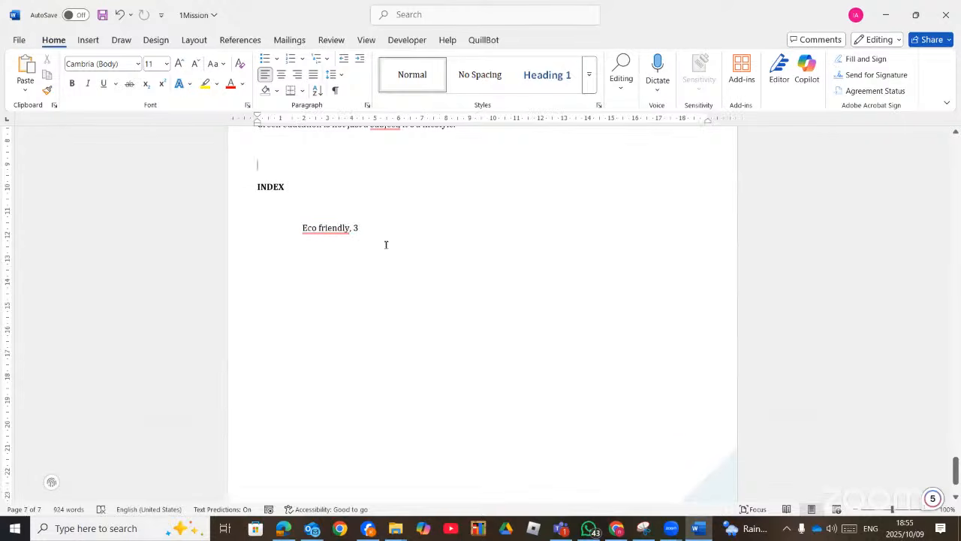
{"action": "key", "text": "Return"}
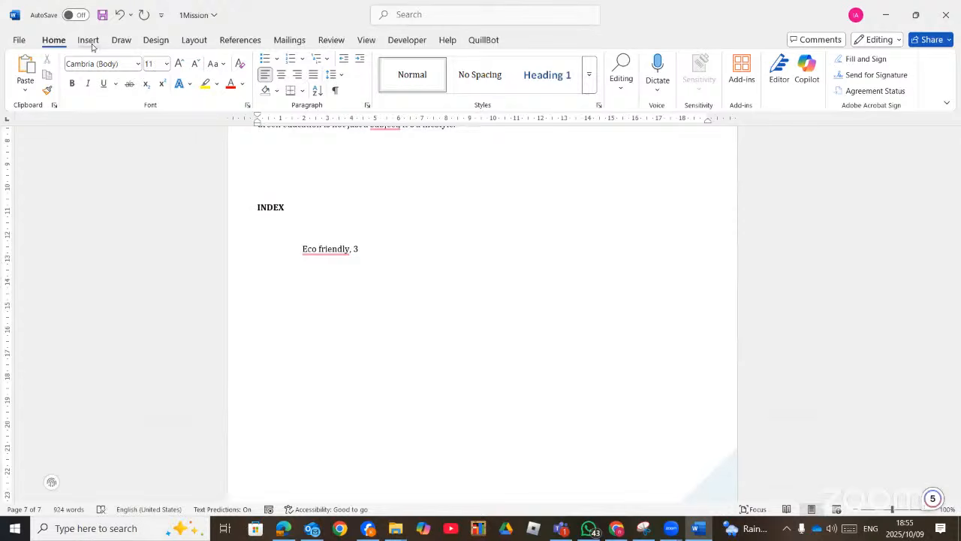
{"action": "scroll", "coordinate": [886, 58], "scroll_direction": "down", "scroll_amount": 1}
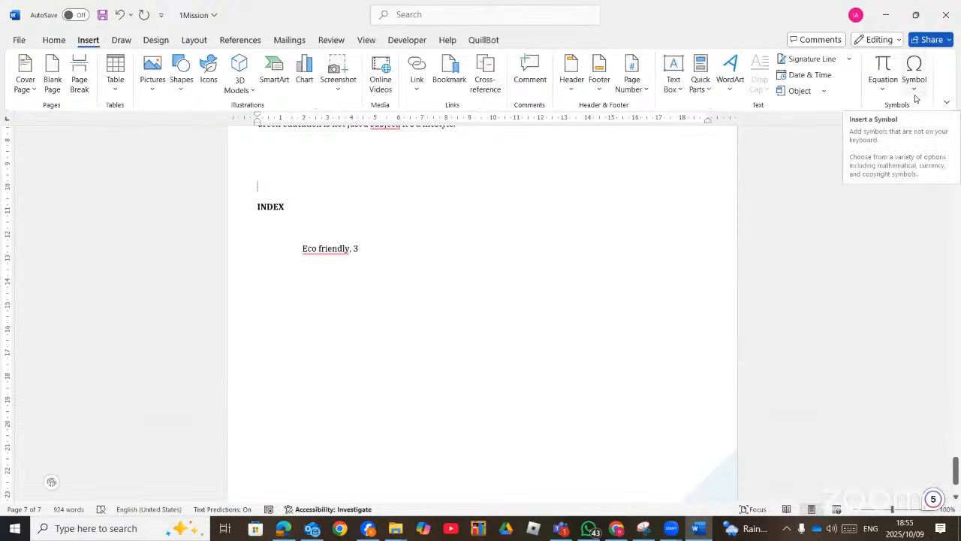
{"action": "left_click", "coordinate": [915, 99]}
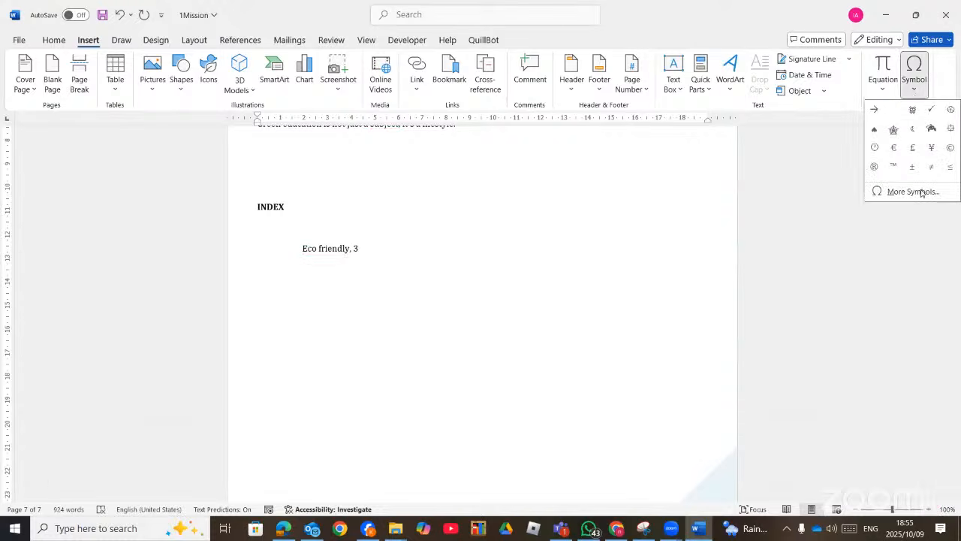
{"action": "left_click", "coordinate": [809, 184]}
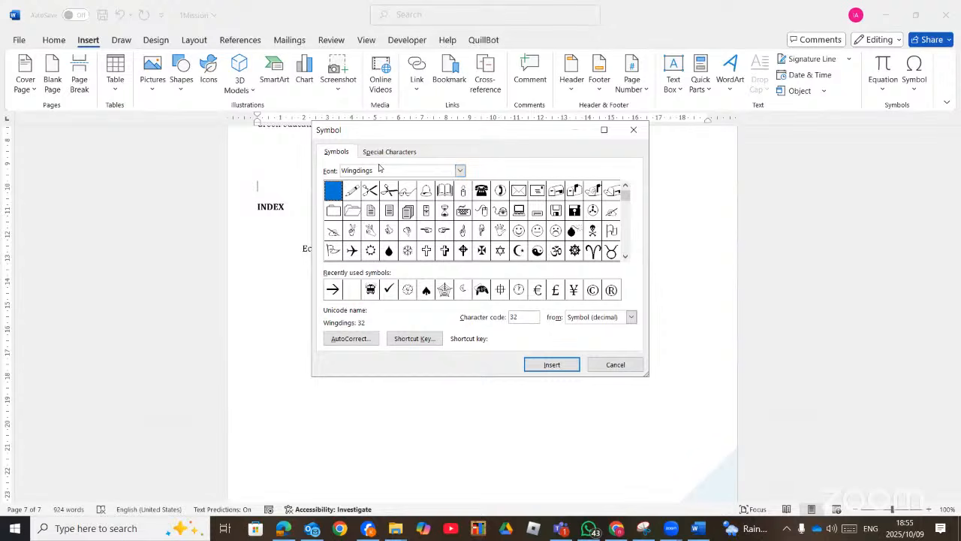
{"action": "left_click", "coordinate": [282, 529]}
{"action": "type", "text": "255"}
{"action": "left_click", "coordinate": [551, 365]}
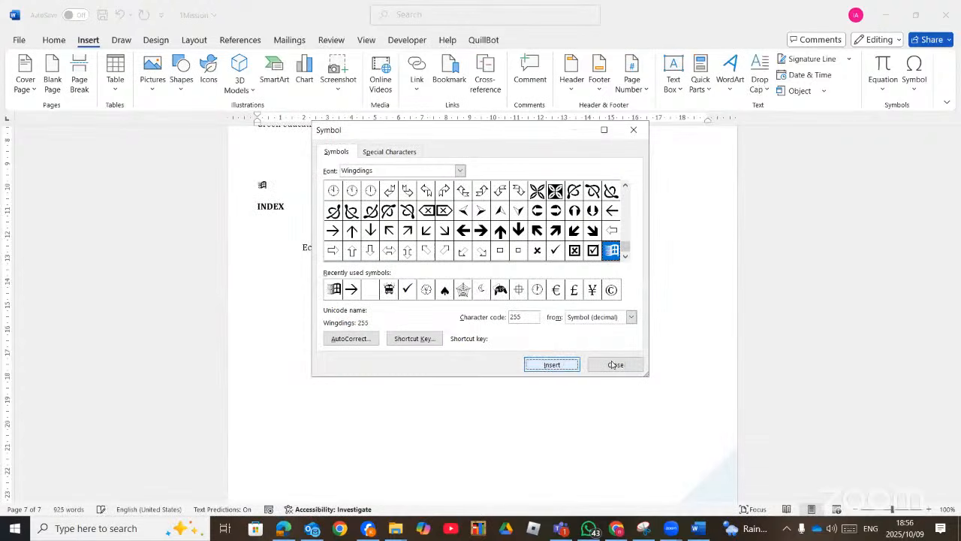
{"action": "left_click", "coordinate": [616, 364]}
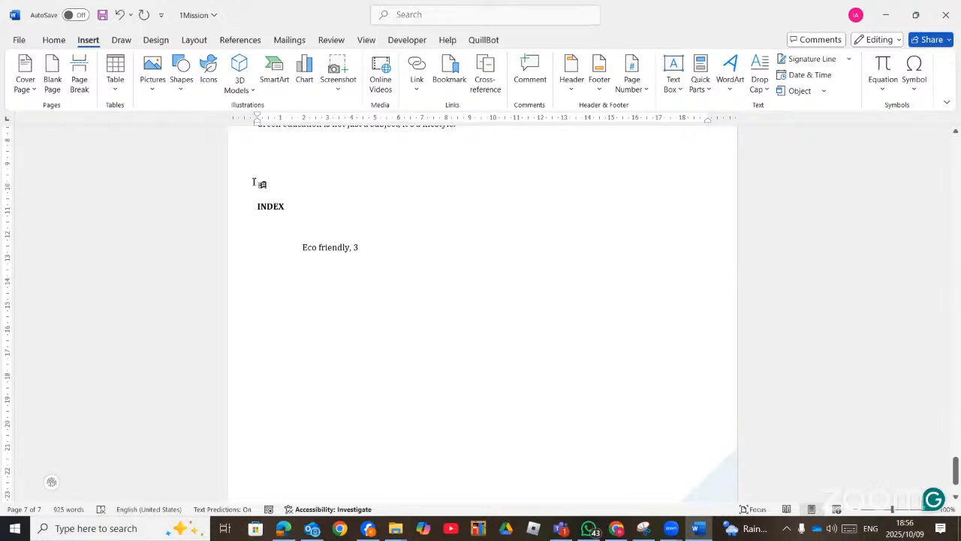
Step: Cut the inserted Wingdings symbol from above the INDEX heading
{"action": "left_click_drag", "start_coordinate": [253, 182], "coordinate": [264, 187]}
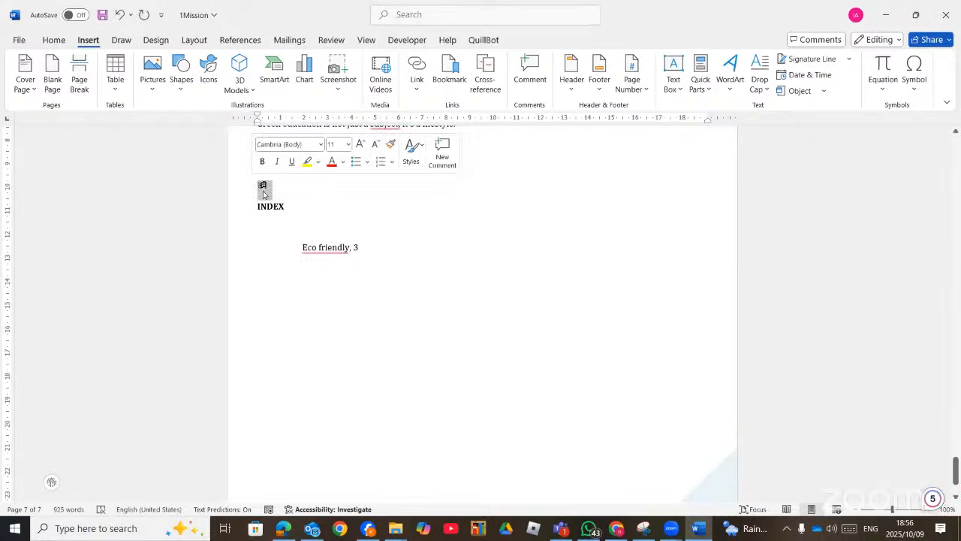
{"action": "right_click", "coordinate": [263, 194]}
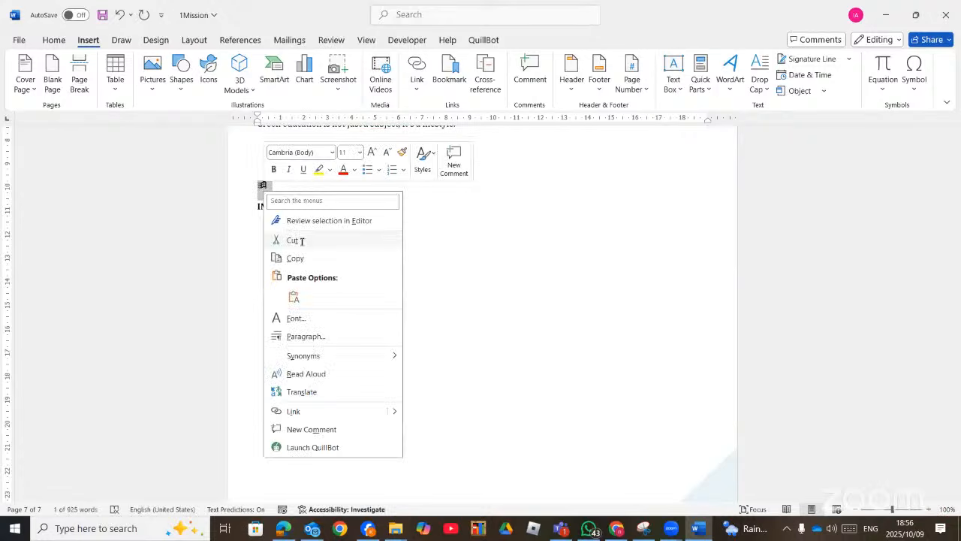
{"action": "left_click", "coordinate": [293, 238]}
{"action": "scroll", "coordinate": [349, 233], "scroll_direction": "up", "scroll_amount": 5}
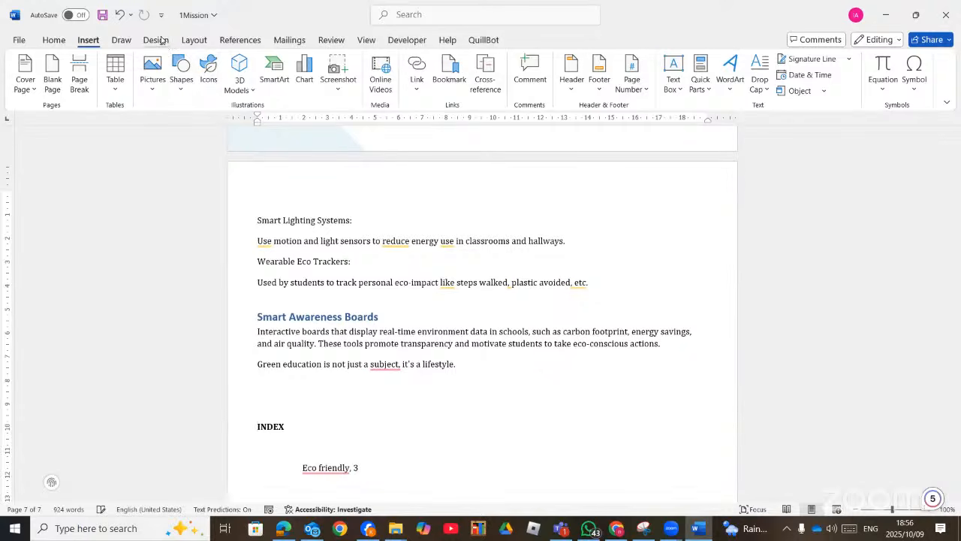
Step: Open the custom watermark settings through a search for the watermark command and choose a text watermark
{"action": "left_click", "coordinate": [157, 40]}
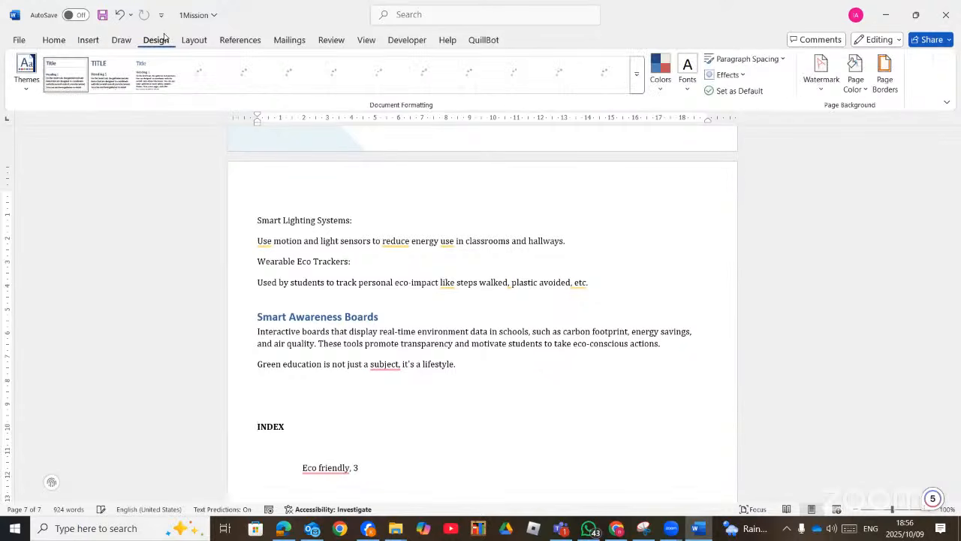
{"action": "left_click", "coordinate": [400, 15]}
{"action": "type", "text": "wate"}
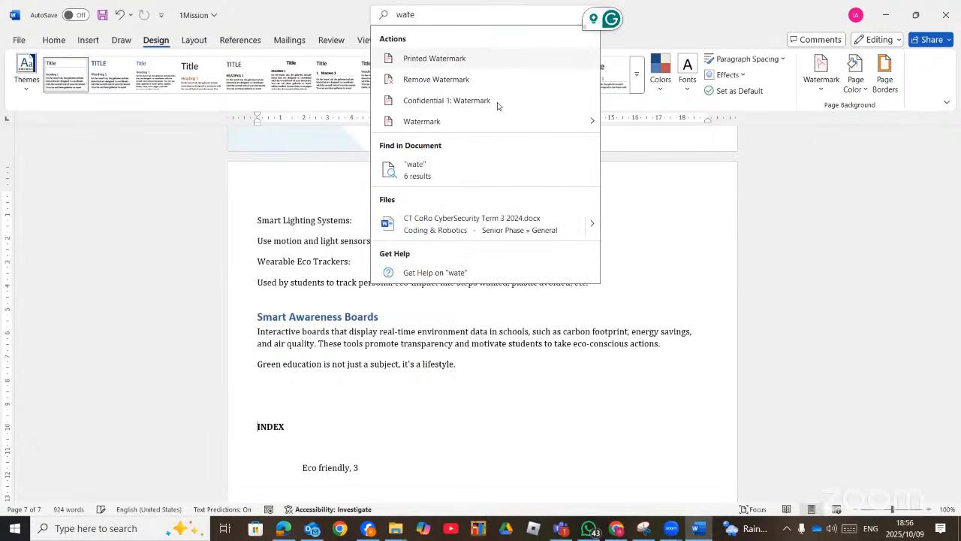
{"action": "mouse_move", "coordinate": [547, 121]}
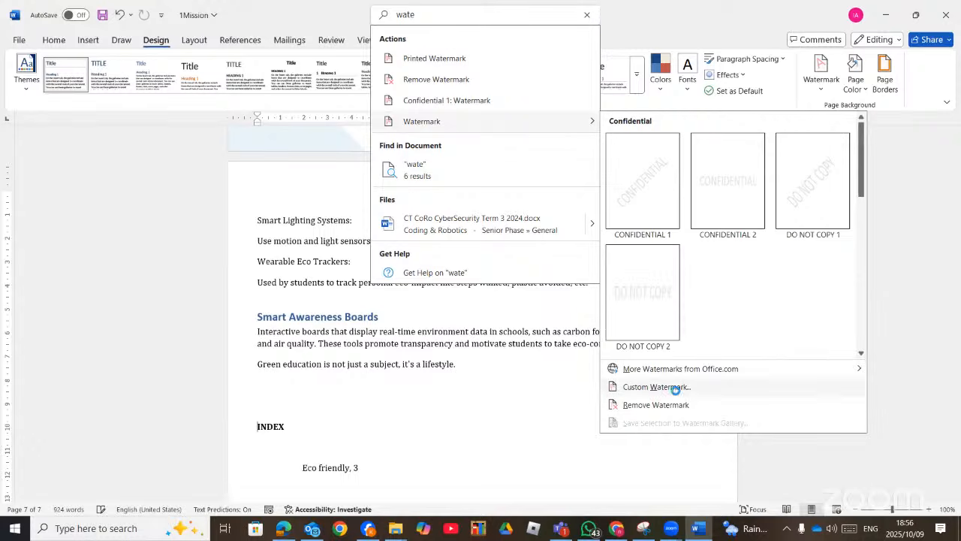
{"action": "left_click", "coordinate": [675, 390]}
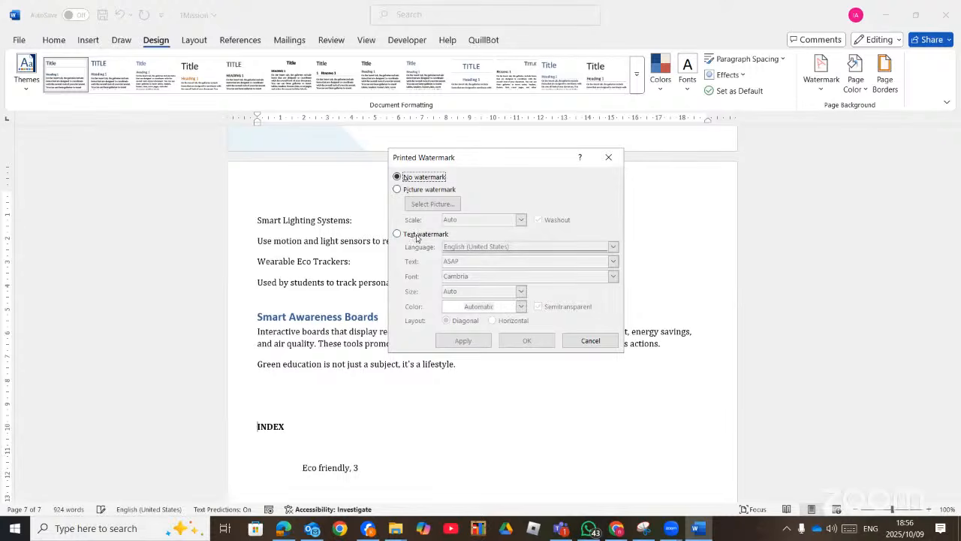
{"action": "left_click", "coordinate": [417, 236]}
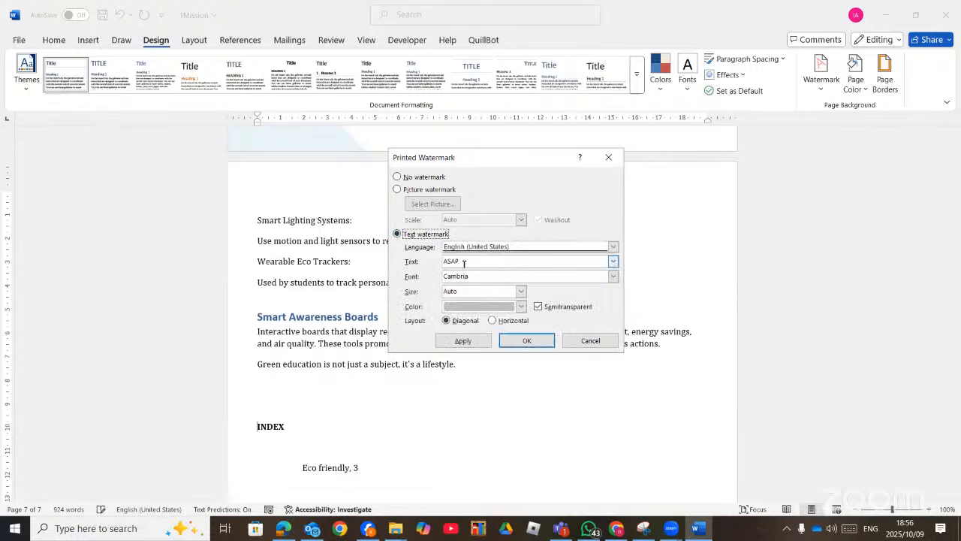
Step: Replace the default watermark text with the cut symbol and set its font to Wingdings
{"action": "left_click_drag", "start_coordinate": [464, 263], "coordinate": [429, 265]}
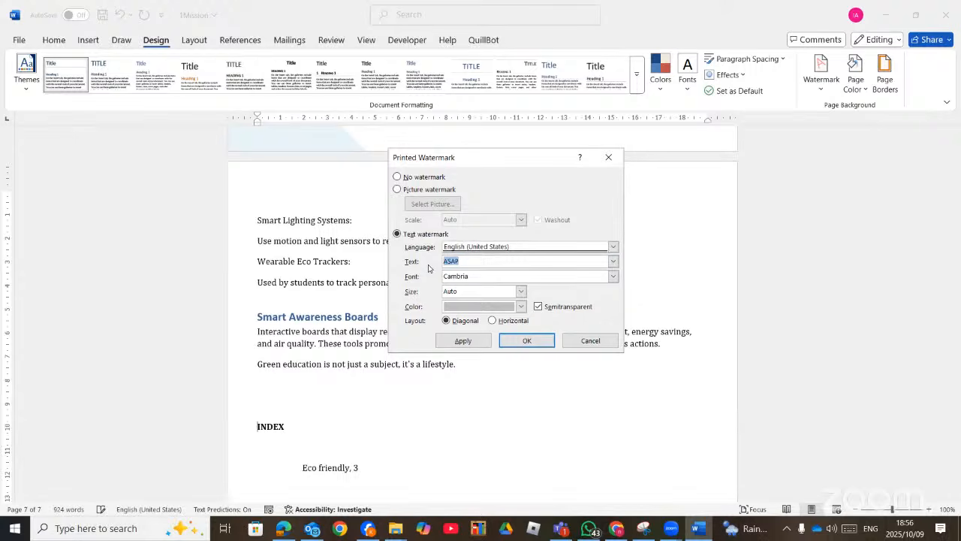
{"action": "type", "text": "#"}
{"action": "left_click", "coordinate": [613, 277]}
{"action": "type", "text": "wing"}
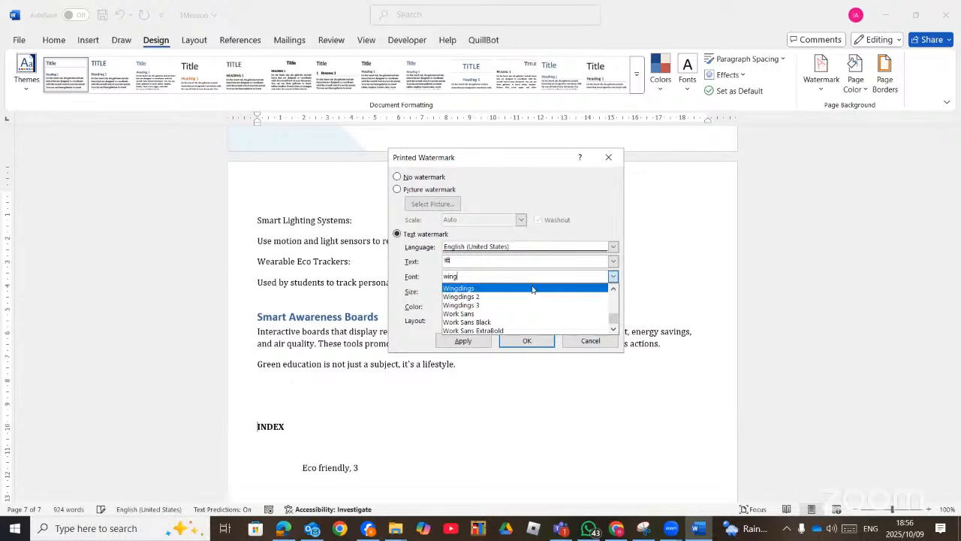
{"action": "left_click", "coordinate": [525, 288]}
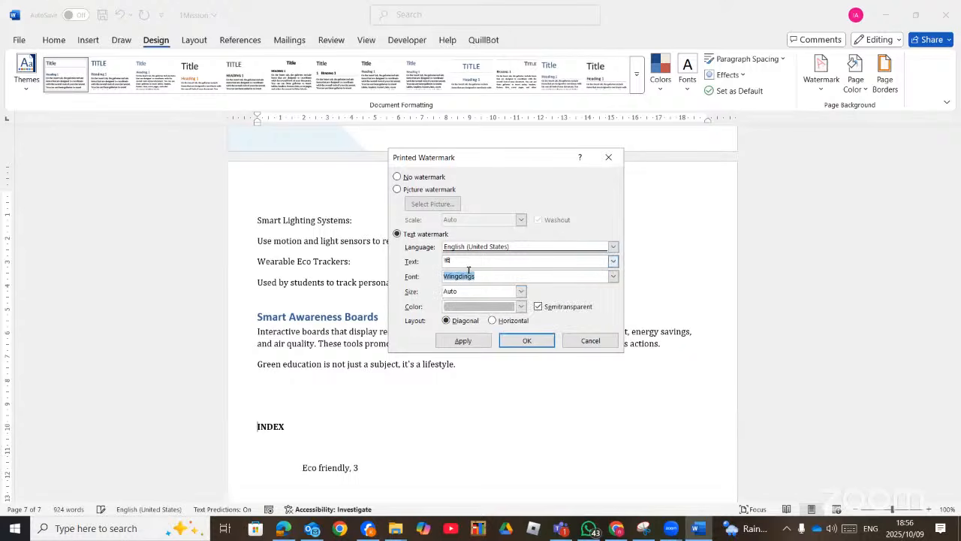
Step: Set the watermark to size 100, red and horizontal, then apply it and close the watermark settings
{"action": "left_click", "coordinate": [521, 292]}
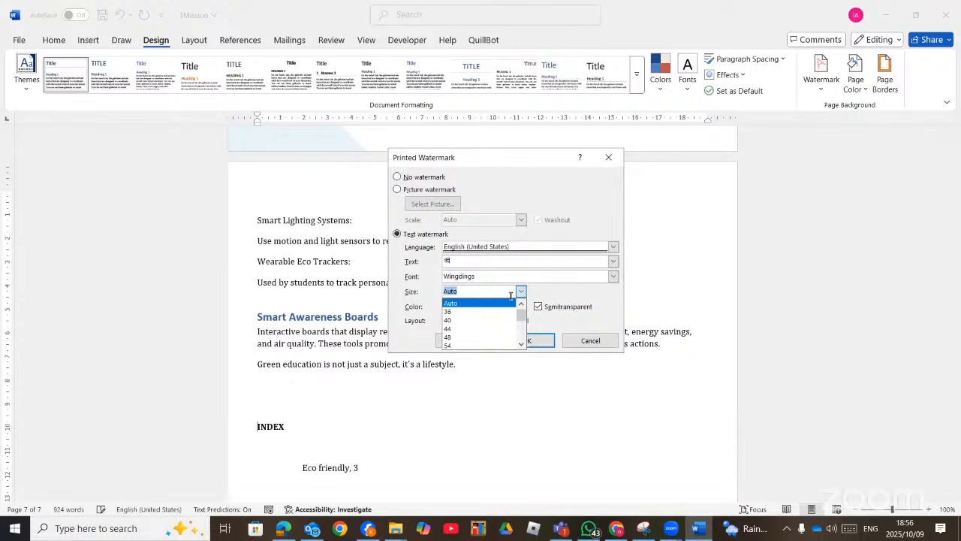
{"action": "type", "text": "100"}
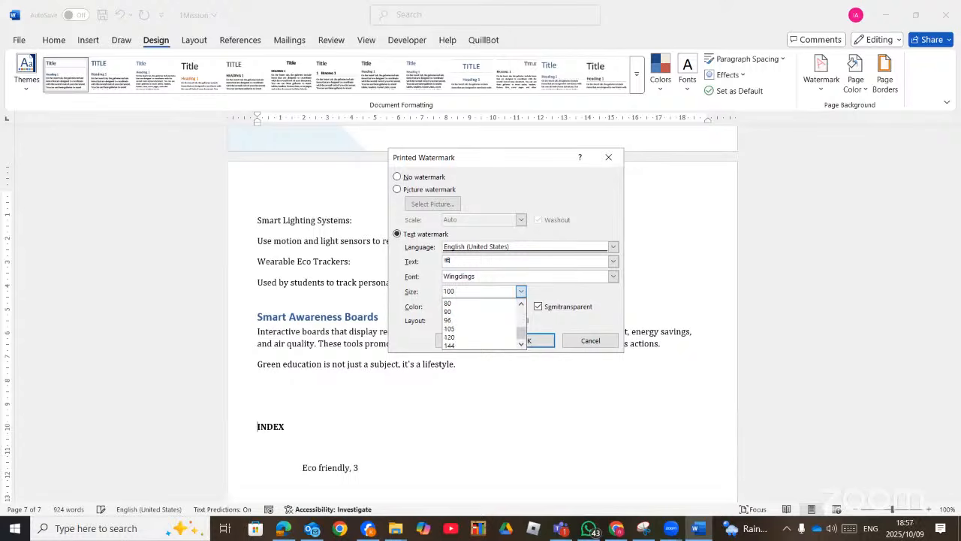
{"action": "left_click", "coordinate": [422, 337]}
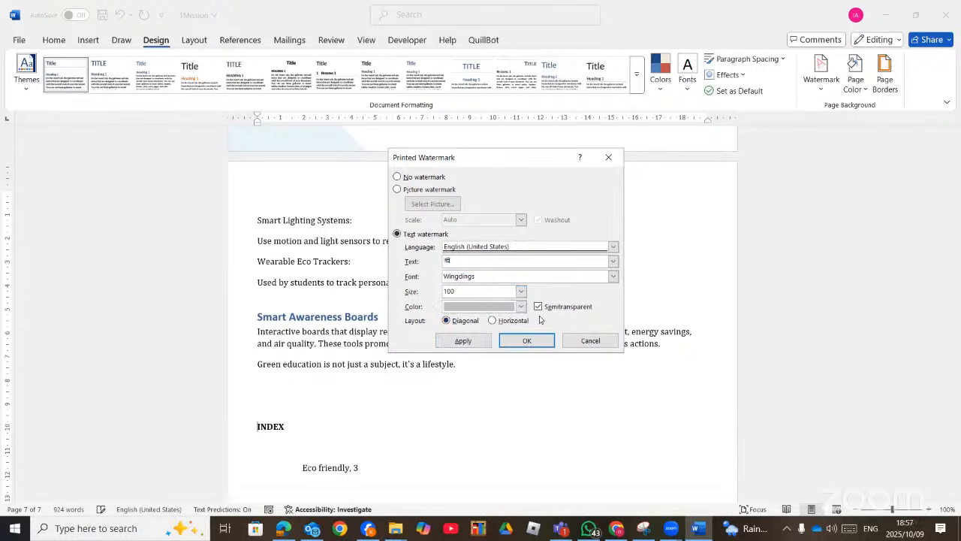
{"action": "left_click", "coordinate": [503, 324]}
{"action": "left_click", "coordinate": [515, 308]}
{"action": "left_click", "coordinate": [468, 267]}
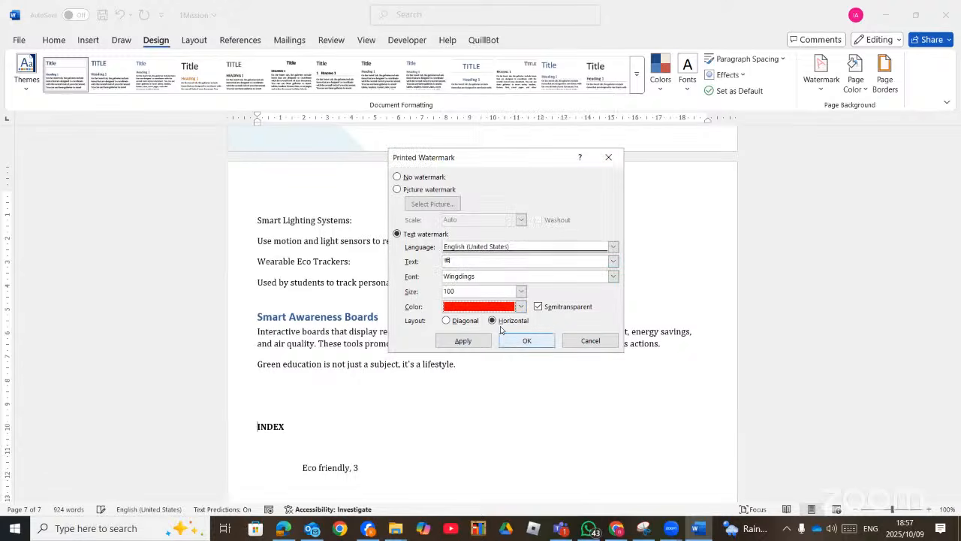
{"action": "left_click", "coordinate": [478, 338]}
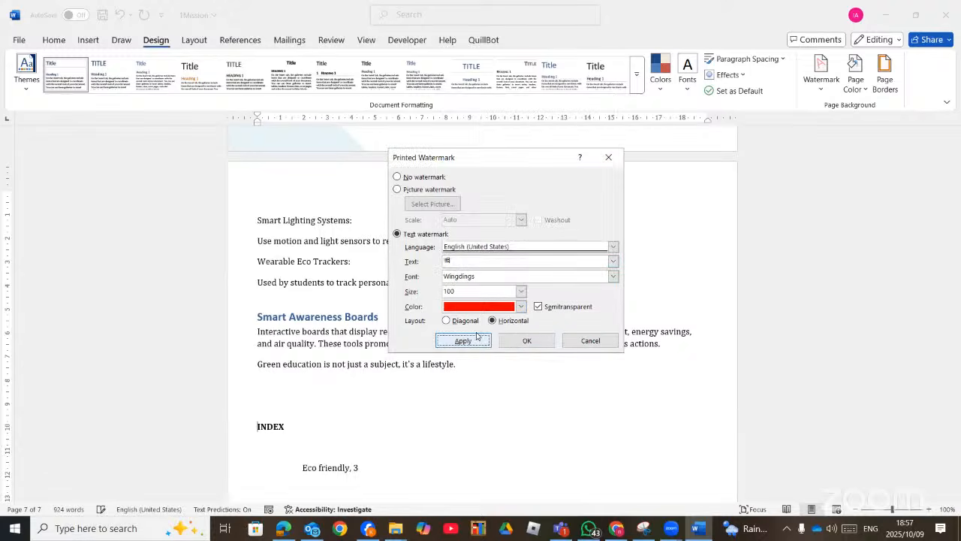
{"action": "left_click", "coordinate": [590, 341]}
Step: Check which pages of the document carry the red symbol watermark, comparing the last page with the preceding ones
{"action": "scroll", "coordinate": [529, 405], "scroll_direction": "down", "scroll_amount": 5}
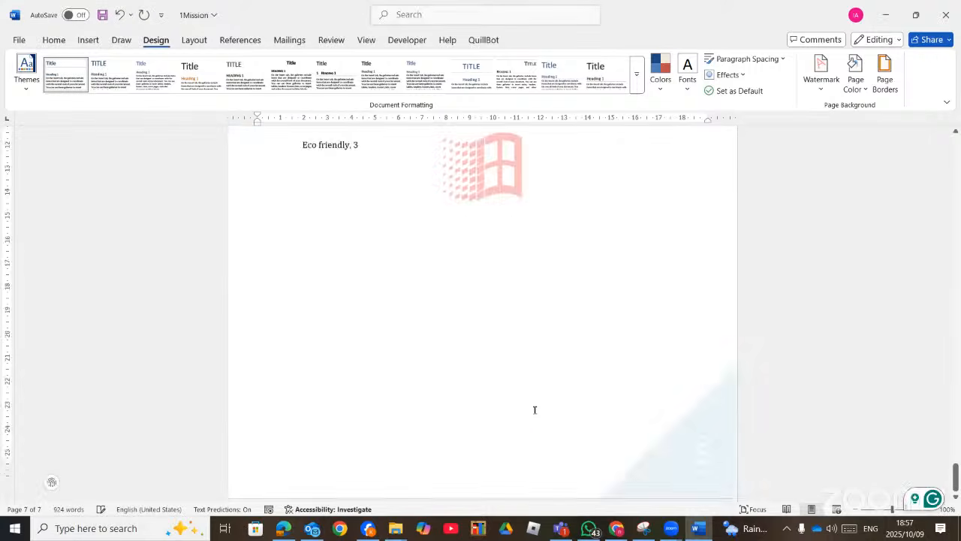
{"action": "scroll", "coordinate": [534, 409], "scroll_direction": "up", "scroll_amount": 15}
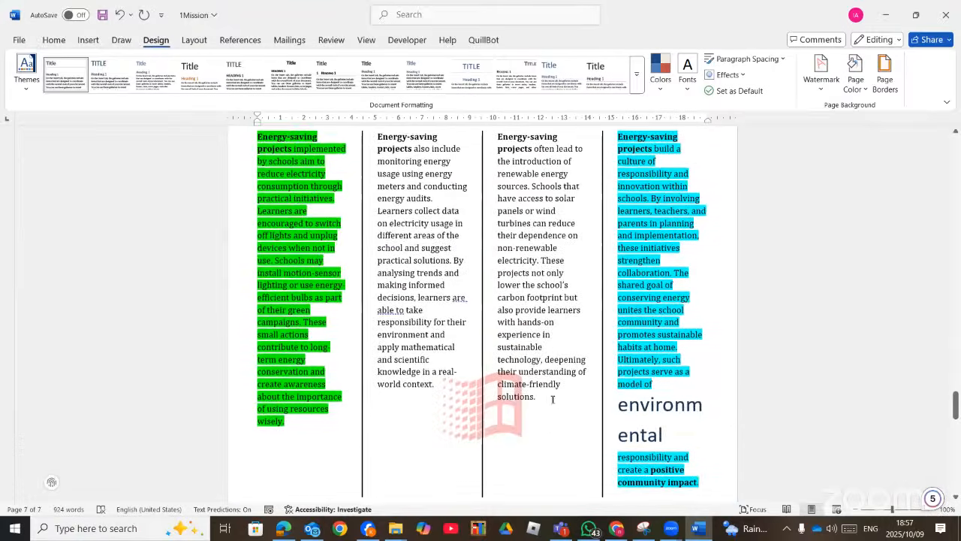
{"action": "scroll", "coordinate": [554, 398], "scroll_direction": "up", "scroll_amount": 10}
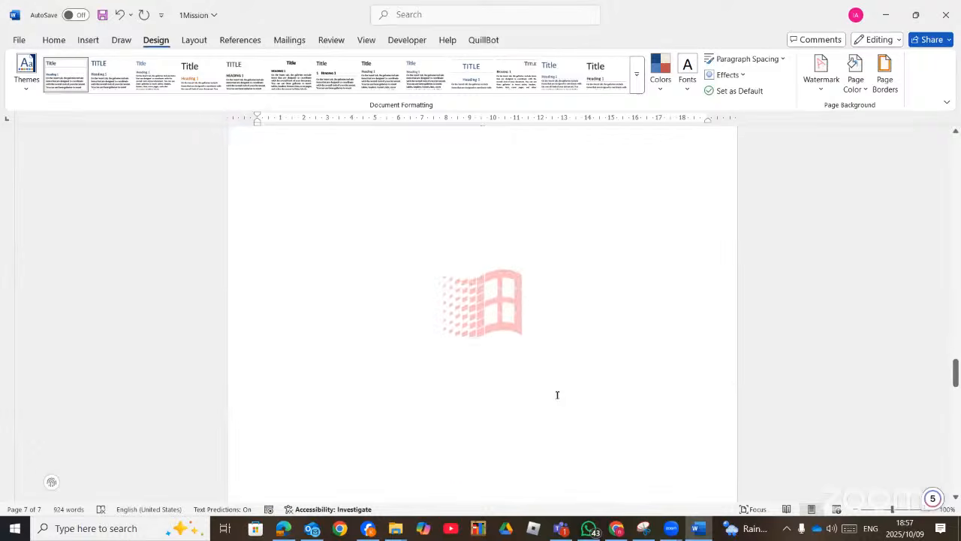
{"action": "scroll", "coordinate": [559, 406], "scroll_direction": "down", "scroll_amount": 20}
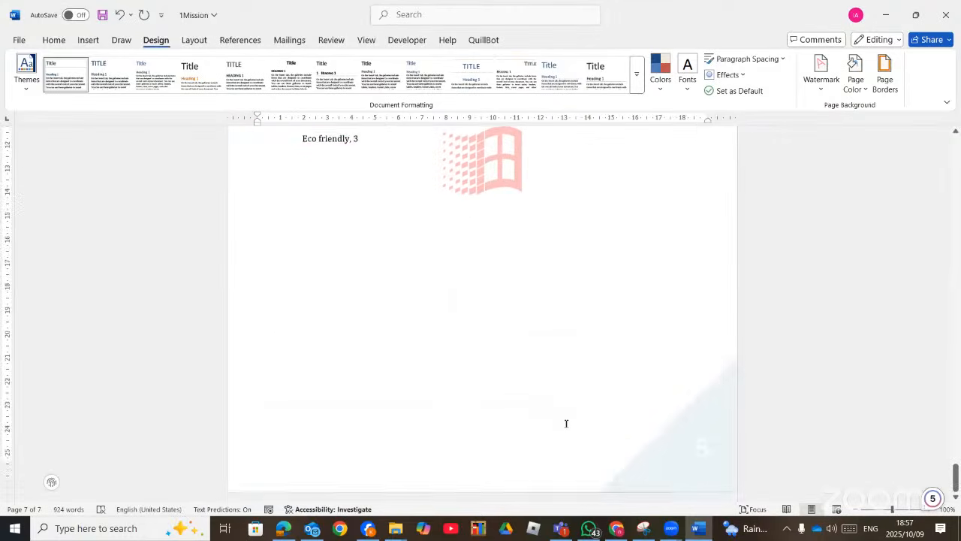
{"action": "scroll", "coordinate": [566, 423], "scroll_direction": "up", "scroll_amount": 10}
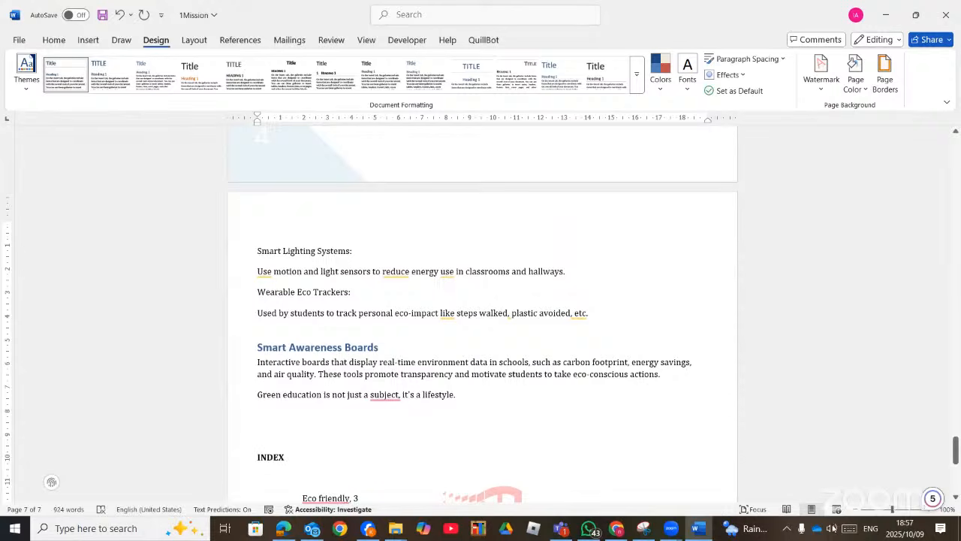
{"action": "scroll", "coordinate": [461, 266], "scroll_direction": "up", "scroll_amount": 8}
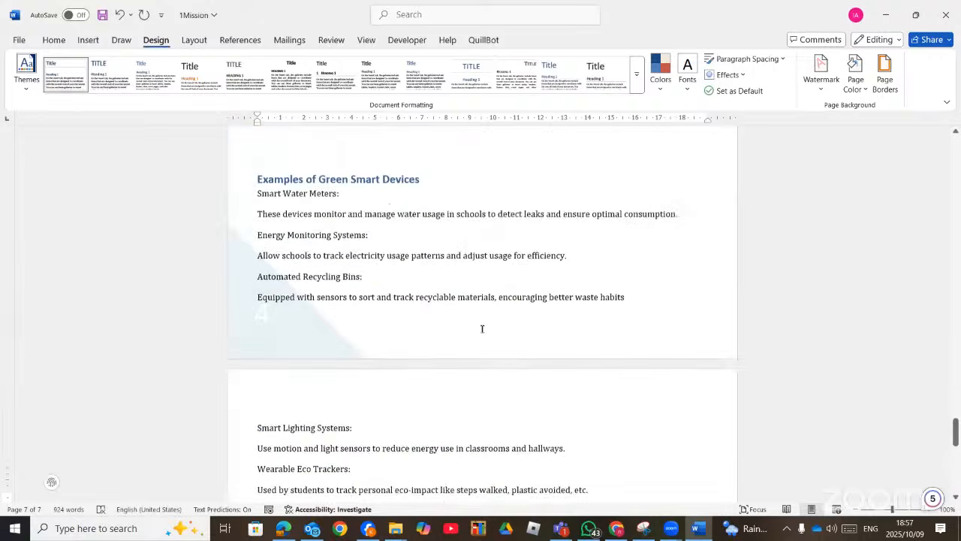
{"action": "scroll", "coordinate": [497, 366], "scroll_direction": "down", "scroll_amount": 4}
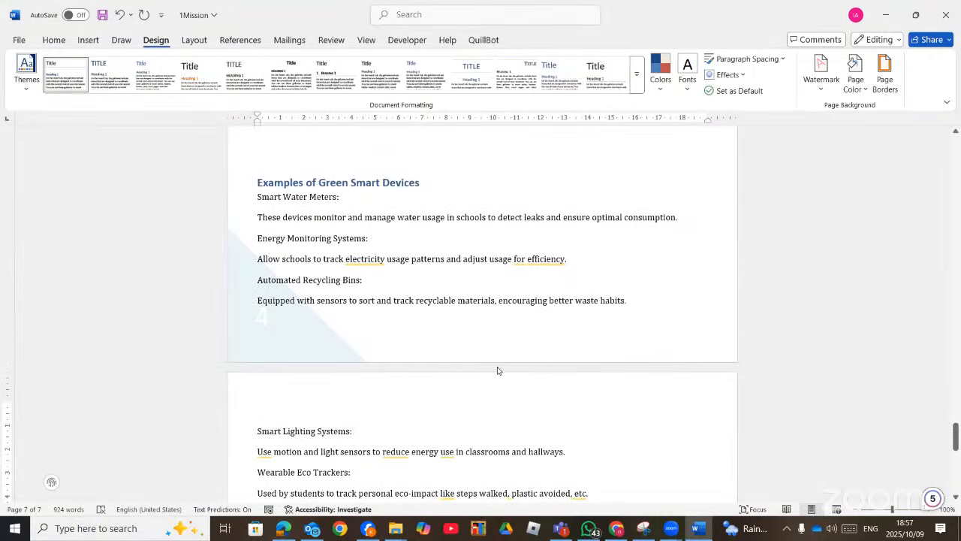
{"action": "scroll", "coordinate": [499, 372], "scroll_direction": "up", "scroll_amount": 3}
{"action": "scroll", "coordinate": [503, 380], "scroll_direction": "down", "scroll_amount": 12}
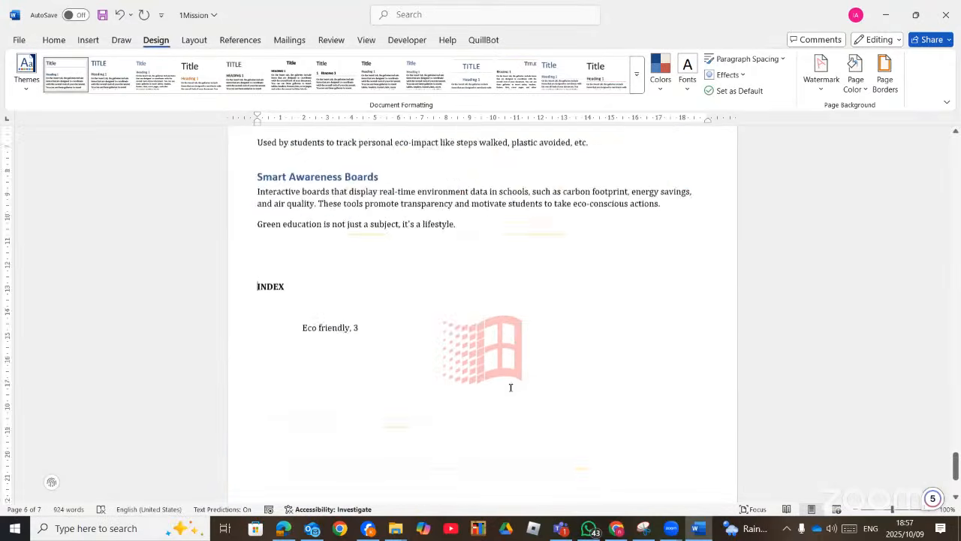
{"action": "scroll", "coordinate": [511, 387], "scroll_direction": "up", "scroll_amount": 12}
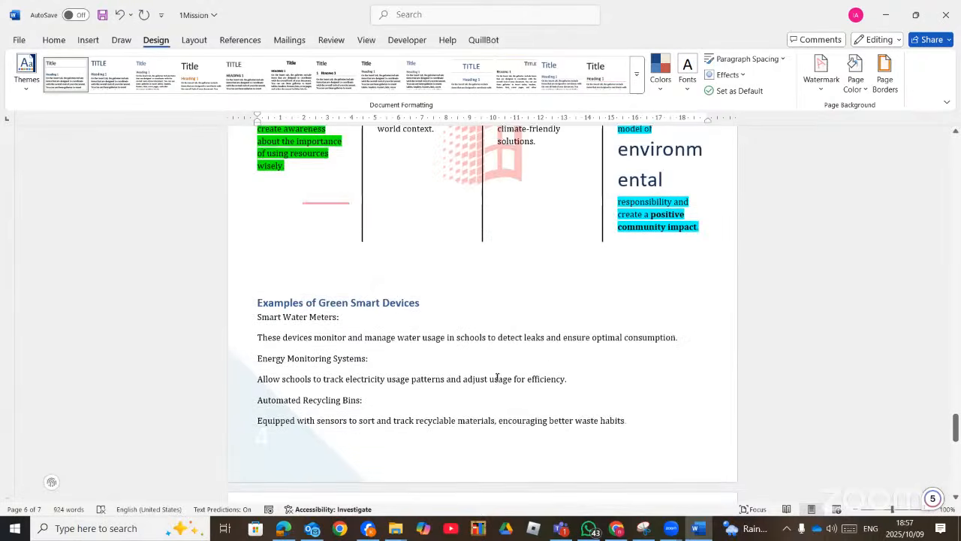
Step: Insert a continuous section break in front of "Smart Lighting Systems:" at the start of the last page
{"action": "scroll", "coordinate": [489, 378], "scroll_direction": "down", "scroll_amount": 2}
{"action": "scroll", "coordinate": [490, 378], "scroll_direction": "down", "scroll_amount": 4}
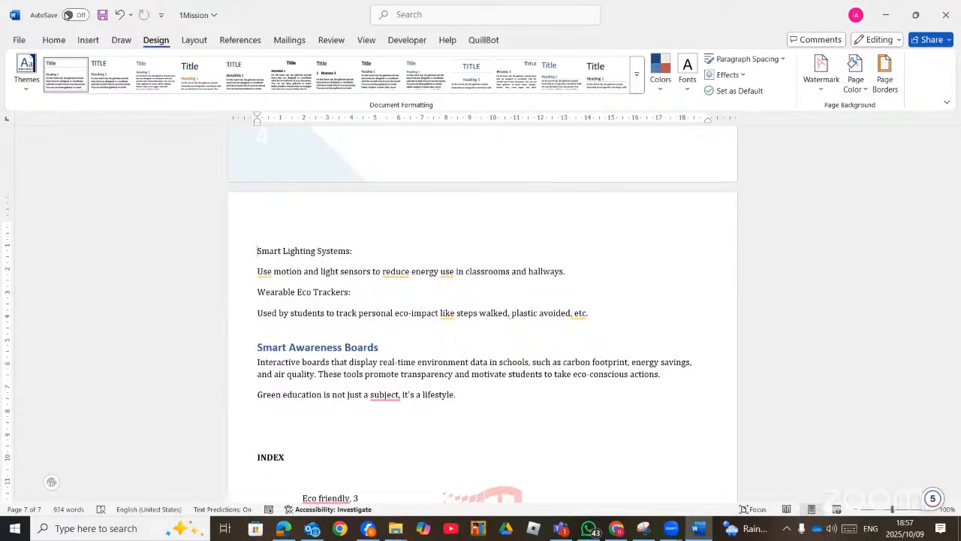
{"action": "left_click", "coordinate": [193, 42]}
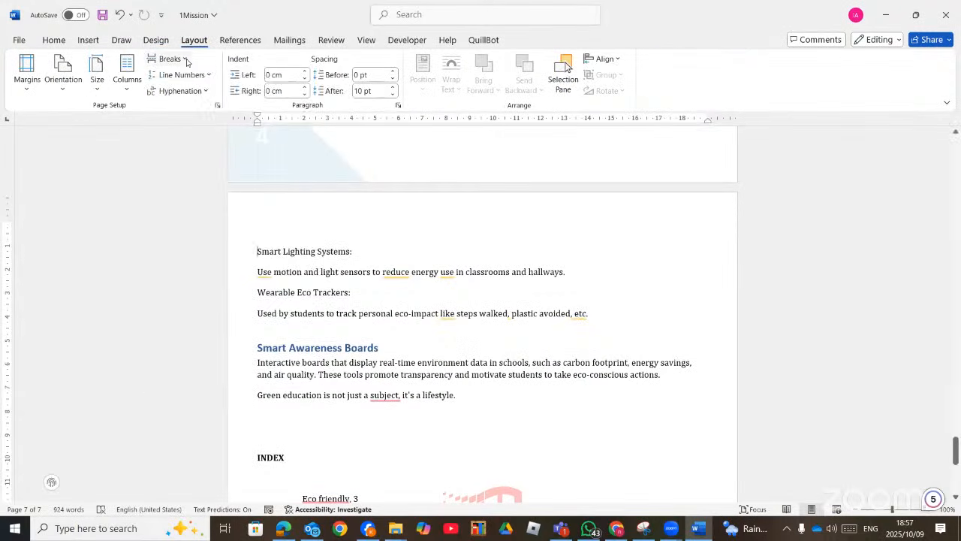
{"action": "left_click", "coordinate": [169, 59]}
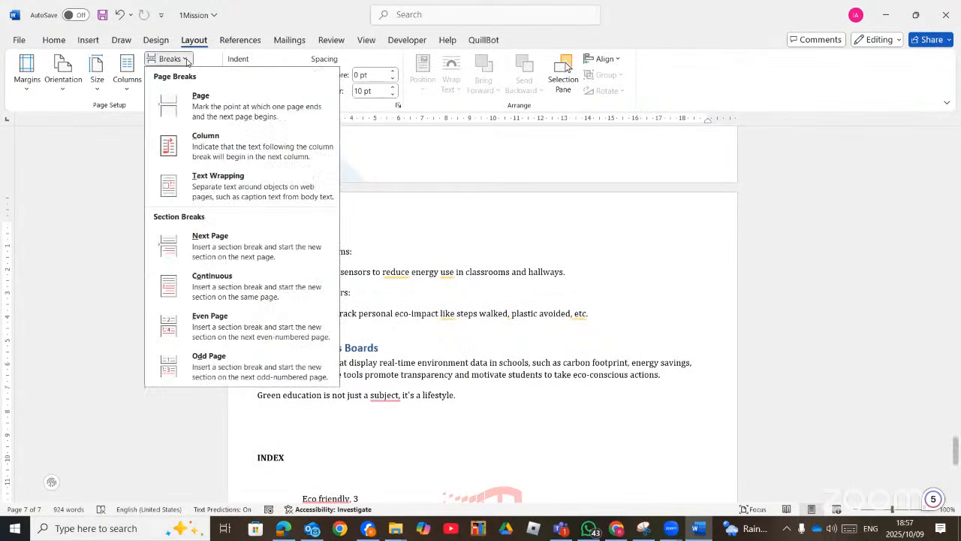
{"action": "left_click", "coordinate": [222, 289]}
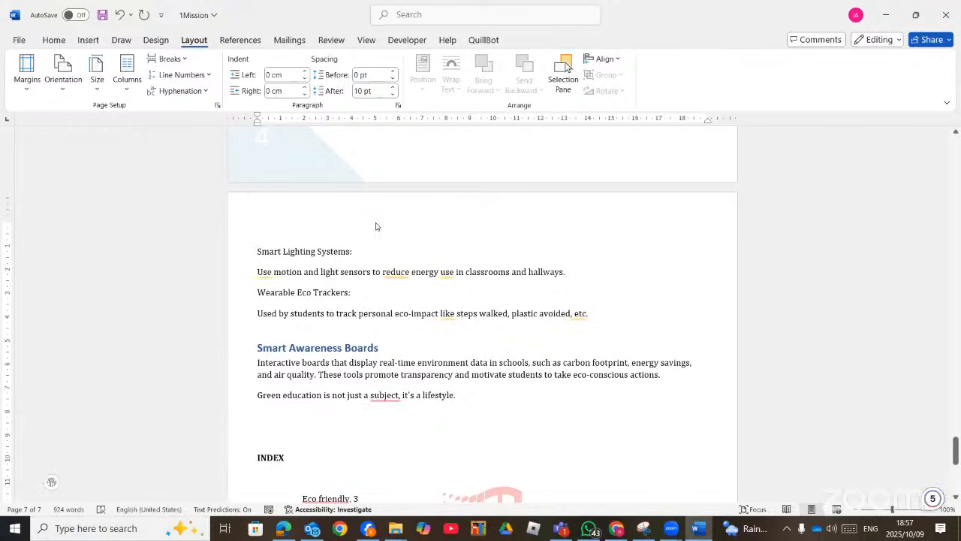
Step: Open the last page's header and footer for editing and compare their section labels and links with the preceding page
{"action": "double_click", "coordinate": [439, 217]}
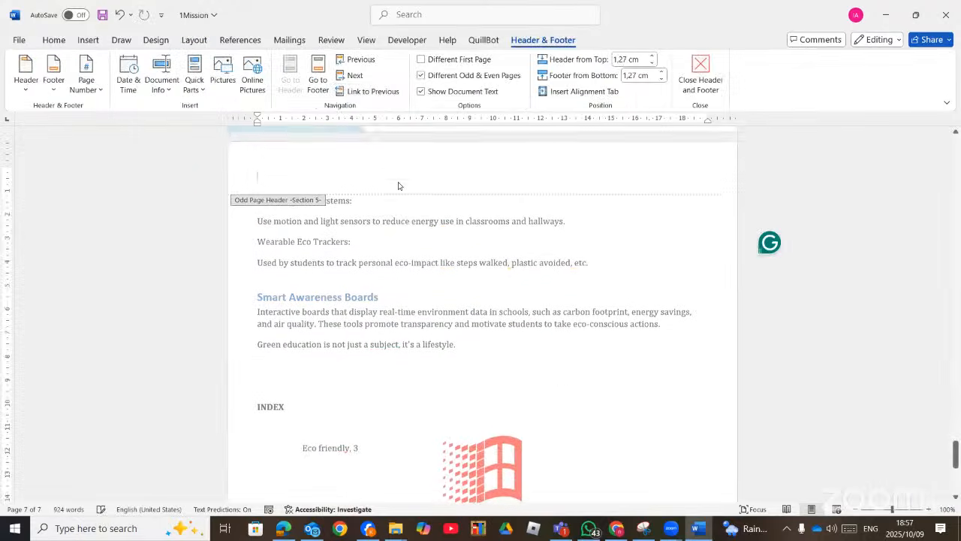
{"action": "scroll", "coordinate": [420, 255], "scroll_direction": "down", "scroll_amount": 5}
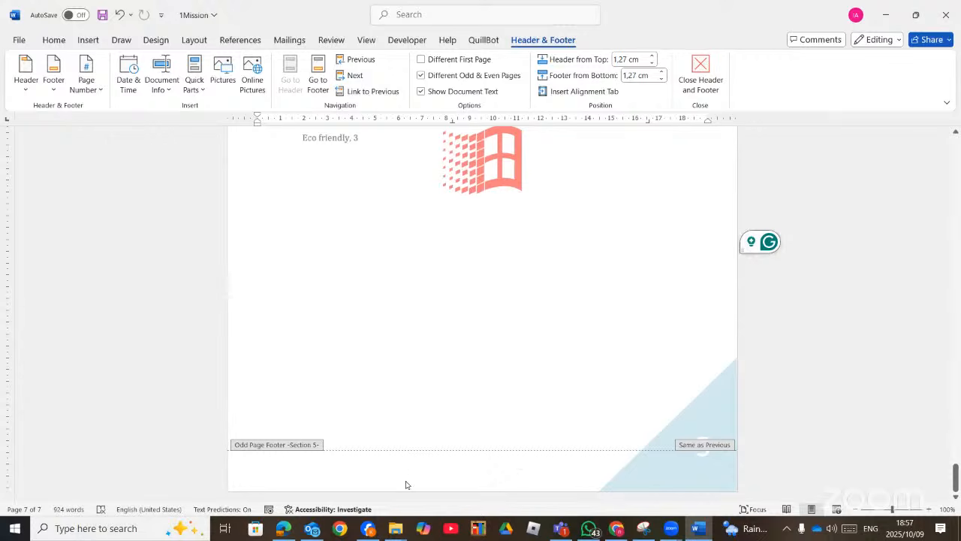
{"action": "left_click", "coordinate": [411, 470]}
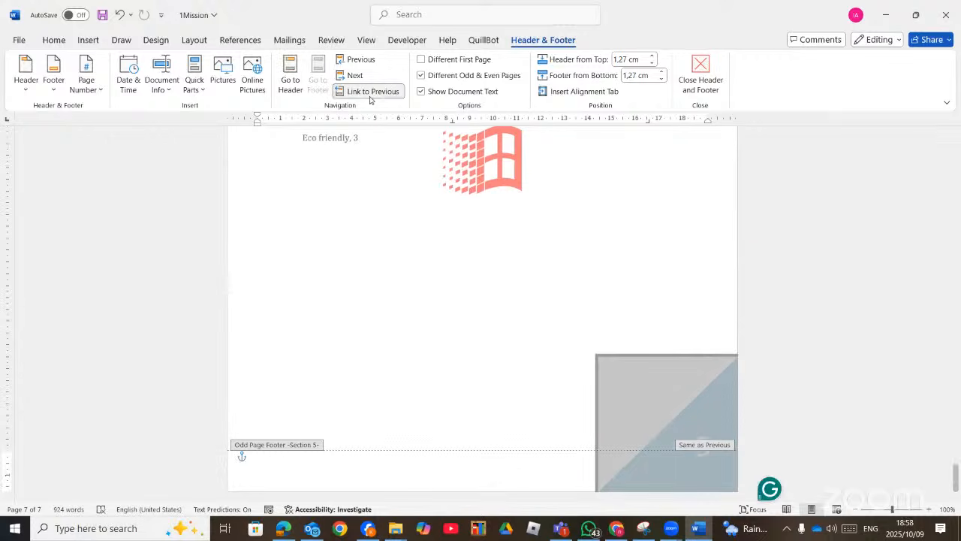
{"action": "scroll", "coordinate": [457, 379], "scroll_direction": "up", "scroll_amount": 7}
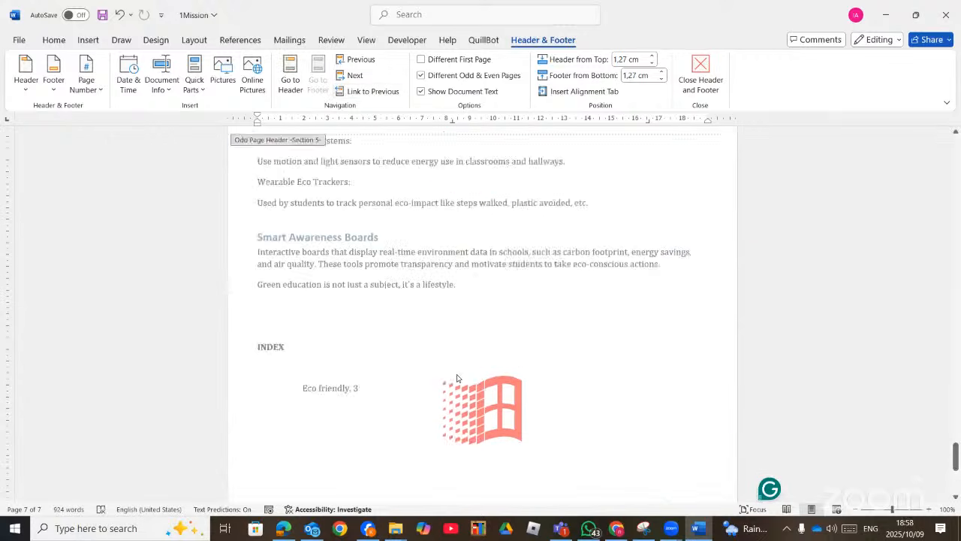
{"action": "scroll", "coordinate": [422, 353], "scroll_direction": "down", "scroll_amount": 7}
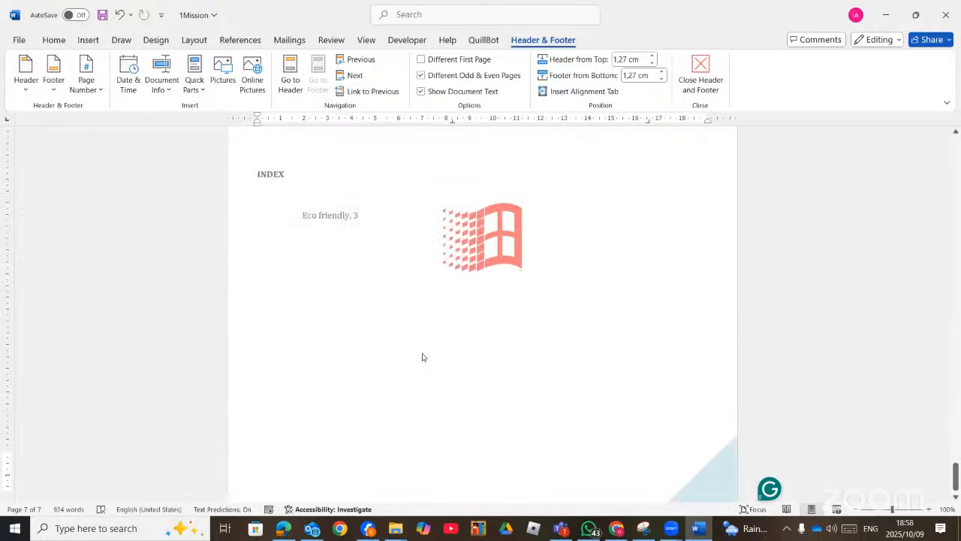
{"action": "scroll", "coordinate": [429, 366], "scroll_direction": "up", "scroll_amount": 7}
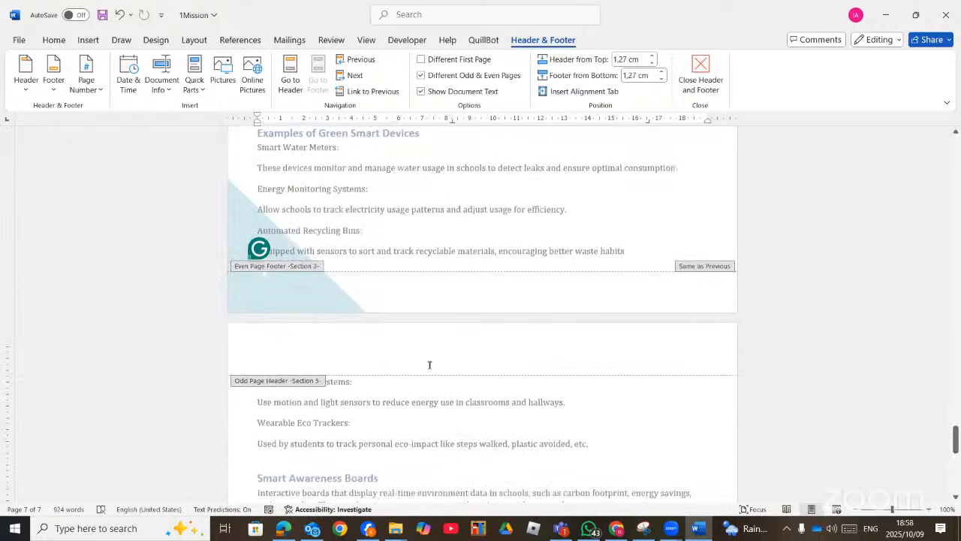
{"action": "scroll", "coordinate": [416, 335], "scroll_direction": "up", "scroll_amount": 7}
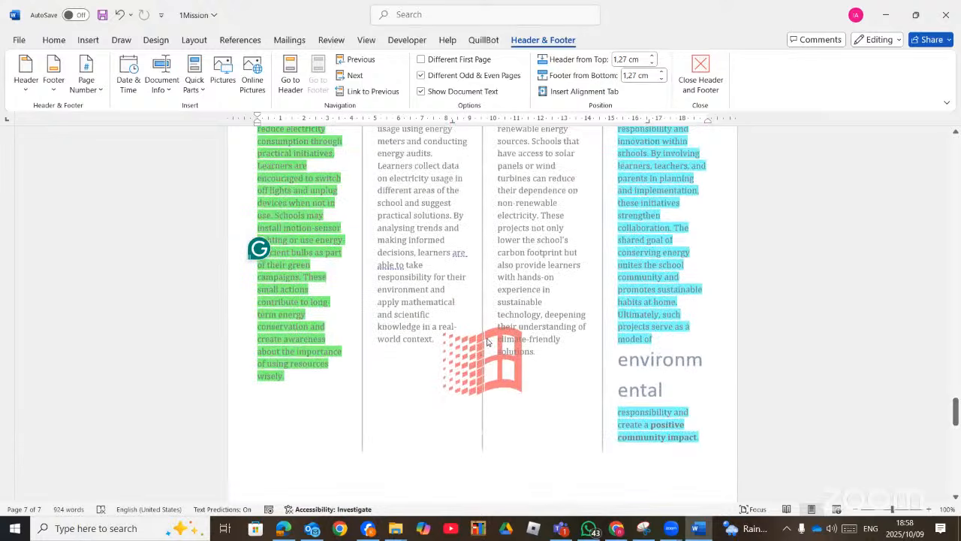
{"action": "scroll", "coordinate": [393, 416], "scroll_direction": "down", "scroll_amount": 5}
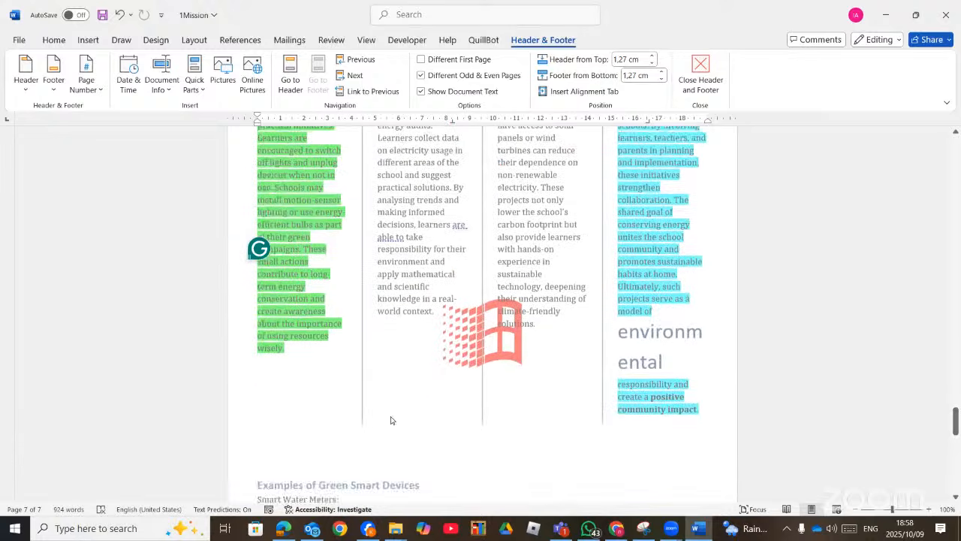
{"action": "scroll", "coordinate": [321, 282], "scroll_direction": "down", "scroll_amount": 1}
{"action": "scroll", "coordinate": [322, 294], "scroll_direction": "up", "scroll_amount": 1}
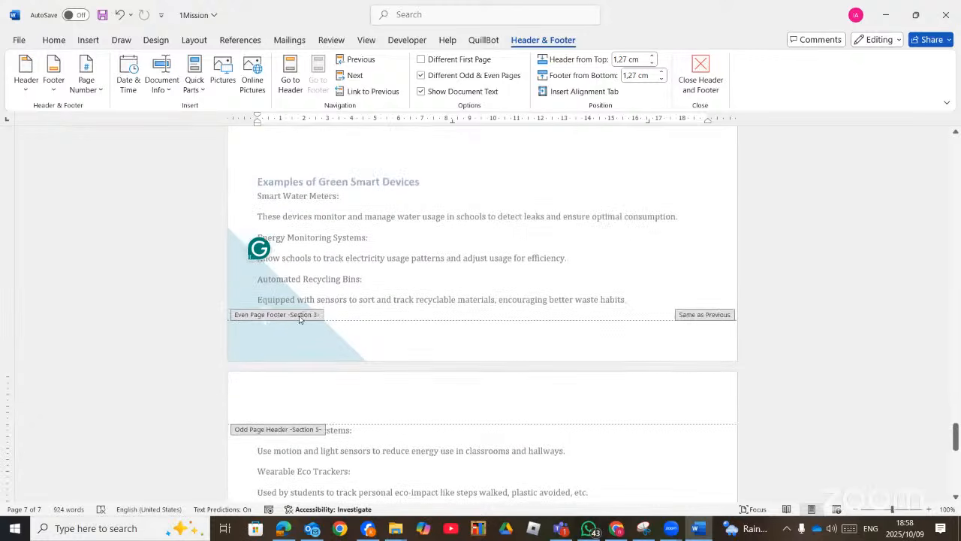
Step: Delete the red symbol watermark from page 6, behind the four text columns, and check the watermark on the last page
{"action": "scroll", "coordinate": [340, 360], "scroll_direction": "down", "scroll_amount": 3}
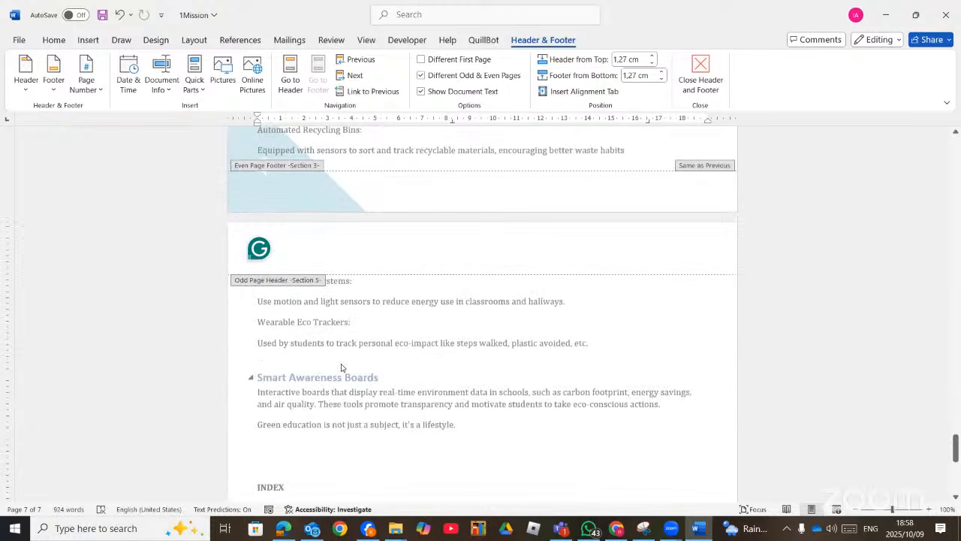
{"action": "scroll", "coordinate": [304, 342], "scroll_direction": "down", "scroll_amount": 7}
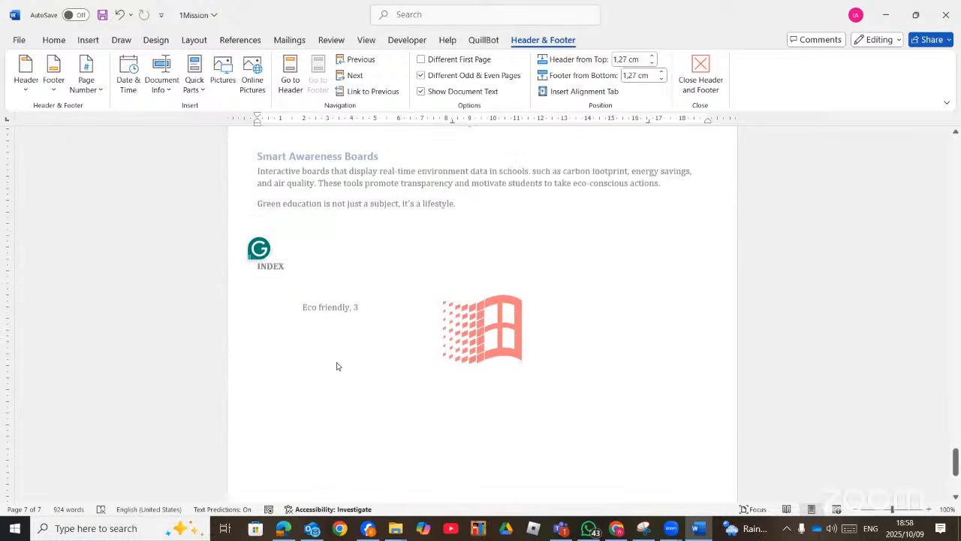
{"action": "scroll", "coordinate": [339, 372], "scroll_direction": "up", "scroll_amount": 15}
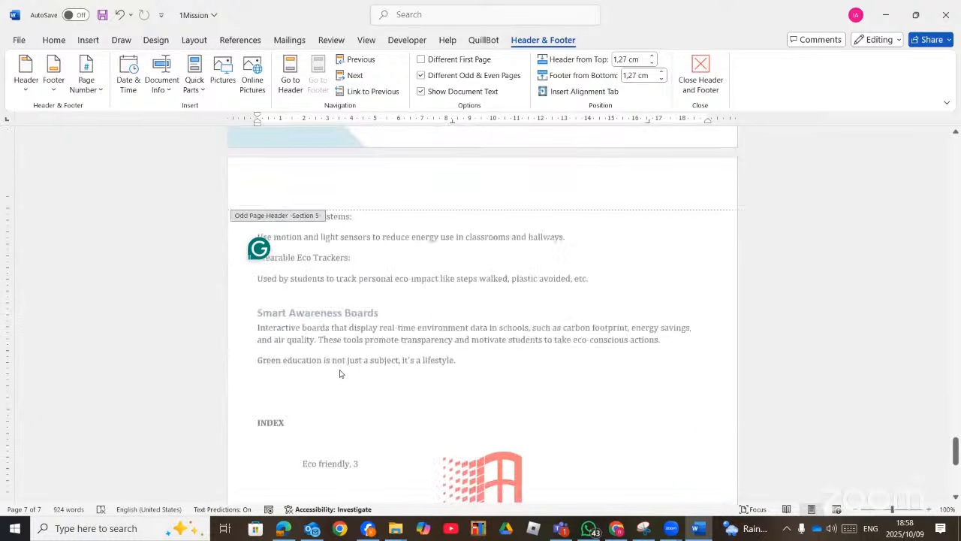
{"action": "scroll", "coordinate": [339, 372], "scroll_direction": "up", "scroll_amount": 3}
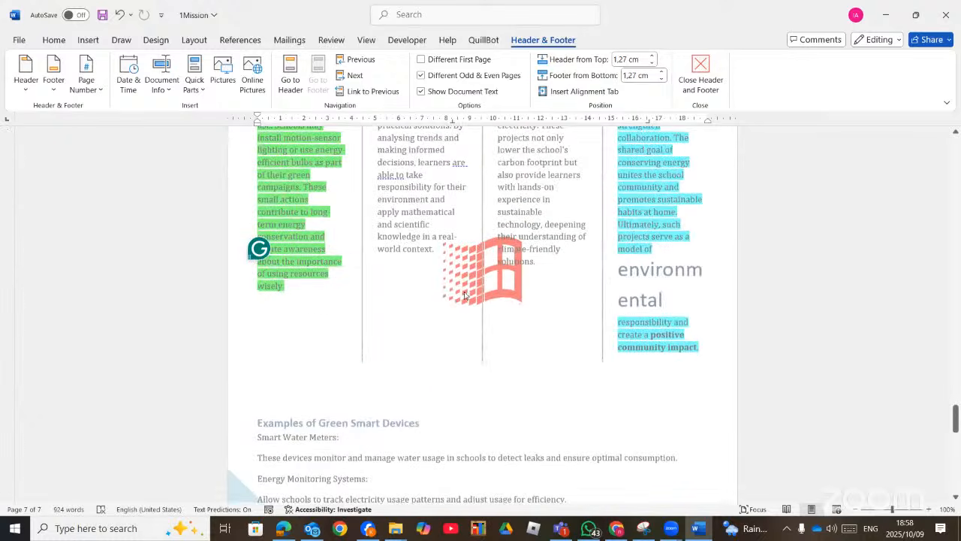
{"action": "left_click", "coordinate": [510, 298]}
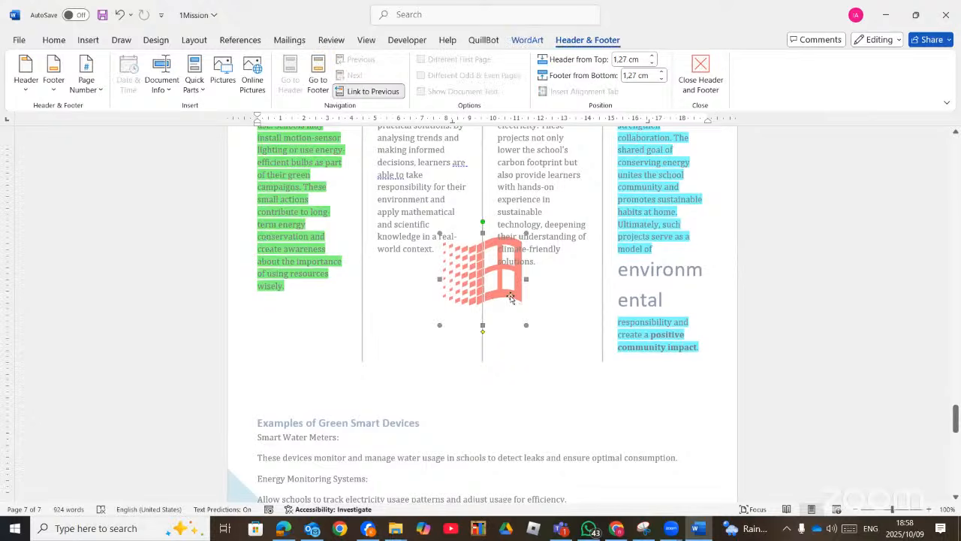
{"action": "scroll", "coordinate": [514, 323], "scroll_direction": "down", "scroll_amount": 6}
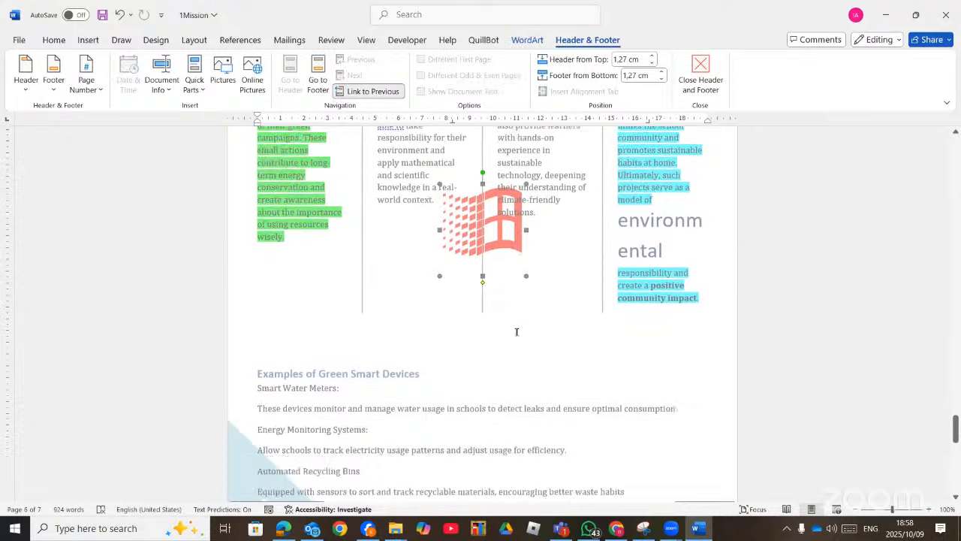
{"action": "scroll", "coordinate": [477, 316], "scroll_direction": "down", "scroll_amount": 2}
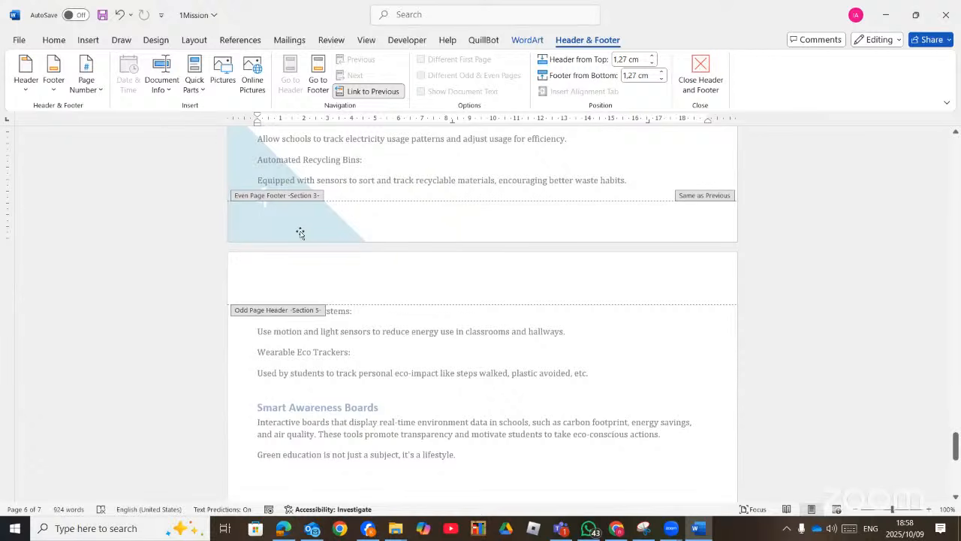
{"action": "scroll", "coordinate": [300, 233], "scroll_direction": "up", "scroll_amount": 10}
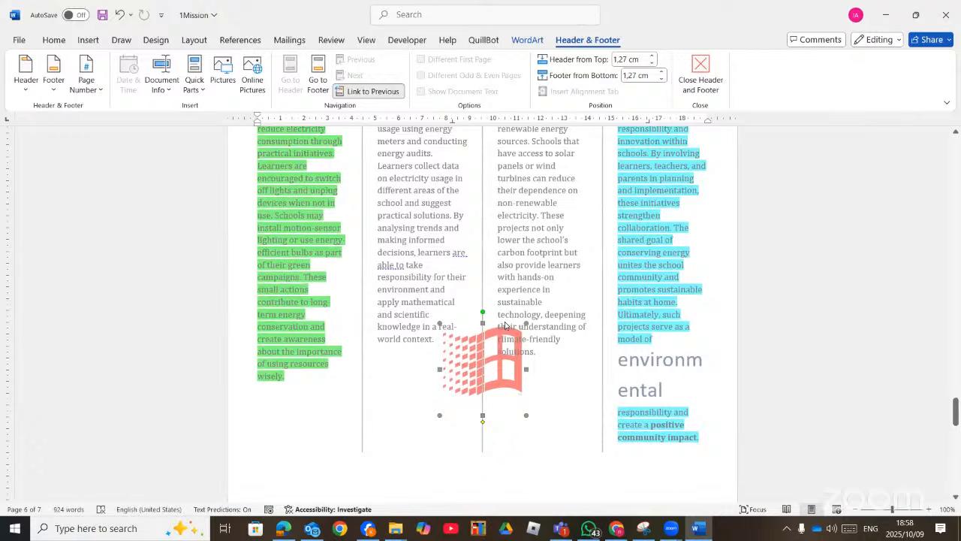
{"action": "scroll", "coordinate": [504, 326], "scroll_direction": "down", "scroll_amount": 4}
{"action": "scroll", "coordinate": [507, 330], "scroll_direction": "down", "scroll_amount": 12}
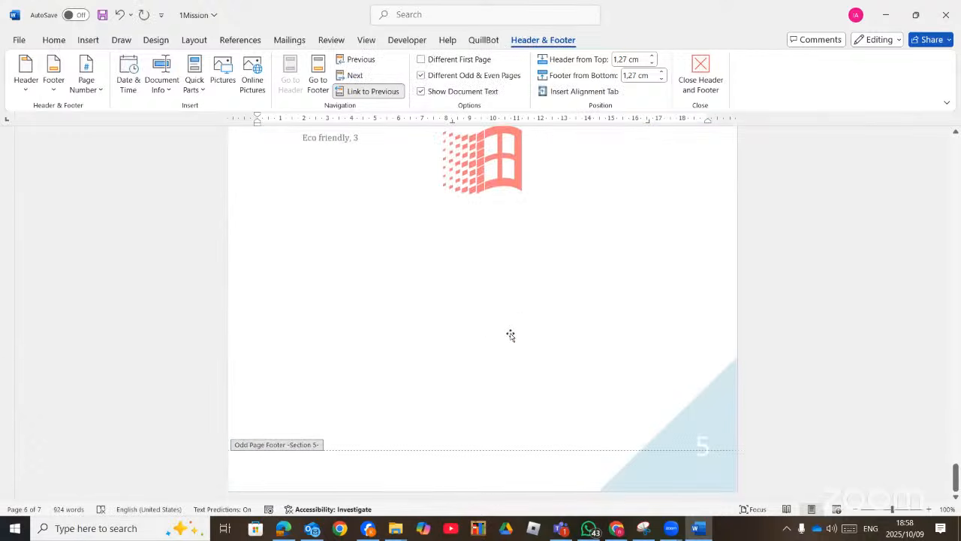
{"action": "scroll", "coordinate": [511, 334], "scroll_direction": "up", "scroll_amount": 4}
{"action": "scroll", "coordinate": [511, 333], "scroll_direction": "up", "scroll_amount": 15}
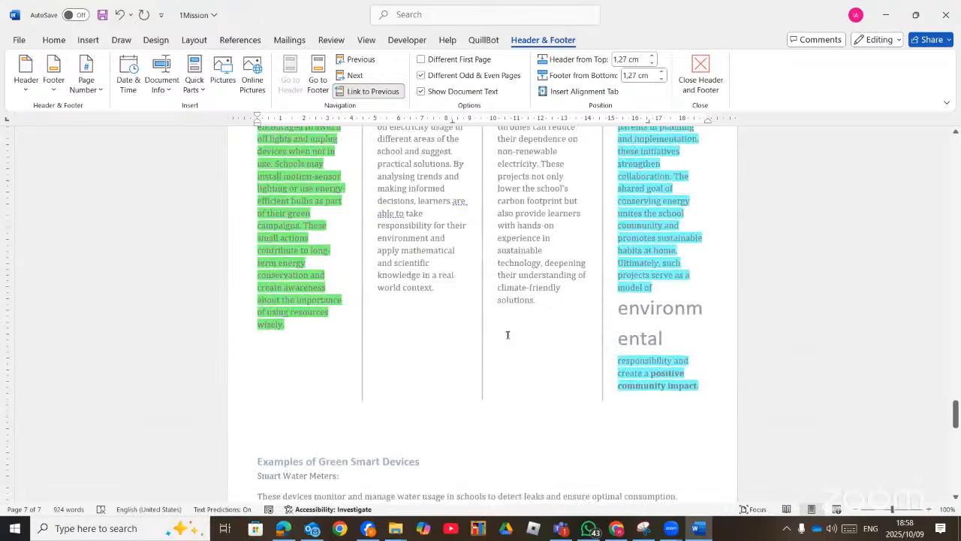
Step: Delete the red symbol watermark from page 5, below the paragraph ending "knowledge to drive positive change."
{"action": "scroll", "coordinate": [508, 338], "scroll_direction": "up", "scroll_amount": 10}
{"action": "scroll", "coordinate": [500, 353], "scroll_direction": "down", "scroll_amount": 1}
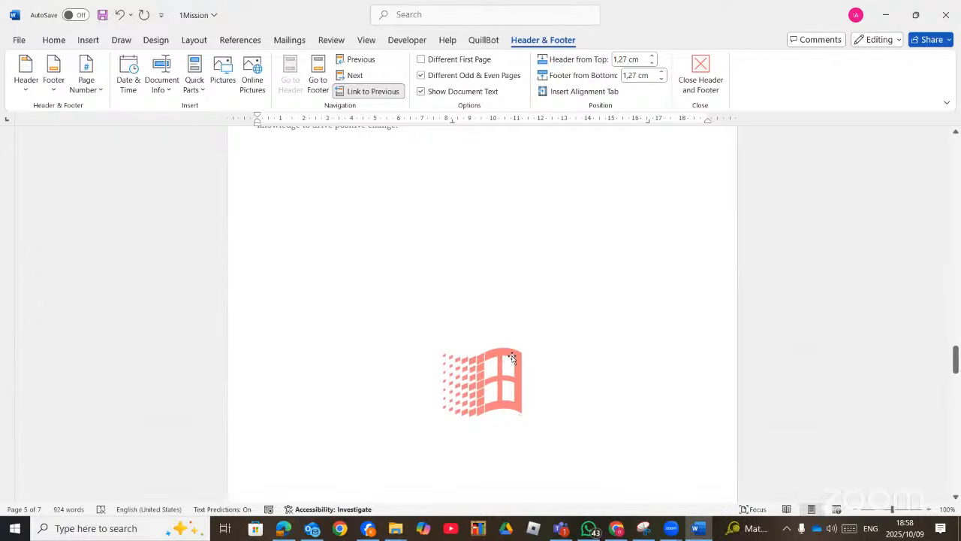
{"action": "left_click", "coordinate": [511, 358]}
{"action": "key", "text": "Delete"}
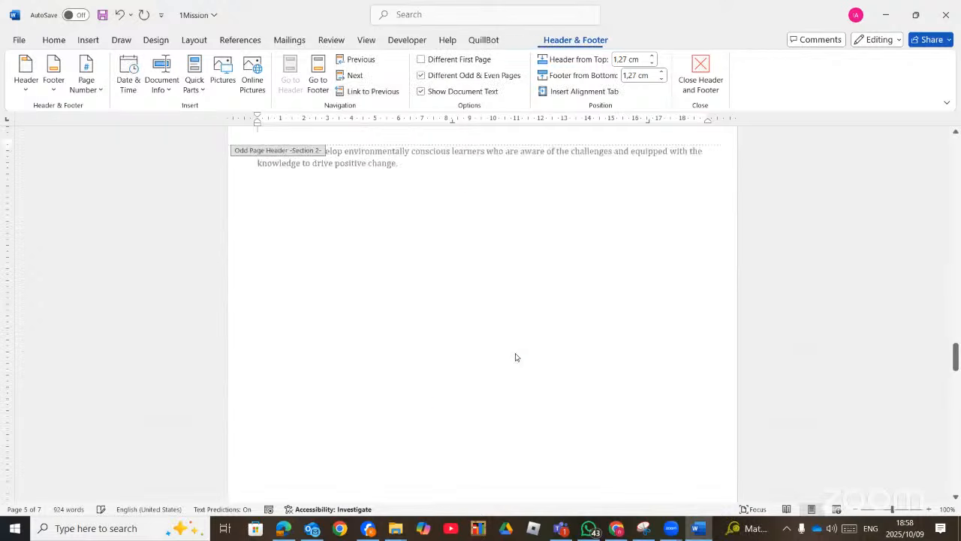
Step: Delete the red symbol watermark from the table of contents page at the start of the document
{"action": "scroll", "coordinate": [515, 355], "scroll_direction": "up", "scroll_amount": 3}
{"action": "scroll", "coordinate": [517, 353], "scroll_direction": "up", "scroll_amount": 15}
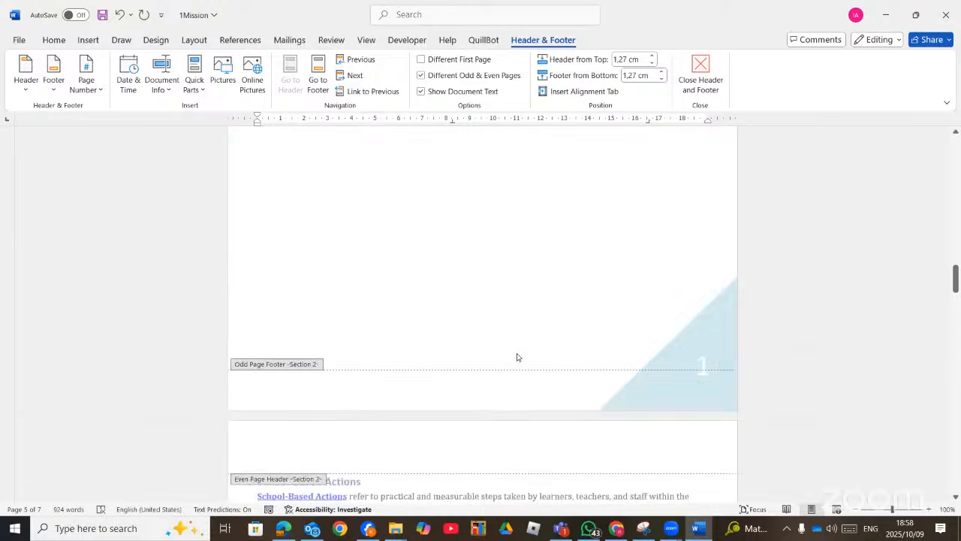
{"action": "scroll", "coordinate": [516, 357], "scroll_direction": "up", "scroll_amount": 15}
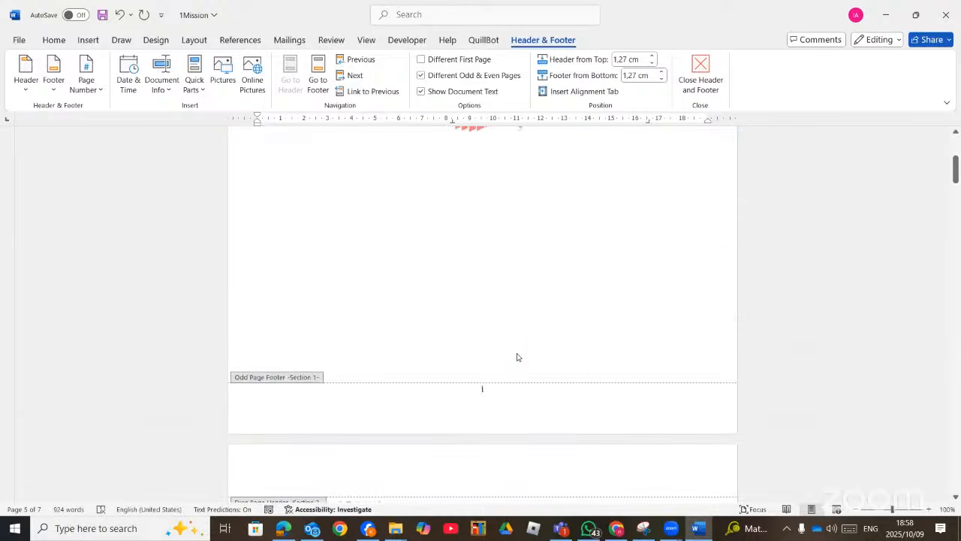
{"action": "scroll", "coordinate": [515, 356], "scroll_direction": "up", "scroll_amount": 1}
{"action": "scroll", "coordinate": [499, 401], "scroll_direction": "down", "scroll_amount": 2}
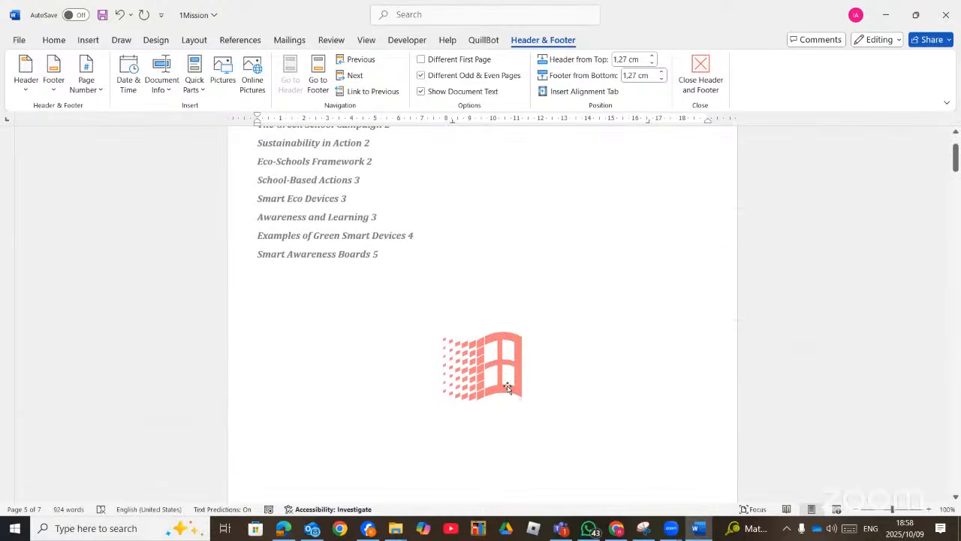
{"action": "left_click", "coordinate": [507, 387]}
{"action": "key", "text": "Delete"}
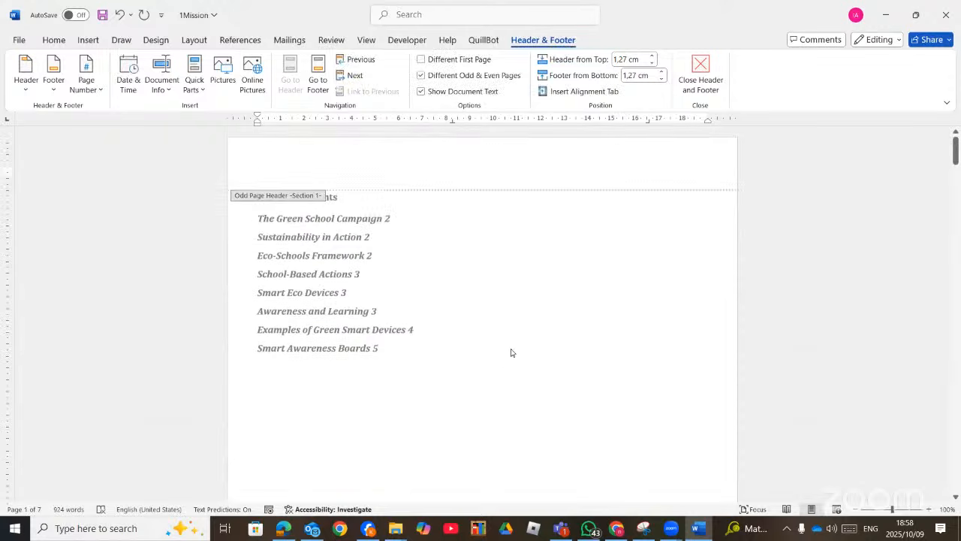
Step: Leave header and footer editing and check every page from the table of contents to the last one for the watermark
{"action": "scroll", "coordinate": [496, 349], "scroll_direction": "down", "scroll_amount": 13}
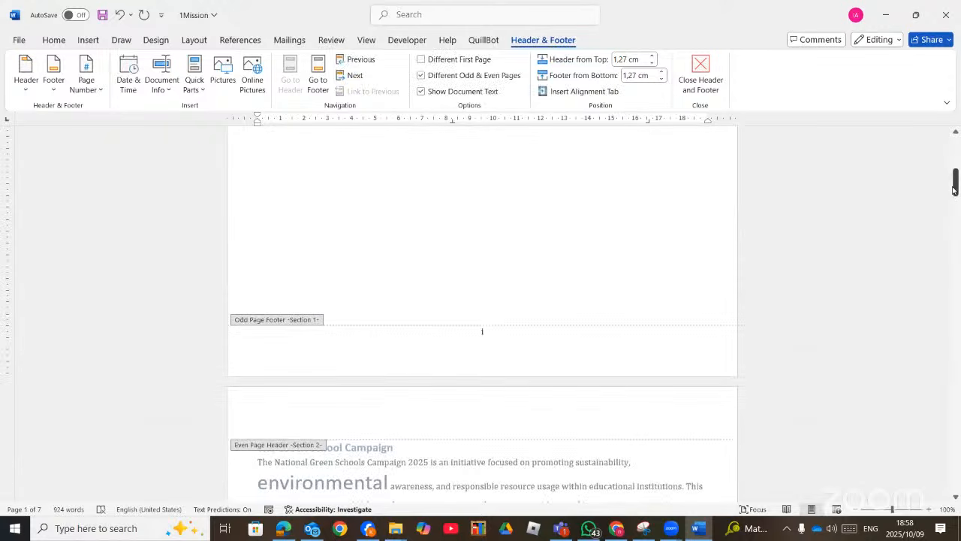
{"action": "left_click_drag", "start_coordinate": [955, 182], "coordinate": [955, 474]}
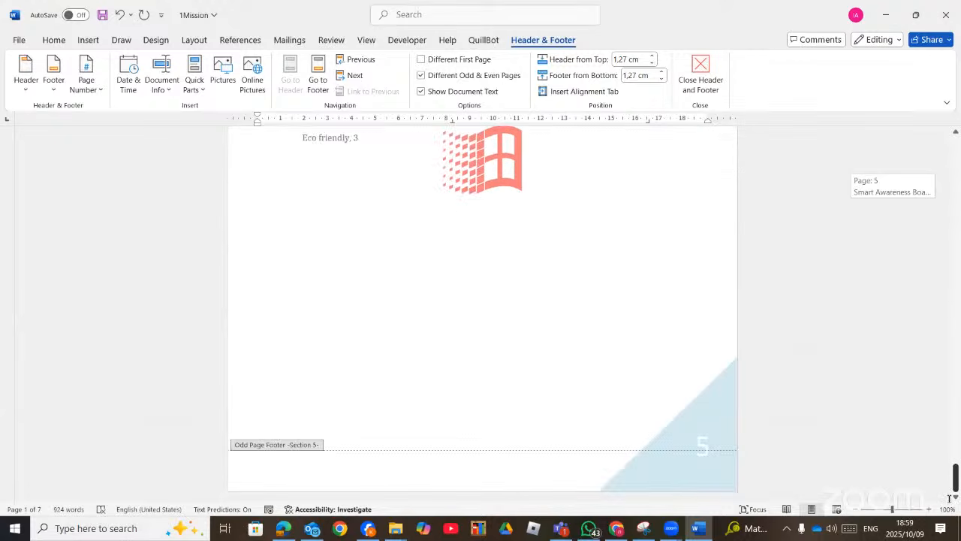
{"action": "double_click", "coordinate": [487, 347]}
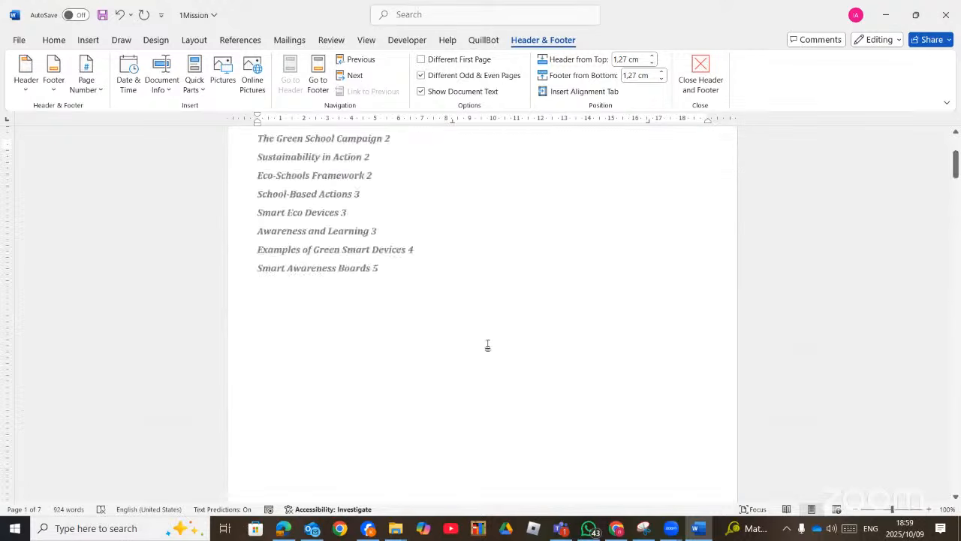
{"action": "scroll", "coordinate": [525, 330], "scroll_direction": "down", "scroll_amount": 10}
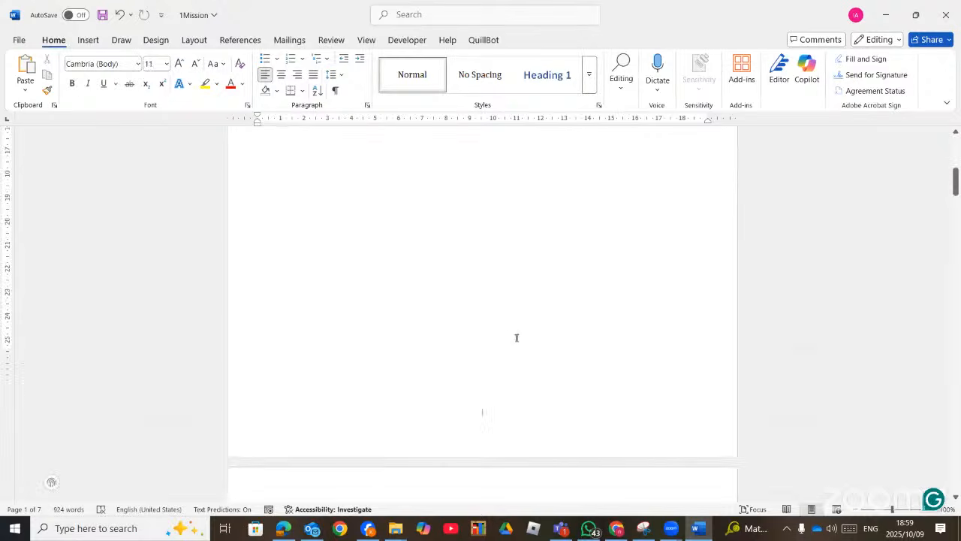
{"action": "scroll", "coordinate": [498, 362], "scroll_direction": "down", "scroll_amount": 10}
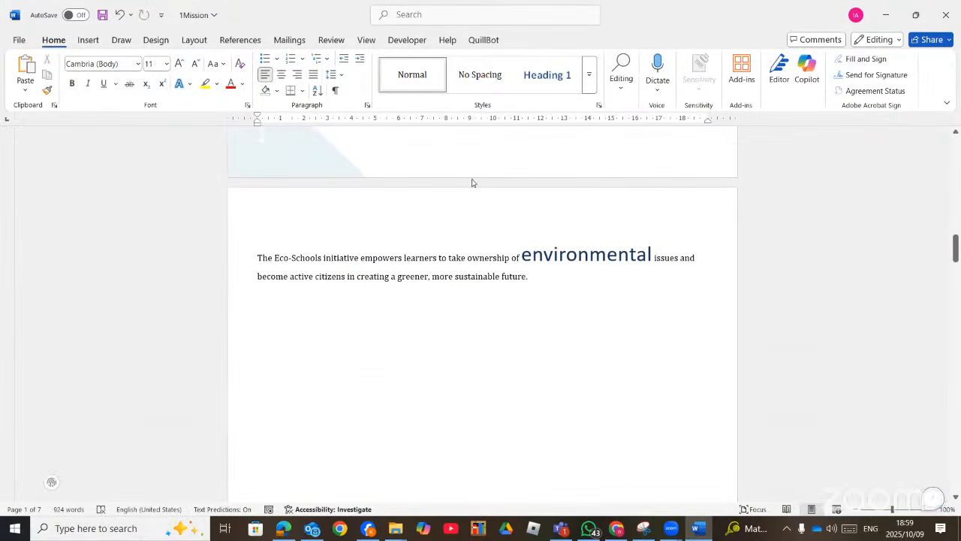
{"action": "scroll", "coordinate": [440, 277], "scroll_direction": "down", "scroll_amount": 6}
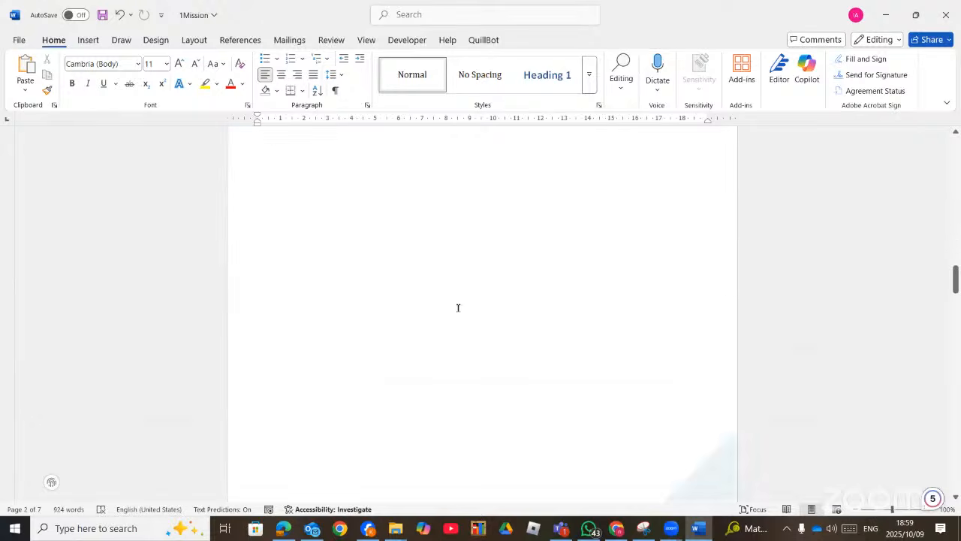
{"action": "scroll", "coordinate": [461, 308], "scroll_direction": "down", "scroll_amount": 15}
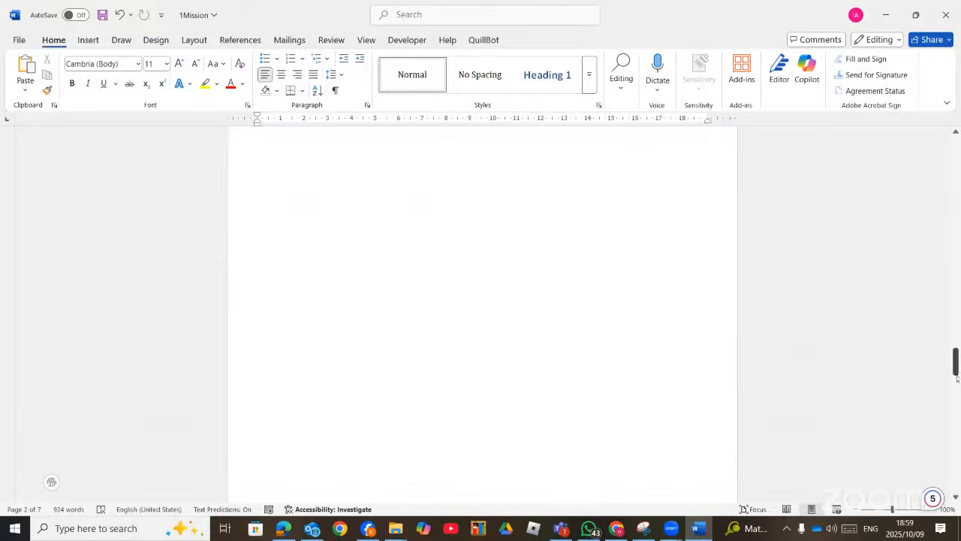
{"action": "left_click_drag", "start_coordinate": [955, 362], "coordinate": [955, 478]}
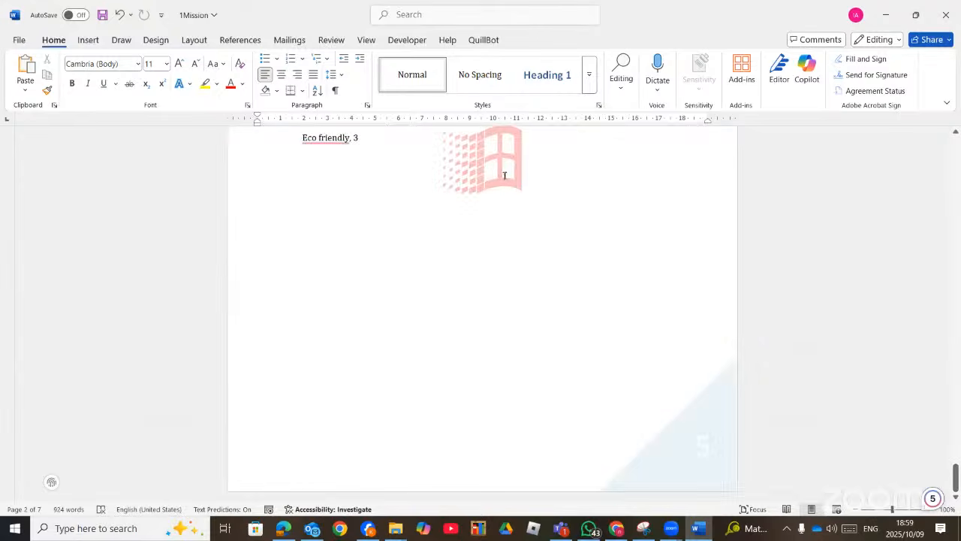
Step: Open the last page's footer for editing
{"action": "double_click", "coordinate": [419, 478]}
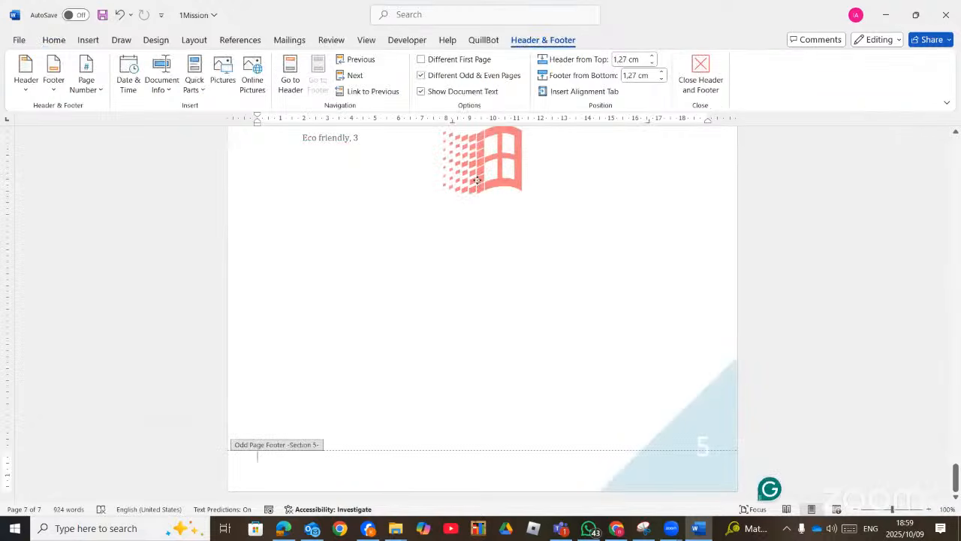
Step: Leave header and footer editing in the 1Mission document and switch to YouTube Studio to check the live chat
{"action": "left_click", "coordinate": [476, 180]}
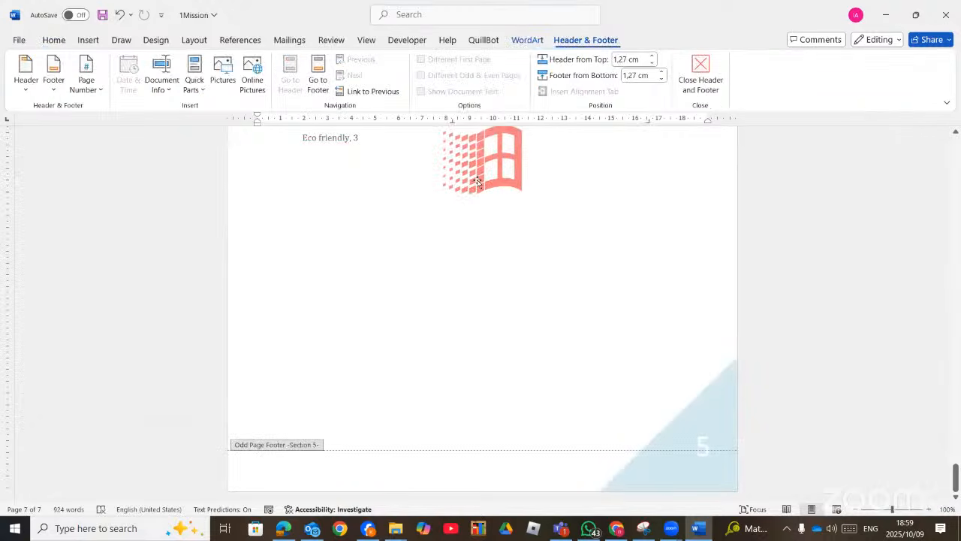
{"action": "left_click", "coordinate": [699, 78]}
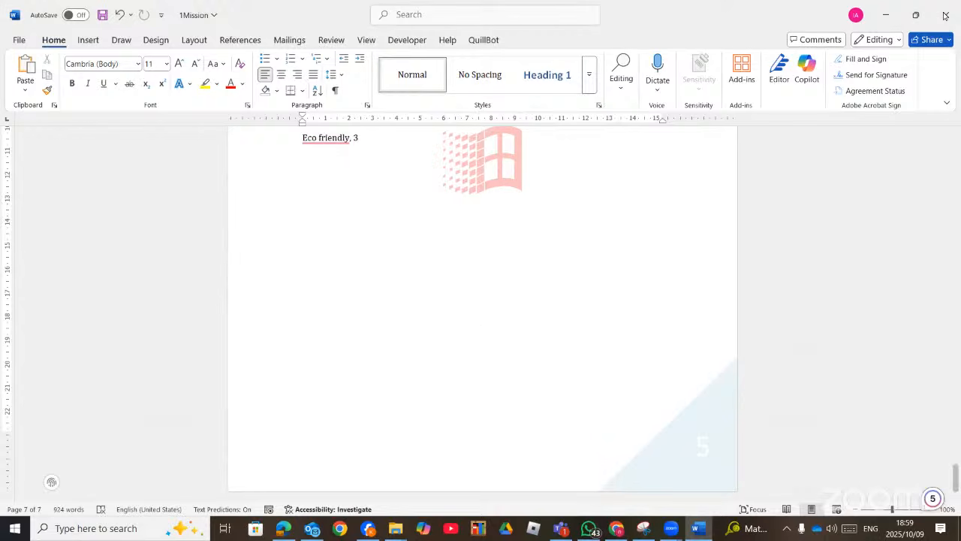
{"action": "left_click", "coordinate": [590, 433]}
{"action": "left_click", "coordinate": [617, 531]}
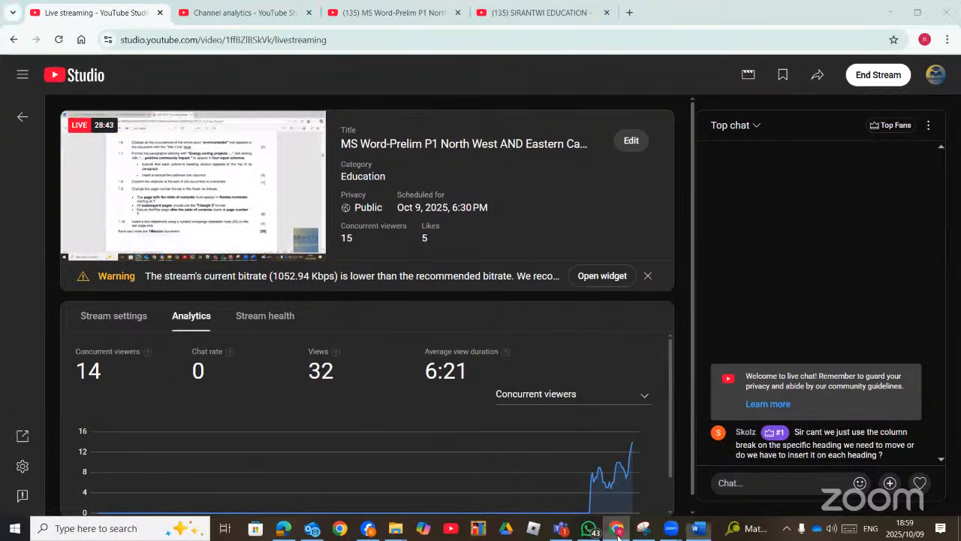
Step: Switch back to Word and show the formatting marks to examine the column breaks in the four-column Energy-saving projects text
{"action": "left_click", "coordinate": [696, 528]}
{"action": "scroll", "coordinate": [895, 247], "scroll_direction": "up", "scroll_amount": 6}
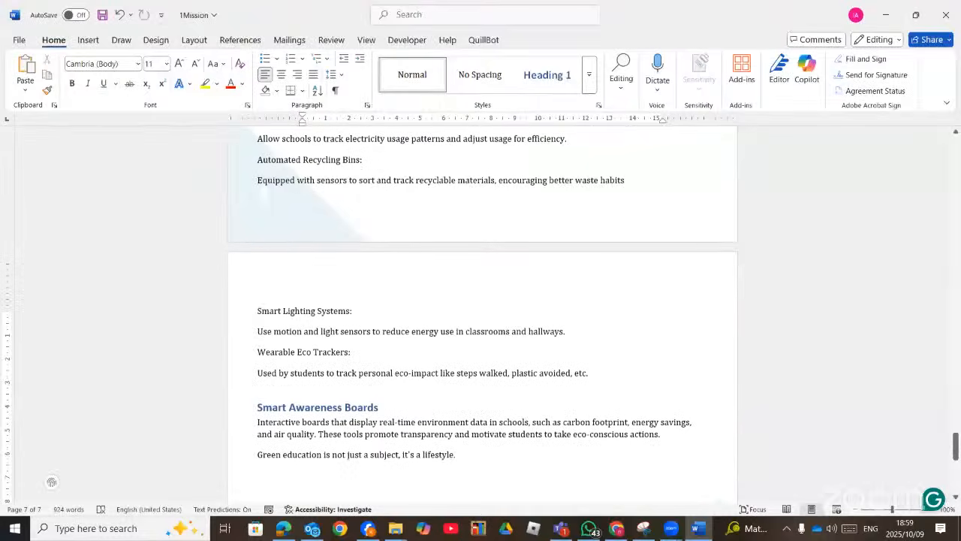
{"action": "left_click_drag", "start_coordinate": [956, 449], "coordinate": [955, 407]}
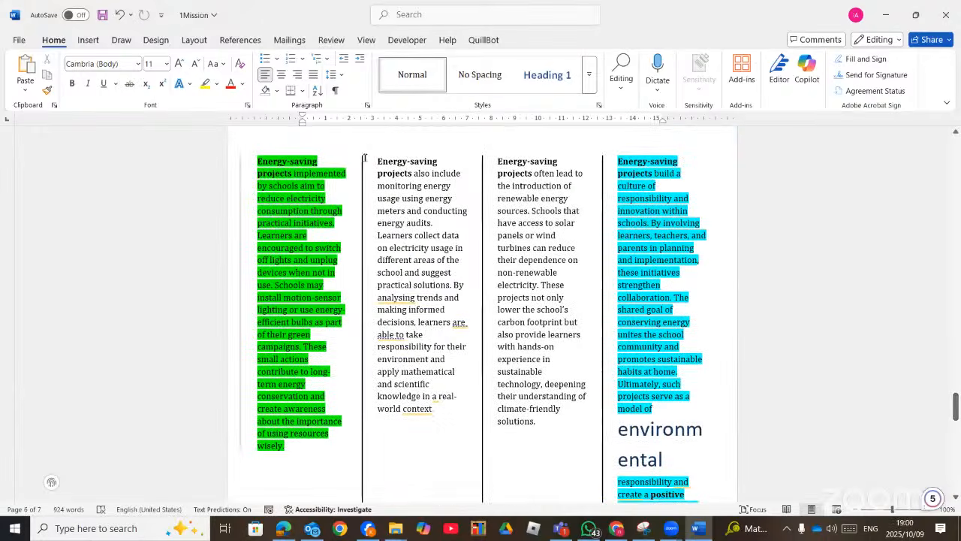
{"action": "left_click", "coordinate": [378, 160]}
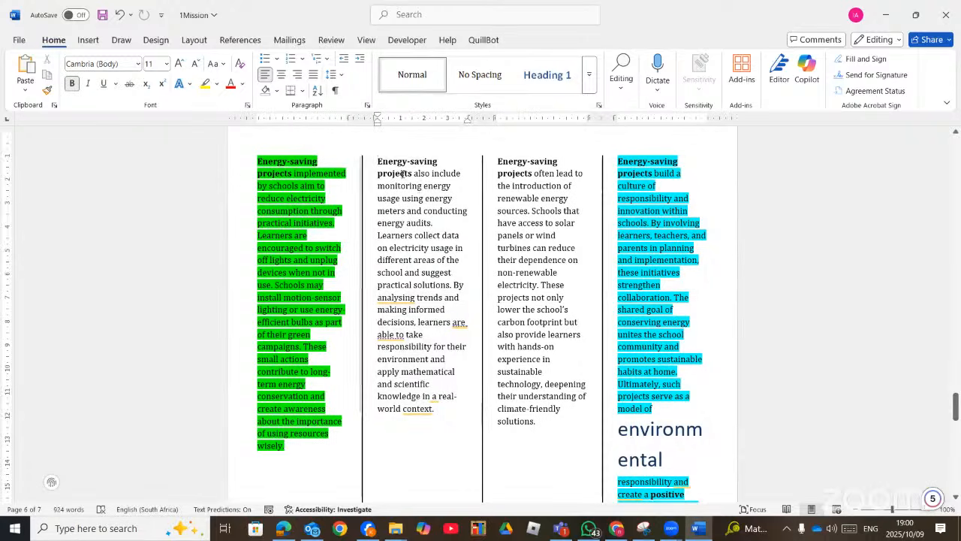
{"action": "left_click", "coordinate": [335, 90]}
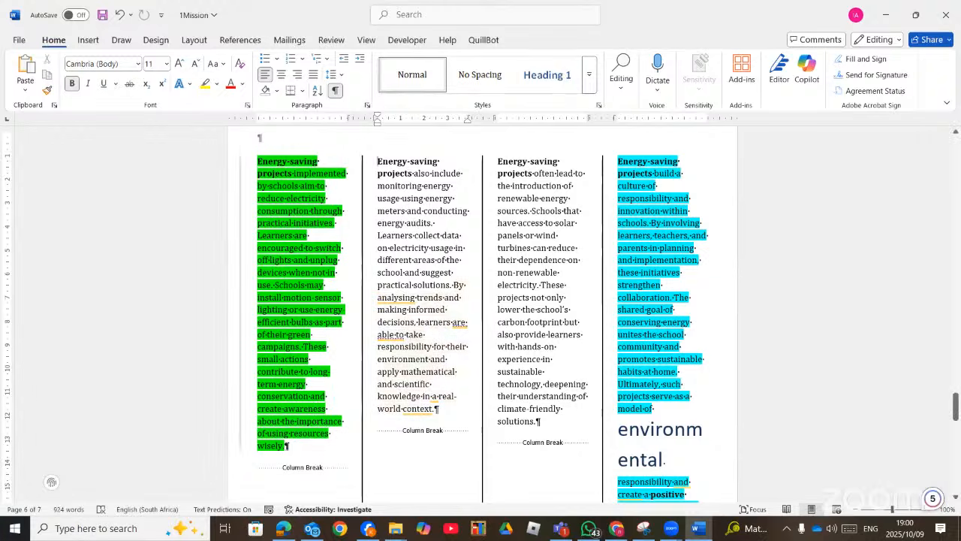
{"action": "left_click", "coordinate": [291, 446]}
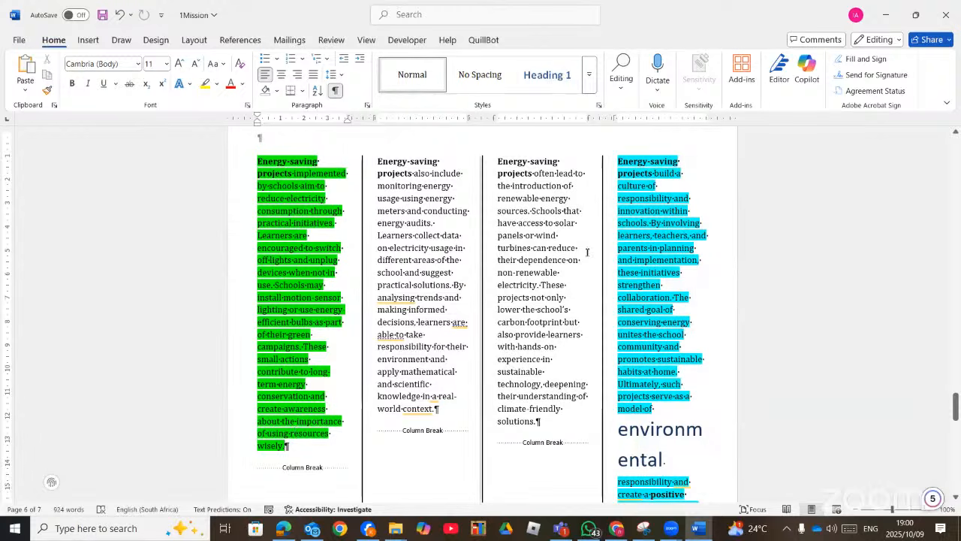
Step: Close 1Mission without saving the changes and open the 2Eco Word document from the data files folder for editing
{"action": "left_click", "coordinate": [946, 15]}
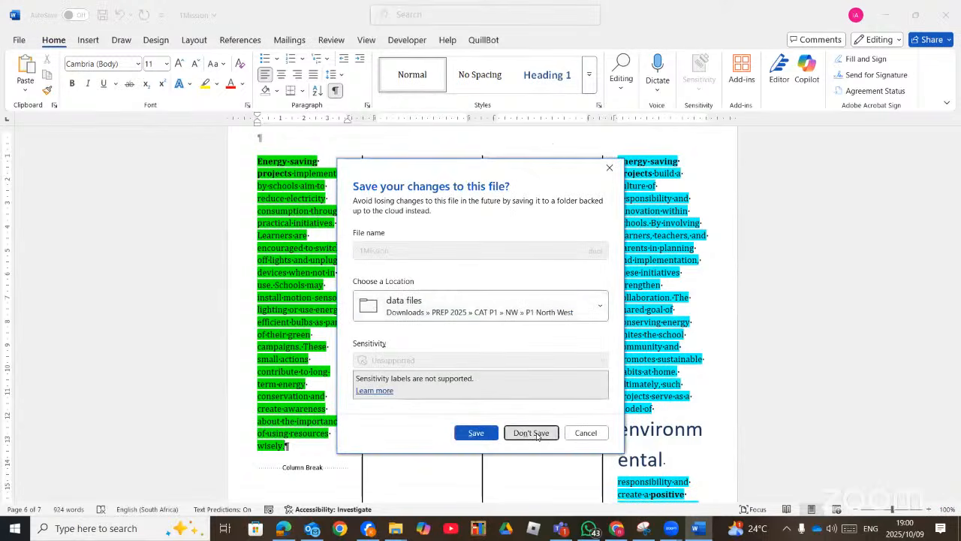
{"action": "left_click", "coordinate": [532, 433]}
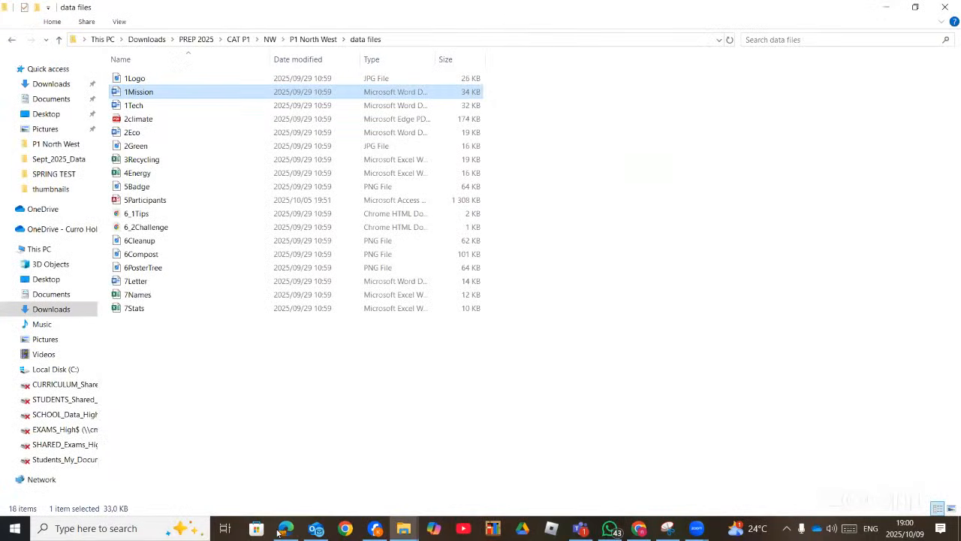
{"action": "double_click", "coordinate": [136, 134]}
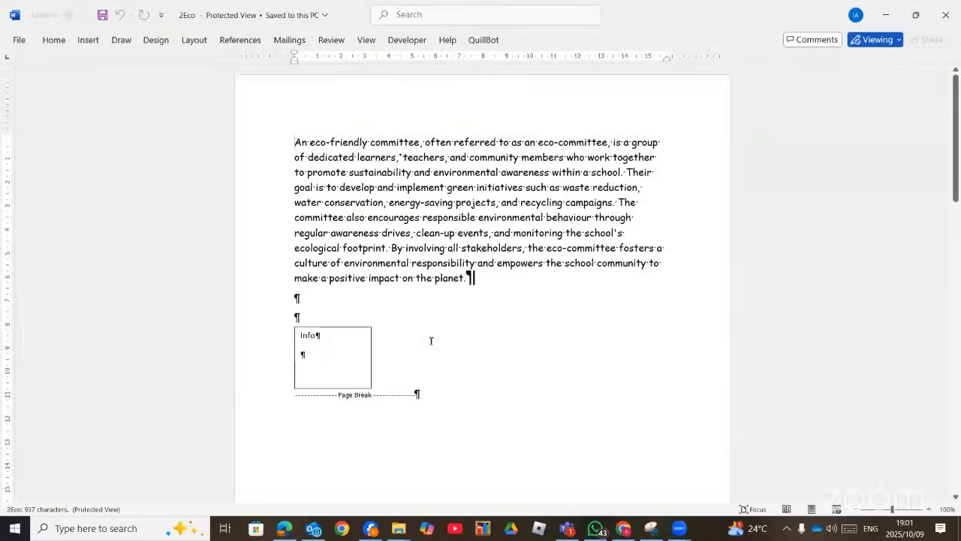
{"action": "left_click", "coordinate": [514, 59]}
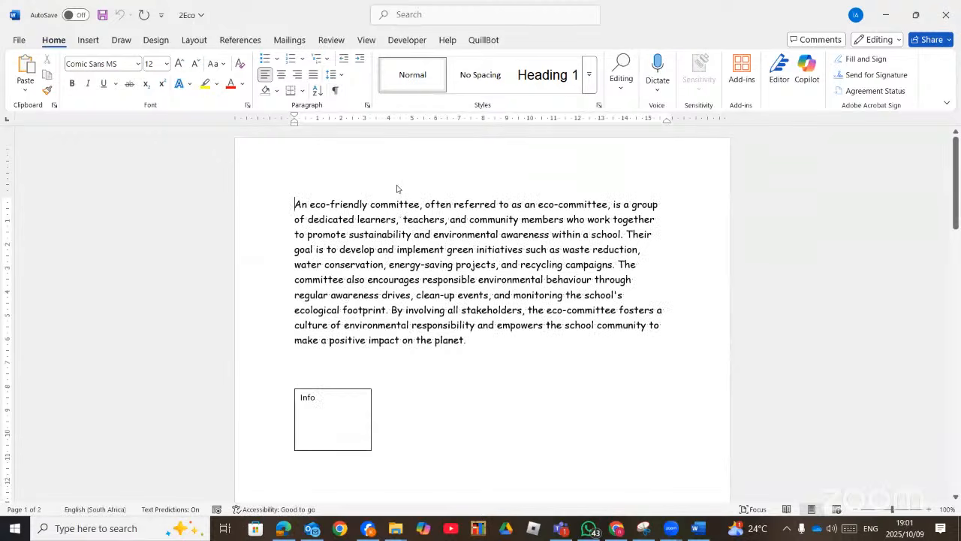
Step: Check task 2.1 in the exam question PDF and set the paper size of the 2Eco document to A5
{"action": "key", "text": "alt+Tab"}
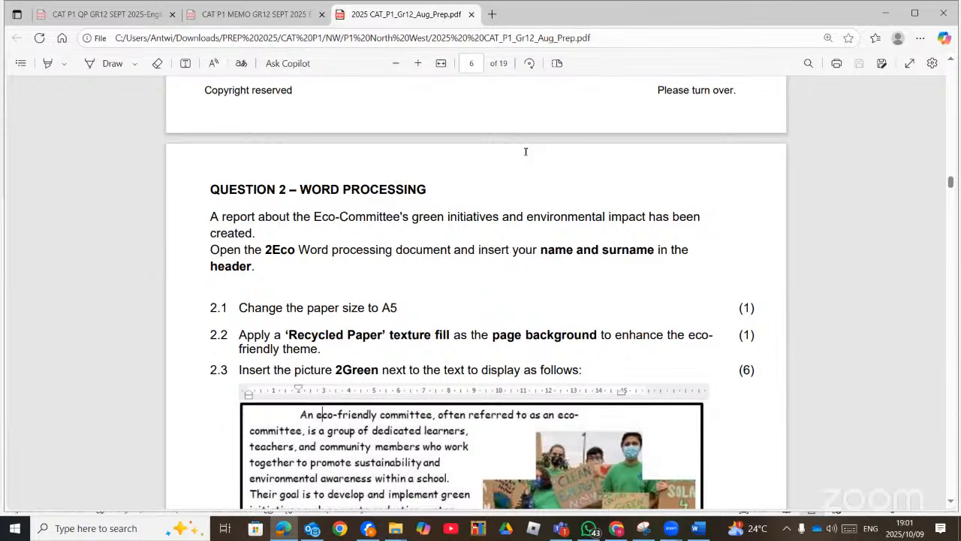
{"action": "scroll", "coordinate": [525, 152], "scroll_direction": "down", "scroll_amount": 1}
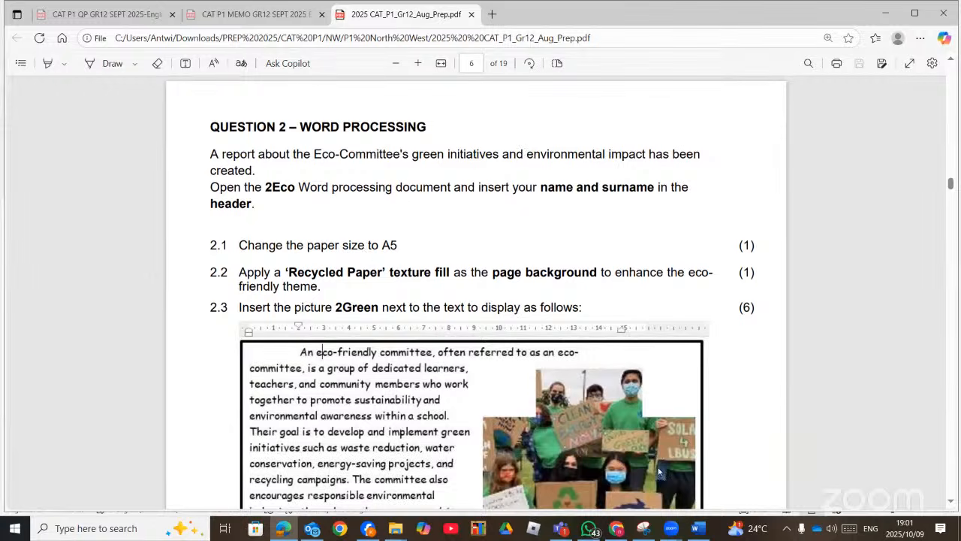
{"action": "left_click", "coordinate": [697, 528]}
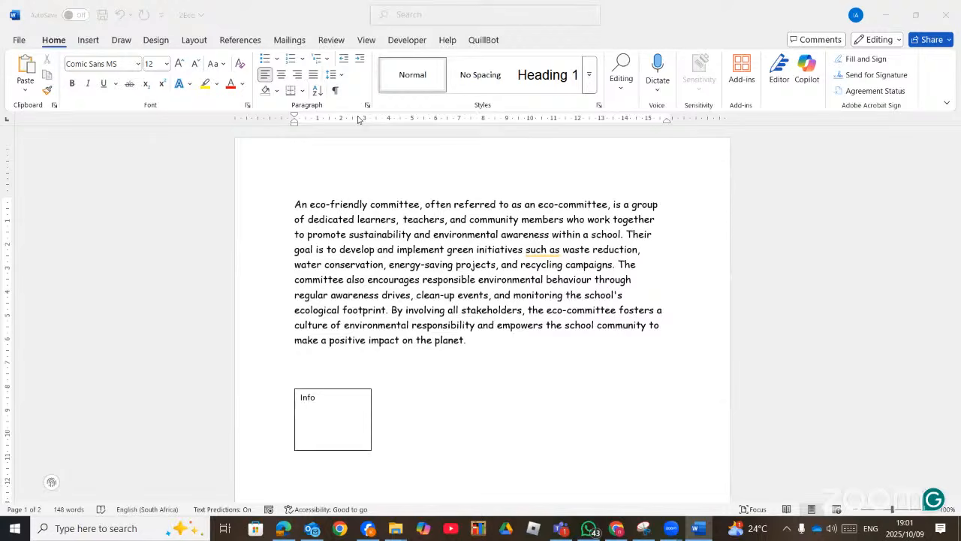
{"action": "double_click", "coordinate": [359, 120]}
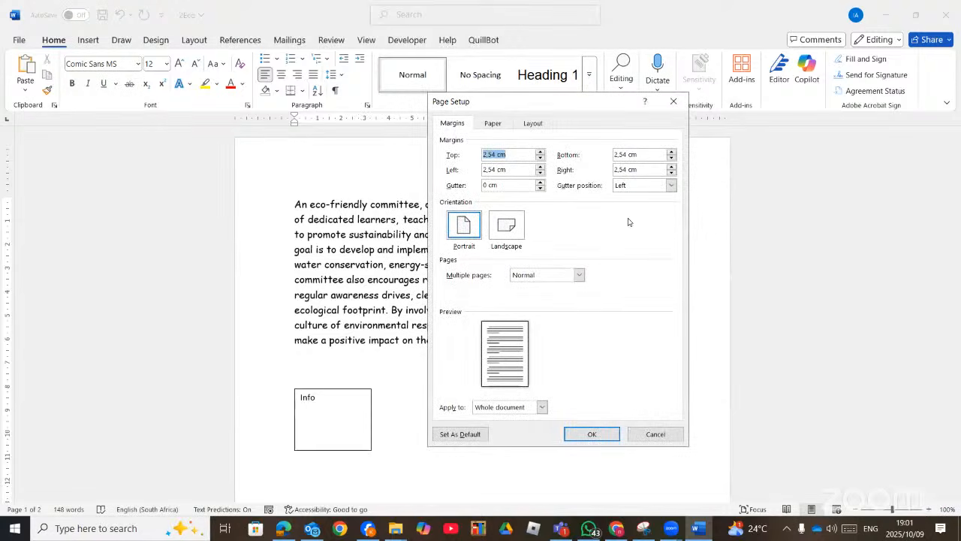
{"action": "left_click", "coordinate": [493, 123]}
{"action": "left_click", "coordinate": [532, 155]}
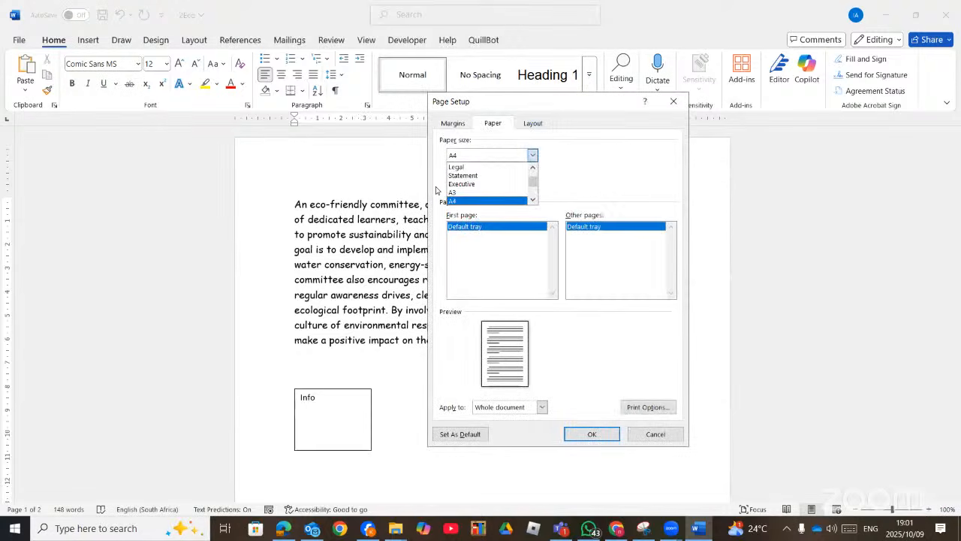
{"action": "left_click", "coordinate": [532, 200]}
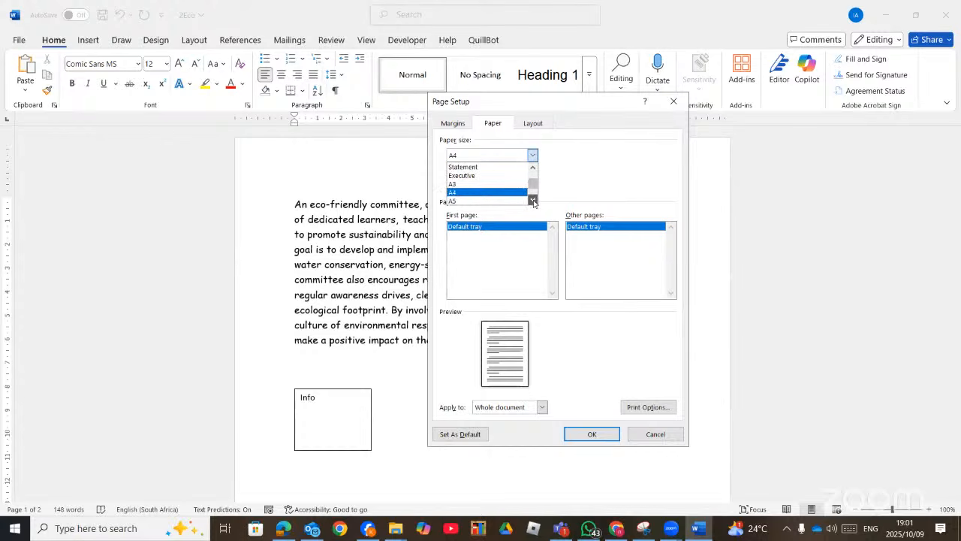
{"action": "left_click", "coordinate": [489, 200]}
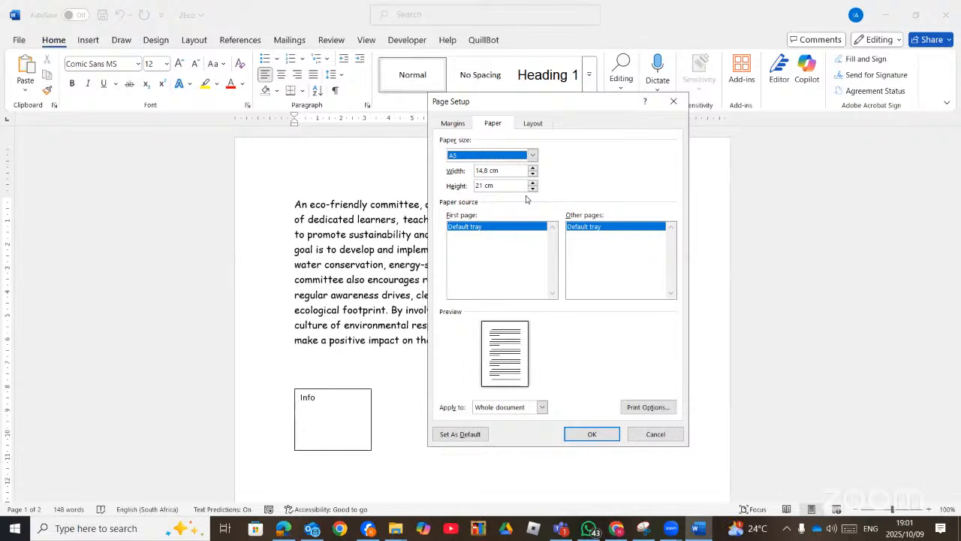
{"action": "left_click", "coordinate": [590, 434]}
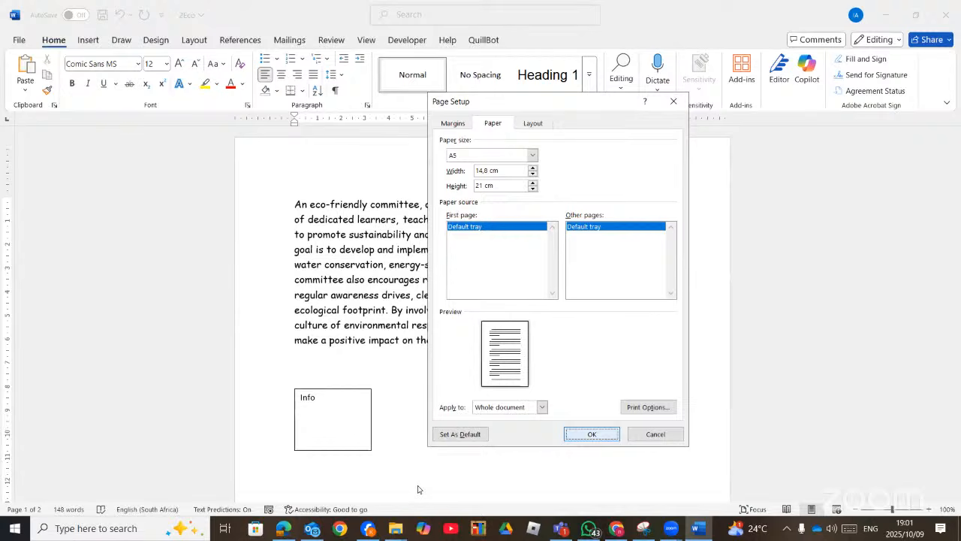
Step: Check task 2.2 in the question PDF and open the texture fill effects for the 2Eco document's page background
{"action": "left_click", "coordinate": [285, 528]}
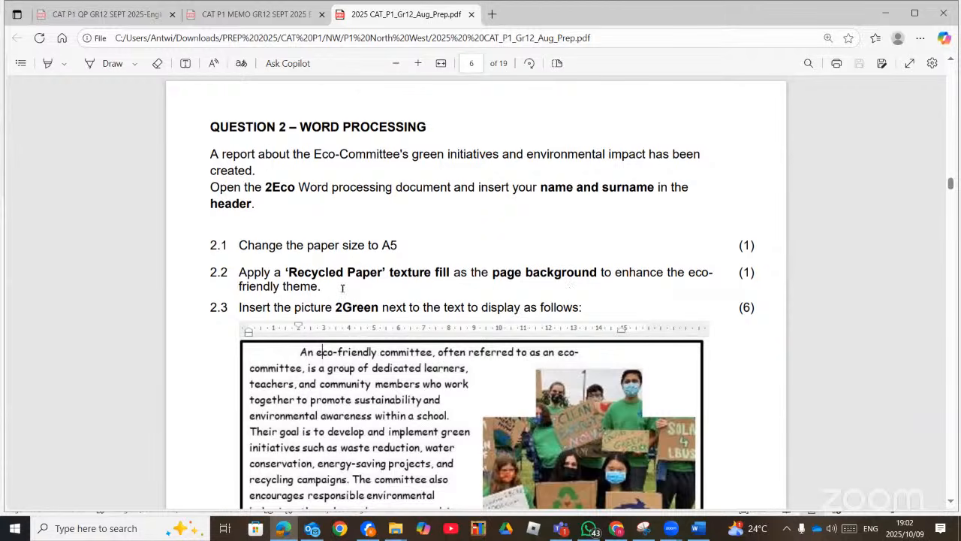
{"action": "mouse_move", "coordinate": [697, 520]}
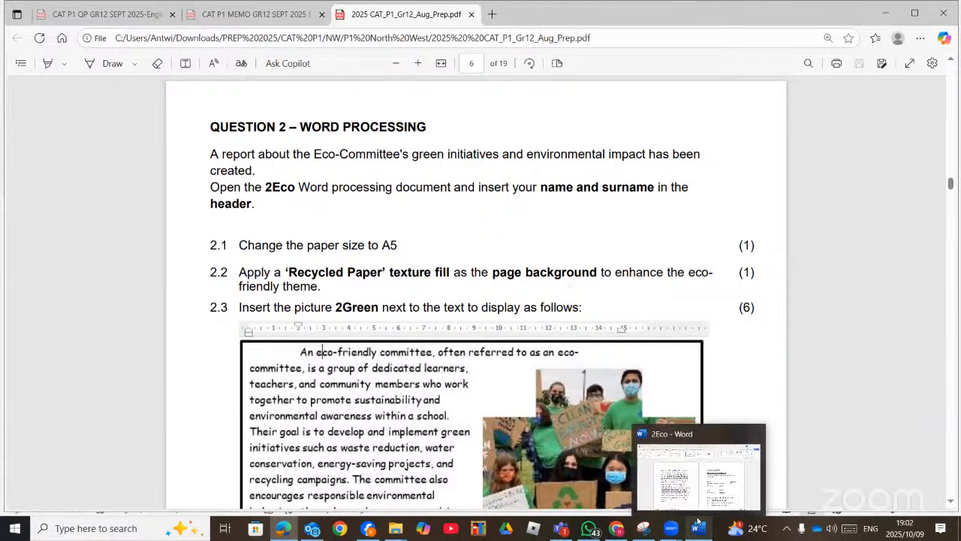
{"action": "left_click", "coordinate": [697, 527]}
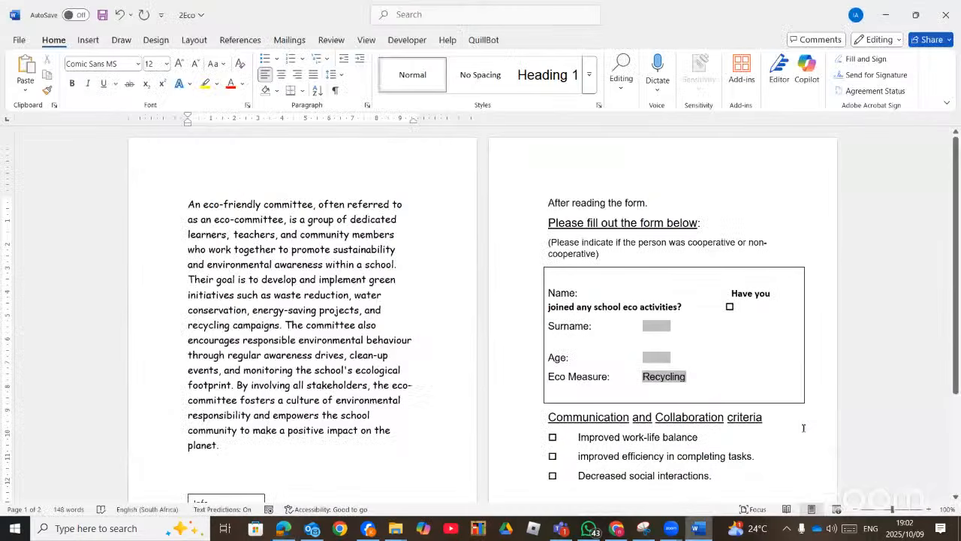
{"action": "scroll", "coordinate": [841, 483], "scroll_direction": "down", "scroll_amount": 1}
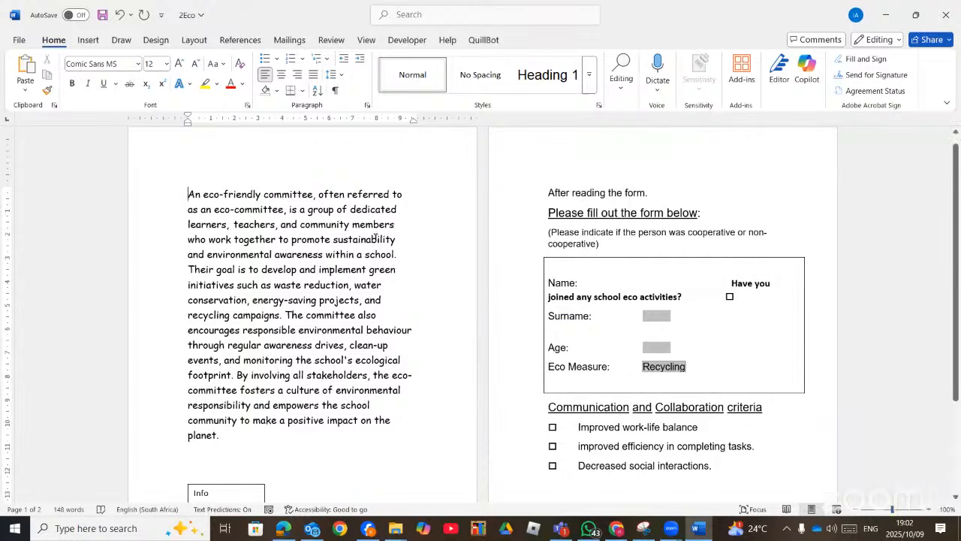
{"action": "left_click", "coordinate": [898, 510]}
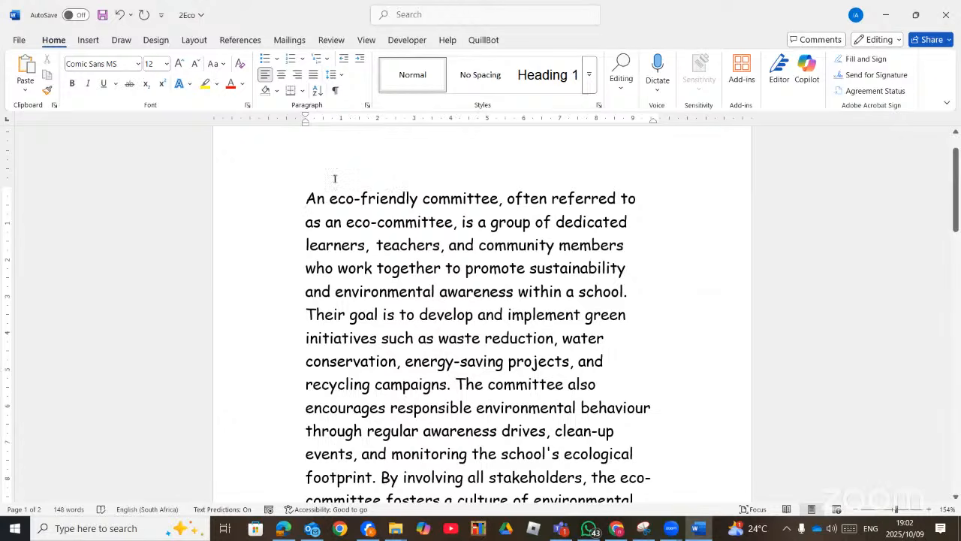
{"action": "left_click", "coordinate": [158, 41]}
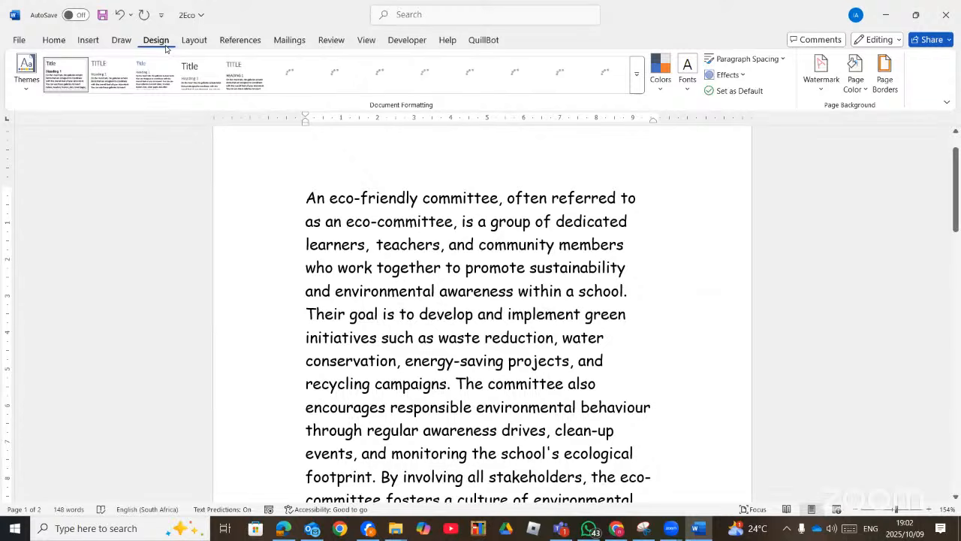
{"action": "left_click", "coordinate": [855, 75]}
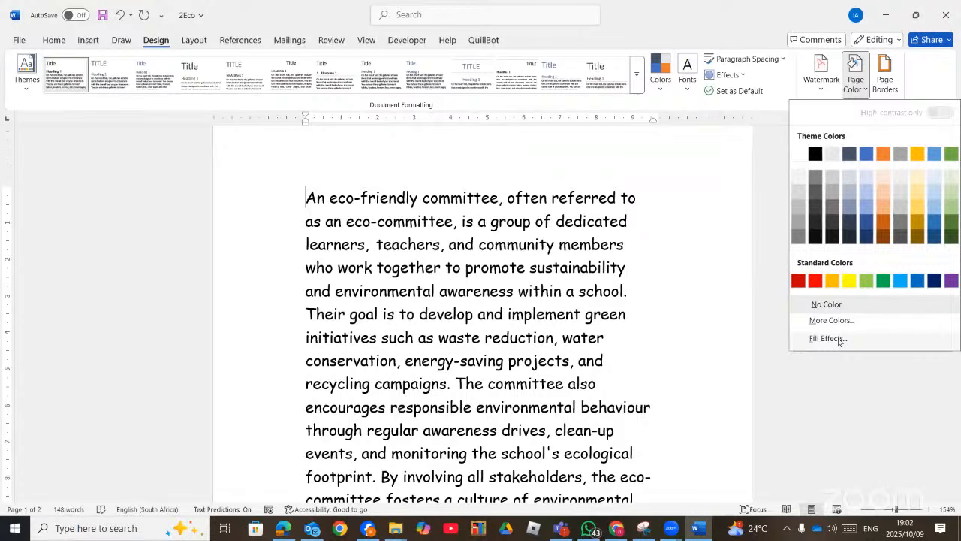
{"action": "left_click", "coordinate": [829, 339]}
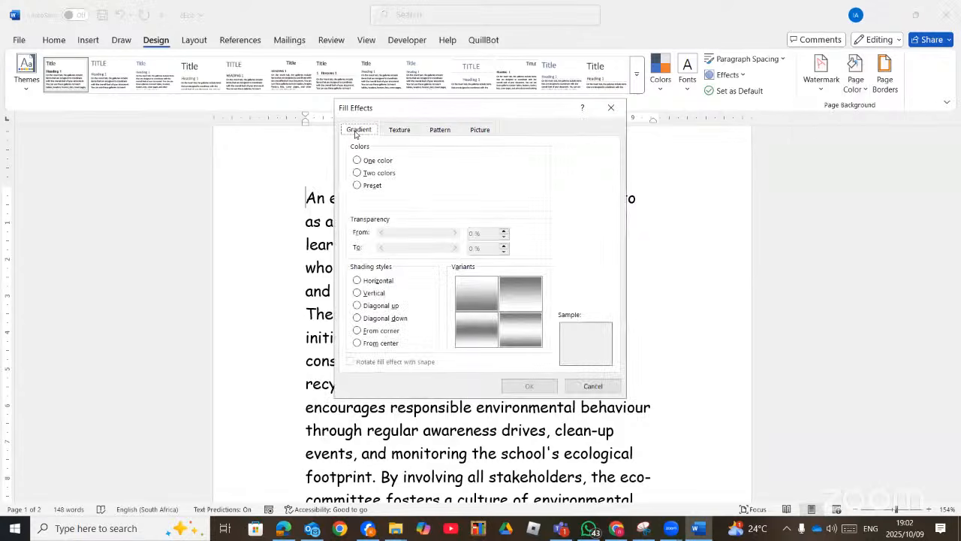
{"action": "left_click", "coordinate": [397, 130]}
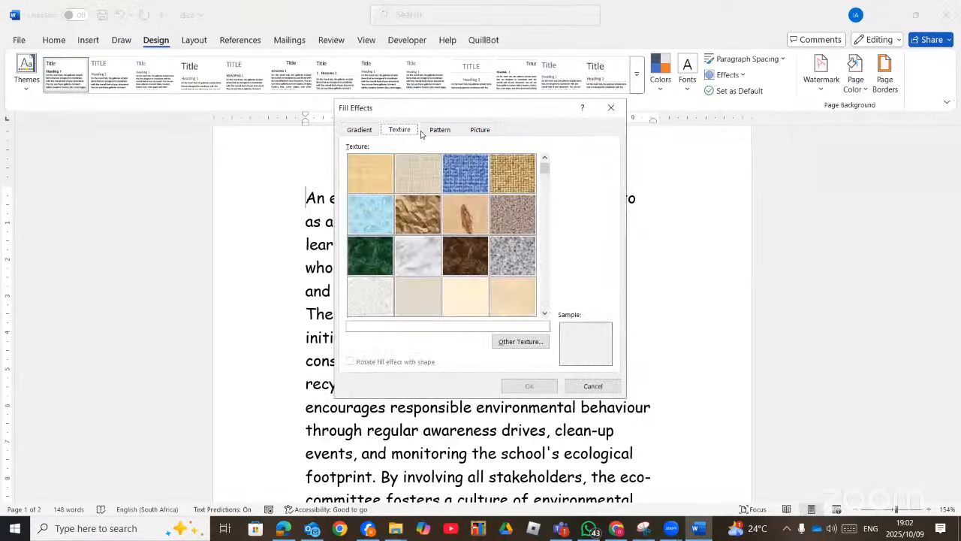
Step: Look through the pattern, picture, gradient and texture fill options, and recheck the required texture in the question PDF
{"action": "left_click", "coordinate": [443, 133]}
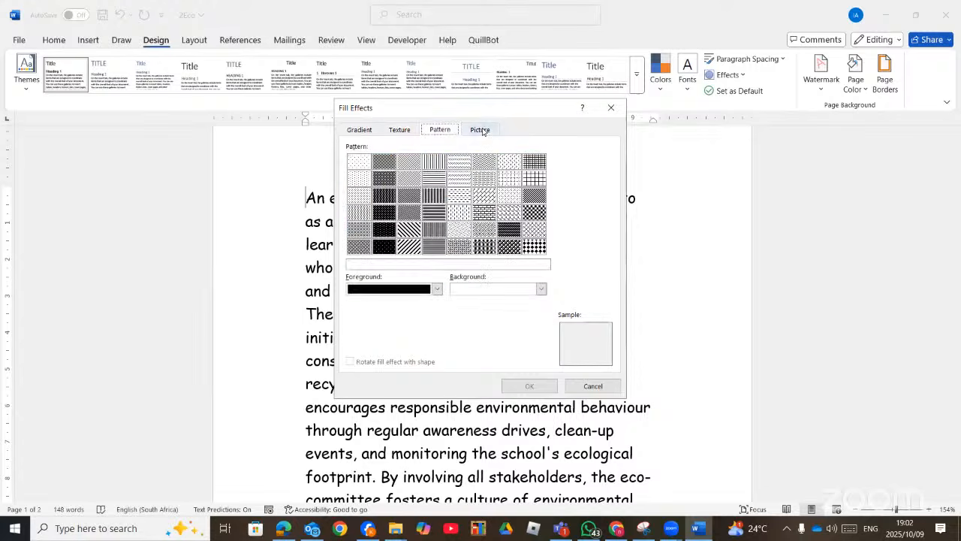
{"action": "left_click", "coordinate": [482, 130]}
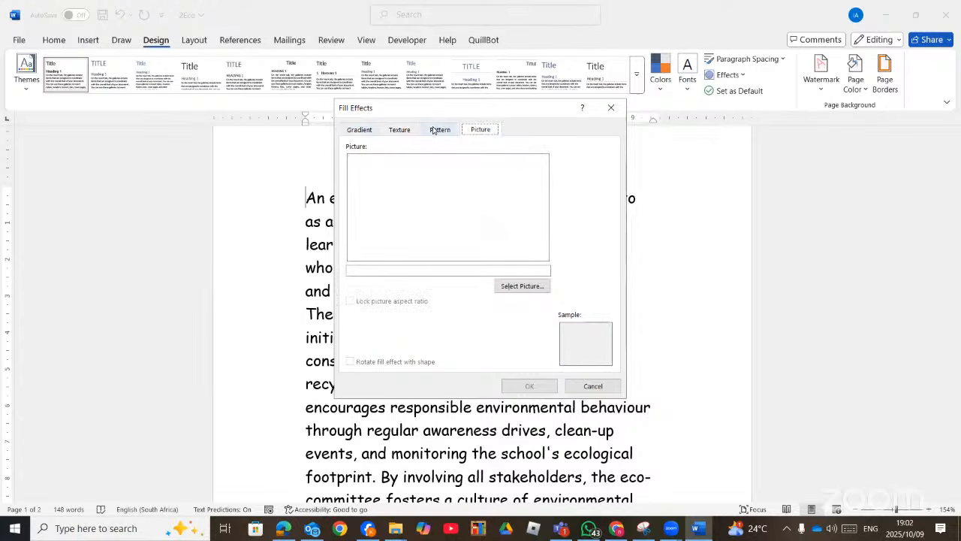
{"action": "left_click", "coordinate": [436, 130]}
{"action": "left_click", "coordinate": [399, 130]}
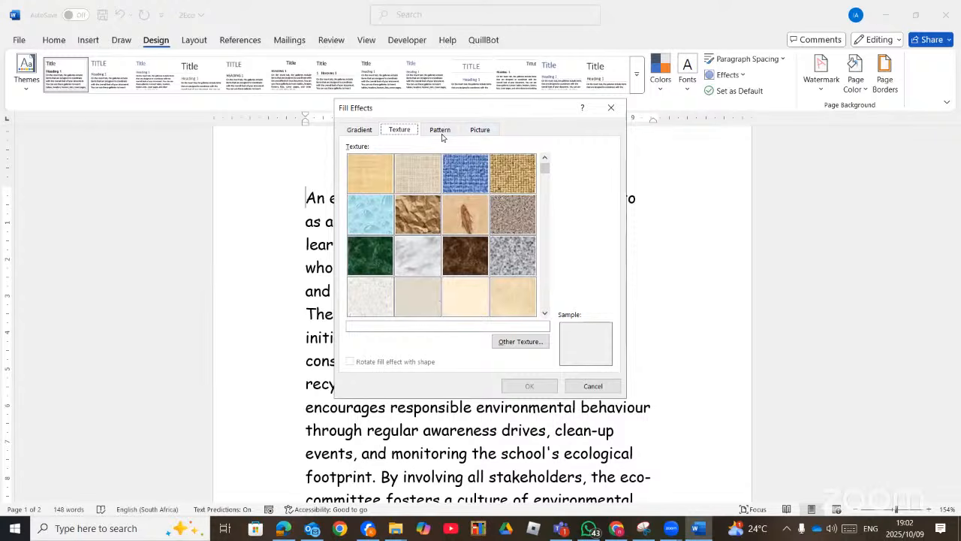
{"action": "left_click", "coordinate": [440, 132]}
{"action": "left_click", "coordinate": [402, 133]}
{"action": "left_click", "coordinate": [360, 133]}
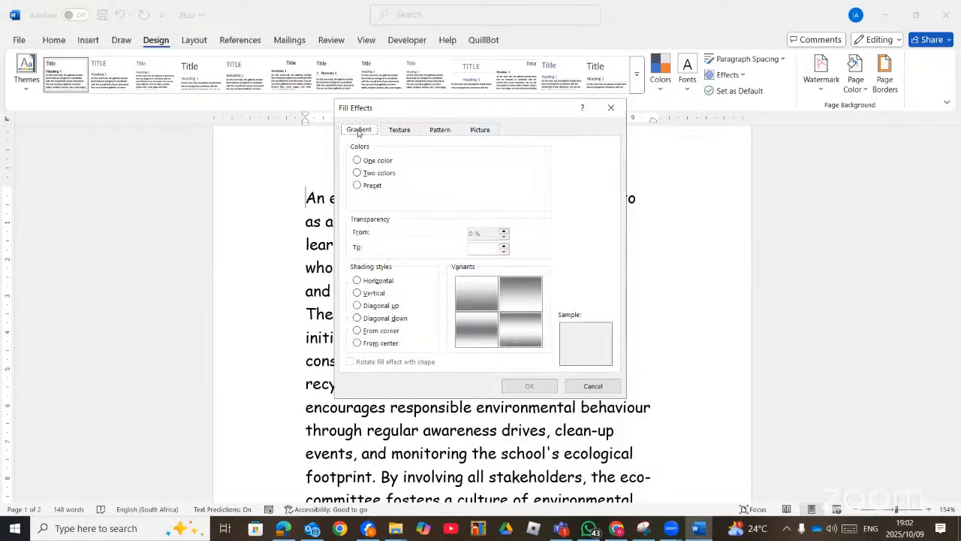
{"action": "left_click", "coordinate": [396, 133]}
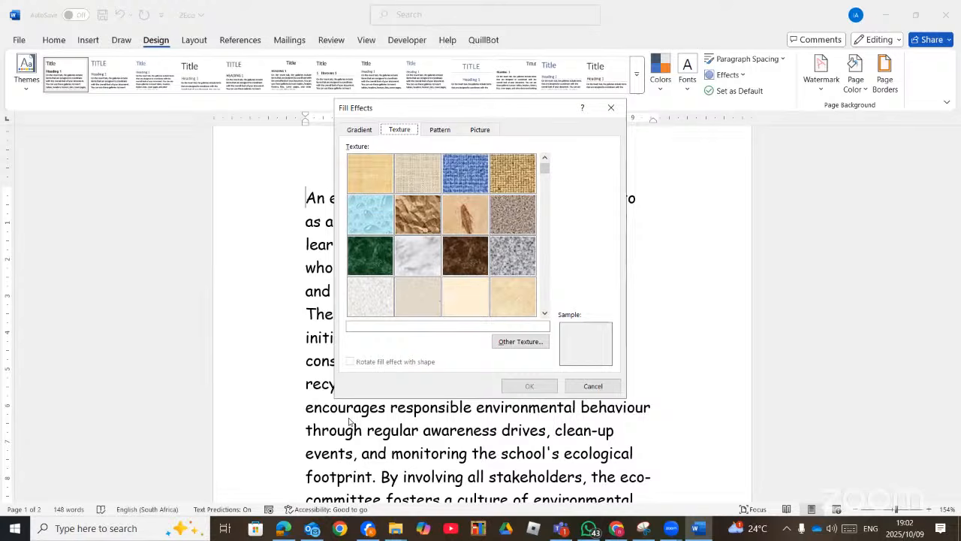
{"action": "left_click", "coordinate": [292, 529]}
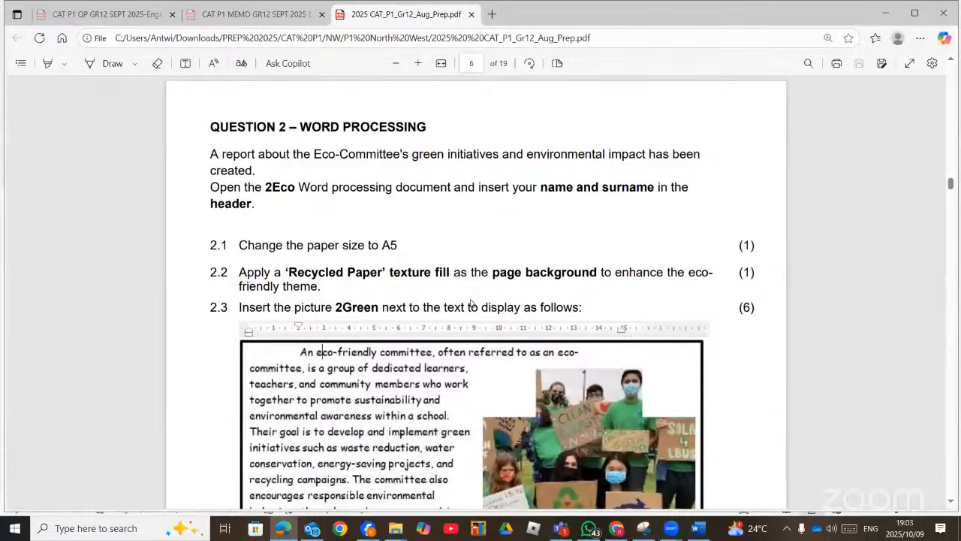
Step: Apply the Recycled paper texture as the 2Eco document's page background
{"action": "key", "text": "alt+Tab"}
{"action": "left_click", "coordinate": [410, 299]}
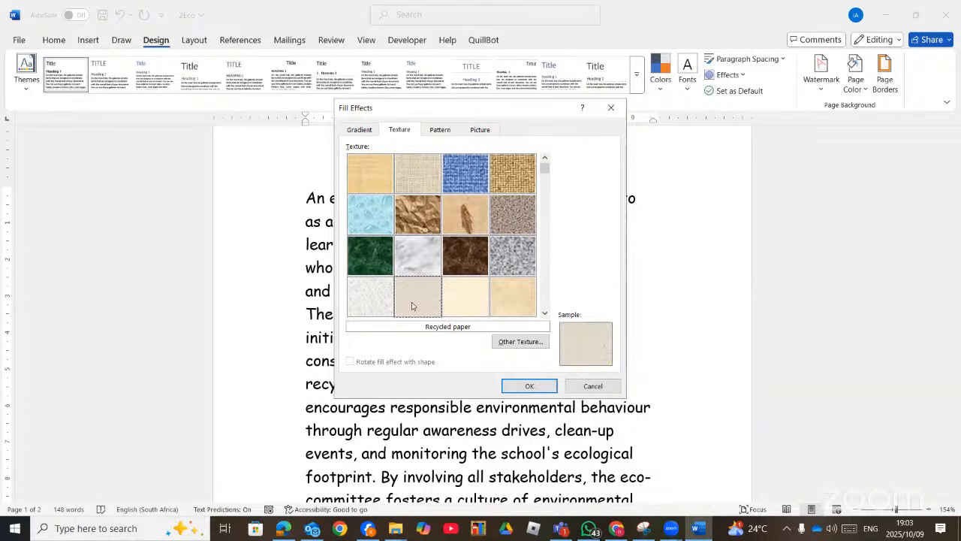
{"action": "left_click", "coordinate": [520, 342]}
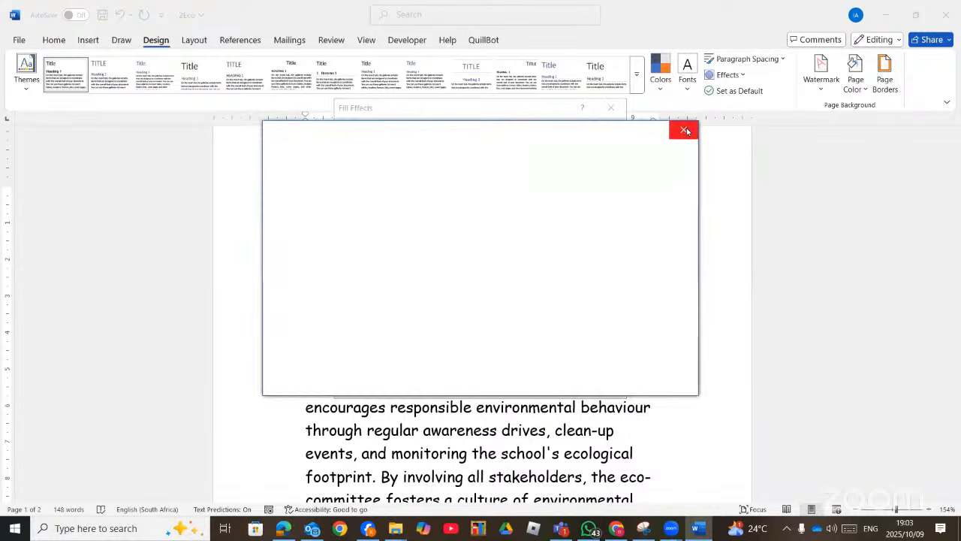
{"action": "left_click", "coordinate": [686, 132]}
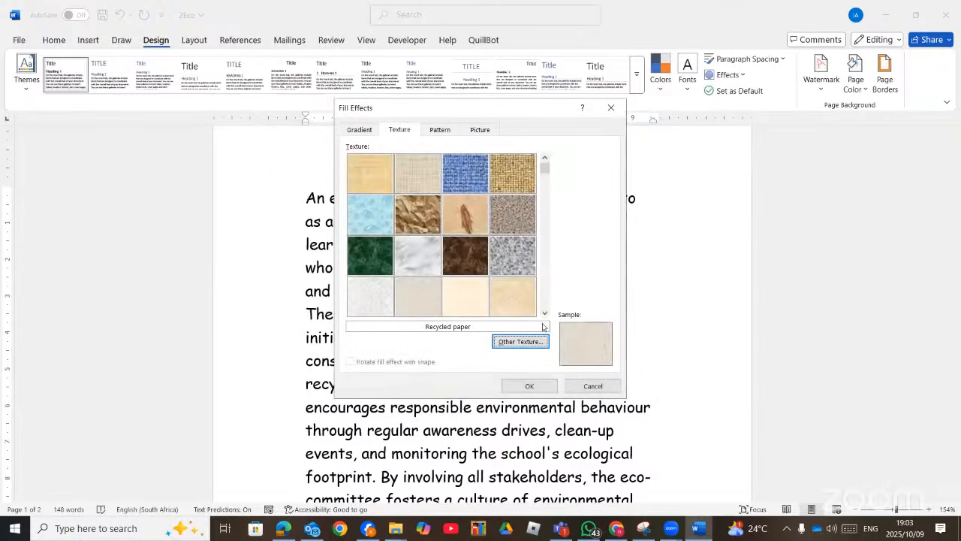
{"action": "scroll", "coordinate": [545, 313], "scroll_direction": "down", "scroll_amount": 1}
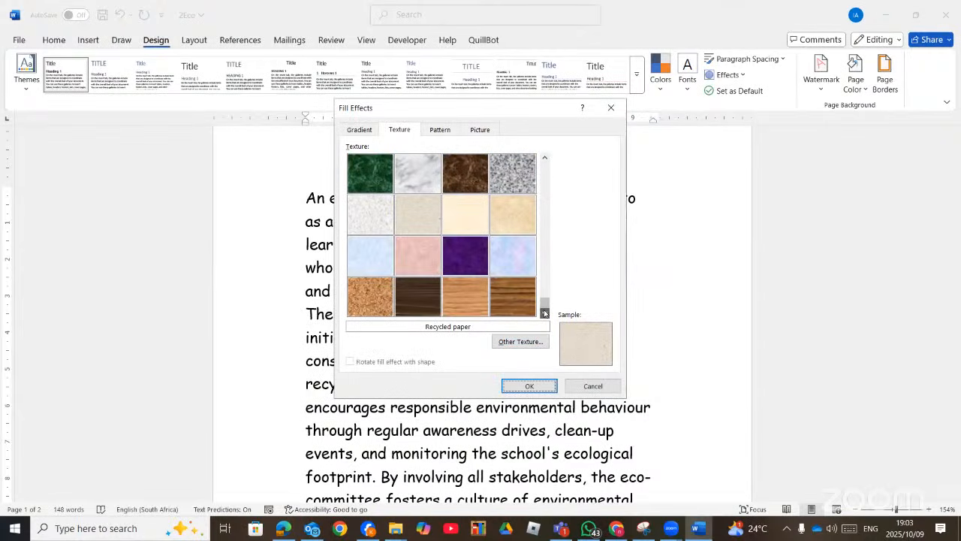
{"action": "left_click", "coordinate": [529, 386]}
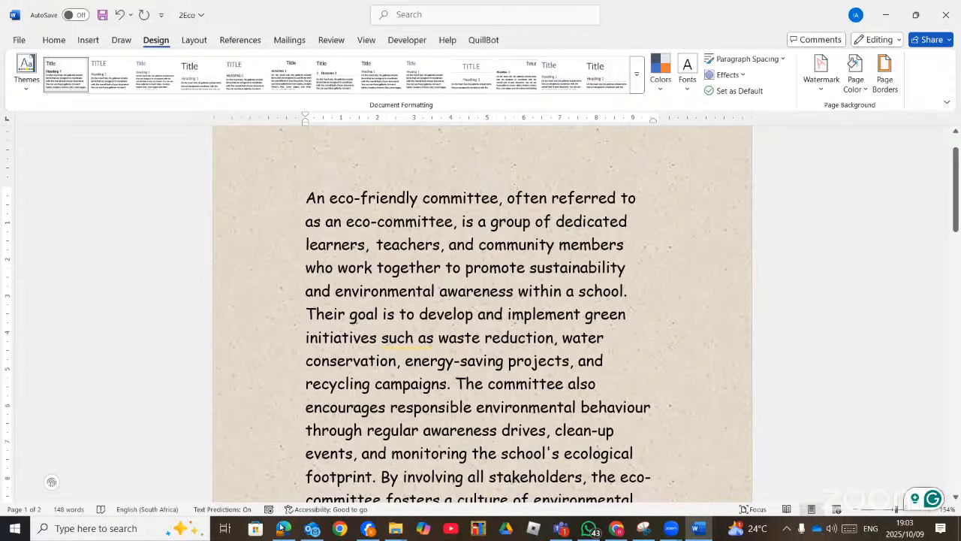
Step: Replace the page background with a two-colour horizontal gradient from dark orange to light blue
{"action": "left_click", "coordinate": [863, 89]}
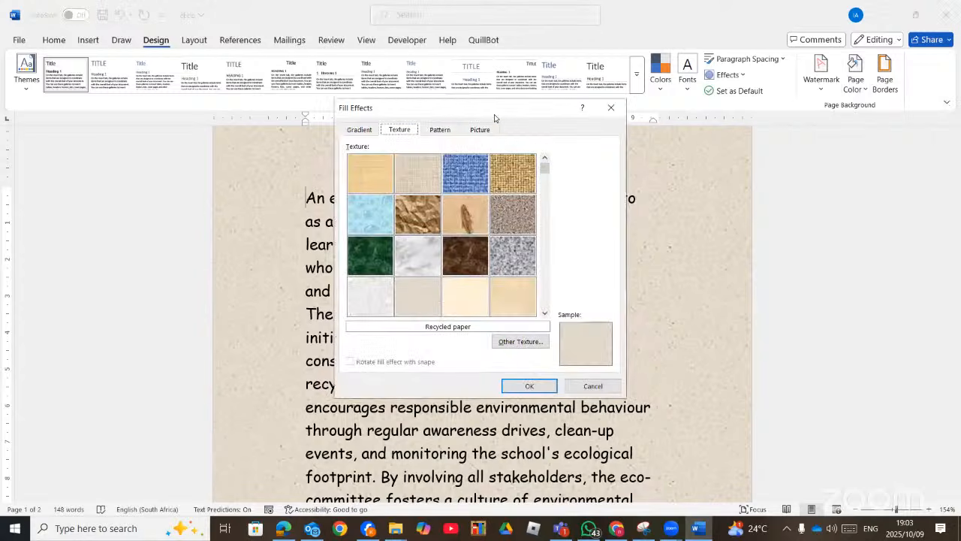
{"action": "left_click", "coordinate": [364, 131]}
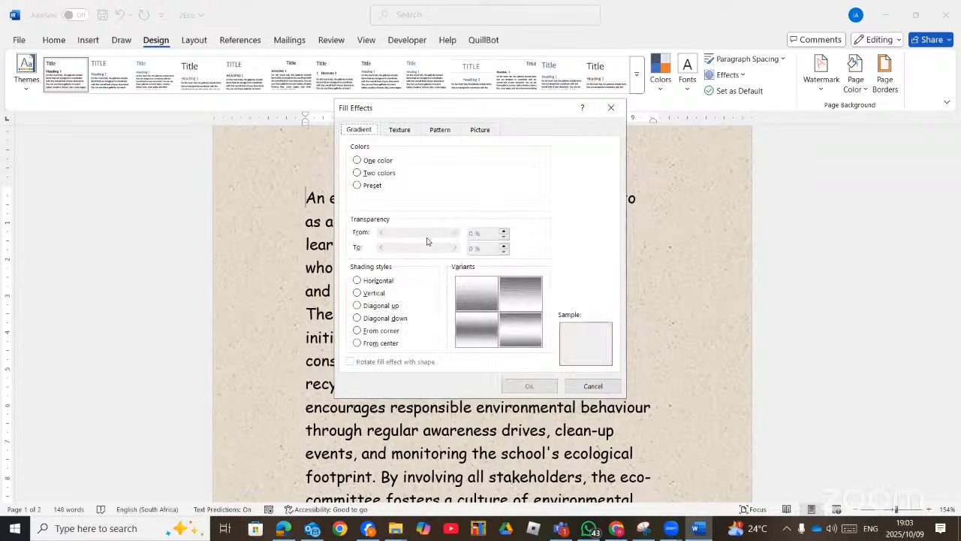
{"action": "left_click", "coordinate": [381, 175]}
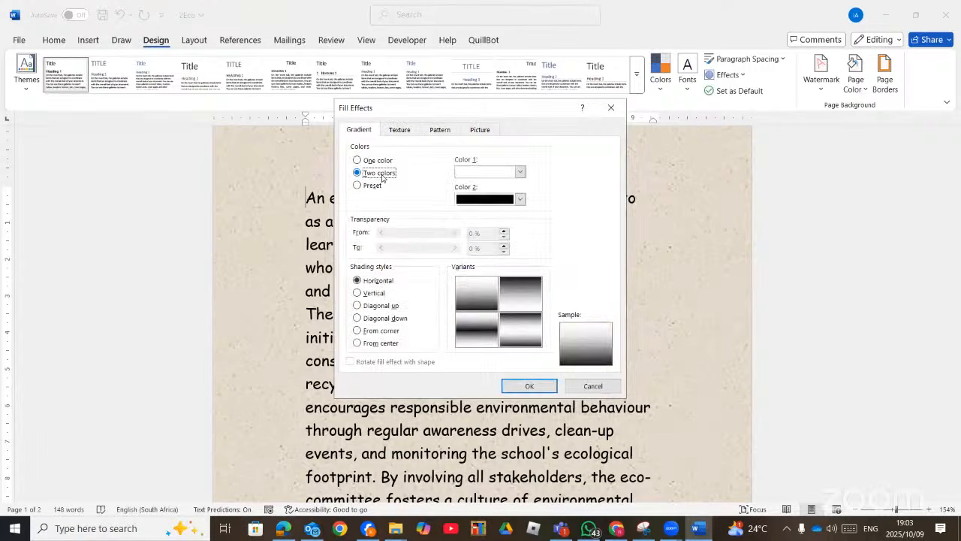
{"action": "left_click", "coordinate": [520, 172]}
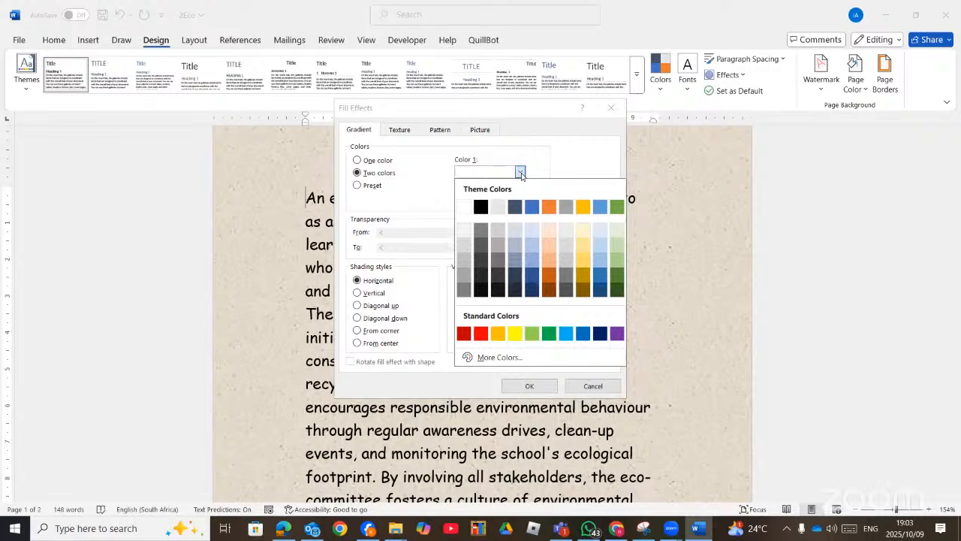
{"action": "left_click", "coordinate": [549, 274]}
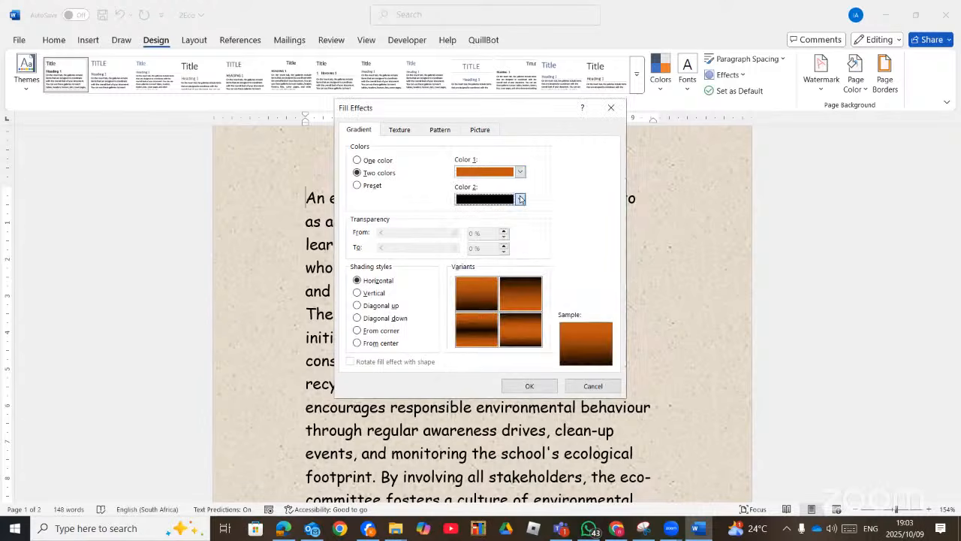
{"action": "left_click", "coordinate": [520, 198]}
{"action": "left_click", "coordinate": [554, 279]}
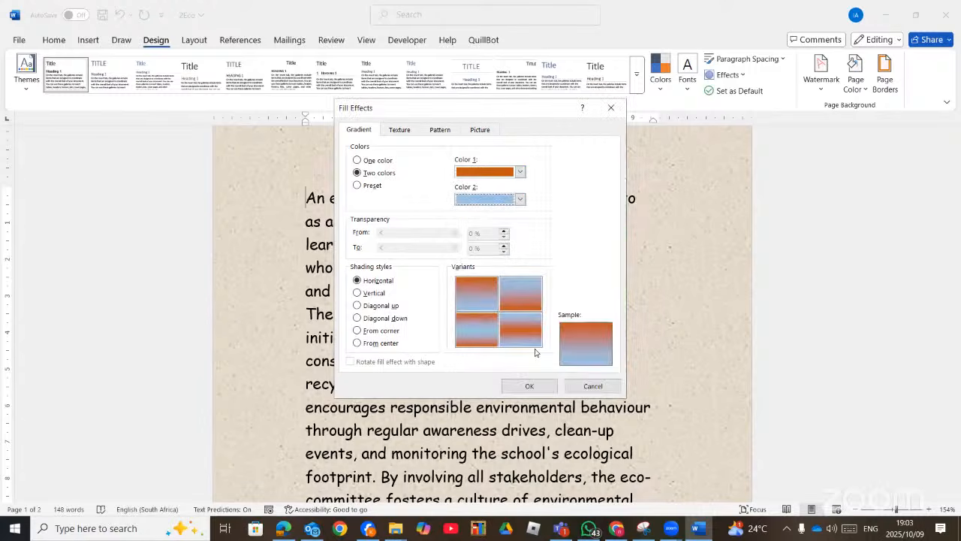
{"action": "left_click", "coordinate": [529, 386]}
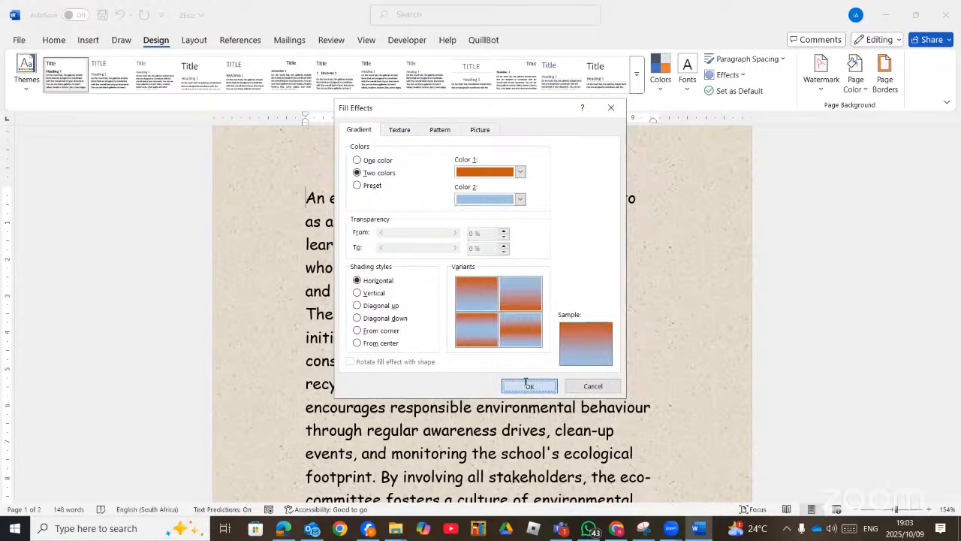
Step: Change the page background gradient's shading style to From corner
{"action": "left_click", "coordinate": [854, 75]}
{"action": "left_click", "coordinate": [828, 338]}
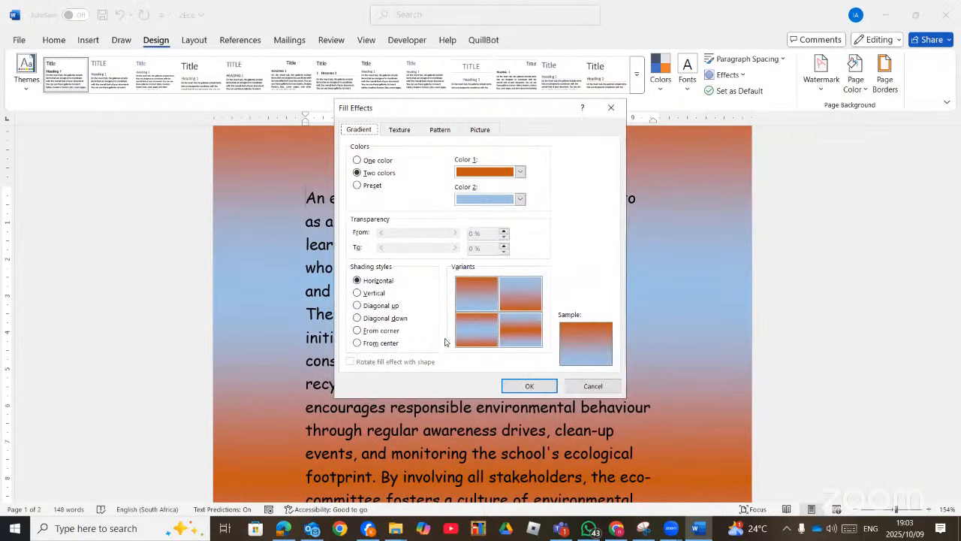
{"action": "left_click", "coordinate": [410, 318]}
{"action": "left_click", "coordinate": [380, 330]}
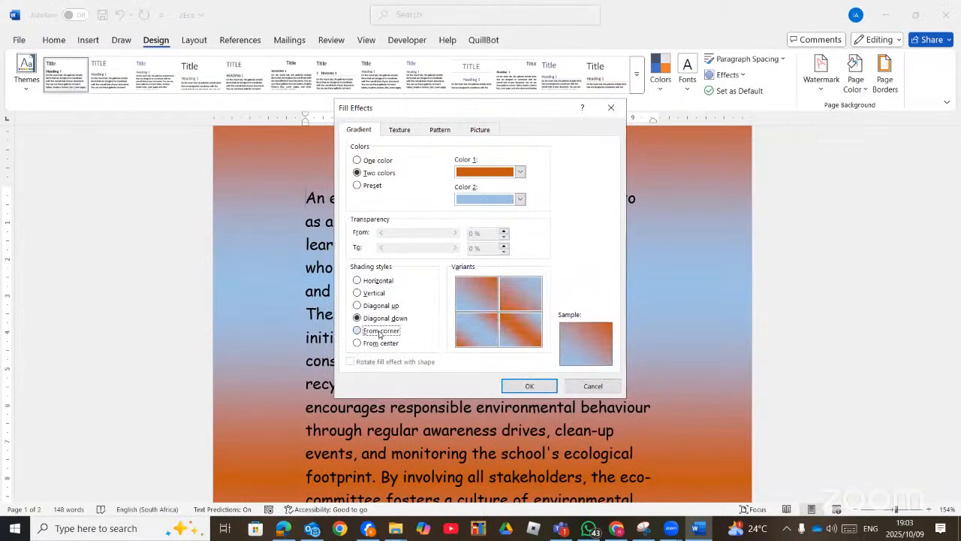
{"action": "left_click", "coordinate": [522, 386]}
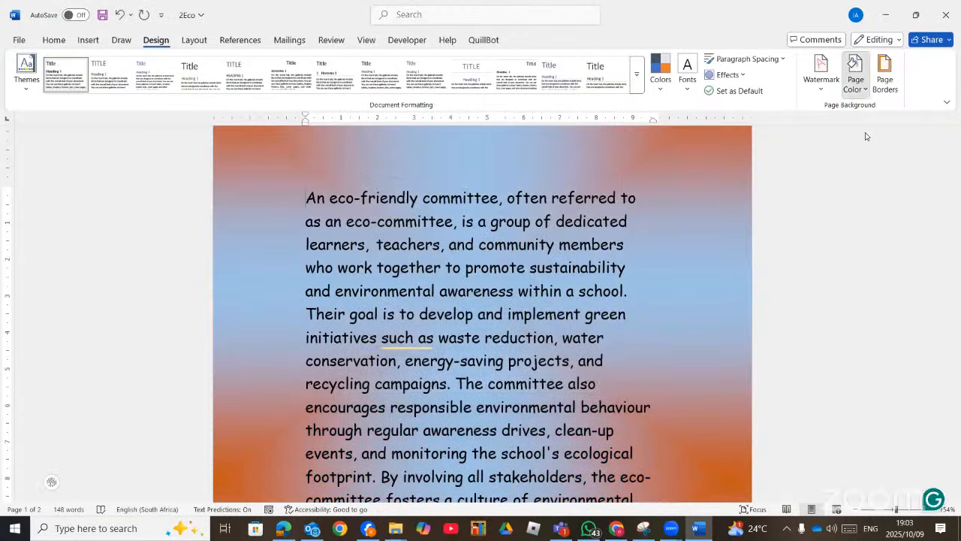
Step: Try the Late Sunset and Horizon preset gradients, and apply the Desert preset with horizontal shading as the page background
{"action": "left_click", "coordinate": [856, 83]}
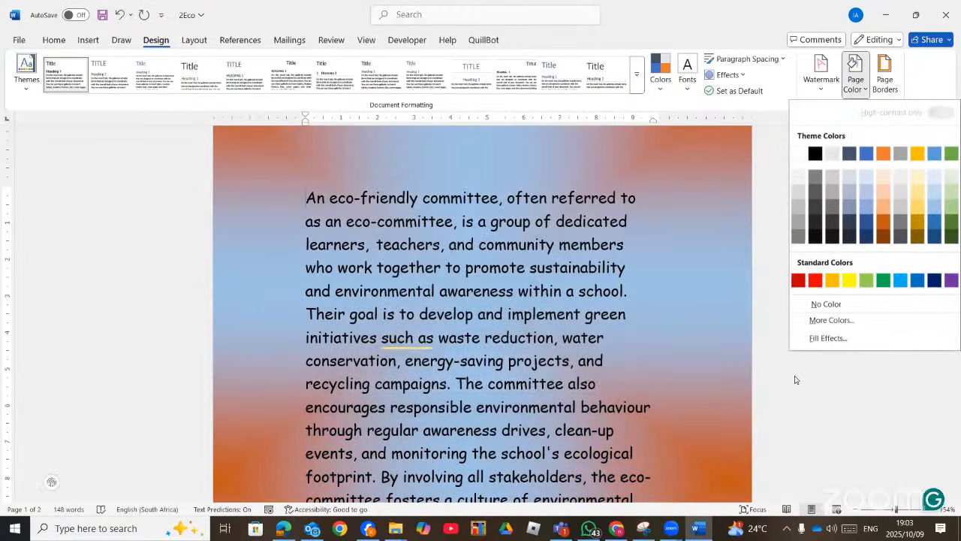
{"action": "left_click", "coordinate": [827, 339]}
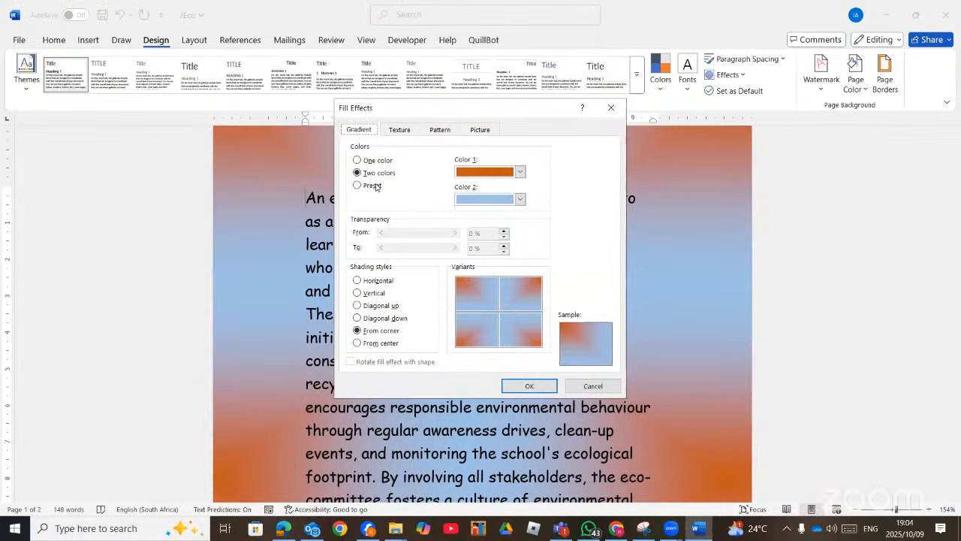
{"action": "left_click", "coordinate": [375, 186]}
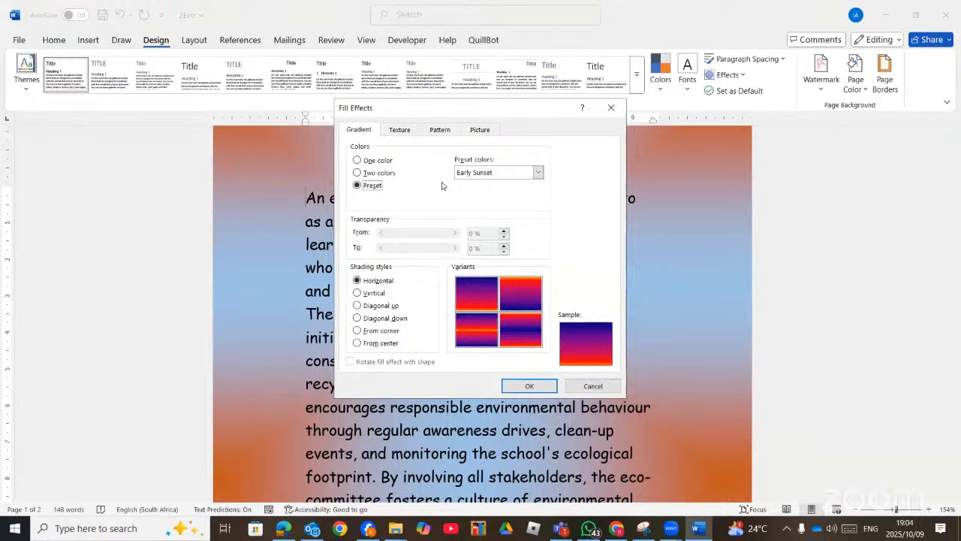
{"action": "left_click", "coordinate": [539, 174]}
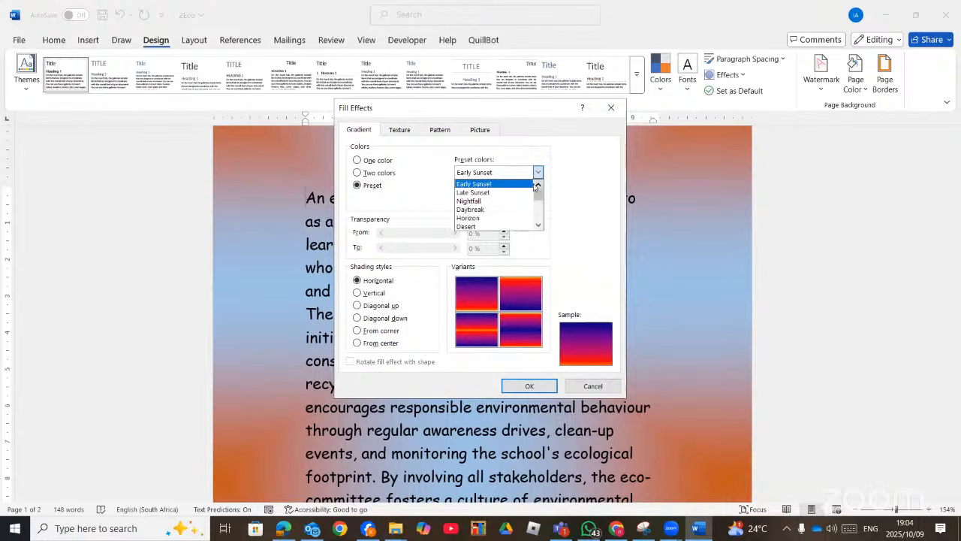
{"action": "left_click", "coordinate": [485, 193]}
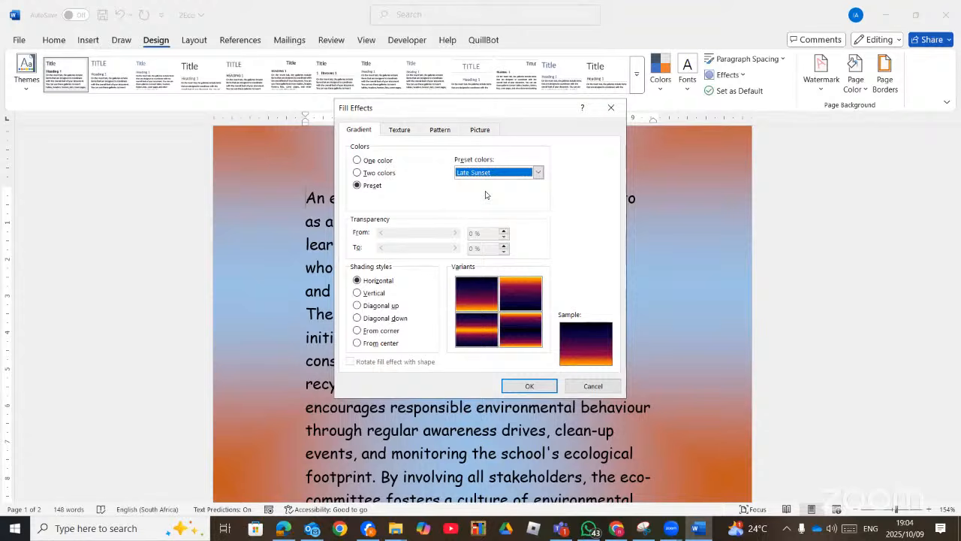
{"action": "left_click", "coordinate": [538, 172]}
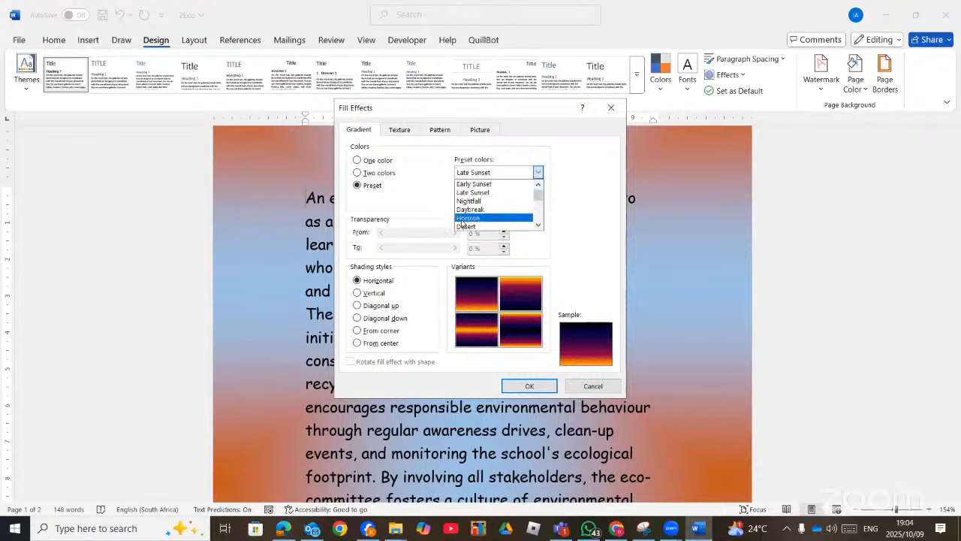
{"action": "left_click", "coordinate": [465, 219]}
{"action": "left_click", "coordinate": [536, 172]}
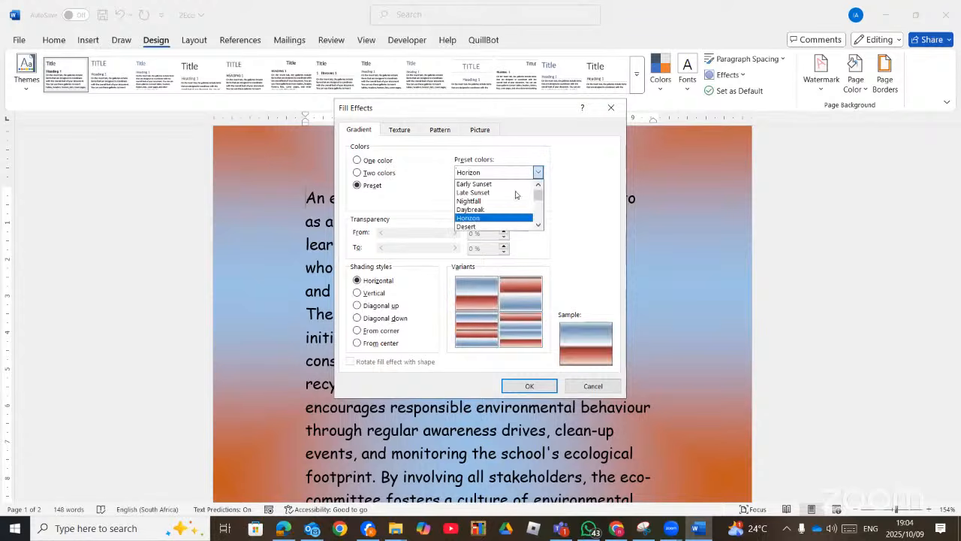
{"action": "left_click", "coordinate": [475, 229]}
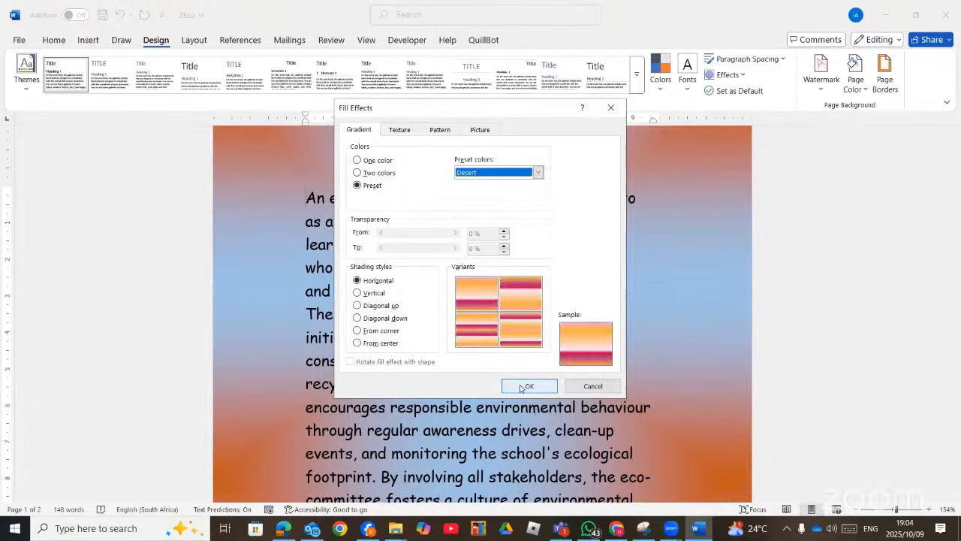
{"action": "left_click", "coordinate": [528, 386]}
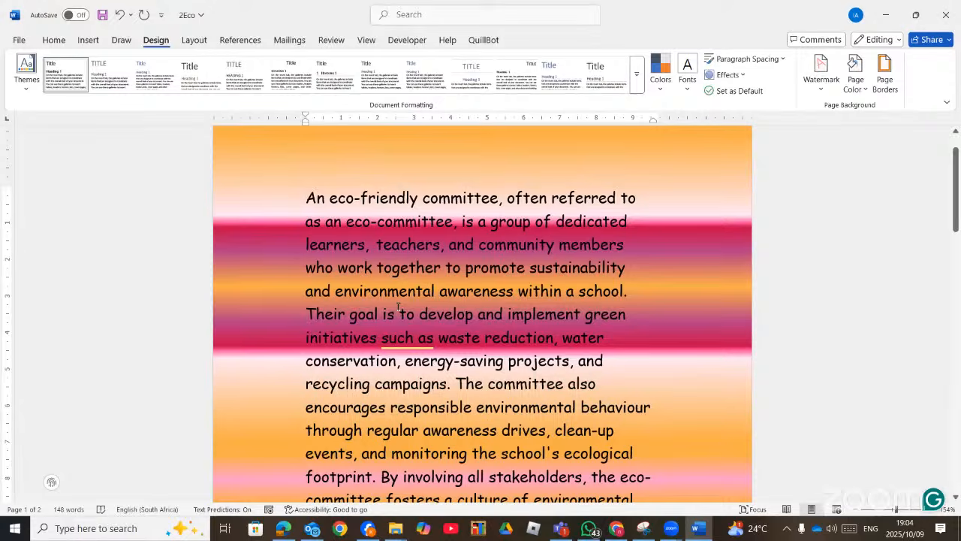
Step: Read task 2.3 in the question PDF, examining the 2Green picture's layout beside the text and the border and indent requirements
{"action": "key", "text": "alt+Tab"}
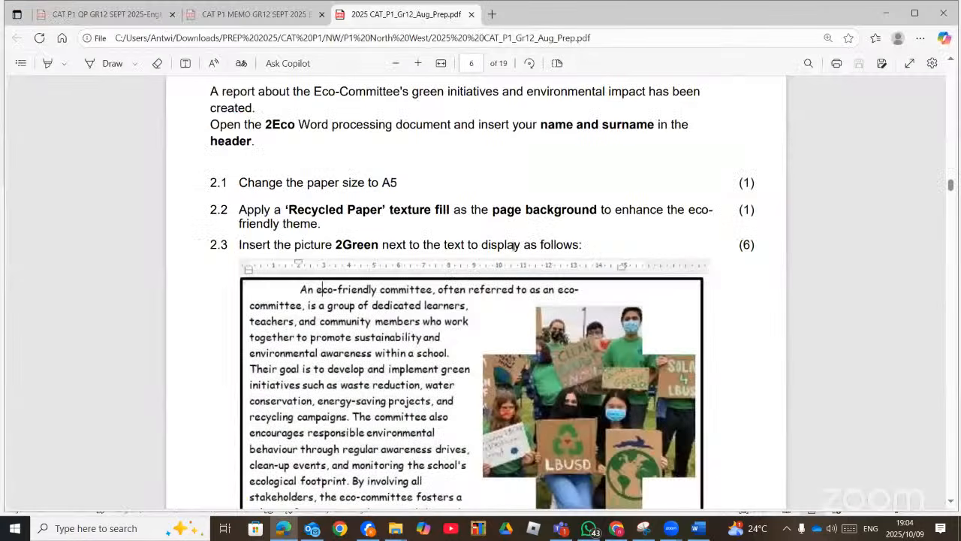
{"action": "scroll", "coordinate": [515, 245], "scroll_direction": "down", "scroll_amount": 2}
{"action": "scroll", "coordinate": [437, 96], "scroll_direction": "down", "scroll_amount": 2}
{"action": "scroll", "coordinate": [441, 190], "scroll_direction": "up", "scroll_amount": 1}
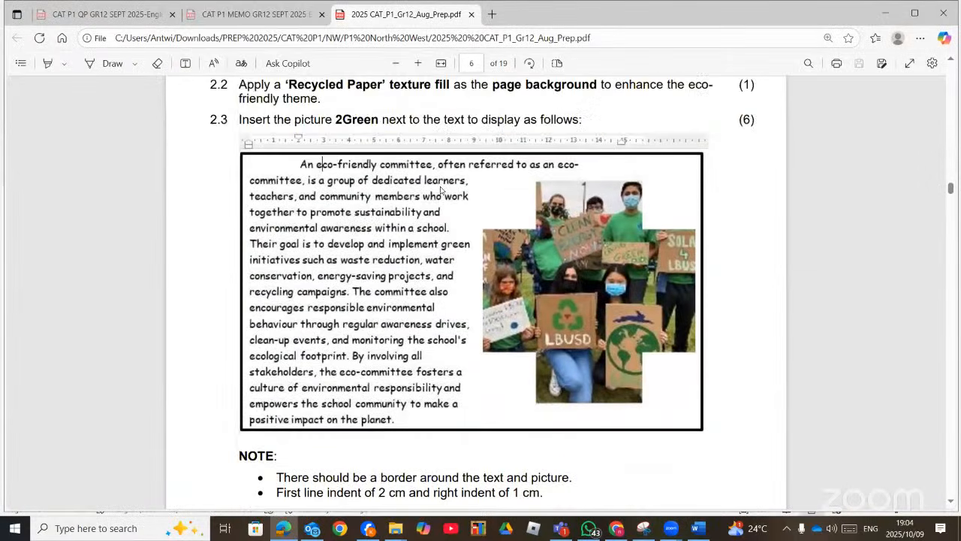
{"action": "scroll", "coordinate": [318, 306], "scroll_direction": "down", "scroll_amount": 1}
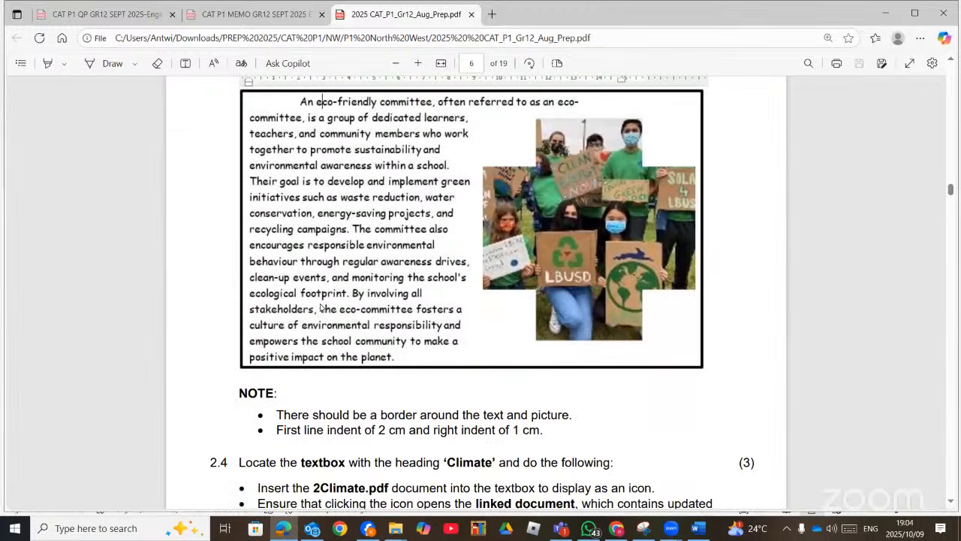
{"action": "scroll", "coordinate": [321, 308], "scroll_direction": "down", "scroll_amount": 1}
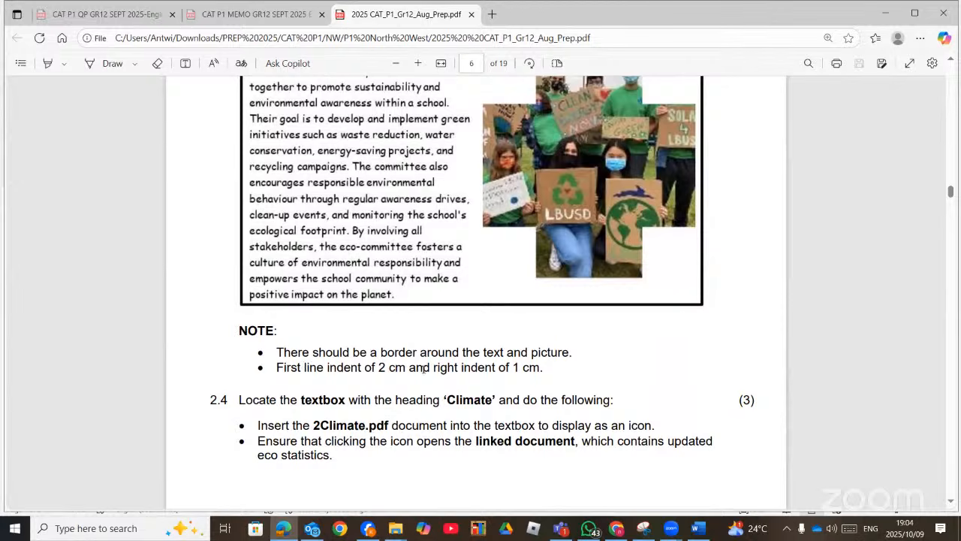
{"action": "scroll", "coordinate": [538, 369], "scroll_direction": "up", "scroll_amount": 1}
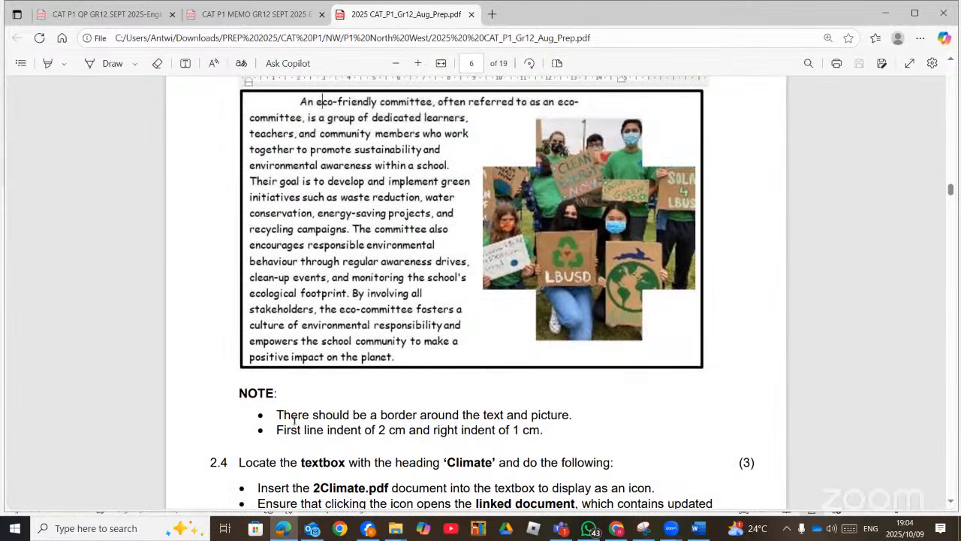
{"action": "scroll", "coordinate": [294, 168], "scroll_direction": "up", "scroll_amount": 1}
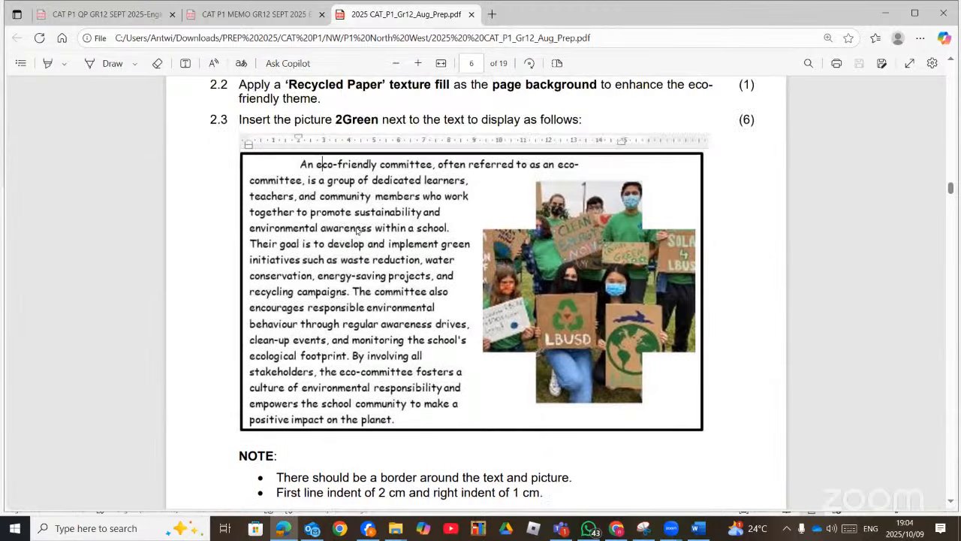
{"action": "scroll", "coordinate": [496, 335], "scroll_direction": "down", "scroll_amount": 2}
{"action": "scroll", "coordinate": [658, 327], "scroll_direction": "up", "scroll_amount": 3}
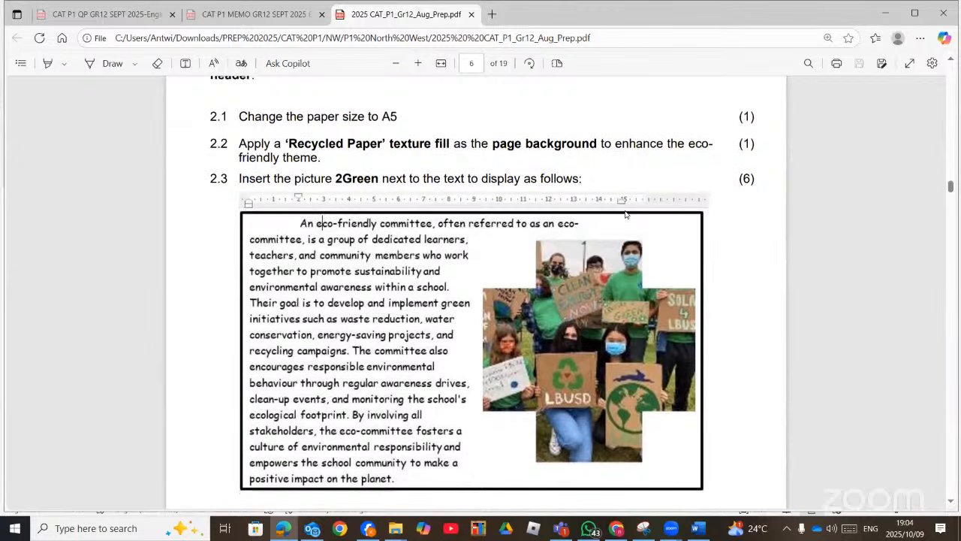
{"action": "scroll", "coordinate": [626, 214], "scroll_direction": "down", "scroll_amount": 4}
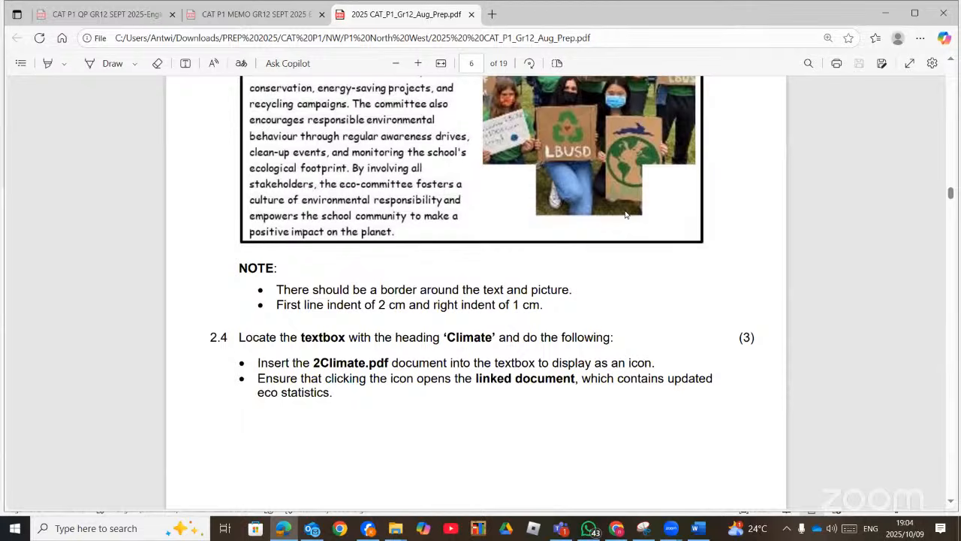
{"action": "left_click_drag", "start_coordinate": [497, 304], "coordinate": [520, 304]}
{"action": "left_click", "coordinate": [506, 305]}
{"action": "scroll", "coordinate": [514, 304], "scroll_direction": "up", "scroll_amount": 8}
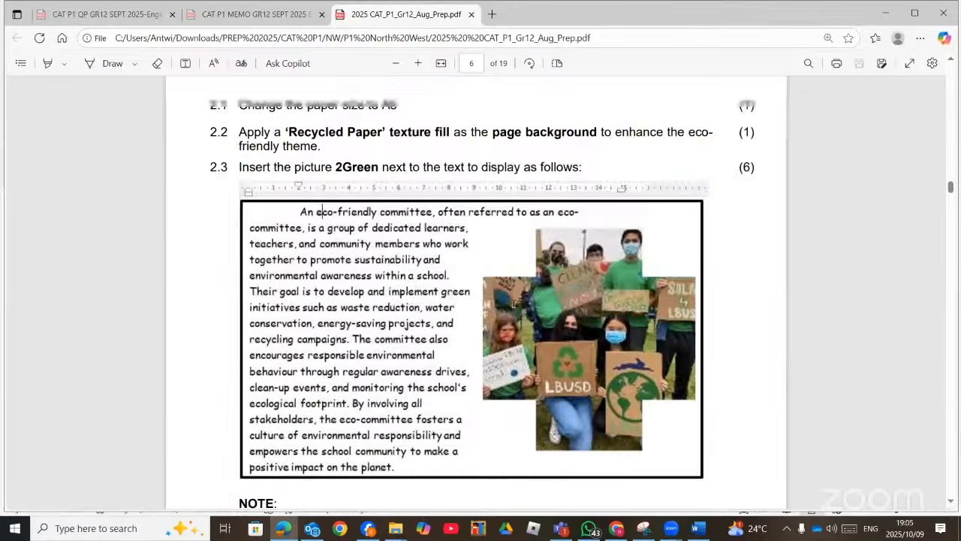
{"action": "scroll", "coordinate": [513, 304], "scroll_direction": "down", "scroll_amount": 2}
{"action": "scroll", "coordinate": [619, 274], "scroll_direction": "down", "scroll_amount": 3}
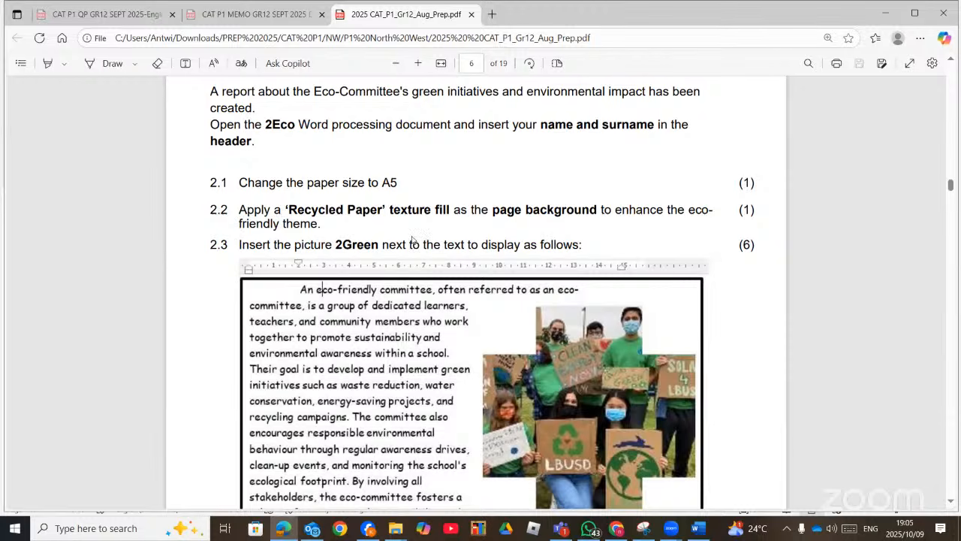
{"action": "scroll", "coordinate": [415, 238], "scroll_direction": "down", "scroll_amount": 2}
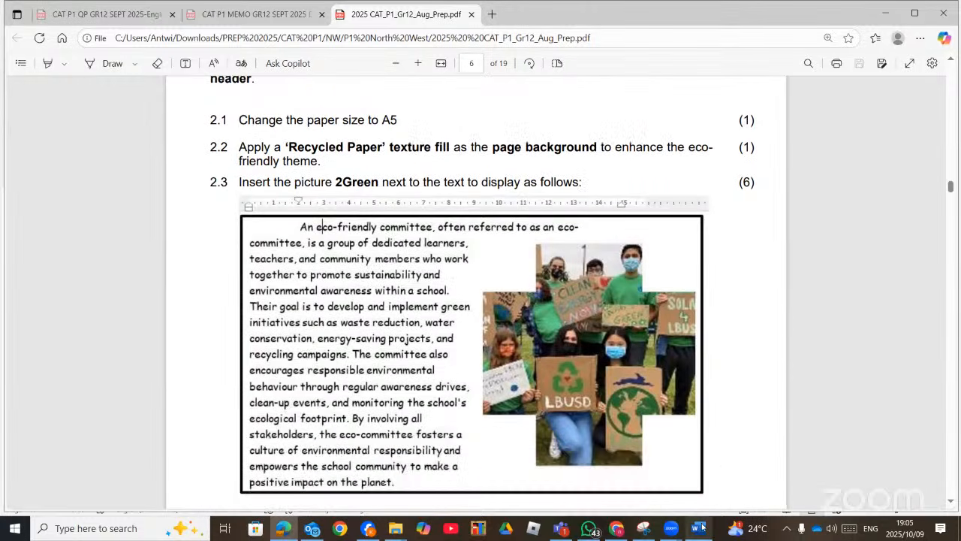
Step: Switch to the 2Eco document in Word and give the eco-friendly committee paragraph a 2 cm first-line indent
{"action": "mouse_move", "coordinate": [702, 527]}
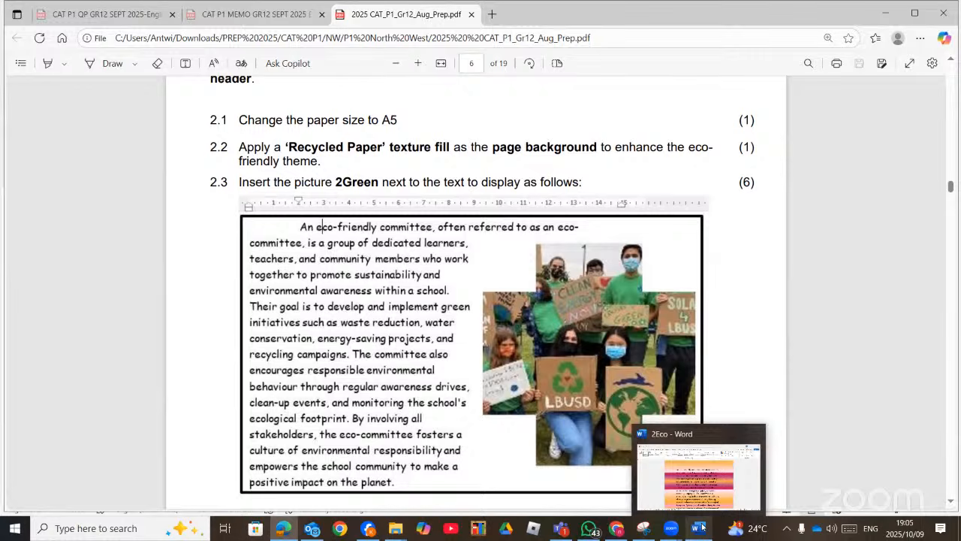
{"action": "left_click", "coordinate": [697, 528]}
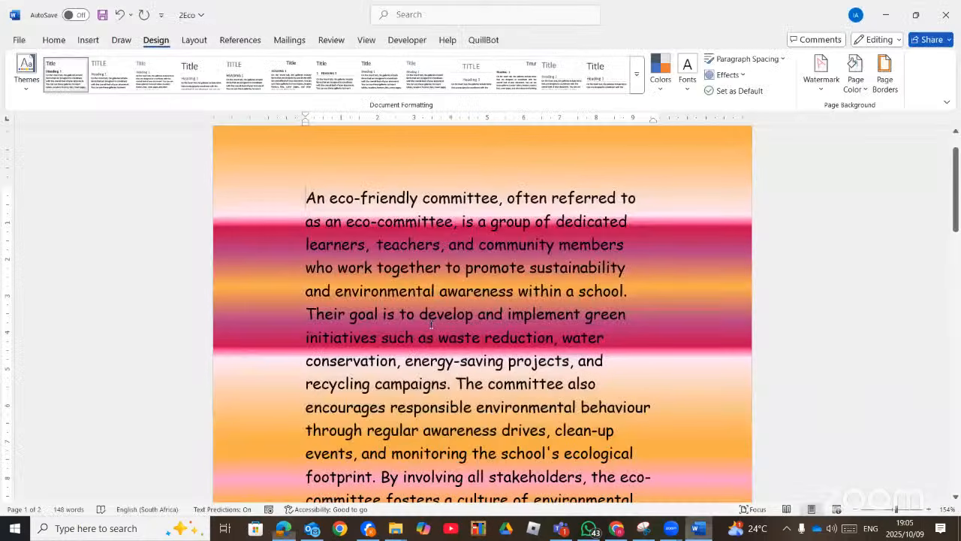
{"action": "left_click", "coordinate": [698, 533]}
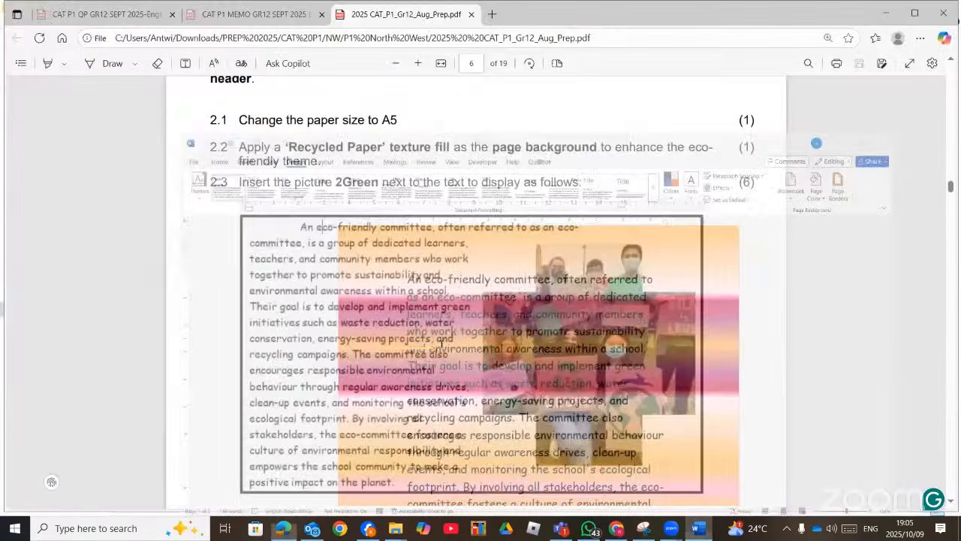
{"action": "left_click", "coordinate": [697, 530]}
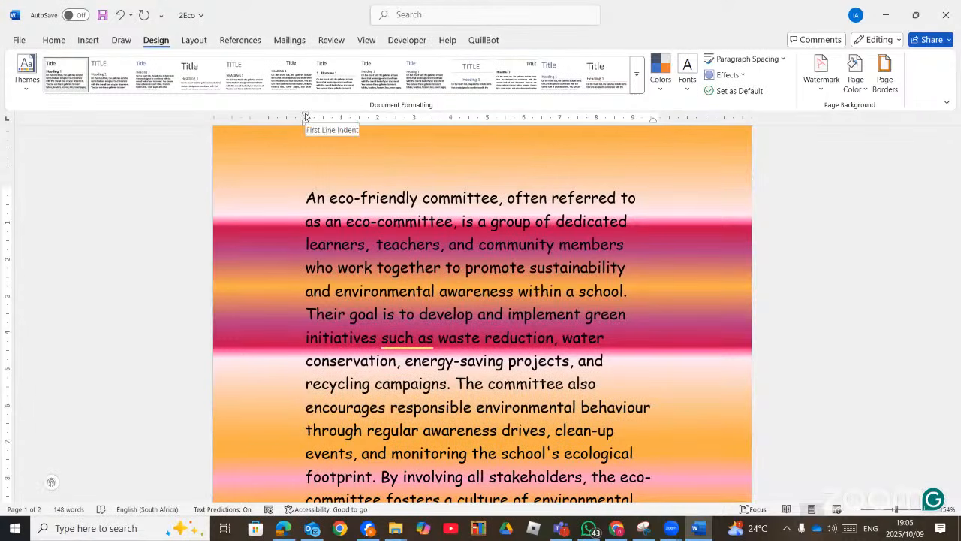
{"action": "left_click_drag", "start_coordinate": [306, 118], "coordinate": [371, 122]}
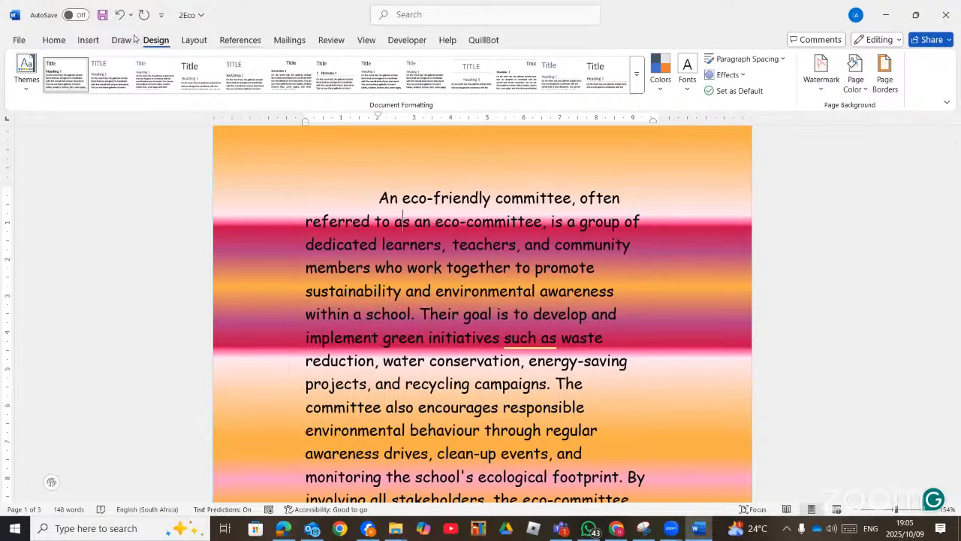
Step: Set the eco-friendly committee paragraph's left indentation to 1 cm
{"action": "left_click", "coordinate": [52, 41]}
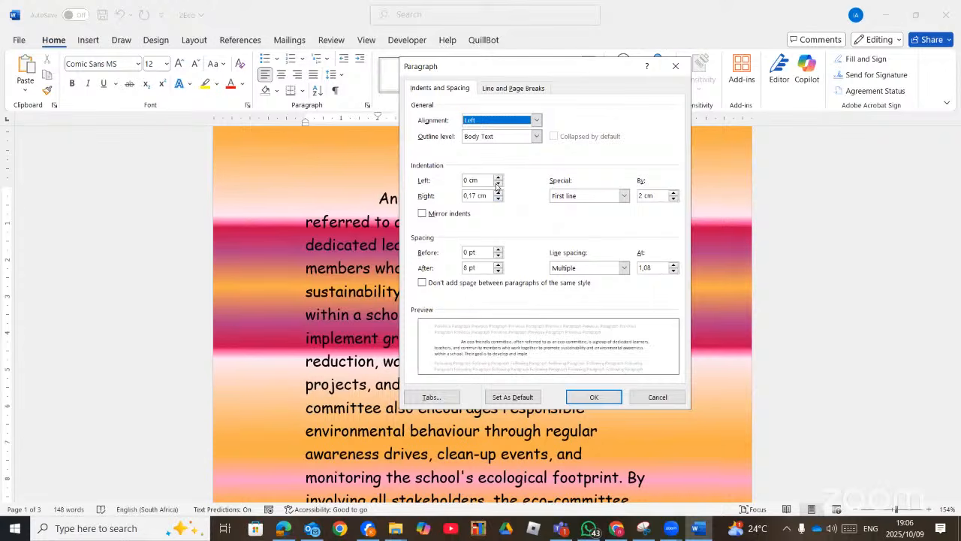
{"action": "left_click", "coordinate": [498, 180]}
{"action": "left_click", "coordinate": [498, 180]}
{"action": "left_click", "coordinate": [498, 180]}
{"action": "left_click", "coordinate": [498, 180]}
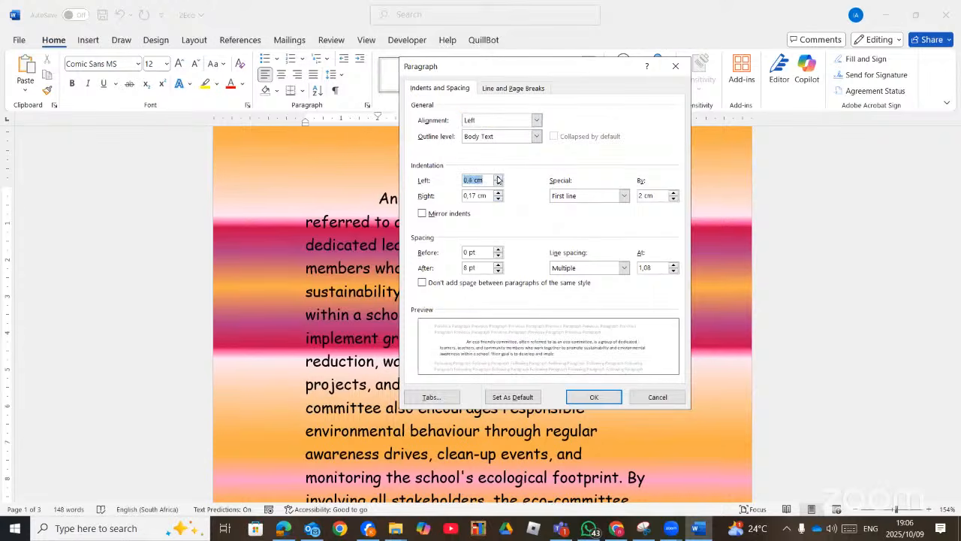
{"action": "left_click", "coordinate": [497, 180]}
{"action": "left_click", "coordinate": [498, 180]}
{"action": "left_click", "coordinate": [498, 180]}
{"action": "left_click", "coordinate": [498, 180]}
{"action": "left_click", "coordinate": [498, 180]}
{"action": "left_click", "coordinate": [498, 180]}
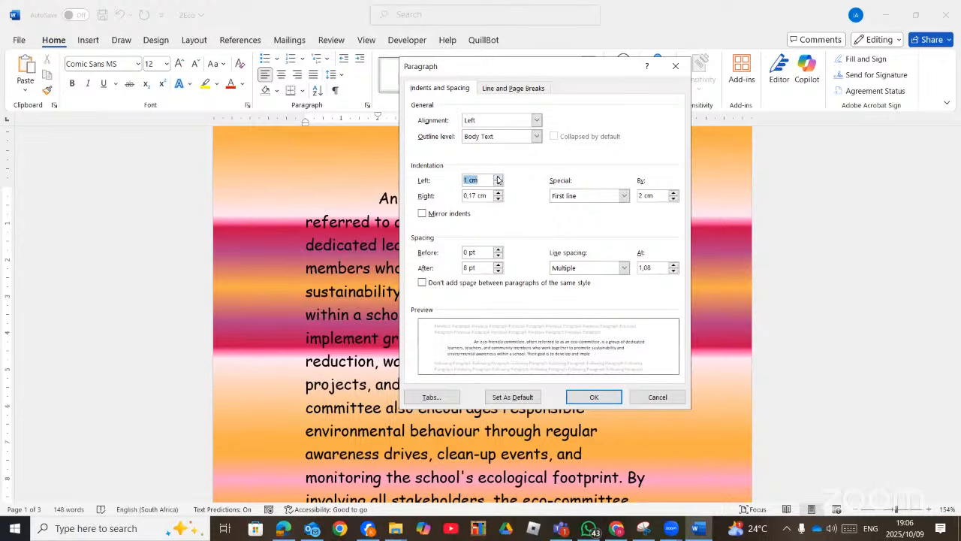
{"action": "left_click", "coordinate": [583, 395]}
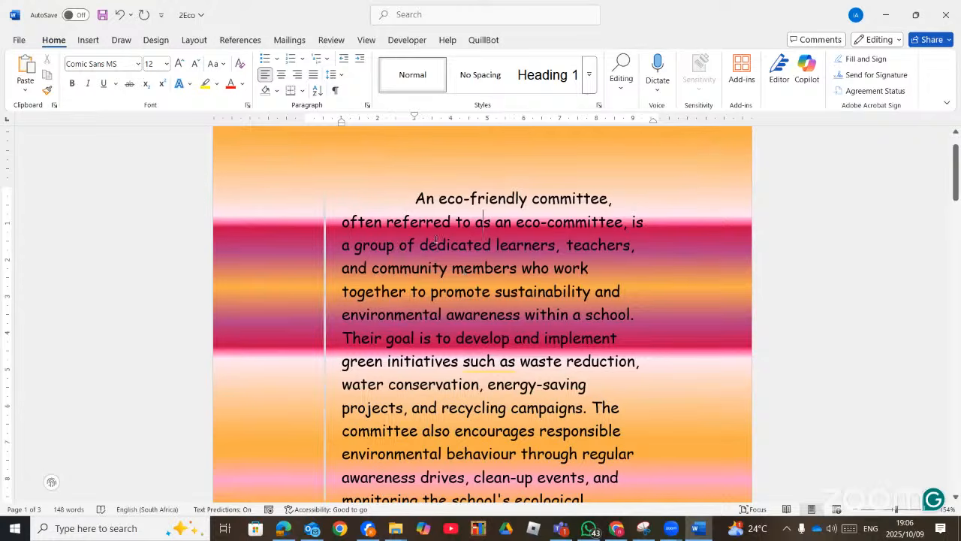
Step: Set the paragraph's left indentation to 0 cm and its right indentation to 1 cm
{"action": "left_click", "coordinate": [366, 106]}
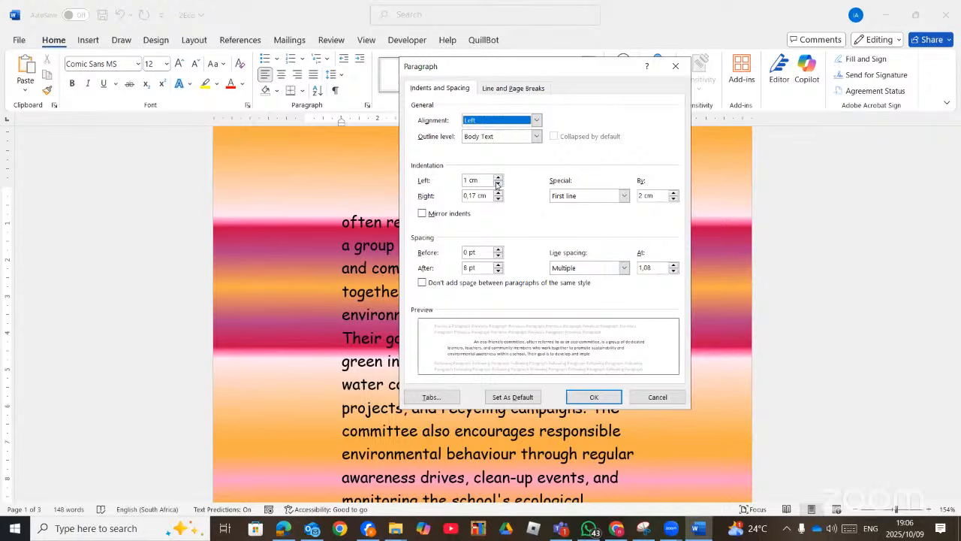
{"action": "left_click", "coordinate": [498, 187]}
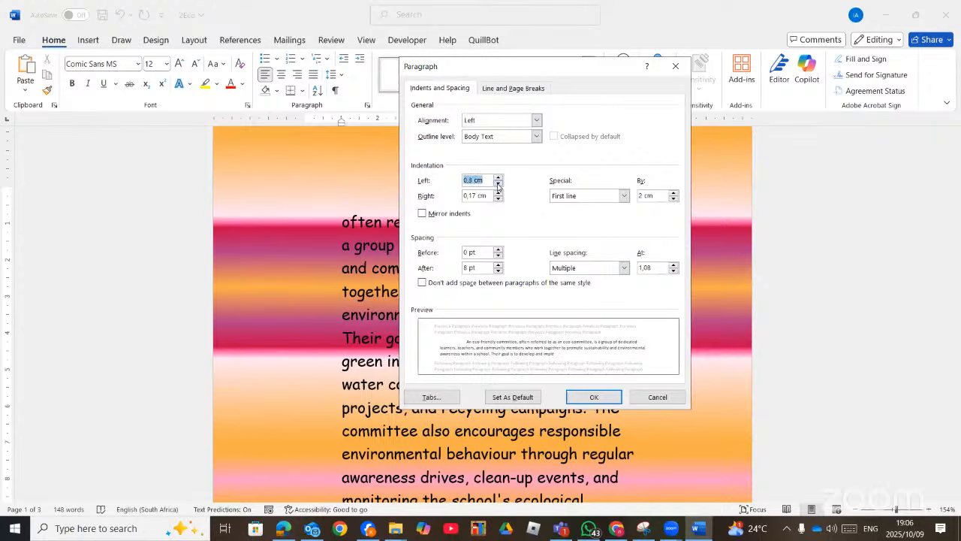
{"action": "left_click", "coordinate": [498, 187]}
{"action": "left_click", "coordinate": [498, 187]}
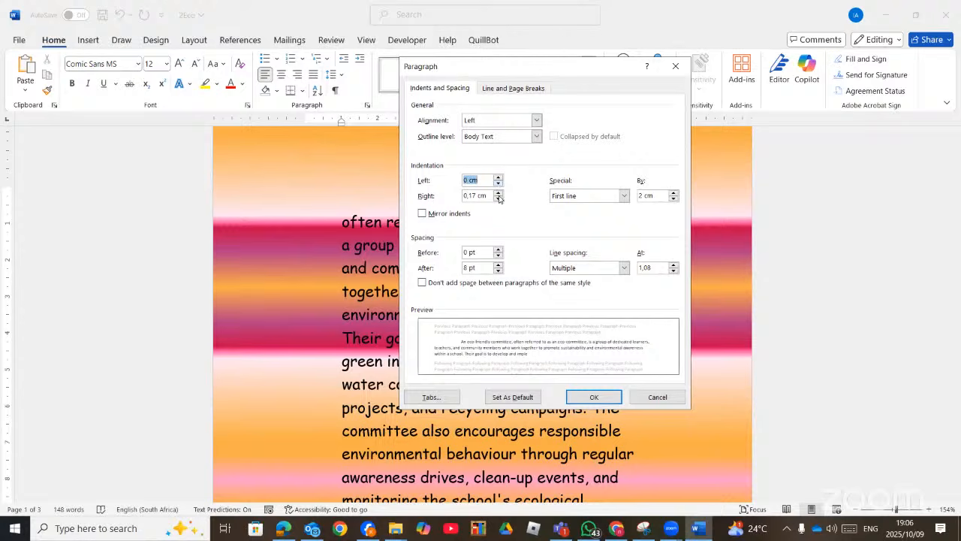
{"action": "left_click", "coordinate": [498, 193]}
{"action": "left_click", "coordinate": [498, 192]}
{"action": "left_click", "coordinate": [498, 192]}
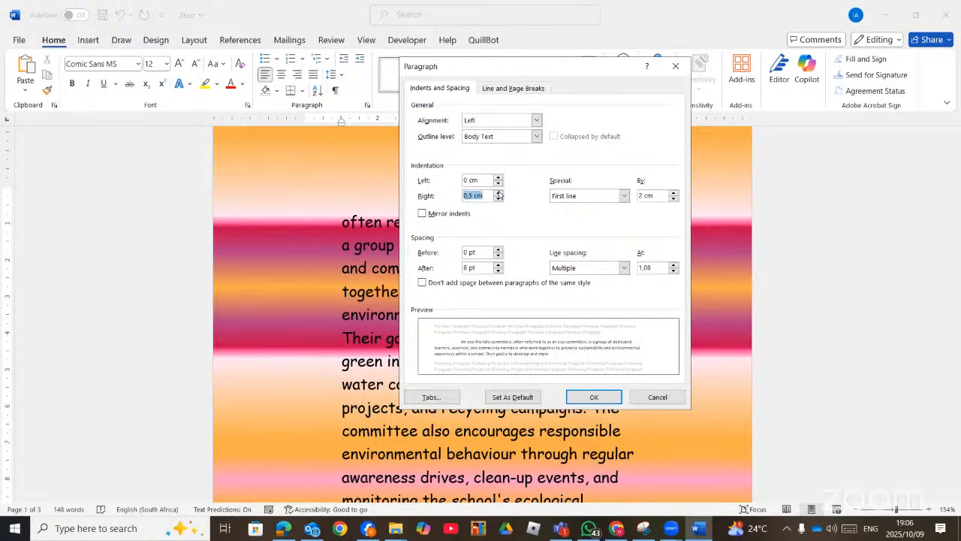
{"action": "left_click", "coordinate": [498, 192]}
{"action": "left_click", "coordinate": [593, 397]}
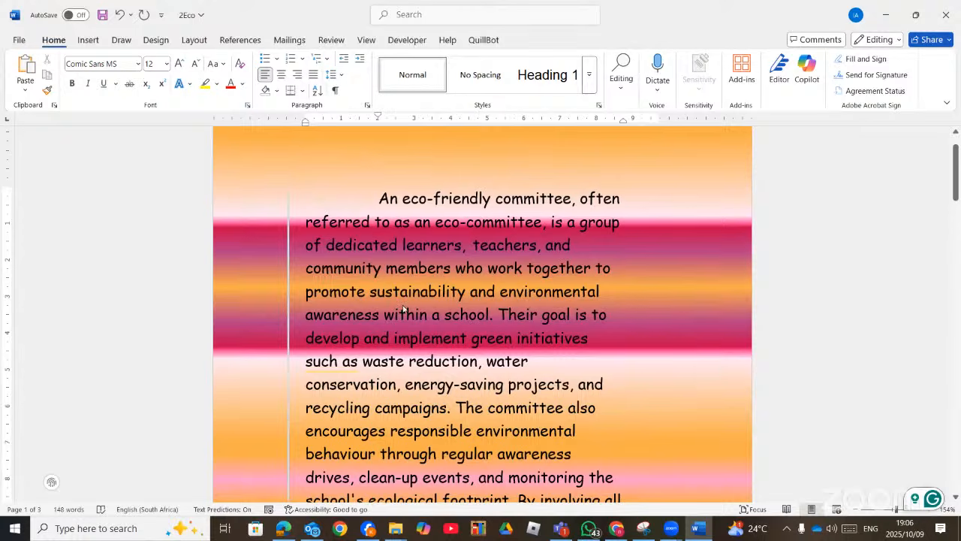
Step: Recheck task 2.3's picture layout and indent requirements in the question PDF, and return to the 2Eco document
{"action": "key", "text": "alt+Tab"}
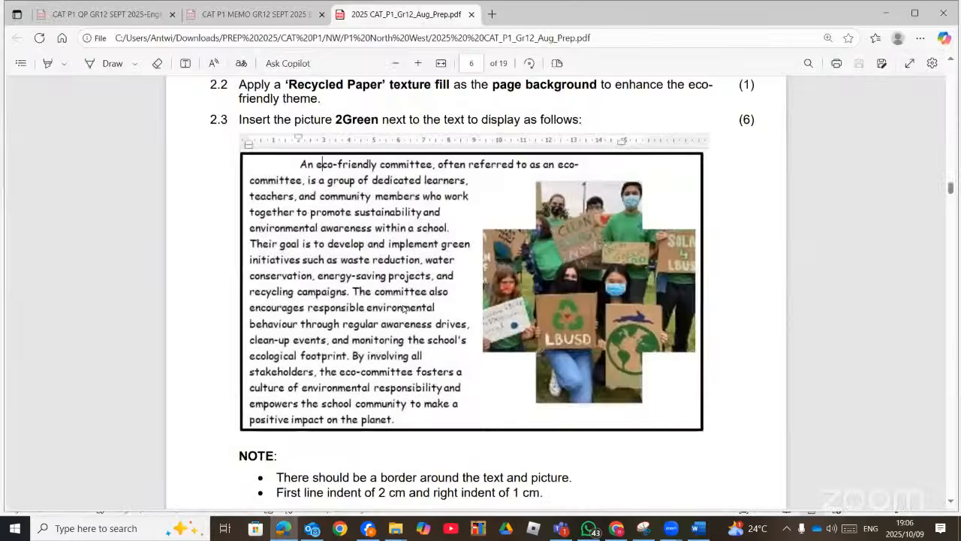
{"action": "scroll", "coordinate": [538, 287], "scroll_direction": "up", "scroll_amount": 1}
{"action": "key", "text": "alt+Tab"}
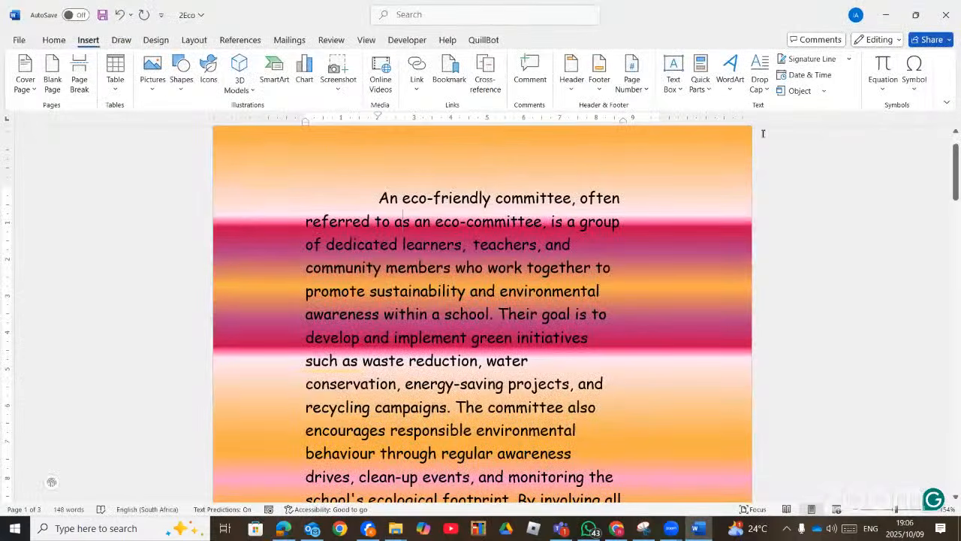
Step: Try inserting the 2Green picture from the P1 North West data files folder into the eco-friendly committee paragraph
{"action": "left_click", "coordinate": [153, 81]}
{"action": "left_click", "coordinate": [198, 125]}
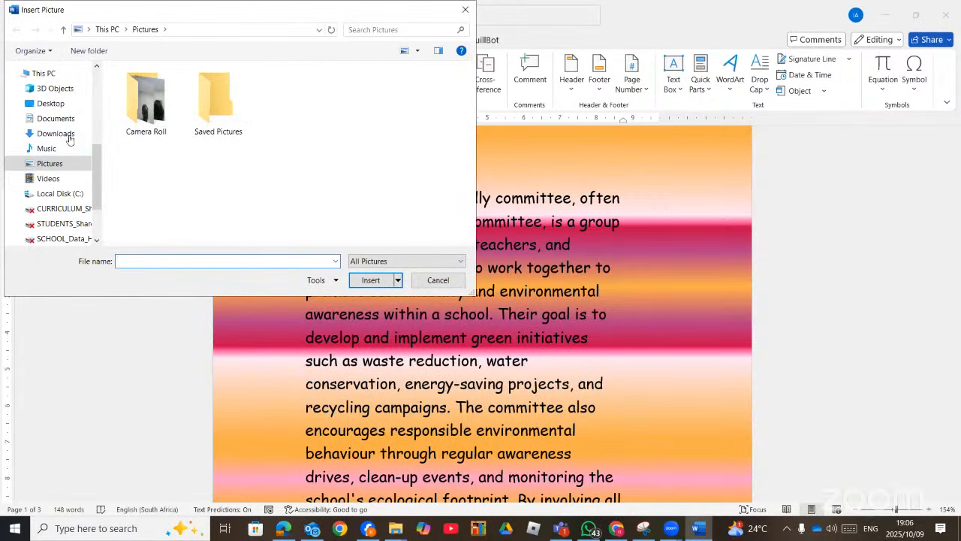
{"action": "scroll", "coordinate": [64, 141], "scroll_direction": "up", "scroll_amount": 3}
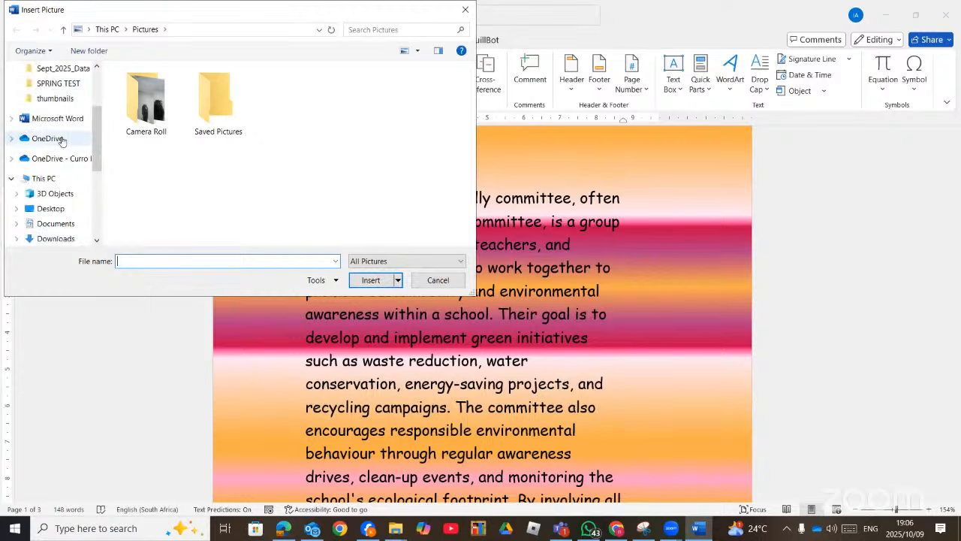
{"action": "scroll", "coordinate": [63, 139], "scroll_direction": "up", "scroll_amount": 2}
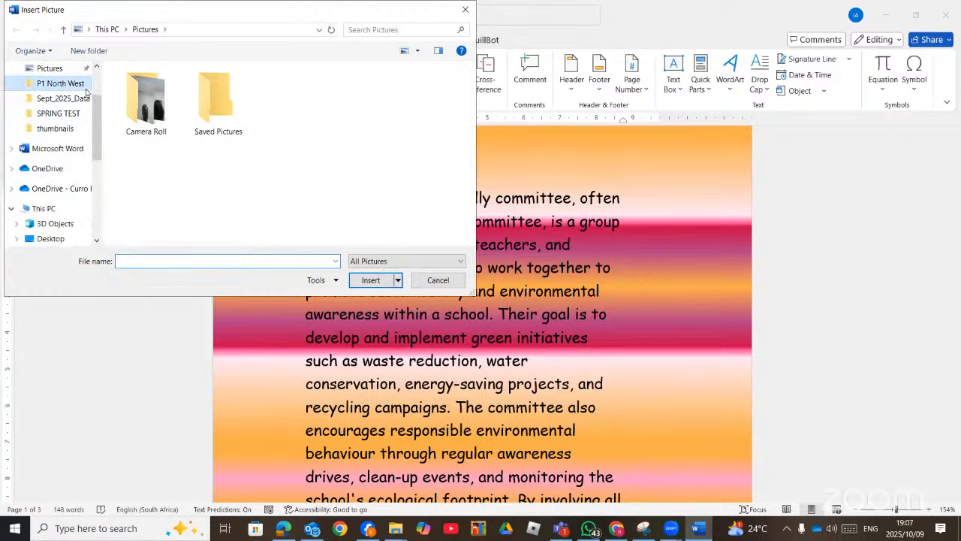
{"action": "left_click", "coordinate": [86, 90]}
{"action": "double_click", "coordinate": [146, 91]}
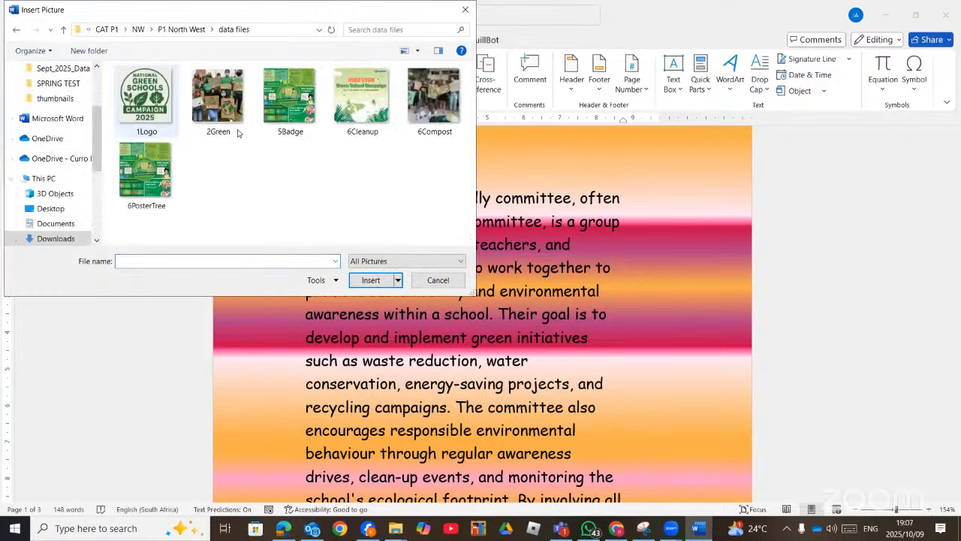
{"action": "left_click", "coordinate": [225, 105]}
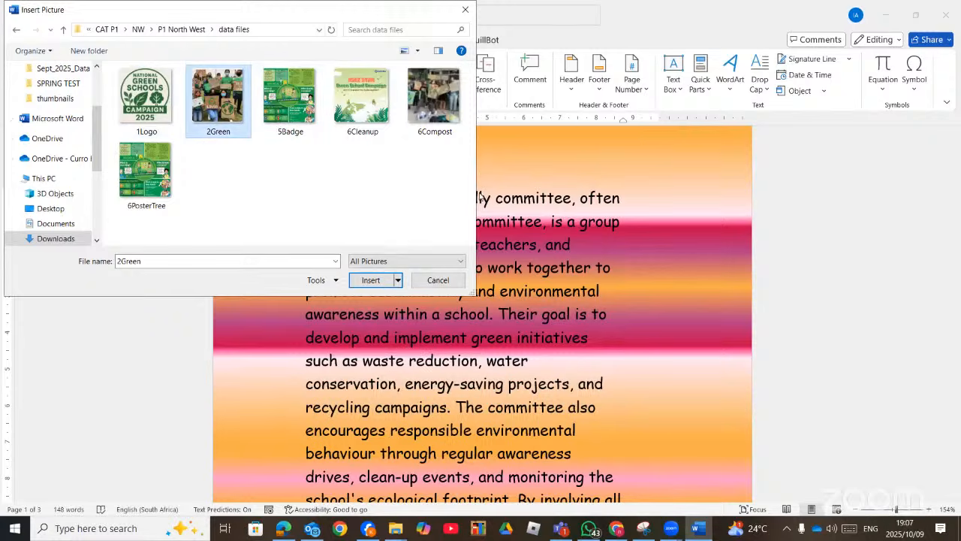
{"action": "key", "text": "Return"}
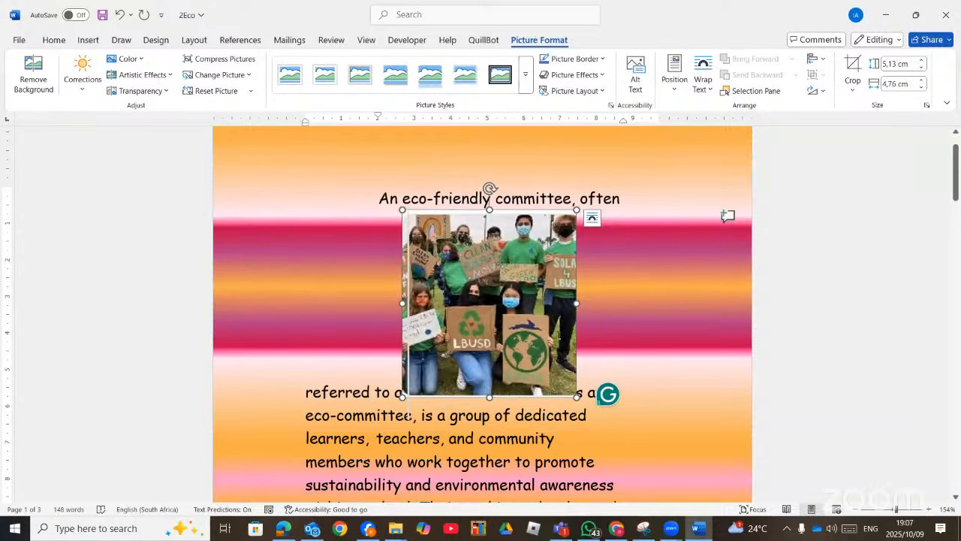
{"action": "key", "text": "ctrl+z"}
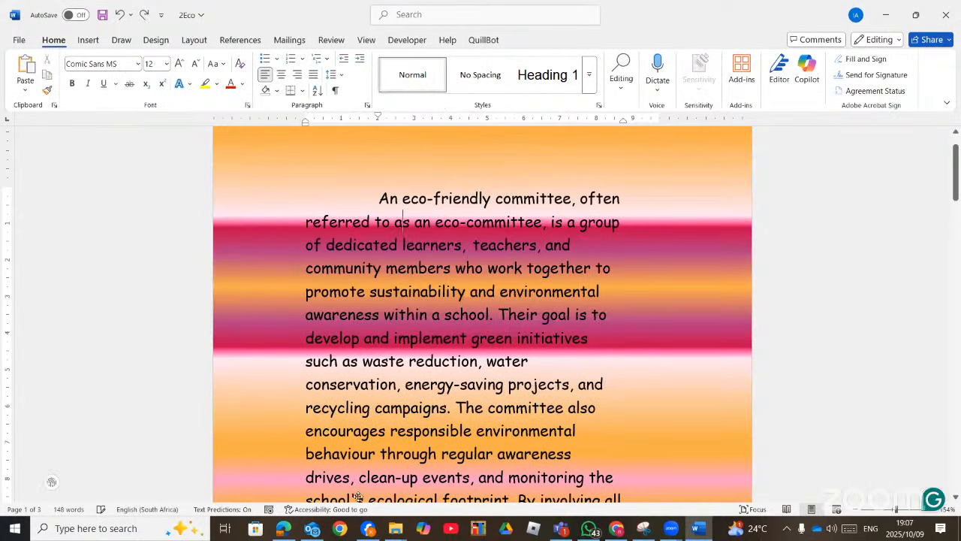
{"action": "left_click", "coordinate": [395, 528]}
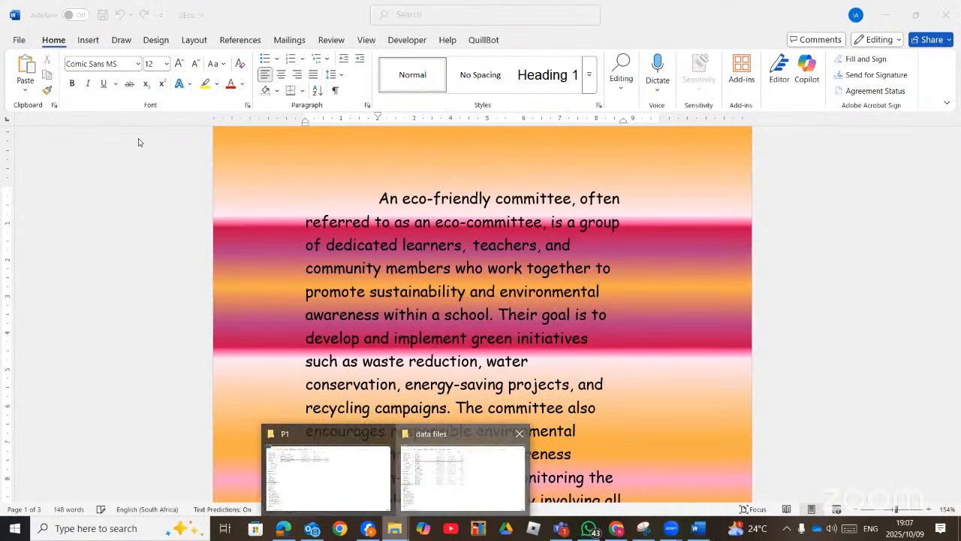
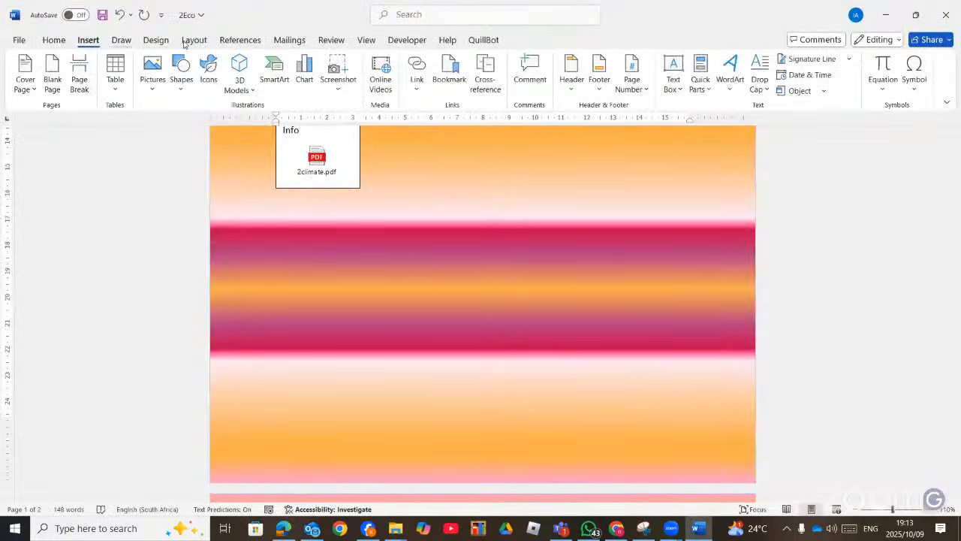
Step: Change the document's page orientation to landscape, and search the commands for "lands" as another way to reach that setting
{"action": "left_click", "coordinate": [193, 41]}
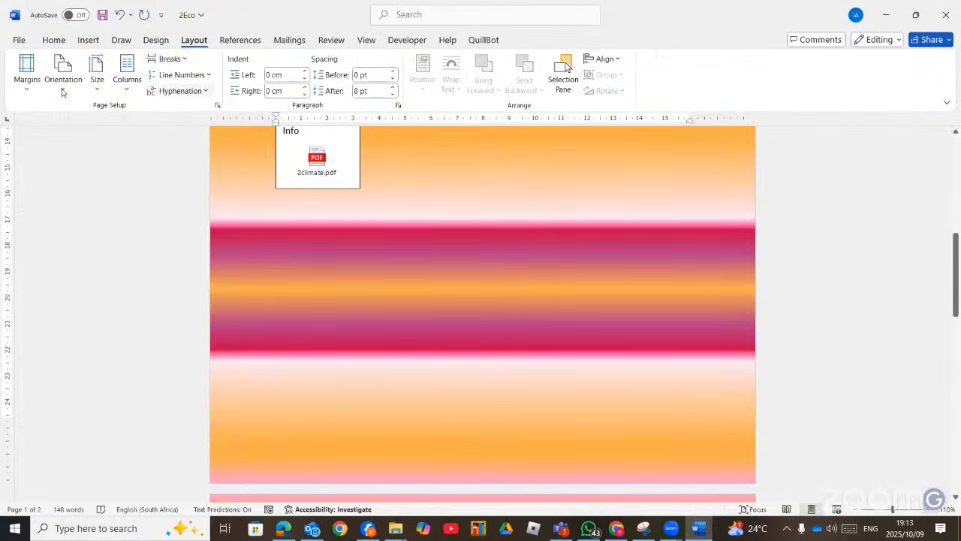
{"action": "left_click", "coordinate": [108, 133]}
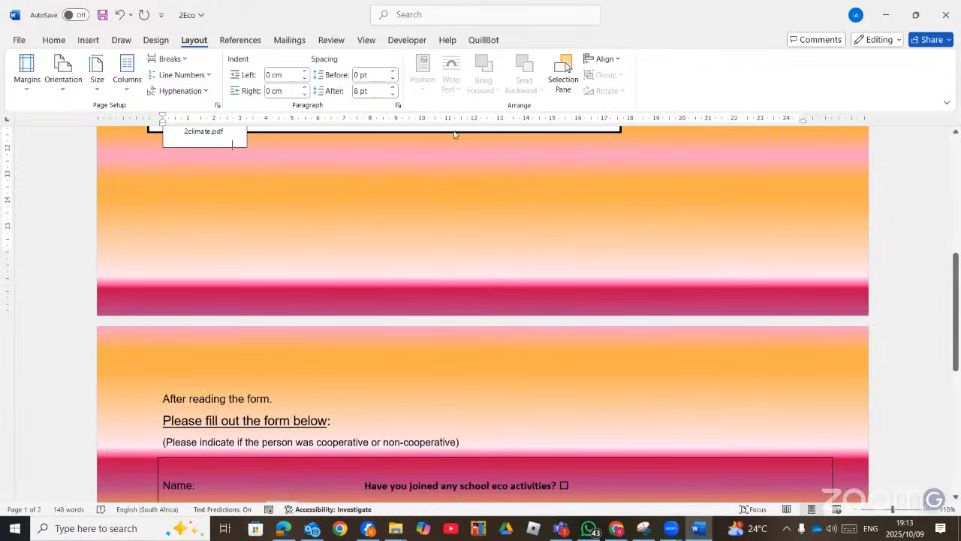
{"action": "left_click", "coordinate": [439, 15]}
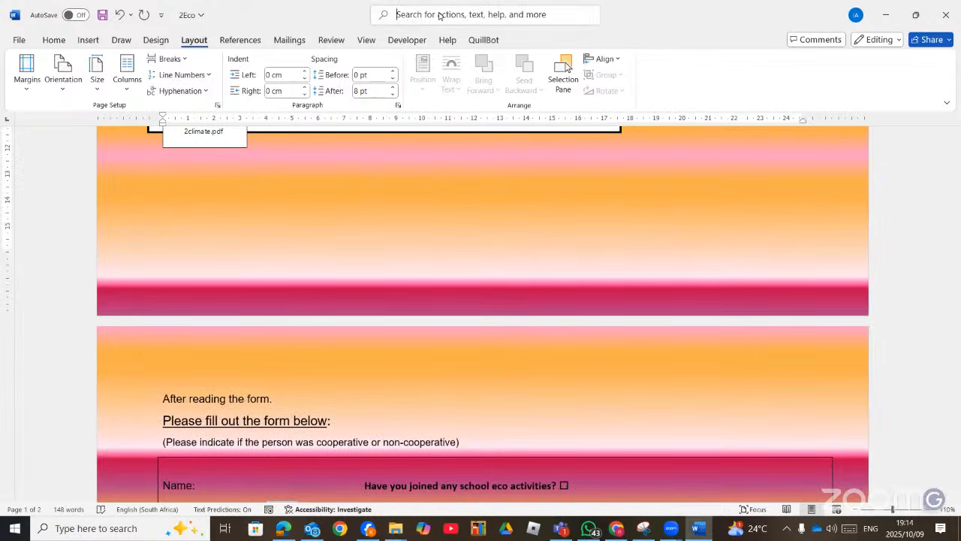
{"action": "type", "text": "lands"}
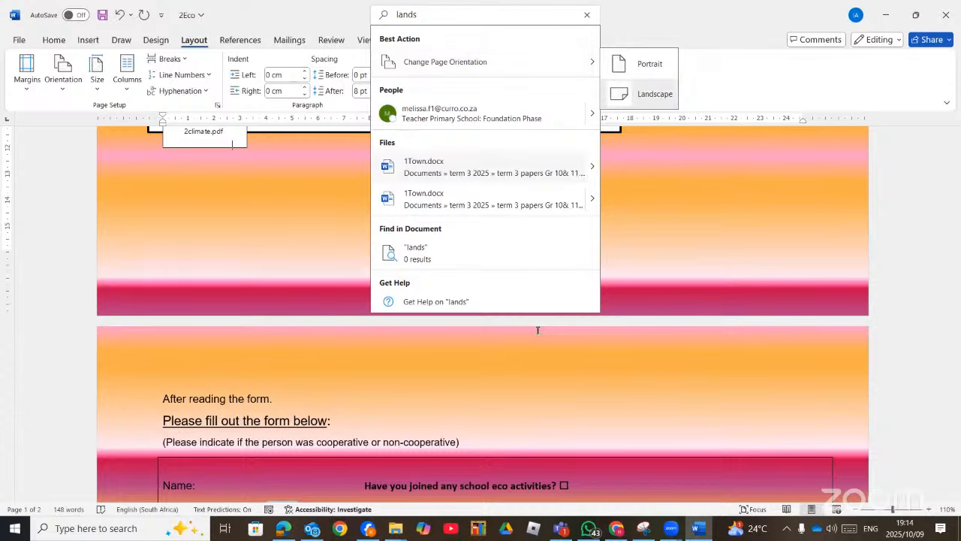
{"action": "left_click", "coordinate": [314, 492]}
Step: Examine the survey form on the second page of 2Eco against the task 2.5 requirements in the question PDF
{"action": "scroll", "coordinate": [314, 488], "scroll_direction": "down", "scroll_amount": 5}
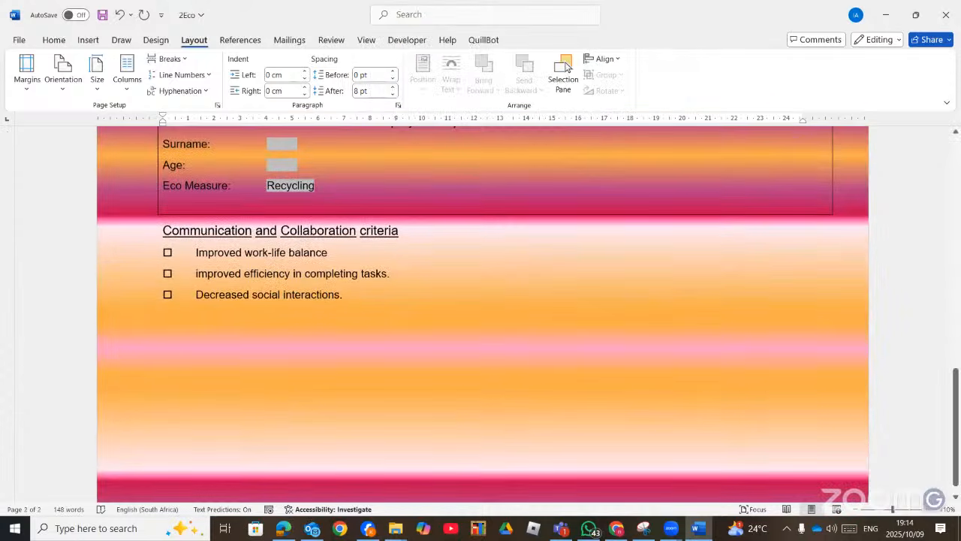
{"action": "key", "text": "alt+Tab"}
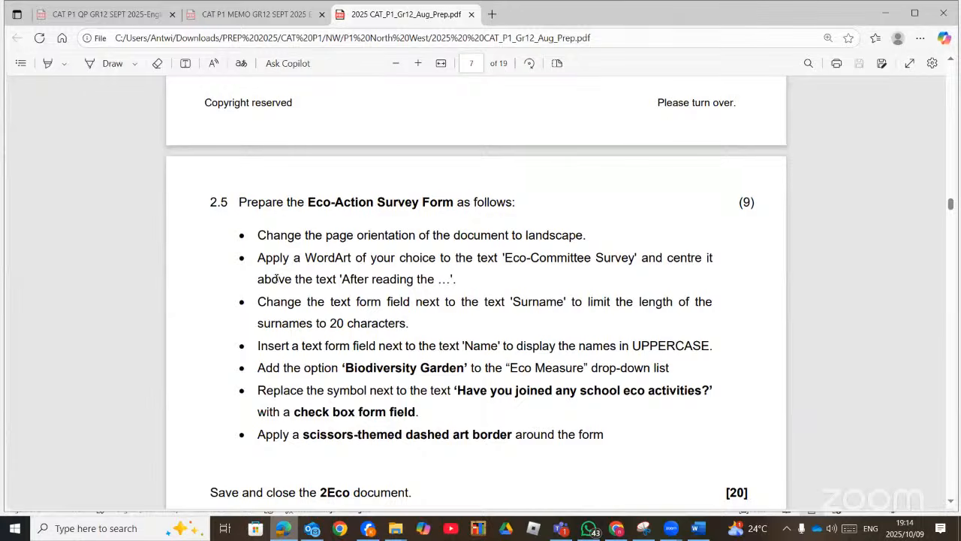
{"action": "key", "text": "alt+Tab"}
{"action": "scroll", "coordinate": [280, 278], "scroll_direction": "up", "scroll_amount": 6}
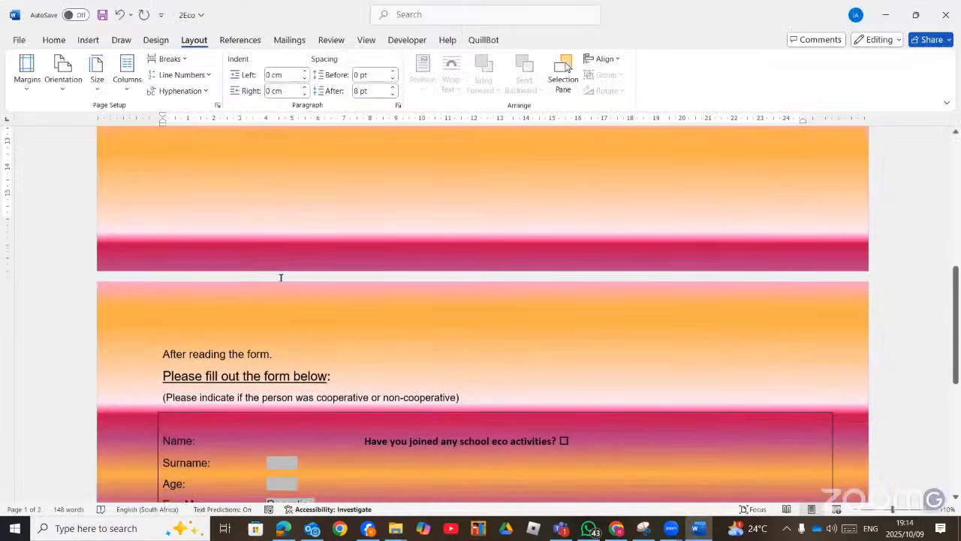
{"action": "scroll", "coordinate": [315, 193], "scroll_direction": "down", "scroll_amount": 6}
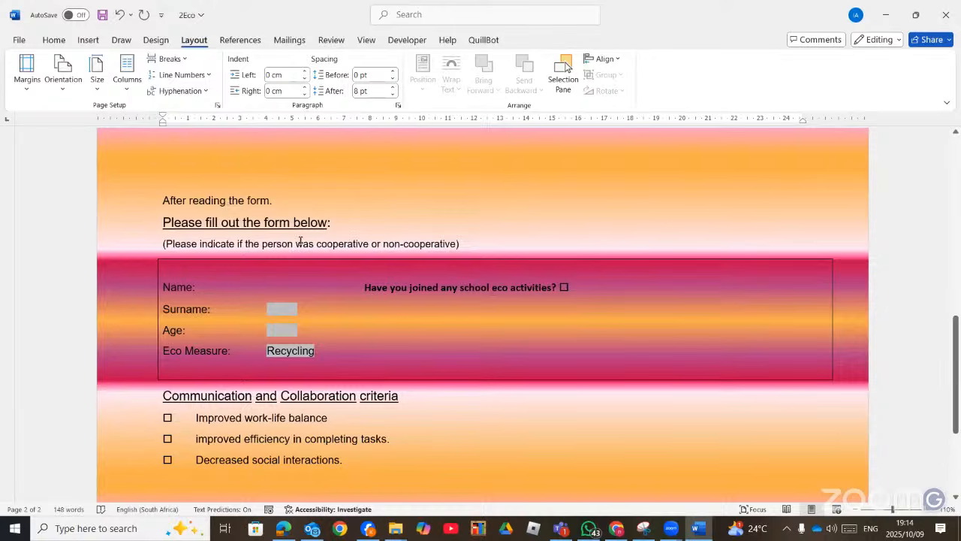
{"action": "scroll", "coordinate": [304, 242], "scroll_direction": "up", "scroll_amount": 1}
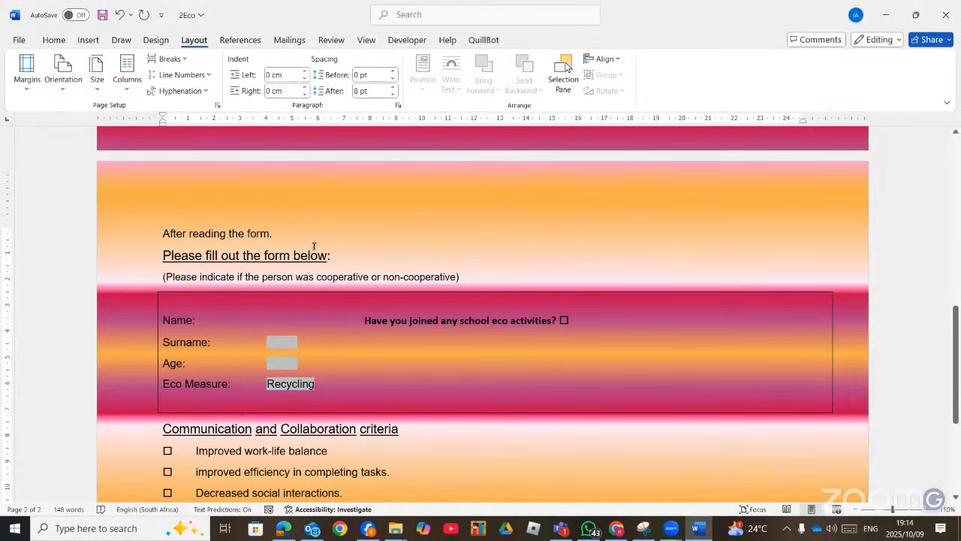
{"action": "scroll", "coordinate": [314, 245], "scroll_direction": "up", "scroll_amount": 6}
{"action": "scroll", "coordinate": [288, 163], "scroll_direction": "down", "scroll_amount": 3}
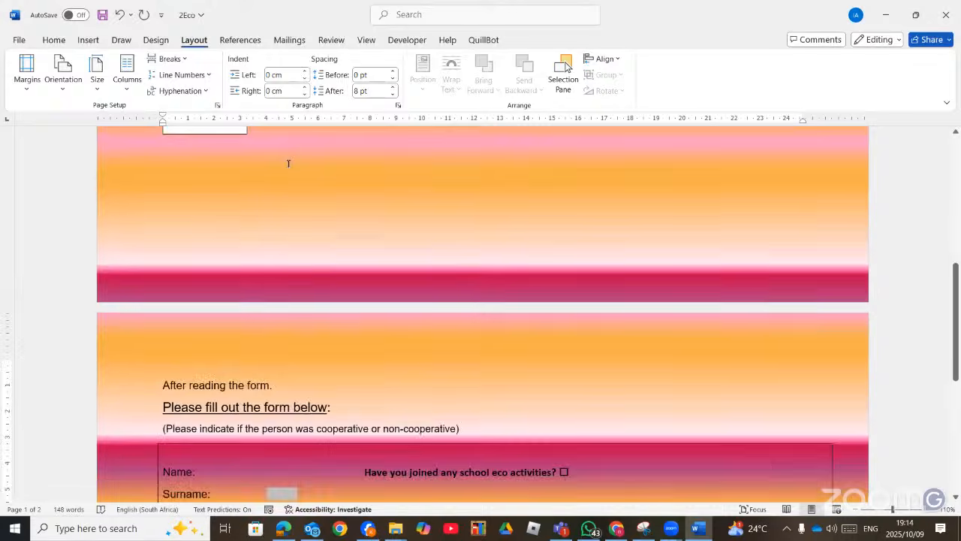
Step: Add an empty line above "After reading the form." on the second page and insert a grey gradient WordArt there
{"action": "scroll", "coordinate": [288, 163], "scroll_direction": "down", "scroll_amount": 5}
{"action": "scroll", "coordinate": [207, 195], "scroll_direction": "up", "scroll_amount": 2}
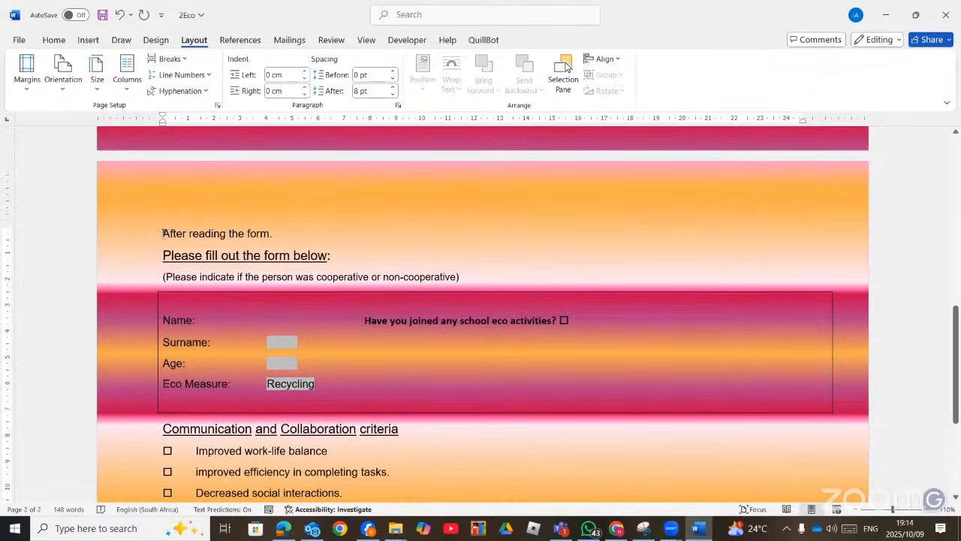
{"action": "left_click", "coordinate": [189, 222]}
{"action": "key", "text": "Return"}
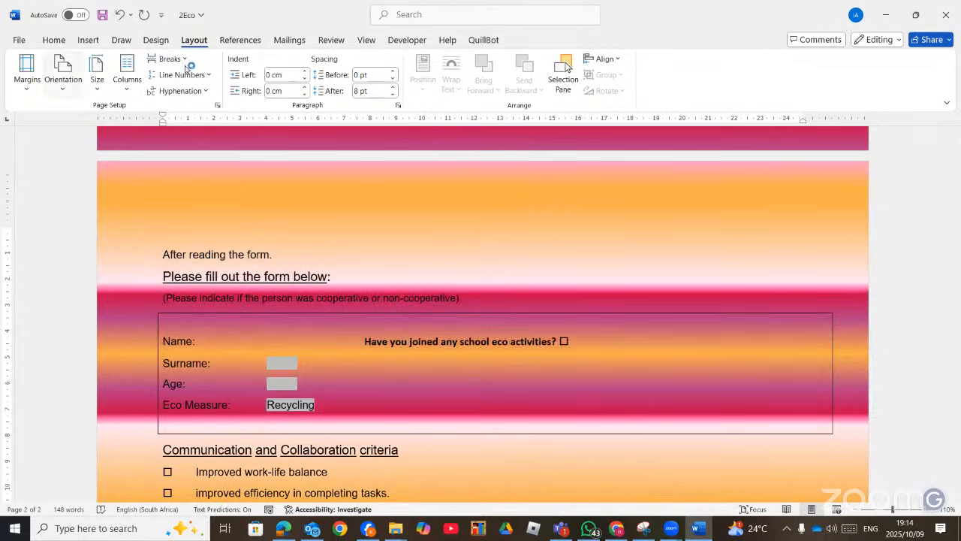
{"action": "left_click", "coordinate": [89, 40]}
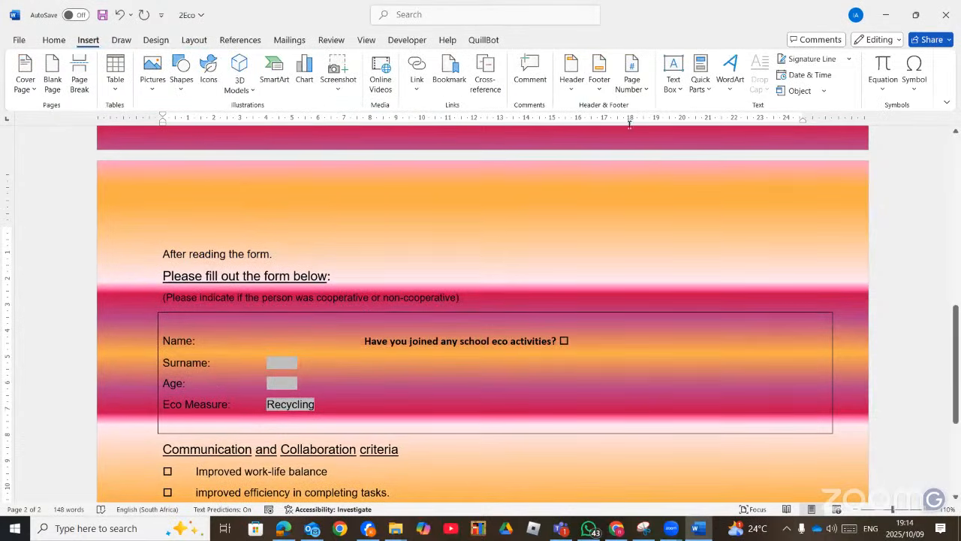
{"action": "left_click", "coordinate": [731, 82]}
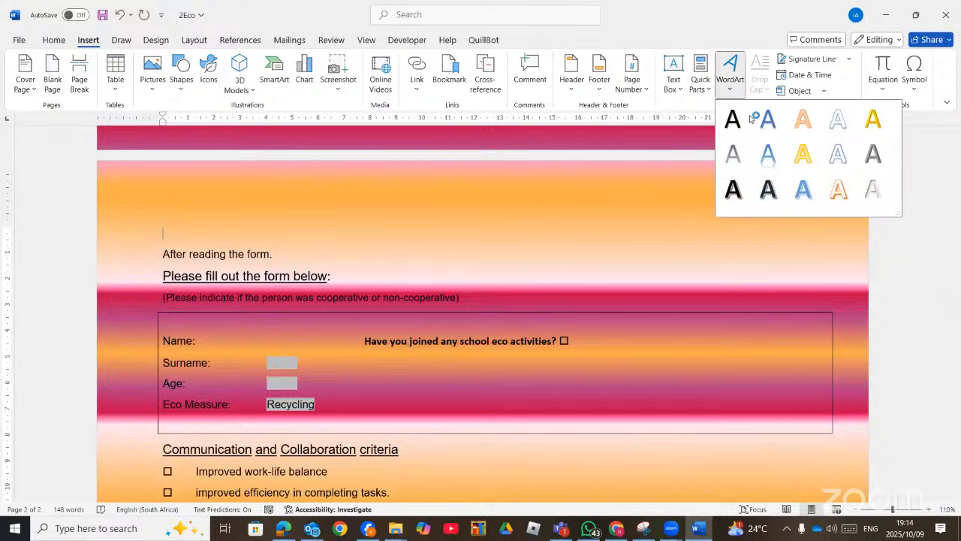
{"action": "left_click", "coordinate": [740, 153]}
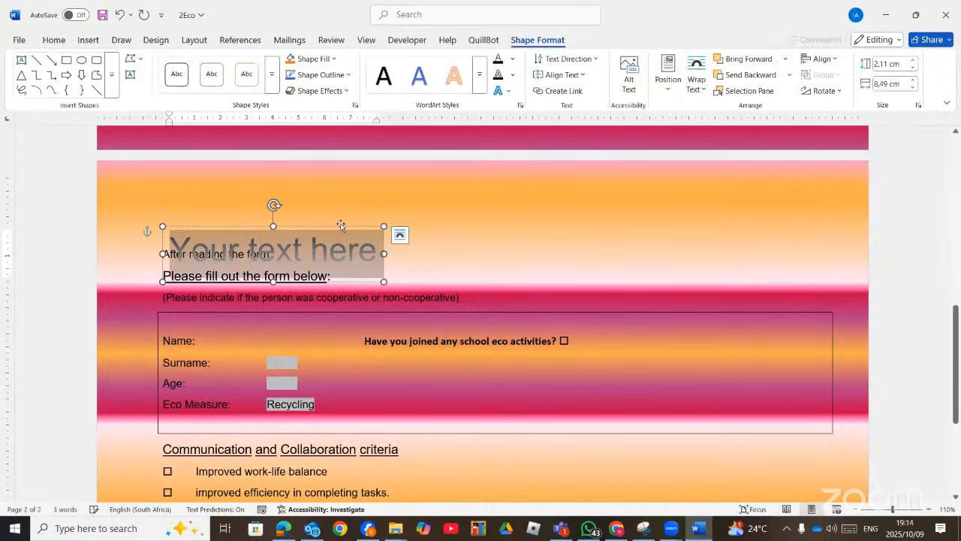
Step: Move the WordArt above "After reading the form." and replace its placeholder text with "Eco Committee survey"
{"action": "left_click_drag", "start_coordinate": [420, 188], "coordinate": [244, 200]}
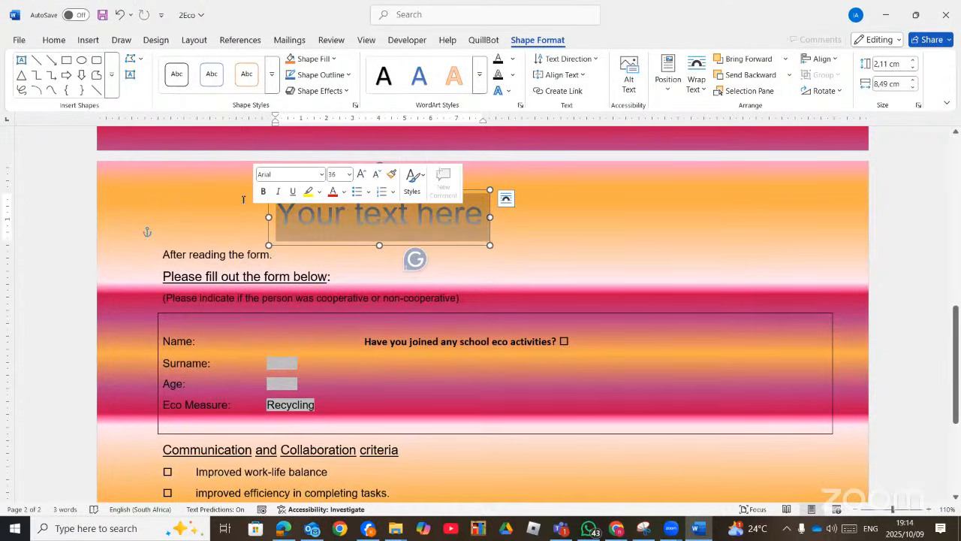
{"action": "type", "text": "Eco"}
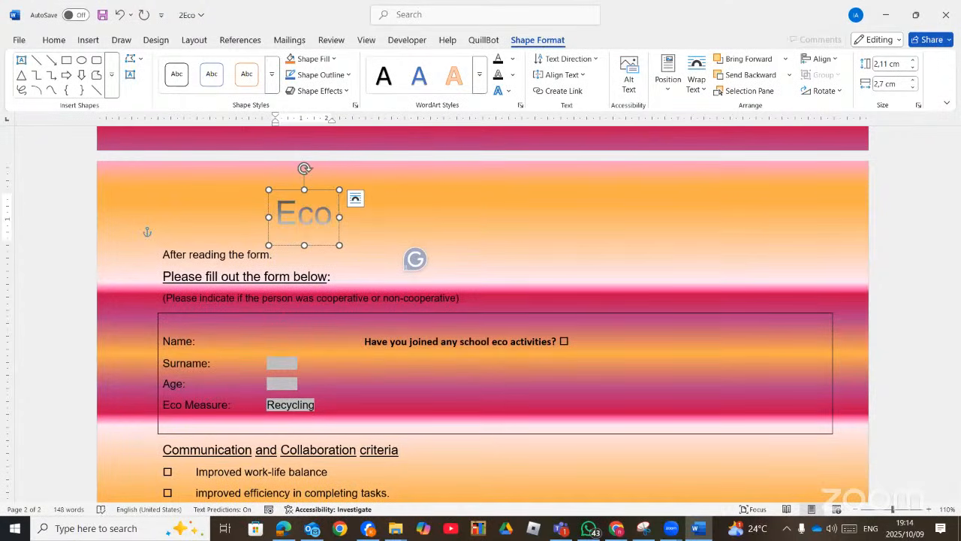
{"action": "type", "text": "  Comm"}
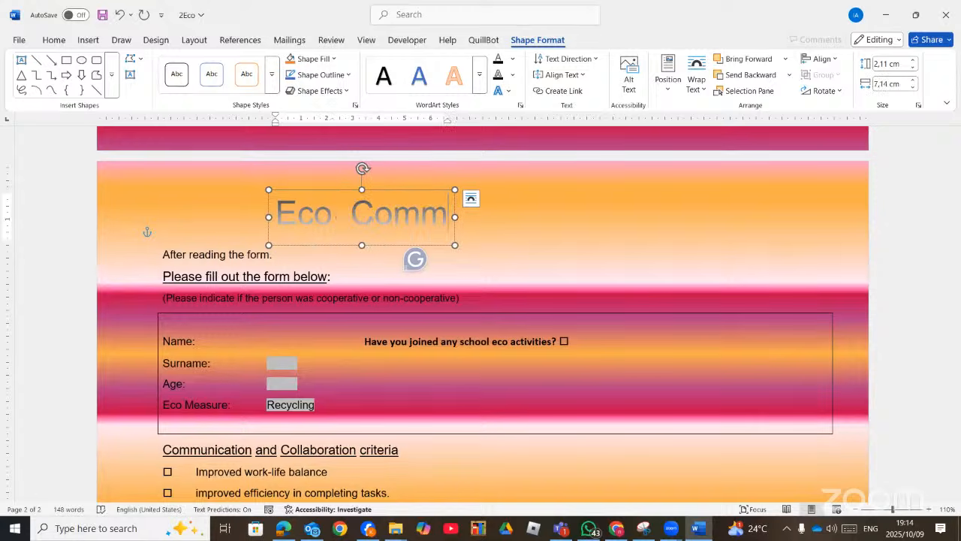
{"action": "type", "text": "ittee survey"}
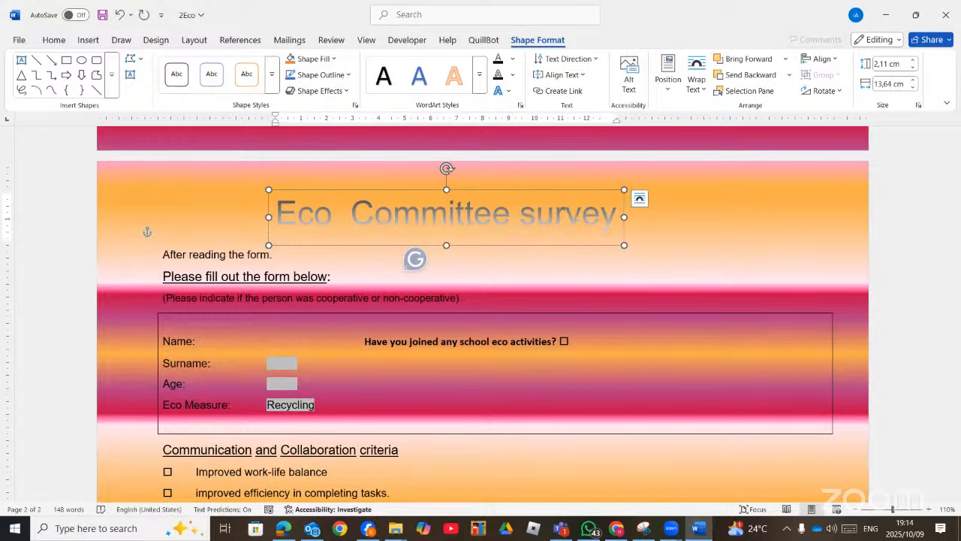
{"action": "left_click", "coordinate": [709, 252]}
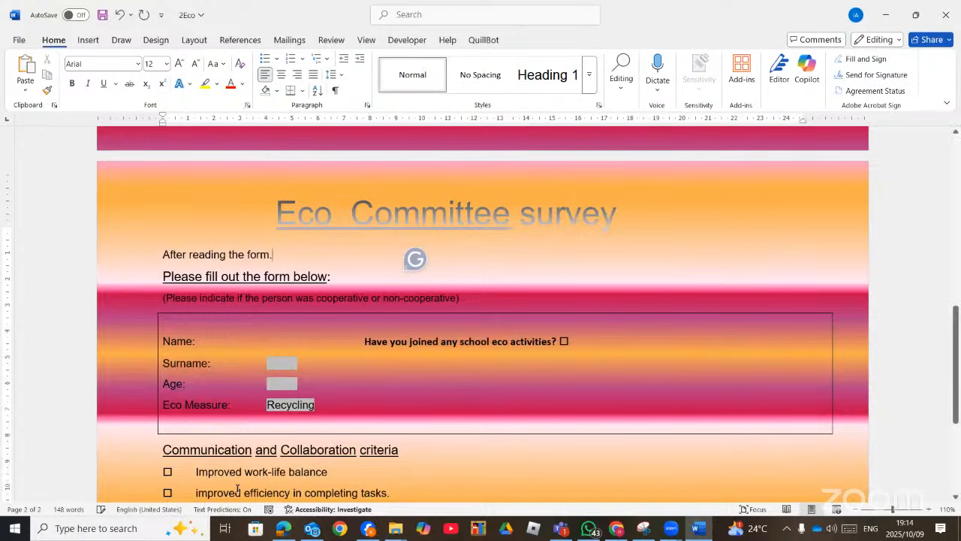
Step: Check the WordArt requirement in the question PDF, and shift the WordArt title in 2Eco closer to the page centre
{"action": "left_click", "coordinate": [281, 528]}
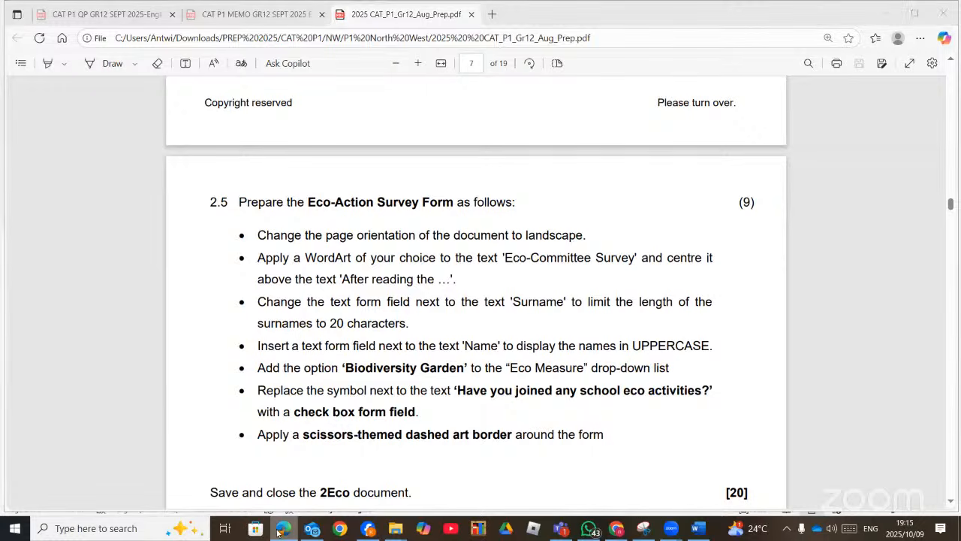
{"action": "left_click", "coordinate": [280, 528]}
{"action": "left_click", "coordinate": [546, 207]}
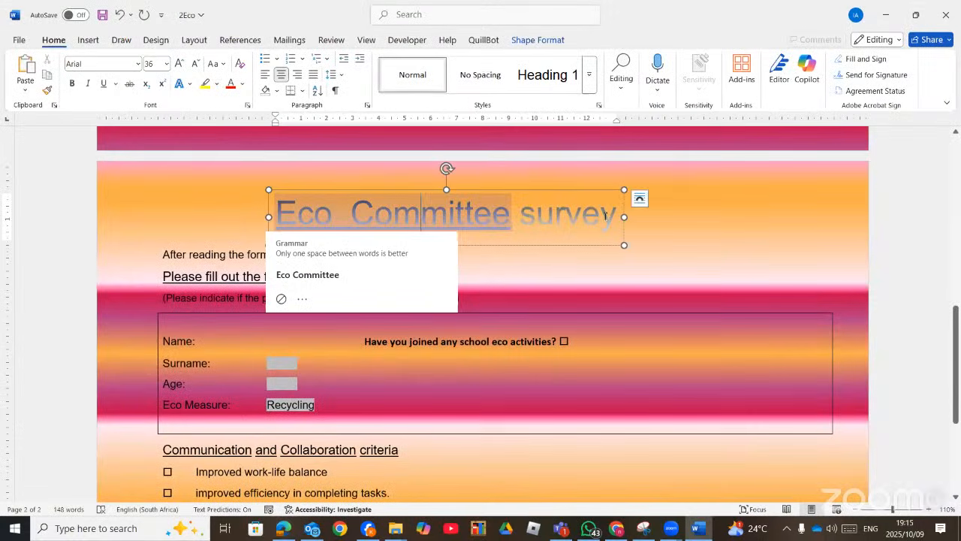
{"action": "left_click_drag", "start_coordinate": [607, 216], "coordinate": [281, 222]}
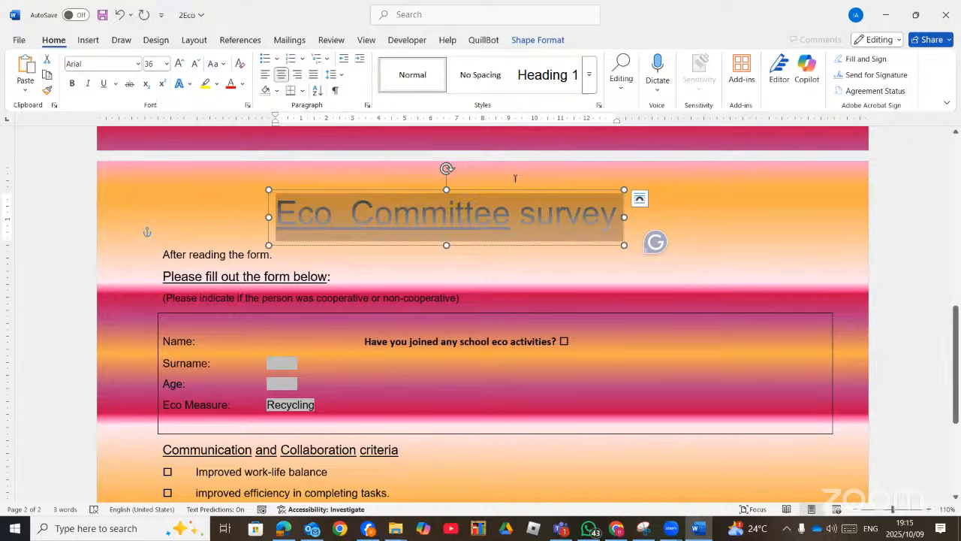
{"action": "left_click_drag", "start_coordinate": [515, 188], "coordinate": [536, 188]}
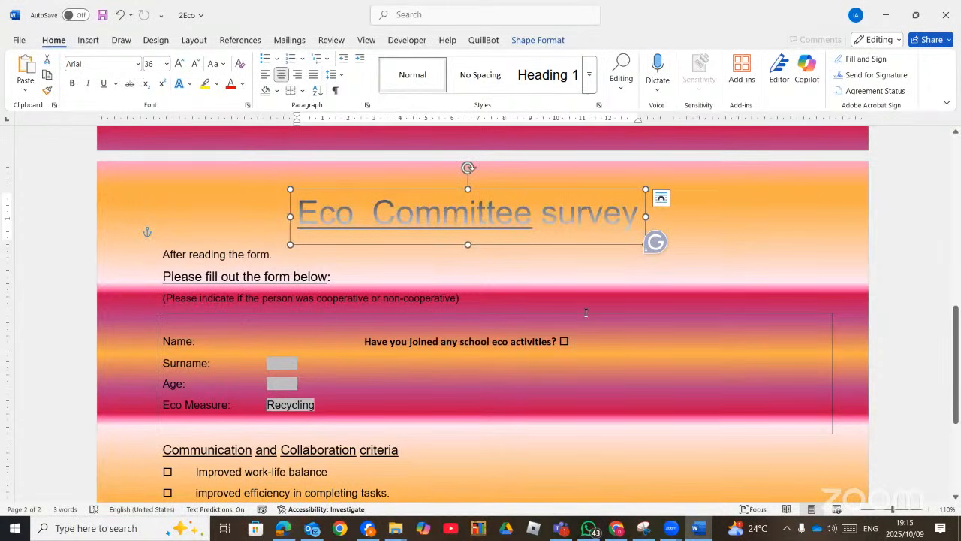
Step: Read the Surname field requirement in the question PDF, and view the Surname text form field's options in 2Eco
{"action": "key", "text": "alt+Tab"}
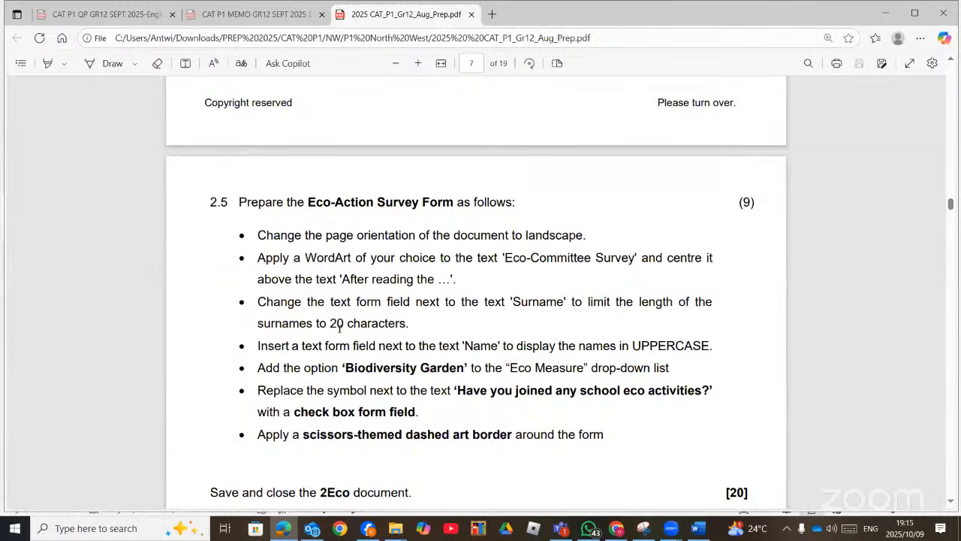
{"action": "left_click", "coordinate": [697, 530]}
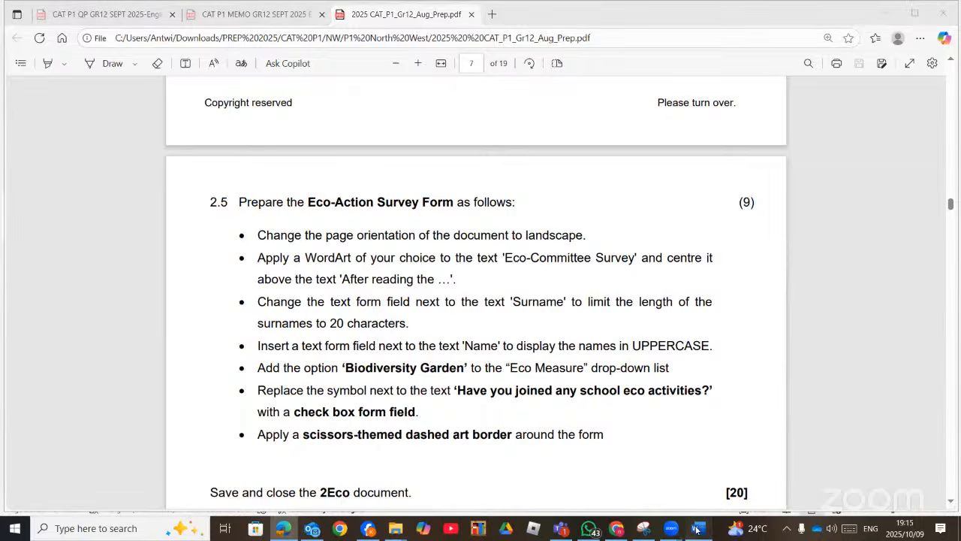
{"action": "scroll", "coordinate": [343, 361], "scroll_direction": "down", "scroll_amount": 1}
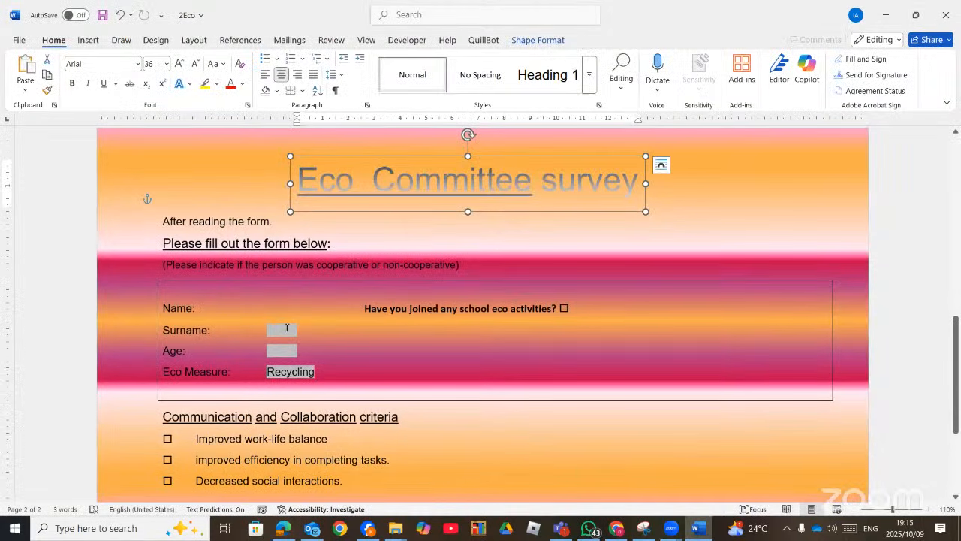
{"action": "double_click", "coordinate": [286, 331]}
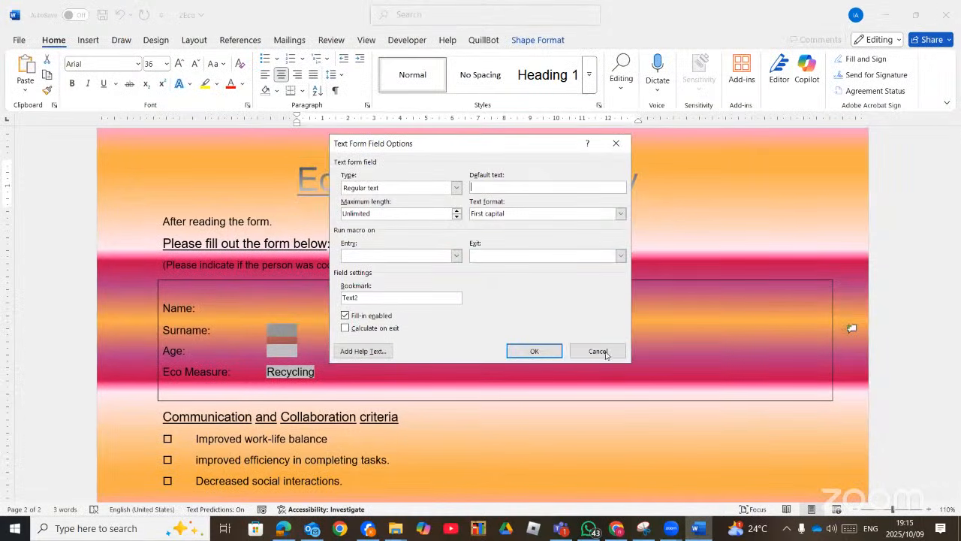
{"action": "left_click", "coordinate": [599, 351]}
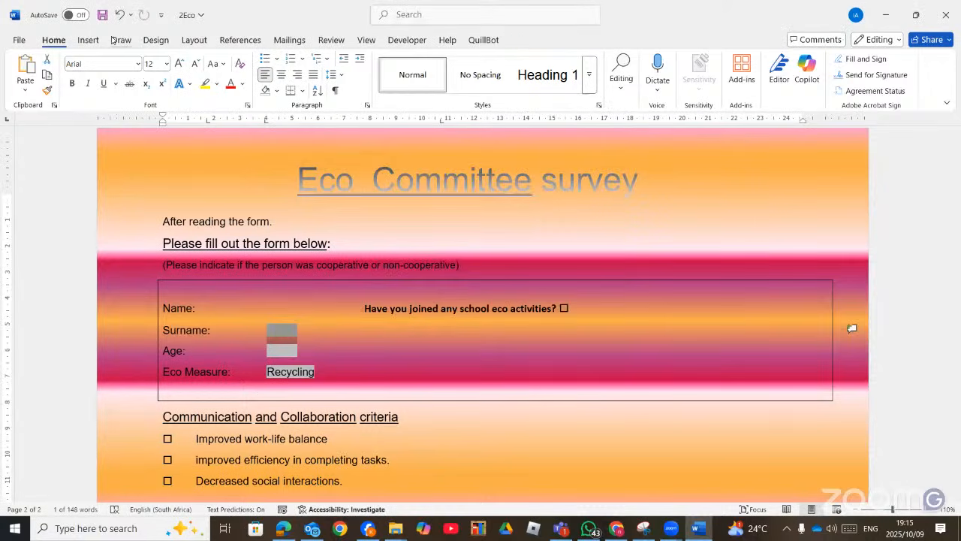
Step: Replace the gradient page background with the Recycled paper texture
{"action": "left_click", "coordinate": [156, 41]}
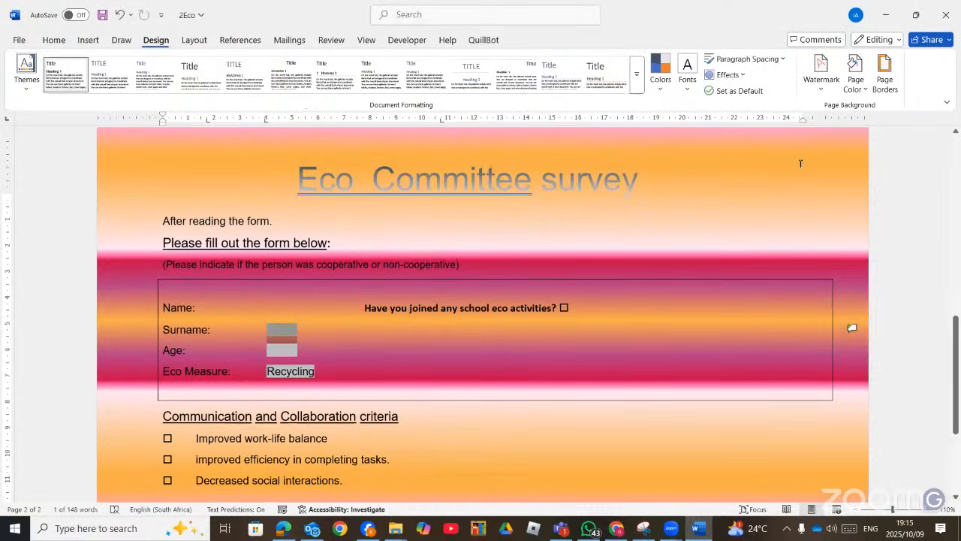
{"action": "left_click", "coordinate": [856, 75]}
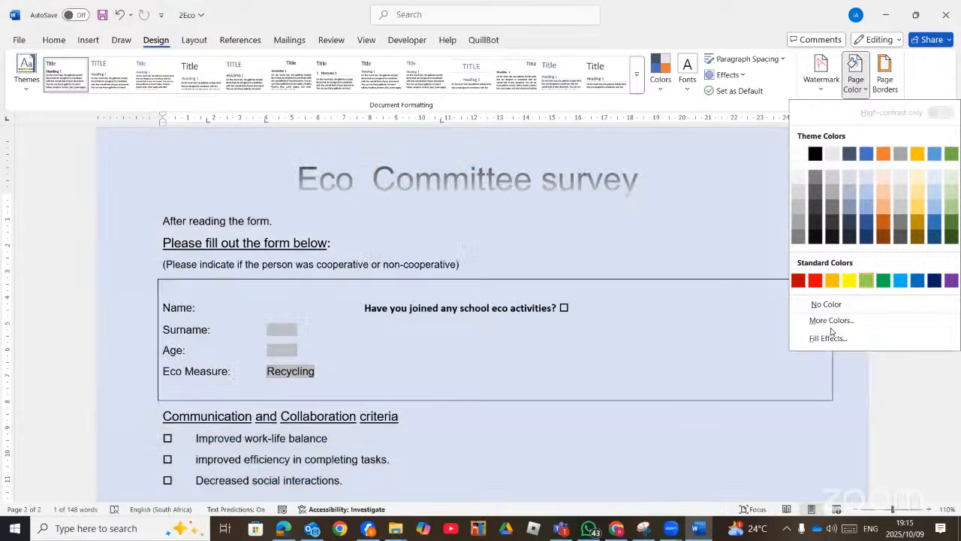
{"action": "left_click", "coordinate": [828, 337]}
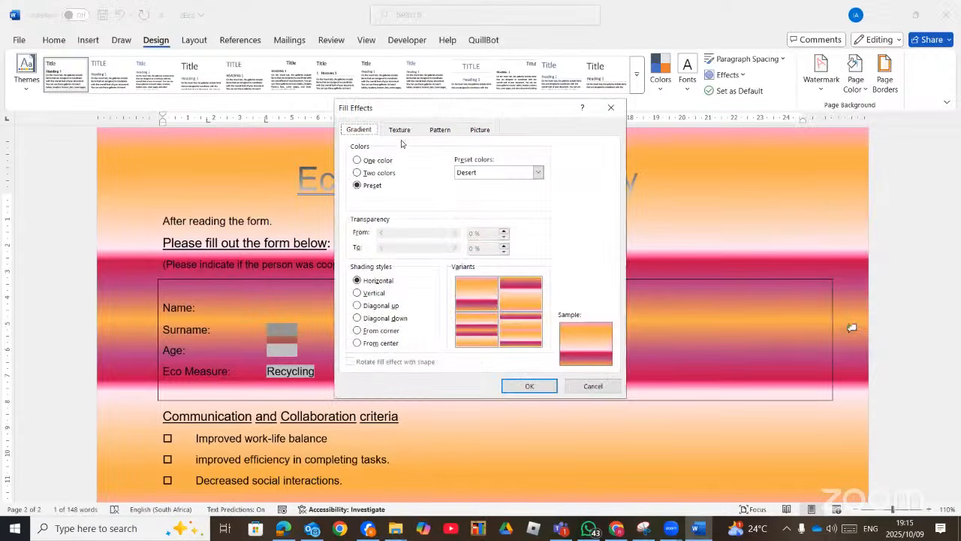
{"action": "left_click", "coordinate": [400, 130]}
{"action": "left_click", "coordinate": [422, 298]}
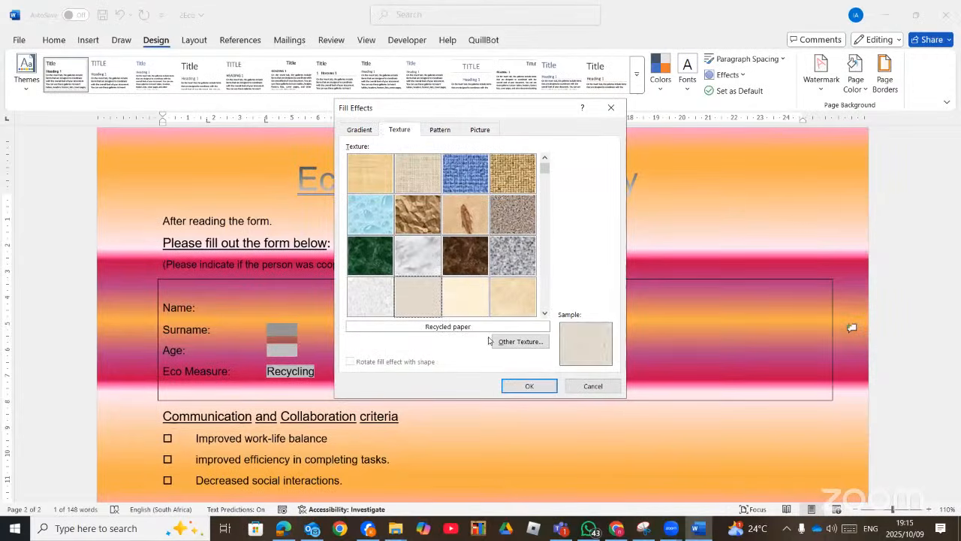
{"action": "left_click", "coordinate": [529, 385]}
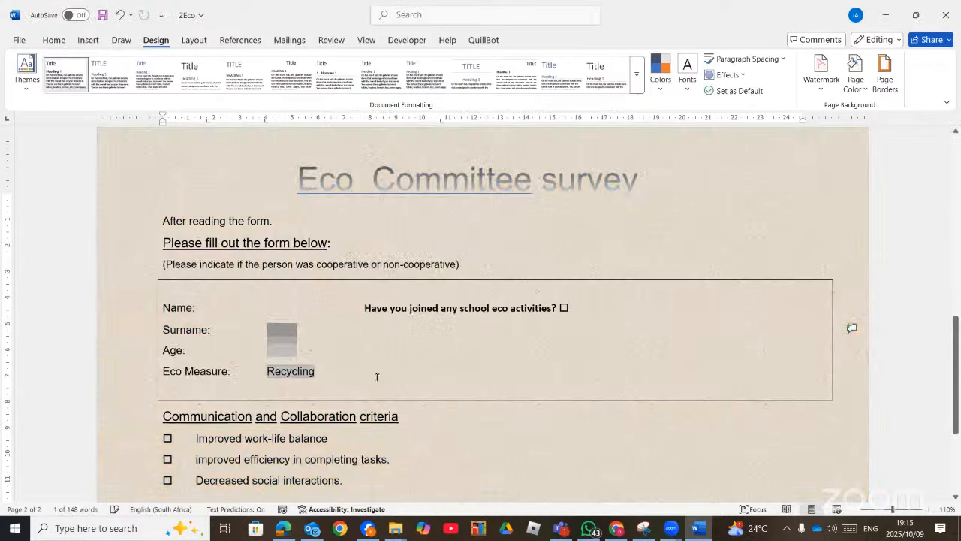
Step: Set the Surname text form field's maximum length to 20 characters, rechecking the requirement in the question PDF
{"action": "scroll", "coordinate": [270, 275], "scroll_direction": "down", "scroll_amount": 2}
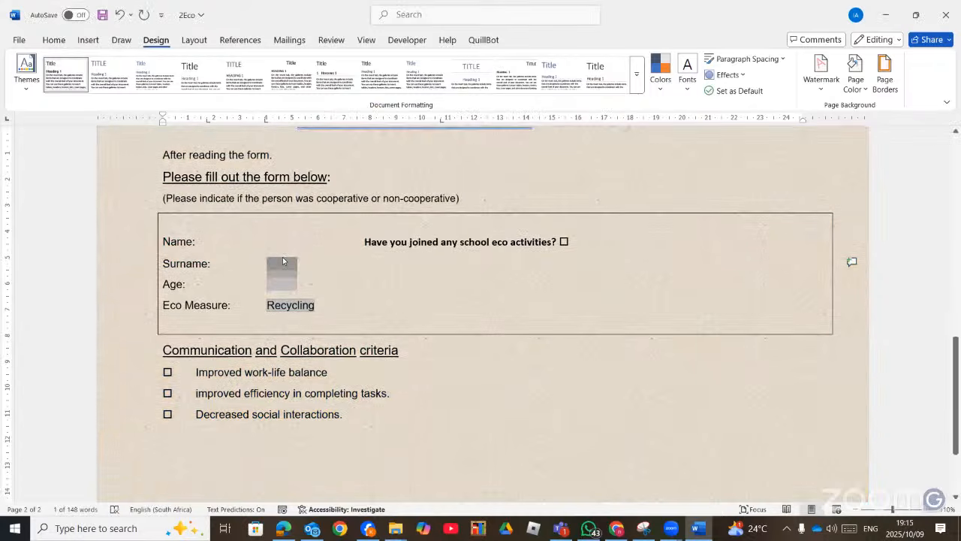
{"action": "double_click", "coordinate": [281, 261]}
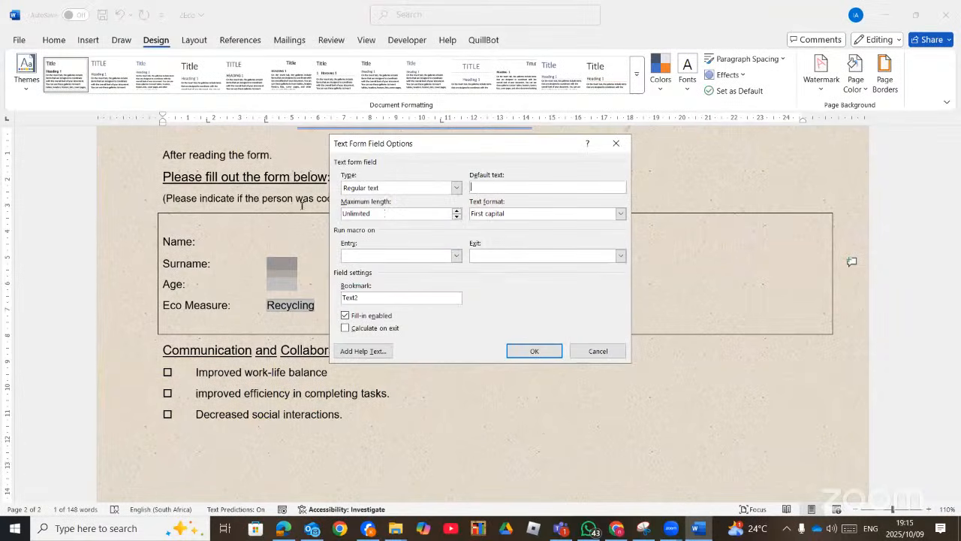
{"action": "key", "text": "Tab"}
{"action": "type", "text": "20"}
{"action": "left_click", "coordinate": [278, 524]}
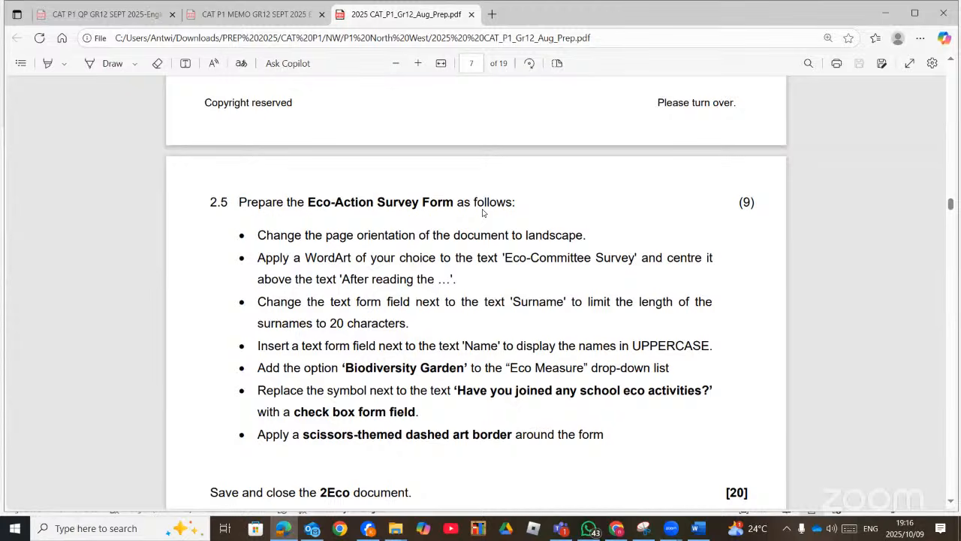
{"action": "key", "text": "alt+Tab"}
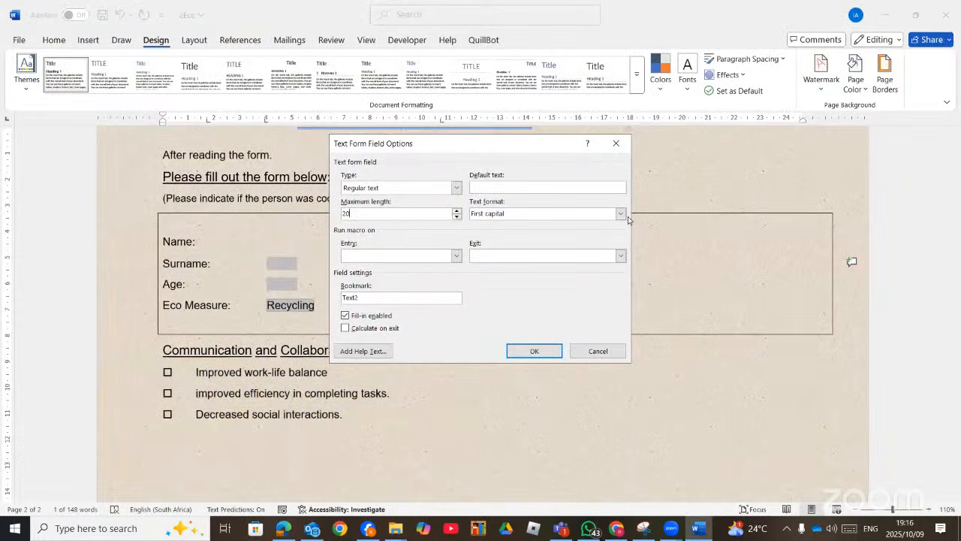
{"action": "left_click", "coordinate": [620, 213]}
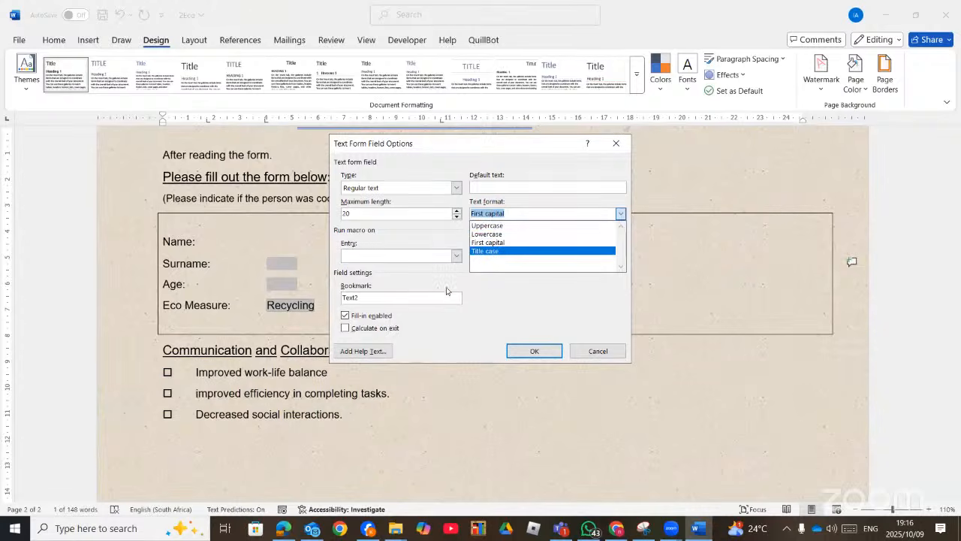
{"action": "left_click", "coordinate": [536, 351]}
{"action": "left_click", "coordinate": [536, 351]}
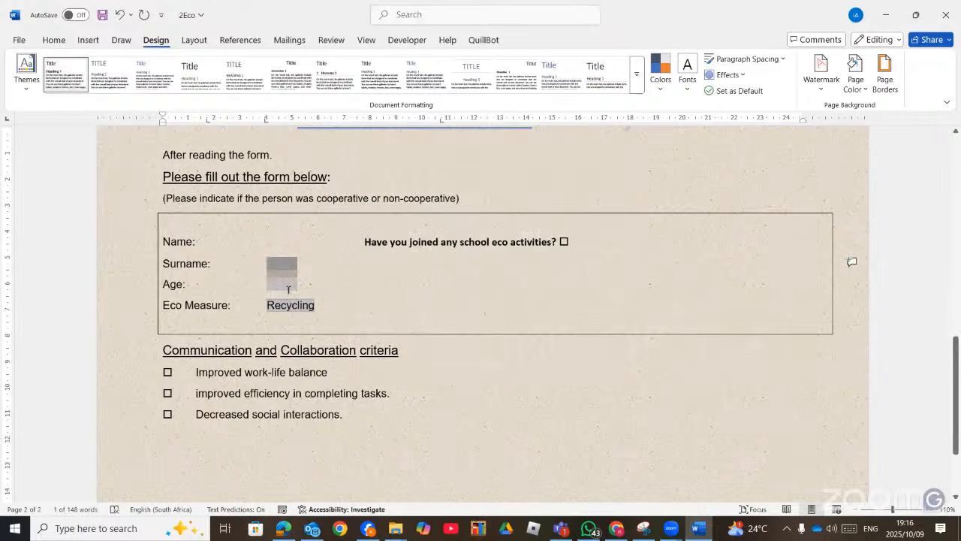
Step: Read the Name field requirement in the question PDF, and insert a text form field next to Name in 2Eco with Uppercase text format
{"action": "key", "text": "alt+Tab"}
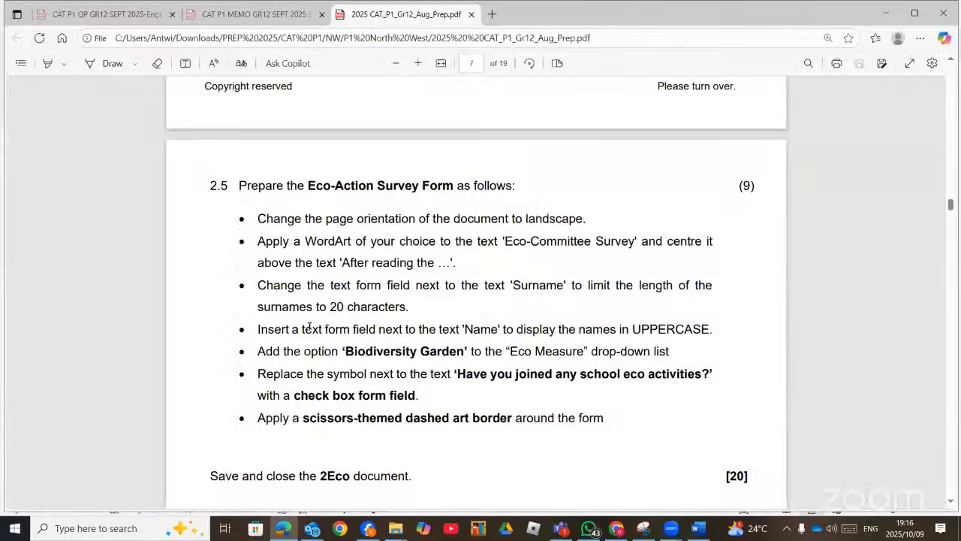
{"action": "scroll", "coordinate": [309, 328], "scroll_direction": "down", "scroll_amount": 1}
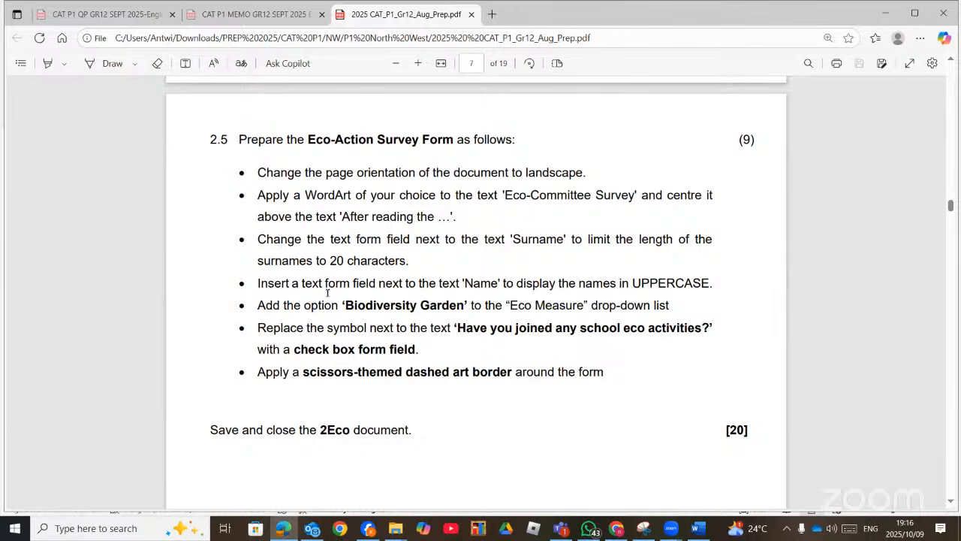
{"action": "key", "text": "alt+Tab"}
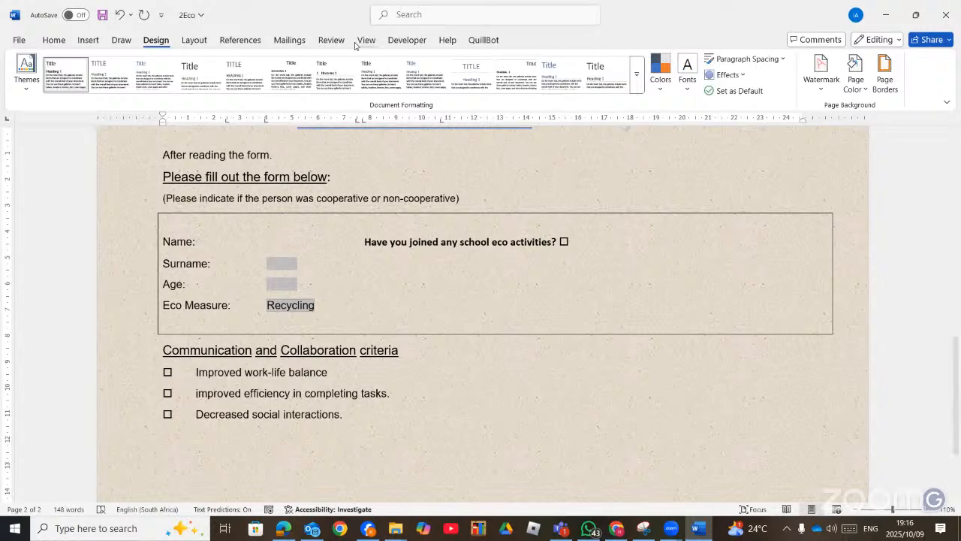
{"action": "left_click", "coordinate": [406, 40]}
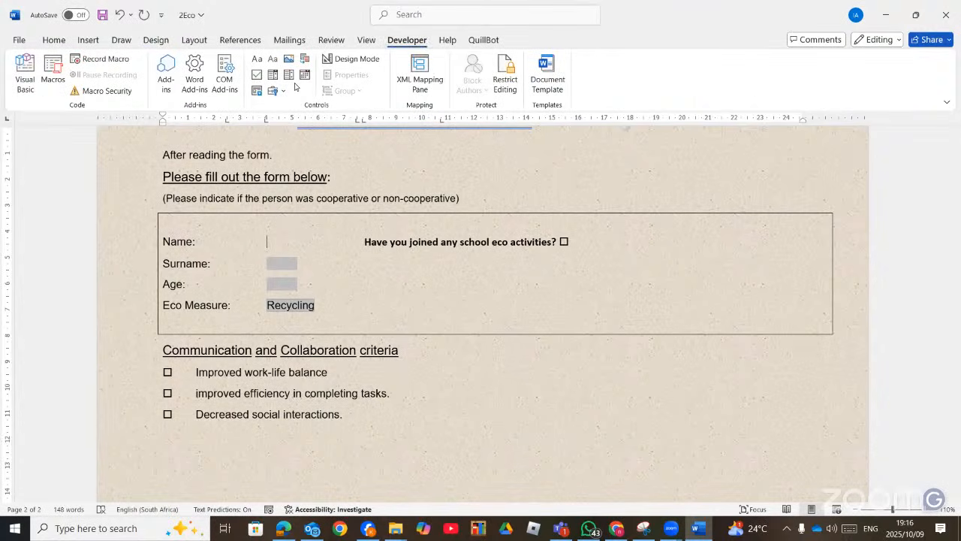
{"action": "left_click", "coordinate": [283, 94]}
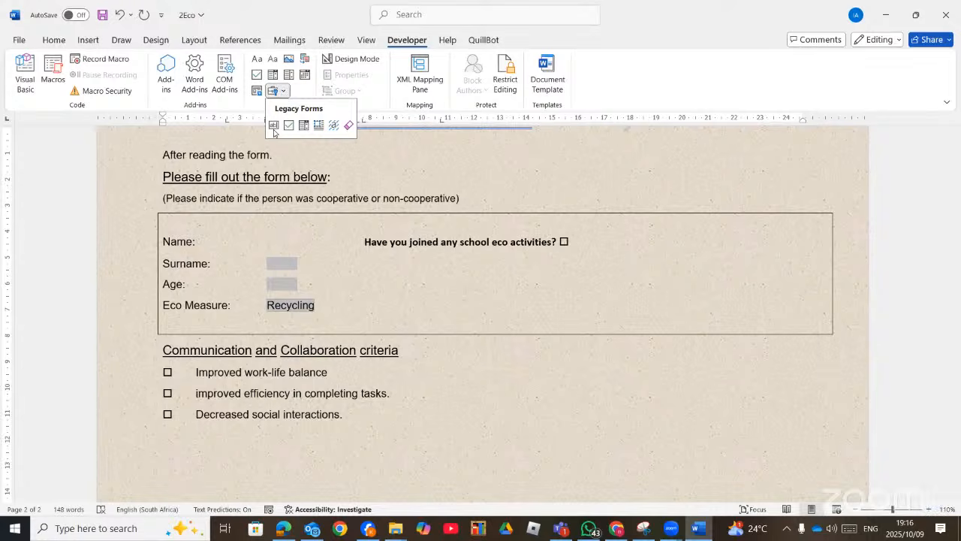
{"action": "left_click", "coordinate": [274, 131]}
{"action": "double_click", "coordinate": [284, 239]}
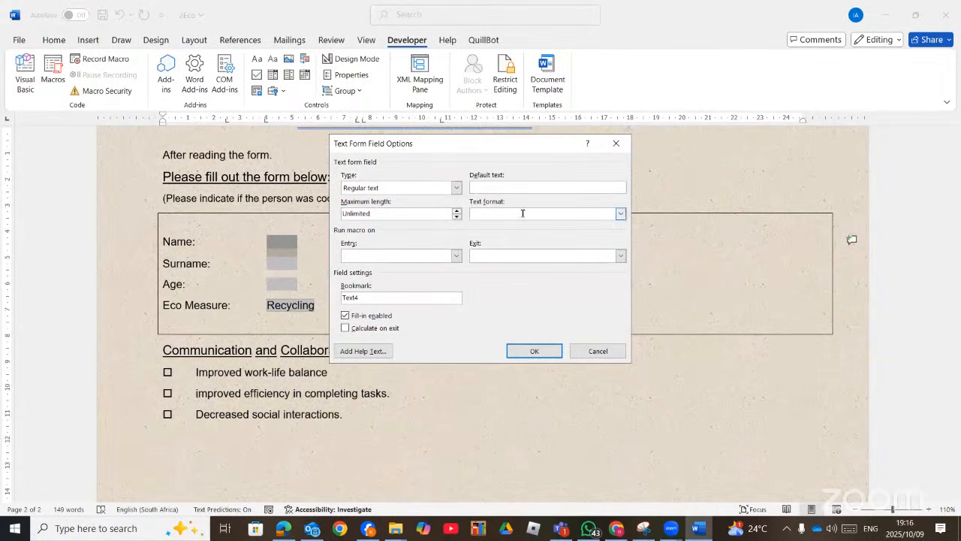
{"action": "left_click", "coordinate": [621, 215]}
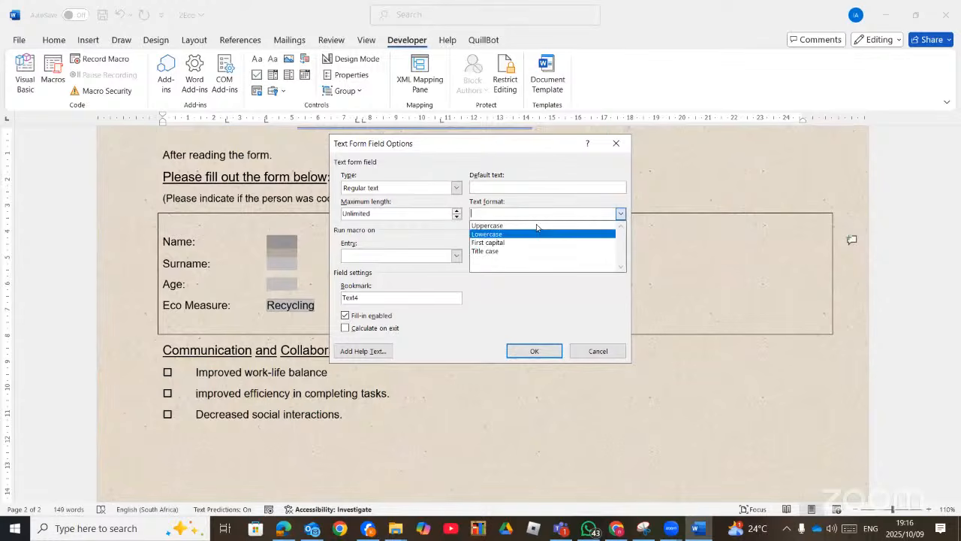
{"action": "left_click", "coordinate": [539, 228]}
{"action": "left_click", "coordinate": [534, 350]}
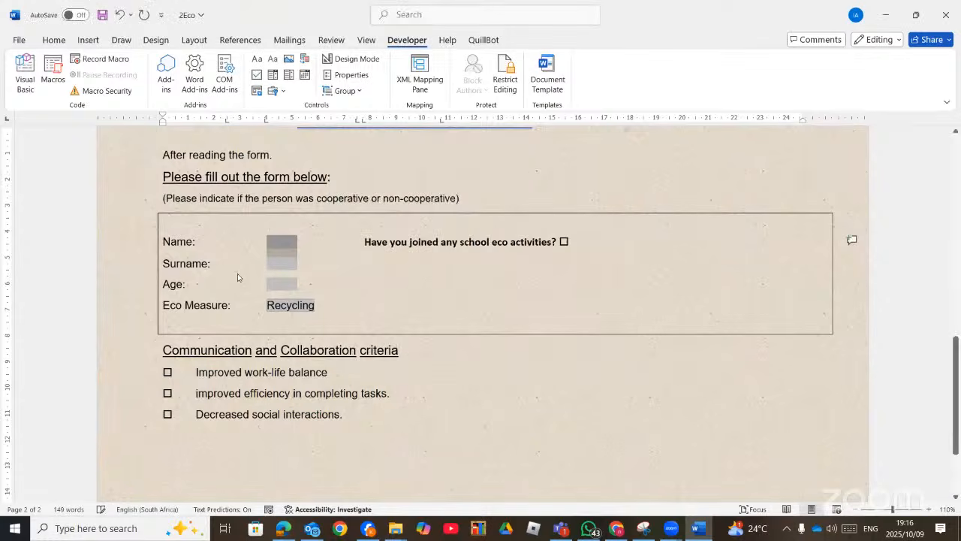
Step: Recheck the requirement in the question PDF, and replace the Name text form field in 2Eco with a copy of the Surname field
{"action": "left_click", "coordinate": [283, 529]}
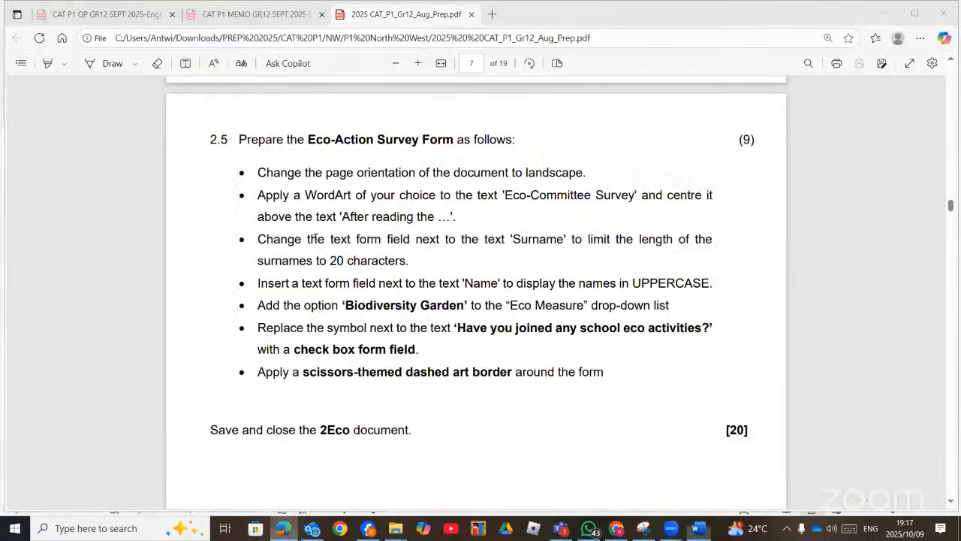
{"action": "key", "text": "alt+Tab"}
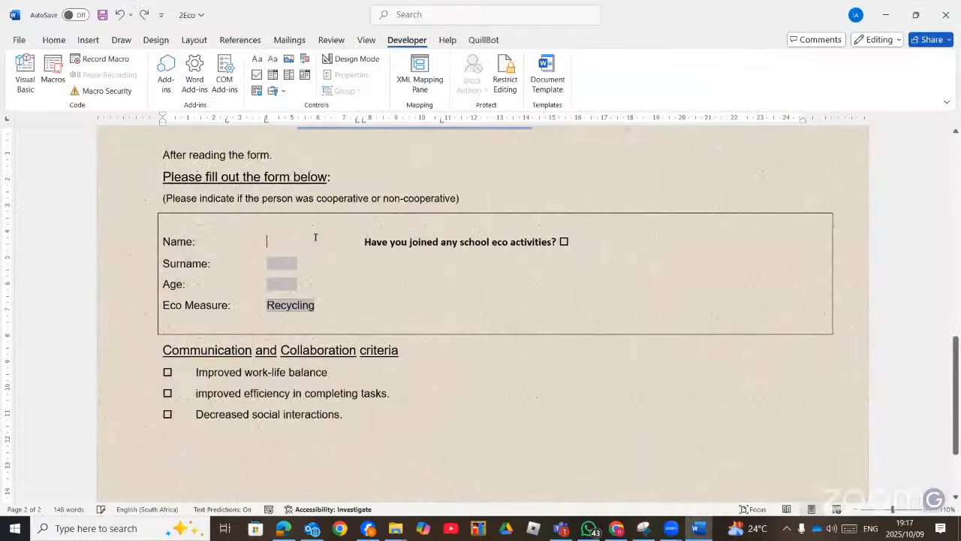
{"action": "left_click", "coordinate": [285, 266]}
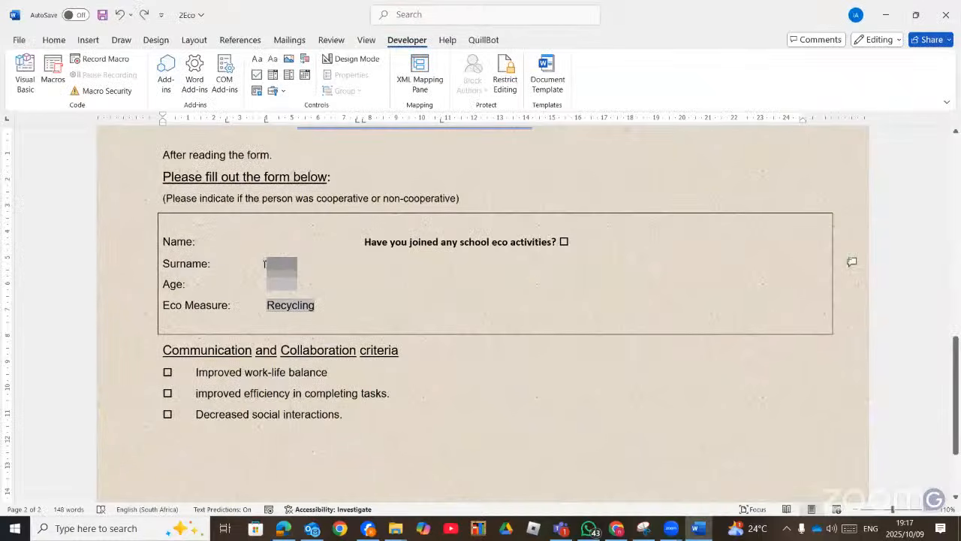
{"action": "left_click", "coordinate": [274, 269]}
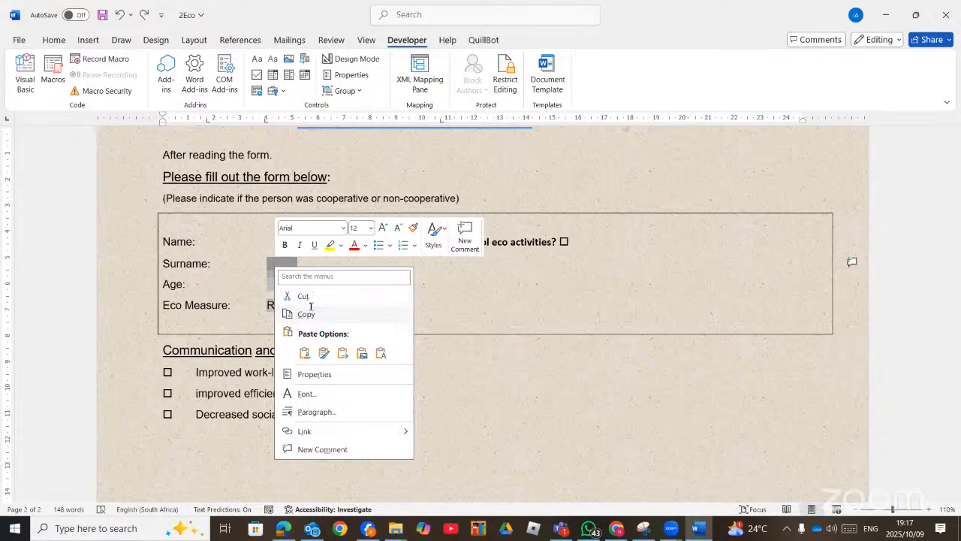
{"action": "left_click", "coordinate": [275, 239]}
{"action": "key", "text": "ctrl+v"}
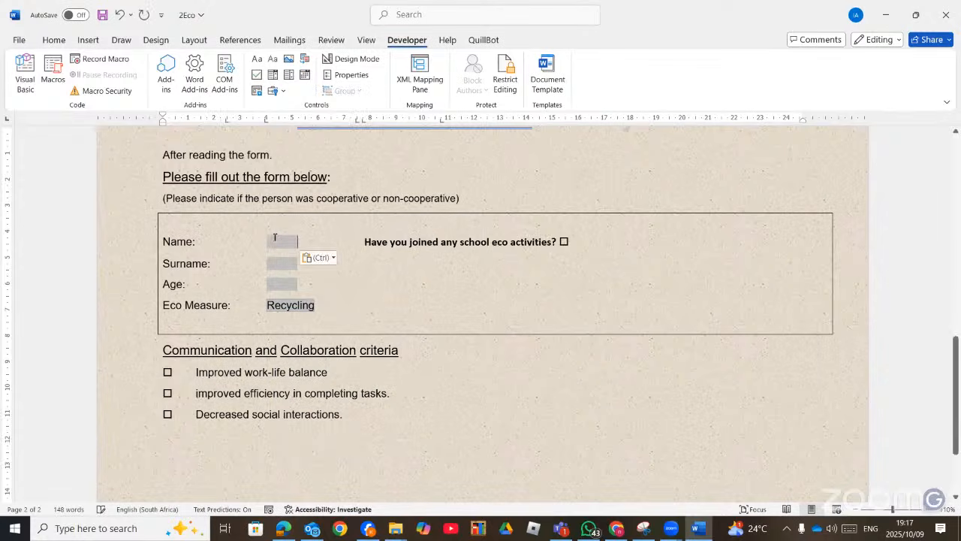
Step: Set the pasted Name text form field's text format to Uppercase
{"action": "double_click", "coordinate": [275, 239]}
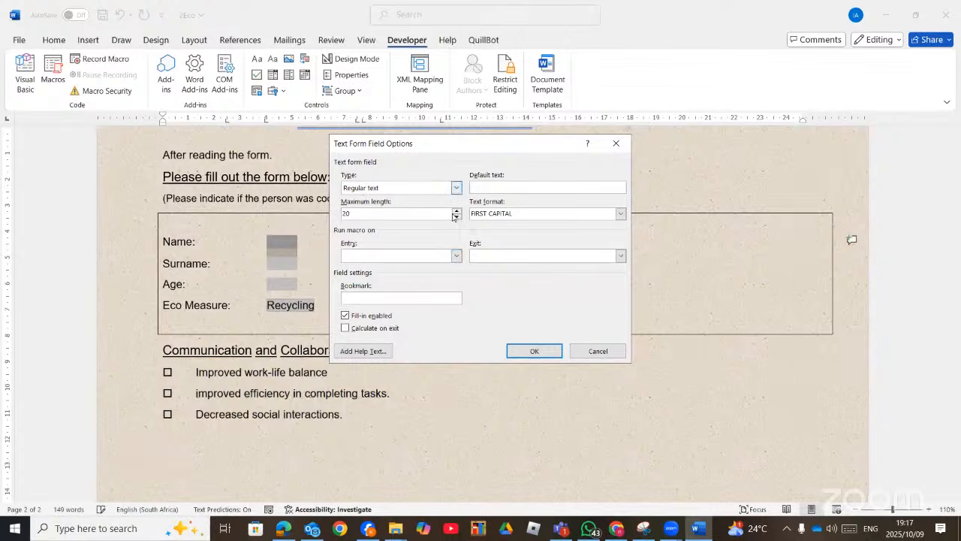
{"action": "left_click", "coordinate": [620, 213]}
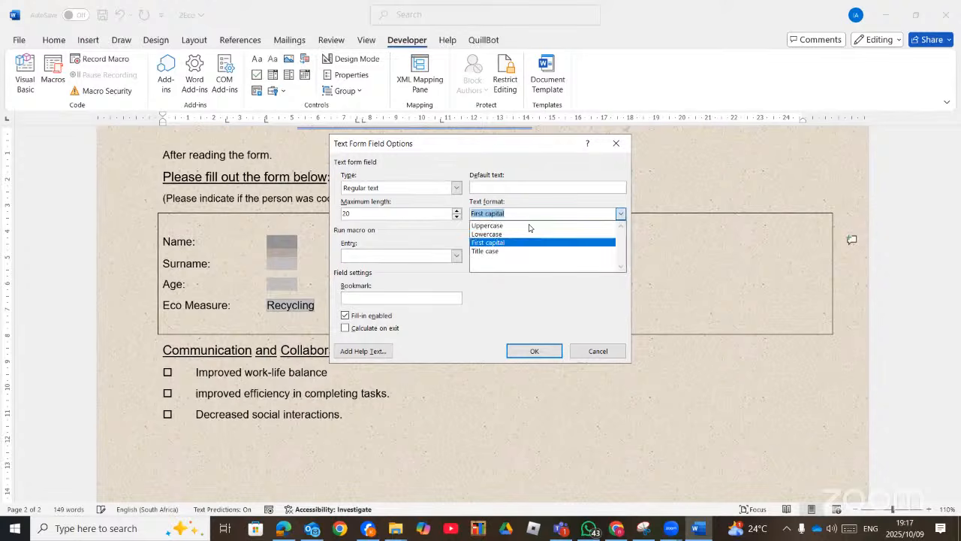
{"action": "left_click", "coordinate": [516, 226]}
{"action": "left_click", "coordinate": [535, 351]}
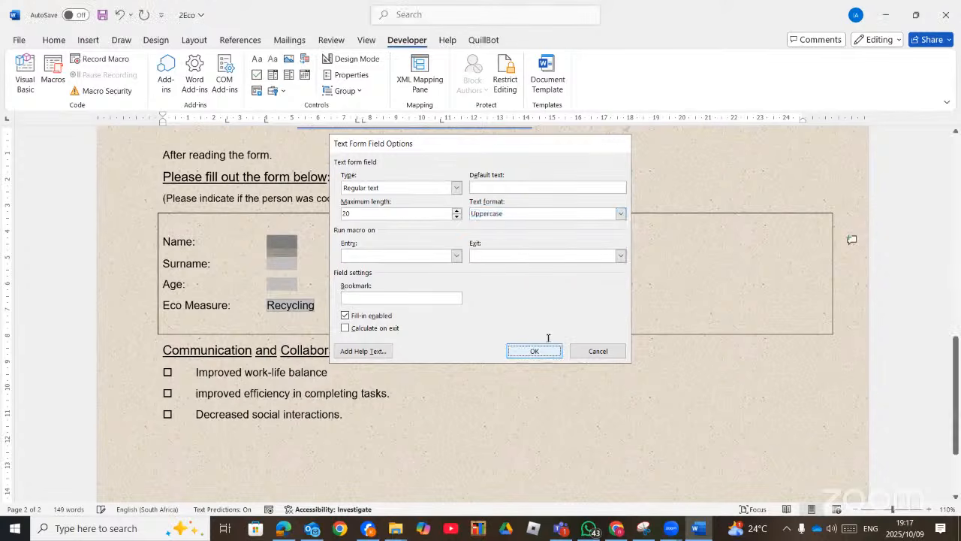
Step: Check the live stream's chat in YouTube Studio, and return to the 2Eco document
{"action": "left_click", "coordinate": [363, 278]}
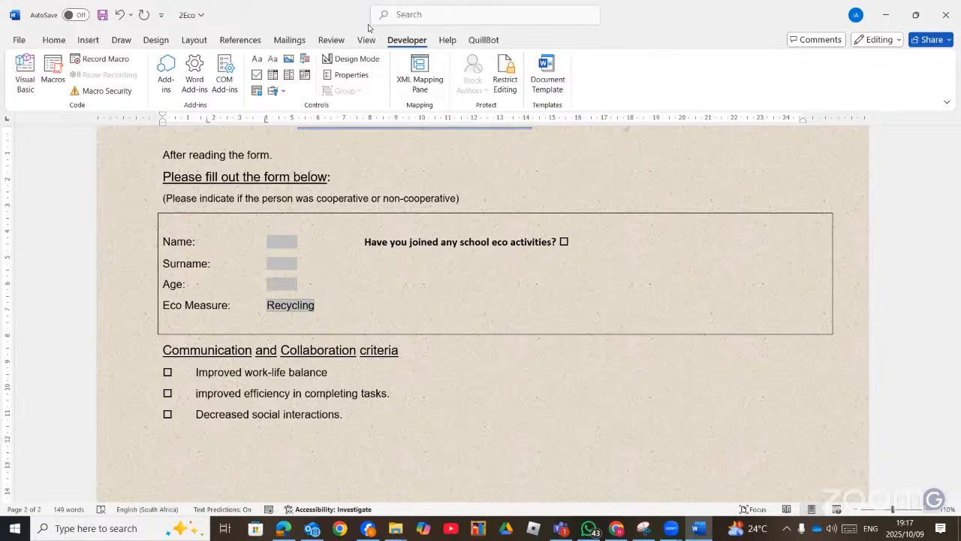
{"action": "left_click", "coordinate": [372, 433]}
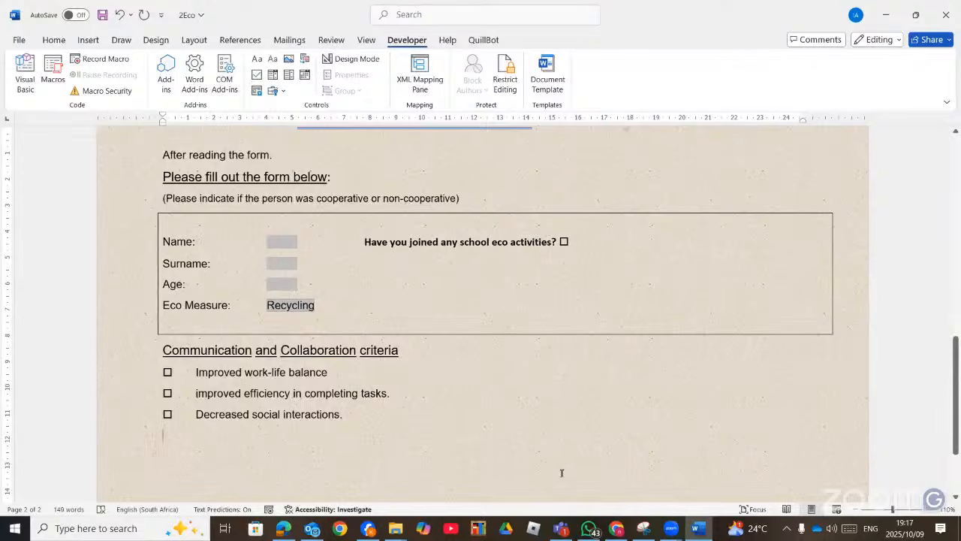
{"action": "left_click", "coordinate": [617, 529]}
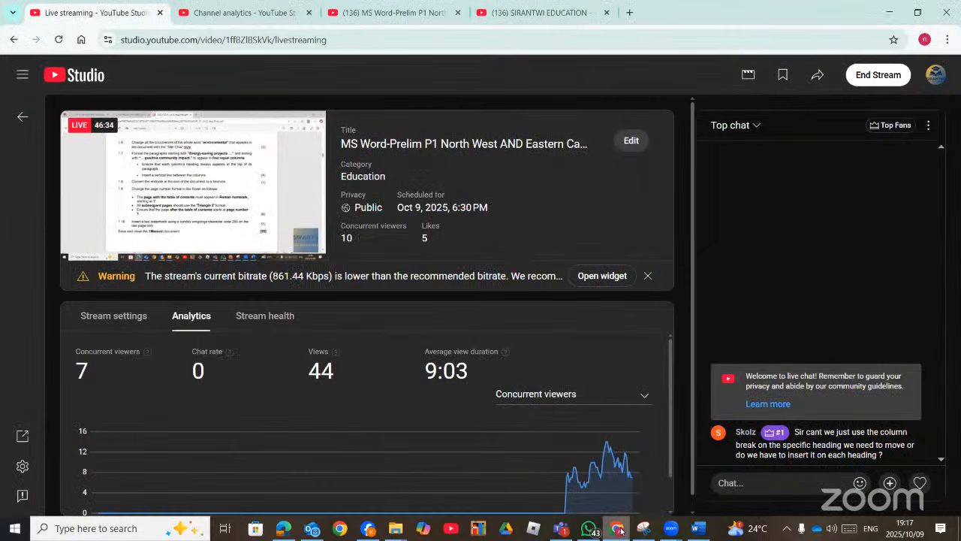
{"action": "left_click", "coordinate": [697, 528]}
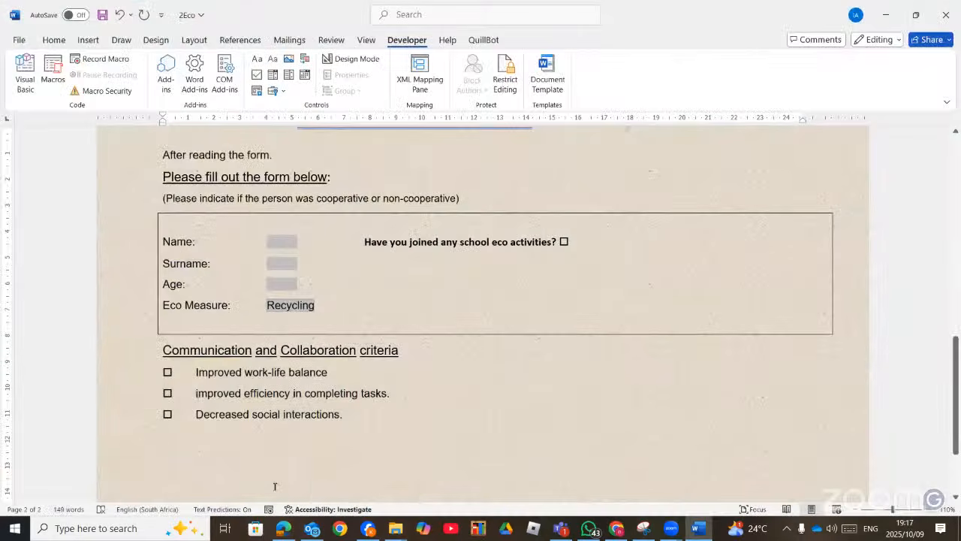
Step: Check the drop-down requirement in the question PDF, and add "biodiversity" as the first item of the Eco Measure drop-down form field in 2Eco
{"action": "left_click", "coordinate": [283, 529]}
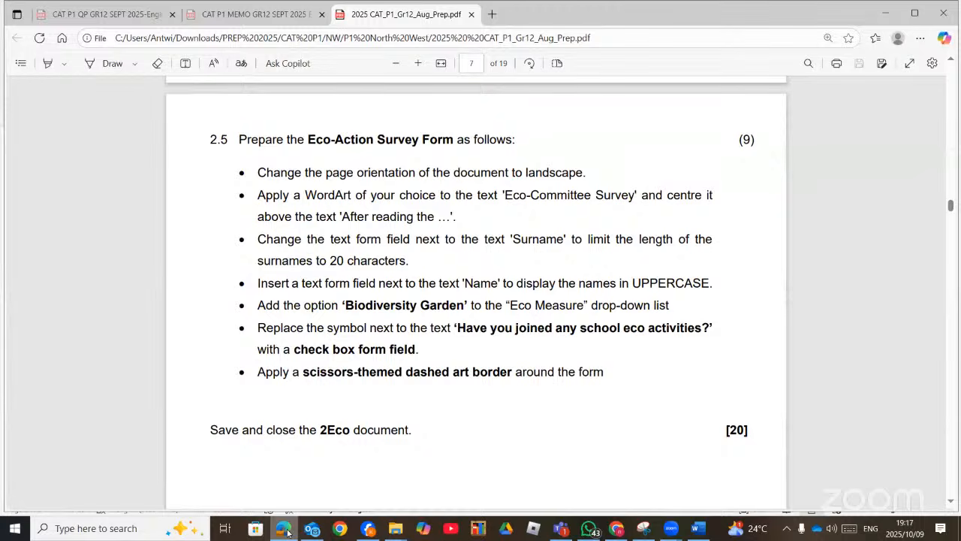
{"action": "left_click", "coordinate": [283, 529]}
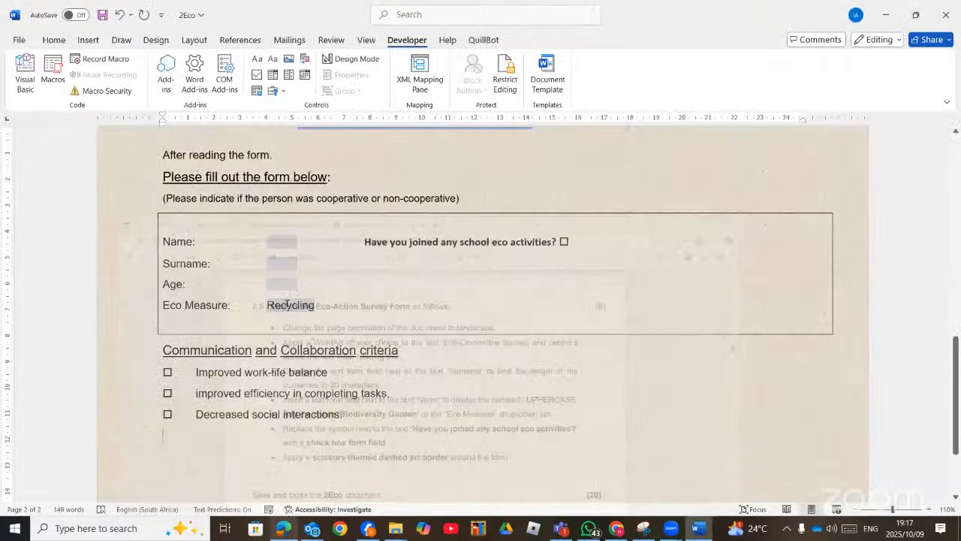
{"action": "double_click", "coordinate": [288, 304]}
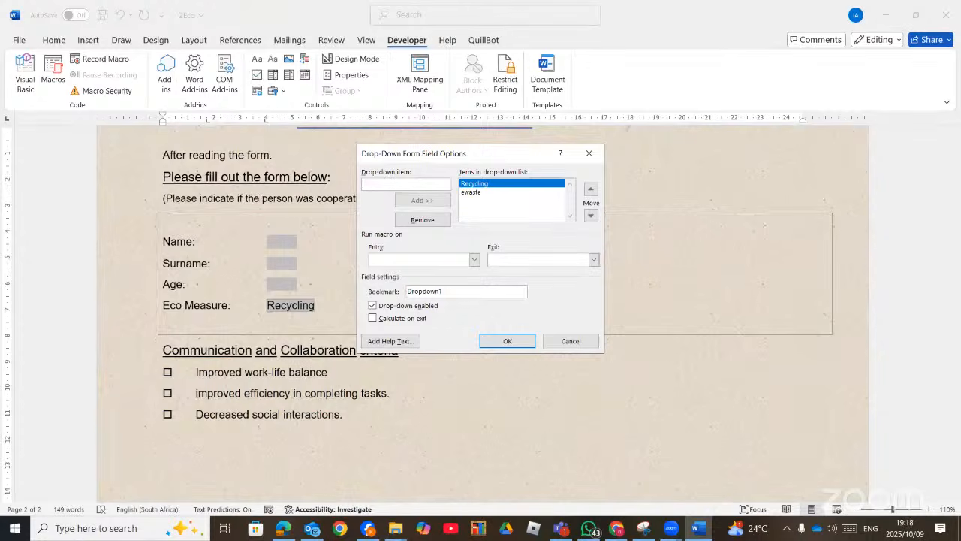
{"action": "type", "text": "bio"}
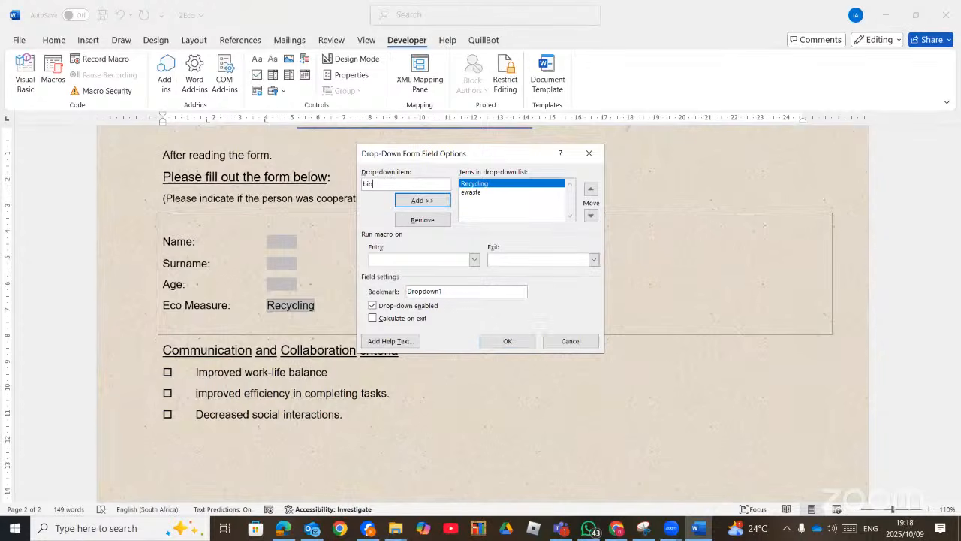
{"action": "type", "text": "diversity"}
{"action": "key", "text": "Return"}
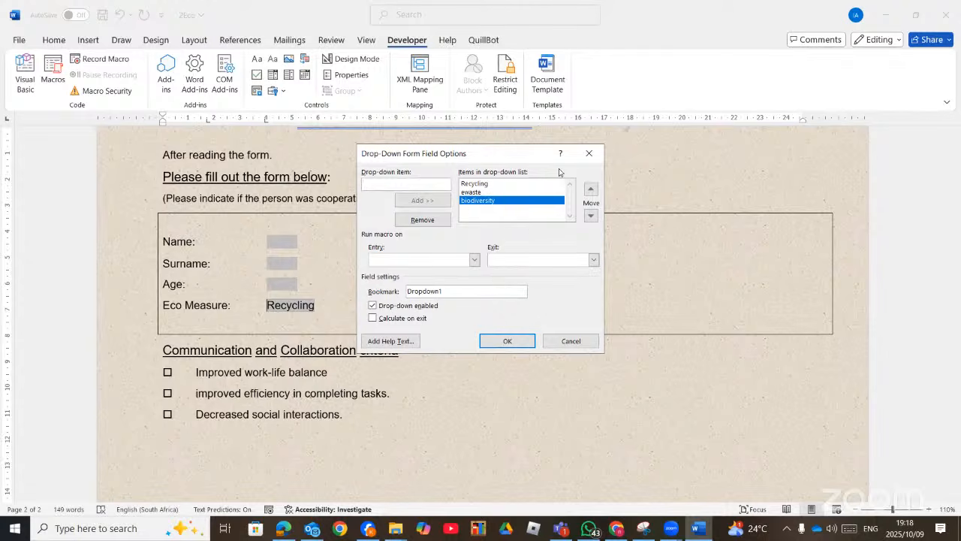
{"action": "left_click", "coordinate": [591, 190]}
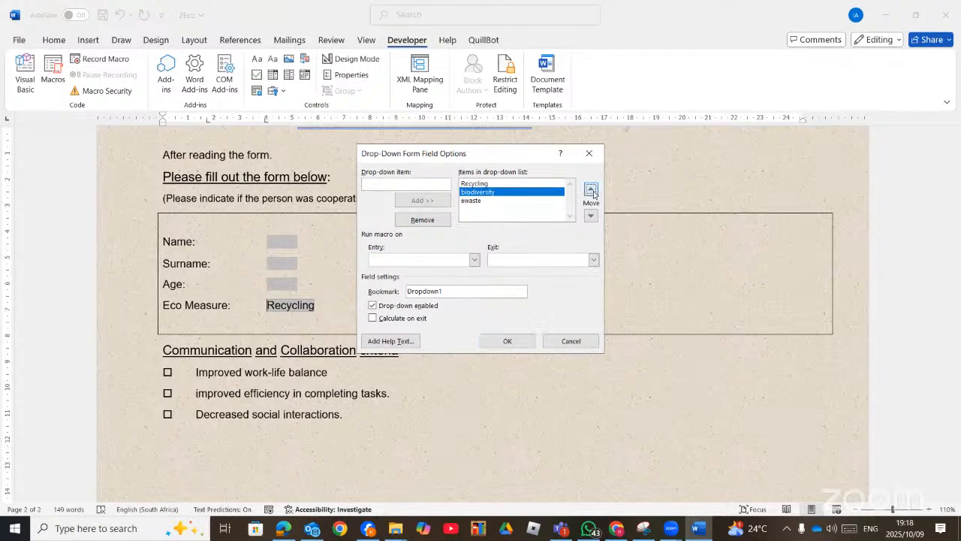
{"action": "left_click", "coordinate": [591, 190]}
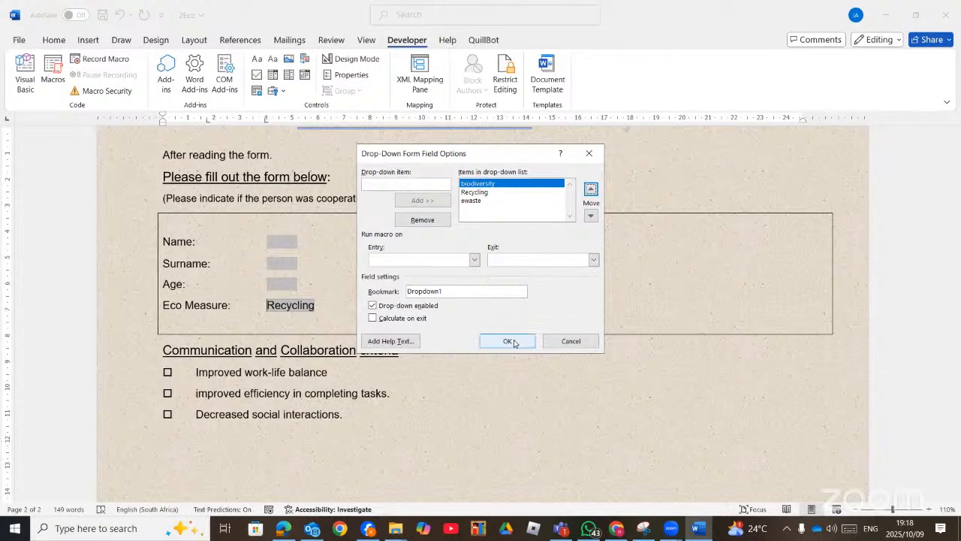
{"action": "left_click", "coordinate": [508, 342]}
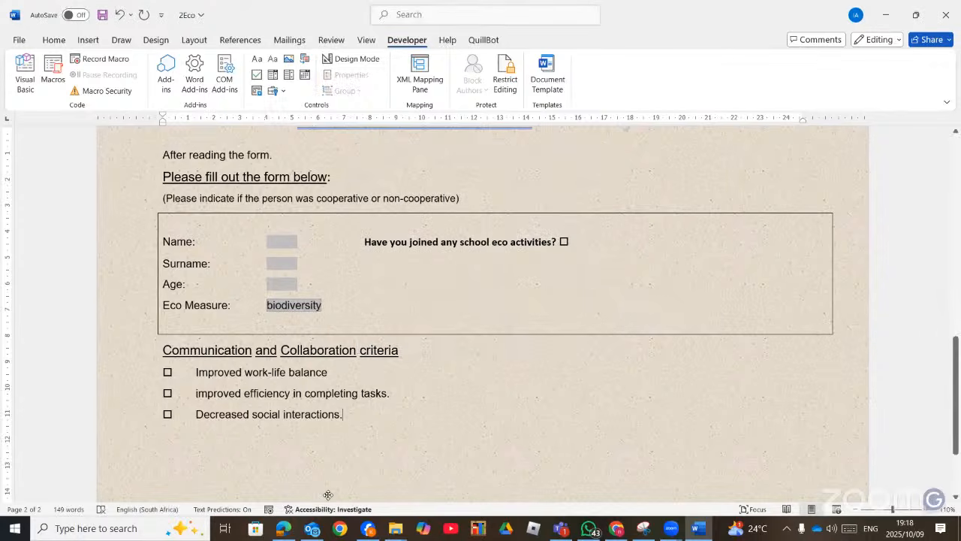
Step: Read the check box requirement in the question PDF, and replace the symbol after "Have you joined any school eco activities?" with a check box form field
{"action": "left_click", "coordinate": [283, 527]}
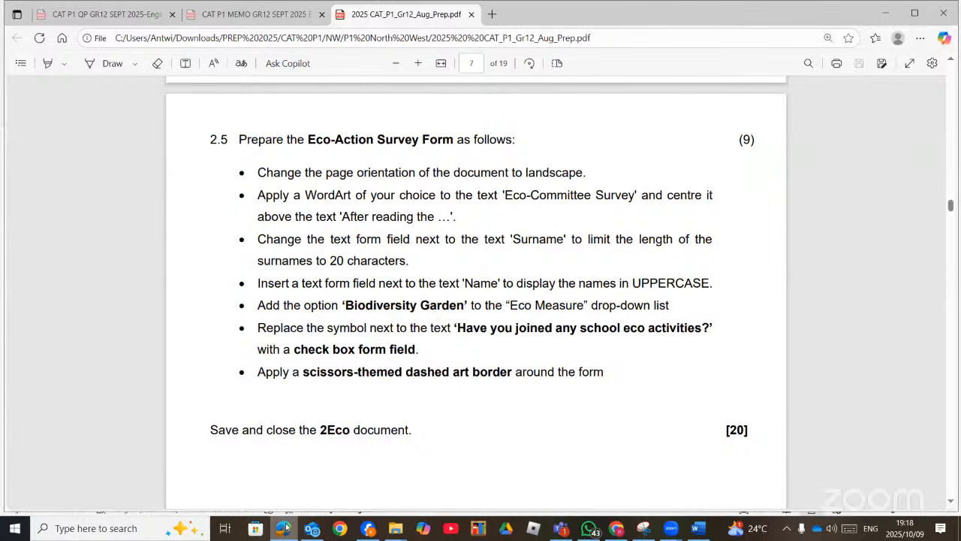
{"action": "left_click", "coordinate": [283, 527]}
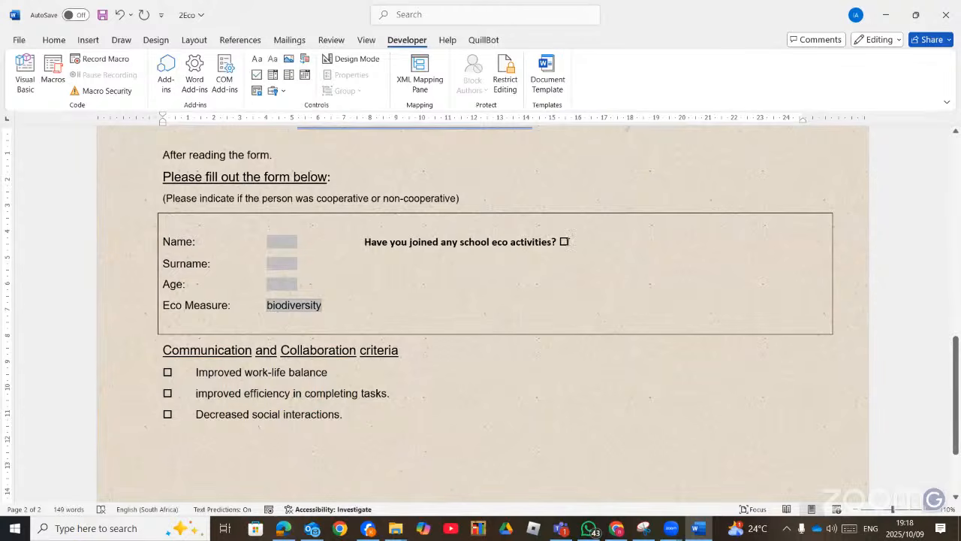
{"action": "left_click", "coordinate": [563, 242]}
{"action": "left_click", "coordinate": [284, 90]}
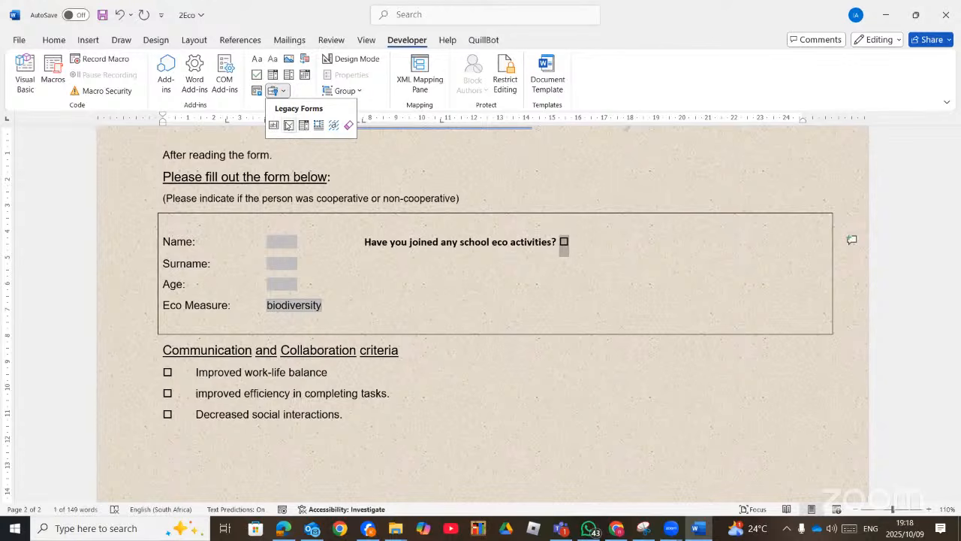
{"action": "left_click", "coordinate": [288, 125]}
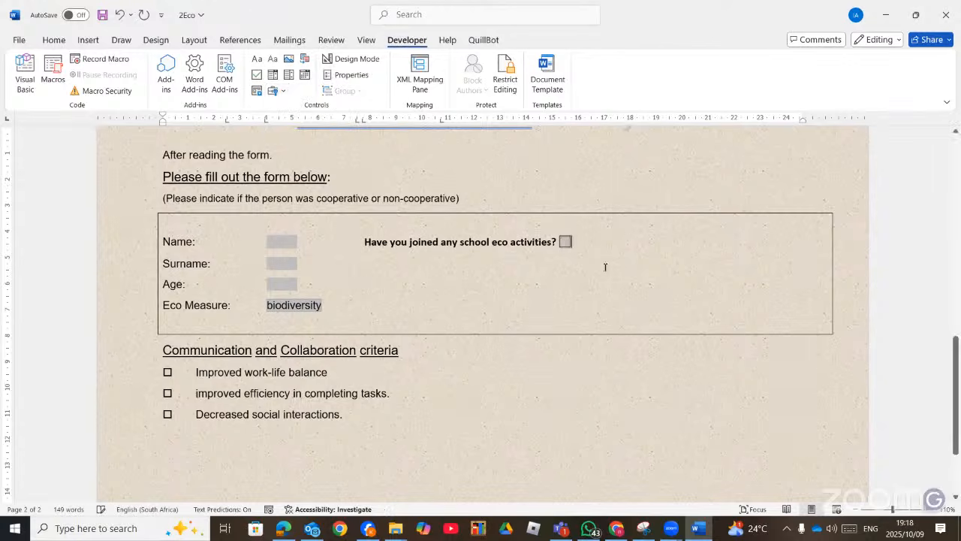
Step: Give the eco activities check box form field a larger exact size and set its default value to Checked
{"action": "double_click", "coordinate": [566, 240]}
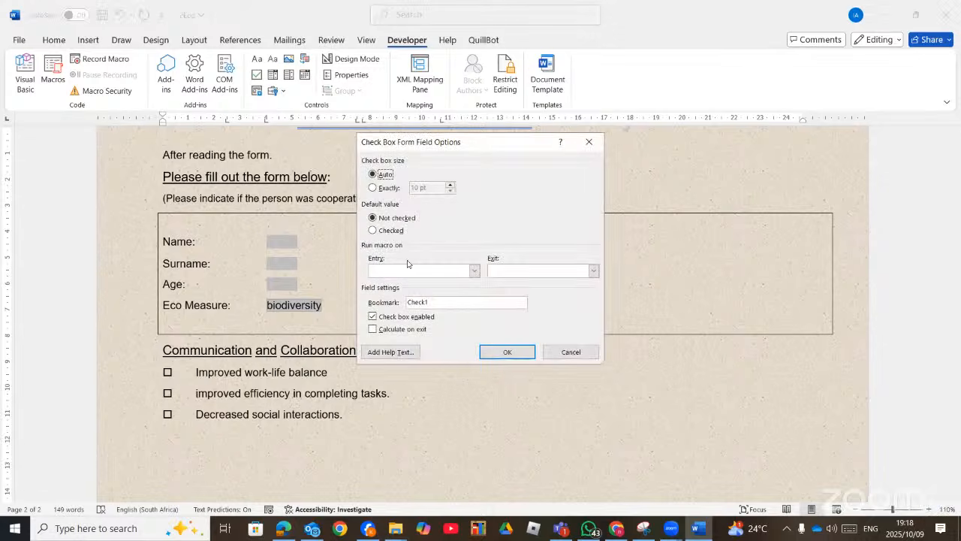
{"action": "left_click", "coordinate": [373, 188]}
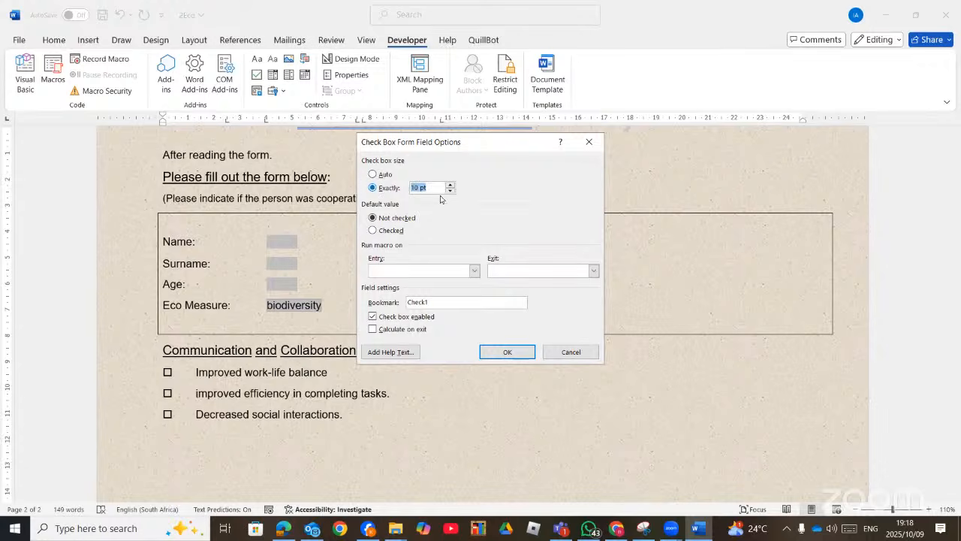
{"action": "left_click", "coordinate": [451, 185]}
{"action": "left_click", "coordinate": [450, 185]}
{"action": "left_click", "coordinate": [450, 185]}
{"action": "left_click", "coordinate": [391, 231]}
{"action": "left_click", "coordinate": [525, 346]}
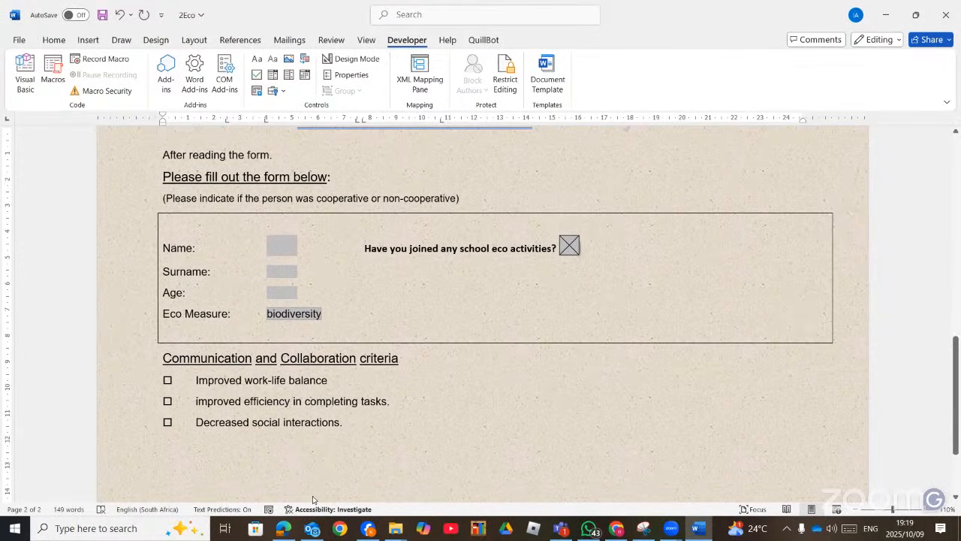
Step: Read the border requirement of task 2.5 in the question PDF, and open the page border settings in 2Eco
{"action": "left_click", "coordinate": [284, 529]}
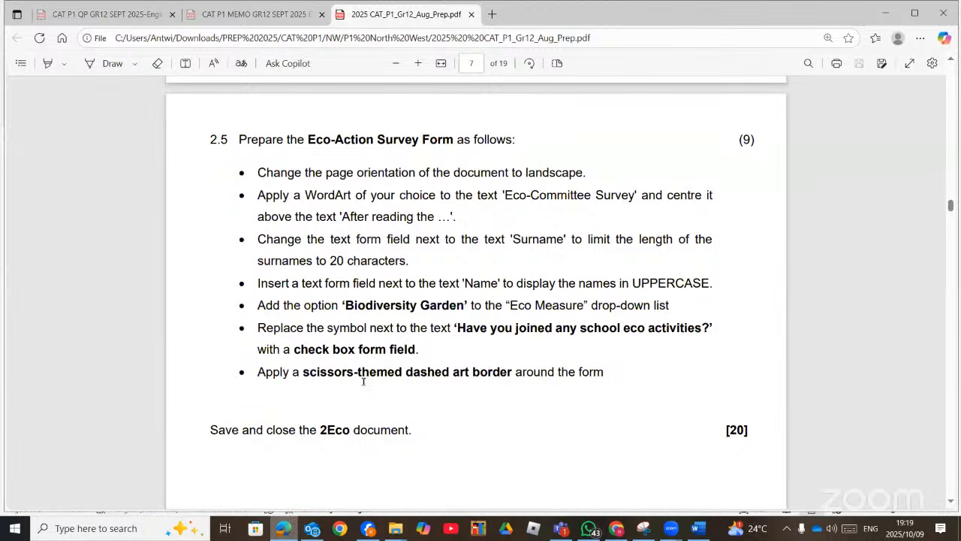
{"action": "scroll", "coordinate": [364, 381], "scroll_direction": "down", "scroll_amount": 1}
{"action": "scroll", "coordinate": [366, 382], "scroll_direction": "up", "scroll_amount": 1}
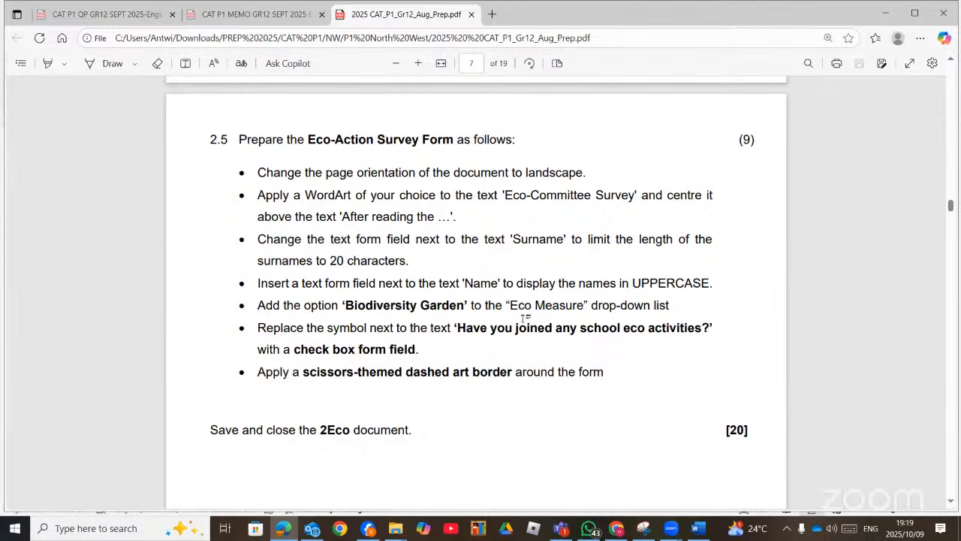
{"action": "key", "text": "alt+Tab"}
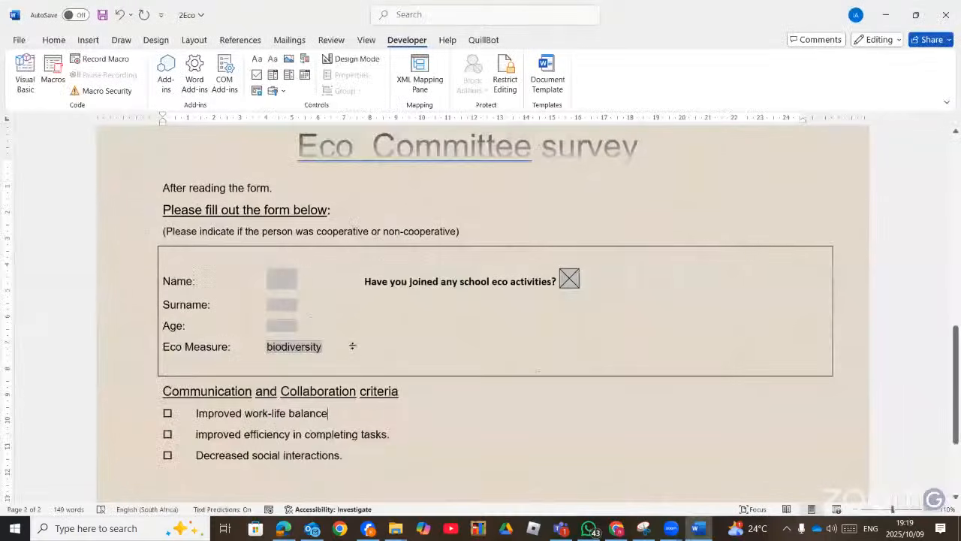
{"action": "scroll", "coordinate": [733, 316], "scroll_direction": "up", "scroll_amount": 3}
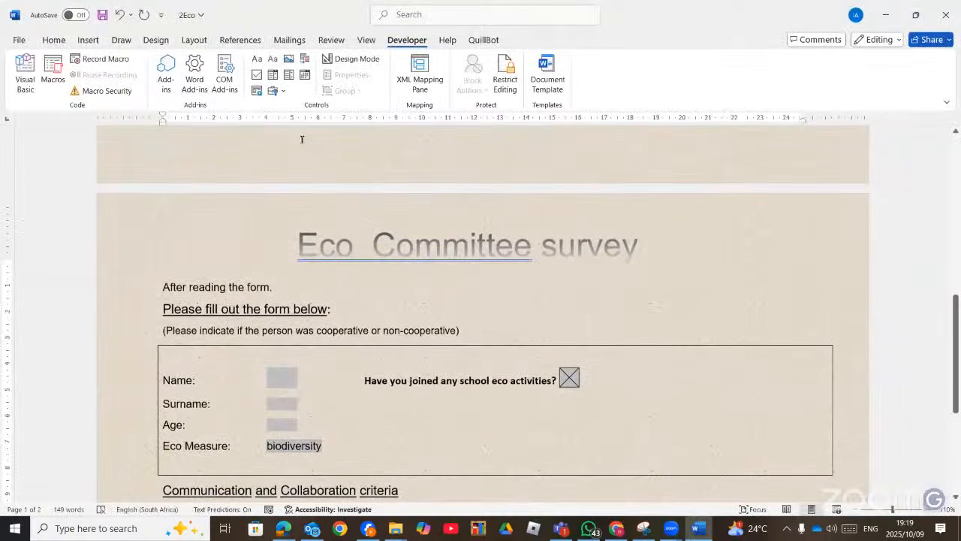
{"action": "left_click", "coordinate": [53, 40]}
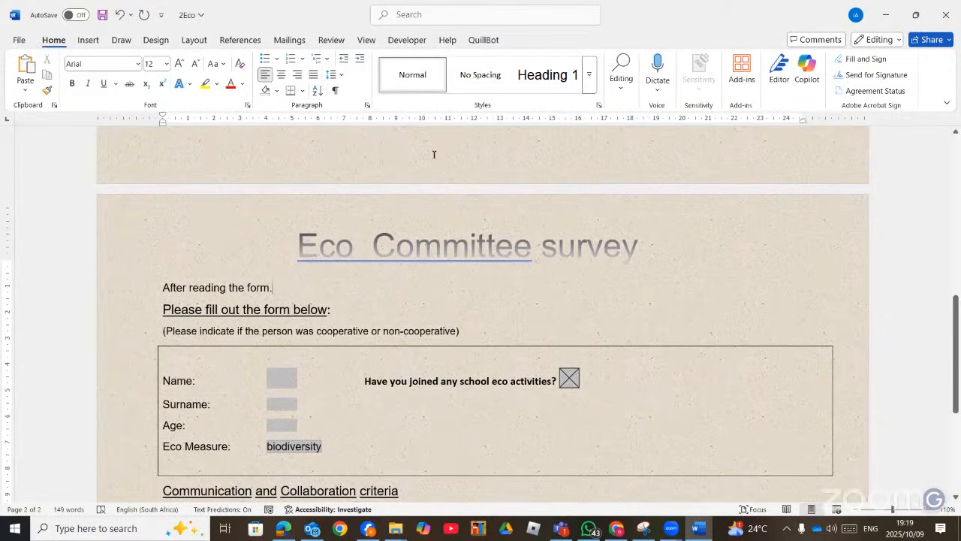
{"action": "left_click", "coordinate": [424, 15]}
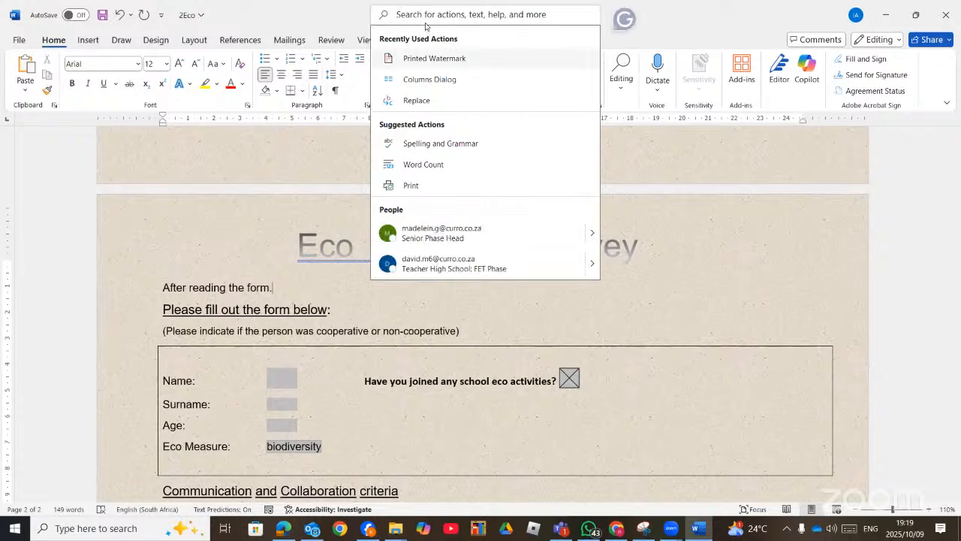
{"action": "type", "text": "borde"}
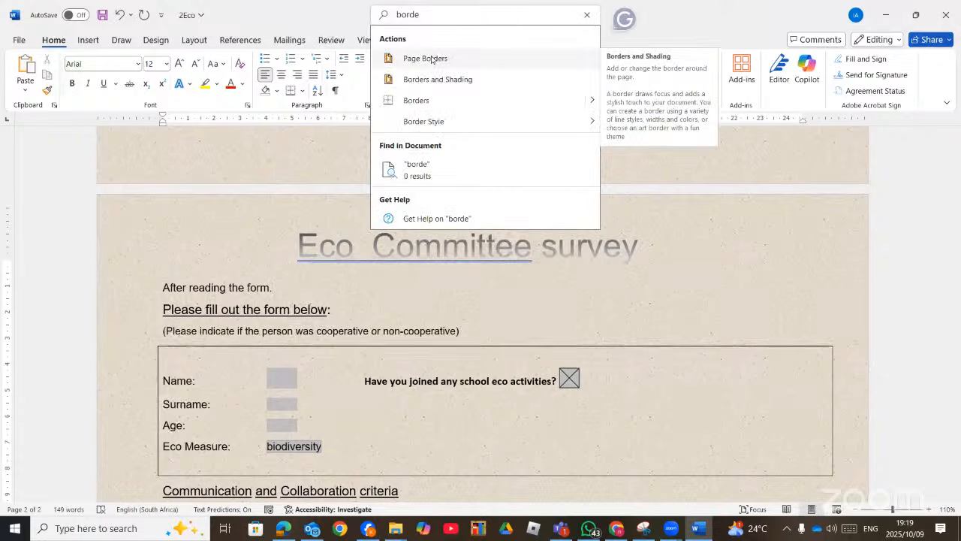
{"action": "left_click", "coordinate": [428, 83]}
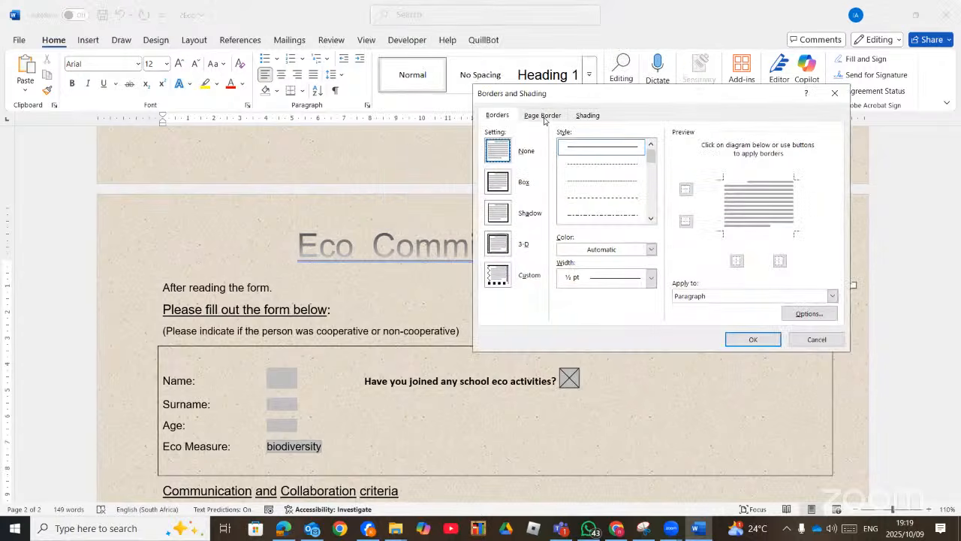
{"action": "left_click", "coordinate": [543, 116]}
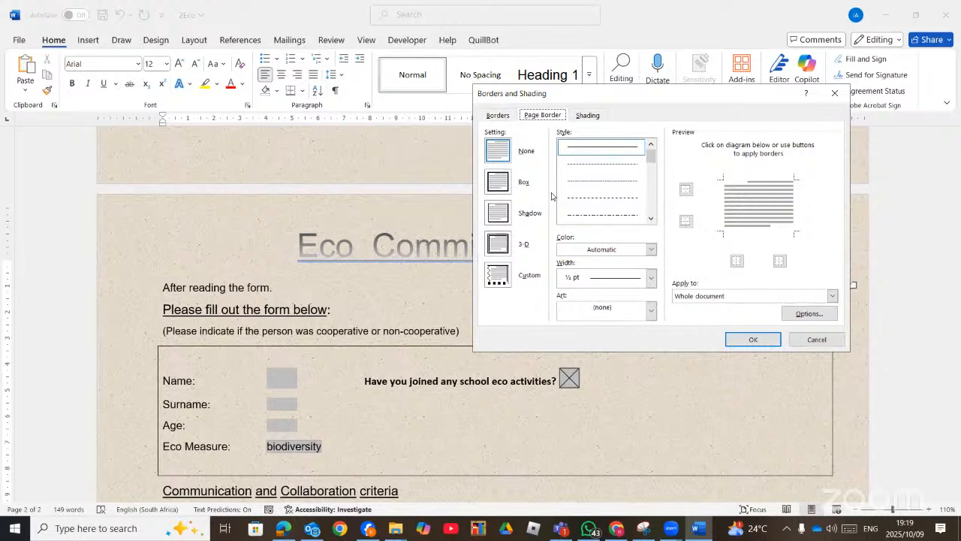
Step: Look through the art, width and colour choices for the page border in search of a scissors-themed dashed border
{"action": "left_click", "coordinate": [649, 311]}
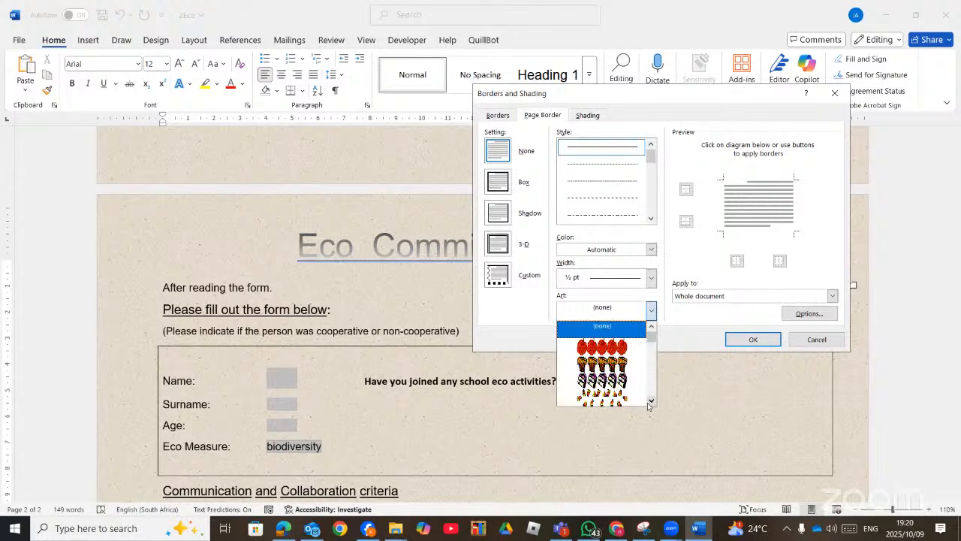
{"action": "left_click", "coordinate": [650, 402]}
{"action": "left_click", "coordinate": [651, 403]}
{"action": "left_click", "coordinate": [650, 402]}
{"action": "left_click", "coordinate": [650, 403]}
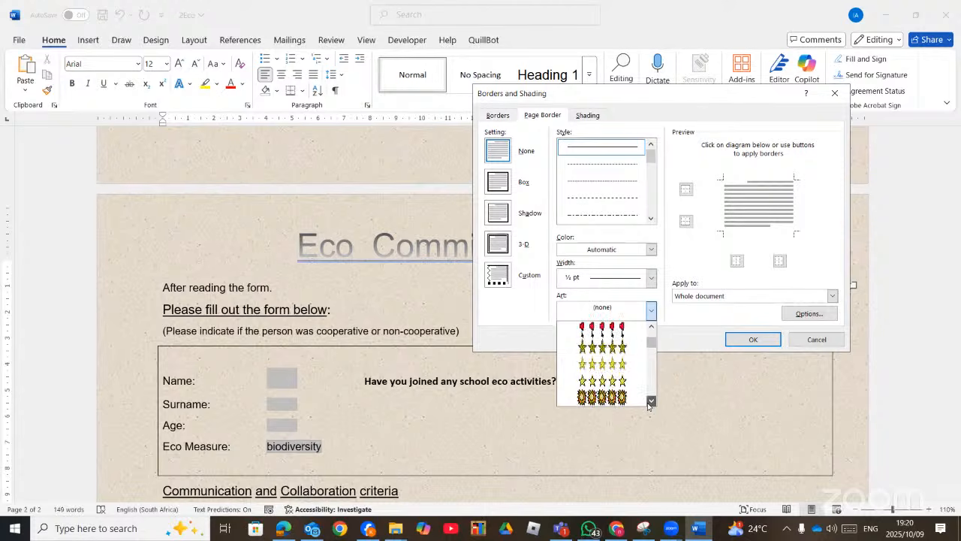
{"action": "left_click", "coordinate": [650, 402]}
{"action": "left_click", "coordinate": [650, 403]}
{"action": "left_click", "coordinate": [650, 403]}
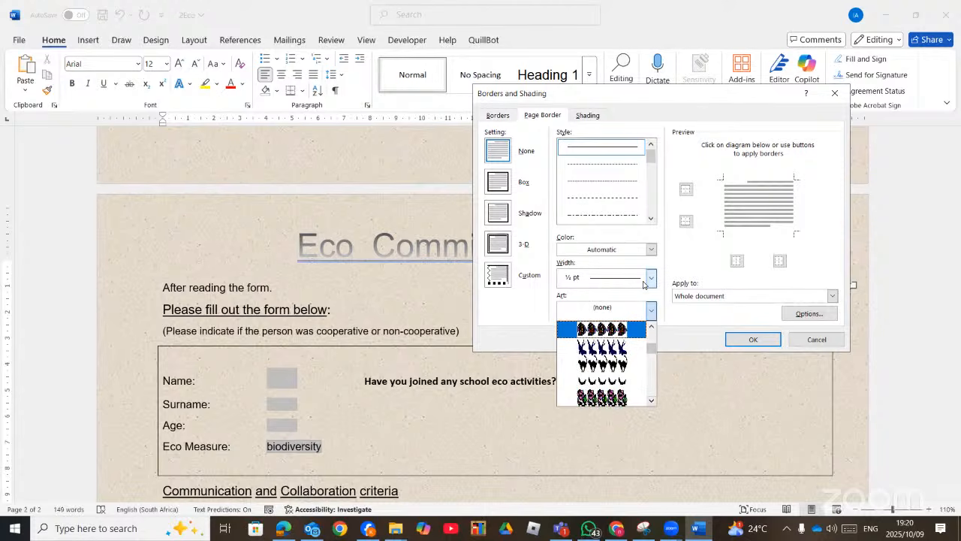
{"action": "left_click", "coordinate": [650, 281]}
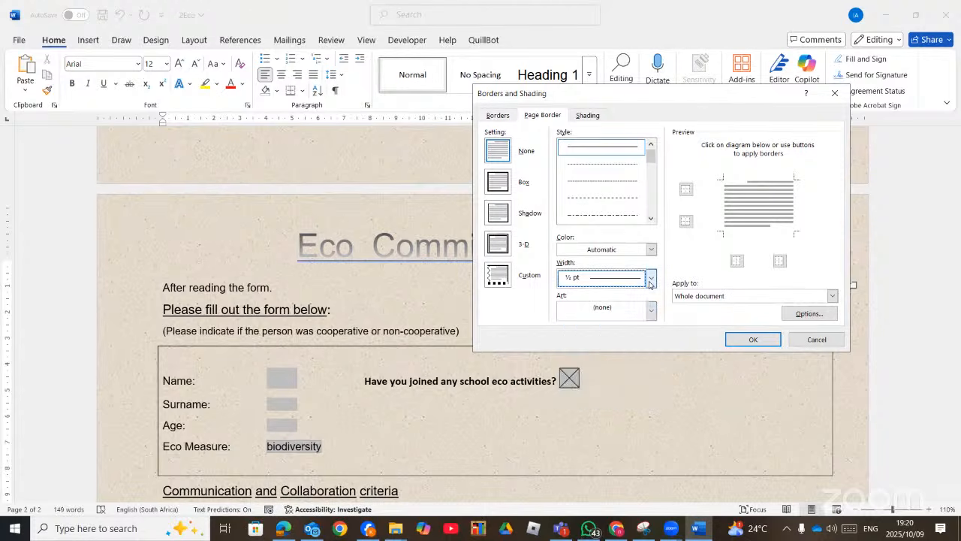
{"action": "left_click", "coordinate": [650, 278]}
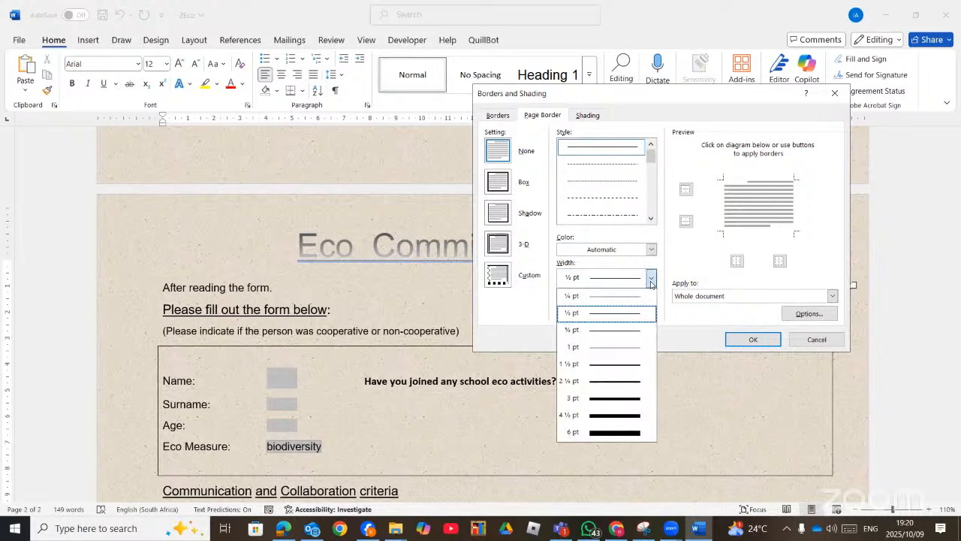
{"action": "left_click", "coordinate": [650, 282]}
{"action": "left_click", "coordinate": [651, 250]}
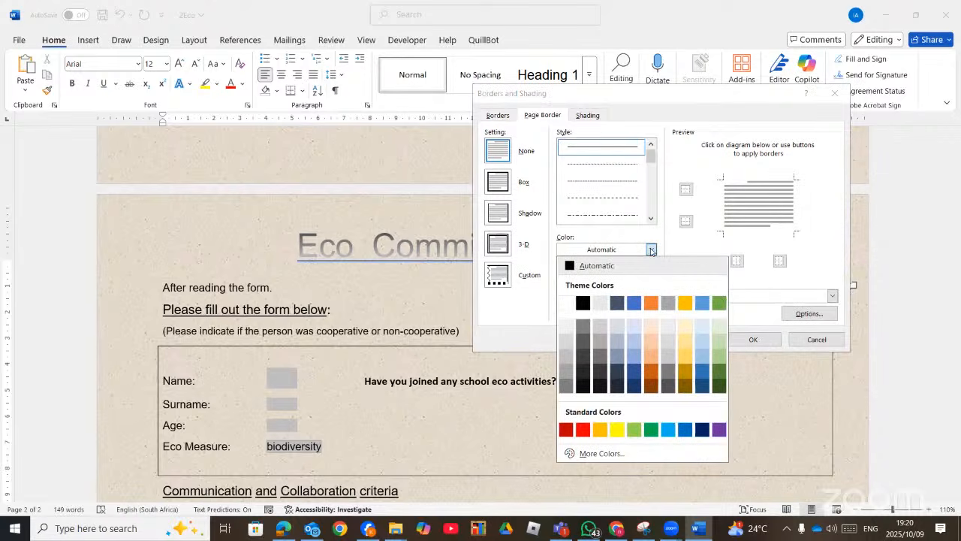
{"action": "left_click", "coordinate": [651, 250]}
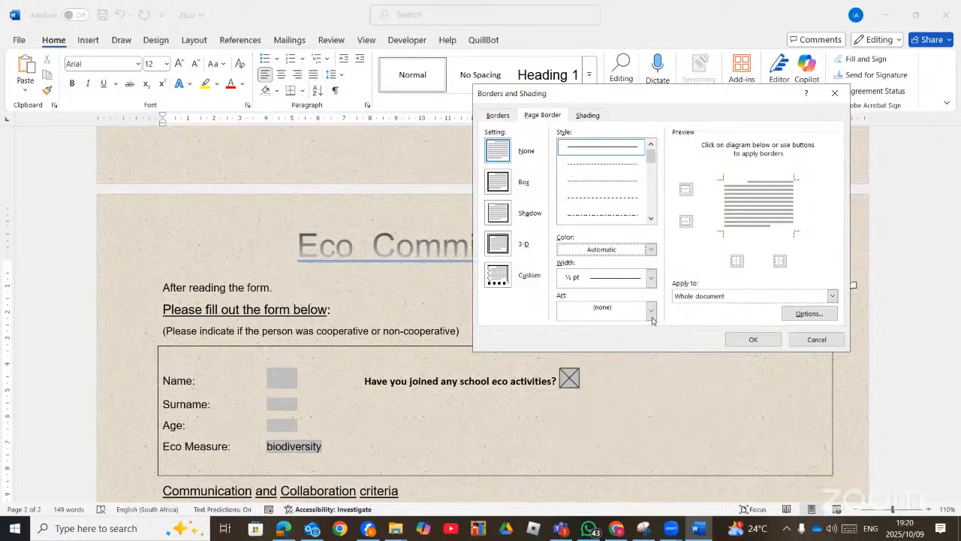
Step: Recheck the border wording in the question PDF, and choose the scissors-themed dashed art as the page border
{"action": "left_click", "coordinate": [284, 530]}
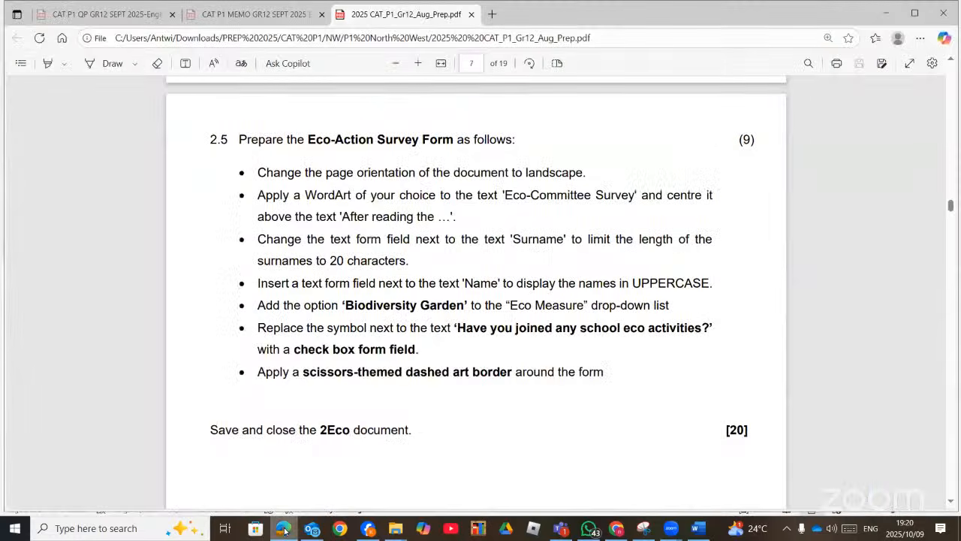
{"action": "left_click", "coordinate": [284, 530]}
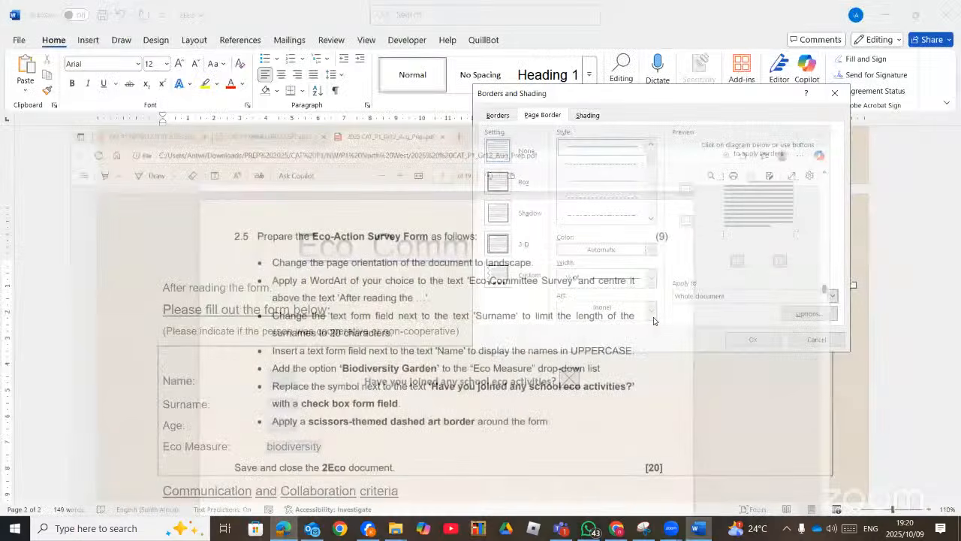
{"action": "left_click", "coordinate": [651, 314]}
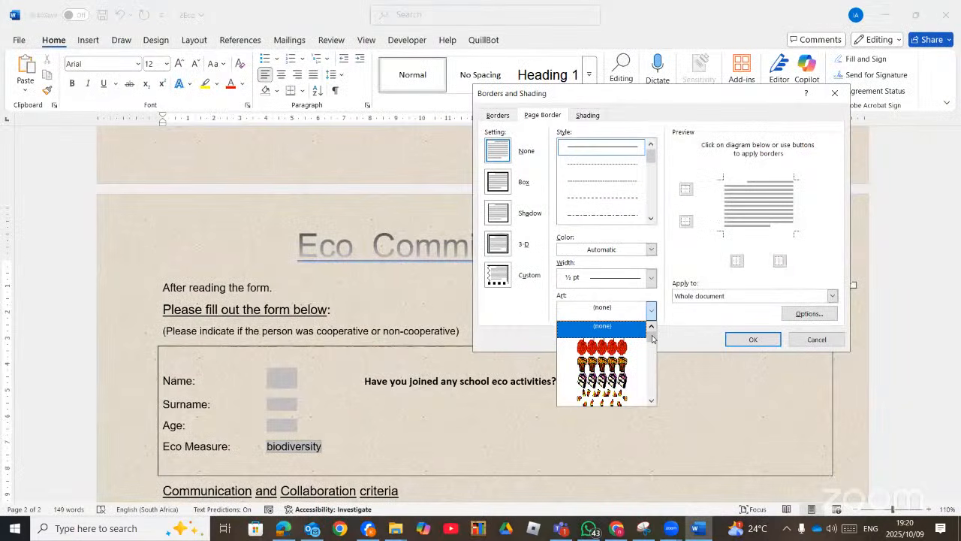
{"action": "scroll", "coordinate": [653, 353], "scroll_direction": "down", "scroll_amount": 1}
{"action": "left_click", "coordinate": [653, 366]}
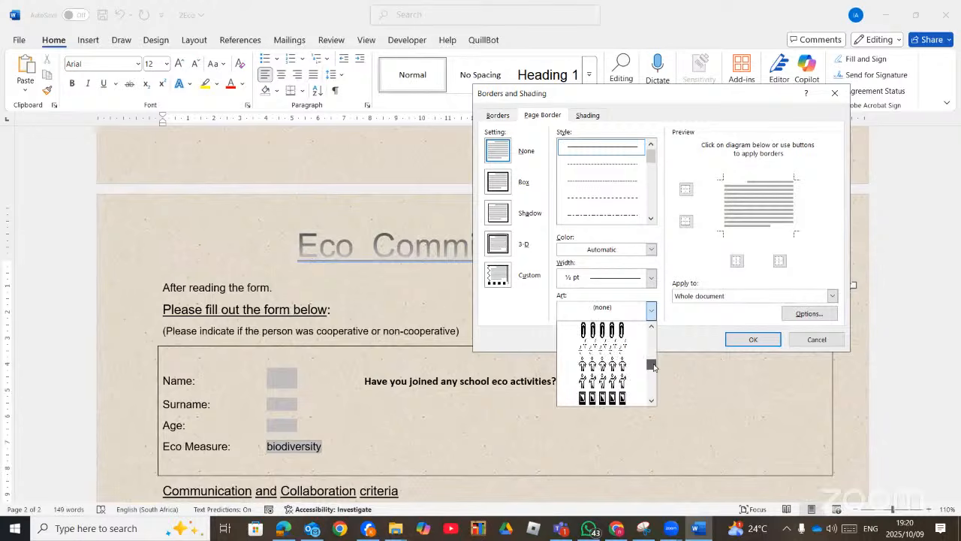
{"action": "left_click_drag", "start_coordinate": [654, 364], "coordinate": [654, 364]}
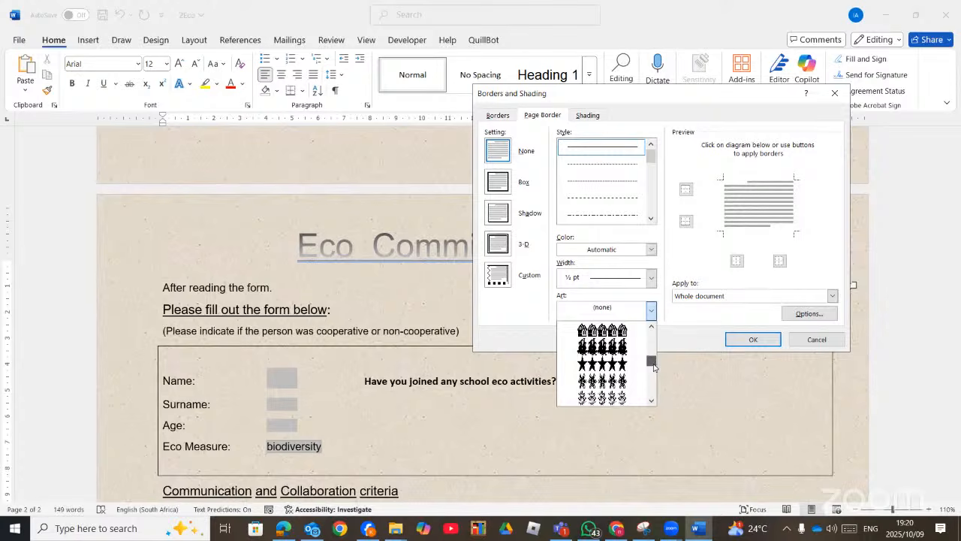
{"action": "left_click_drag", "start_coordinate": [654, 366], "coordinate": [654, 368]}
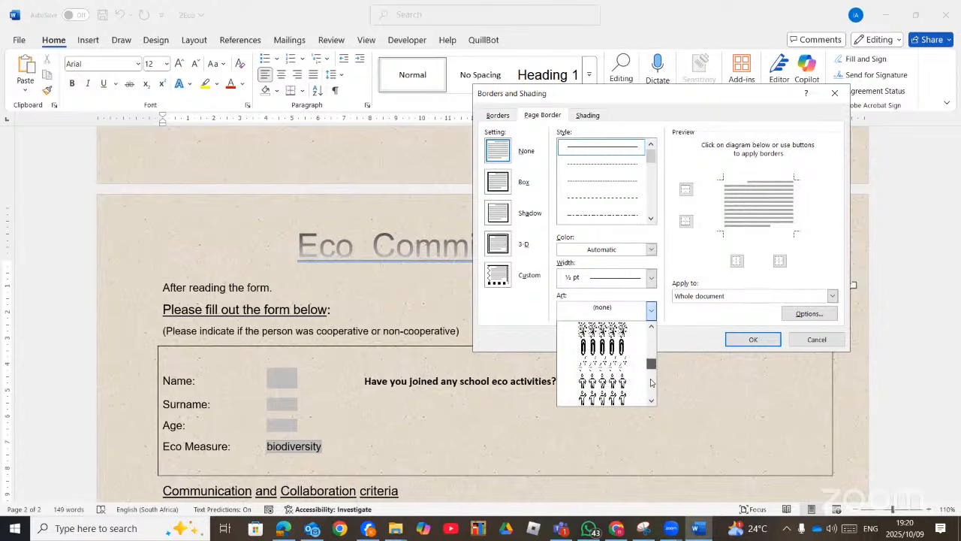
{"action": "scroll", "coordinate": [651, 387], "scroll_direction": "down", "scroll_amount": 5}
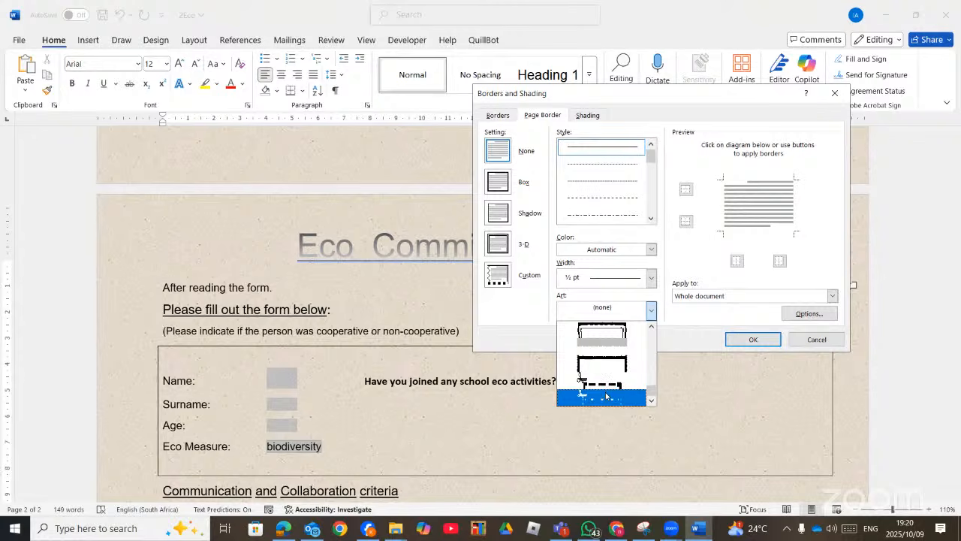
{"action": "left_click", "coordinate": [607, 394]}
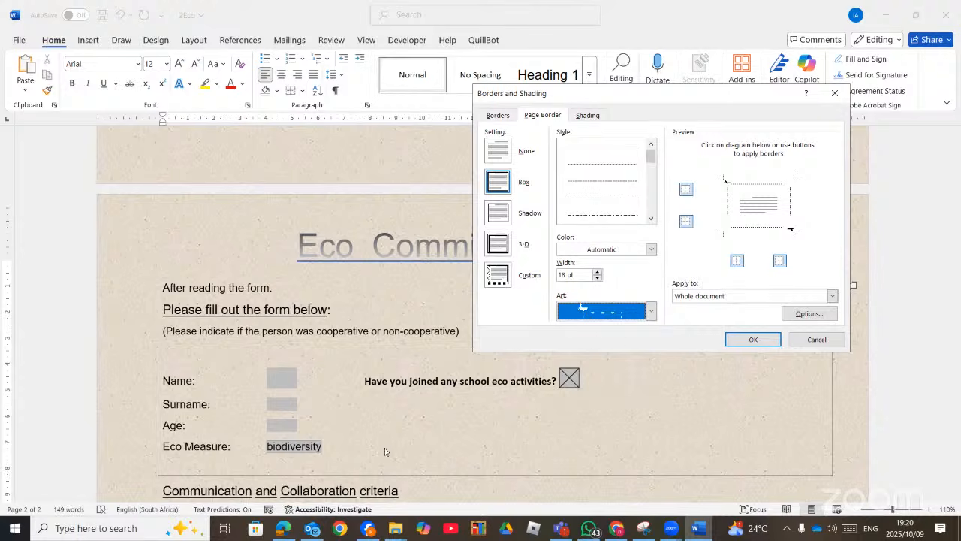
Step: Reread where the border belongs in the question PDF, apply it to "This section - All except first page", and check both pages
{"action": "left_click", "coordinate": [285, 530]}
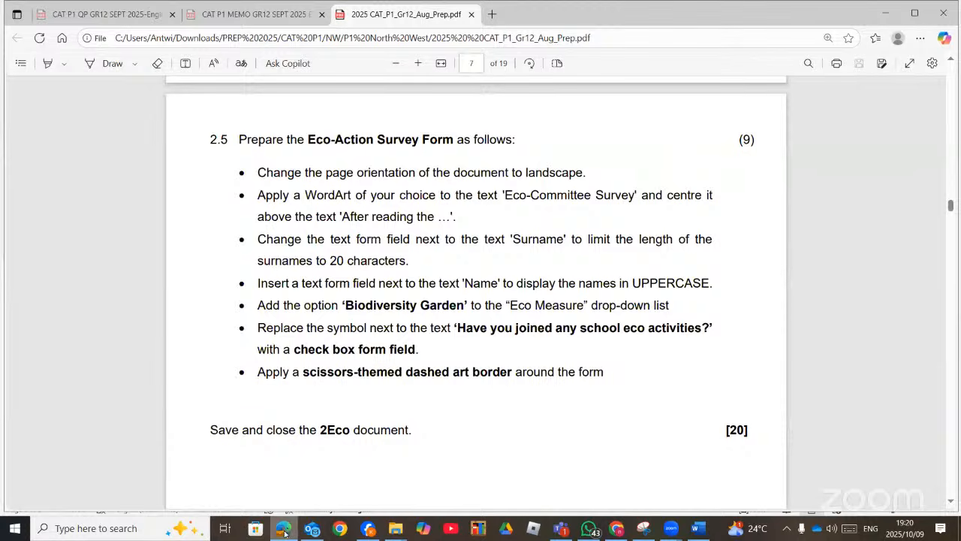
{"action": "key", "text": "alt+Tab"}
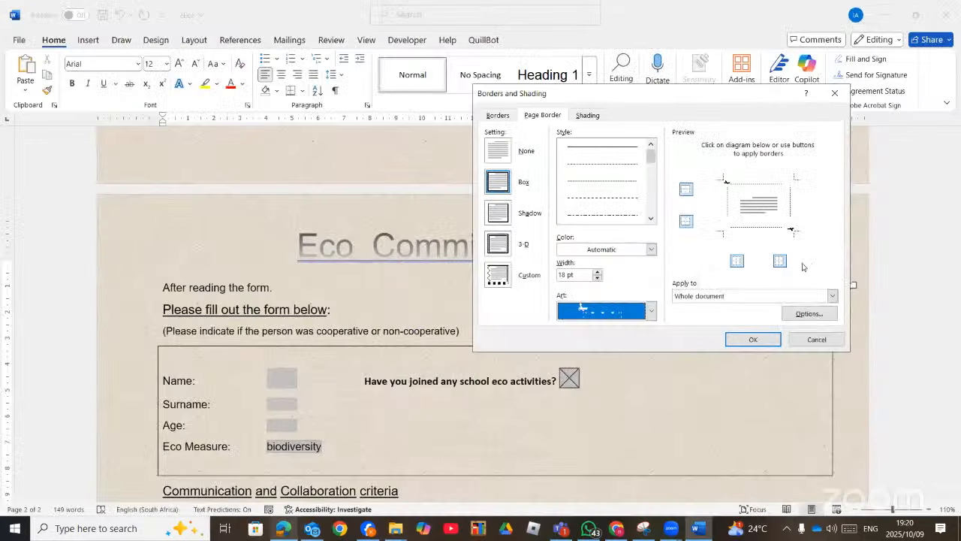
{"action": "left_click", "coordinate": [710, 297]}
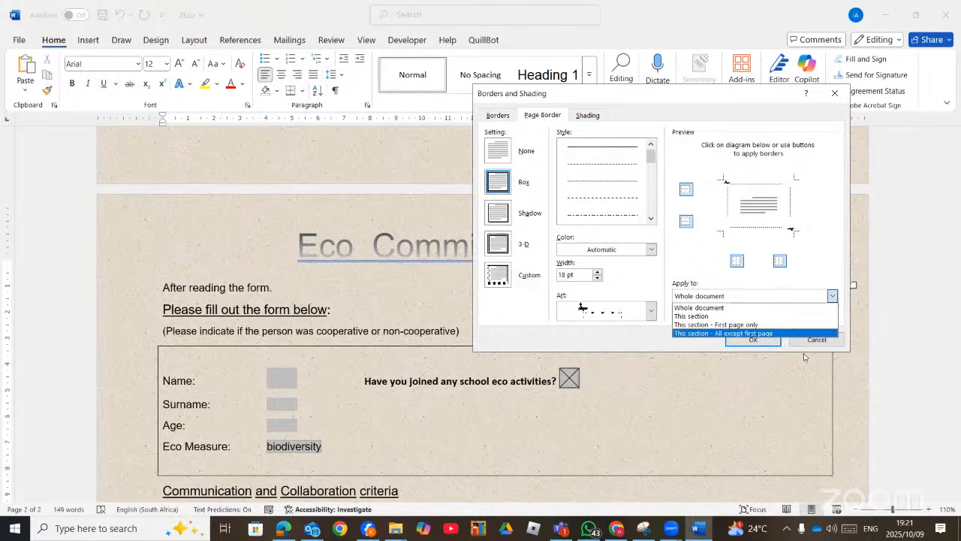
{"action": "left_click", "coordinate": [679, 298]}
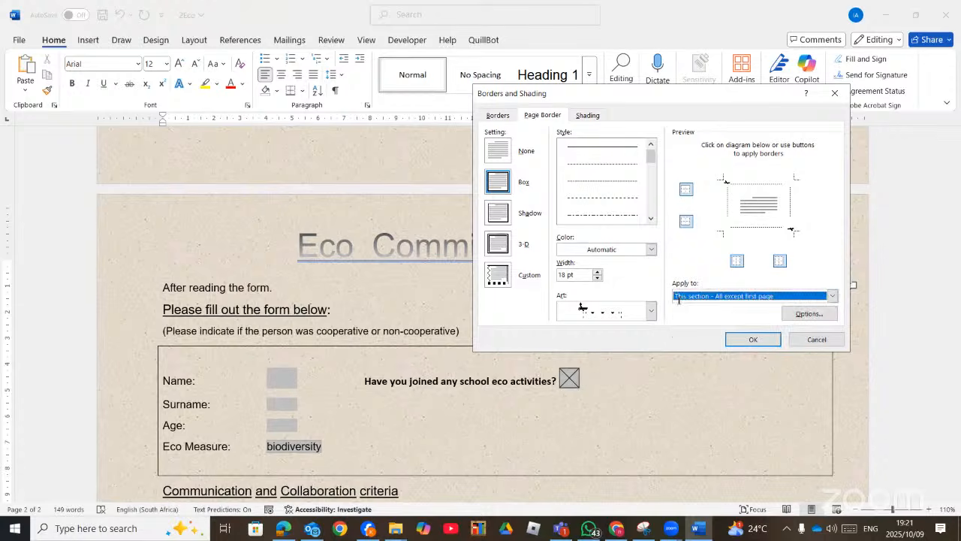
{"action": "key", "text": "Return"}
{"action": "scroll", "coordinate": [571, 300], "scroll_direction": "up", "scroll_amount": 10}
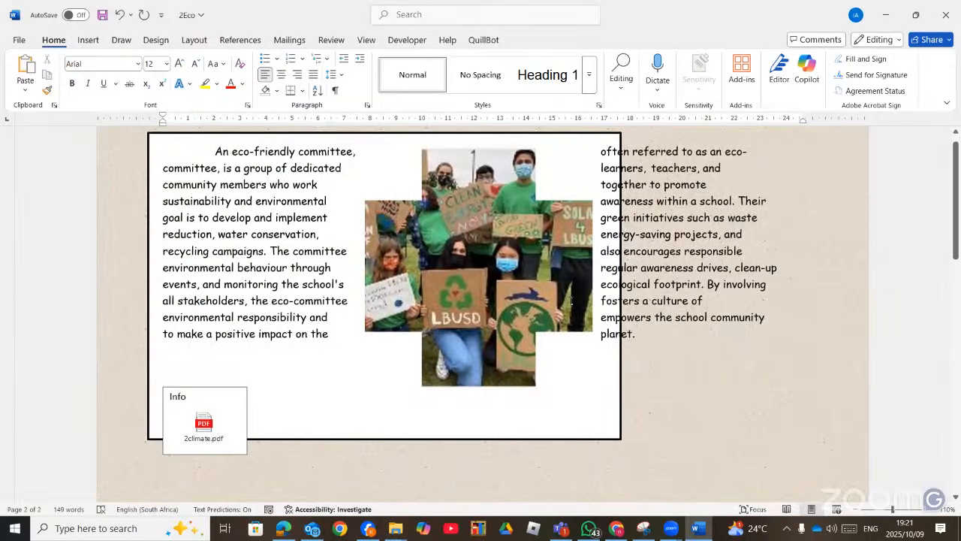
{"action": "scroll", "coordinate": [590, 309], "scroll_direction": "down", "scroll_amount": 10}
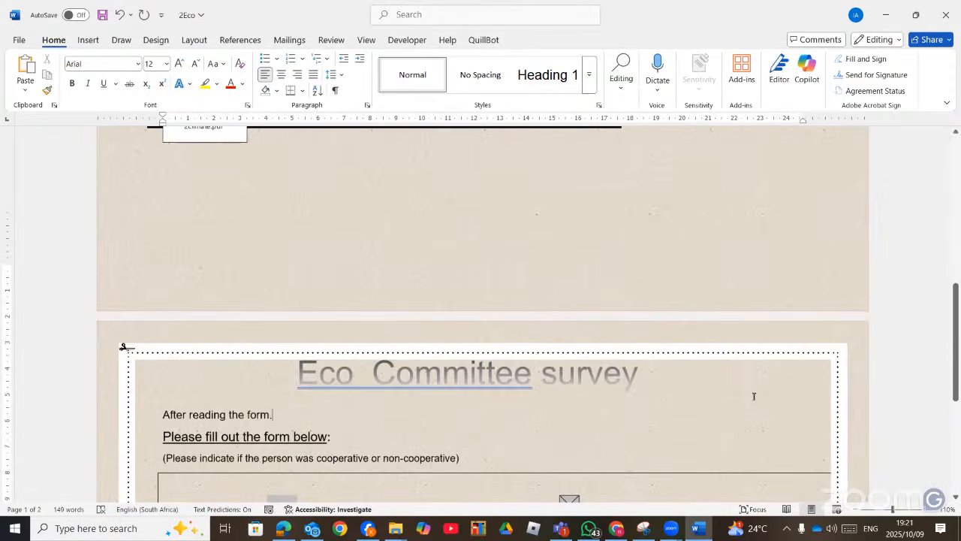
{"action": "scroll", "coordinate": [753, 396], "scroll_direction": "down", "scroll_amount": 5}
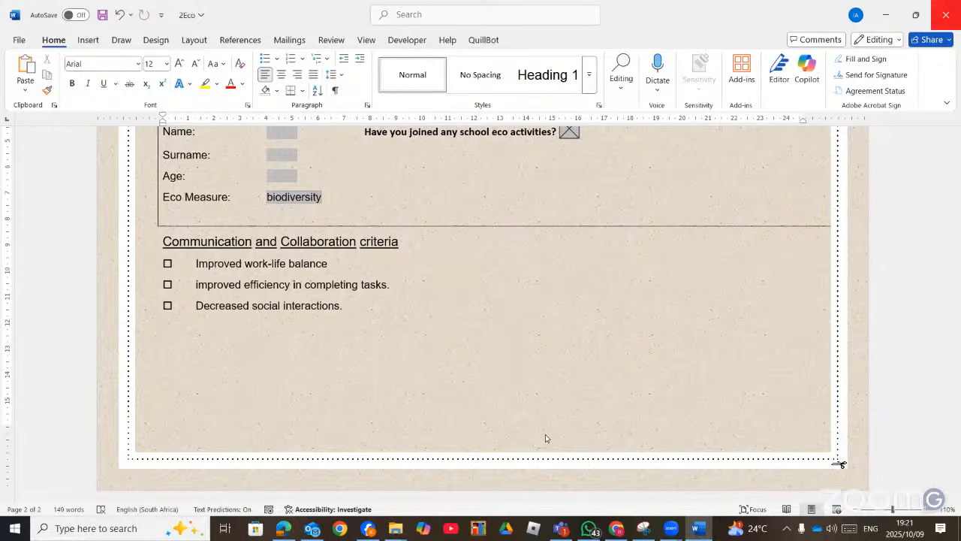
Step: Close the 2Eco document without saving, and go to Question 5's database tasks for 5Participants in the question PDF
{"action": "key", "text": "n"}
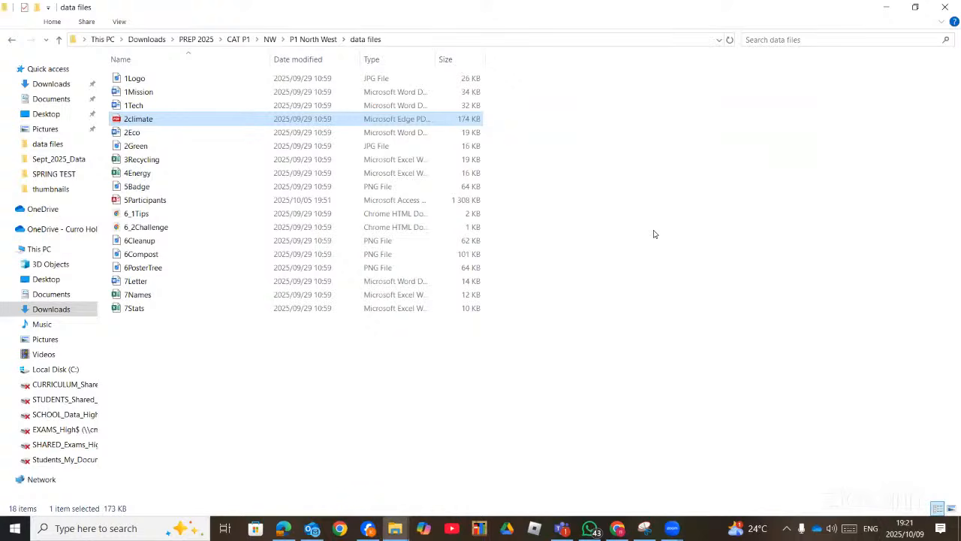
{"action": "key", "text": "alt+Tab"}
{"action": "scroll", "coordinate": [653, 234], "scroll_direction": "down", "scroll_amount": 5}
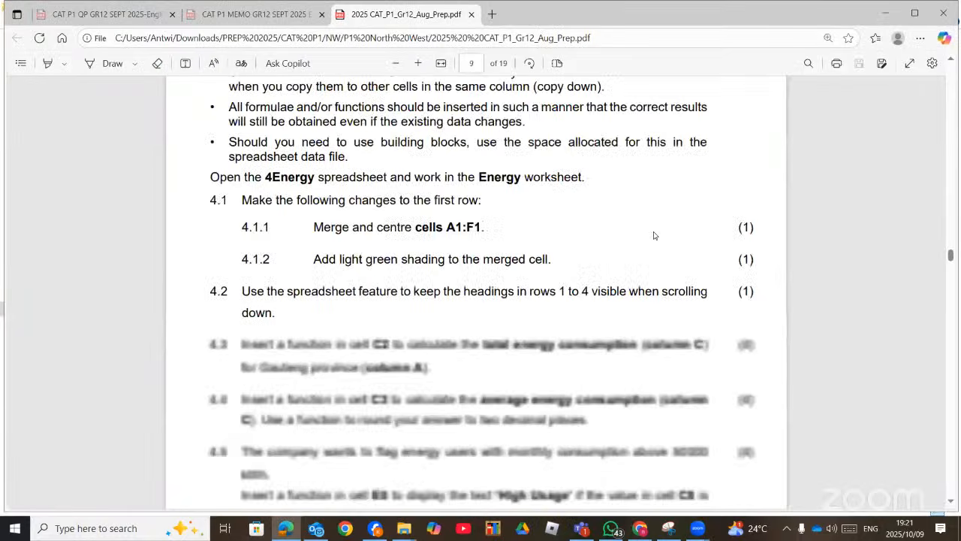
{"action": "scroll", "coordinate": [653, 235], "scroll_direction": "down", "scroll_amount": 10}
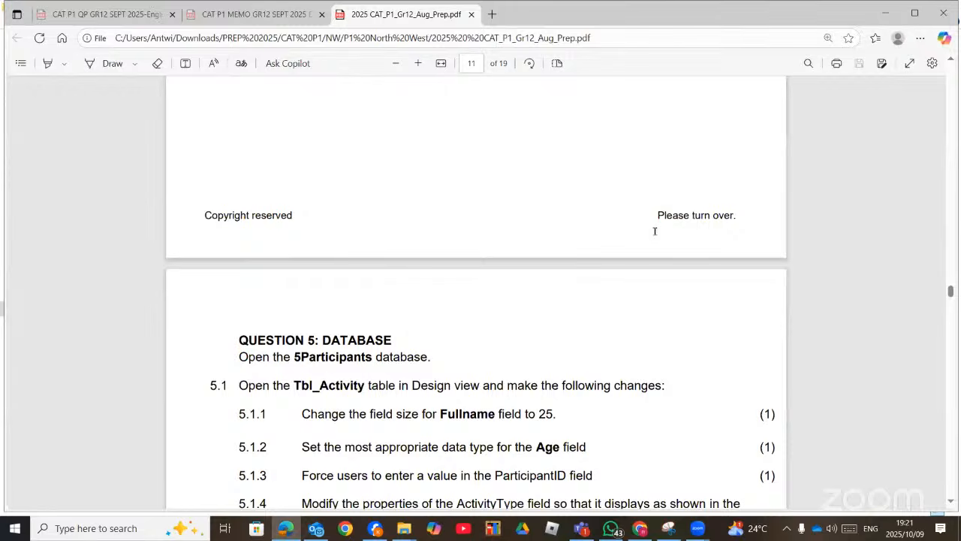
{"action": "scroll", "coordinate": [653, 235], "scroll_direction": "down", "scroll_amount": 5}
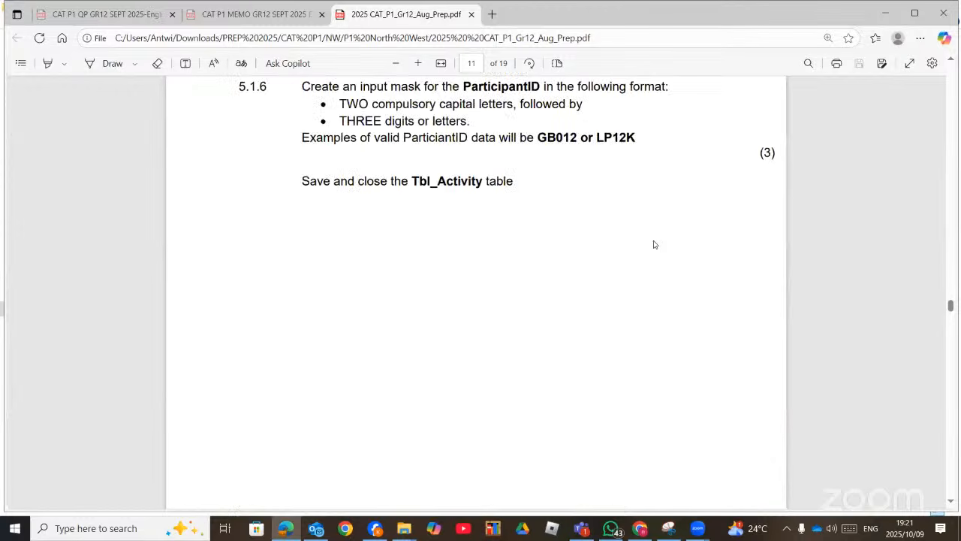
Step: Go to Question 7 in the question PDF and read the mail merge instructions for 7.1
{"action": "scroll", "coordinate": [654, 245], "scroll_direction": "down", "scroll_amount": 5}
{"action": "scroll", "coordinate": [653, 245], "scroll_direction": "down", "scroll_amount": 10}
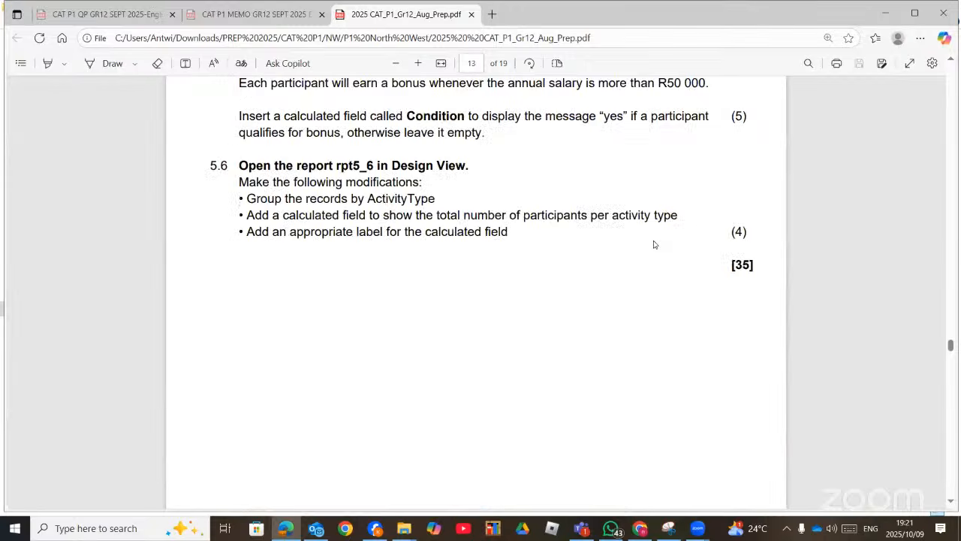
{"action": "scroll", "coordinate": [654, 245], "scroll_direction": "down", "scroll_amount": 10}
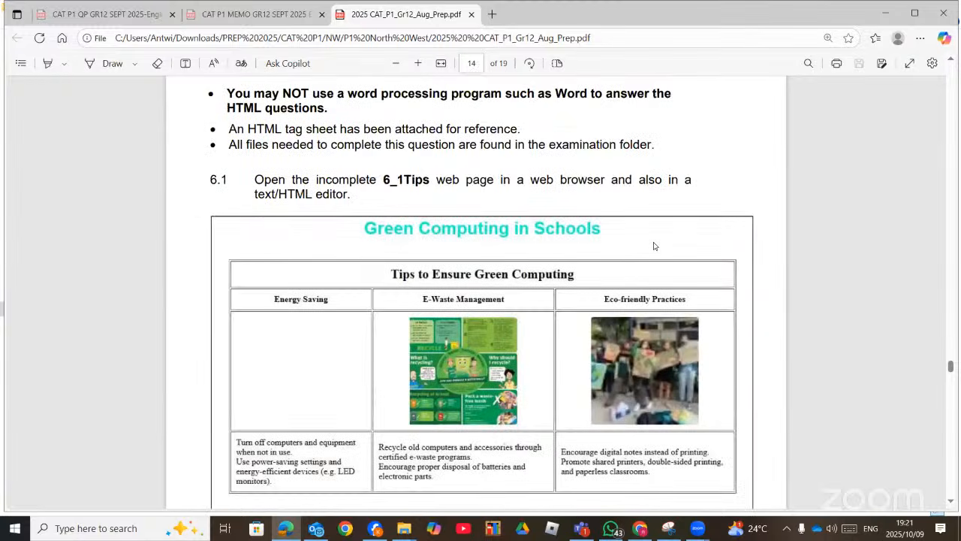
{"action": "scroll", "coordinate": [653, 246], "scroll_direction": "down", "scroll_amount": 15}
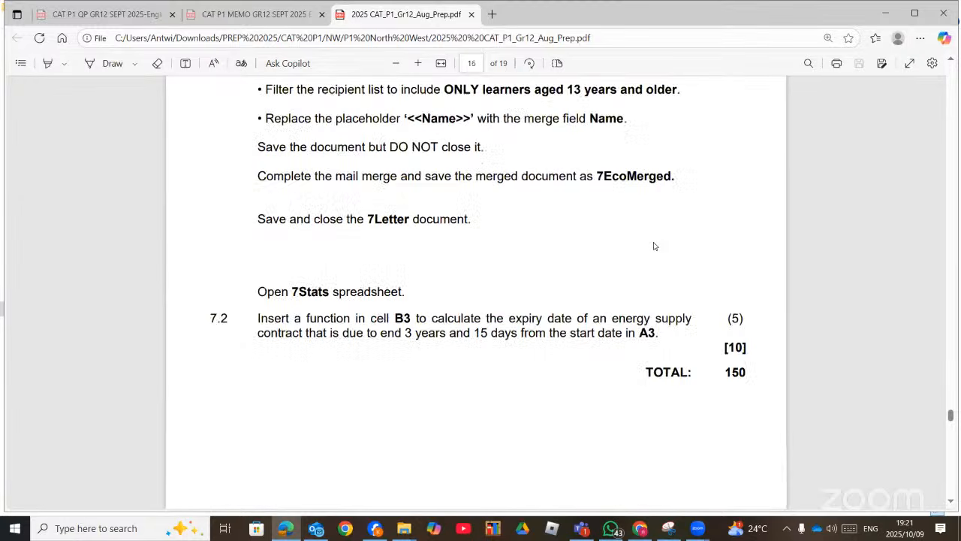
{"action": "scroll", "coordinate": [654, 245], "scroll_direction": "up", "scroll_amount": 5}
{"action": "scroll", "coordinate": [620, 227], "scroll_direction": "up", "scroll_amount": 2}
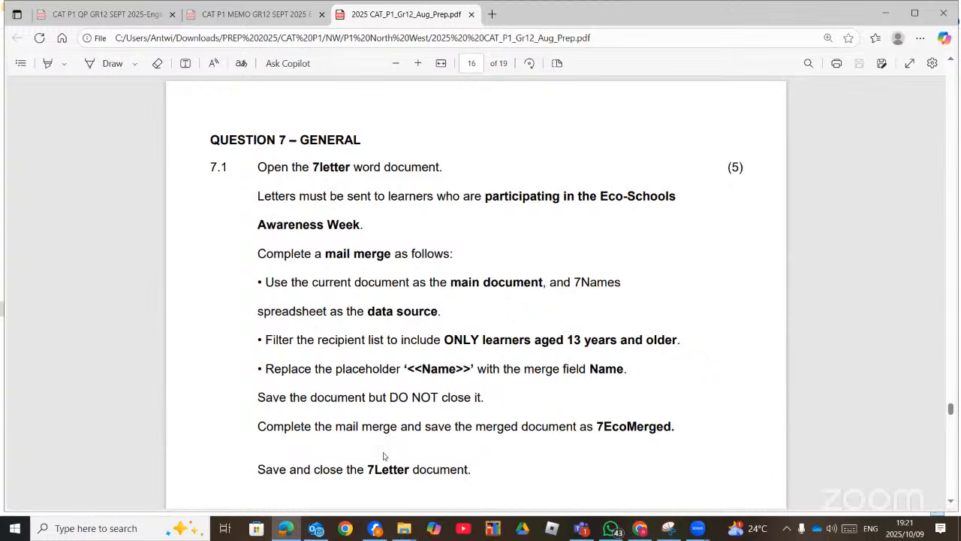
Step: Open the 7Letter document, enable editing, and set it up as a Letters mail merge
{"action": "key", "text": "alt+Tab"}
{"action": "double_click", "coordinate": [140, 282]}
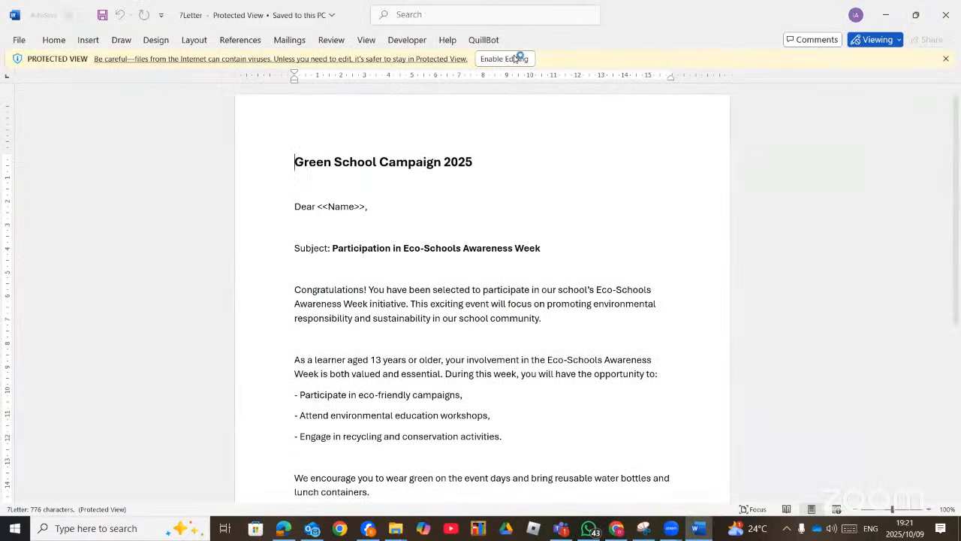
{"action": "left_click", "coordinate": [517, 58]}
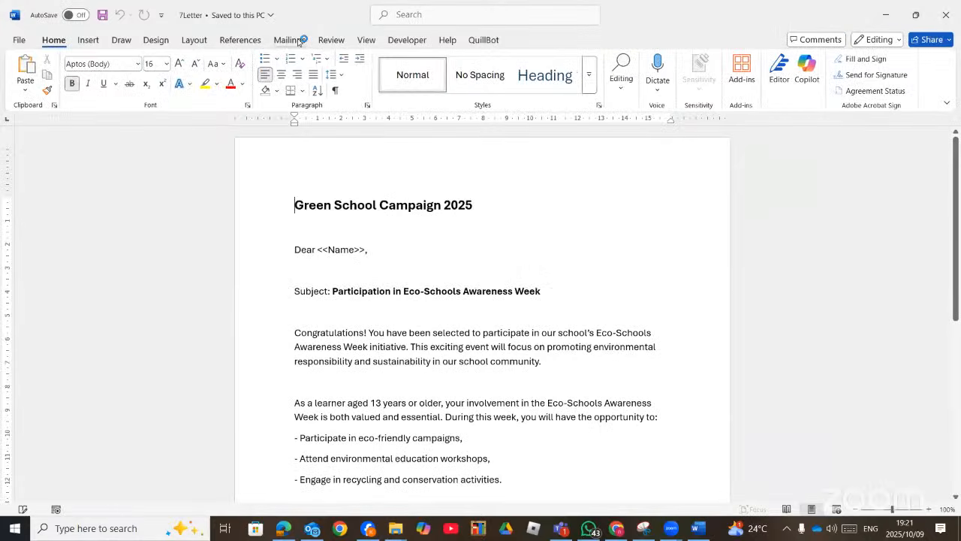
{"action": "left_click", "coordinate": [289, 40]}
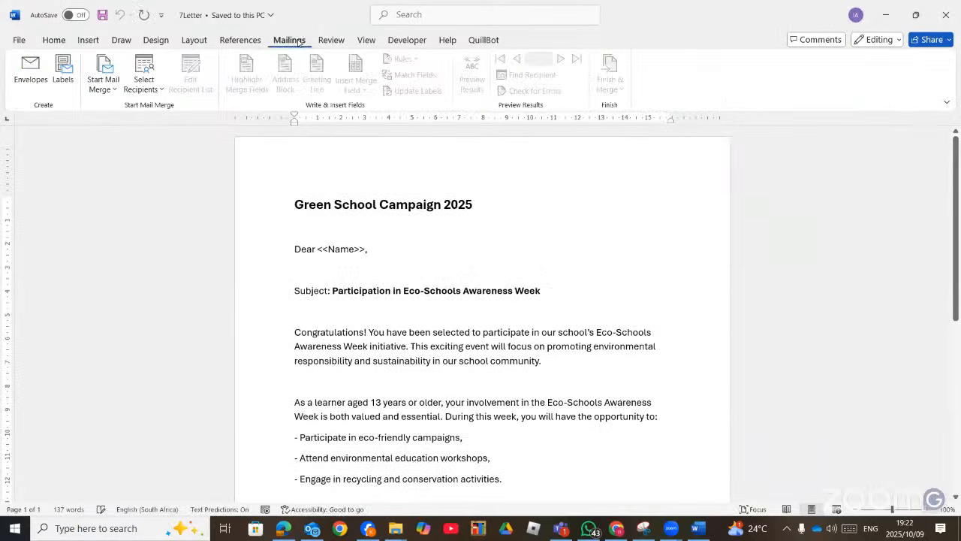
{"action": "left_click", "coordinate": [103, 90]}
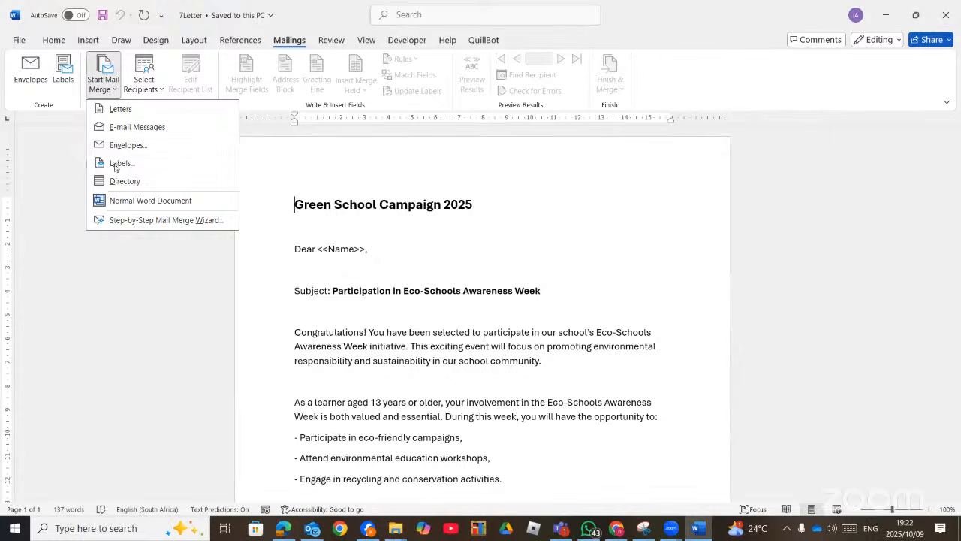
{"action": "left_click", "coordinate": [121, 110]}
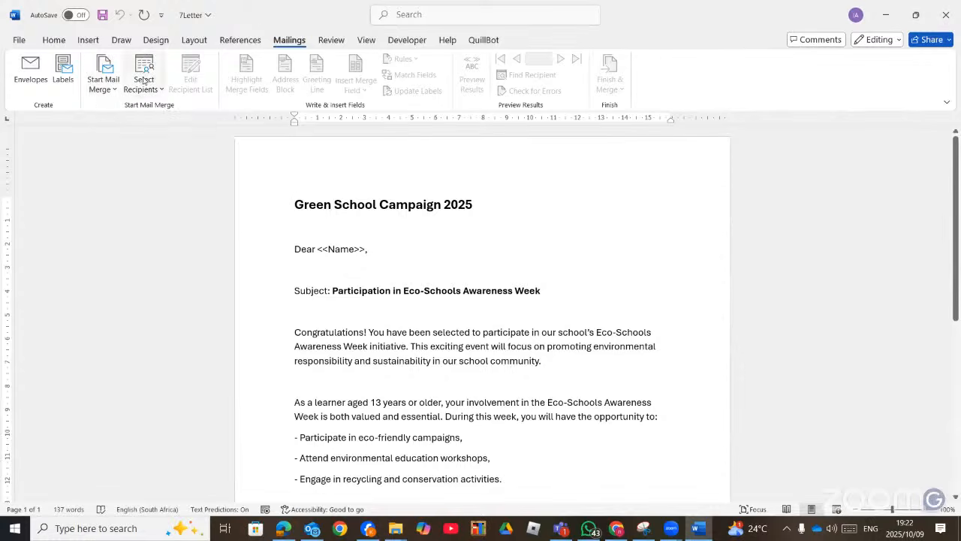
Step: Use the existing 7Names spreadsheet from the data files folder as the recipient list, with its Devices$ table and column headers in the first row
{"action": "left_click", "coordinate": [144, 72]}
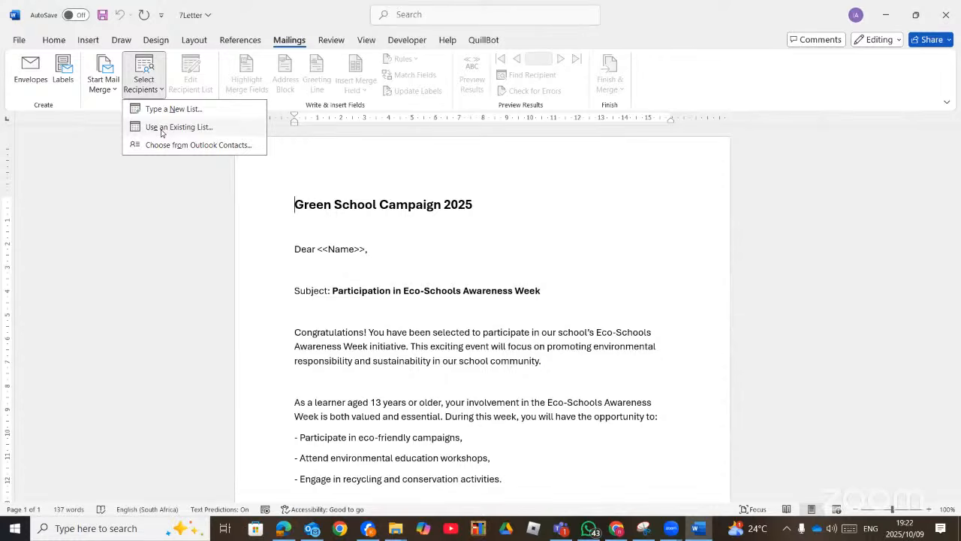
{"action": "left_click", "coordinate": [161, 129]}
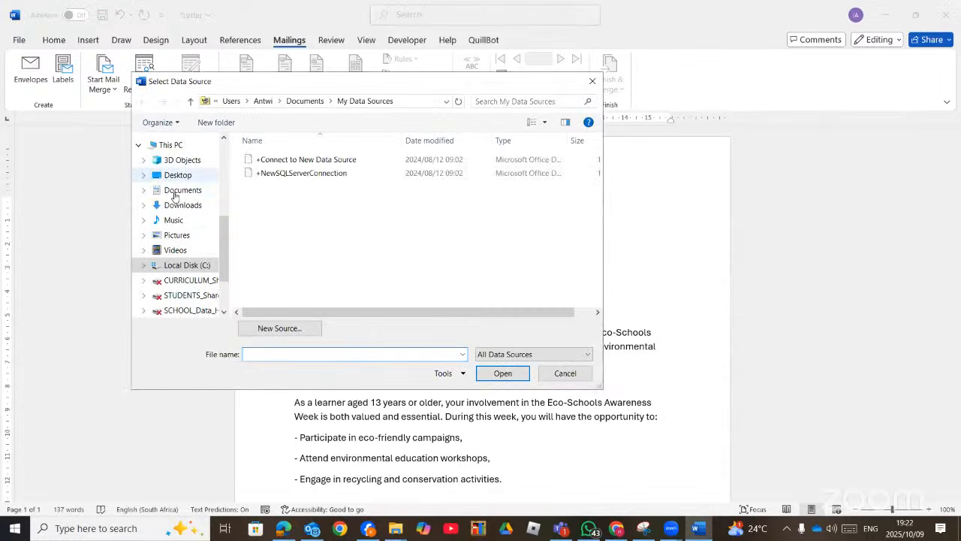
{"action": "scroll", "coordinate": [175, 194], "scroll_direction": "up", "scroll_amount": 6}
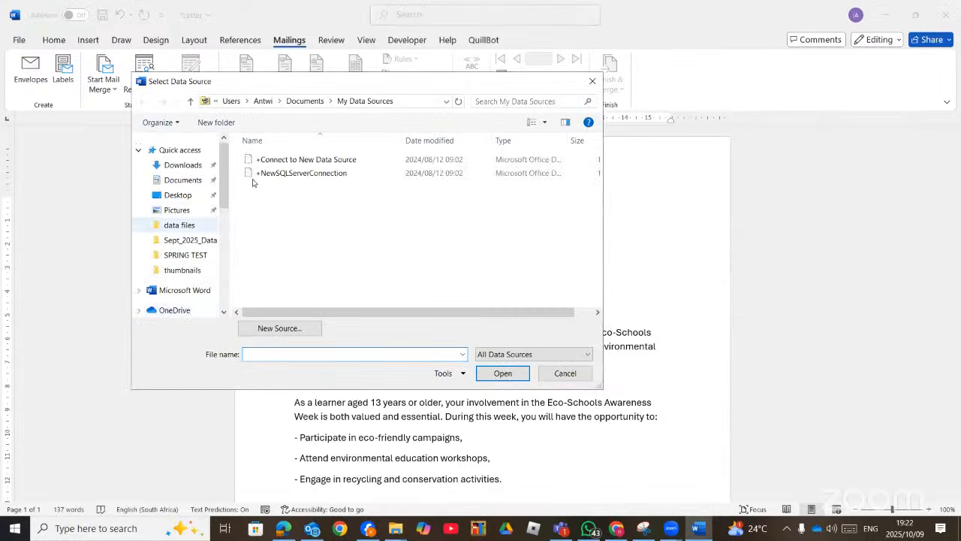
{"action": "scroll", "coordinate": [292, 272], "scroll_direction": "right", "scroll_amount": 1}
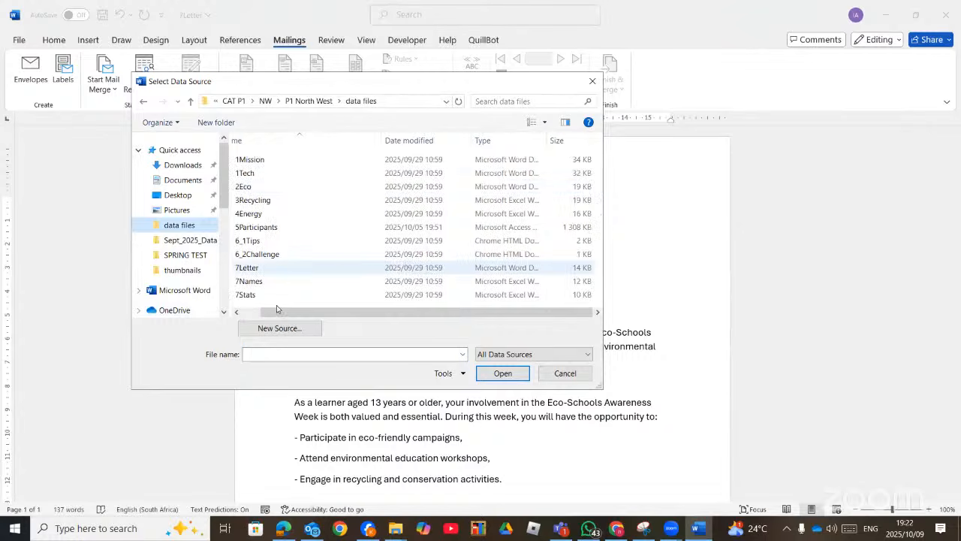
{"action": "scroll", "coordinate": [242, 298], "scroll_direction": "left", "scroll_amount": 1}
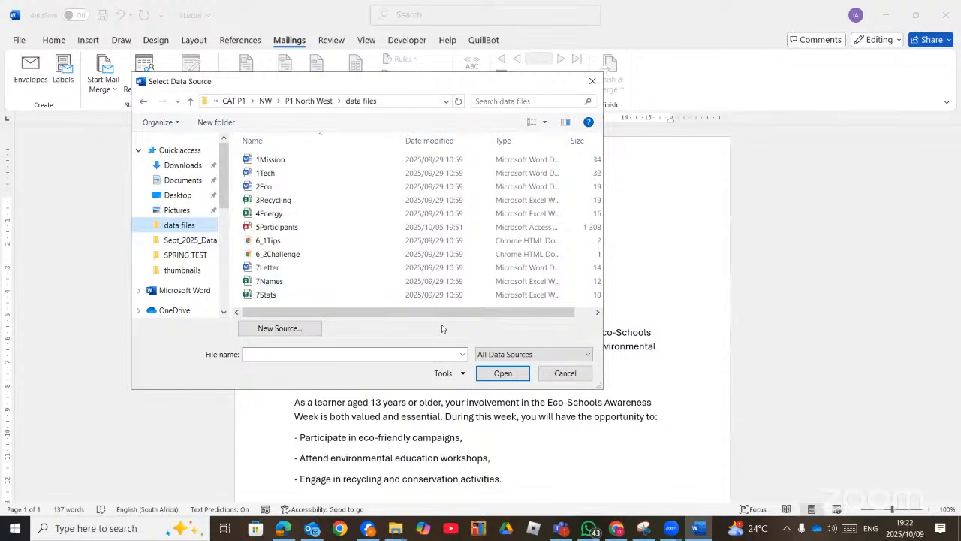
{"action": "key", "text": "alt+Tab"}
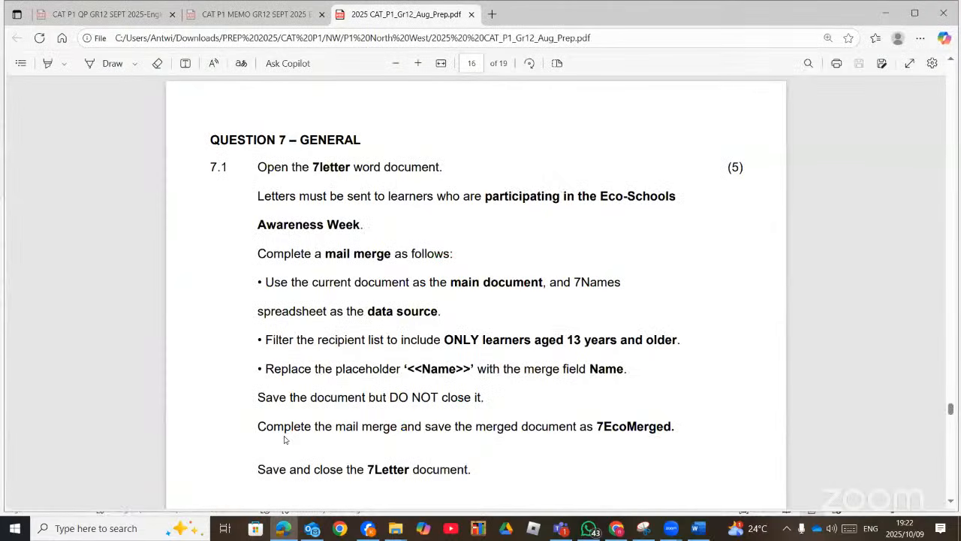
{"action": "key", "text": "alt+Tab"}
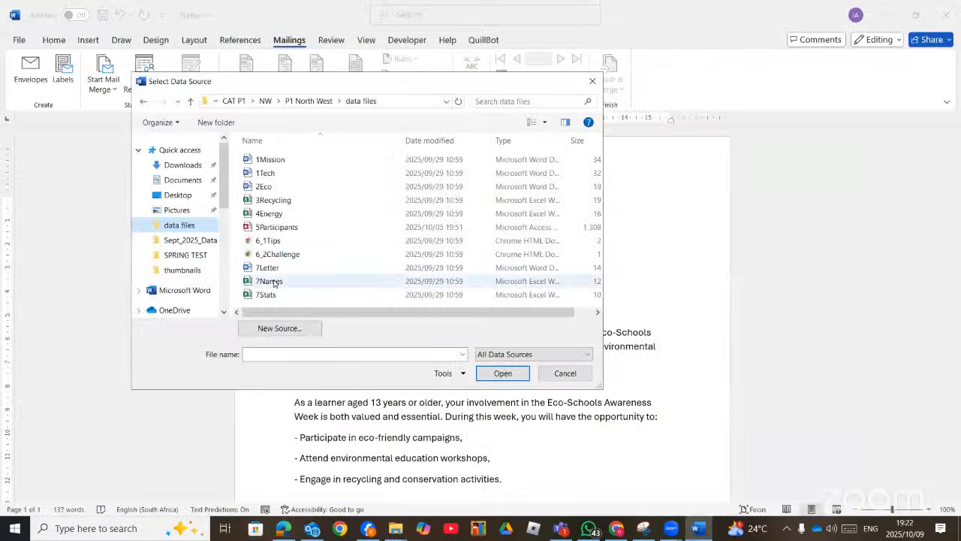
{"action": "double_click", "coordinate": [273, 282]}
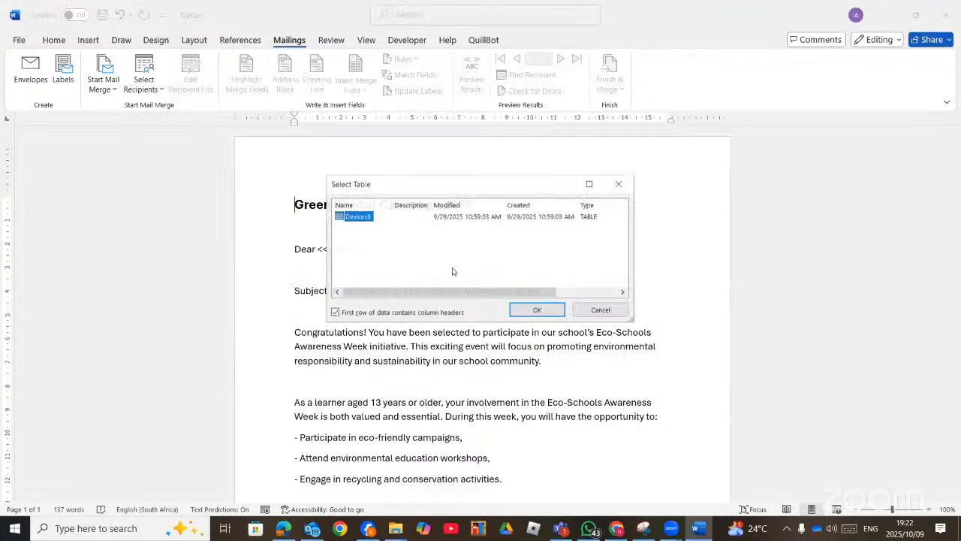
{"action": "left_click", "coordinate": [535, 314]}
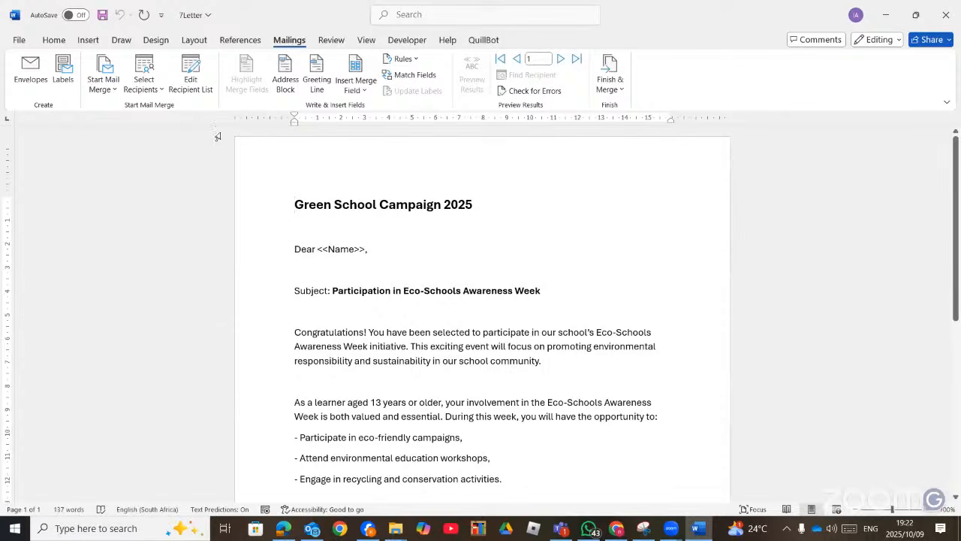
Step: Open the merge recipient list for editing, and recheck the age filter requirement in the question PDF against the list's columns
{"action": "left_click", "coordinate": [197, 69]}
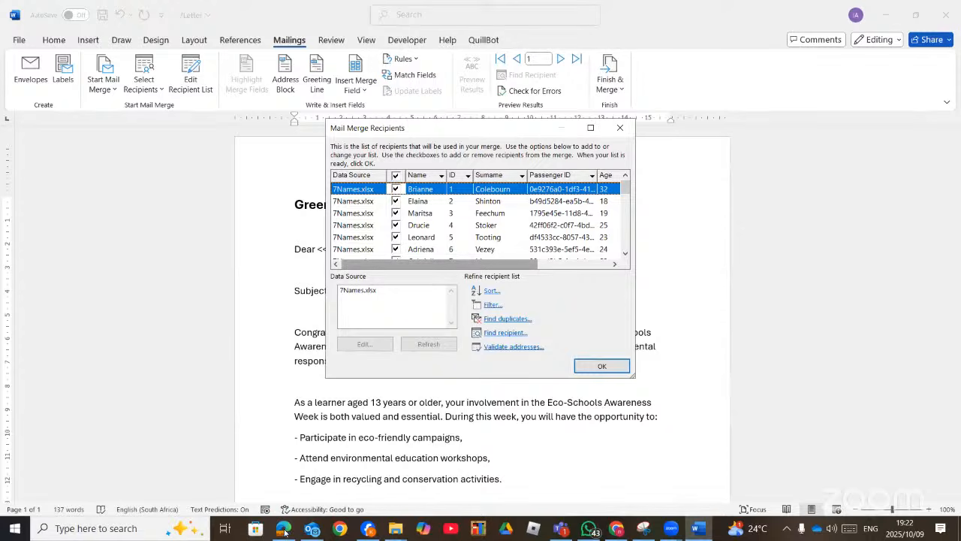
{"action": "left_click", "coordinate": [284, 529]}
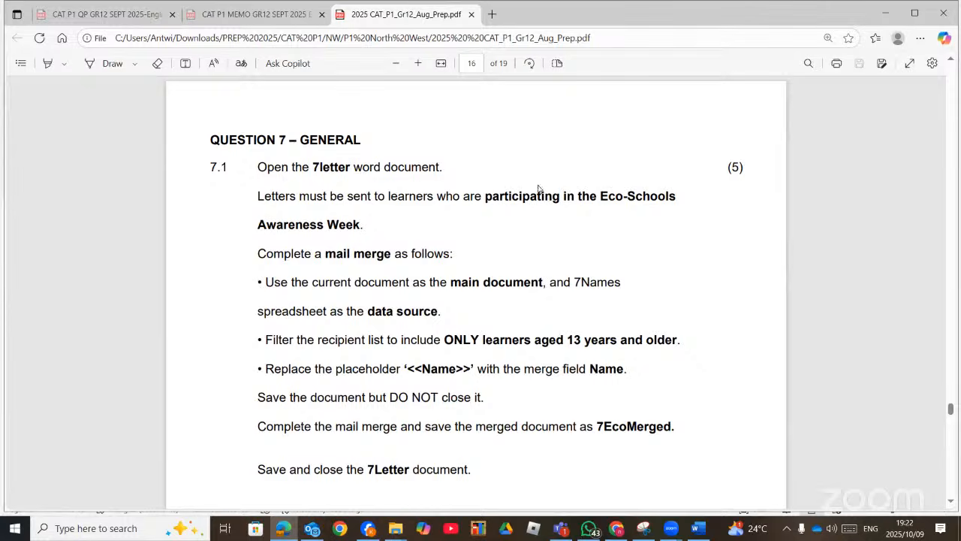
{"action": "key", "text": "alt+Tab"}
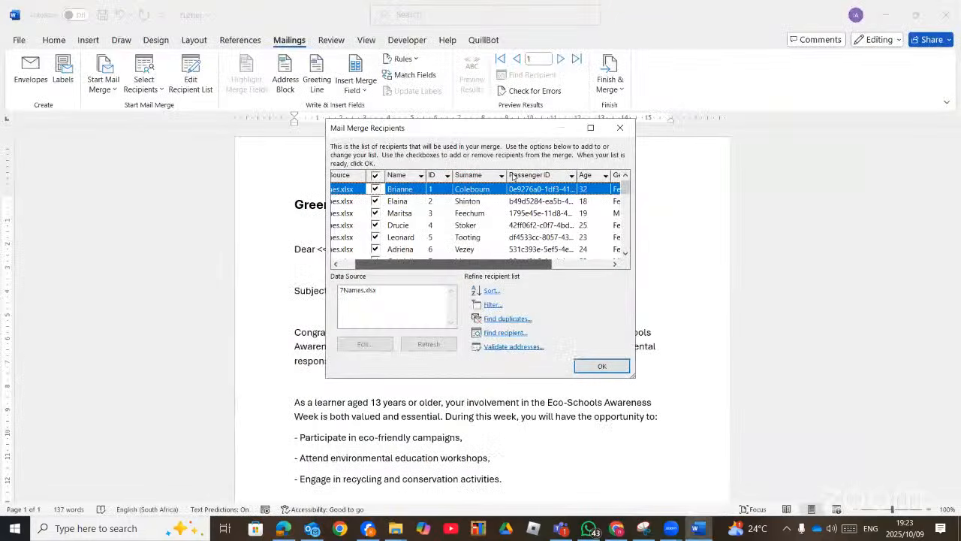
{"action": "scroll", "coordinate": [512, 176], "scroll_direction": "right", "scroll_amount": 3}
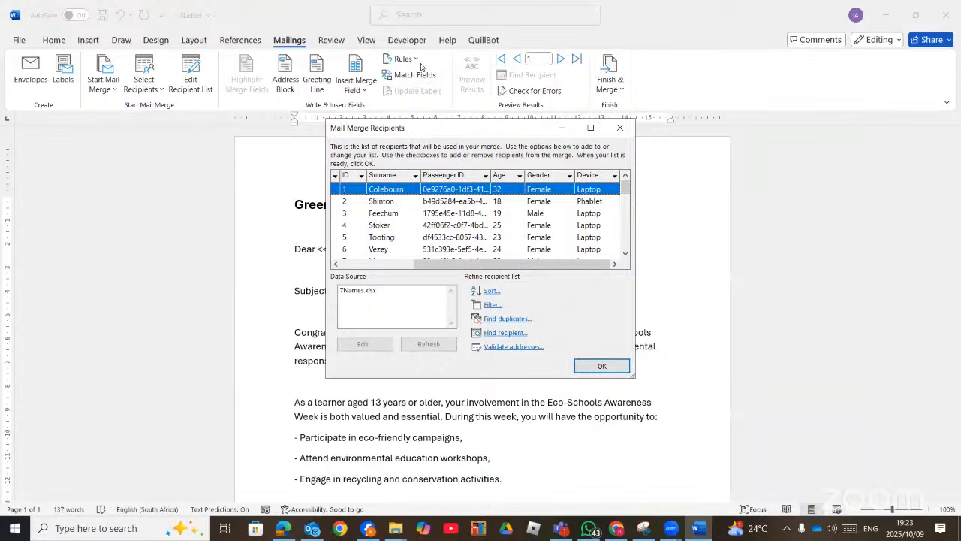
Step: Filter the recipients by Age "Less than or equal" to 13, and look over the filtered list's columns
{"action": "left_click", "coordinate": [398, 61]}
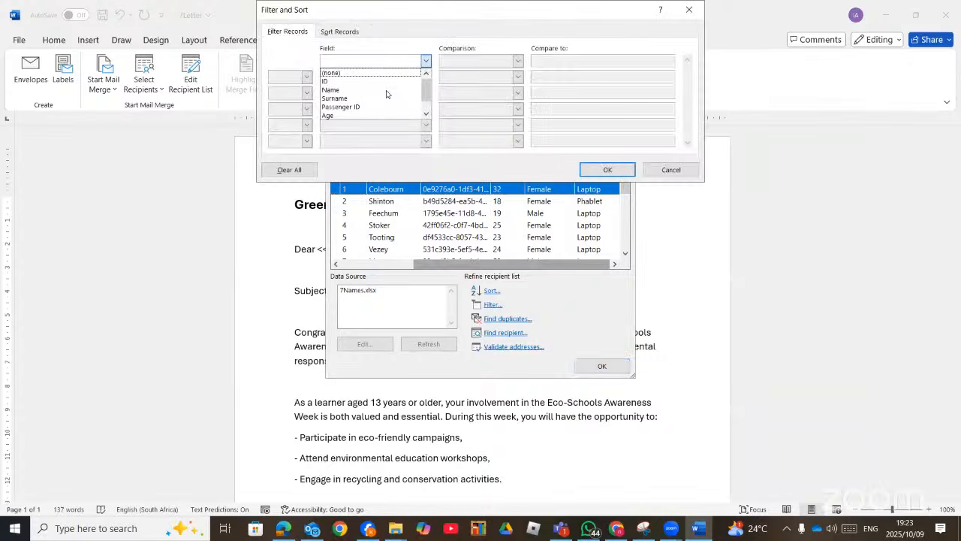
{"action": "left_click", "coordinate": [328, 116]}
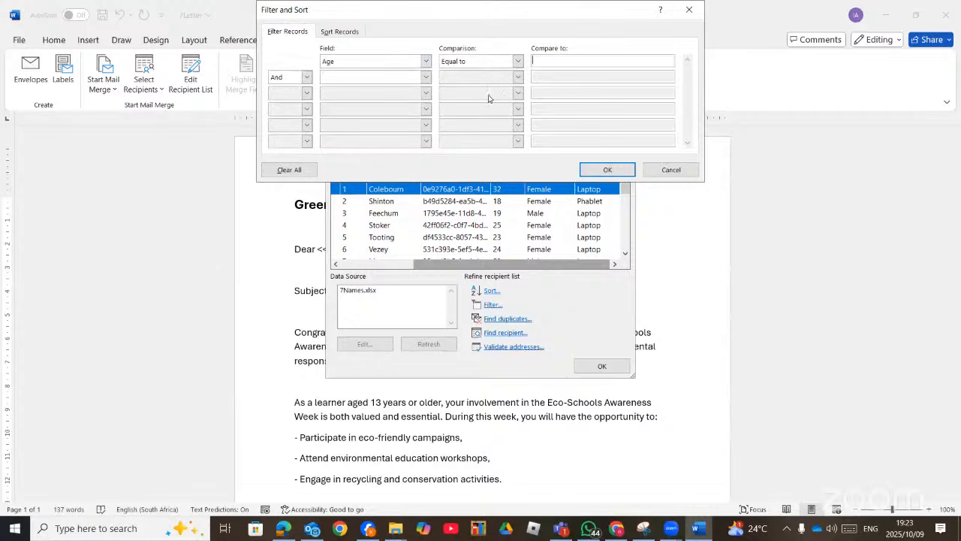
{"action": "left_click", "coordinate": [517, 62]}
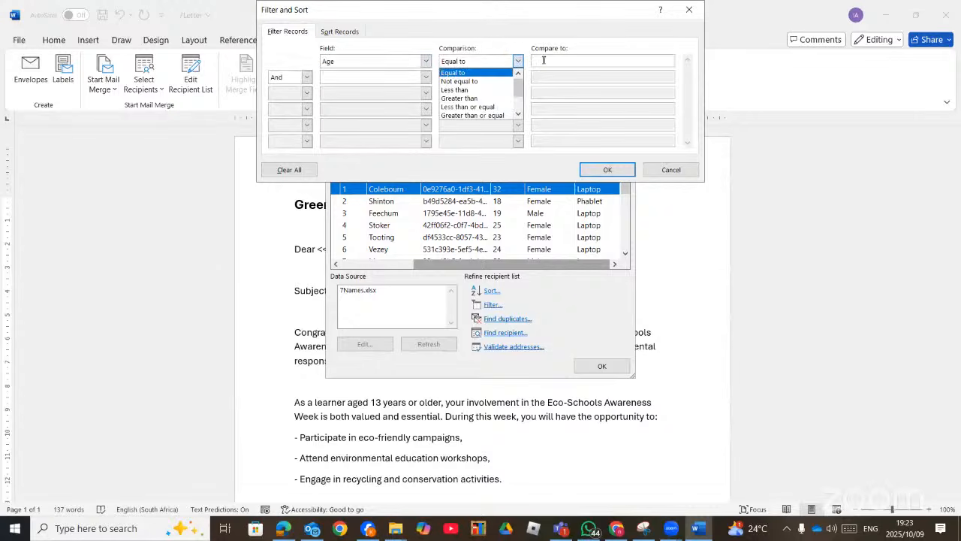
{"action": "key", "text": "Down"}
{"action": "key", "text": "Down"}
{"action": "key", "text": "Down"}
{"action": "key", "text": "Down"}
{"action": "key", "text": "Return"}
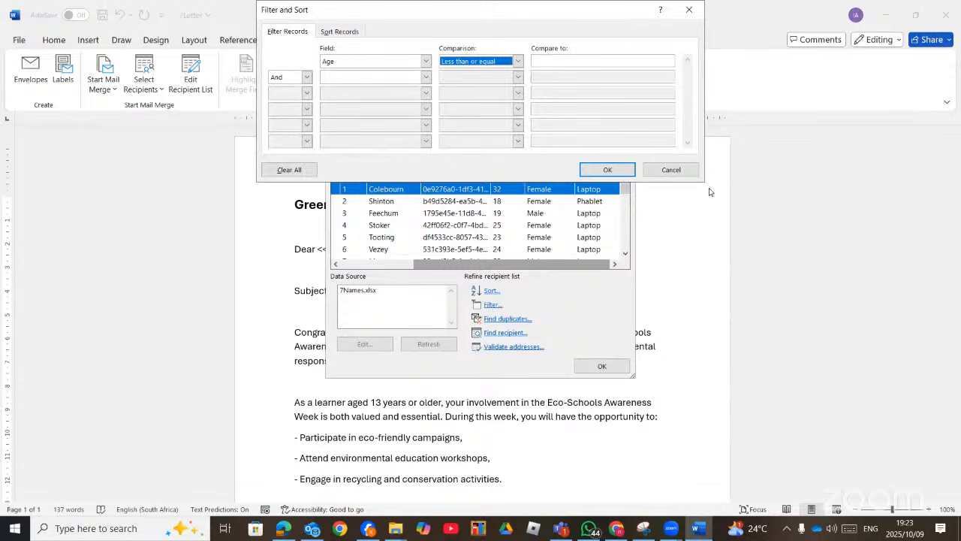
{"action": "key", "text": "Tab"}
{"action": "type", "text": "13"}
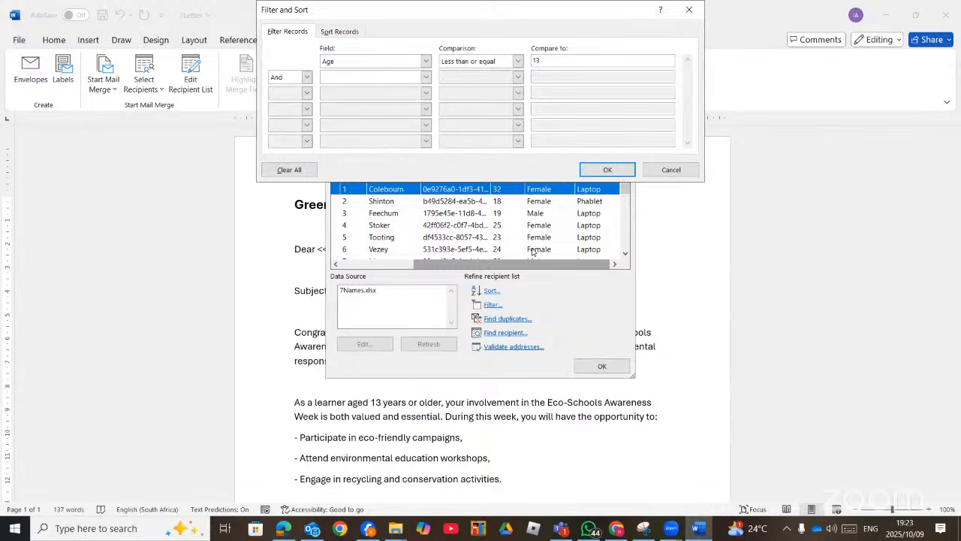
{"action": "key", "text": "Return"}
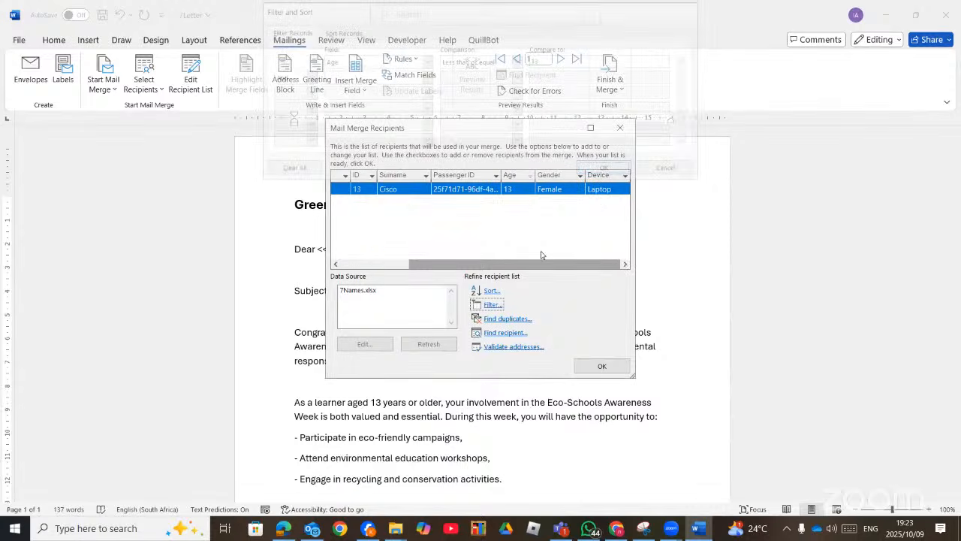
{"action": "scroll", "coordinate": [542, 255], "scroll_direction": "left", "scroll_amount": 3}
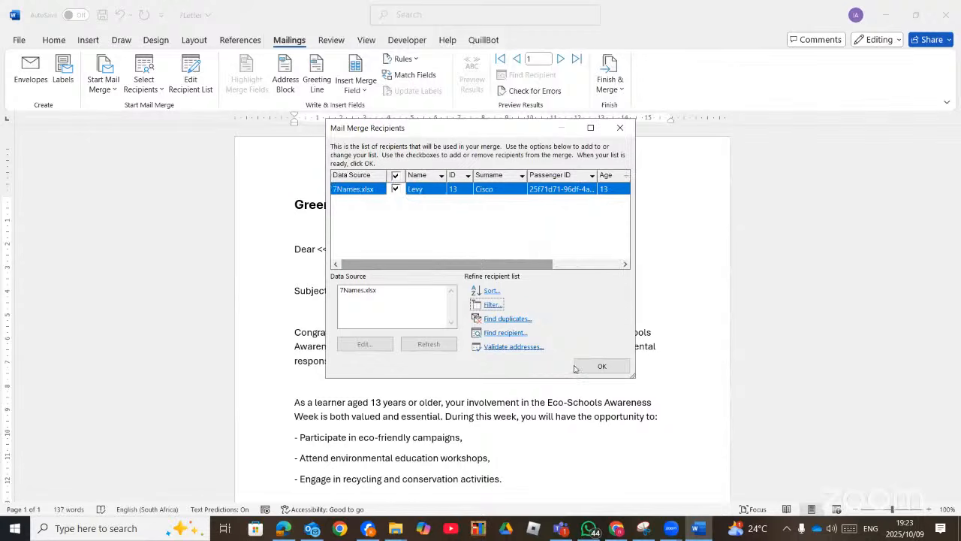
{"action": "scroll", "coordinate": [575, 367], "scroll_direction": "right", "scroll_amount": 3}
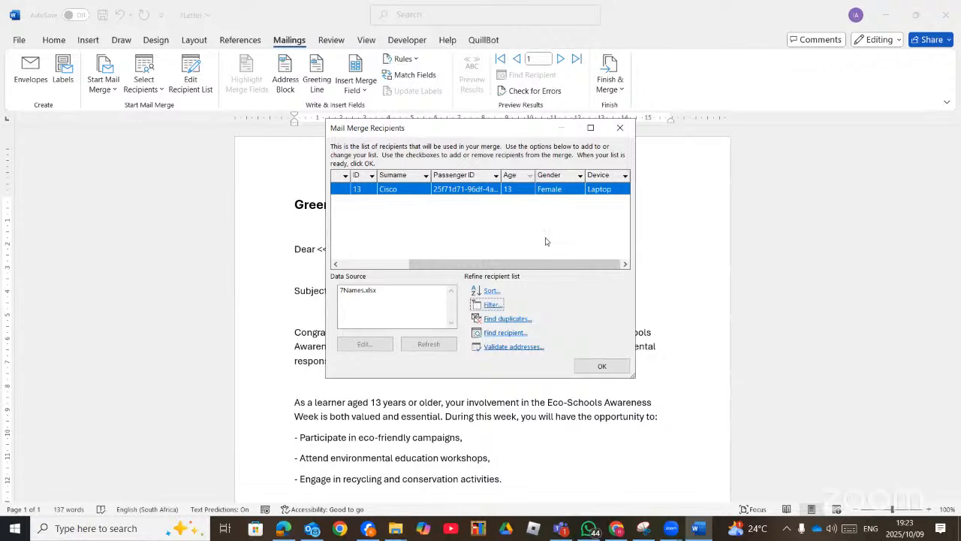
Step: Change the recipient filter's Age comparison to "Greater than or equal" and apply it
{"action": "left_click", "coordinate": [531, 176]}
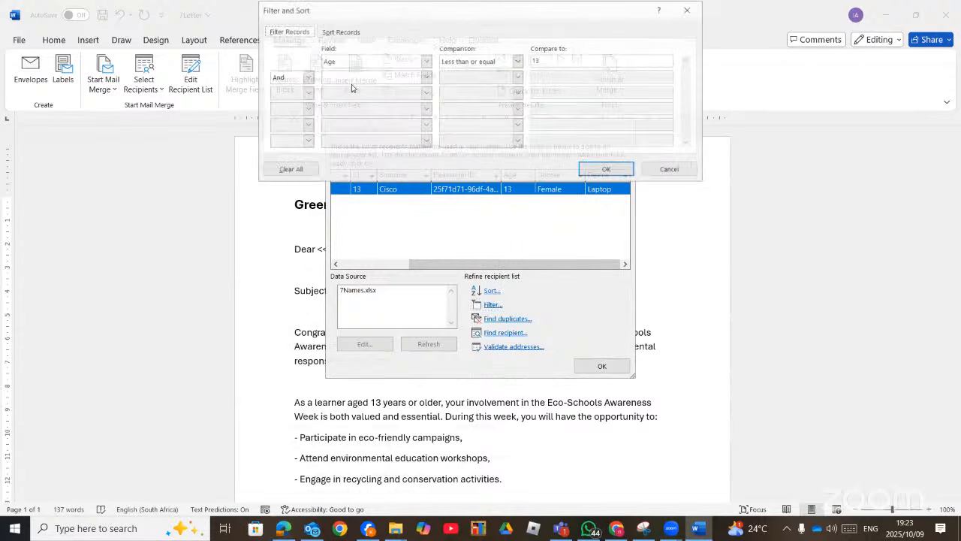
{"action": "left_click", "coordinate": [492, 306]}
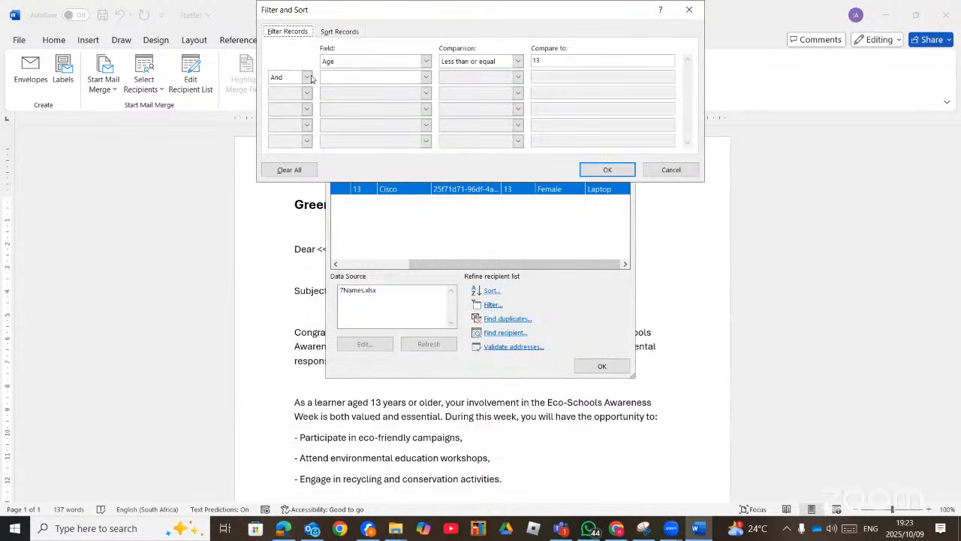
{"action": "left_click", "coordinate": [517, 63]}
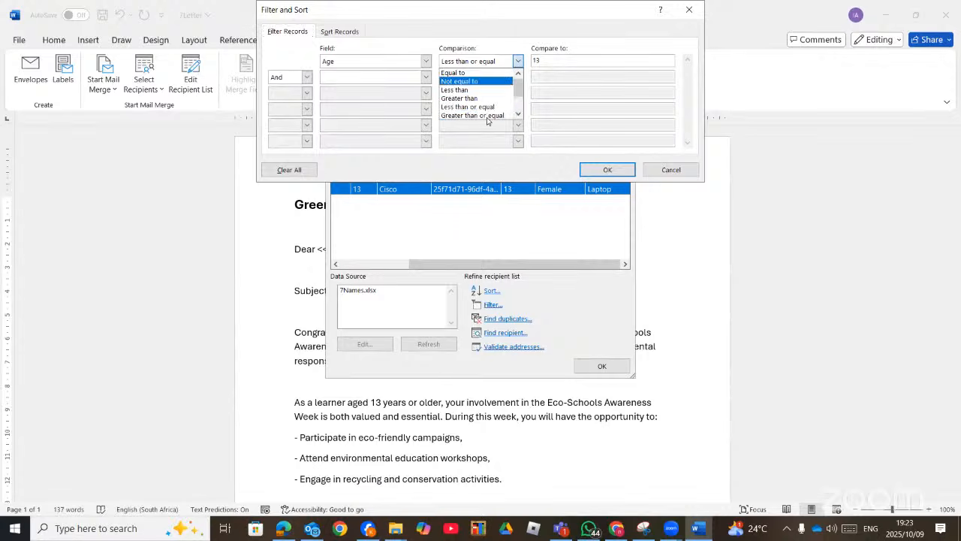
{"action": "left_click", "coordinate": [486, 115]}
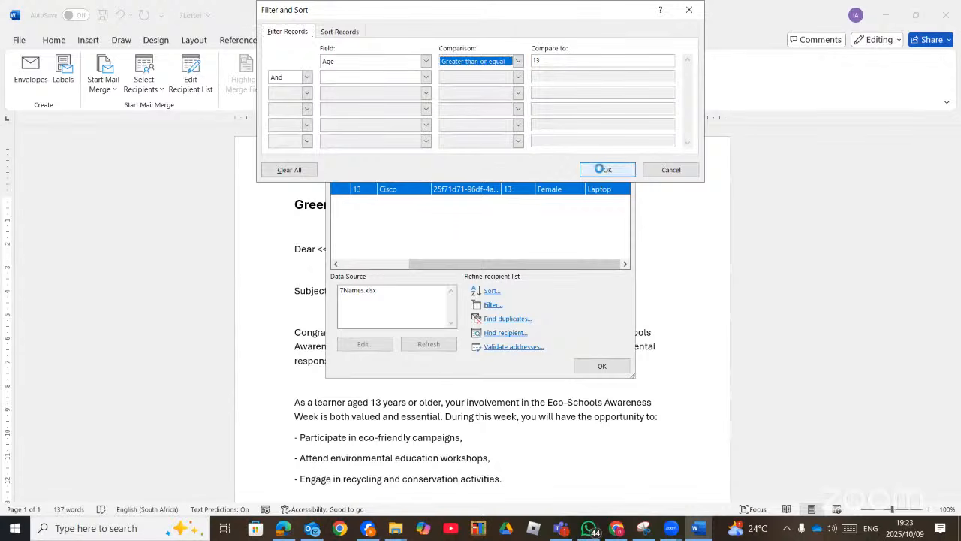
{"action": "left_click", "coordinate": [607, 170]}
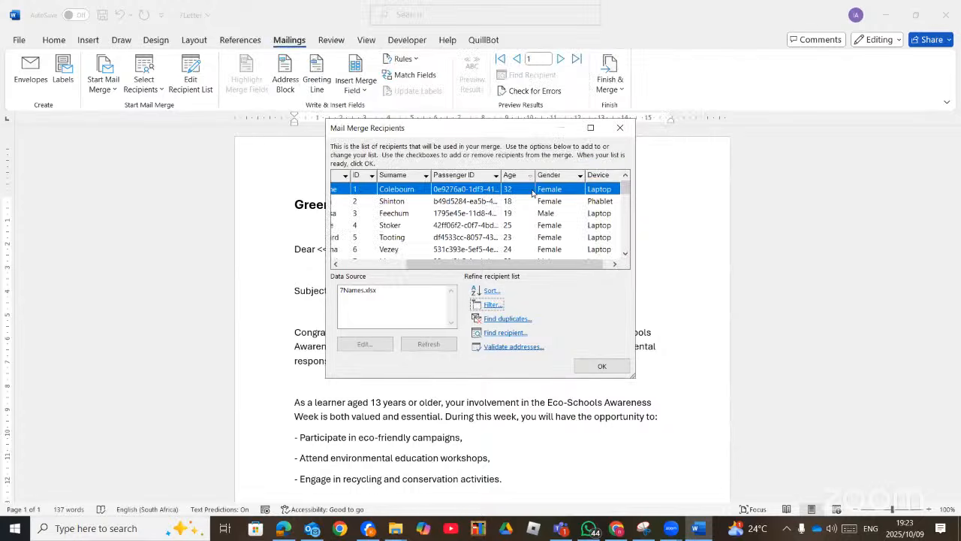
Step: Accept the filtered recipient list, and replace the <<Name>> placeholder after "Dear" in the letter with the merge field Name
{"action": "left_click", "coordinate": [592, 368]}
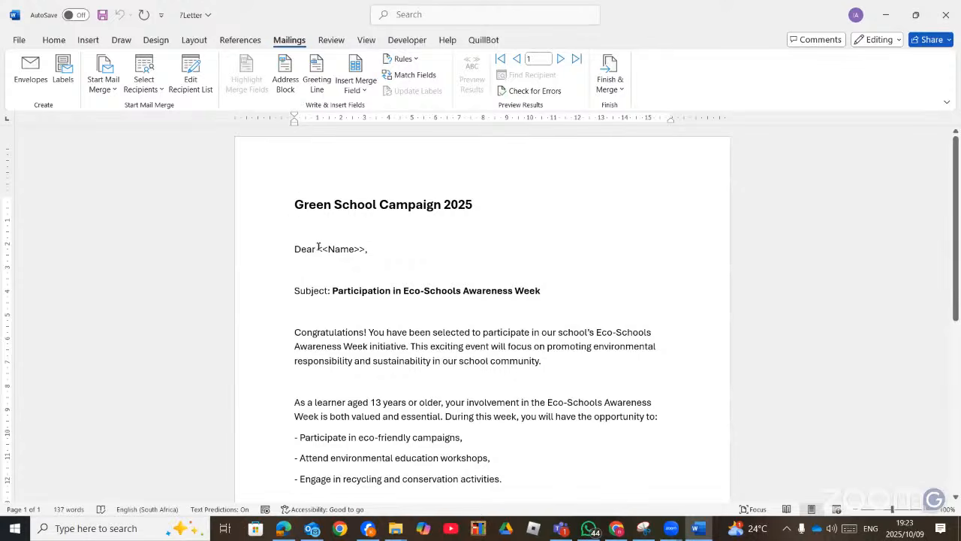
{"action": "left_click_drag", "start_coordinate": [318, 251], "coordinate": [367, 250]}
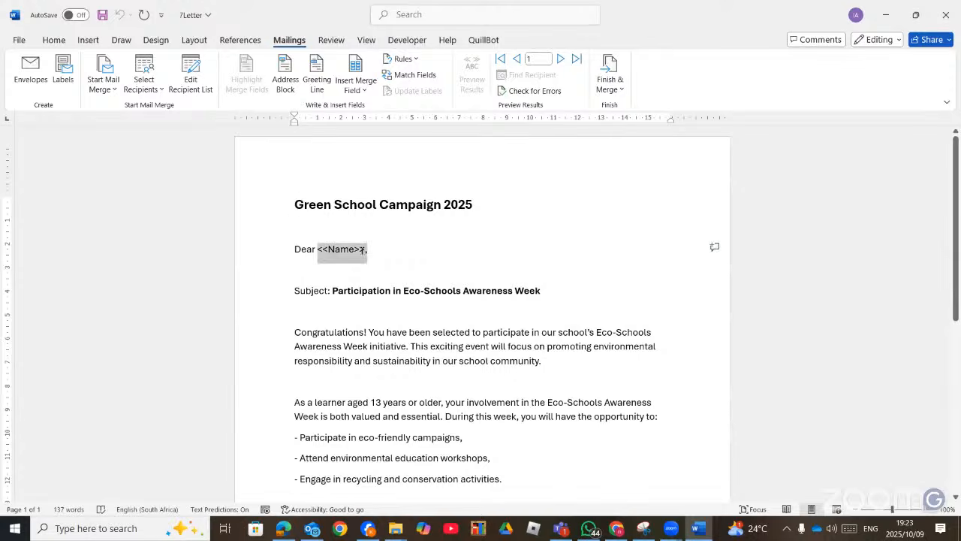
{"action": "scroll", "coordinate": [512, 316], "scroll_direction": "down", "scroll_amount": 4}
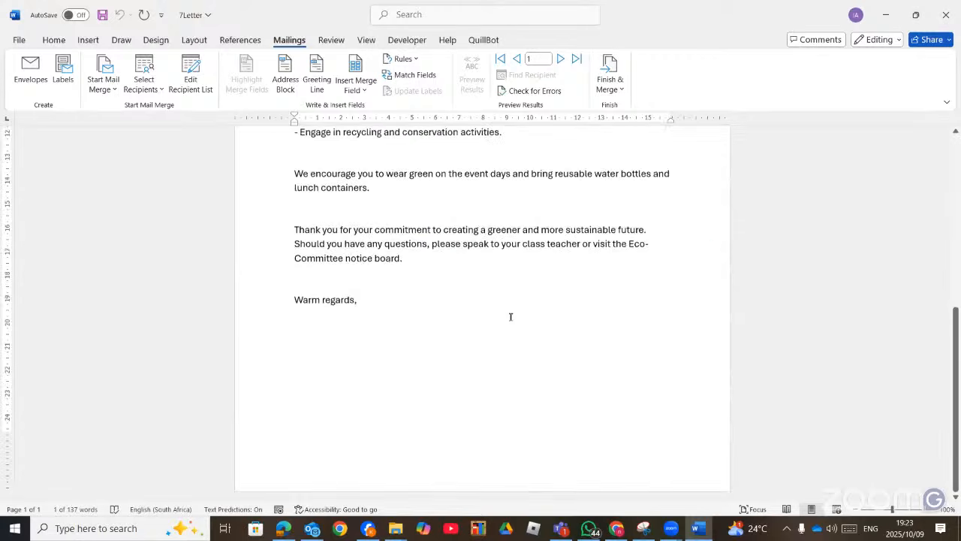
{"action": "scroll", "coordinate": [511, 315], "scroll_direction": "up", "scroll_amount": 1}
{"action": "scroll", "coordinate": [329, 236], "scroll_direction": "up", "scroll_amount": 3}
{"action": "scroll", "coordinate": [355, 229], "scroll_direction": "up", "scroll_amount": 1}
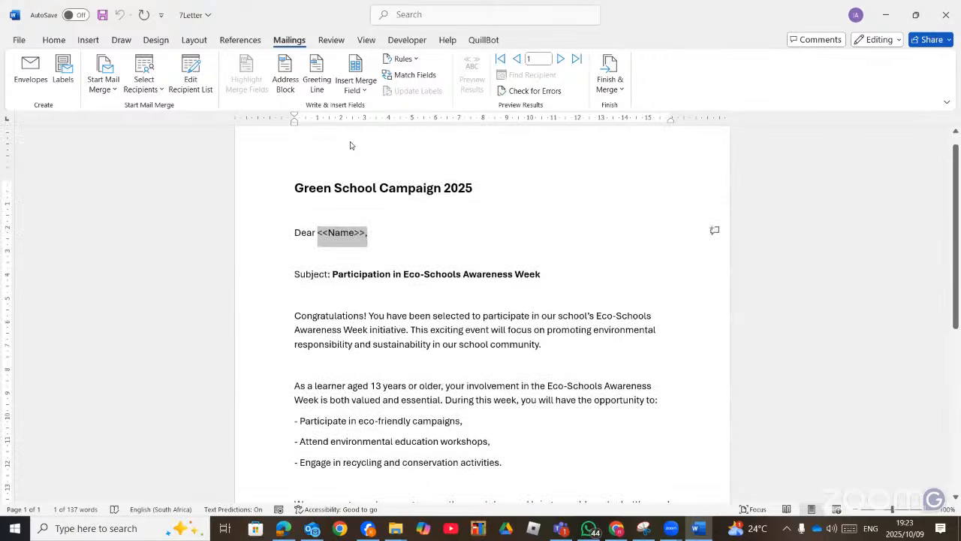
{"action": "left_click", "coordinate": [367, 94]}
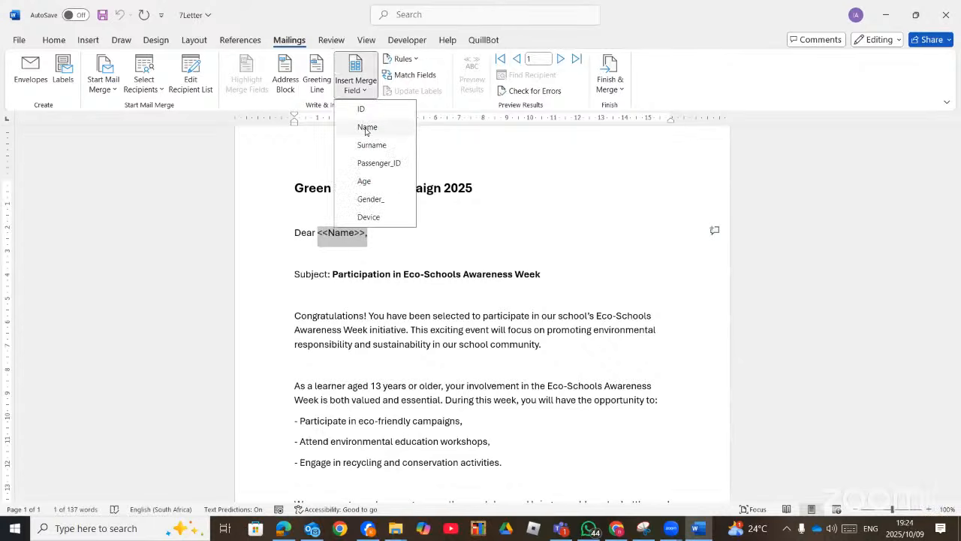
{"action": "left_click", "coordinate": [368, 128]}
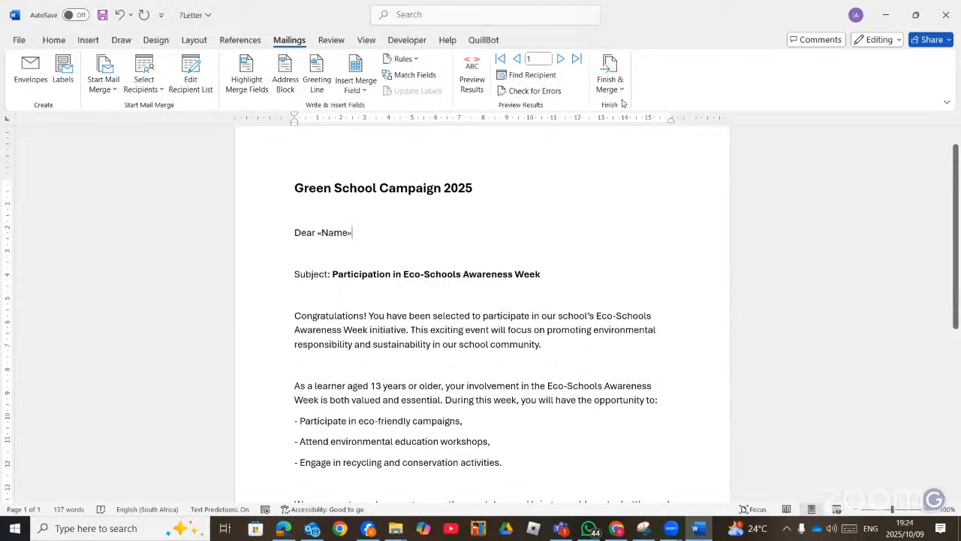
Step: Complete the mail merge of the letter into a new document of individual letters
{"action": "left_click", "coordinate": [612, 79]}
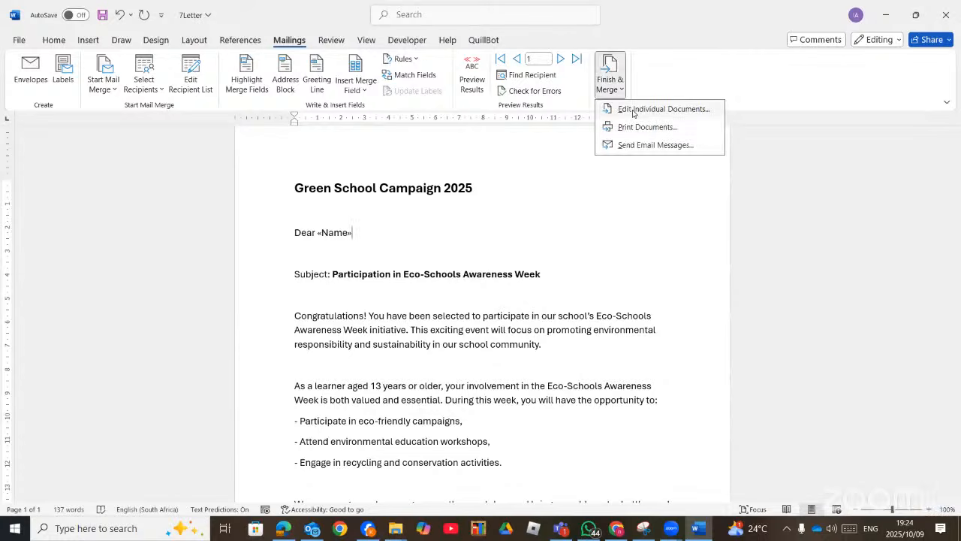
{"action": "left_click", "coordinate": [633, 114]}
{"action": "left_click", "coordinate": [468, 284]}
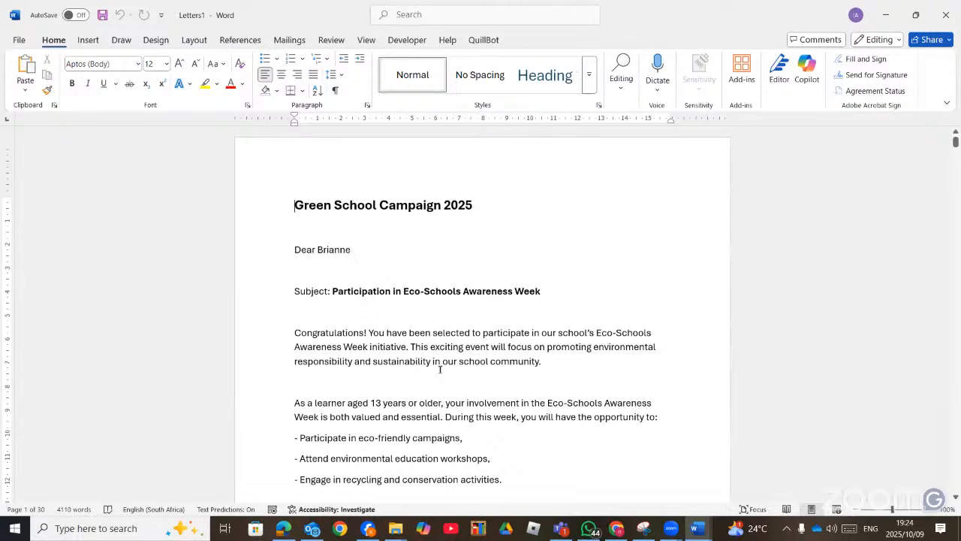
Step: Check the question PDF for how to save the merged document, and look at the Save As options for the merged letters
{"action": "key", "text": "alt+Tab"}
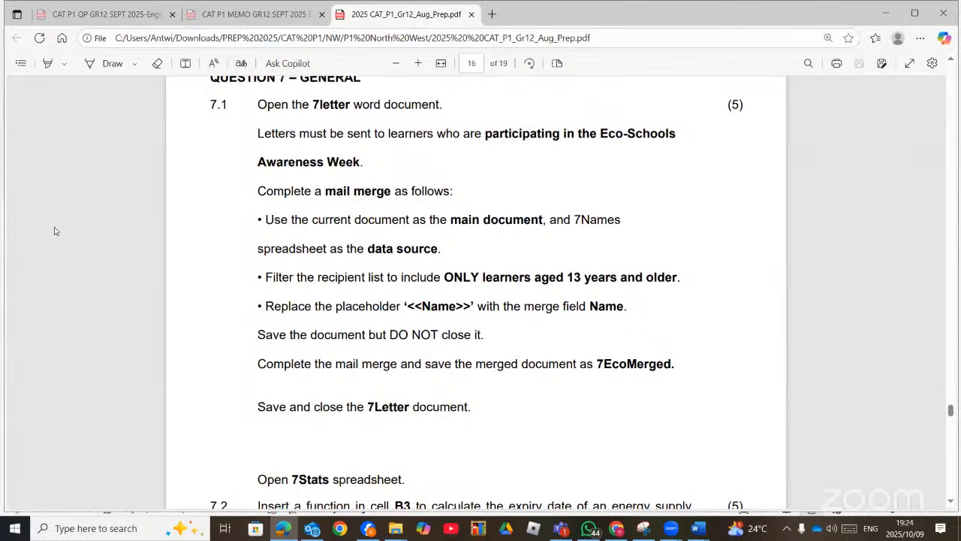
{"action": "key", "text": "alt+Tab"}
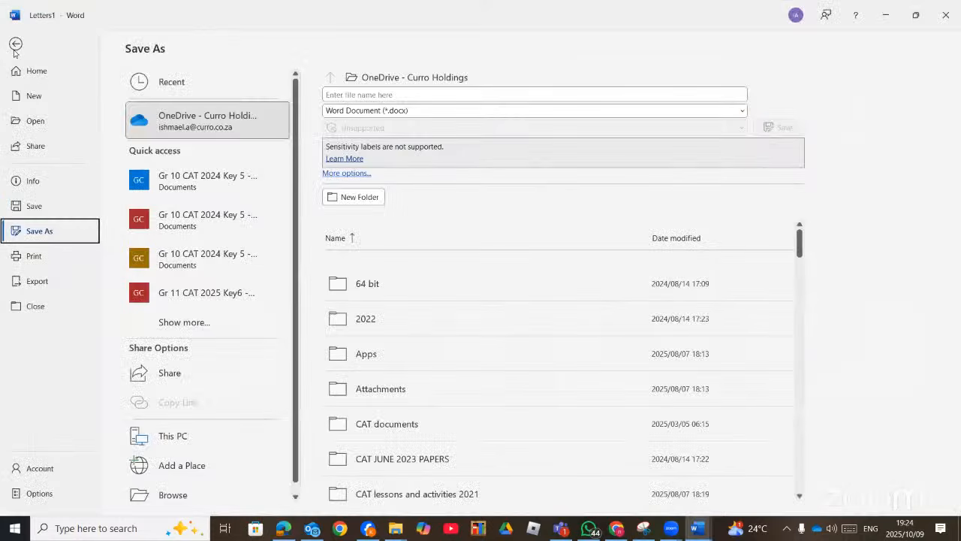
{"action": "left_click", "coordinate": [15, 46]}
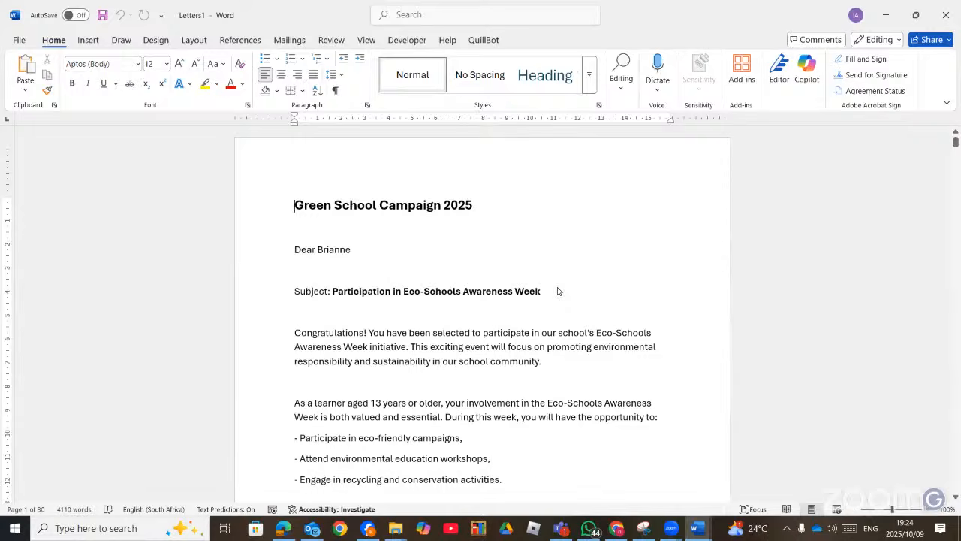
{"action": "key", "text": "alt+Tab"}
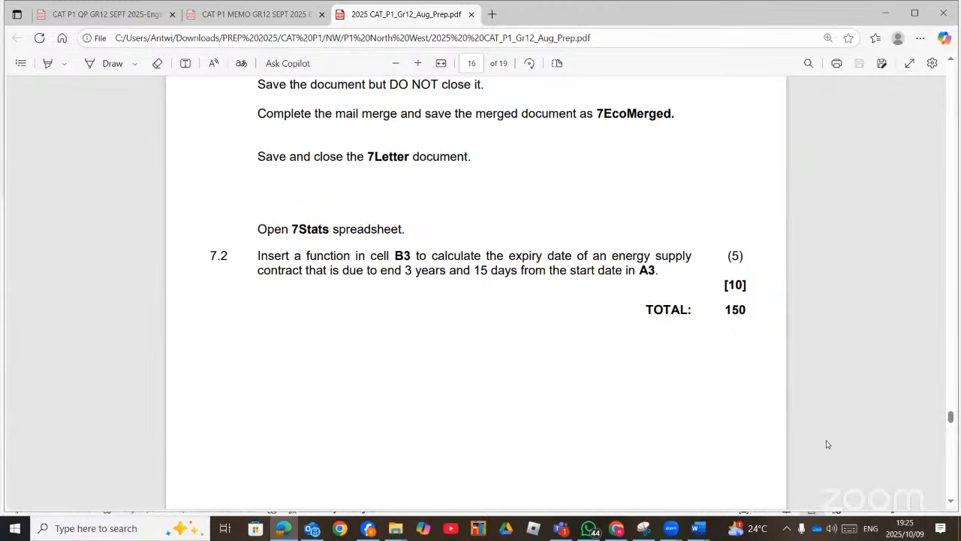
Step: Return to Word and close the merged letters document and the 7Letter main document
{"action": "left_click", "coordinate": [698, 528]}
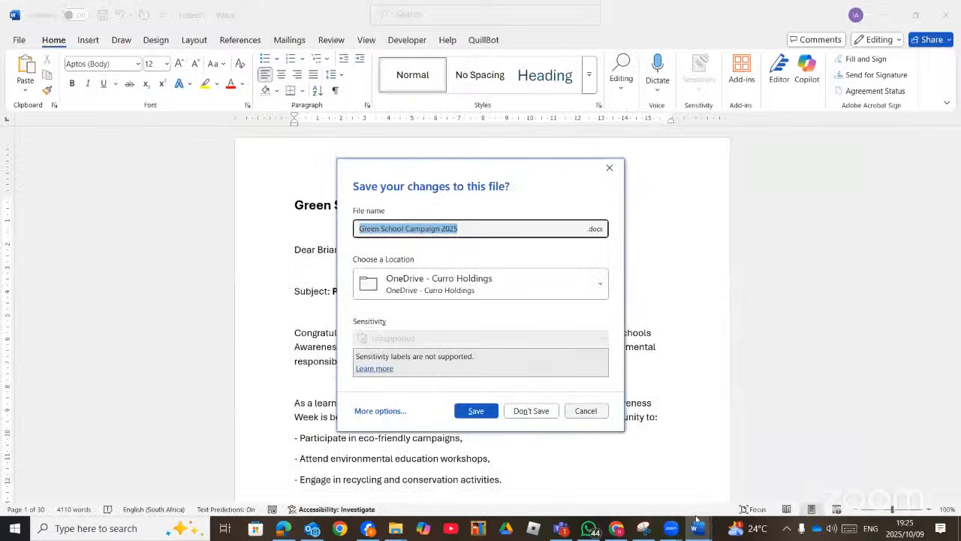
{"action": "left_click", "coordinate": [685, 500]}
{"action": "left_click", "coordinate": [702, 530]}
{"action": "left_click", "coordinate": [700, 527]}
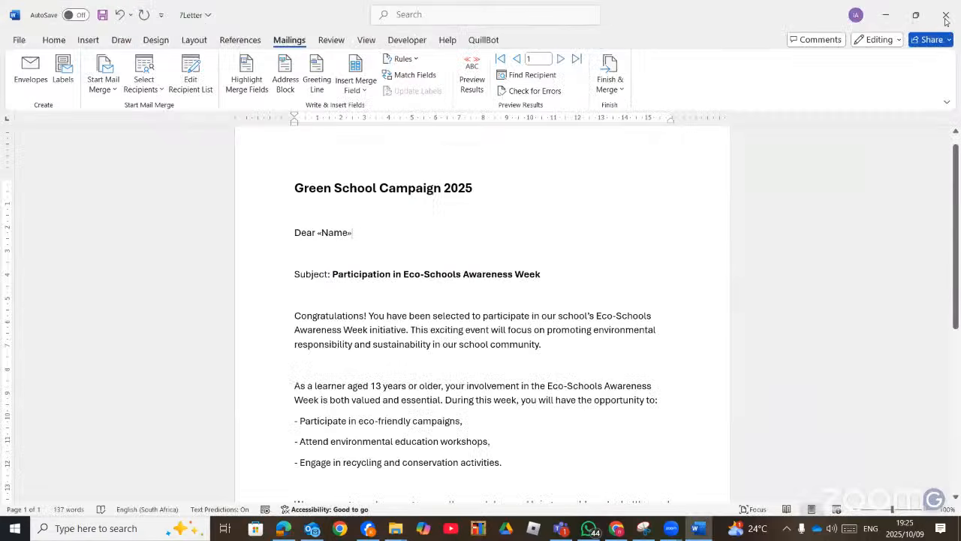
{"action": "left_click", "coordinate": [945, 18]}
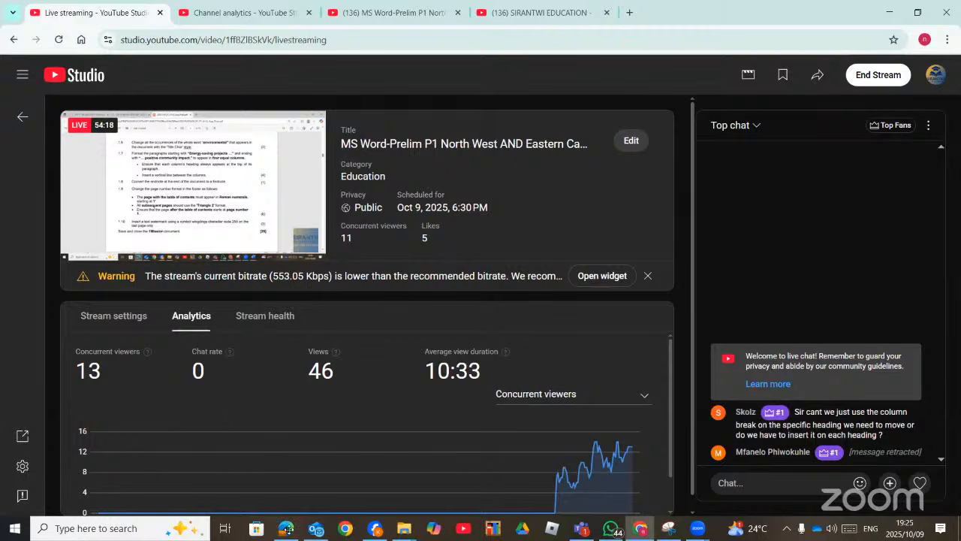
Step: Open the CAT P1 QP GR12 SEPT 2025-English paper from the EASTERN CAPE folder under CAT P1, and go to Question 1
{"action": "left_click", "coordinate": [409, 529]}
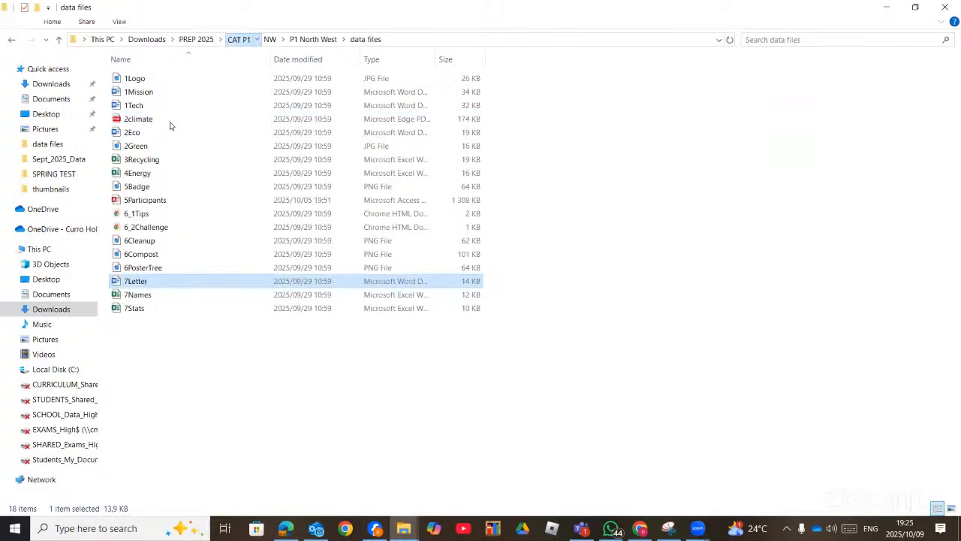
{"action": "left_click", "coordinate": [239, 39]}
{"action": "double_click", "coordinate": [149, 79]}
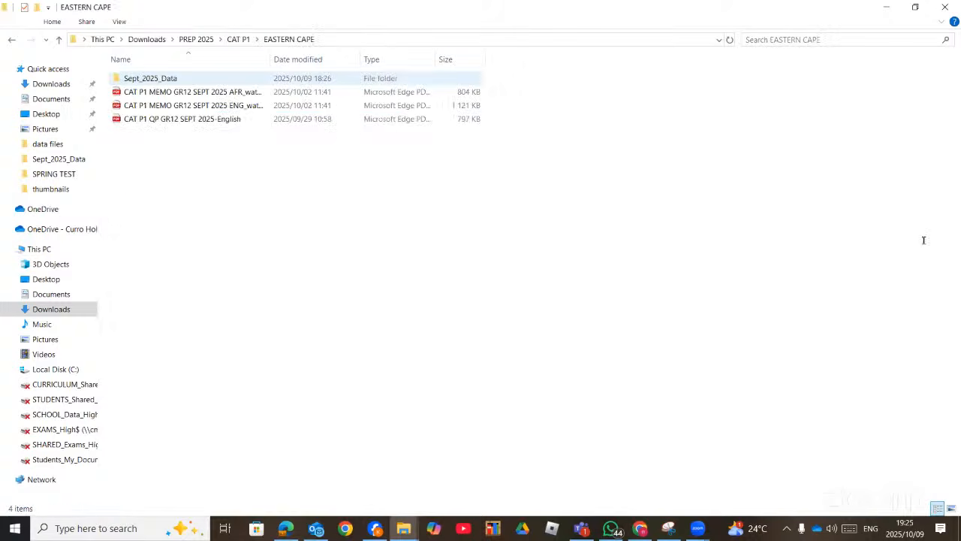
{"action": "left_click", "coordinate": [182, 119]}
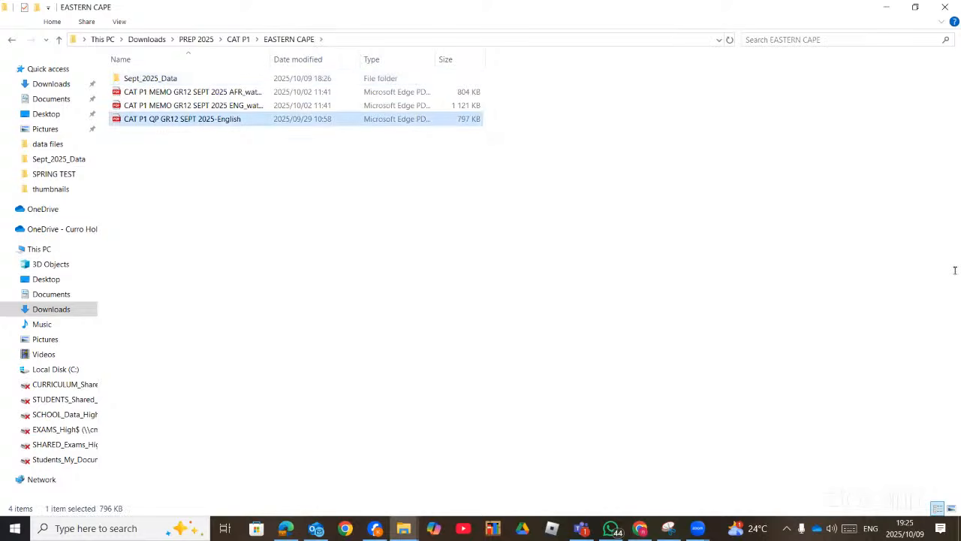
{"action": "key", "text": "alt+Tab"}
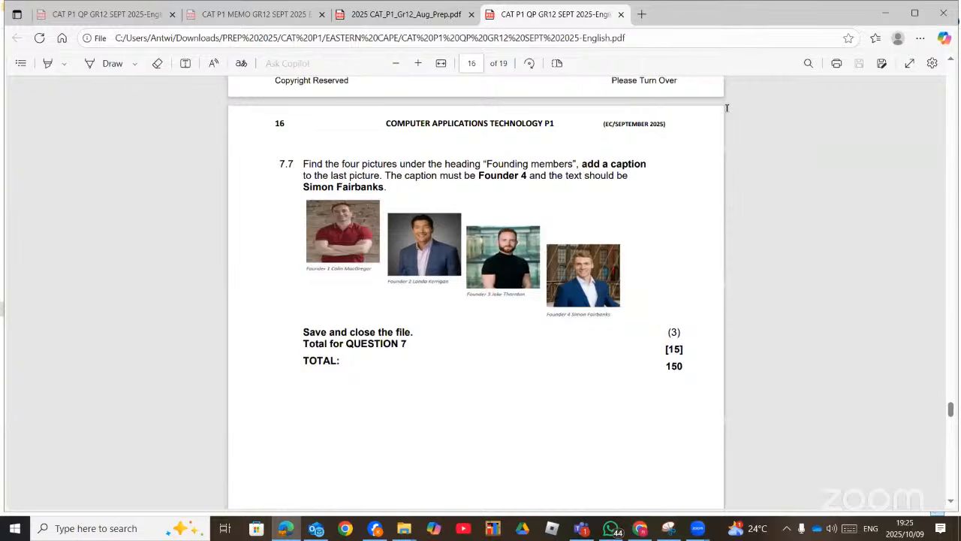
{"action": "scroll", "coordinate": [727, 108], "scroll_direction": "up", "scroll_amount": 20}
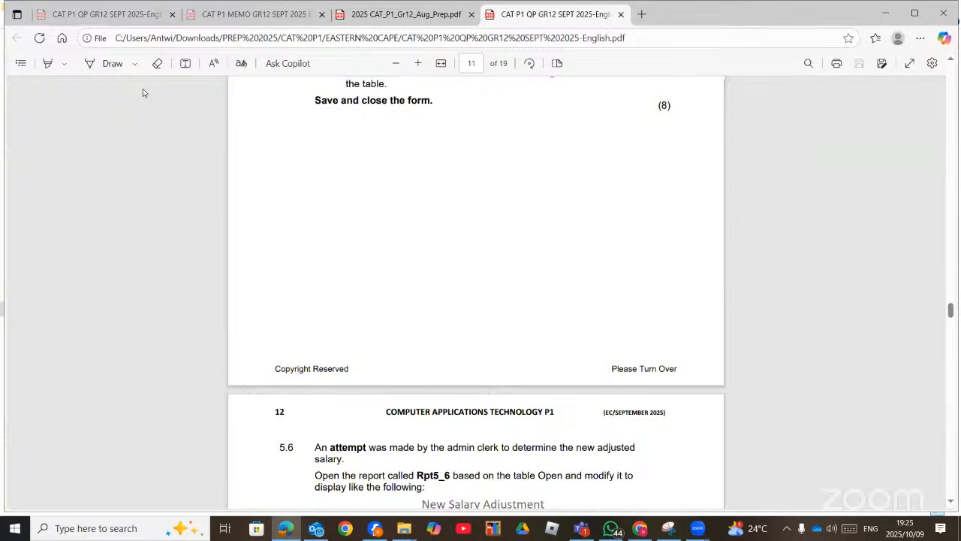
{"action": "scroll", "coordinate": [454, 363], "scroll_direction": "up", "scroll_amount": 10}
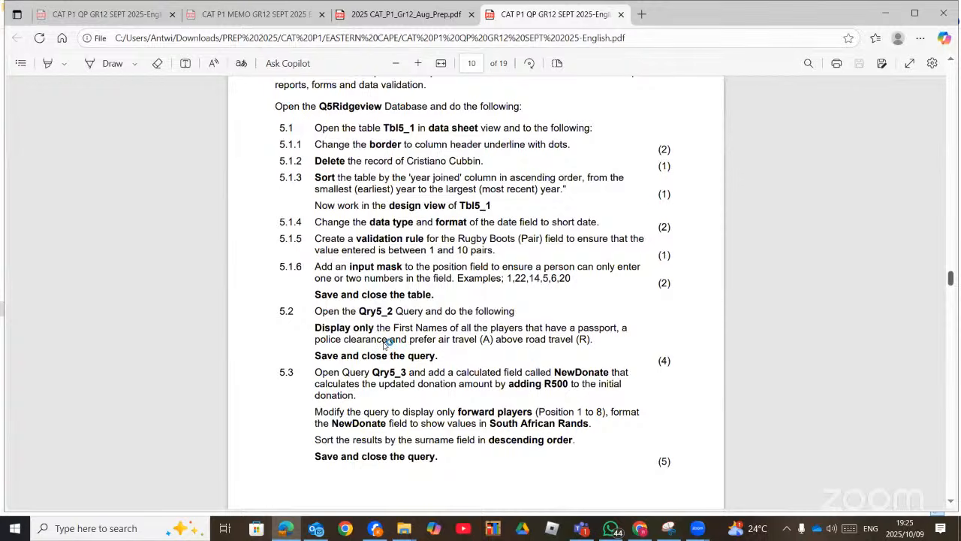
{"action": "scroll", "coordinate": [384, 344], "scroll_direction": "up", "scroll_amount": 20}
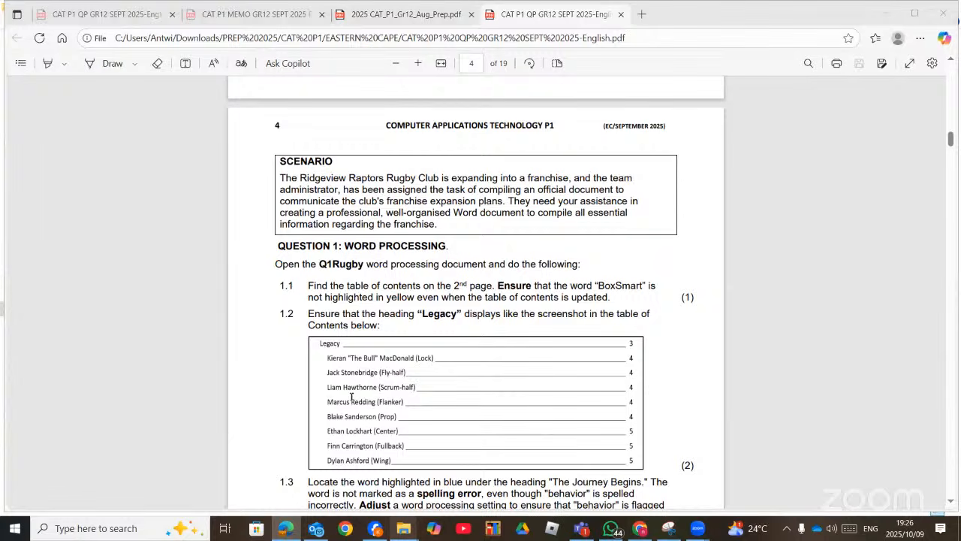
Step: Open the Q1Rugby document from the Sept_2025_Data folder inside the EASTERN CAPE folder
{"action": "left_click", "coordinate": [403, 527]}
{"action": "left_click", "coordinate": [471, 477]}
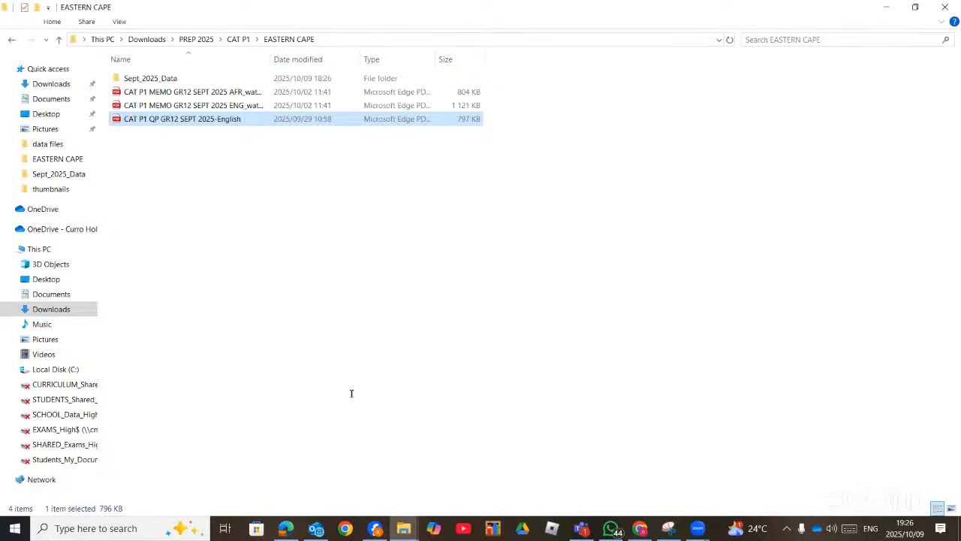
{"action": "double_click", "coordinate": [146, 79]}
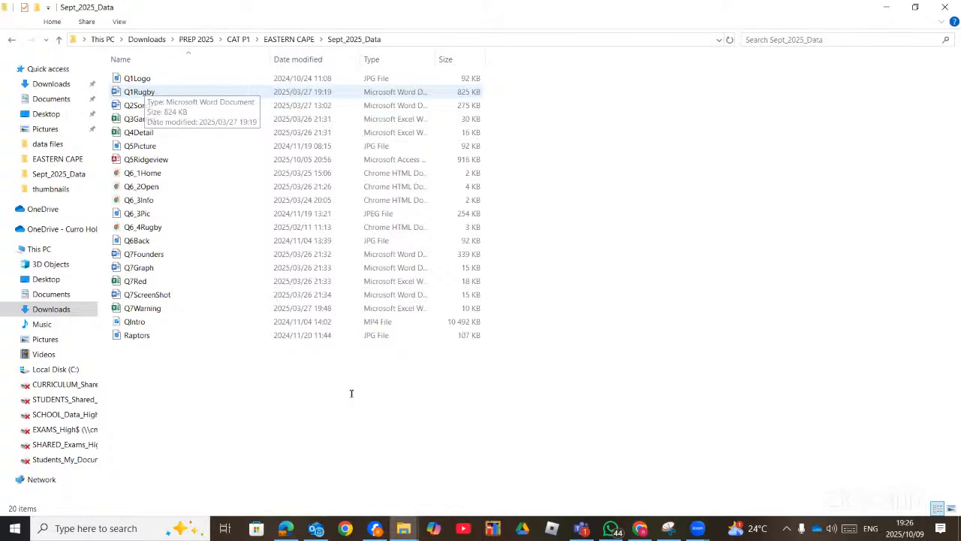
{"action": "double_click", "coordinate": [140, 92]}
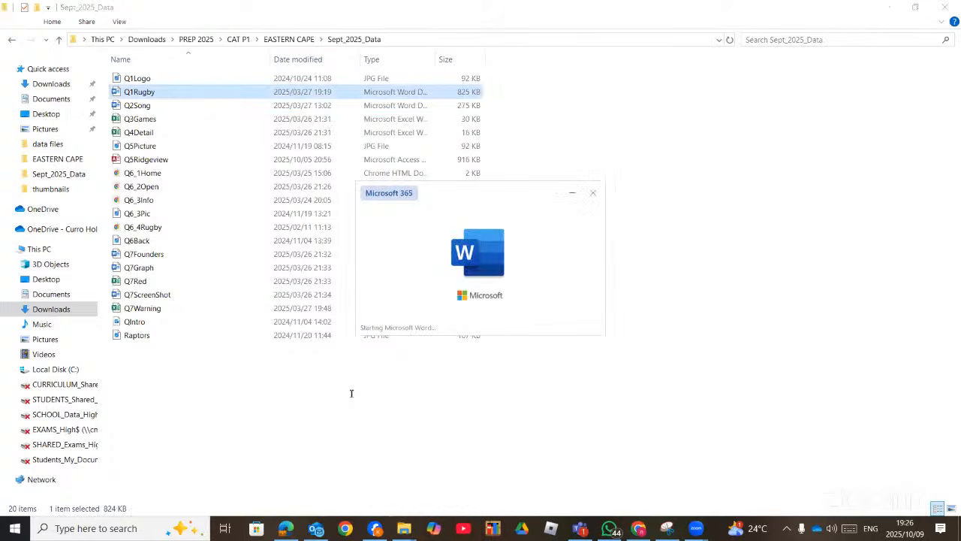
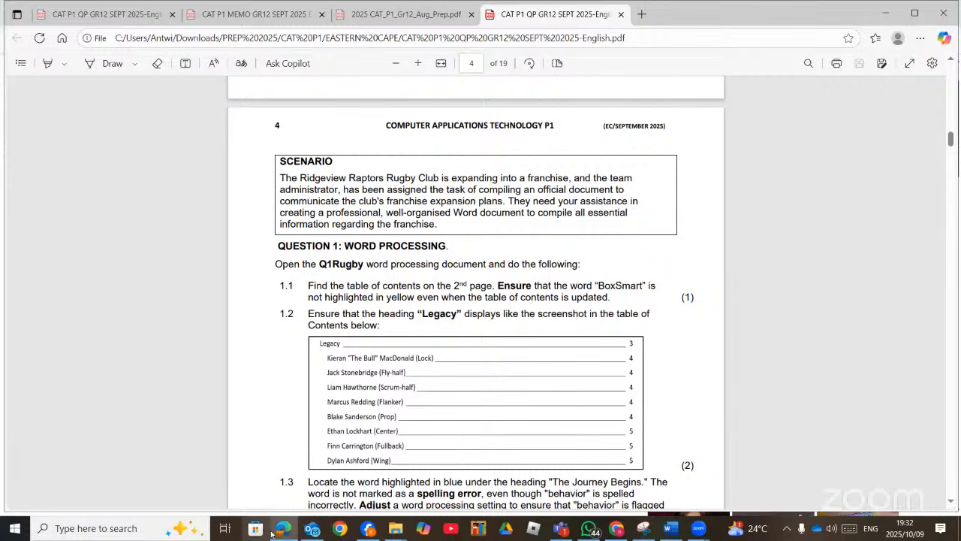
Step: Switch to the live stream's YouTube page in Chrome and pause the video playback
{"action": "mouse_move", "coordinate": [335, 533]}
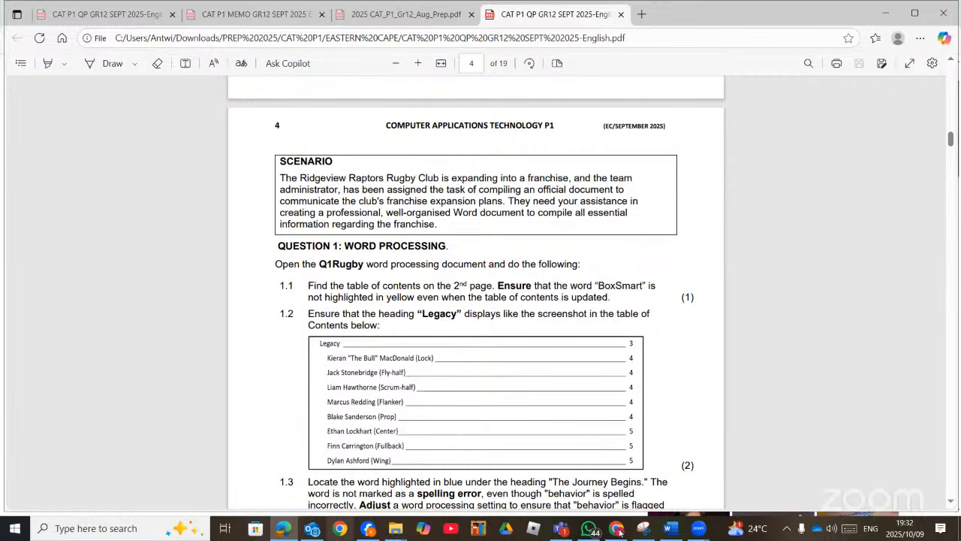
{"action": "mouse_move", "coordinate": [618, 531]}
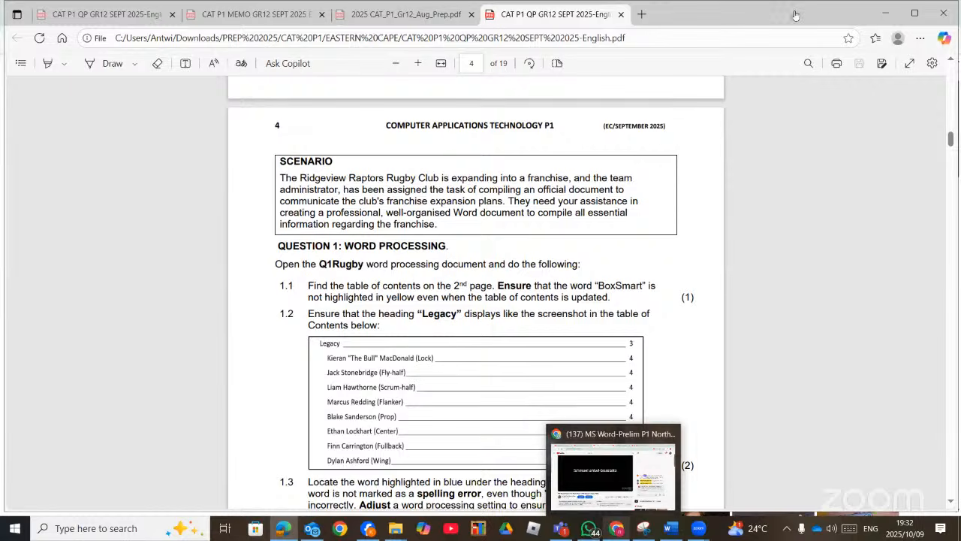
{"action": "left_click", "coordinate": [616, 527]}
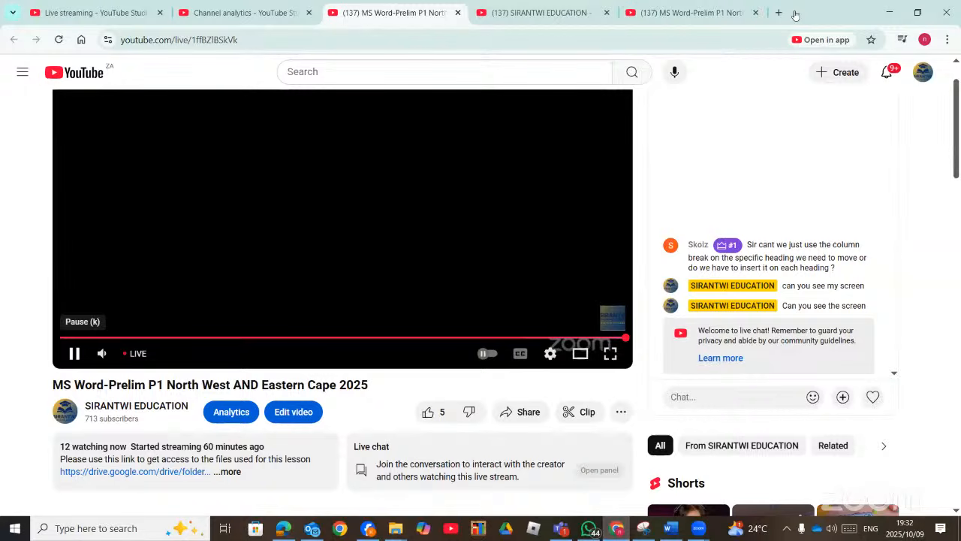
{"action": "left_click", "coordinate": [162, 243]}
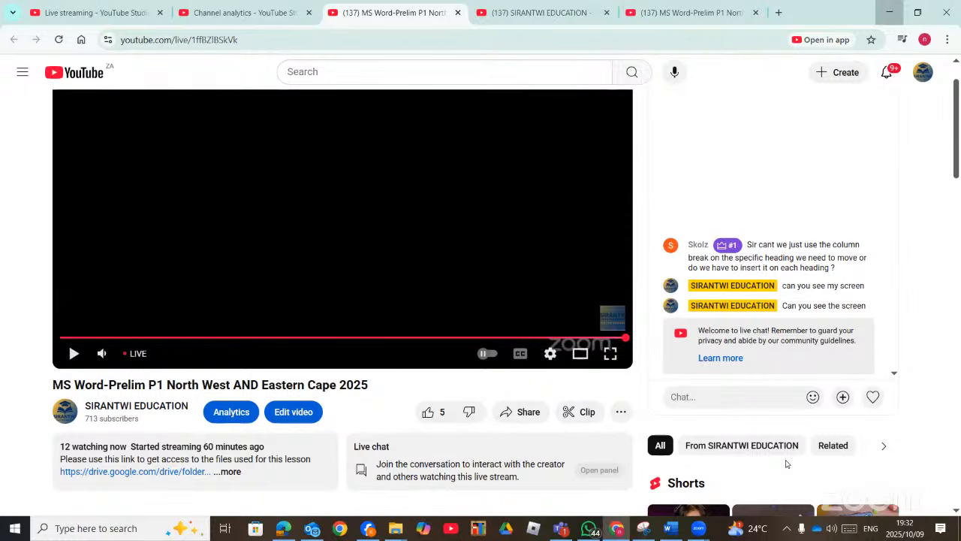
Step: Open the stream's page in YouTube Studio and check its chat with the Live chat view that shows all messages
{"action": "left_click", "coordinate": [283, 528]}
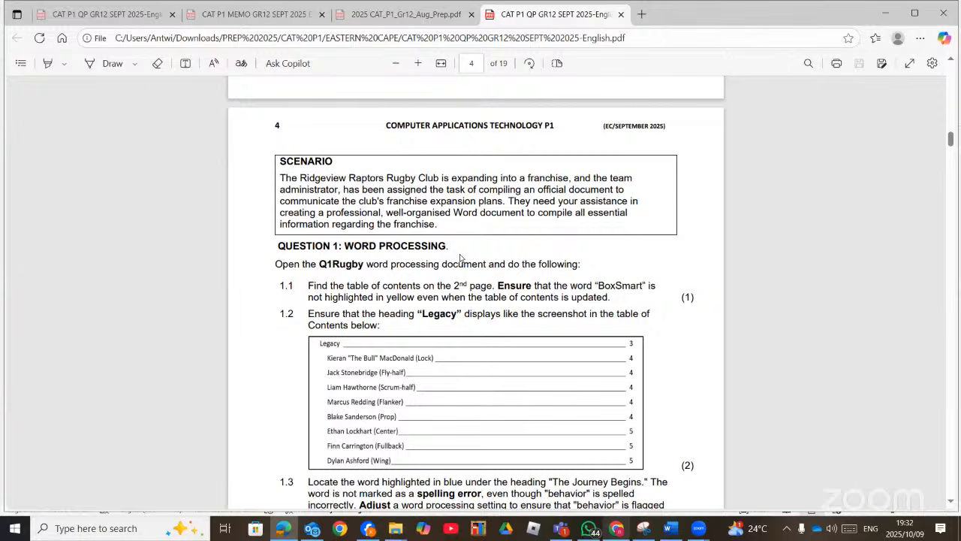
{"action": "key", "text": "alt+Tab"}
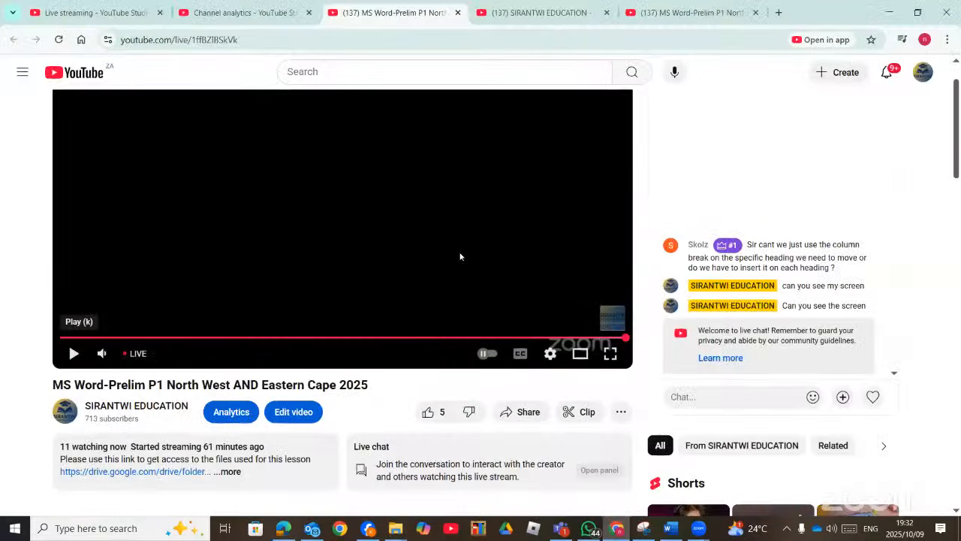
{"action": "key", "text": "ctrl+1"}
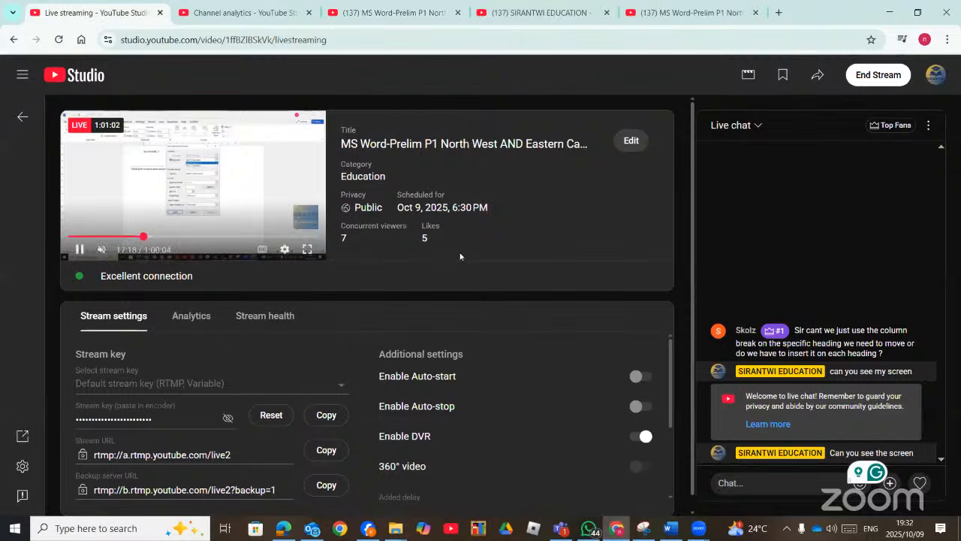
{"action": "left_click", "coordinate": [737, 125]}
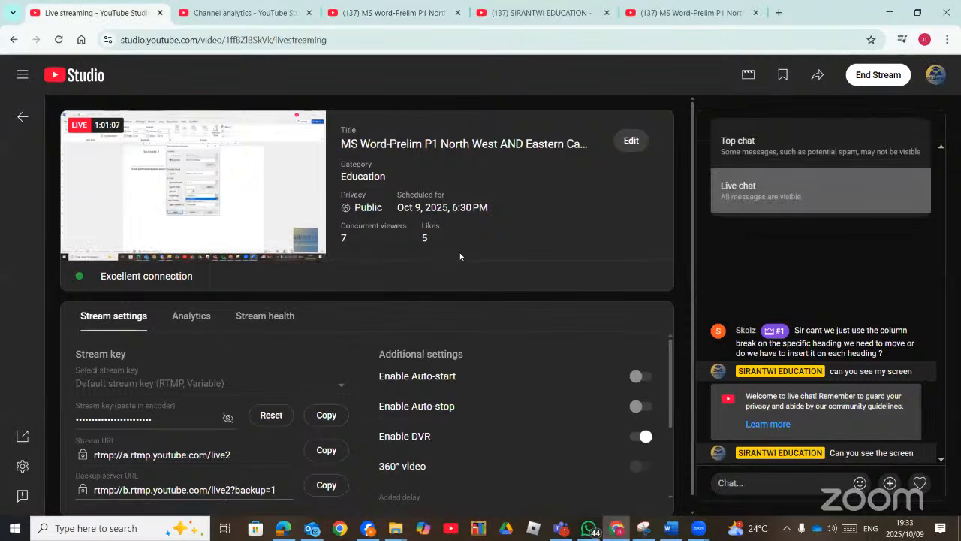
{"action": "left_click", "coordinate": [739, 190]}
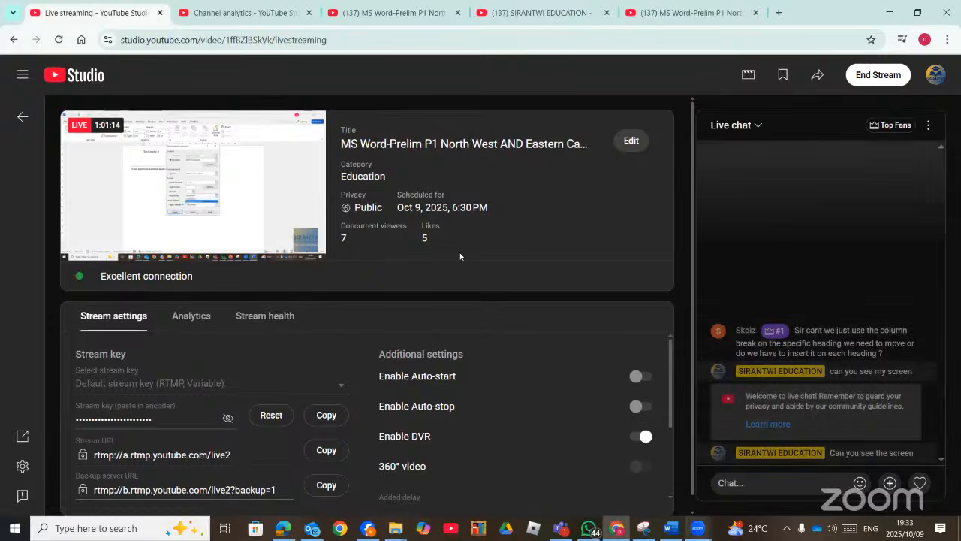
Step: Check the computer's network connection and the stream's live chat in YouTube Studio, and return to Question 1 of the Eastern Cape paper
{"action": "mouse_move", "coordinate": [698, 528]}
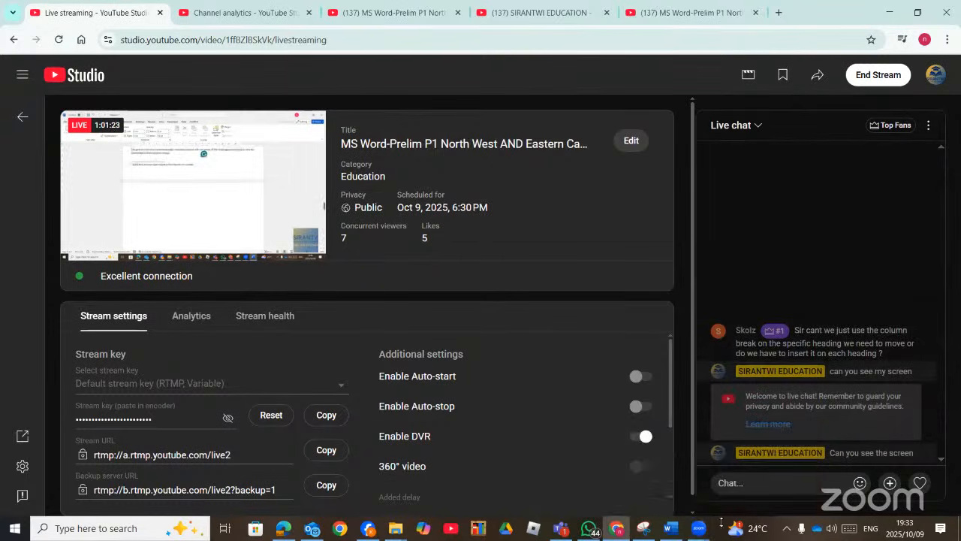
{"action": "left_click", "coordinate": [787, 527]}
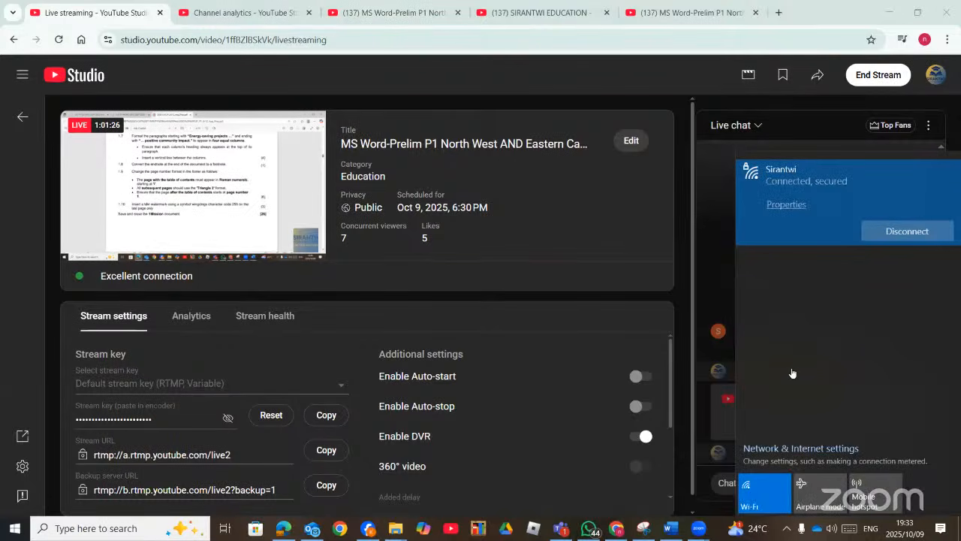
{"action": "left_click", "coordinate": [792, 361]}
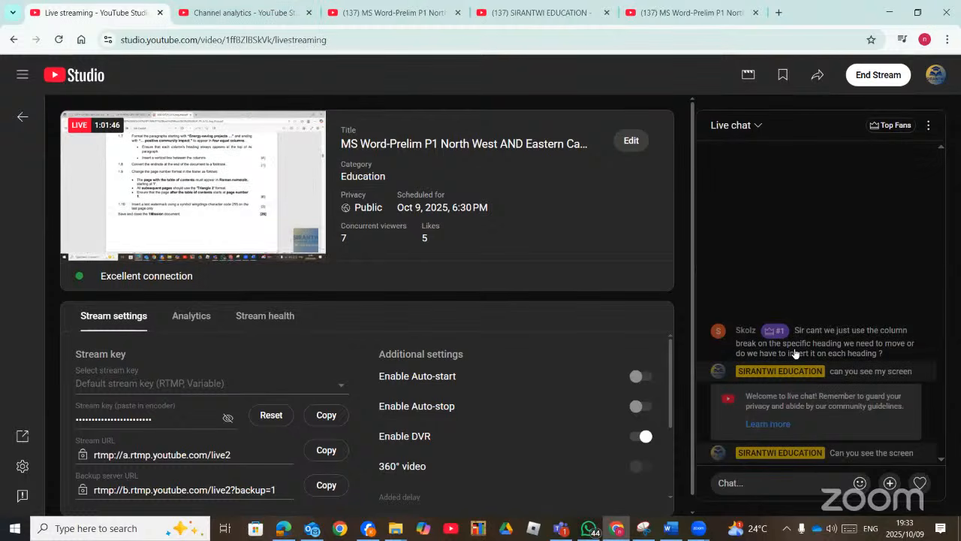
{"action": "key", "text": "alt+Tab"}
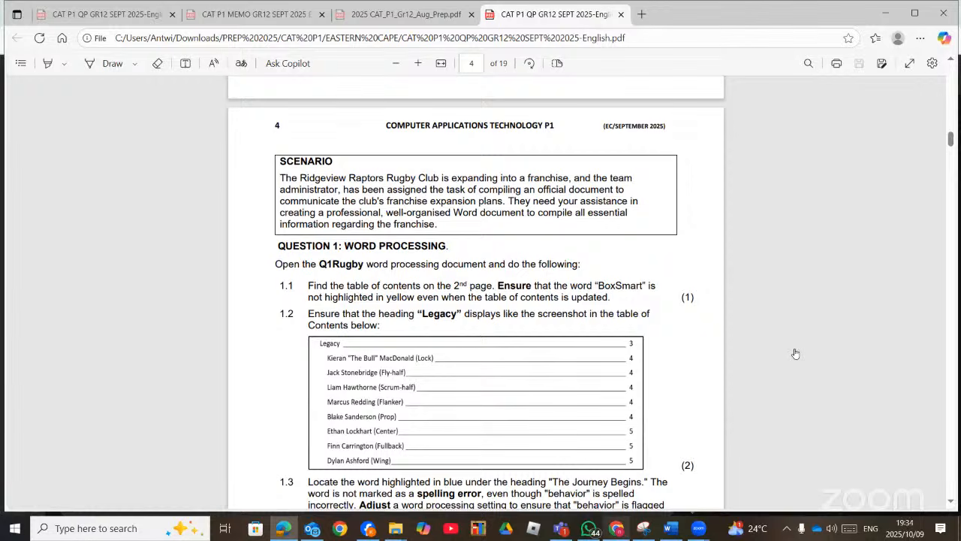
{"action": "key", "text": "alt+Tab"}
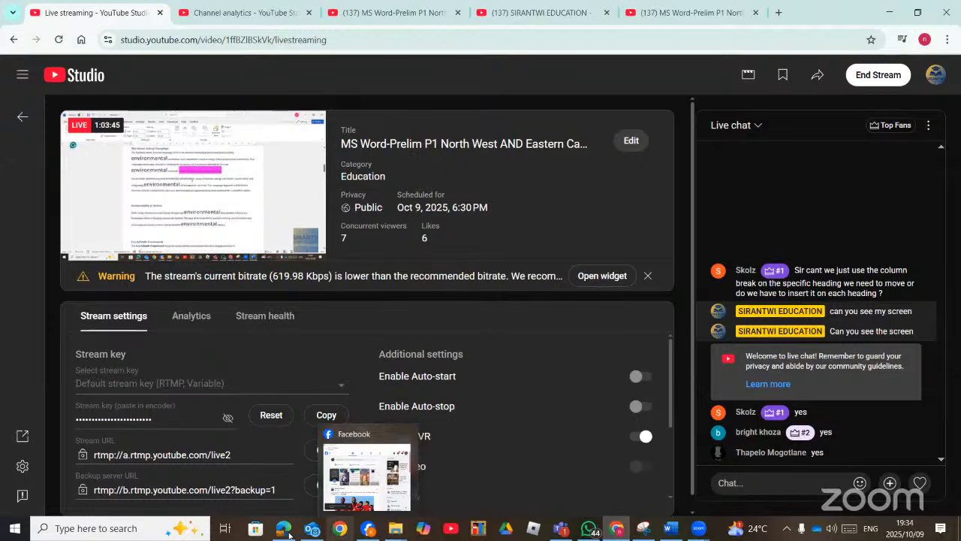
{"action": "mouse_move", "coordinate": [289, 535]}
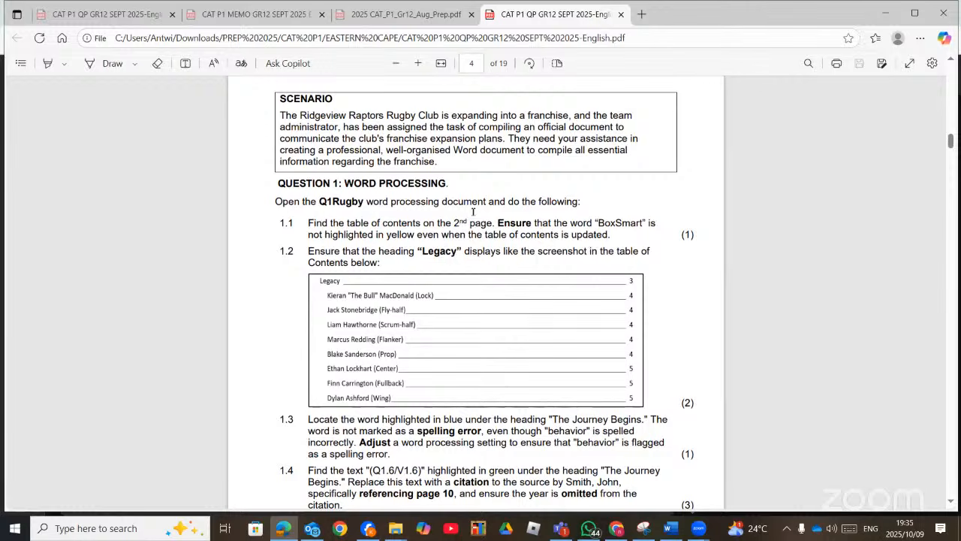
Step: Close the Q1Rugby document in Word without saving and reopen it from the Sept_2025_Data folder
{"action": "left_click", "coordinate": [671, 528]}
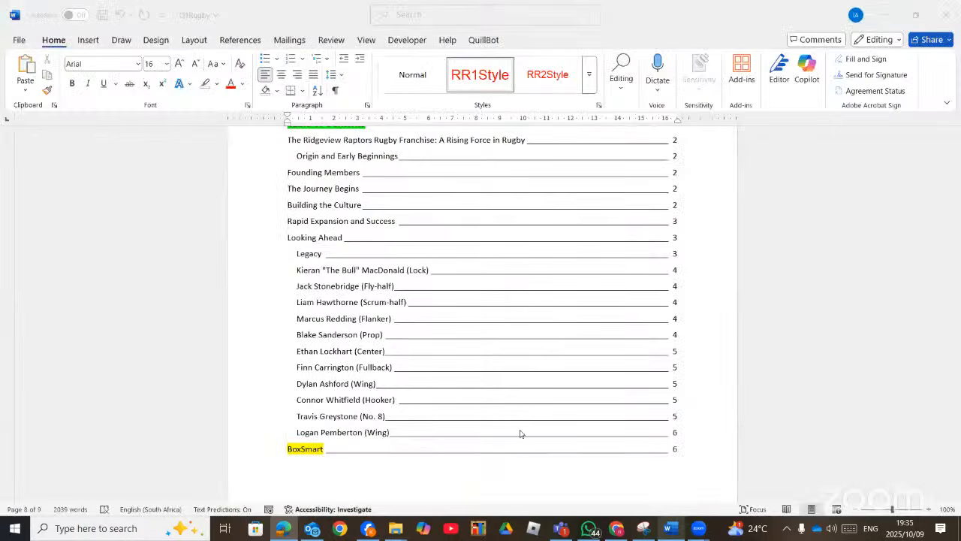
{"action": "left_click", "coordinate": [523, 434]}
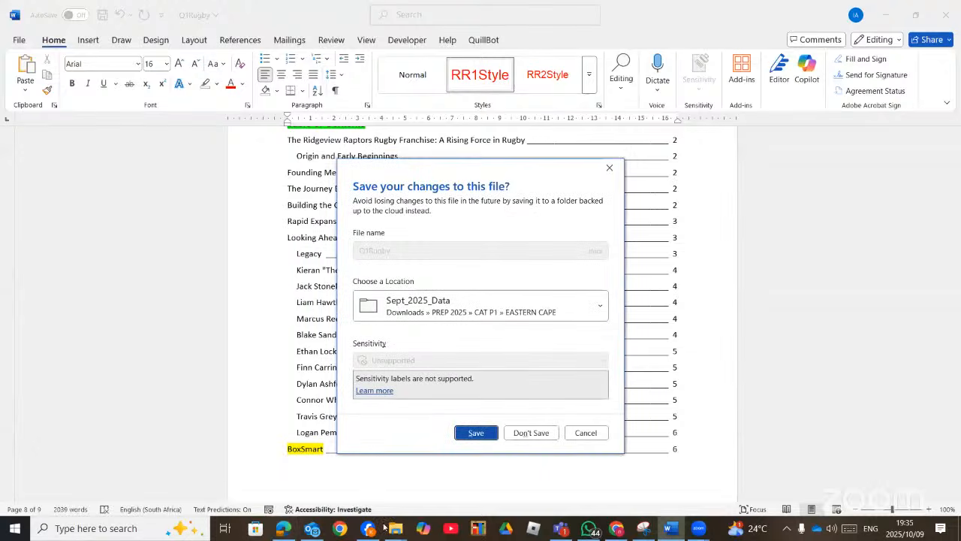
{"action": "left_click", "coordinate": [531, 433]}
{"action": "mouse_move", "coordinate": [403, 532]}
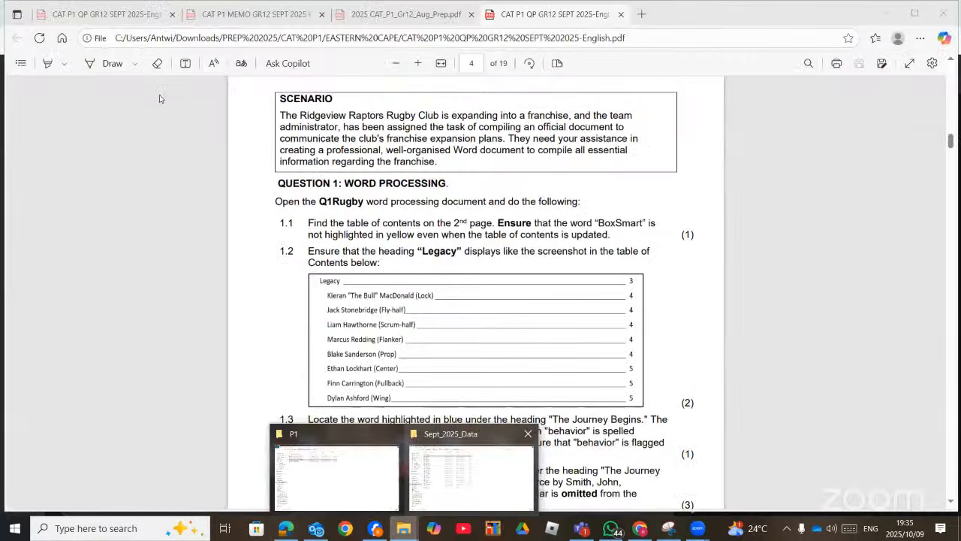
{"action": "left_click", "coordinate": [472, 476]}
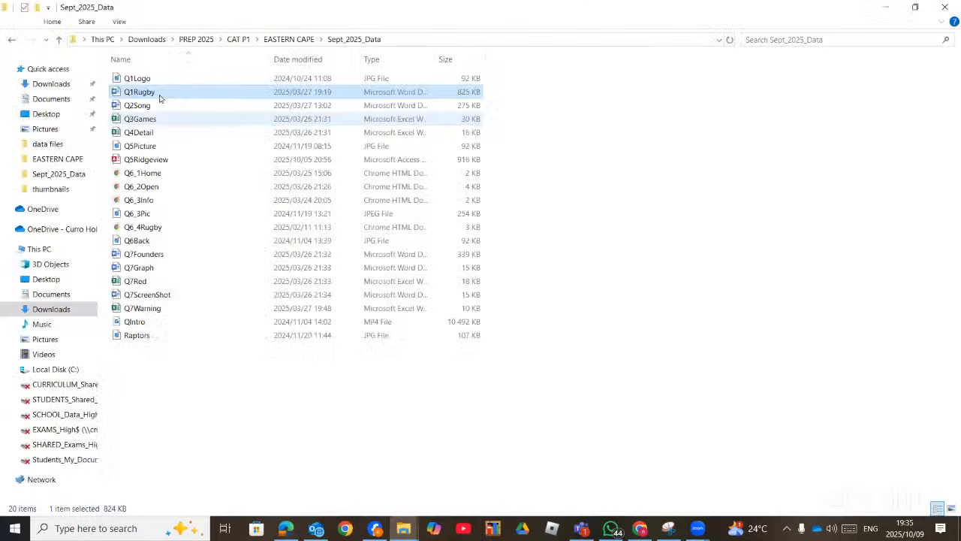
{"action": "double_click", "coordinate": [160, 97]}
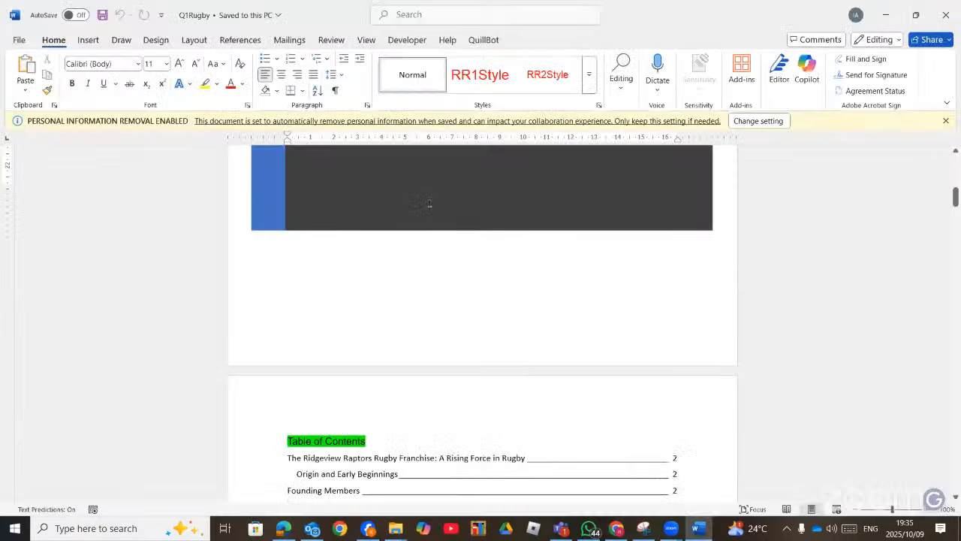
Step: Remove the yellow highlight from the BoxSmart heading in the body of the document
{"action": "scroll", "coordinate": [275, 381], "scroll_direction": "down", "scroll_amount": 10}
{"action": "scroll", "coordinate": [307, 360], "scroll_direction": "down", "scroll_amount": 1}
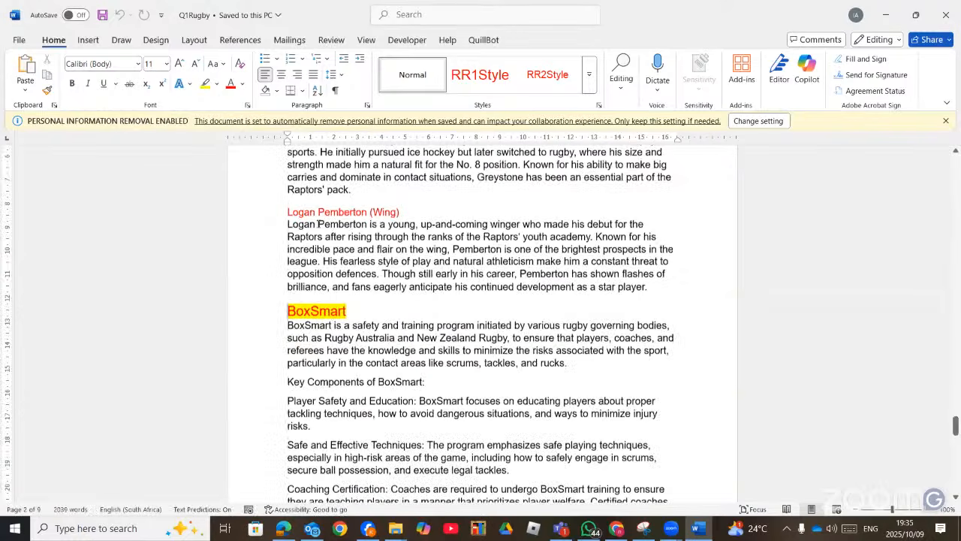
{"action": "scroll", "coordinate": [282, 223], "scroll_direction": "down", "scroll_amount": 2}
{"action": "left_click_drag", "start_coordinate": [347, 228], "coordinate": [297, 229]}
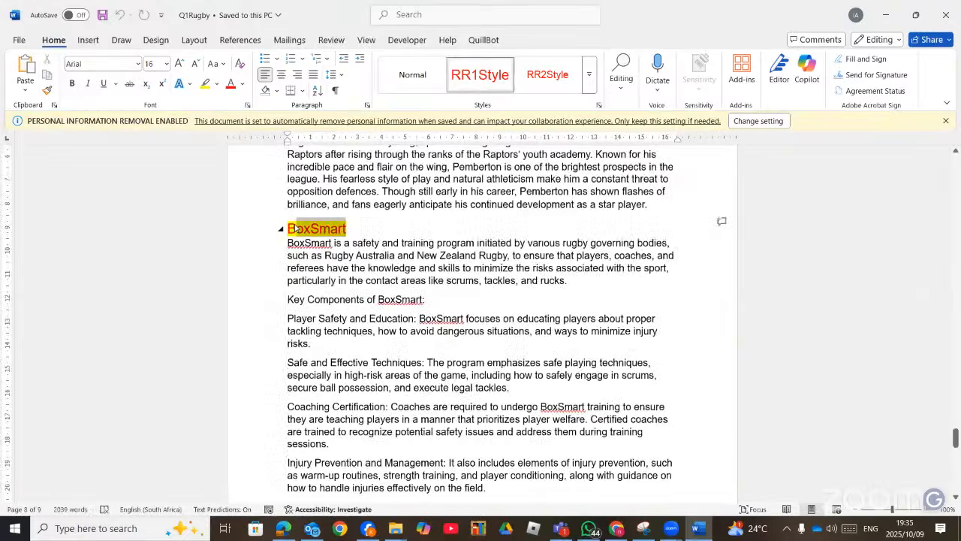
{"action": "left_click", "coordinate": [217, 84]}
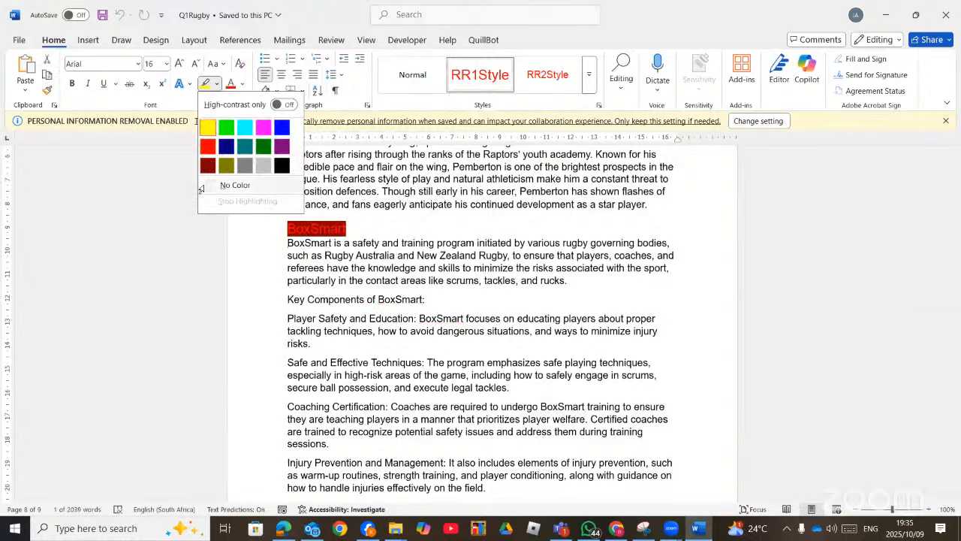
{"action": "left_click", "coordinate": [201, 189]}
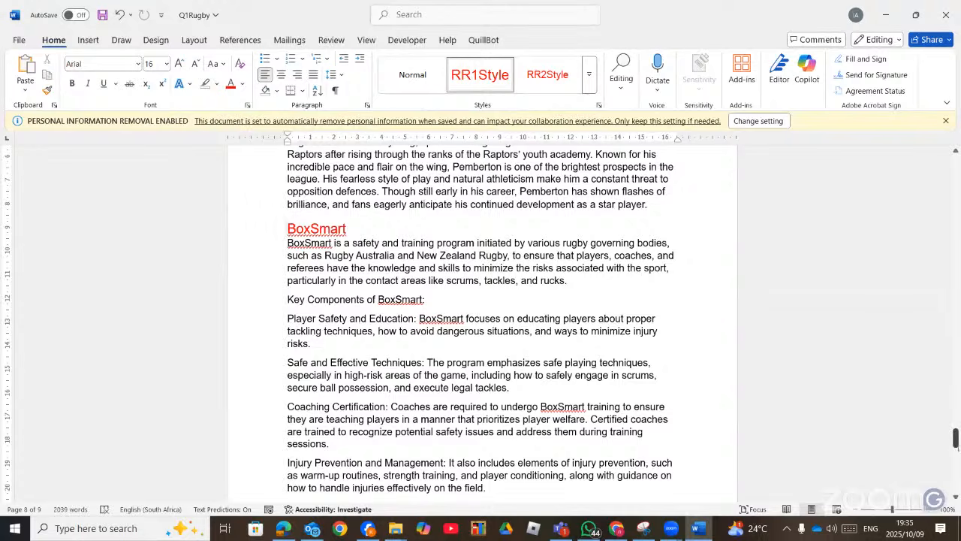
Step: Update the entire table of contents from the document's current headings
{"action": "left_click_drag", "start_coordinate": [955, 437], "coordinate": [955, 203]}
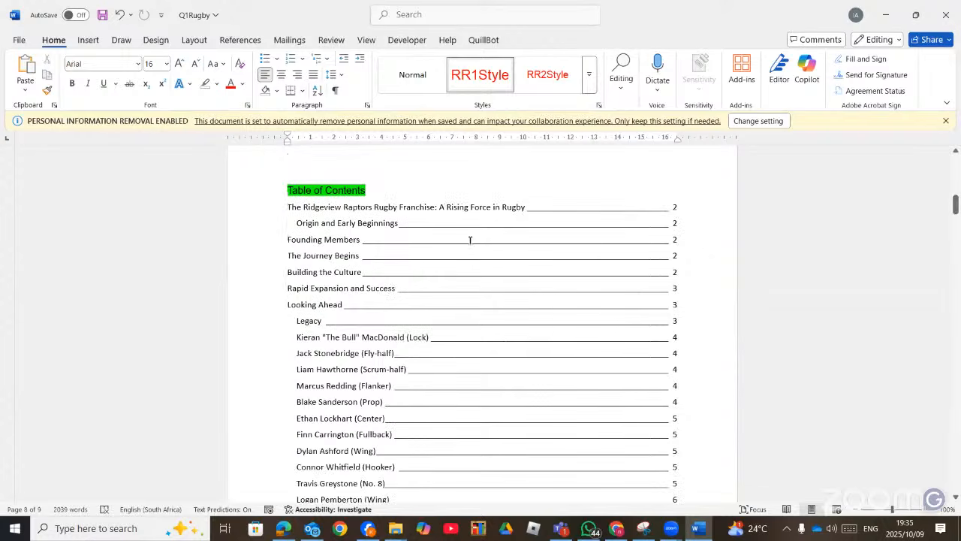
{"action": "right_click", "coordinate": [428, 279]}
{"action": "left_click", "coordinate": [494, 387]}
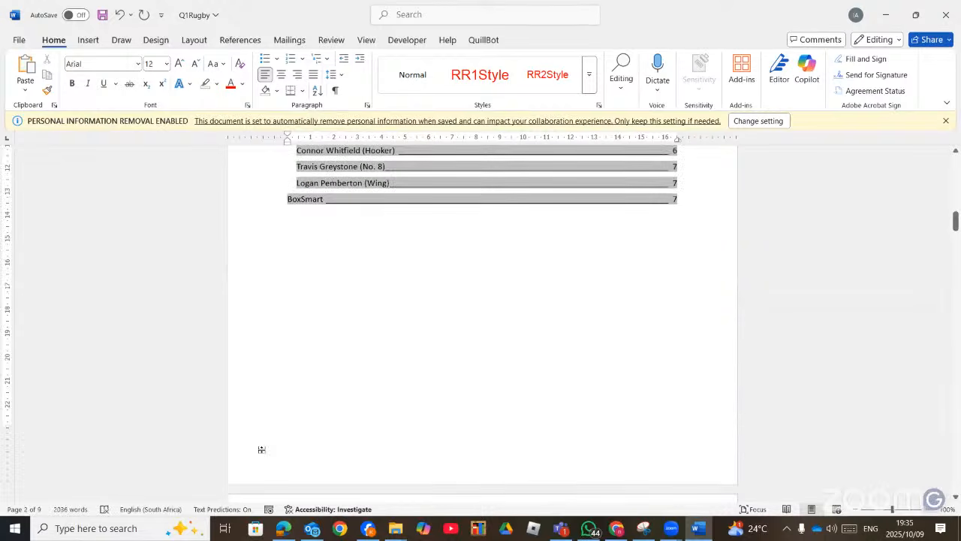
Step: Enlarge the Eastern Cape question paper and read Question 1.2 about how the Legacy heading must display in the table of contents
{"action": "left_click", "coordinate": [283, 529]}
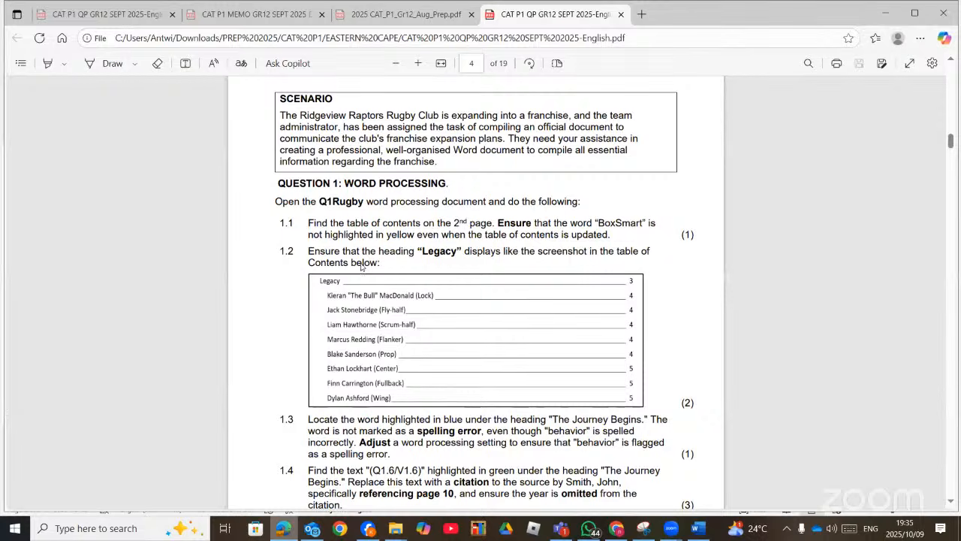
{"action": "left_click", "coordinate": [418, 63]}
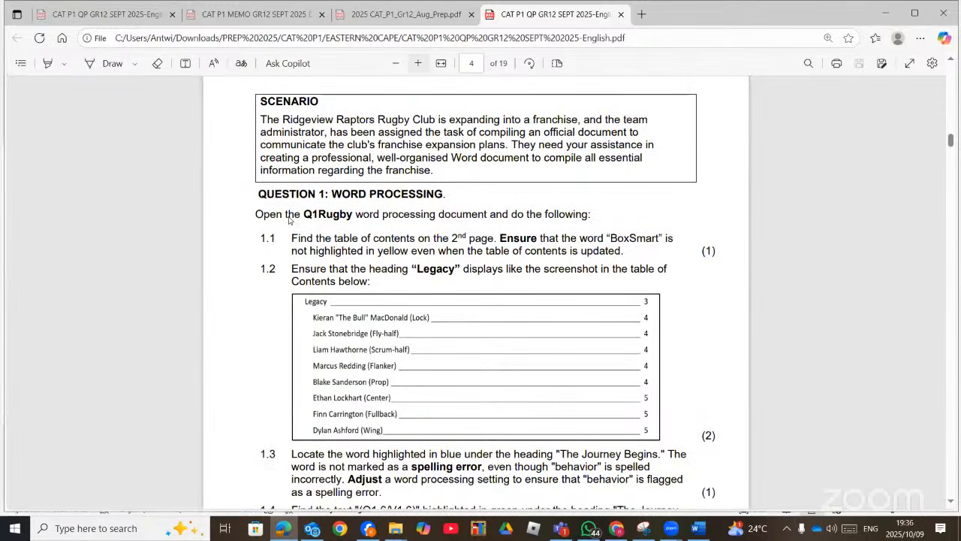
{"action": "scroll", "coordinate": [289, 220], "scroll_direction": "down", "scroll_amount": 2}
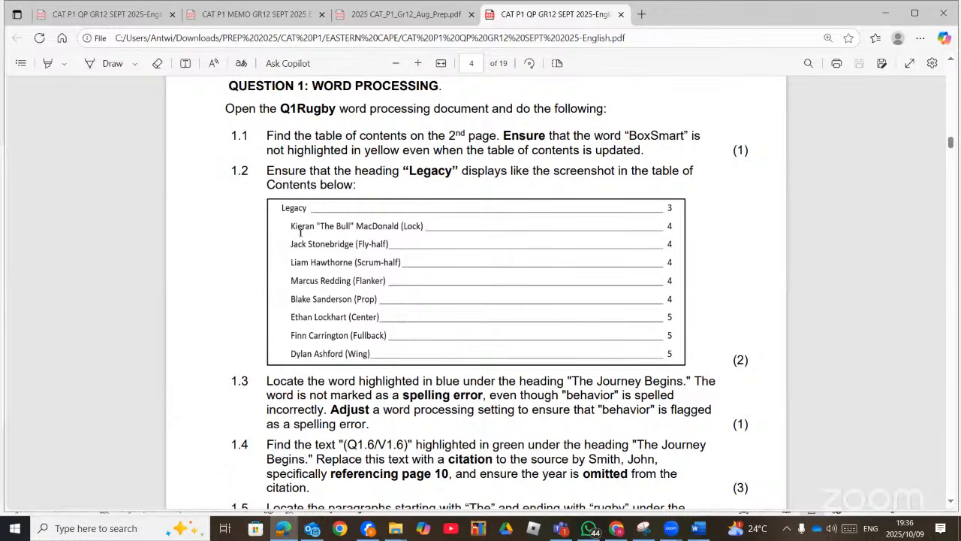
Step: In Q1Rugby, examine the level of the Legacy entry in the table of contents and follow the Looking Ahead entry to its heading
{"action": "key", "text": "alt+Tab"}
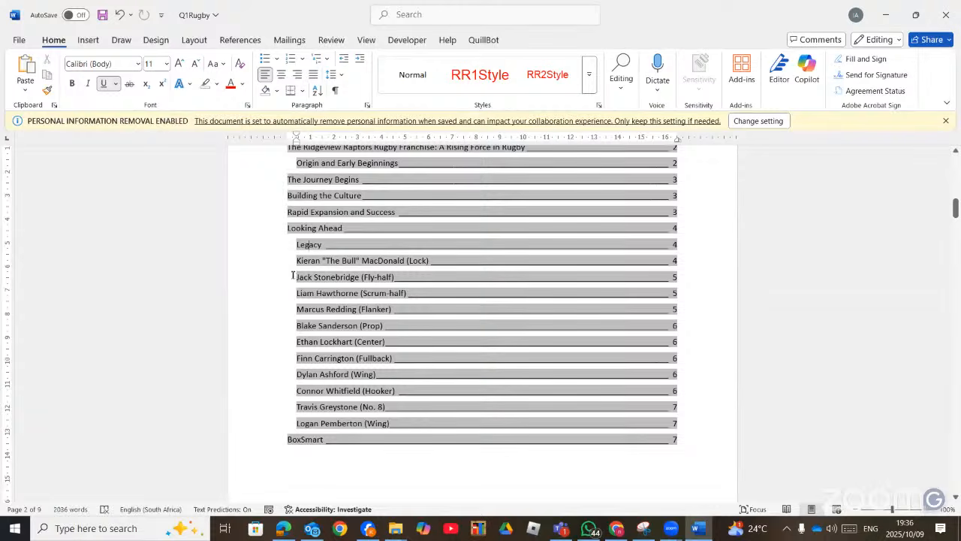
{"action": "scroll", "coordinate": [343, 268], "scroll_direction": "up", "scroll_amount": 1}
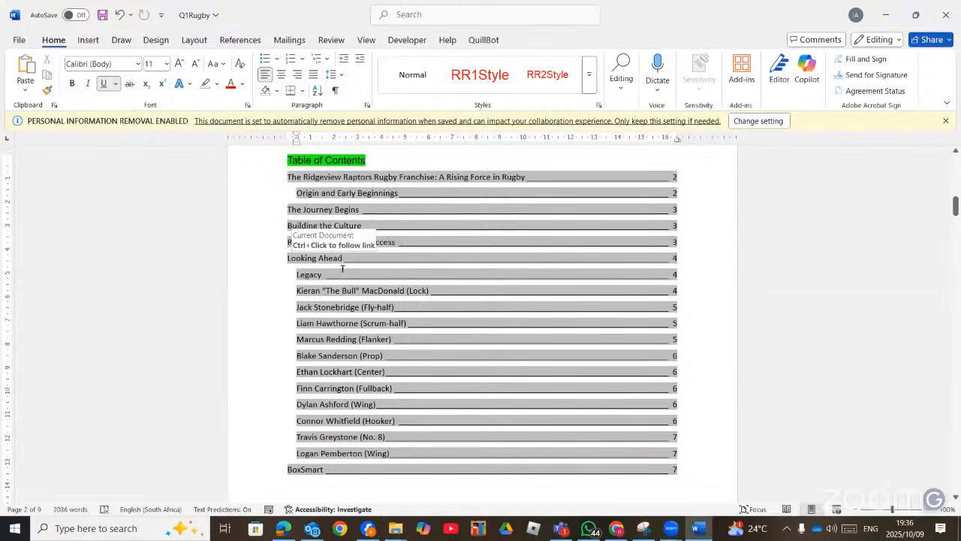
{"action": "left_click", "coordinate": [308, 276]}
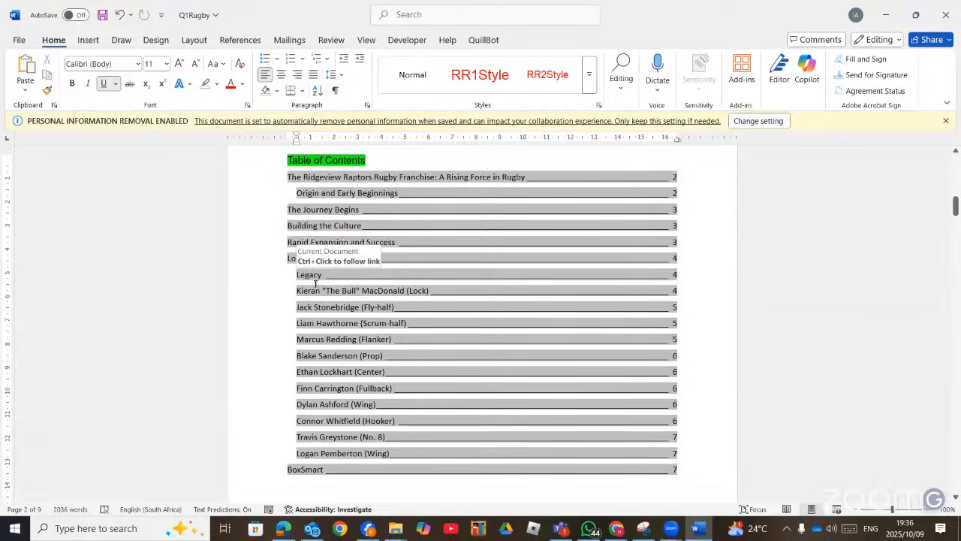
{"action": "scroll", "coordinate": [316, 282], "scroll_direction": "down", "scroll_amount": 6}
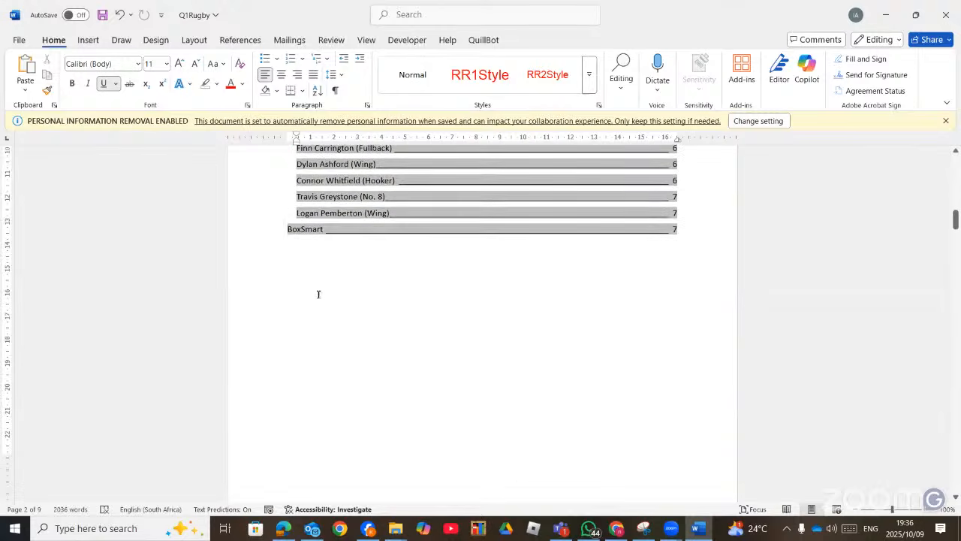
{"action": "scroll", "coordinate": [317, 285], "scroll_direction": "down", "scroll_amount": 20}
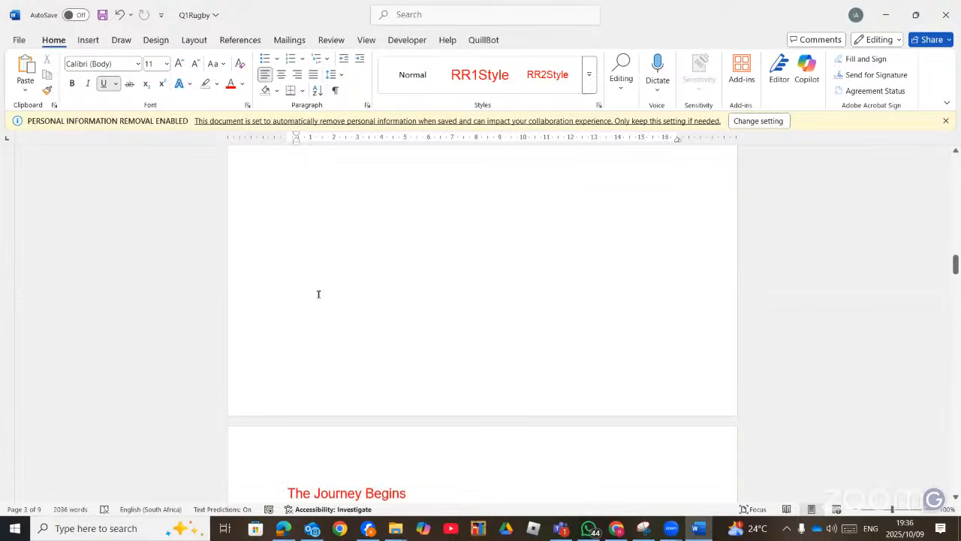
{"action": "scroll", "coordinate": [318, 295], "scroll_direction": "down", "scroll_amount": 5}
{"action": "scroll", "coordinate": [323, 292], "scroll_direction": "up", "scroll_amount": 6}
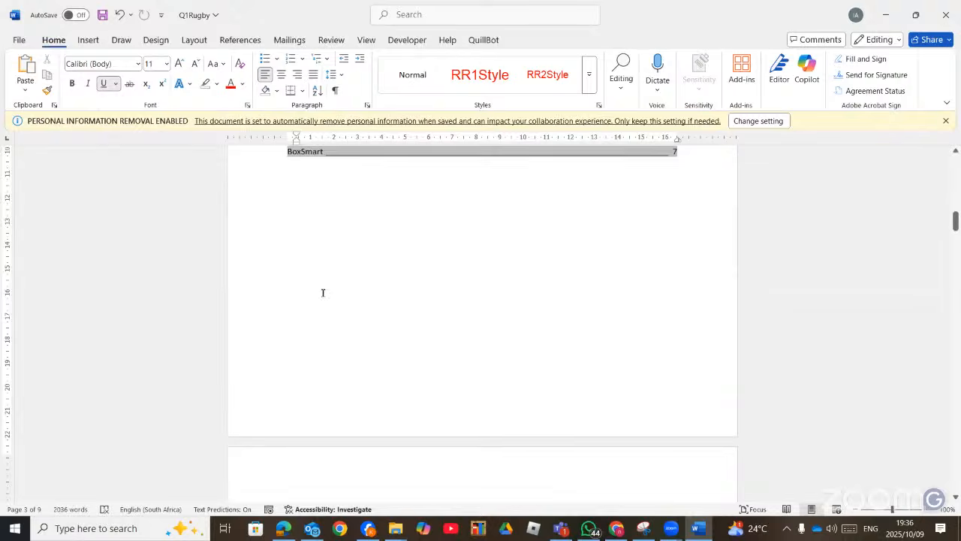
{"action": "scroll", "coordinate": [323, 292], "scroll_direction": "up", "scroll_amount": 8}
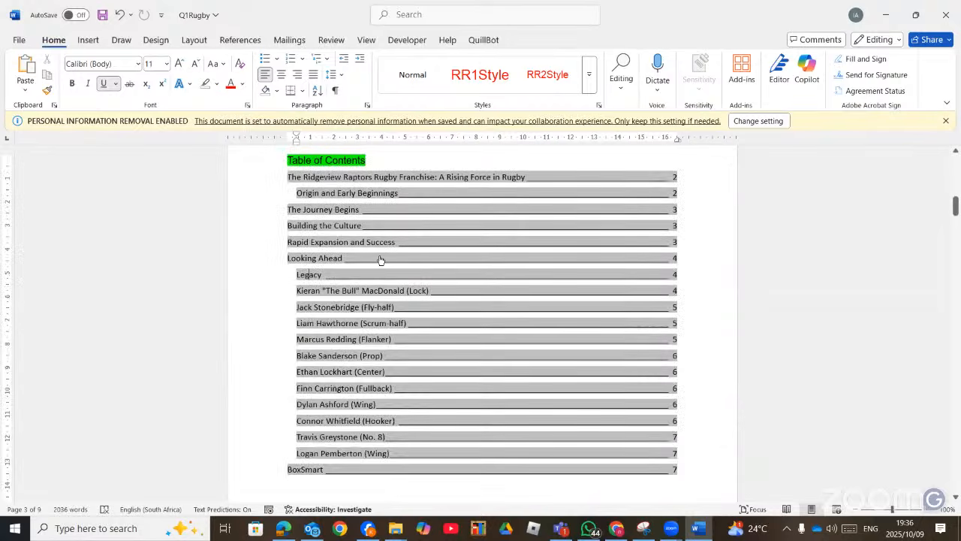
{"action": "left_click", "coordinate": [319, 232], "text": "ctrl"}
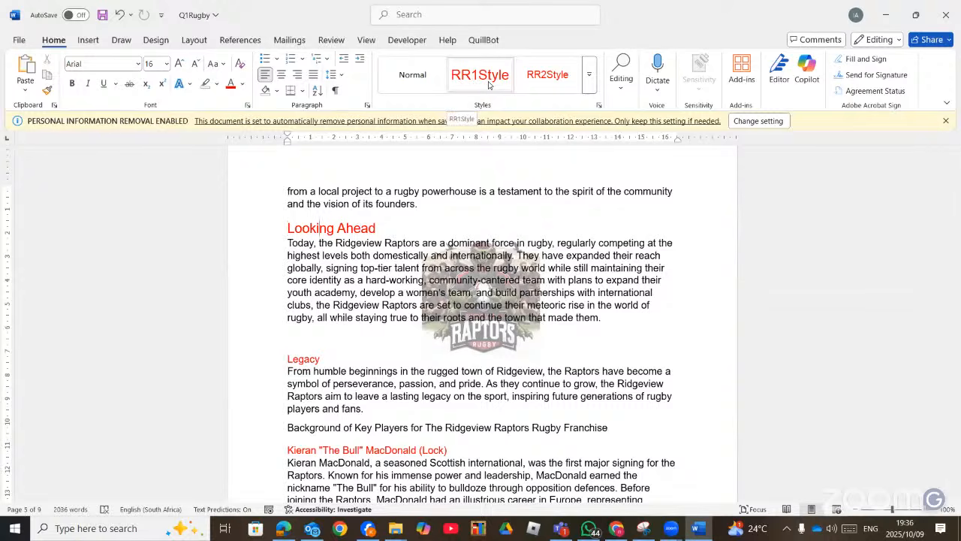
Step: Copy the RR1Style formatting of the Looking Ahead heading onto the Legacy heading with Format Painter
{"action": "triple_click", "coordinate": [356, 224]}
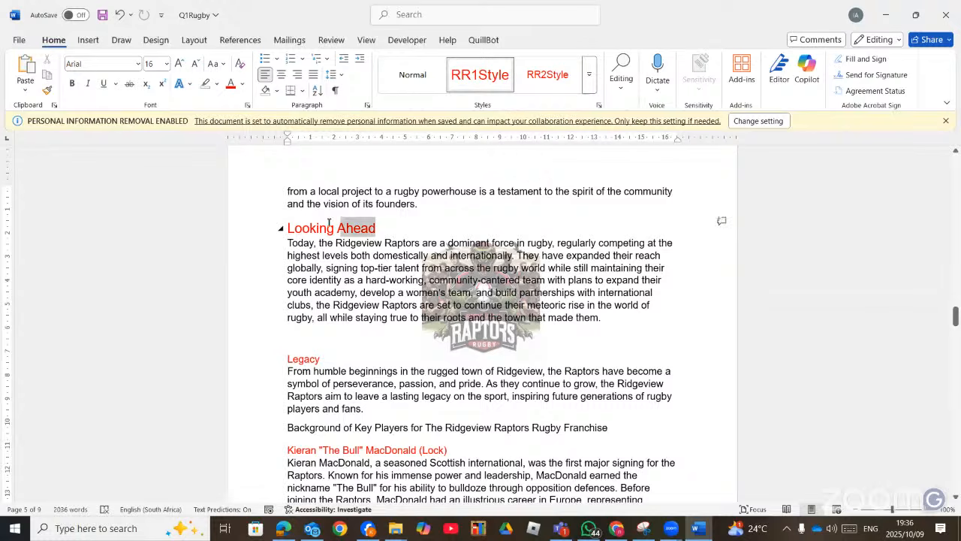
{"action": "left_click", "coordinate": [46, 91]}
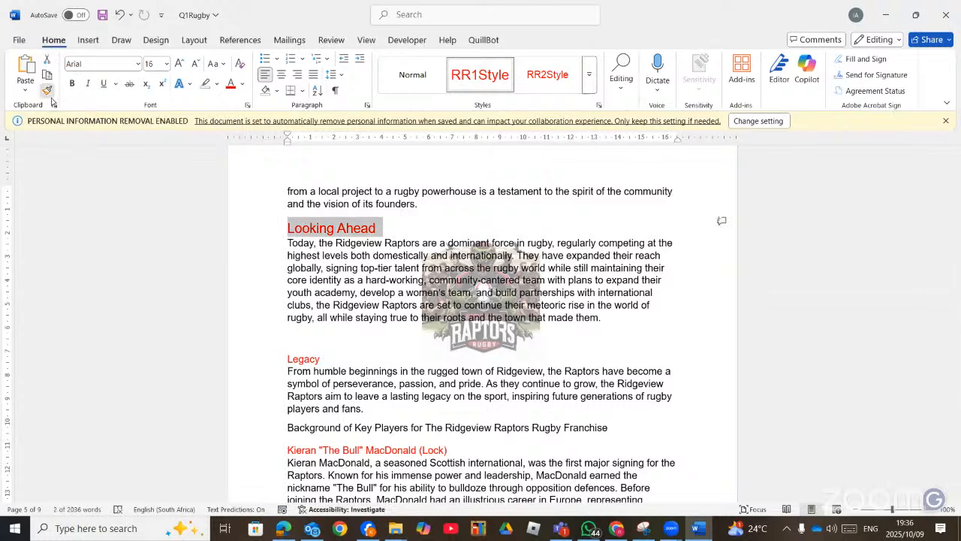
{"action": "mouse_move", "coordinate": [323, 359]}
{"action": "left_mouse_down"}
{"action": "mouse_move", "coordinate": [277, 359]}
{"action": "mouse_move", "coordinate": [302, 368]}
{"action": "left_mouse_up"}
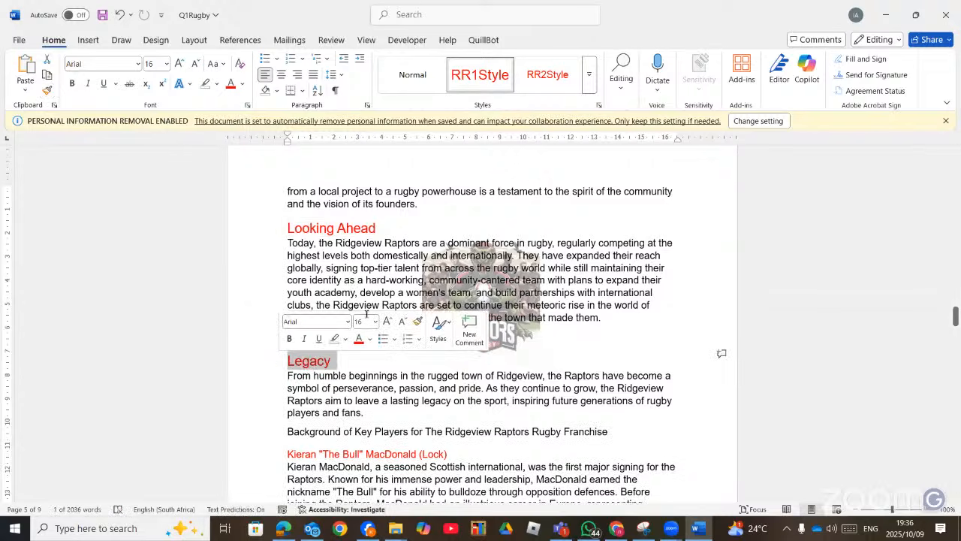
{"action": "left_click", "coordinate": [348, 400]}
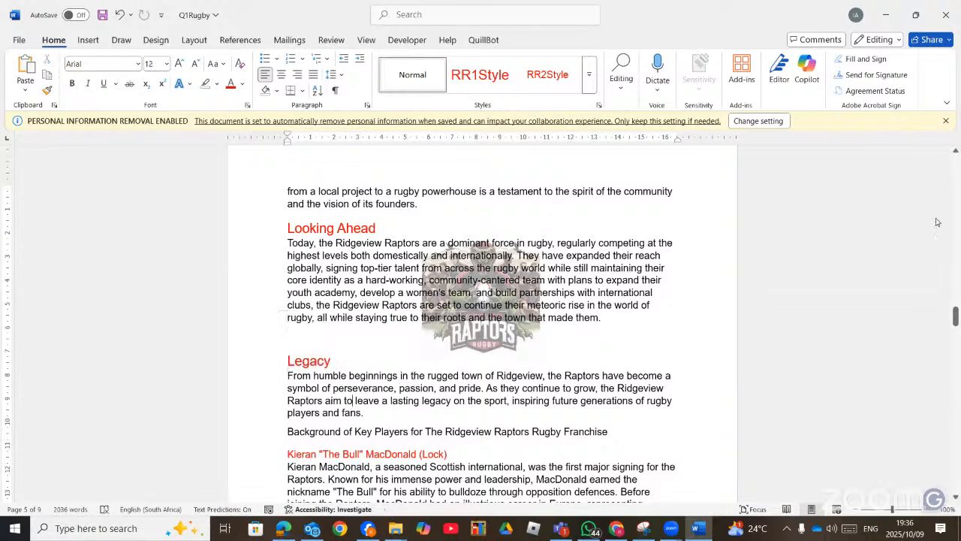
Step: Update the entire table of contents in Q1Rugby and check the level of its Legacy entry
{"action": "left_click_drag", "start_coordinate": [954, 315], "coordinate": [957, 186]}
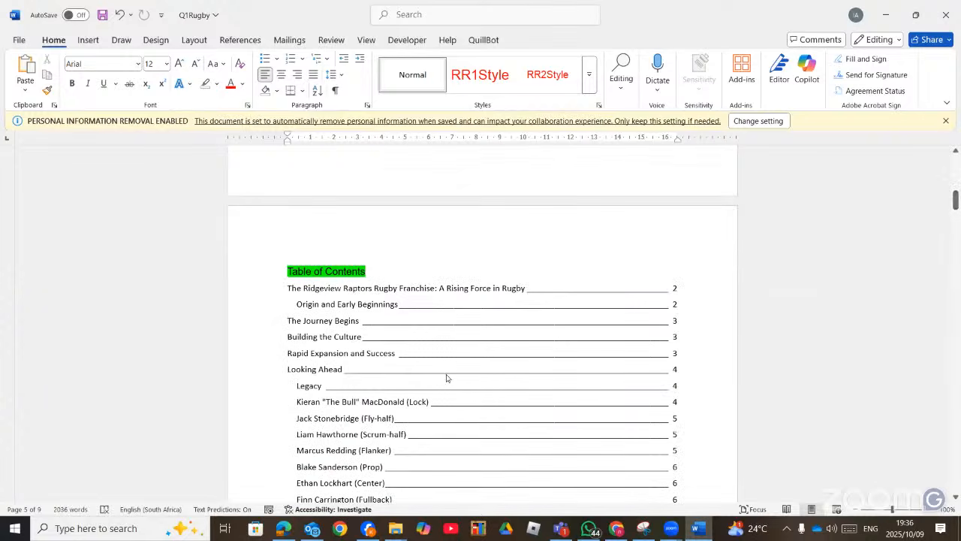
{"action": "right_click", "coordinate": [480, 324]}
{"action": "left_click", "coordinate": [492, 292]}
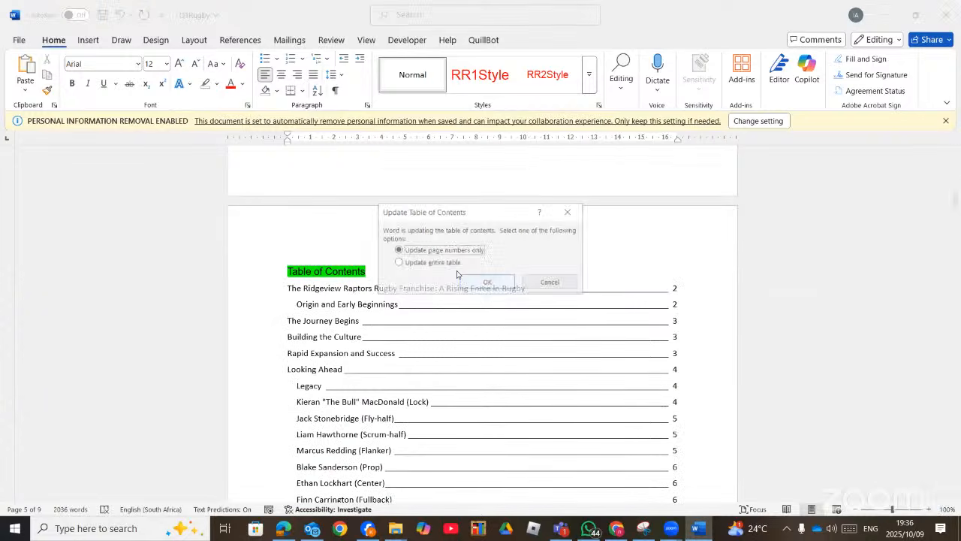
{"action": "key", "text": "Down"}
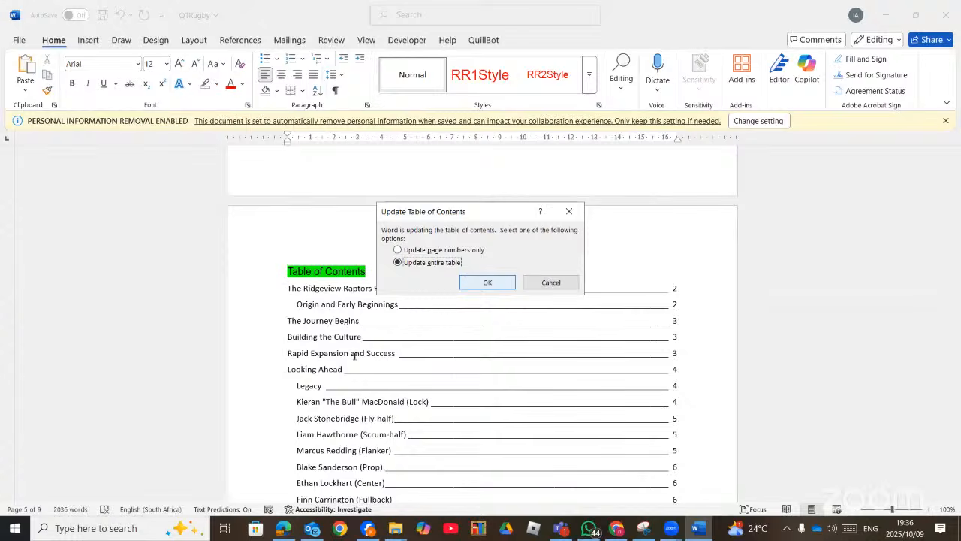
{"action": "left_click", "coordinate": [484, 282]}
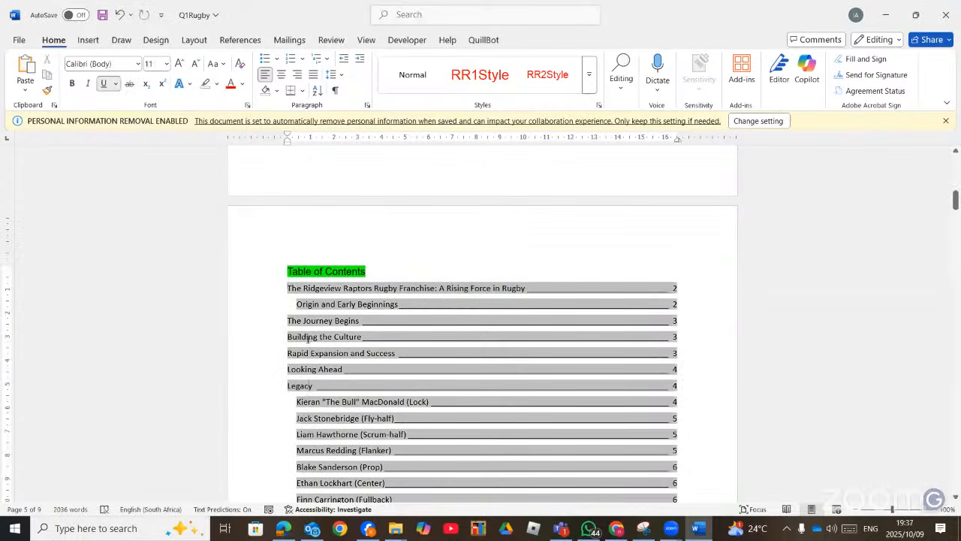
{"action": "scroll", "coordinate": [315, 319], "scroll_direction": "down", "scroll_amount": 2}
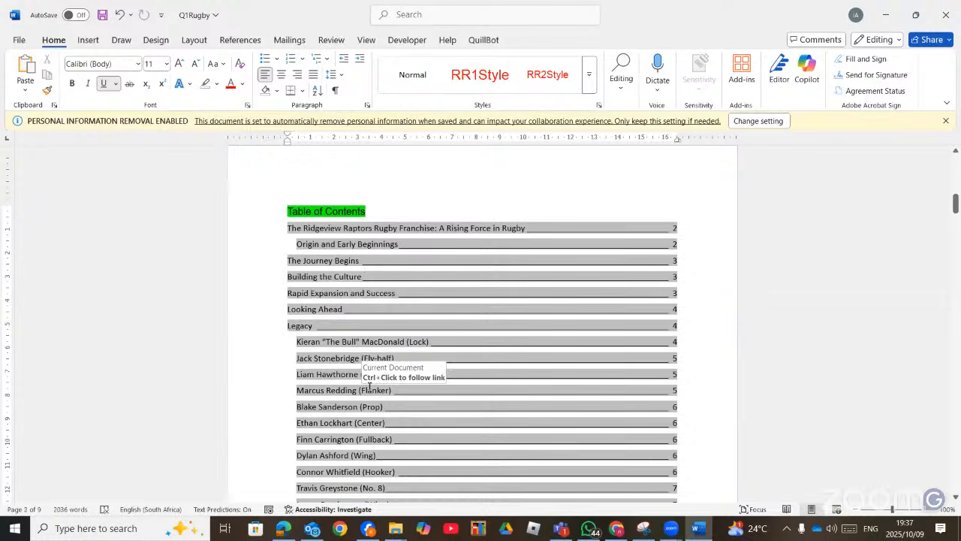
{"action": "scroll", "coordinate": [368, 386], "scroll_direction": "down", "scroll_amount": 2}
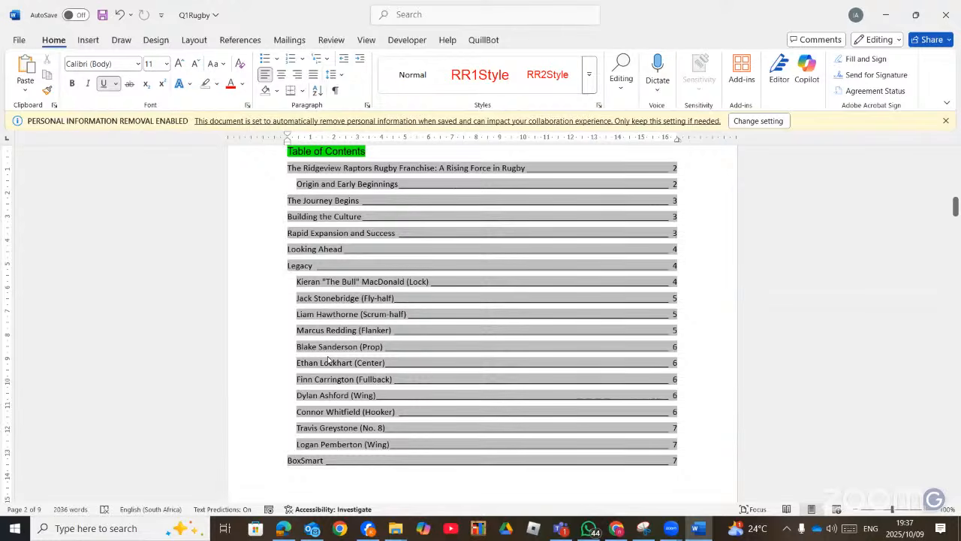
Step: Following Question 1.3, set the proofing language of the blue-highlighted word "behavior" under The Journey Begins to English (South Africa)
{"action": "key", "text": "alt+Tab"}
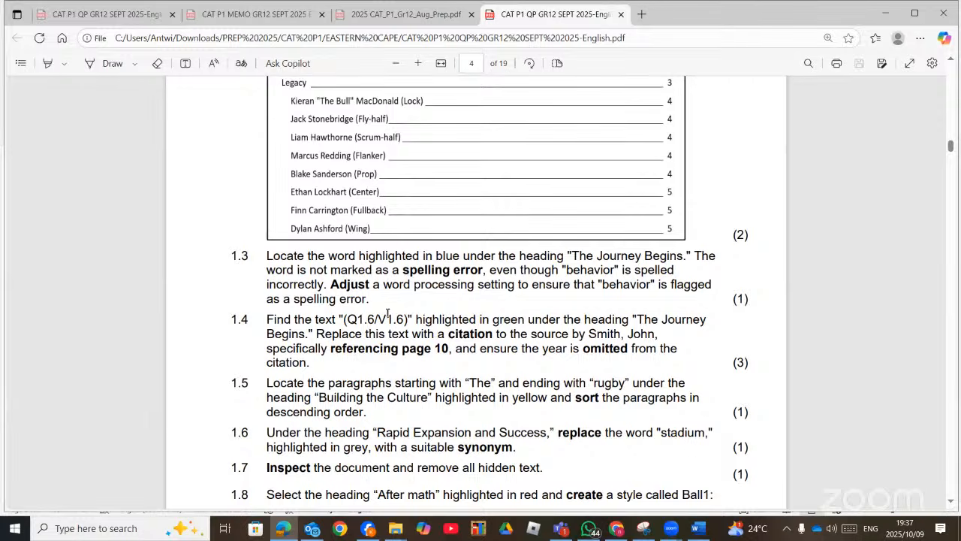
{"action": "key", "text": "alt+Tab"}
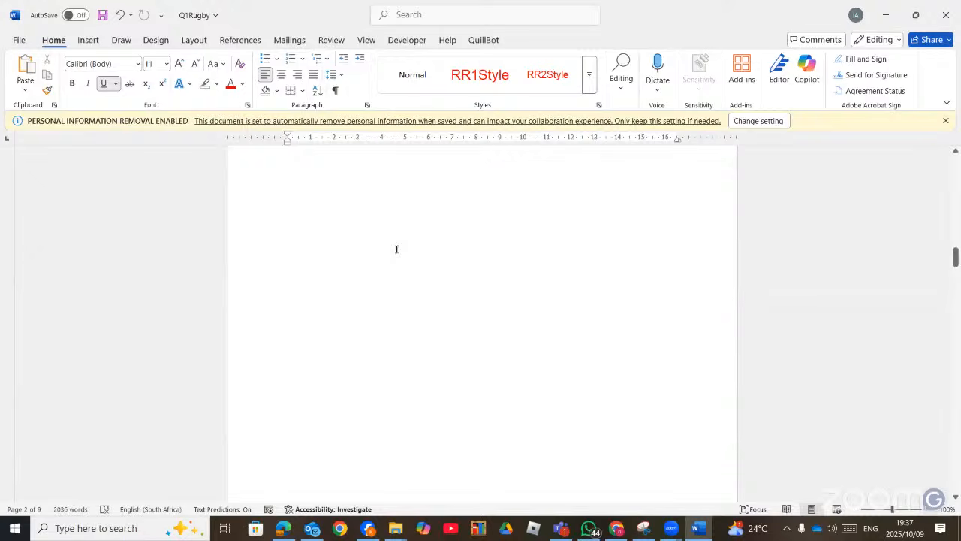
{"action": "scroll", "coordinate": [393, 230], "scroll_direction": "down", "scroll_amount": 10}
{"action": "scroll", "coordinate": [486, 228], "scroll_direction": "down", "scroll_amount": 1}
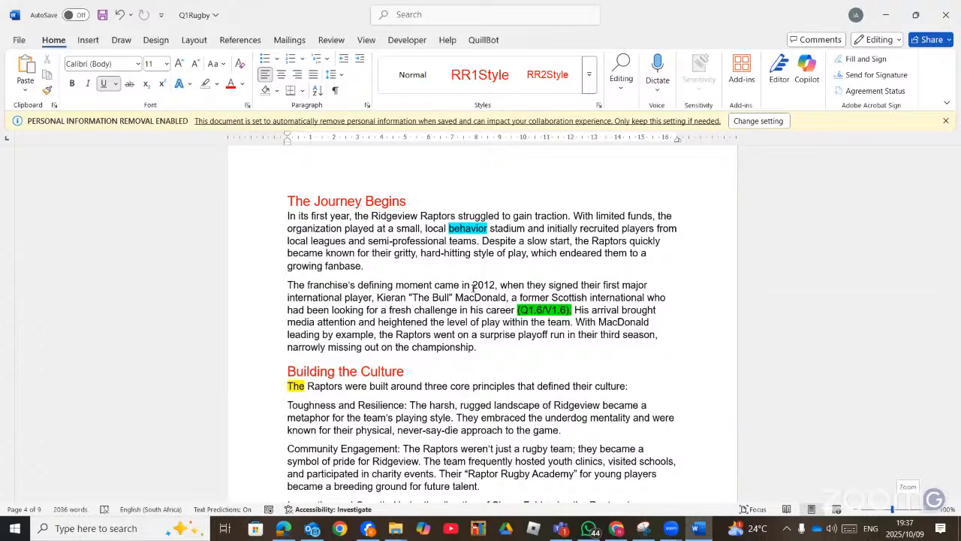
{"action": "scroll", "coordinate": [472, 283], "scroll_direction": "up", "scroll_amount": 4, "text": "ctrl"}
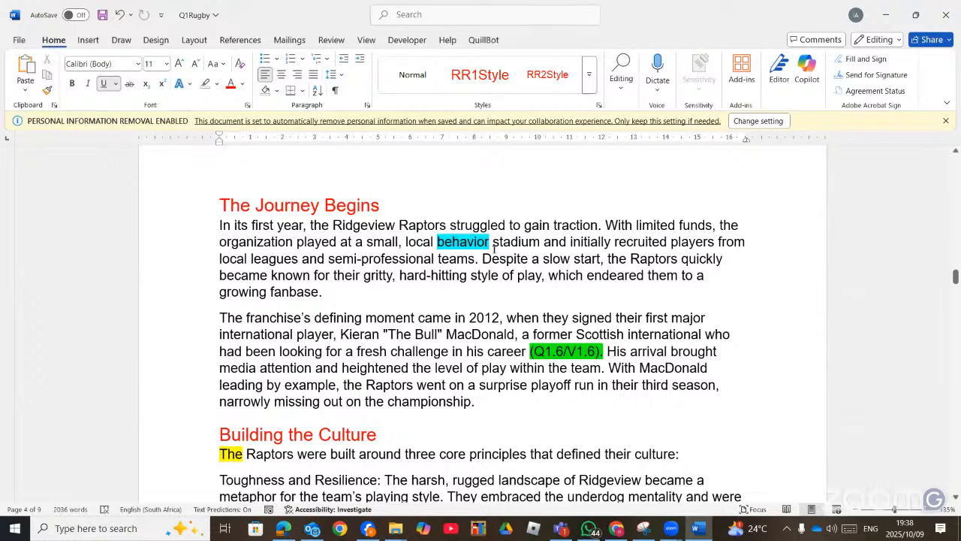
{"action": "left_click_drag", "start_coordinate": [490, 242], "coordinate": [439, 241]}
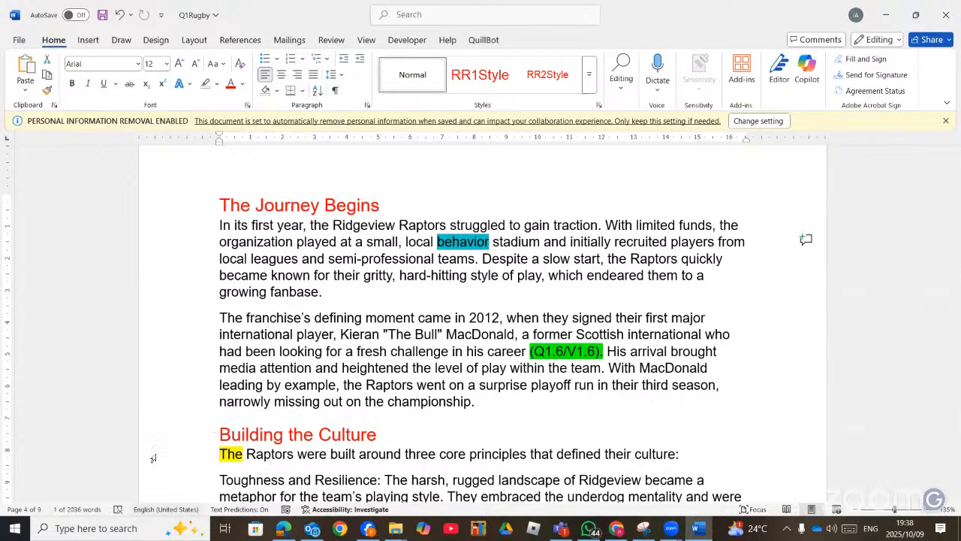
{"action": "left_click", "coordinate": [165, 509]}
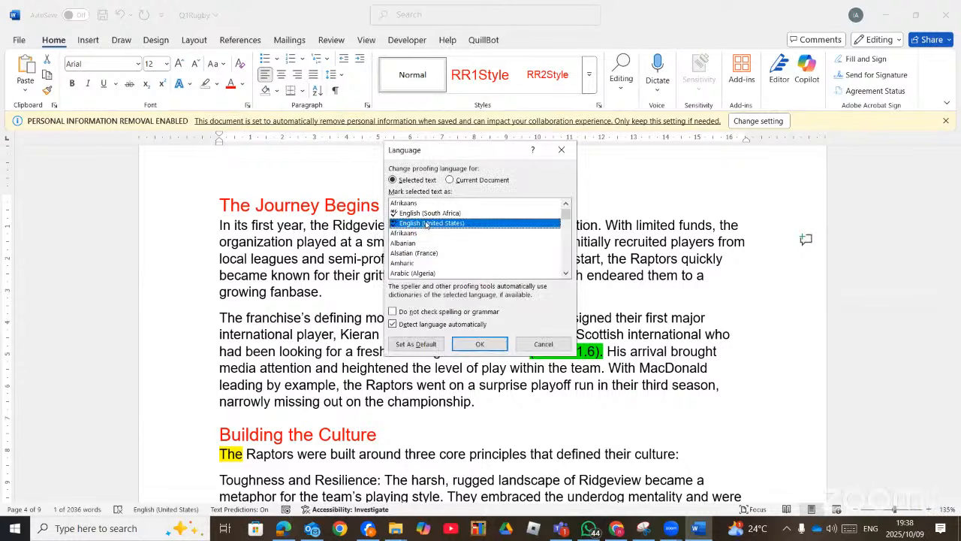
{"action": "left_click", "coordinate": [420, 216]}
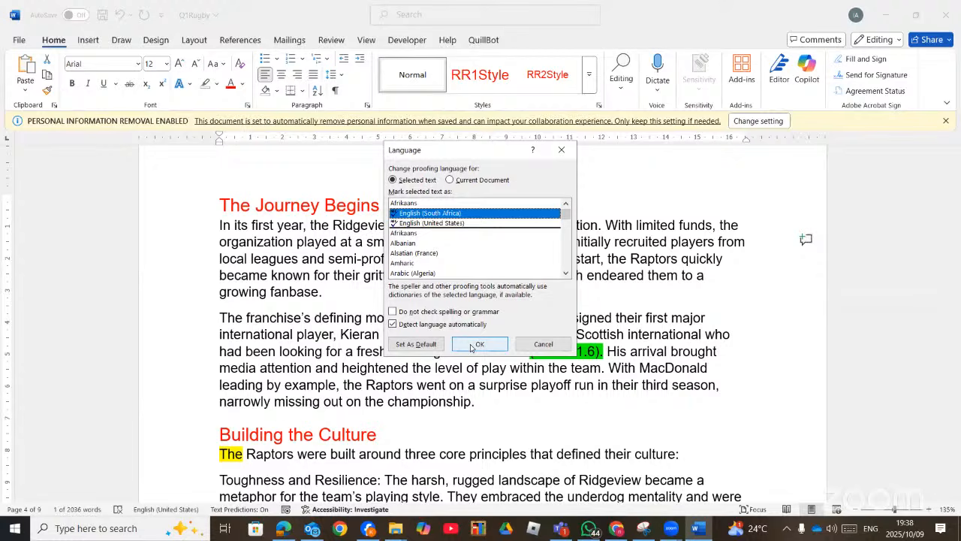
{"action": "left_click", "coordinate": [471, 345]}
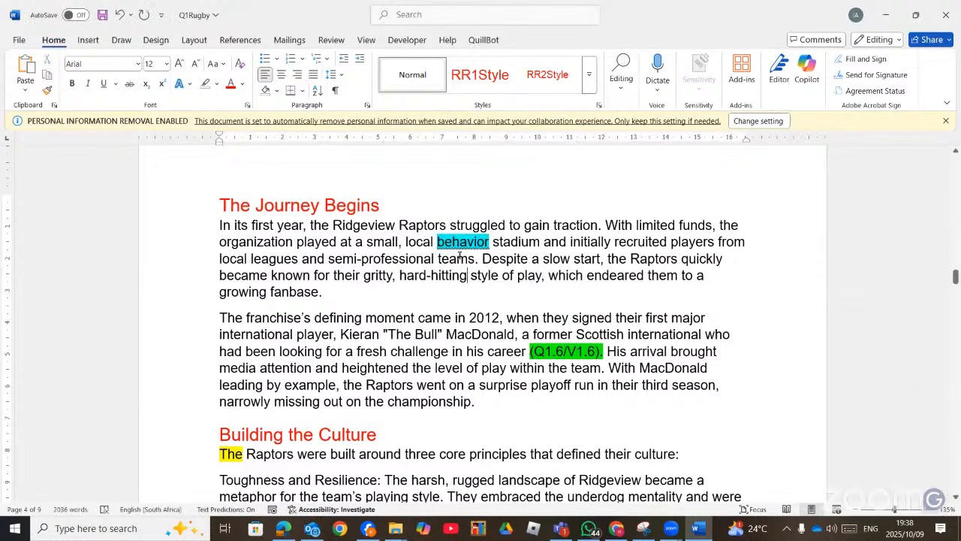
Step: Find the proofing language settings through a command search for "lang" and view them
{"action": "left_click", "coordinate": [411, 16]}
{"action": "type", "text": "lang"}
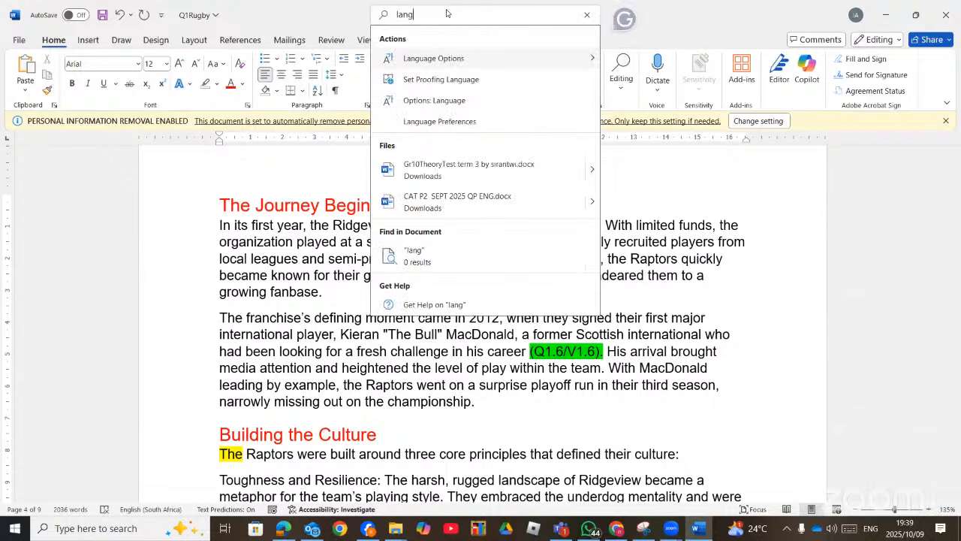
{"action": "left_click", "coordinate": [453, 78]}
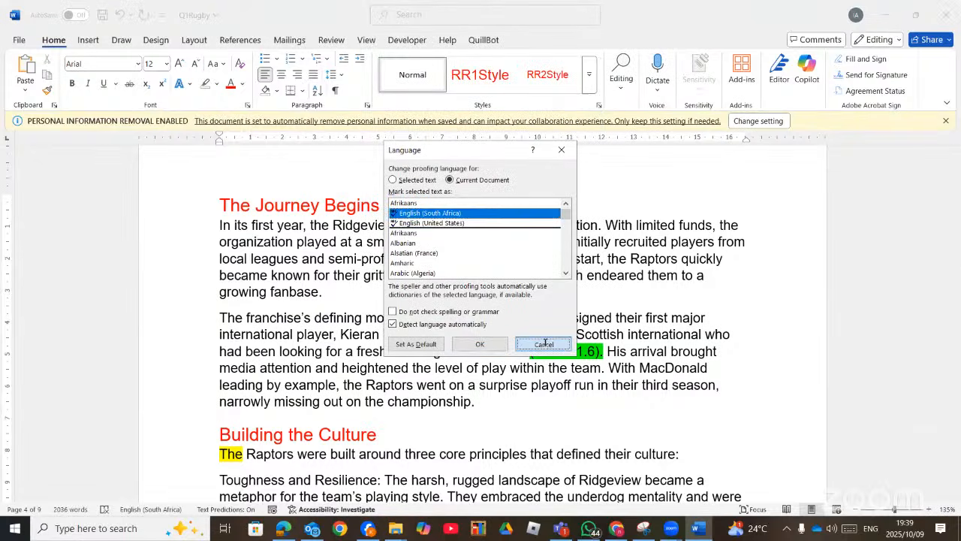
{"action": "key", "text": "Escape"}
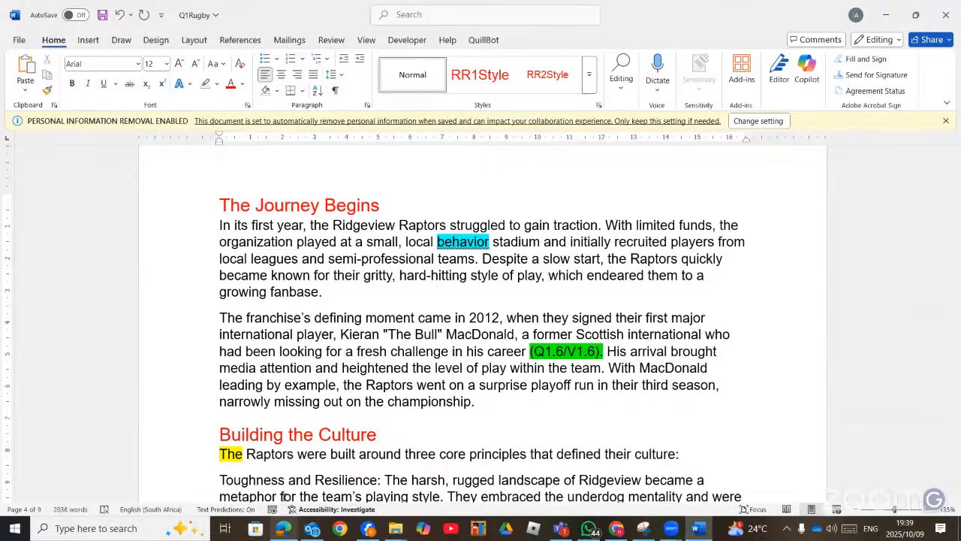
Step: Following Question 1.4, replace the green-highlighted "(Q1.6/V1.6)." under The Journey Begins with a citation to the source Introduction to Rugby (2020)
{"action": "left_click", "coordinate": [284, 528]}
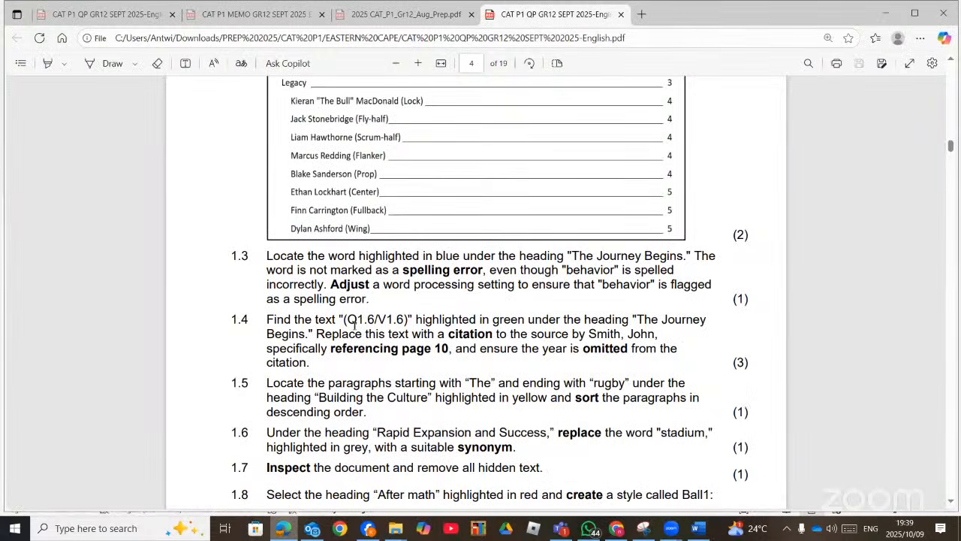
{"action": "scroll", "coordinate": [355, 325], "scroll_direction": "down", "scroll_amount": 1}
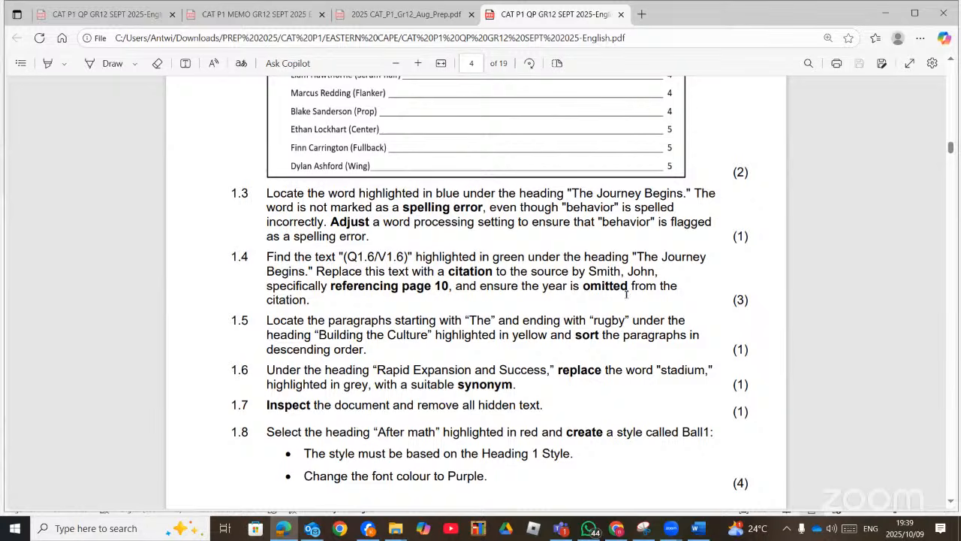
{"action": "double_click", "coordinate": [579, 286]}
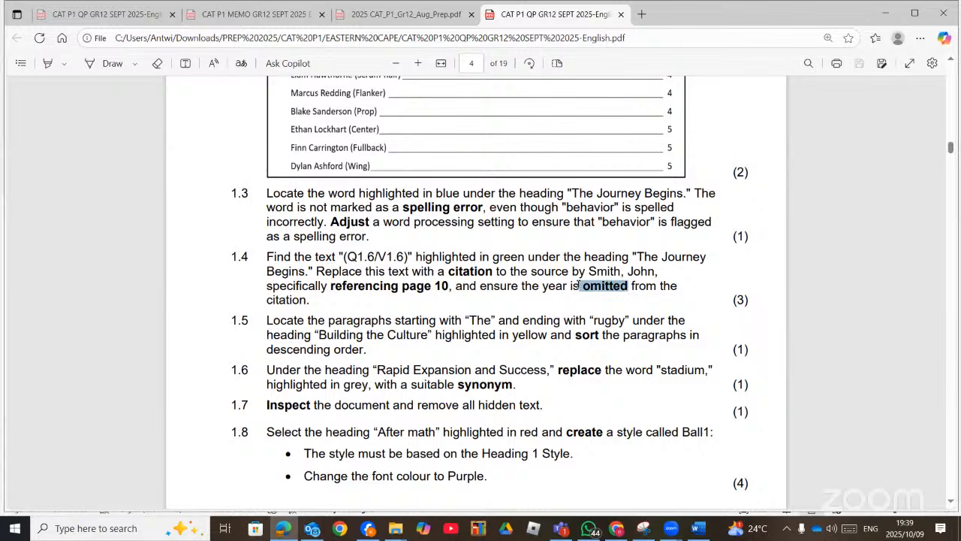
{"action": "left_click", "coordinate": [449, 279]}
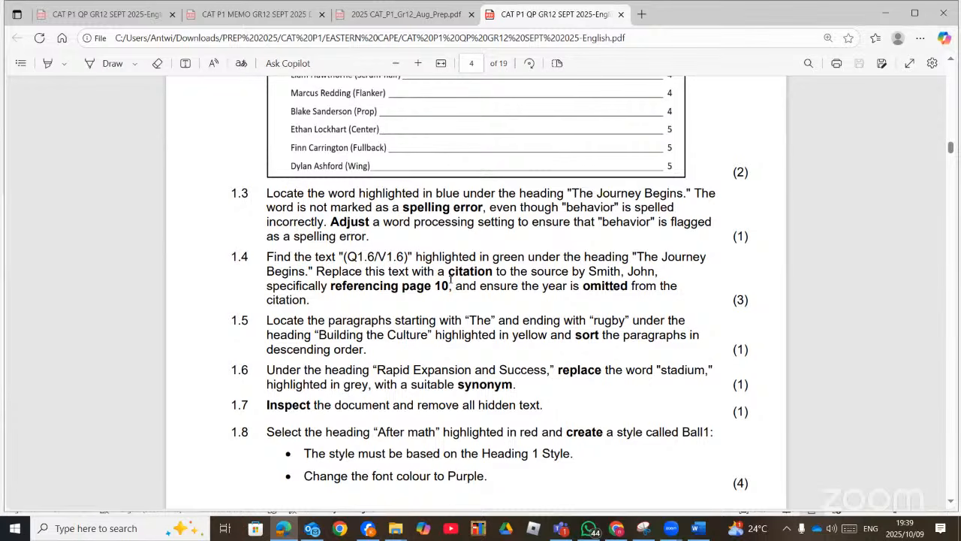
{"action": "left_click", "coordinate": [698, 529]}
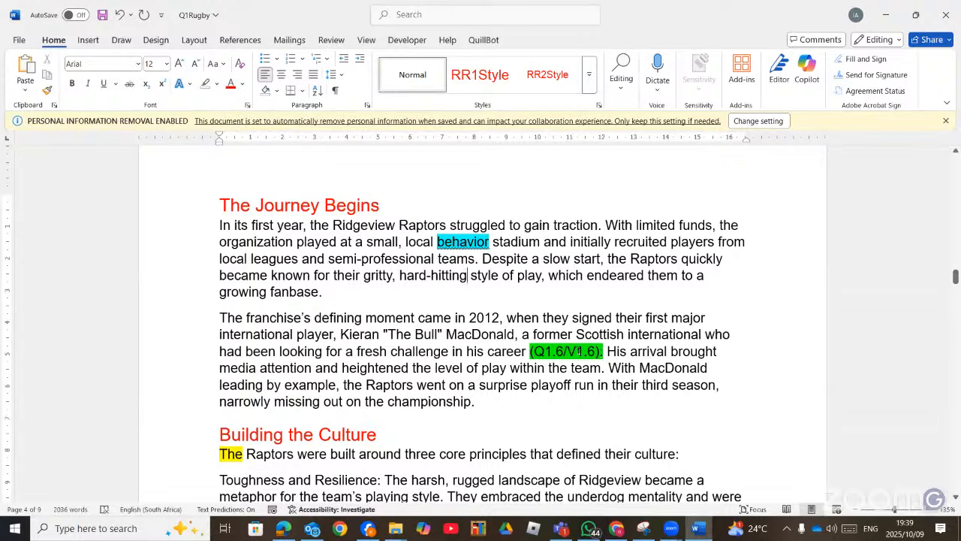
{"action": "left_click_drag", "start_coordinate": [605, 351], "coordinate": [530, 346]}
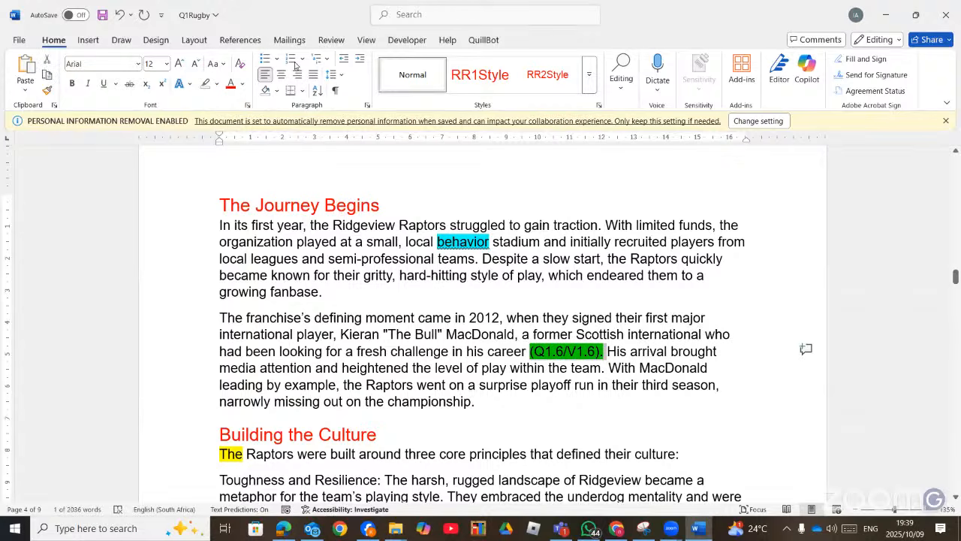
{"action": "left_click", "coordinate": [240, 42]}
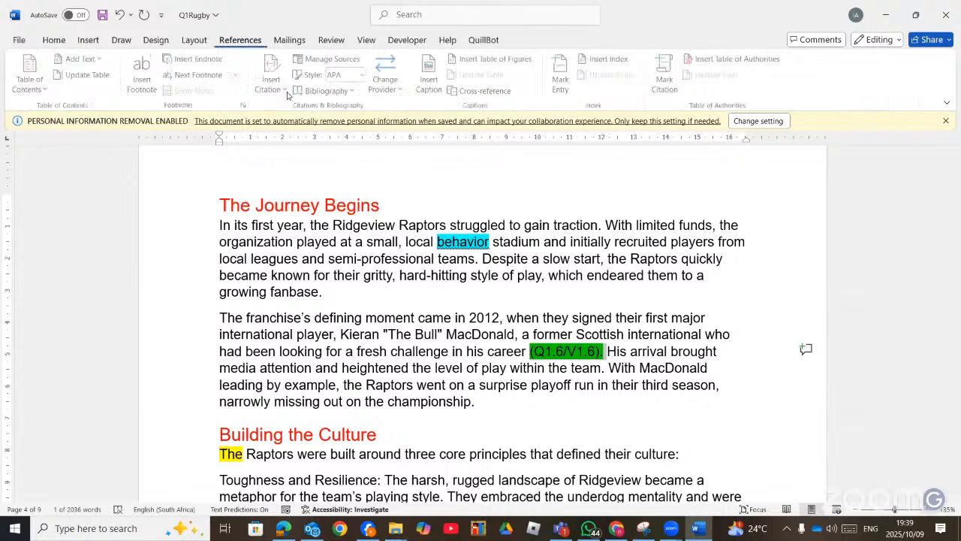
{"action": "left_click", "coordinate": [286, 89]}
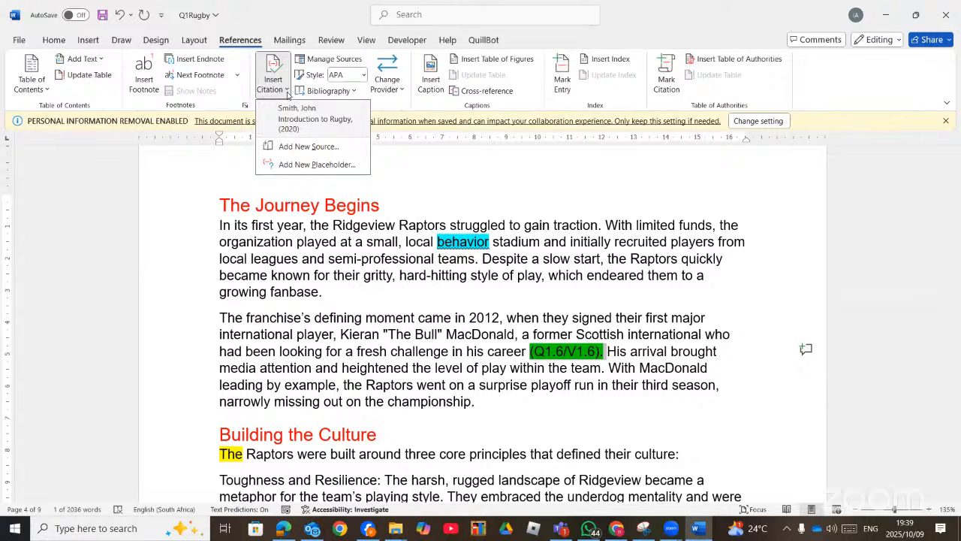
{"action": "left_click", "coordinate": [315, 124]}
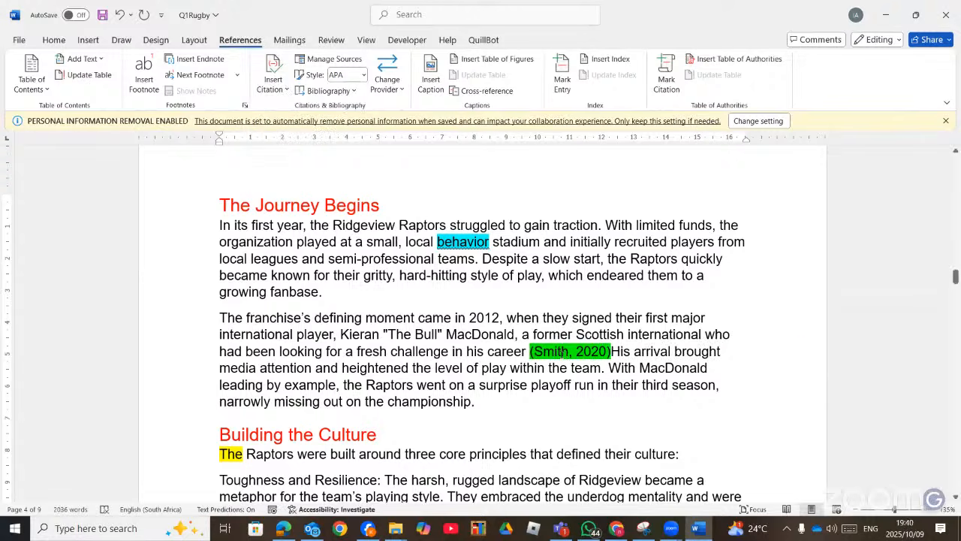
Step: Edit the new citation to reference page 10 and suppress the year
{"action": "left_click", "coordinate": [610, 351]}
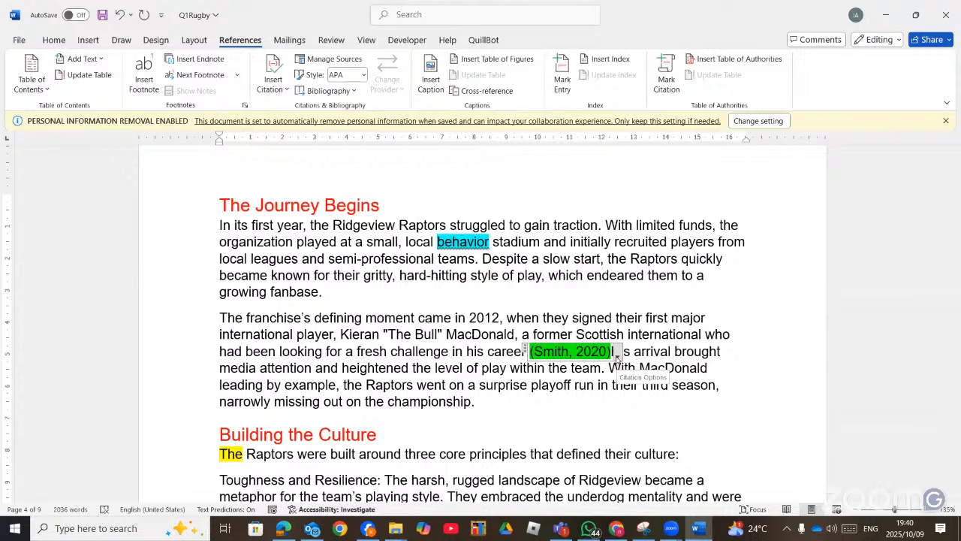
{"action": "left_click", "coordinate": [617, 353]}
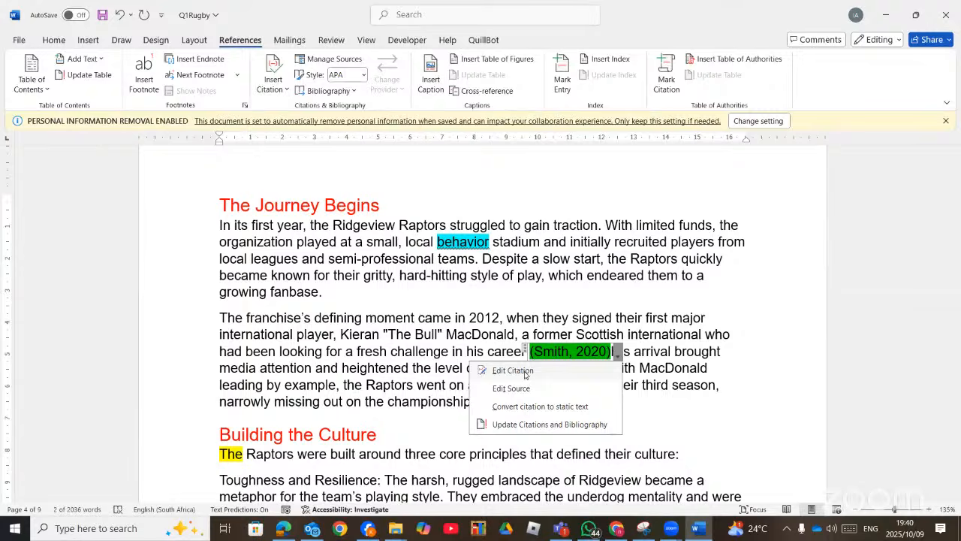
{"action": "left_click", "coordinate": [514, 367]}
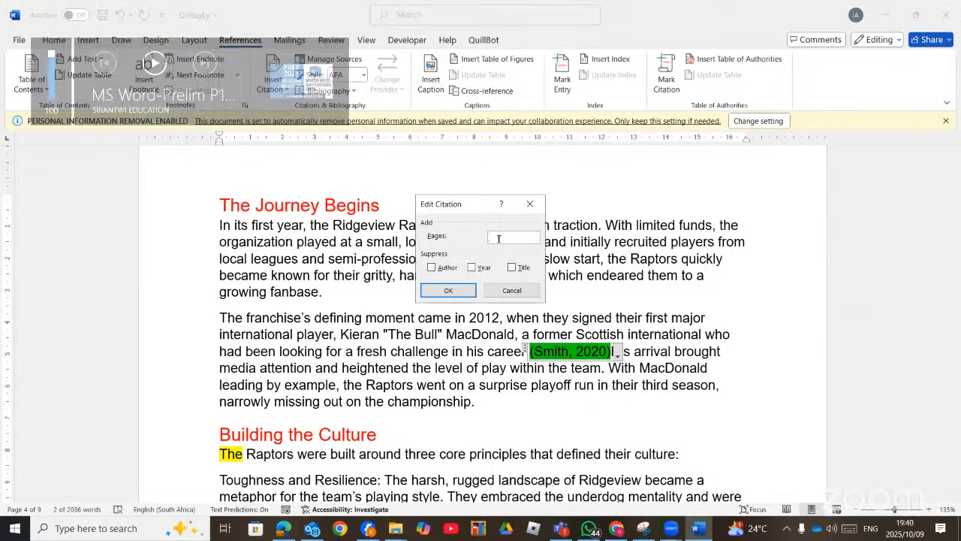
{"action": "type", "text": "10"}
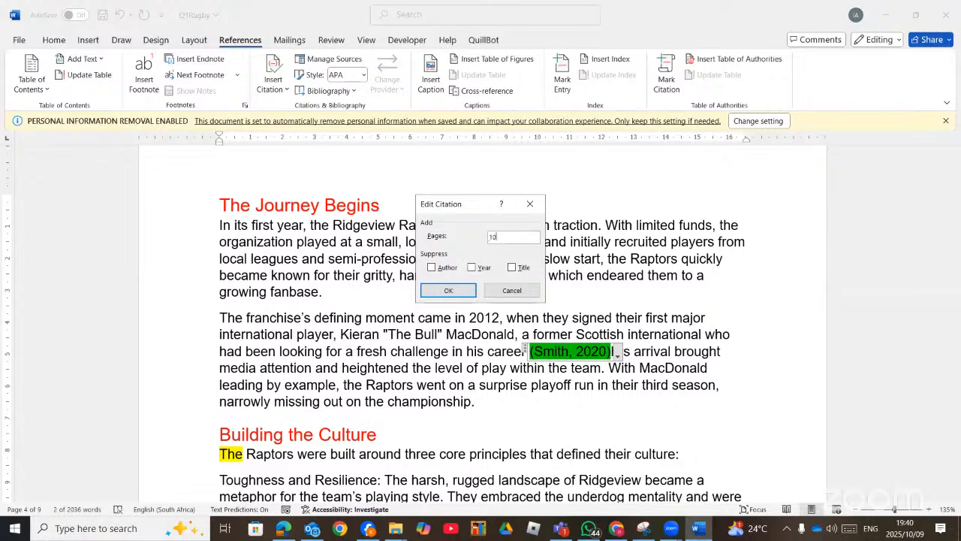
{"action": "left_click", "coordinate": [472, 267]}
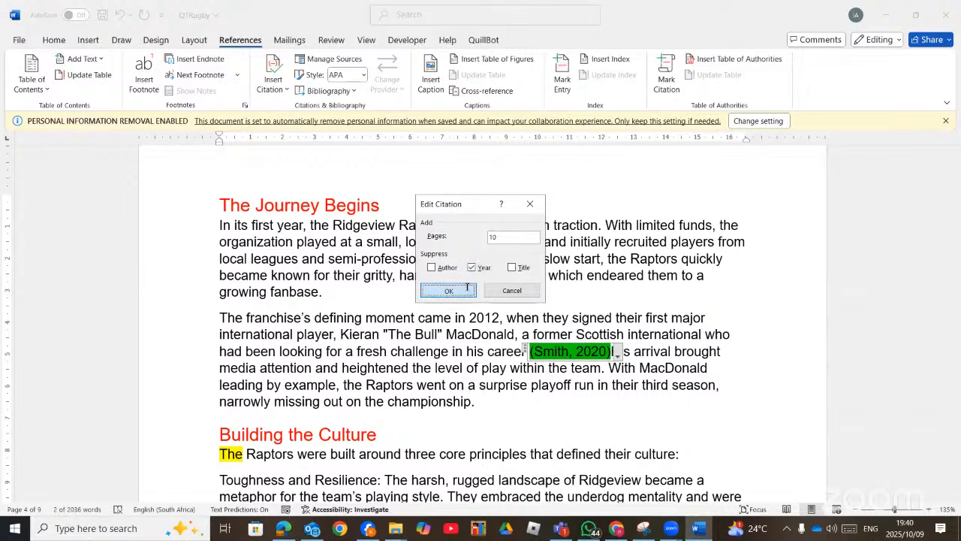
{"action": "left_click", "coordinate": [449, 289]}
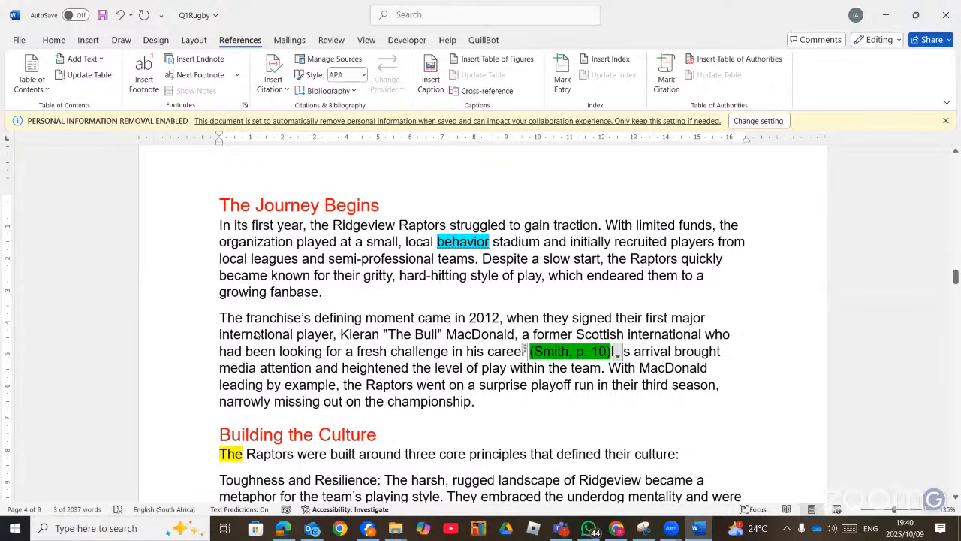
Step: Following Question 1.5, sort the paragraphs from "The" to "rugby." under Building the Culture as text in descending order
{"action": "key", "text": "alt+Tab"}
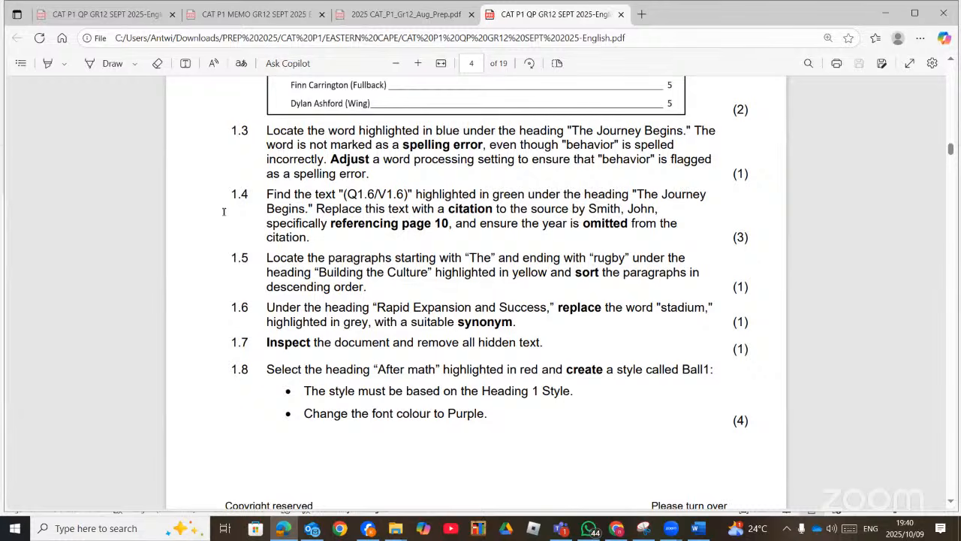
{"action": "key", "text": "alt+Tab"}
{"action": "scroll", "coordinate": [222, 209], "scroll_direction": "down", "scroll_amount": 1}
{"action": "left_click_drag", "start_coordinate": [222, 208], "coordinate": [734, 420]}
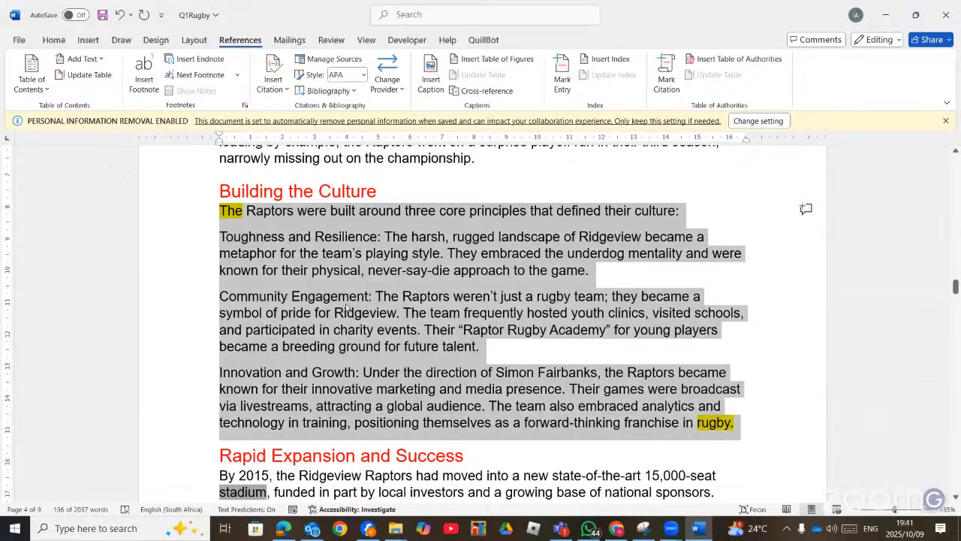
{"action": "left_click", "coordinate": [54, 41]}
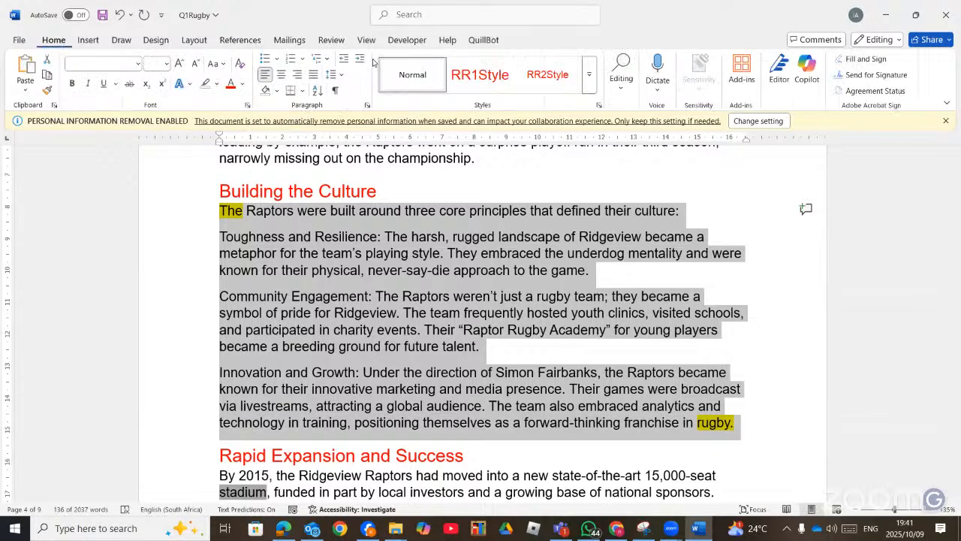
{"action": "left_click", "coordinate": [317, 91]}
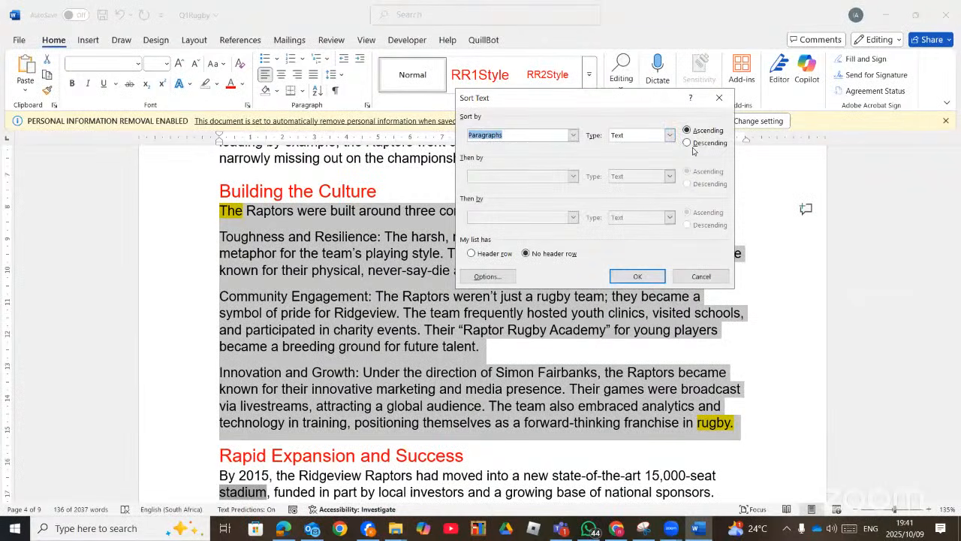
{"action": "left_click", "coordinate": [687, 143]}
{"action": "left_click", "coordinate": [641, 277]}
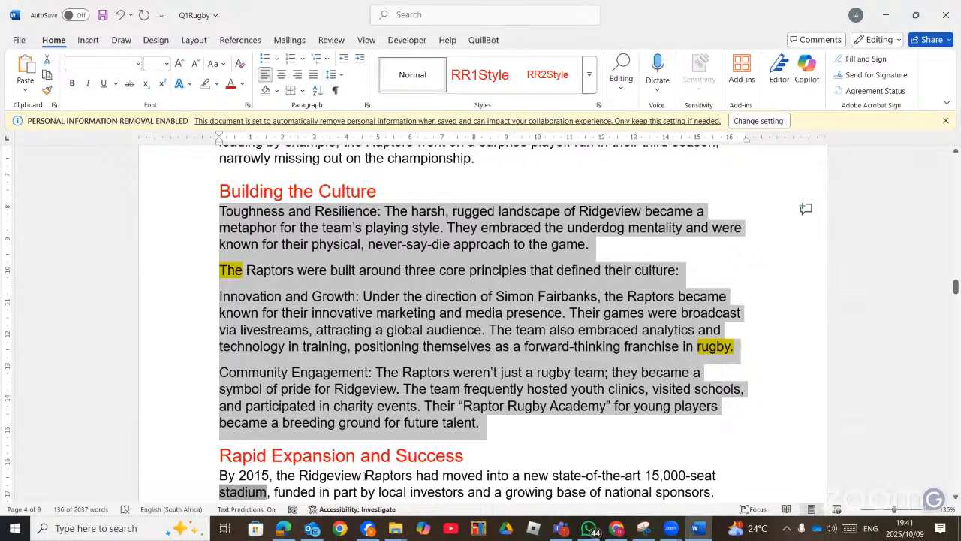
Step: Switch to the YouTube Studio live stream page to check the live chat, and return to the exam paper
{"action": "left_click", "coordinate": [623, 532]}
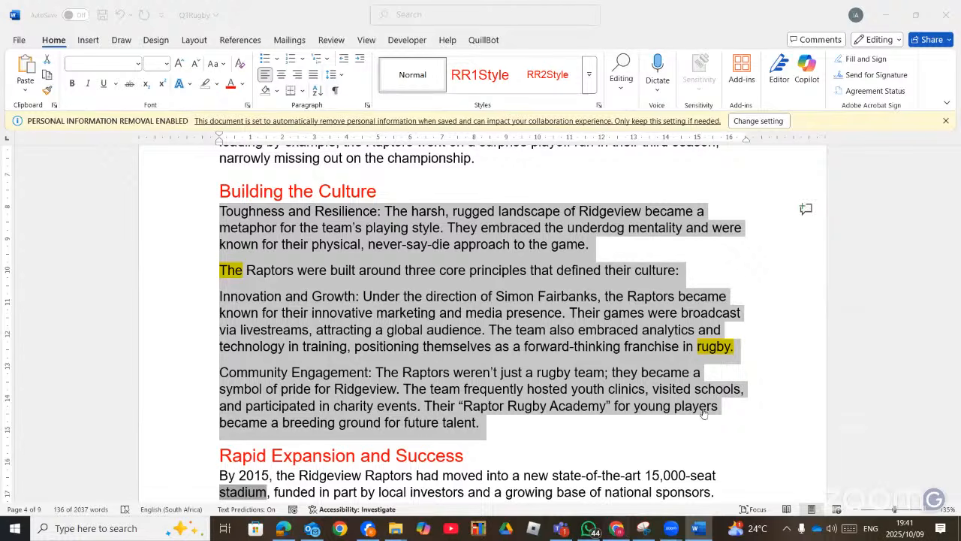
{"action": "left_click", "coordinate": [432, 494]}
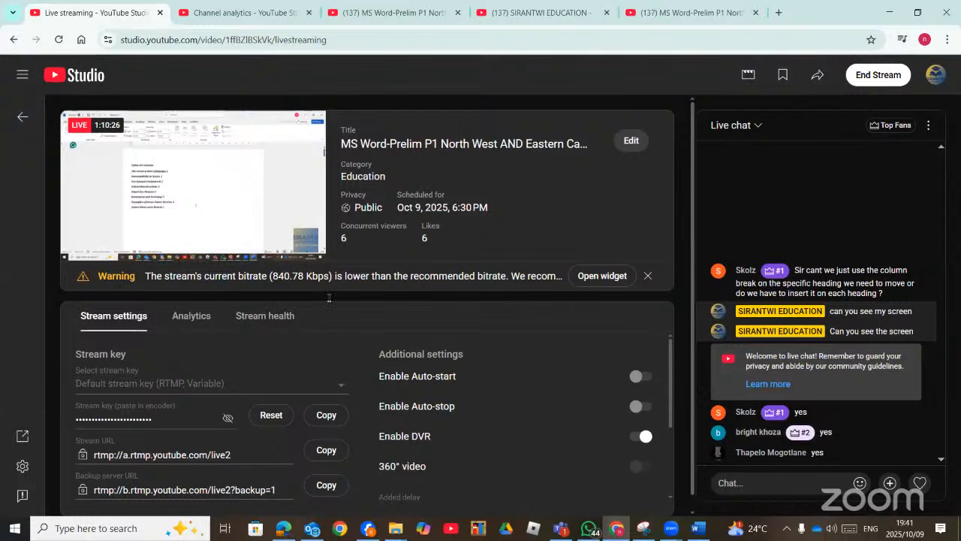
{"action": "key", "text": "alt+Tab"}
Step: Following Question 1.6, replace the grey-highlighted word "stadium" under Rapid Expansion and Success with the suggested synonym "arena"
{"action": "scroll", "coordinate": [329, 297], "scroll_direction": "down", "scroll_amount": 1}
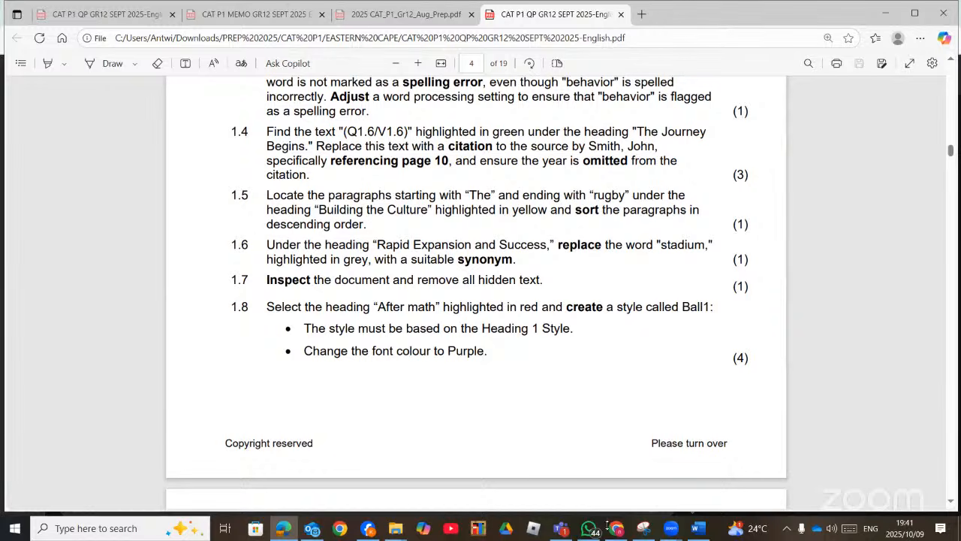
{"action": "left_click", "coordinate": [695, 530]}
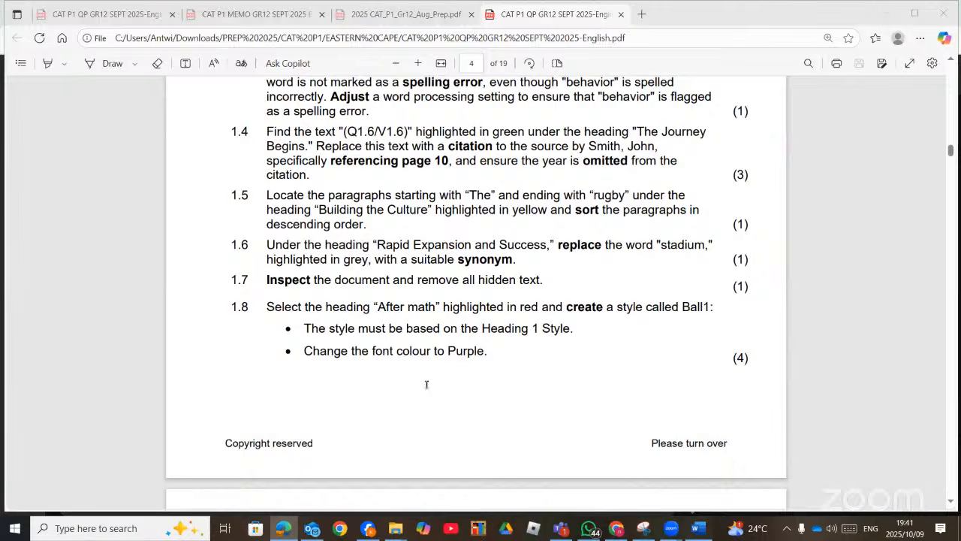
{"action": "scroll", "coordinate": [426, 385], "scroll_direction": "down", "scroll_amount": 3}
{"action": "scroll", "coordinate": [426, 385], "scroll_direction": "down", "scroll_amount": 1}
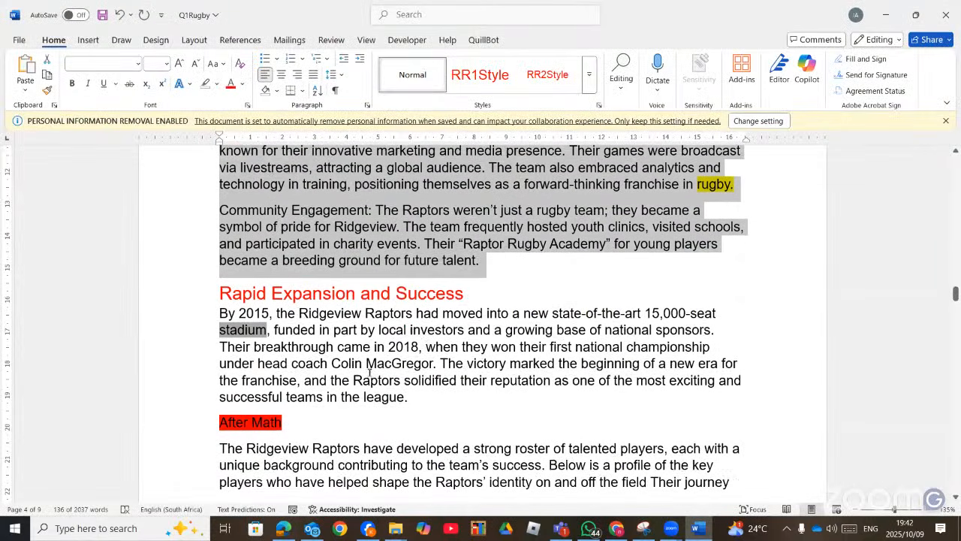
{"action": "left_click", "coordinate": [244, 329]}
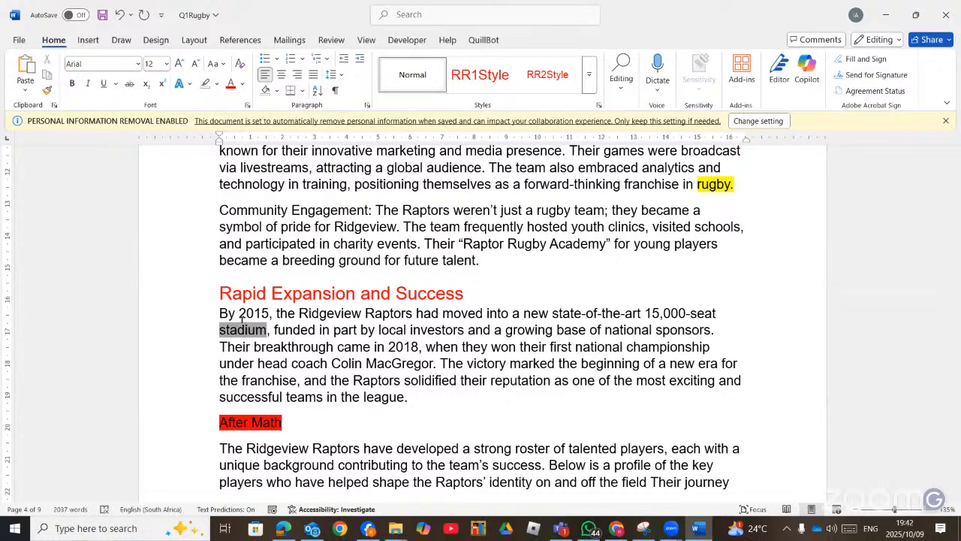
{"action": "right_click", "coordinate": [240, 329]}
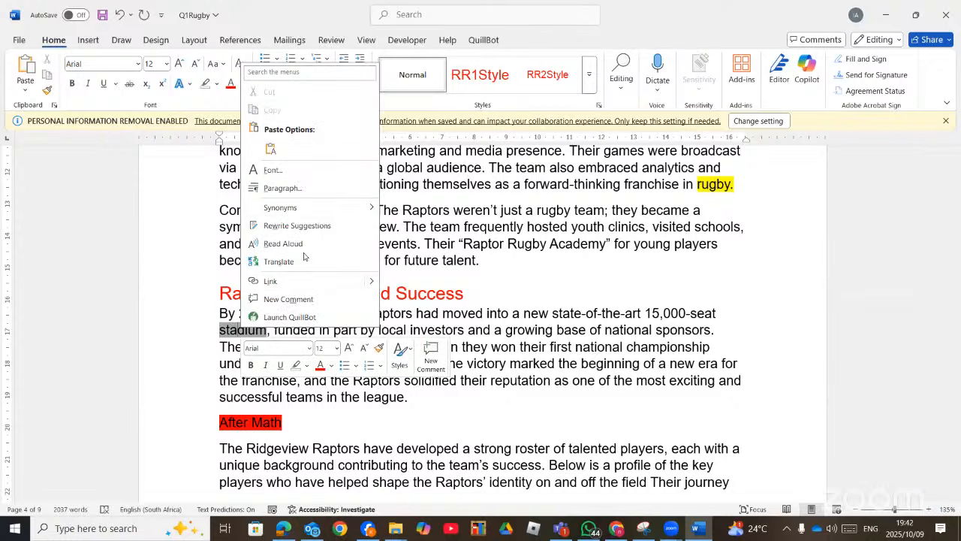
{"action": "mouse_move", "coordinate": [293, 209]}
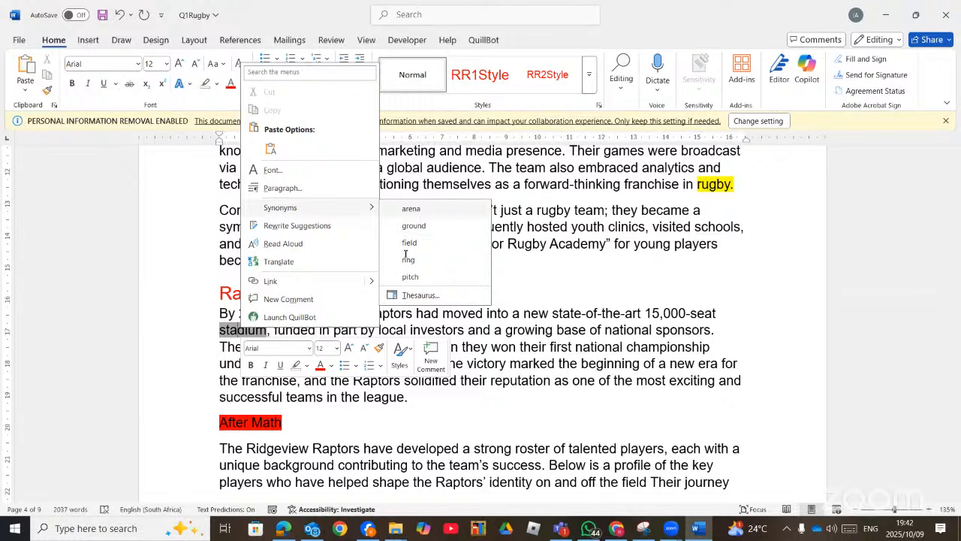
{"action": "left_click", "coordinate": [411, 209]}
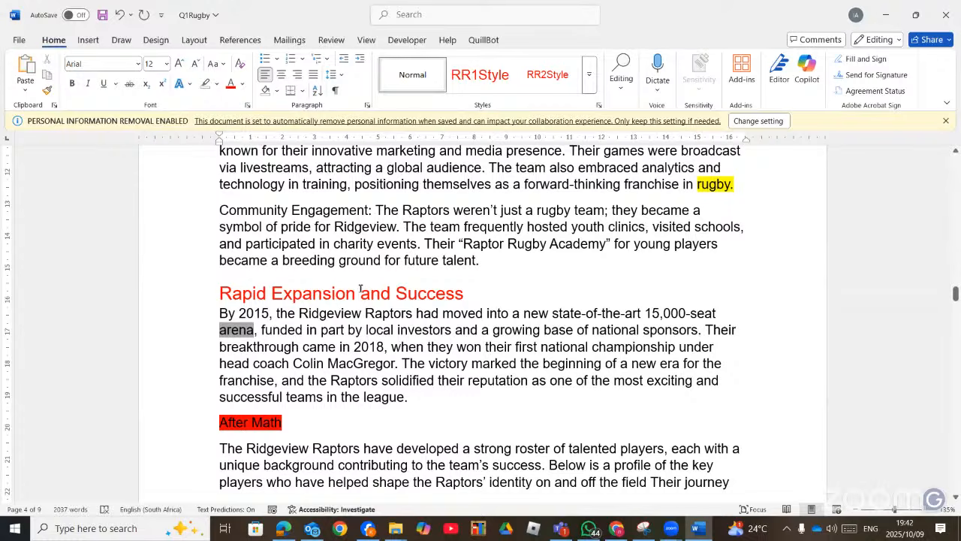
Step: Following Question 1.7, find Inspect Document through a command search for "insp", save the file and run the Document Inspector
{"action": "key", "text": "alt+Tab"}
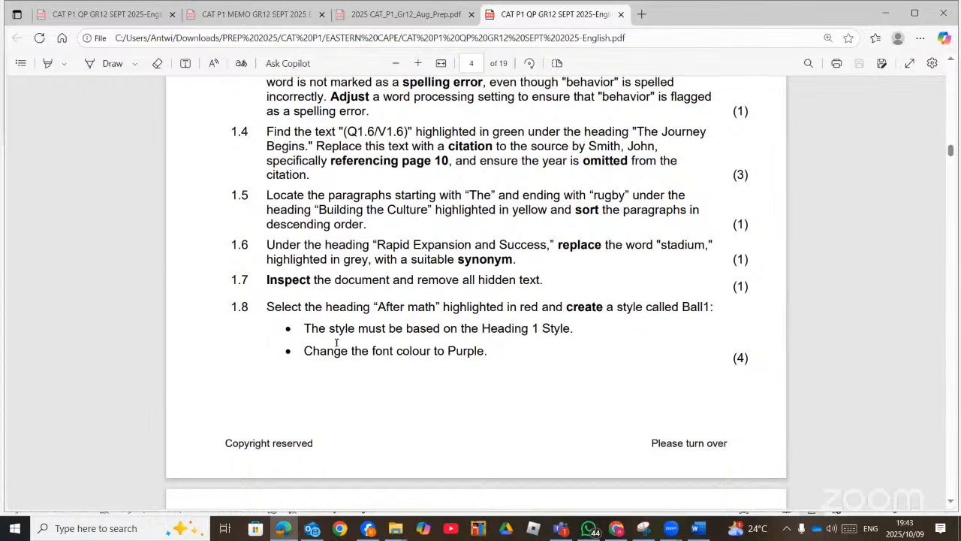
{"action": "key", "text": "alt+Tab"}
{"action": "left_click", "coordinate": [20, 40]}
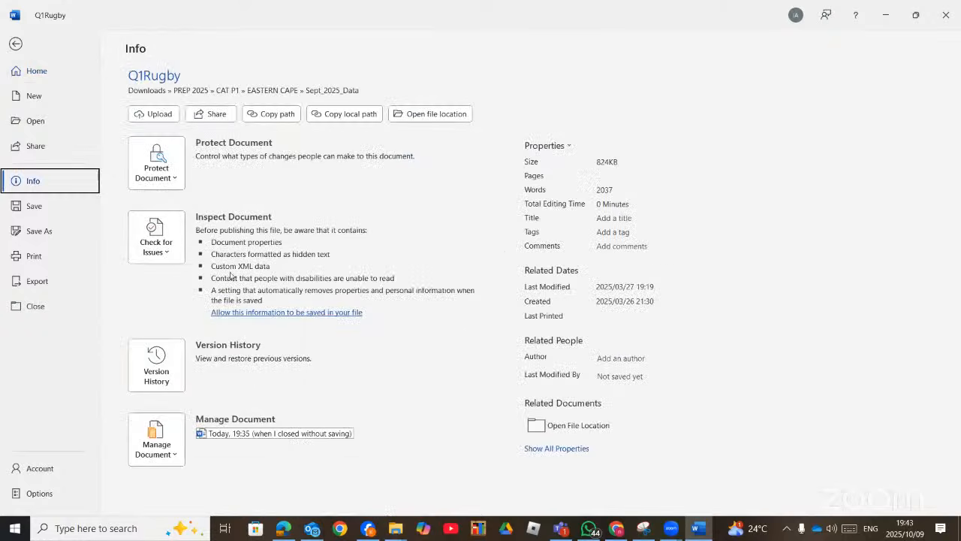
{"action": "mouse_move", "coordinate": [285, 267]}
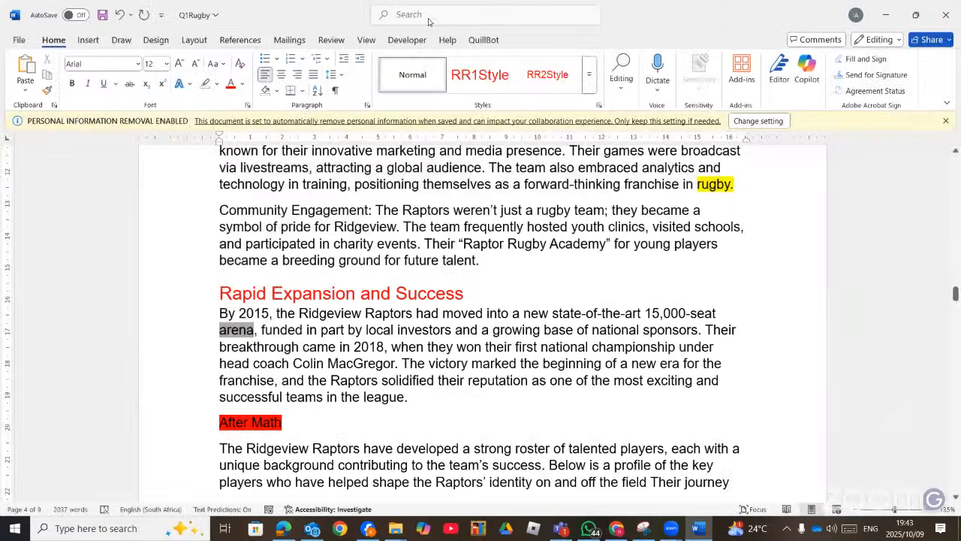
{"action": "key", "text": "Escape"}
{"action": "left_click", "coordinate": [417, 15]}
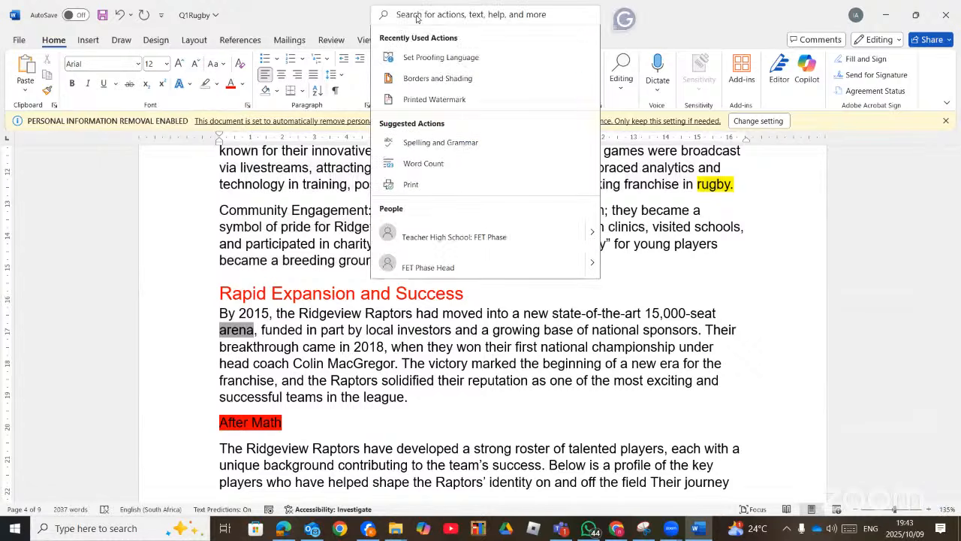
{"action": "type", "text": "insp"}
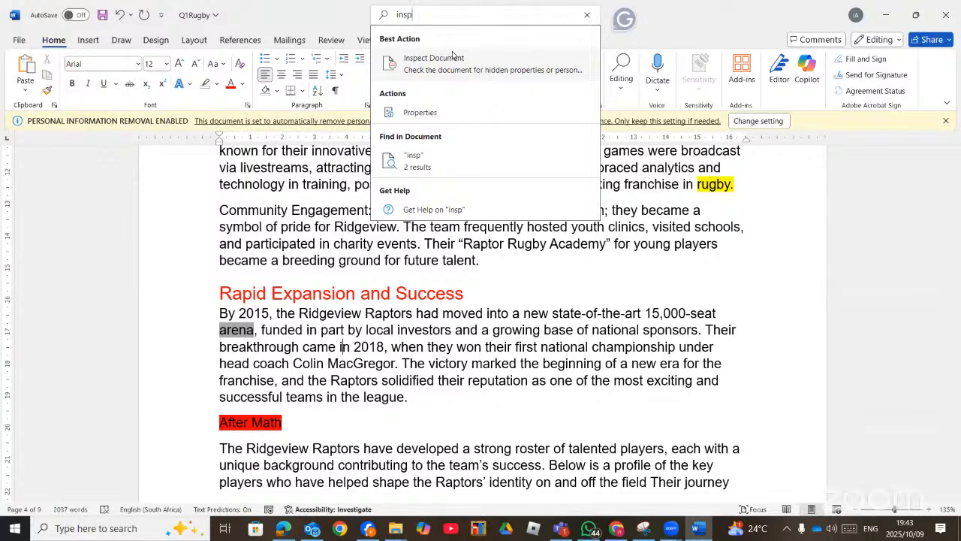
{"action": "left_click", "coordinate": [452, 52]}
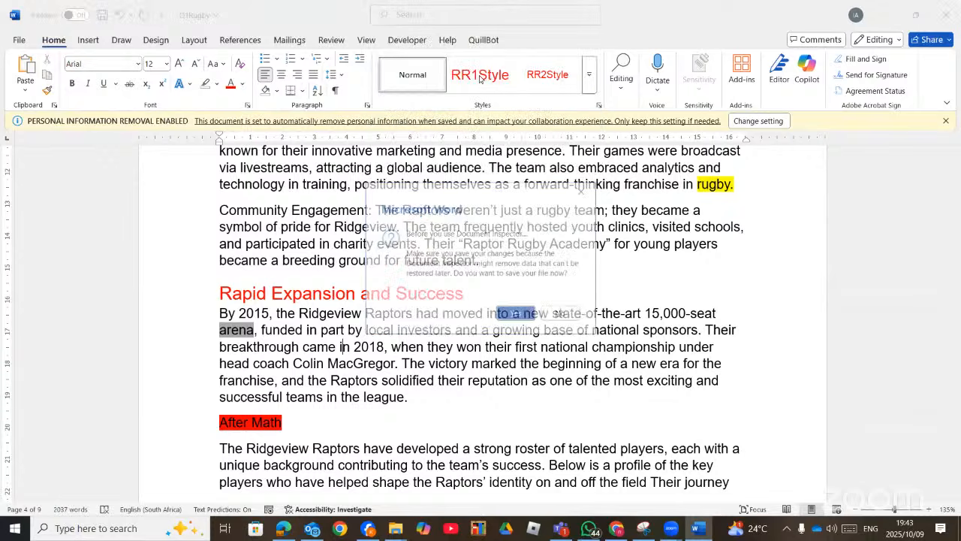
{"action": "left_click", "coordinate": [516, 314]}
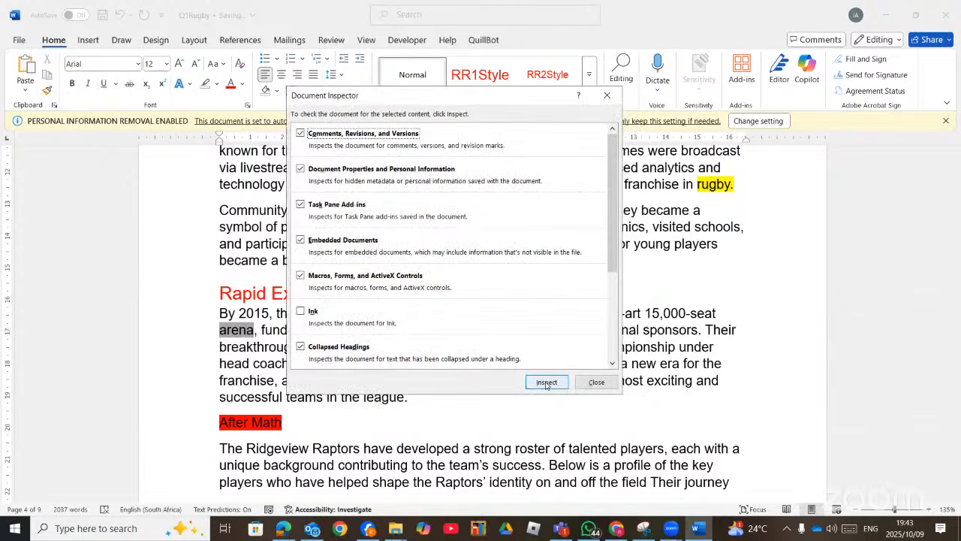
{"action": "left_click", "coordinate": [546, 383]}
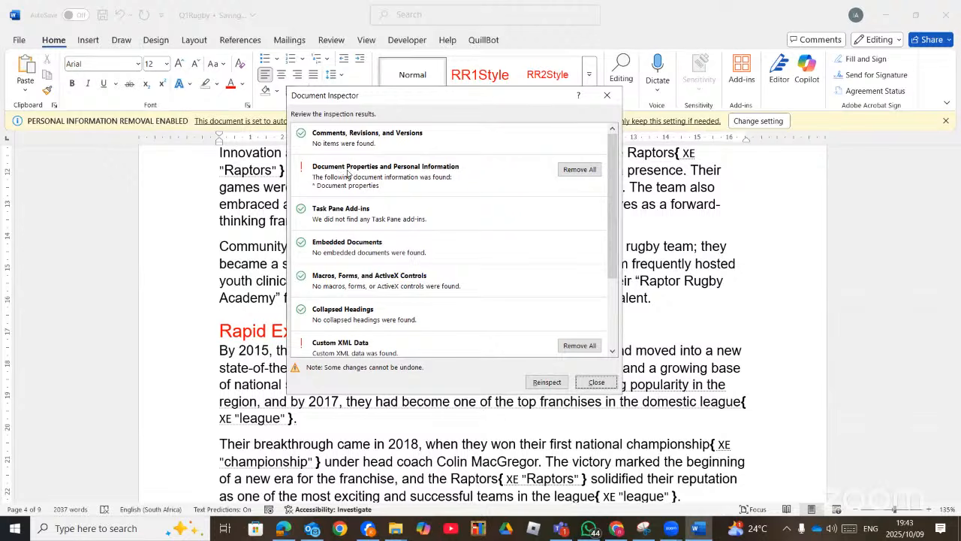
Step: Remove all hidden text from the document in the inspection results and close the Document Inspector
{"action": "scroll", "coordinate": [434, 296], "scroll_direction": "down", "scroll_amount": 3}
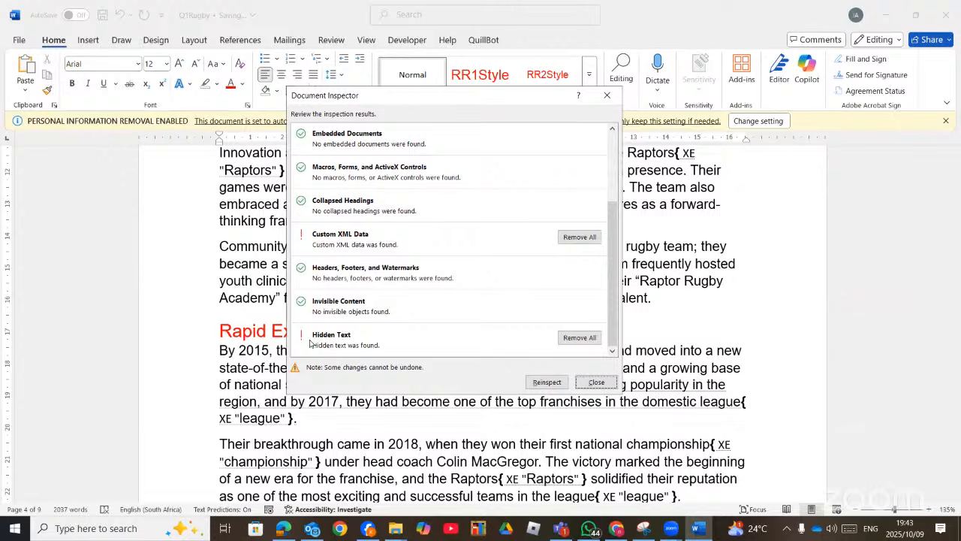
{"action": "left_click", "coordinate": [586, 339]}
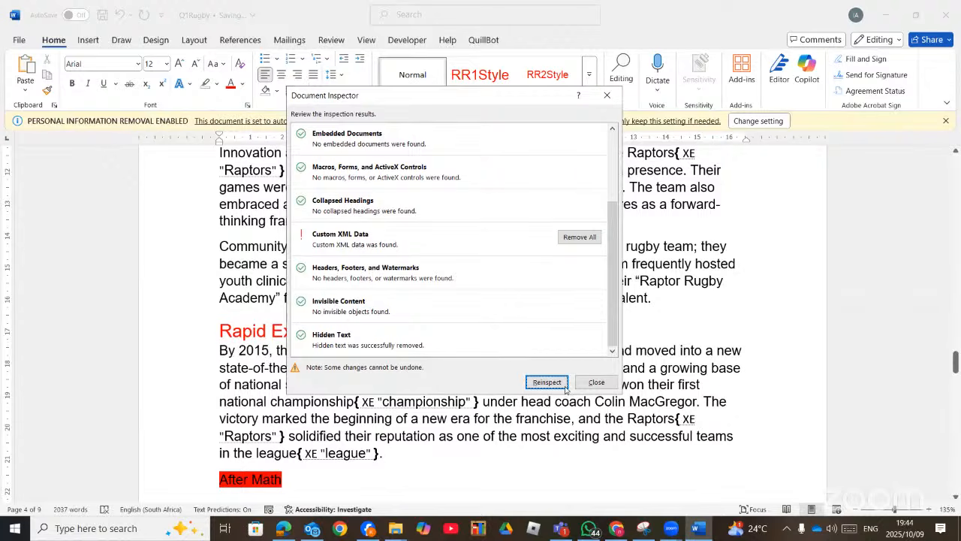
{"action": "left_click", "coordinate": [589, 383]}
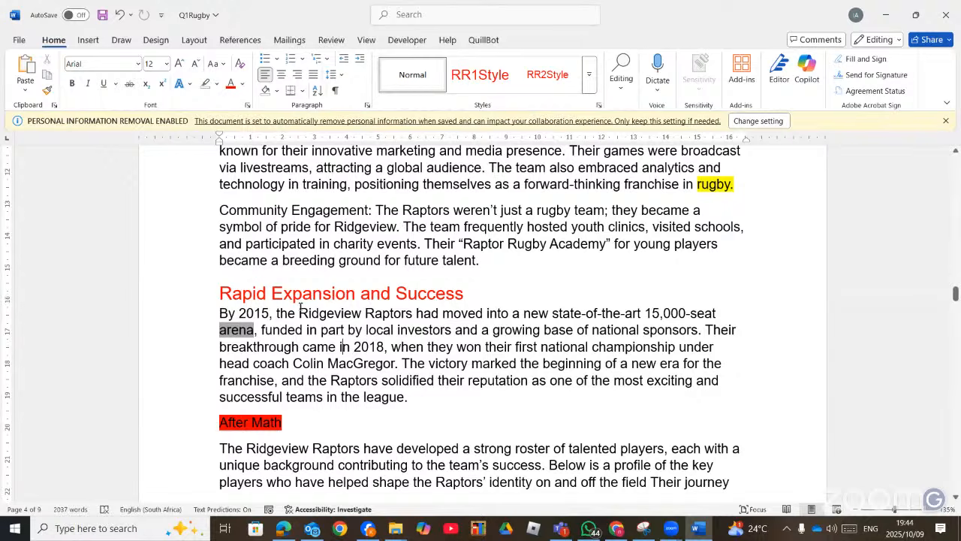
Step: Look through the remaining Question 1 tasks in the Eastern Cape exam paper, from 1.8 to 1.15
{"action": "key", "text": "alt+Tab"}
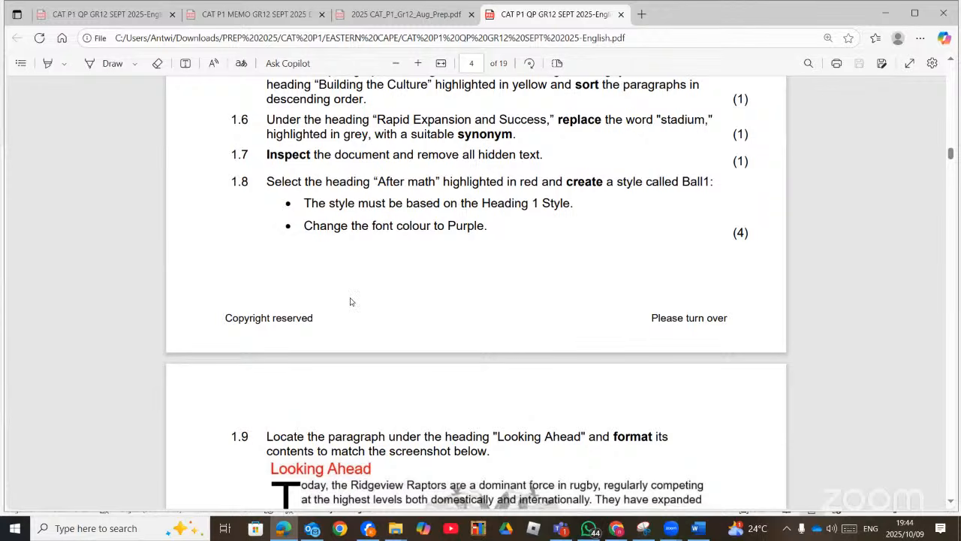
{"action": "scroll", "coordinate": [350, 301], "scroll_direction": "down", "scroll_amount": 3}
{"action": "scroll", "coordinate": [352, 299], "scroll_direction": "down", "scroll_amount": 4}
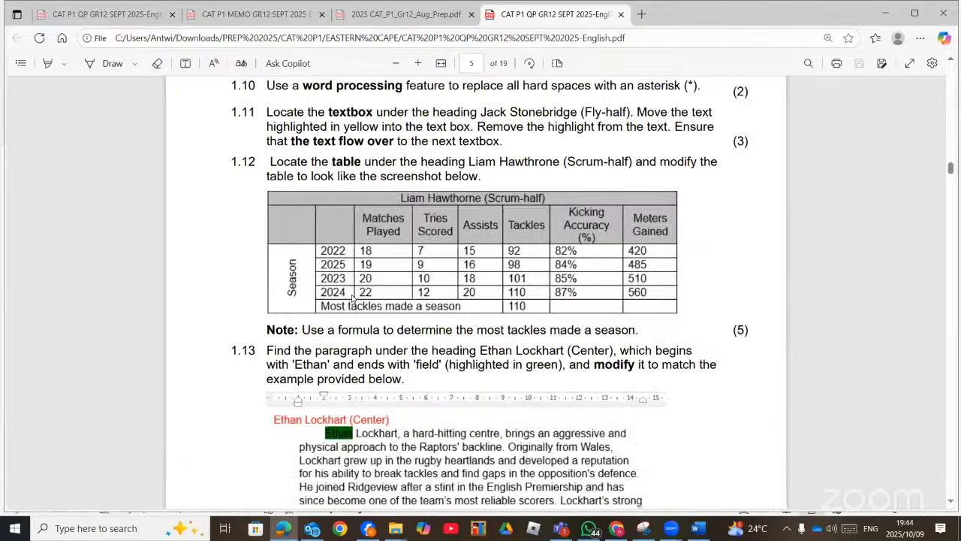
{"action": "scroll", "coordinate": [351, 299], "scroll_direction": "down", "scroll_amount": 8}
{"action": "scroll", "coordinate": [352, 298], "scroll_direction": "up", "scroll_amount": 5}
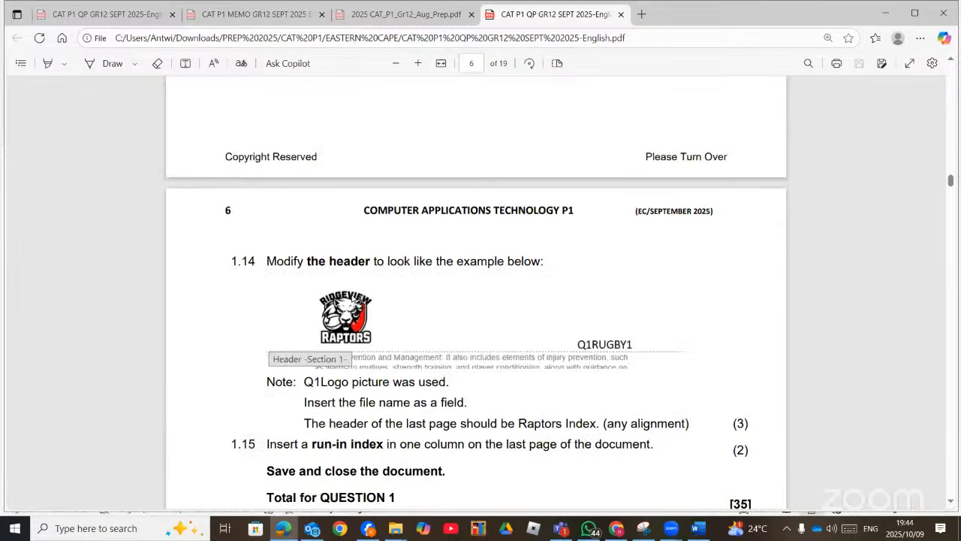
{"action": "scroll", "coordinate": [351, 299], "scroll_direction": "up", "scroll_amount": 3}
{"action": "scroll", "coordinate": [351, 298], "scroll_direction": "up", "scroll_amount": 6}
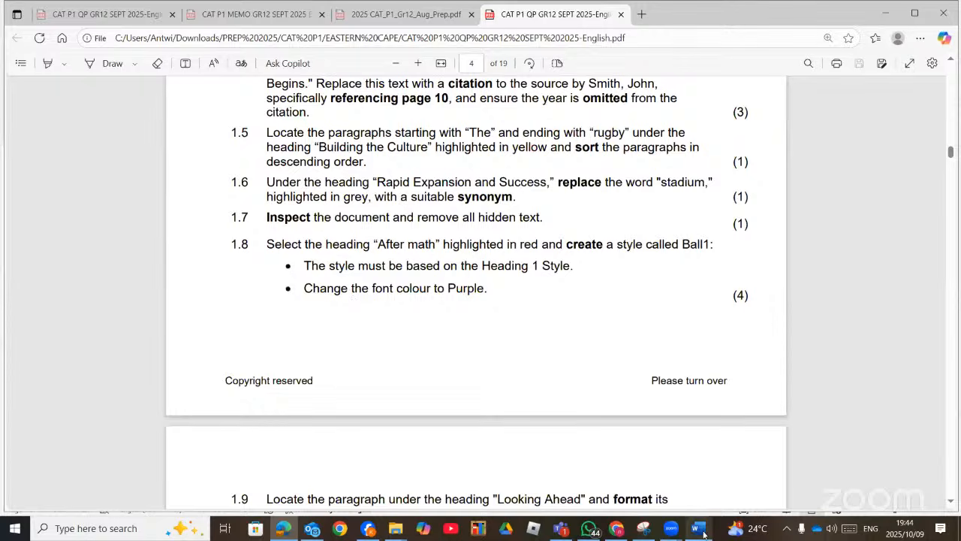
Step: Following Question 1.8, select the red-highlighted heading "After Math" in Q1Rugby and open the Styles pane through a command search for "sty"
{"action": "mouse_move", "coordinate": [704, 533]}
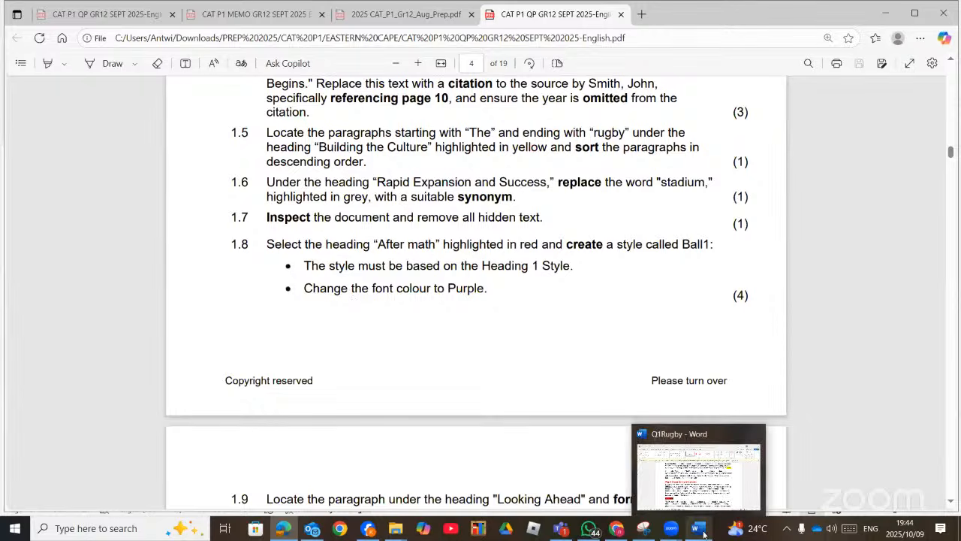
{"action": "left_click", "coordinate": [704, 533]}
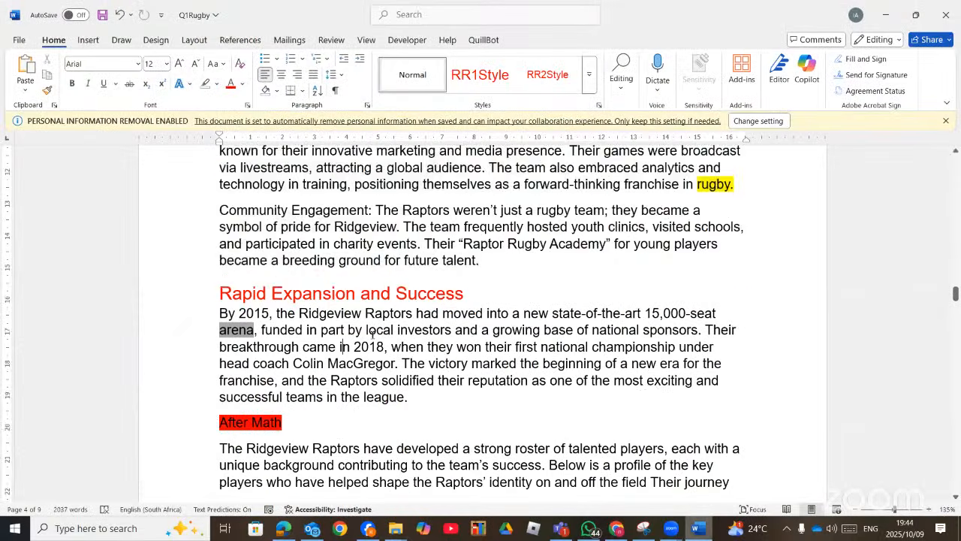
{"action": "scroll", "coordinate": [336, 323], "scroll_direction": "down", "scroll_amount": 2}
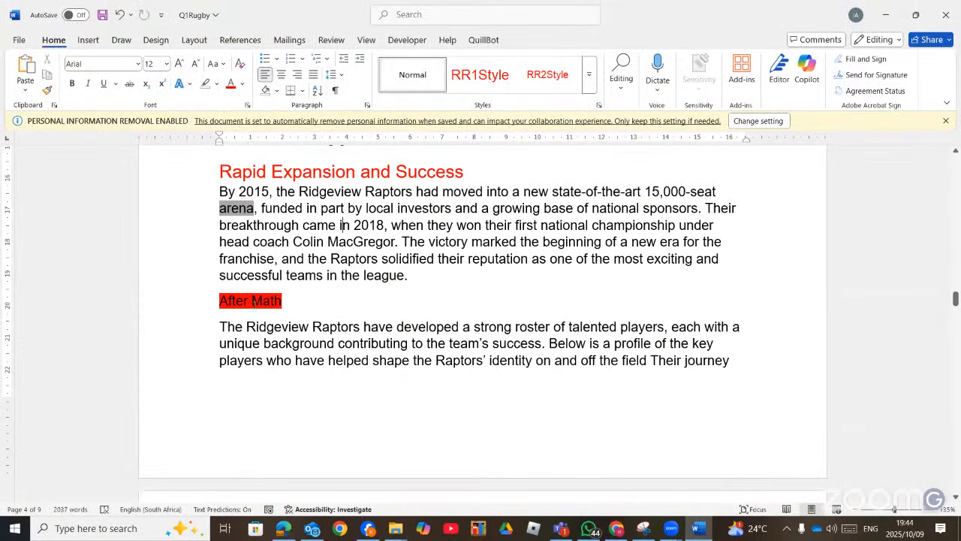
{"action": "left_click_drag", "start_coordinate": [220, 300], "coordinate": [297, 314]}
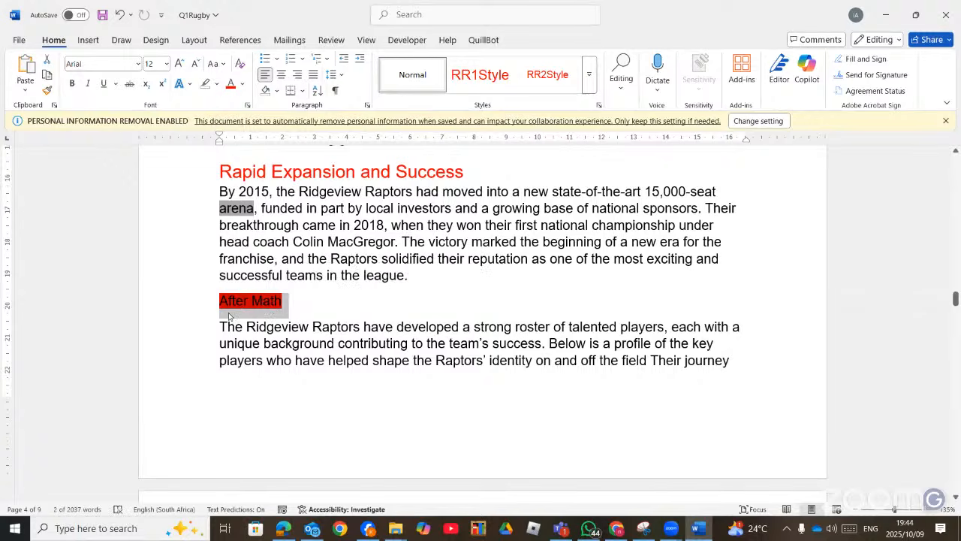
{"action": "left_click", "coordinate": [401, 13]}
{"action": "type", "text": "sty"}
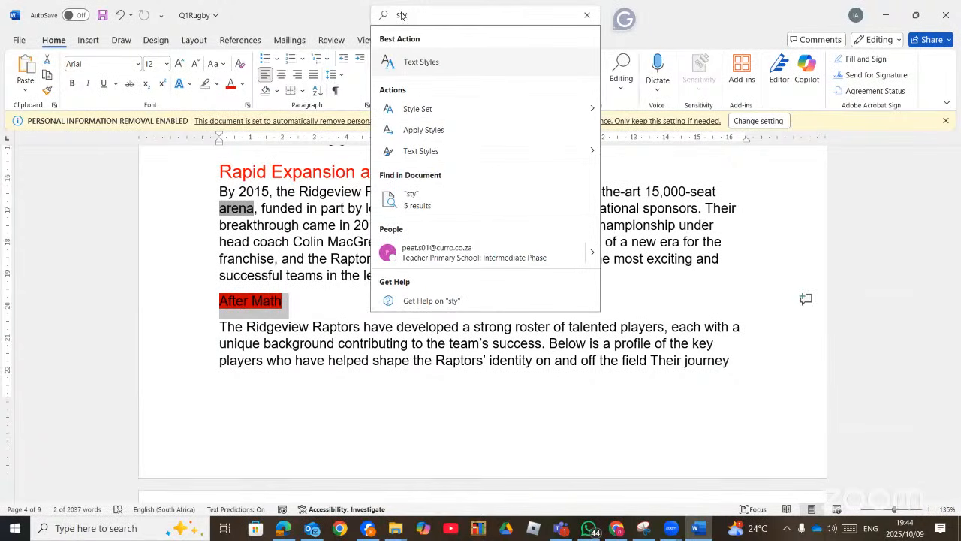
{"action": "left_click", "coordinate": [425, 63]}
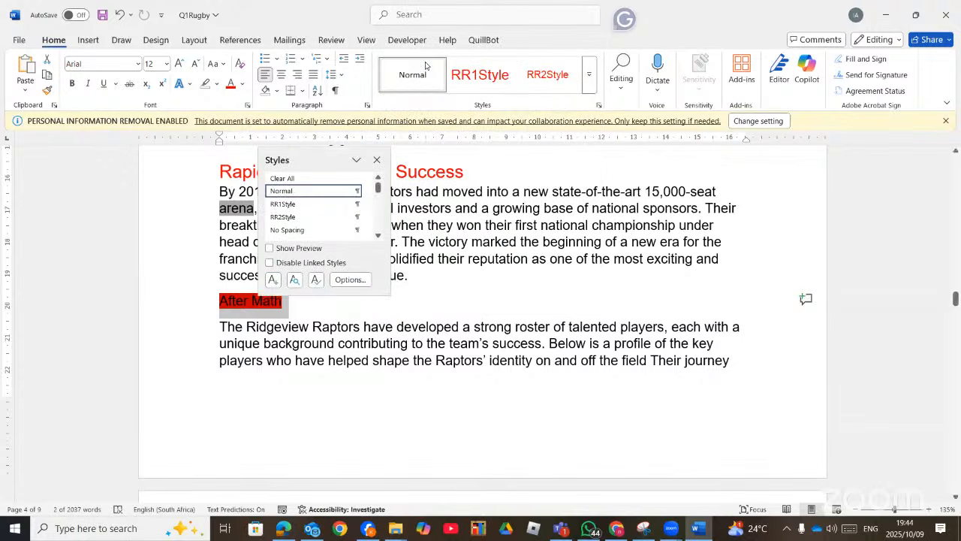
{"action": "left_click", "coordinate": [273, 281]}
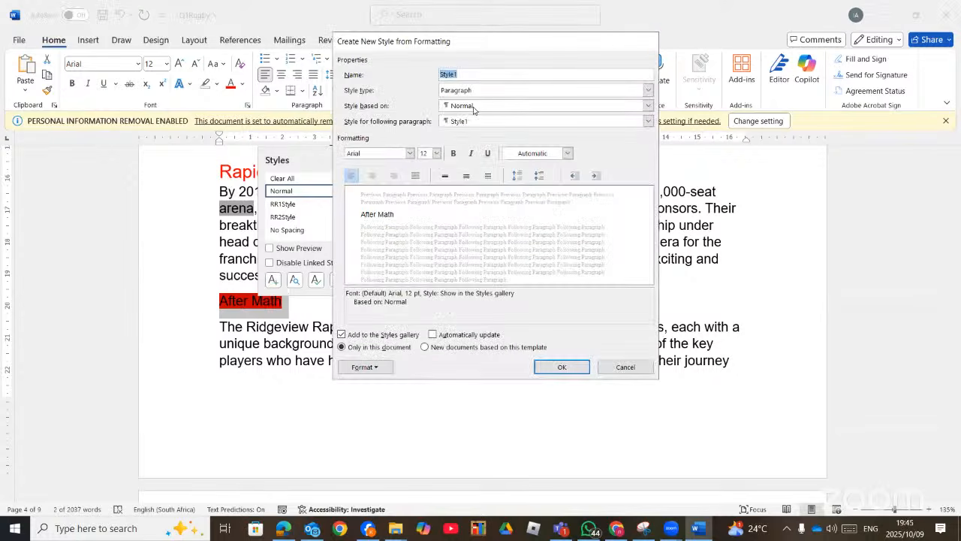
{"action": "key", "text": "Escape"}
{"action": "left_click", "coordinate": [377, 160]}
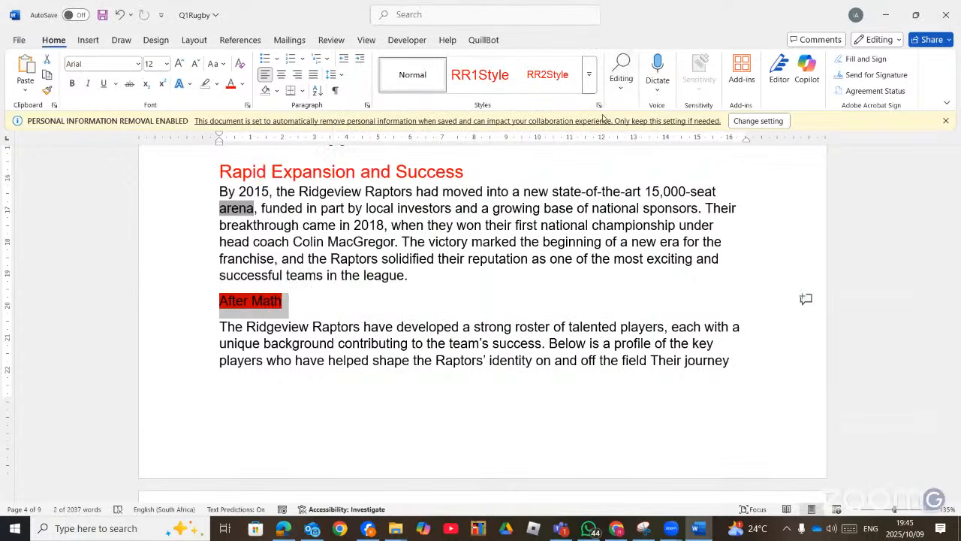
Step: Start a new paragraph style from the selected After Math heading, name it Ball1 and base it on Heading 1
{"action": "left_click", "coordinate": [599, 105]}
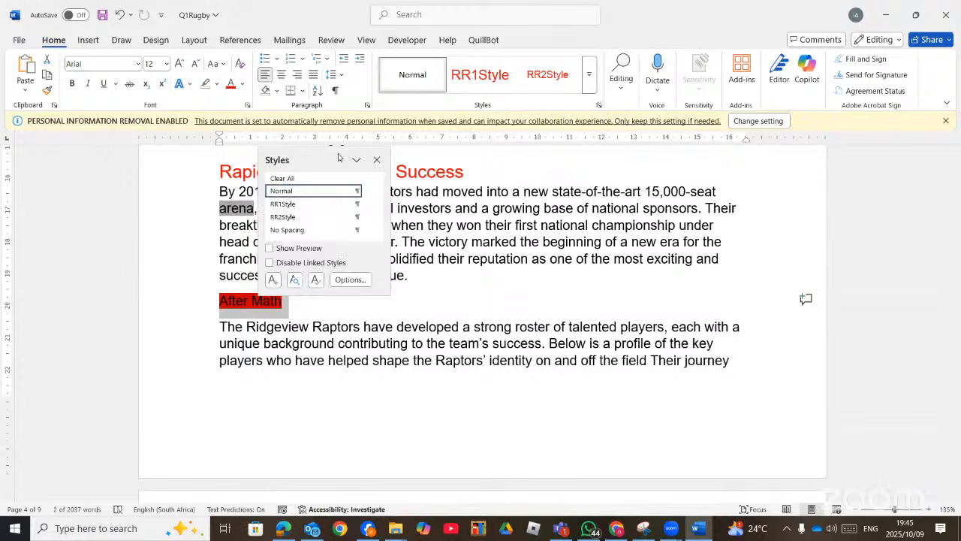
{"action": "left_click", "coordinate": [273, 280]}
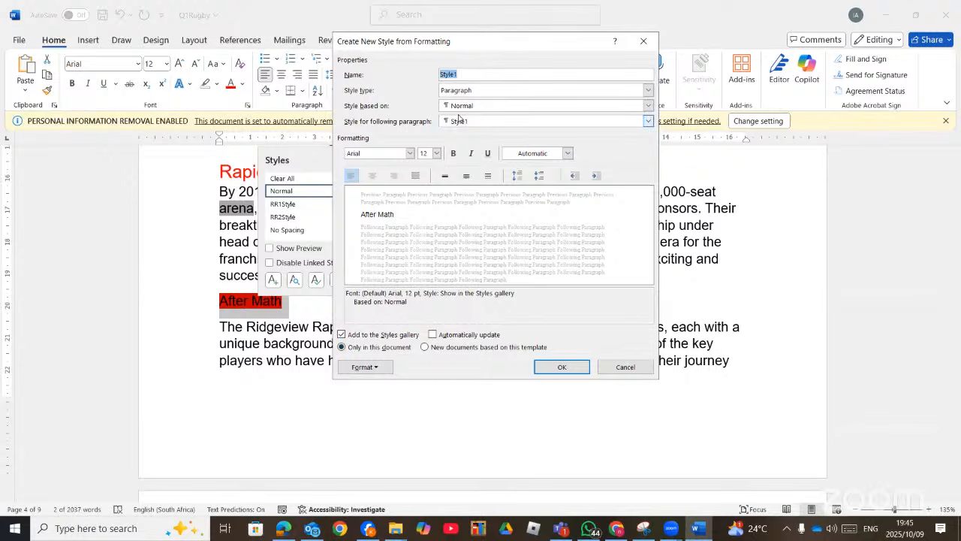
{"action": "type", "text": "Ball1"}
{"action": "key", "text": "alt+Tab"}
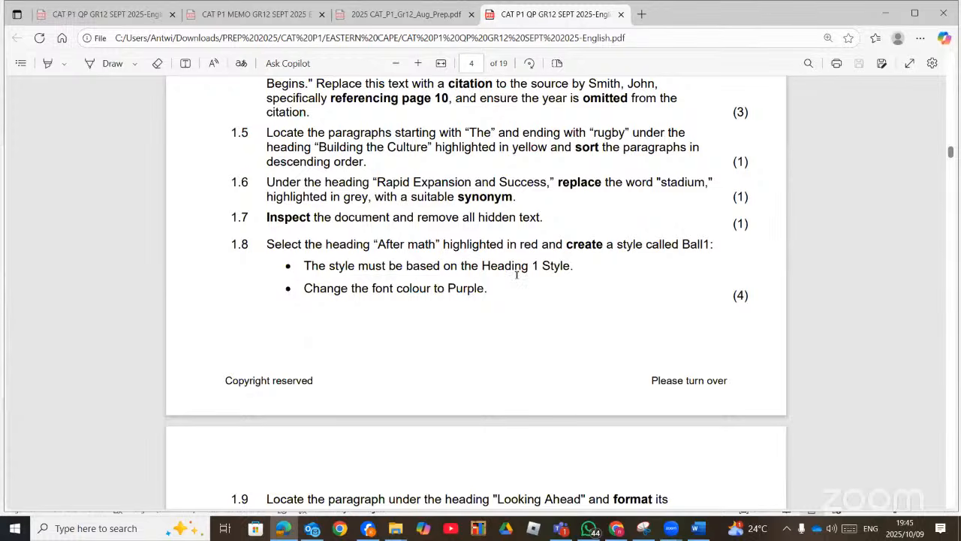
{"action": "left_click", "coordinate": [695, 530]}
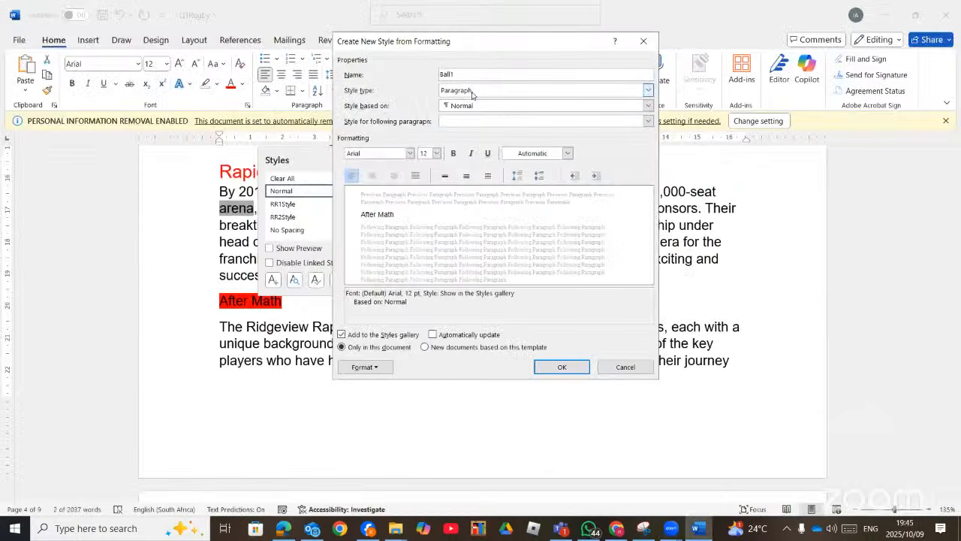
{"action": "left_click", "coordinate": [648, 105]}
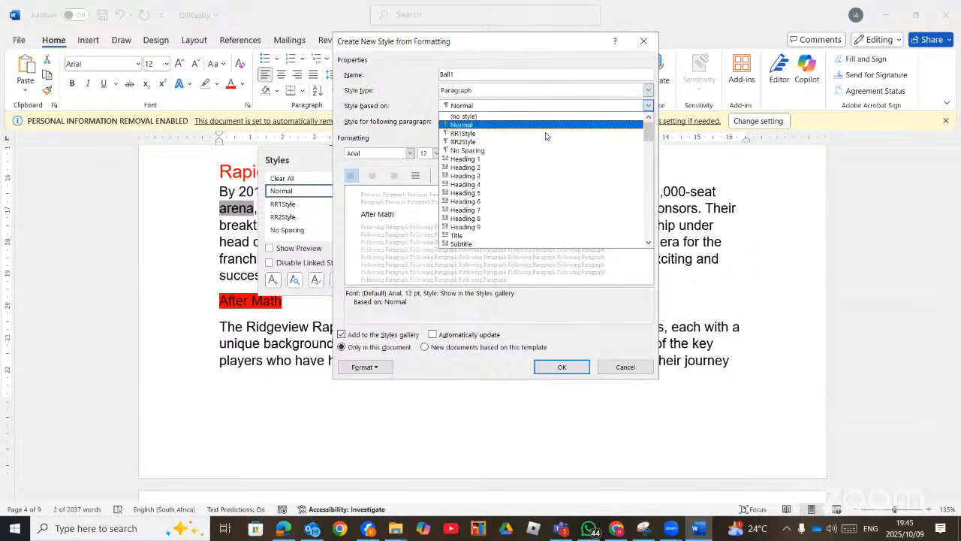
{"action": "left_click", "coordinate": [500, 158]}
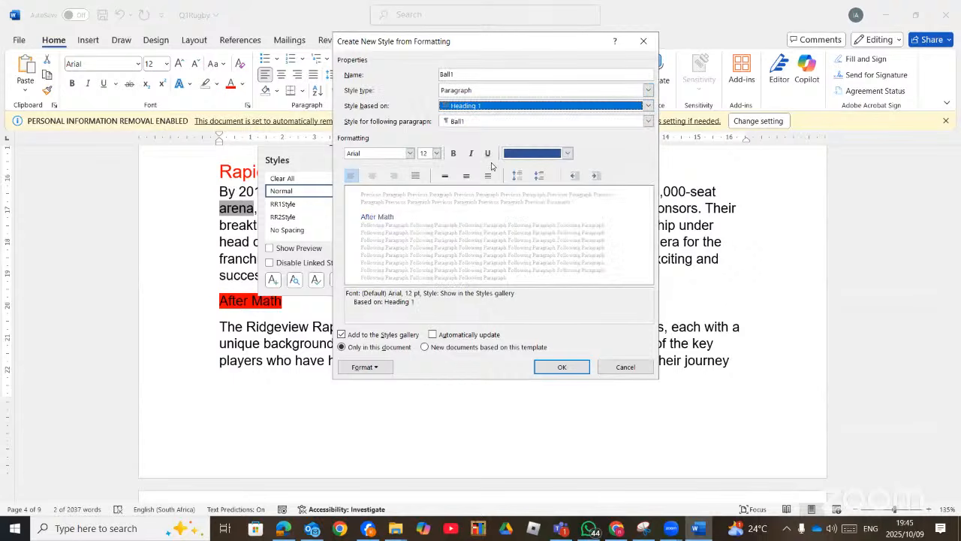
Step: Set the Ball1 style's font colour to Purple, as question 1.8 requires, and create the style
{"action": "left_click", "coordinate": [283, 529]}
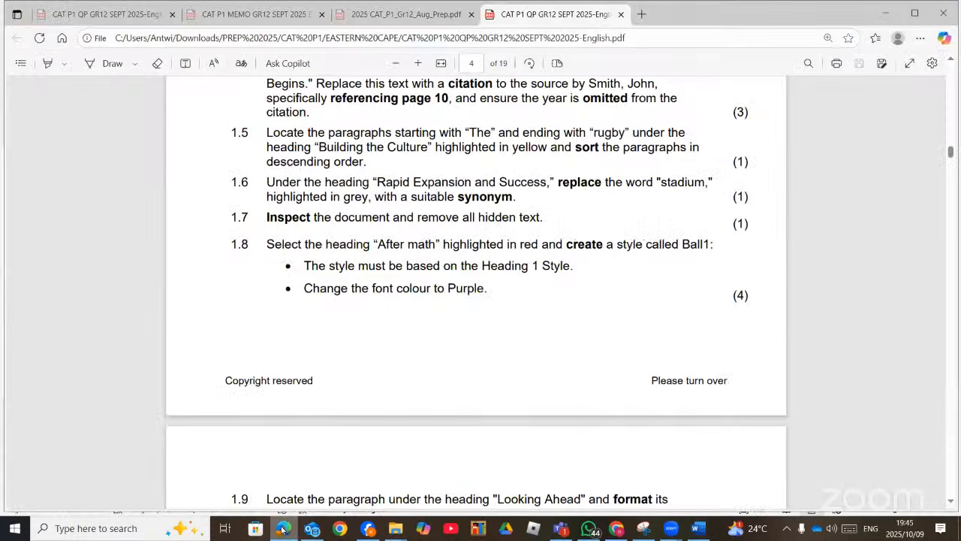
{"action": "left_click", "coordinate": [696, 527]}
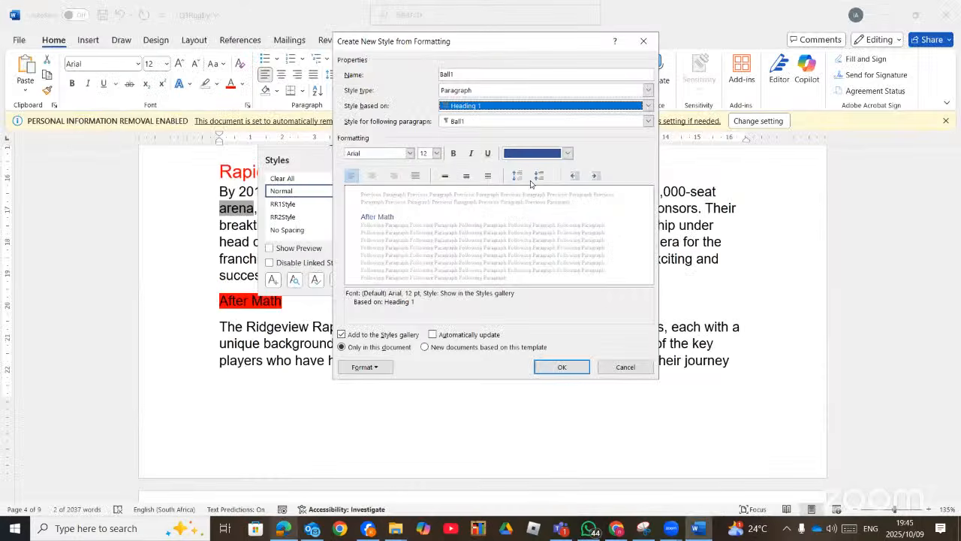
{"action": "left_click", "coordinate": [568, 153]}
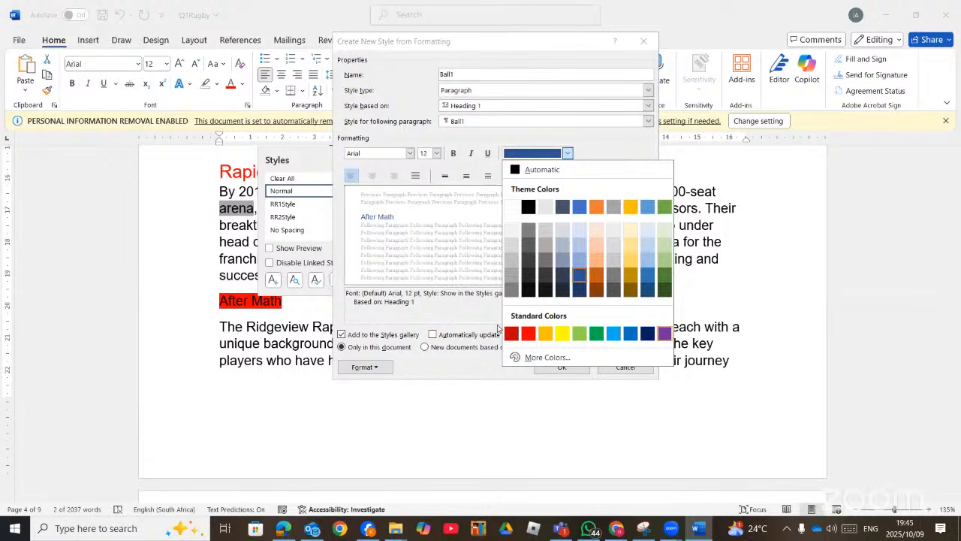
{"action": "left_click", "coordinate": [284, 529]}
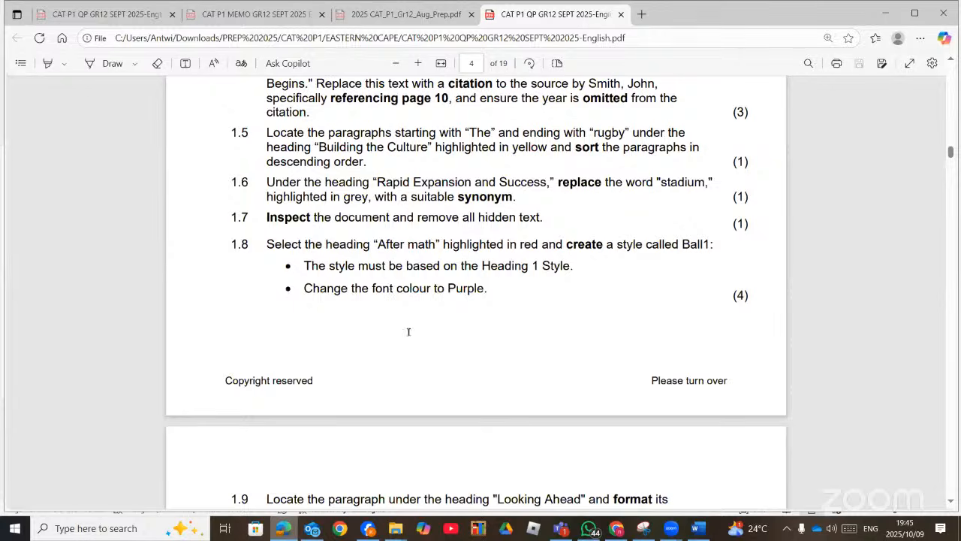
{"action": "scroll", "coordinate": [409, 336], "scroll_direction": "down", "scroll_amount": 3}
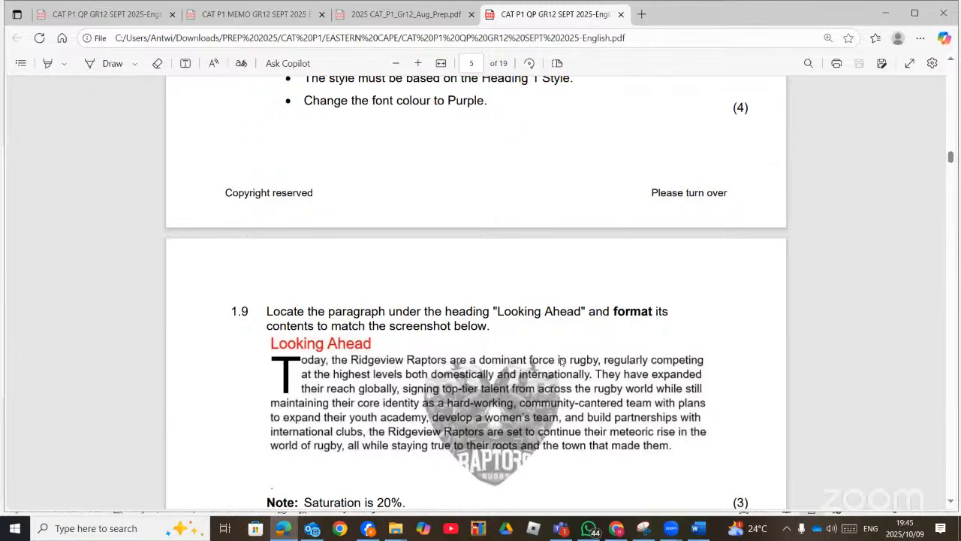
{"action": "key", "text": "alt+Tab"}
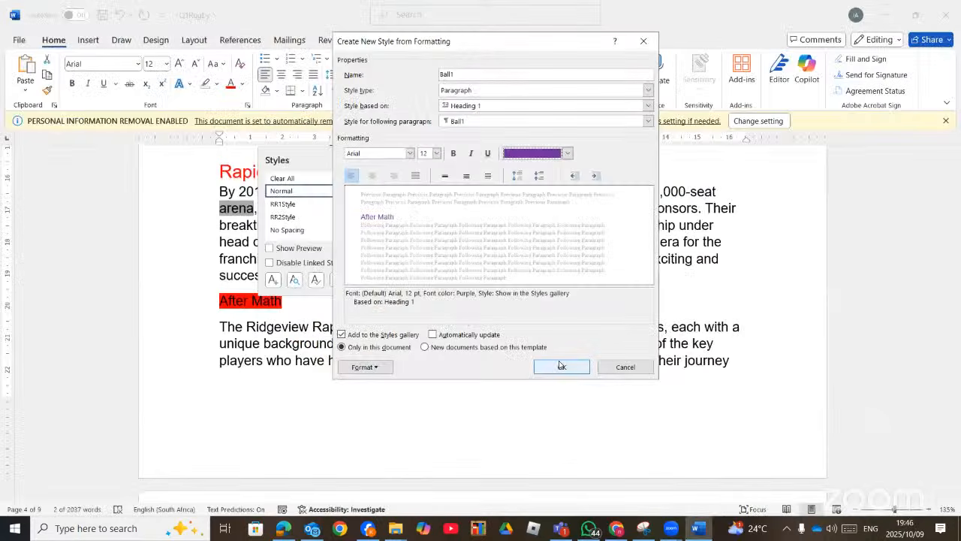
{"action": "left_click", "coordinate": [561, 367]}
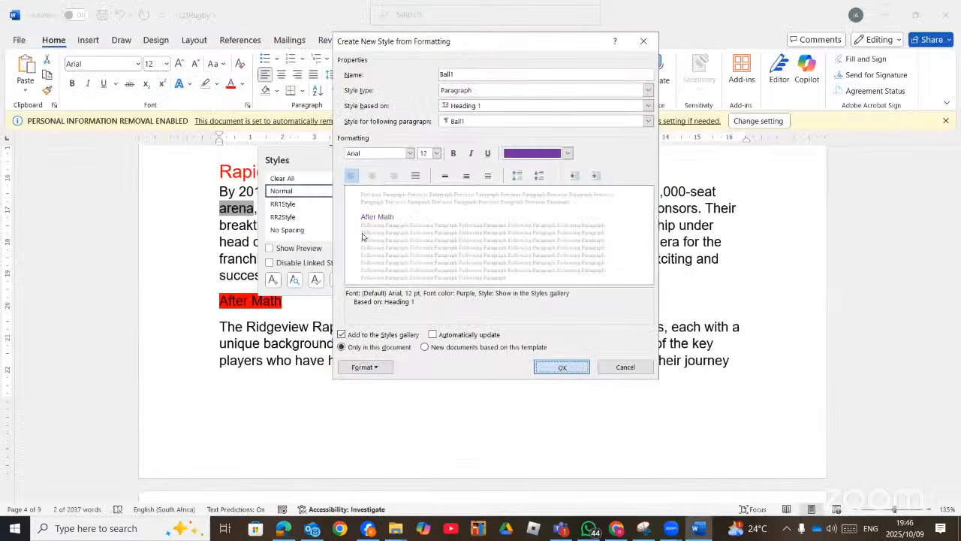
{"action": "left_click", "coordinate": [377, 160]}
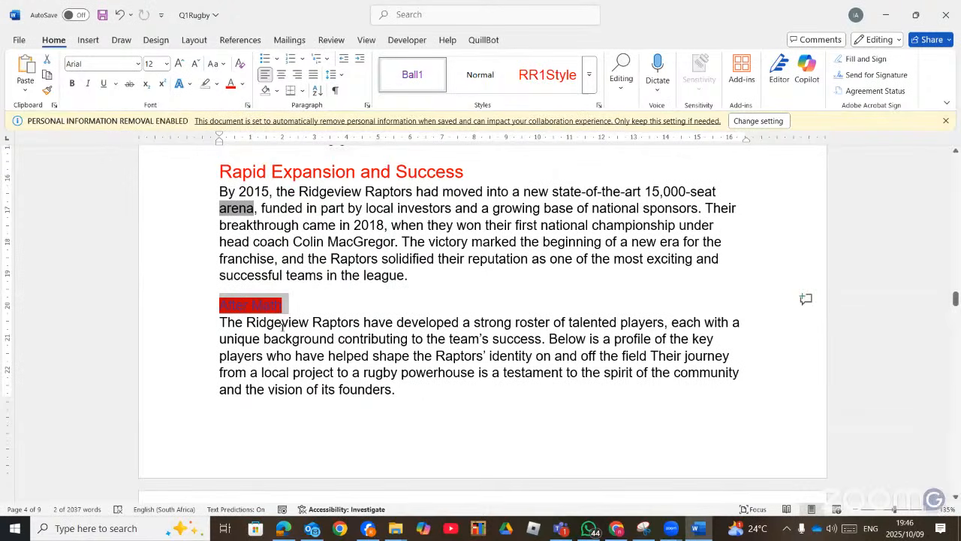
{"action": "left_click", "coordinate": [282, 323]}
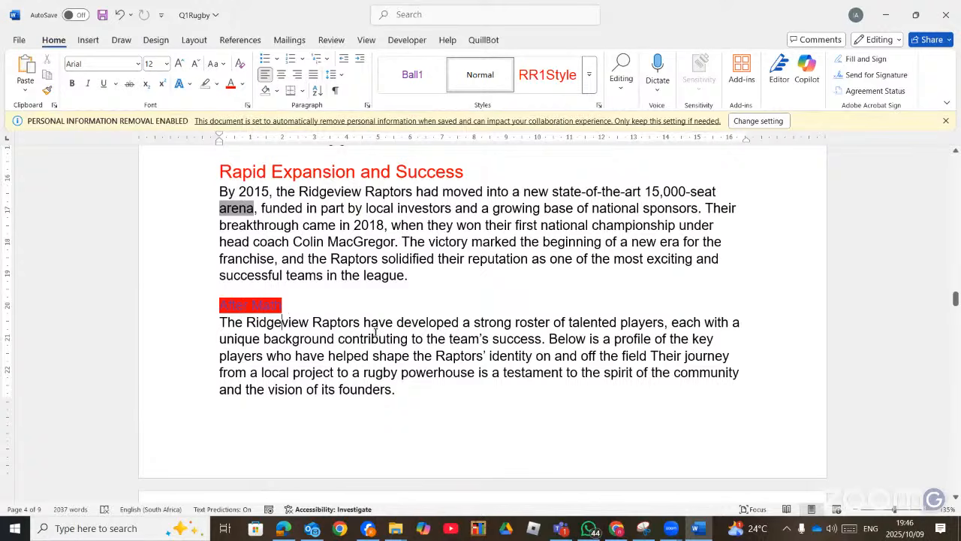
Step: Check the live chat in YouTube Studio, then return to question 1.9 in the exam PDF
{"action": "key", "text": "alt+Tab"}
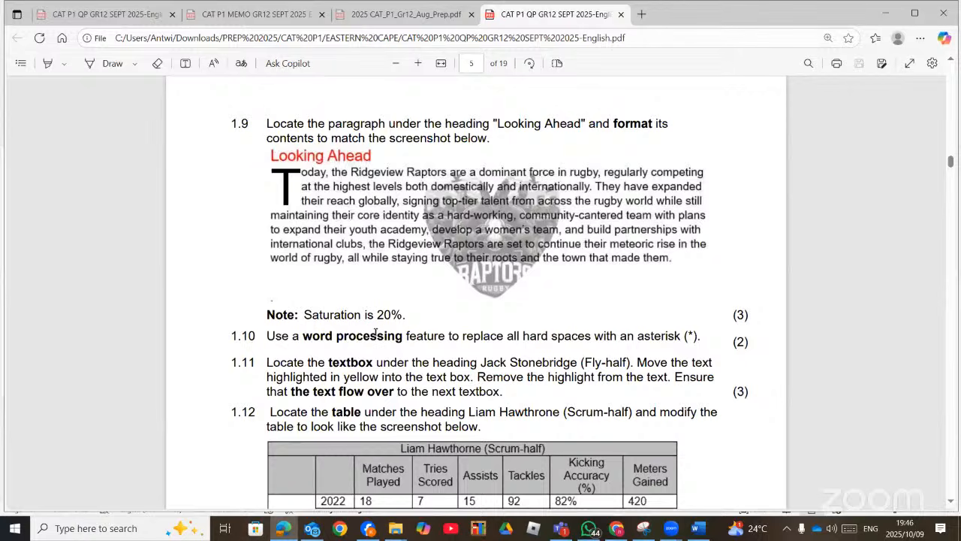
{"action": "left_click", "coordinate": [618, 529]}
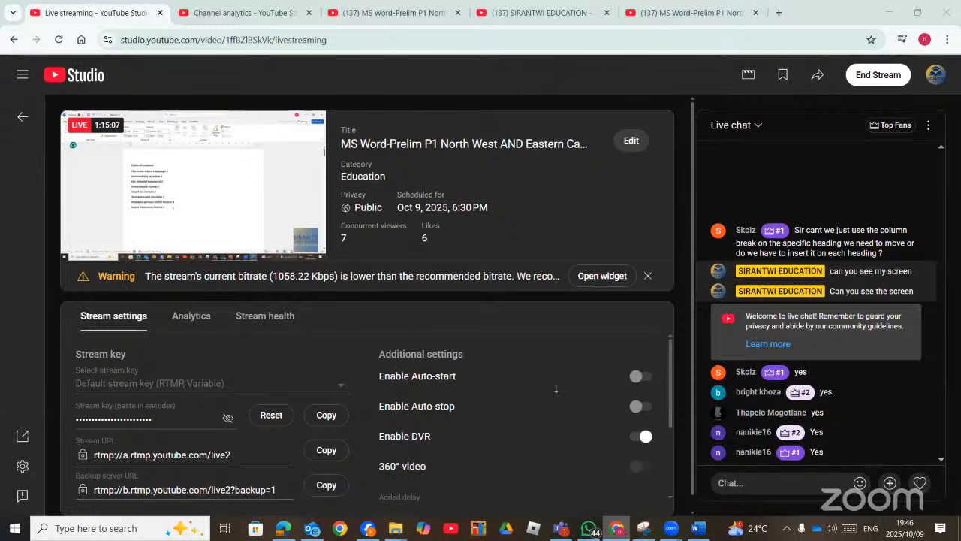
{"action": "key", "text": "alt+Tab"}
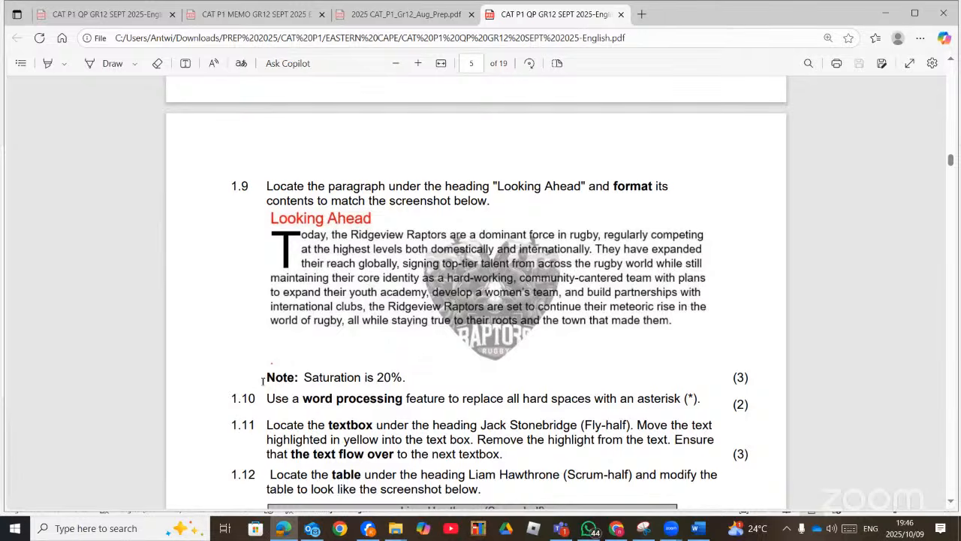
Step: Mark the saturation note, the large initial T and the Raptors logo in question 1.9 with the yellow highlighter
{"action": "left_click_drag", "start_coordinate": [264, 381], "coordinate": [403, 378]}
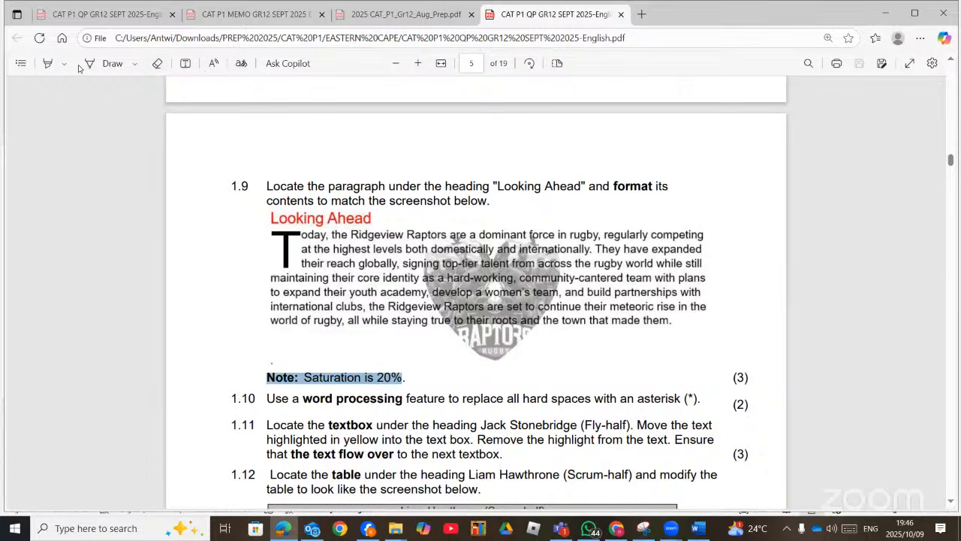
{"action": "left_click", "coordinate": [48, 64]}
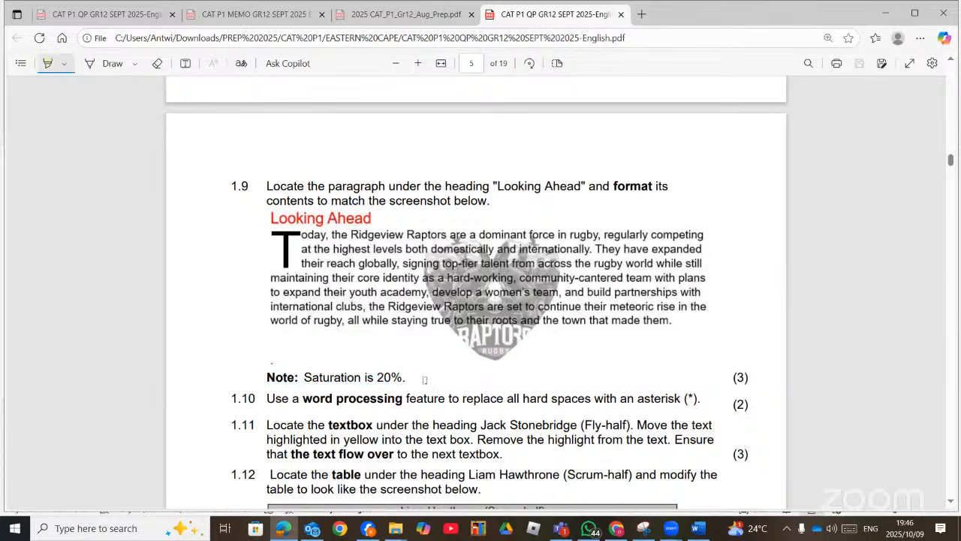
{"action": "mouse_move", "coordinate": [423, 379]}
{"action": "left_mouse_down"}
{"action": "mouse_move", "coordinate": [262, 358]}
{"action": "mouse_move", "coordinate": [254, 389]}
{"action": "mouse_move", "coordinate": [420, 373]}
{"action": "left_mouse_up"}
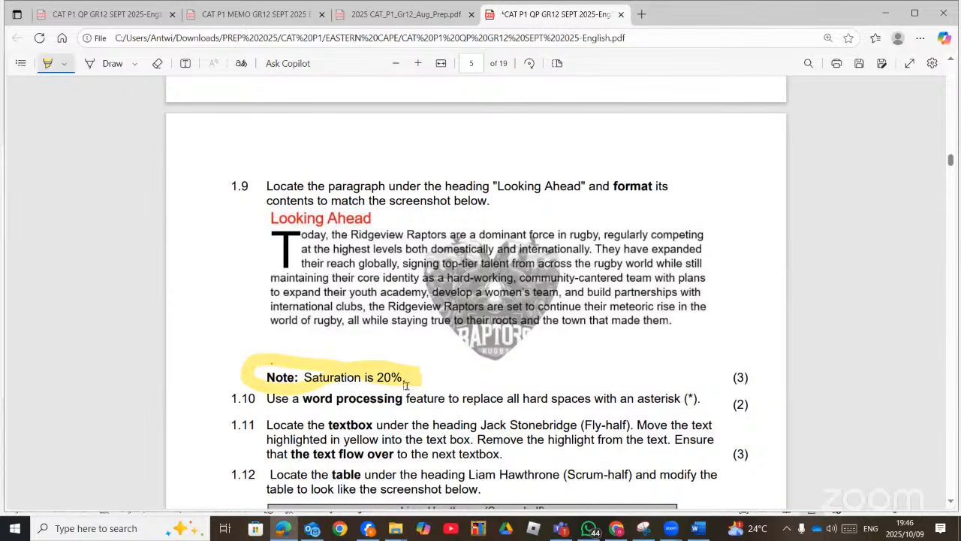
{"action": "left_click_drag", "start_coordinate": [255, 234], "coordinate": [283, 248]}
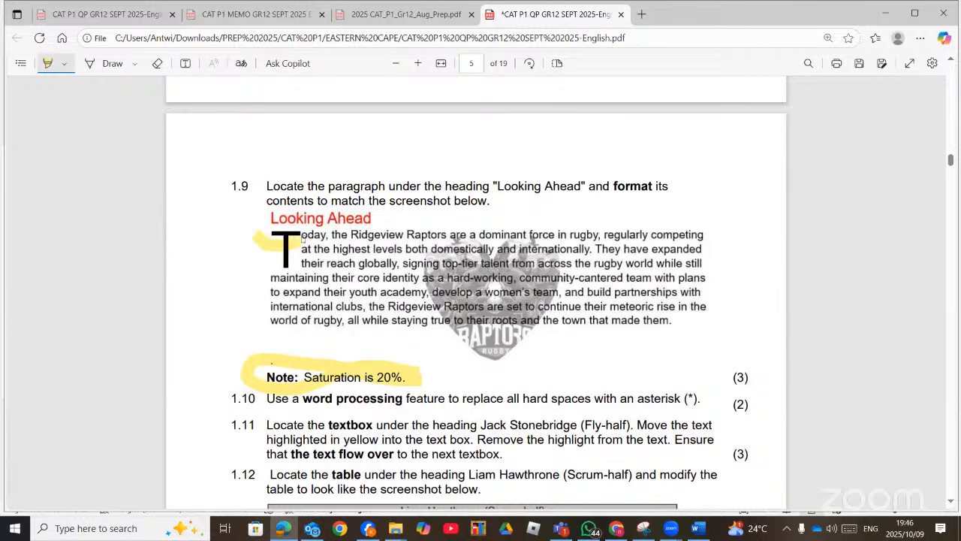
{"action": "mouse_move", "coordinate": [460, 234]}
{"action": "left_mouse_down"}
{"action": "mouse_move", "coordinate": [398, 304]}
{"action": "mouse_move", "coordinate": [469, 359]}
{"action": "mouse_move", "coordinate": [557, 280]}
{"action": "mouse_move", "coordinate": [559, 231]}
{"action": "mouse_move", "coordinate": [465, 239]}
{"action": "left_mouse_up"}
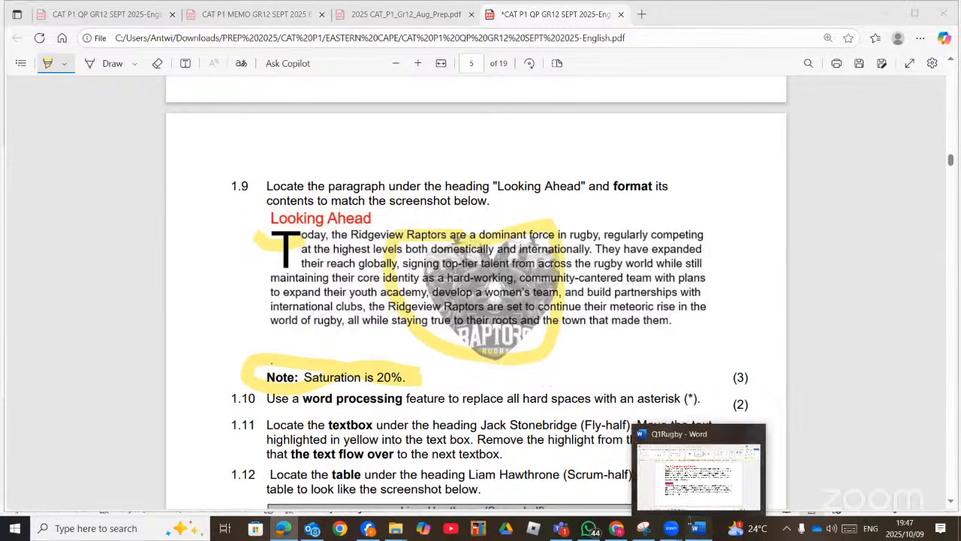
Step: Switch to the Q1Rugby document in Word and apply a Dropped drop cap spanning 3 lines to the Looking Ahead paragraph
{"action": "left_click", "coordinate": [696, 528]}
{"action": "scroll", "coordinate": [590, 455], "scroll_direction": "down", "scroll_amount": 6}
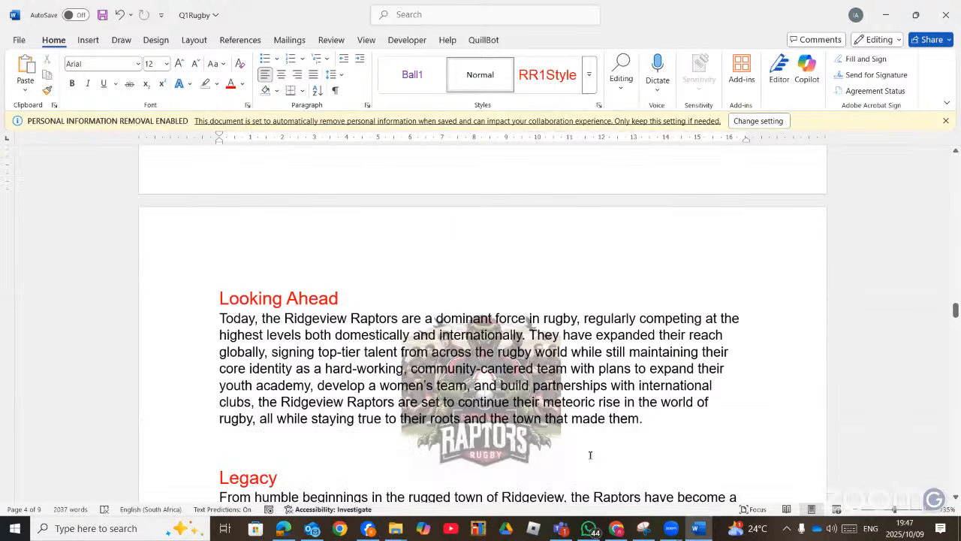
{"action": "scroll", "coordinate": [198, 284], "scroll_direction": "down", "scroll_amount": 1}
{"action": "left_click", "coordinate": [221, 275]}
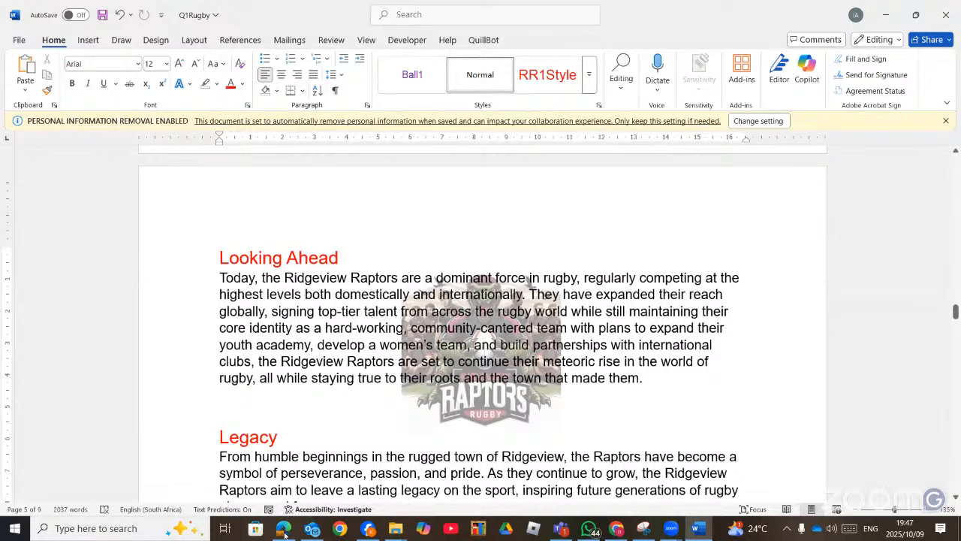
{"action": "left_click", "coordinate": [284, 529]}
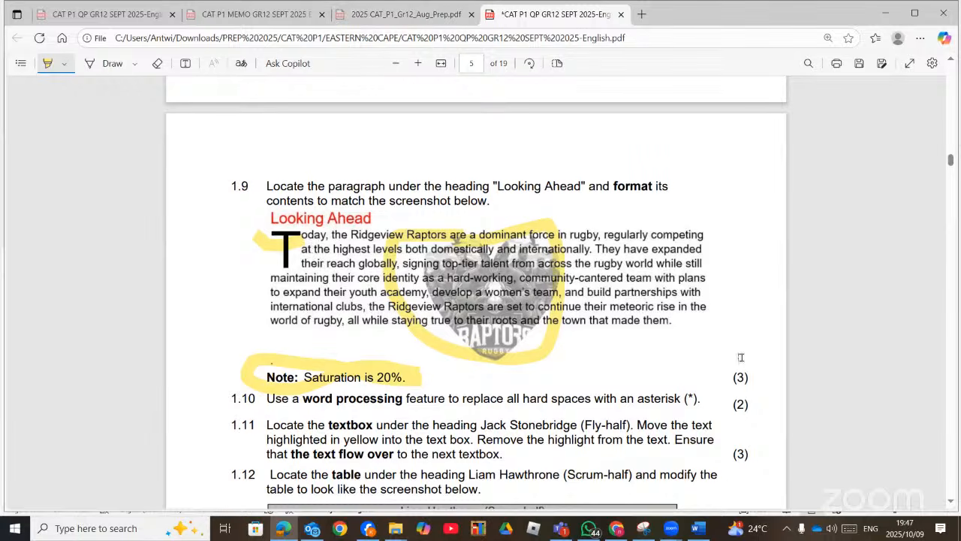
{"action": "left_click", "coordinate": [699, 528]}
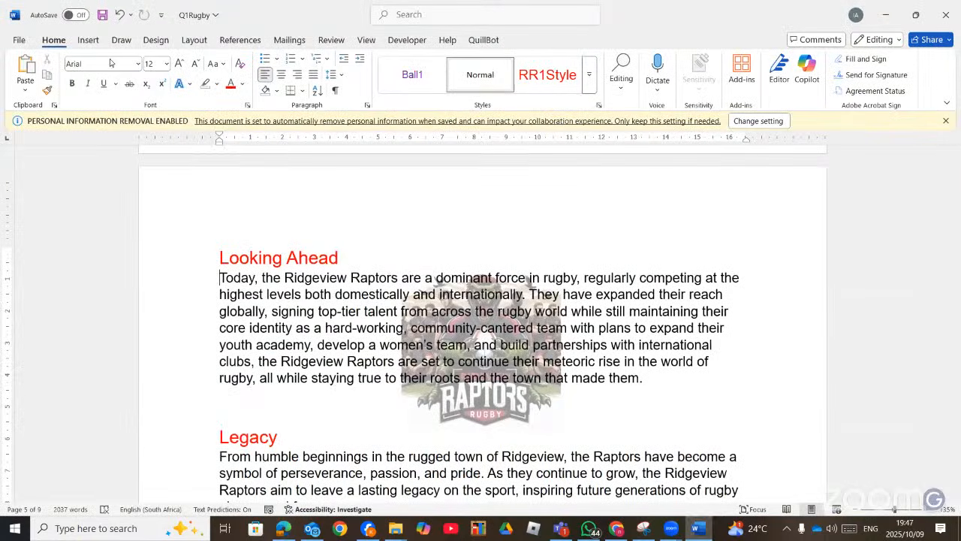
{"action": "left_click", "coordinate": [87, 43]}
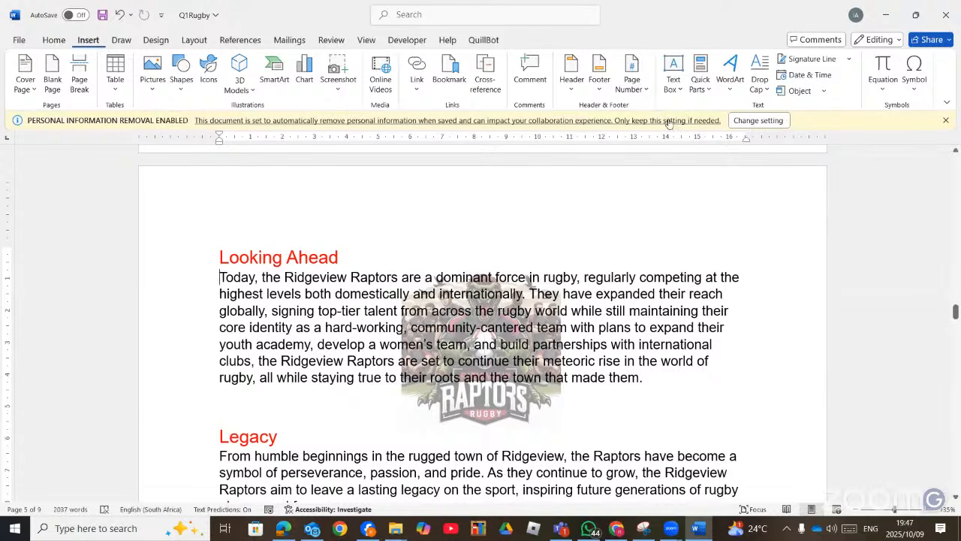
{"action": "left_click", "coordinate": [761, 87]}
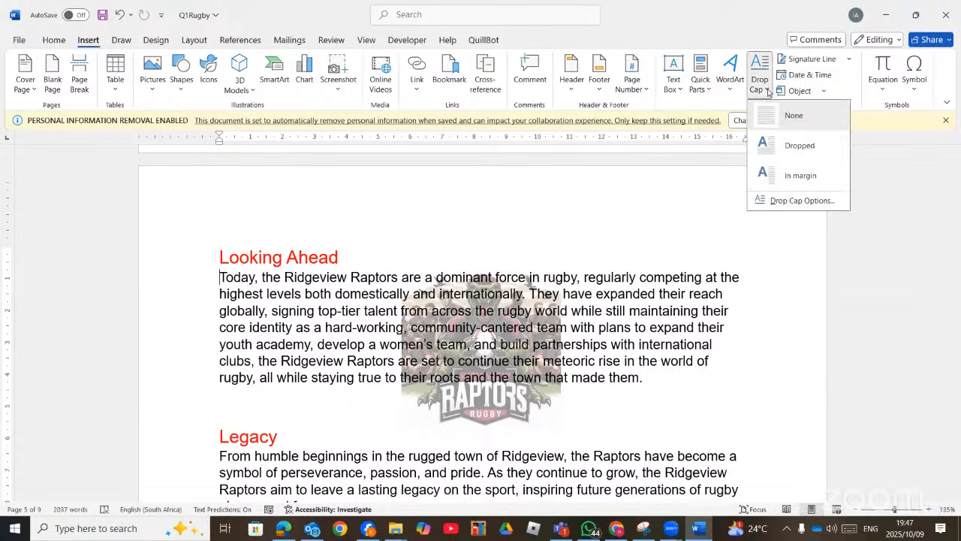
{"action": "left_click", "coordinate": [789, 203]}
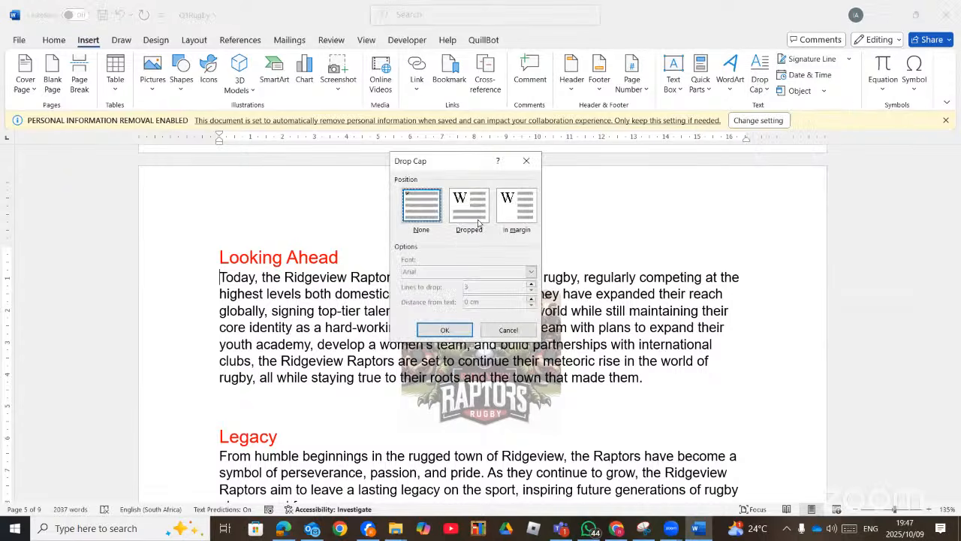
{"action": "left_click", "coordinate": [467, 209]}
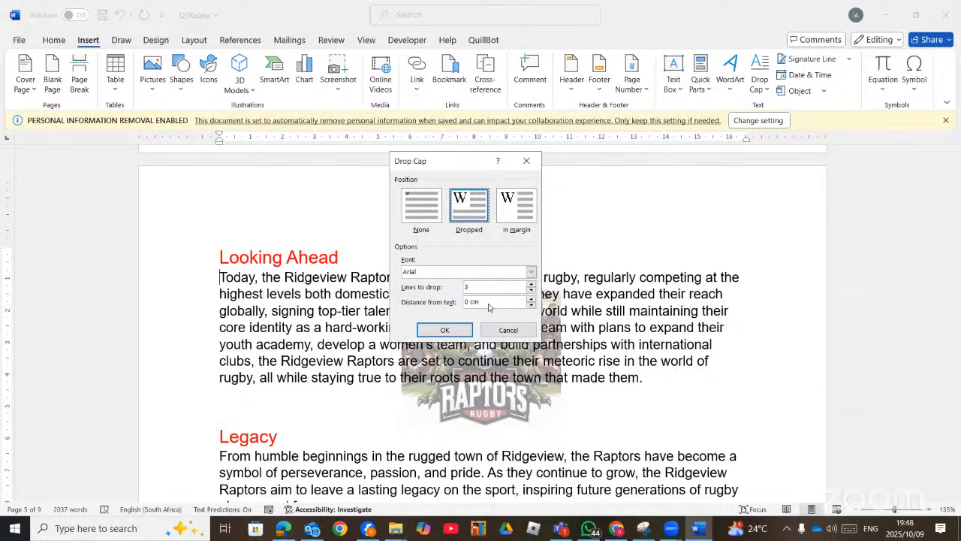
{"action": "left_click", "coordinate": [449, 329]}
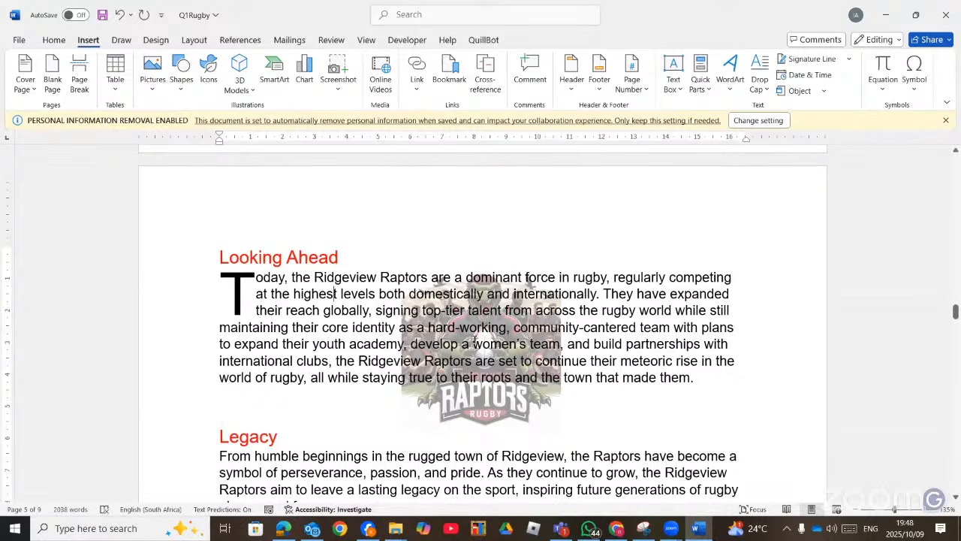
Step: Crop the Raptors logo behind the Looking Ahead paragraph to a heart shape
{"action": "left_click", "coordinate": [516, 411]}
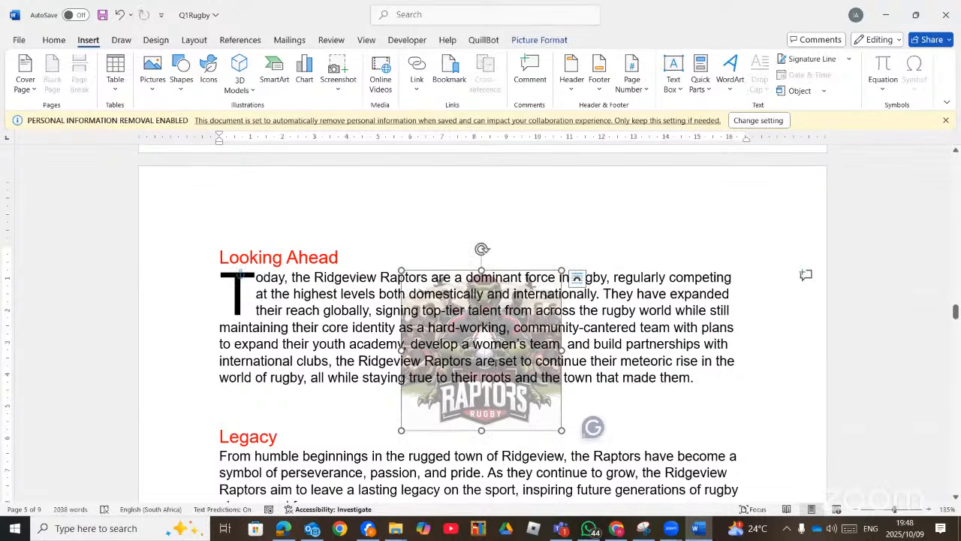
{"action": "left_click", "coordinate": [515, 414]}
{"action": "left_click", "coordinate": [515, 413]}
{"action": "left_click", "coordinate": [537, 40]}
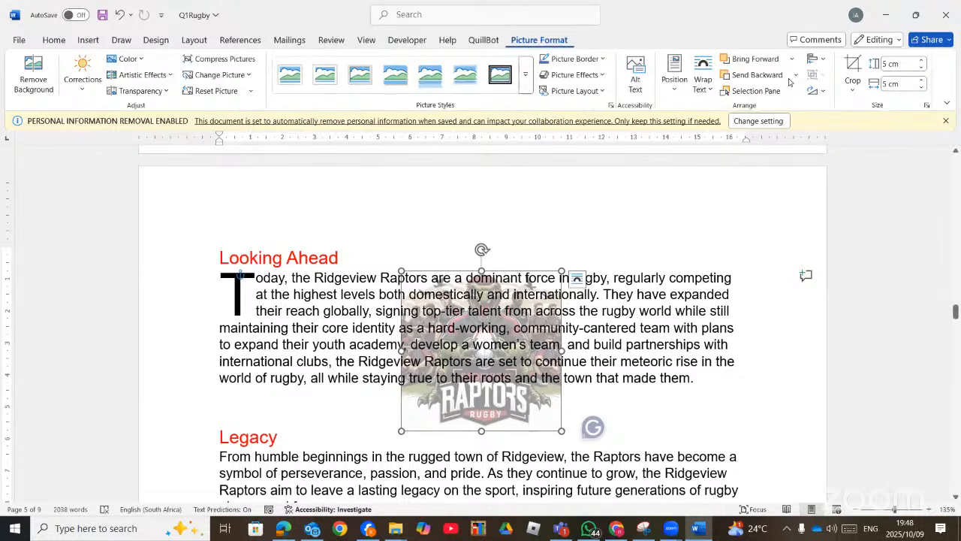
{"action": "left_click", "coordinate": [853, 92]}
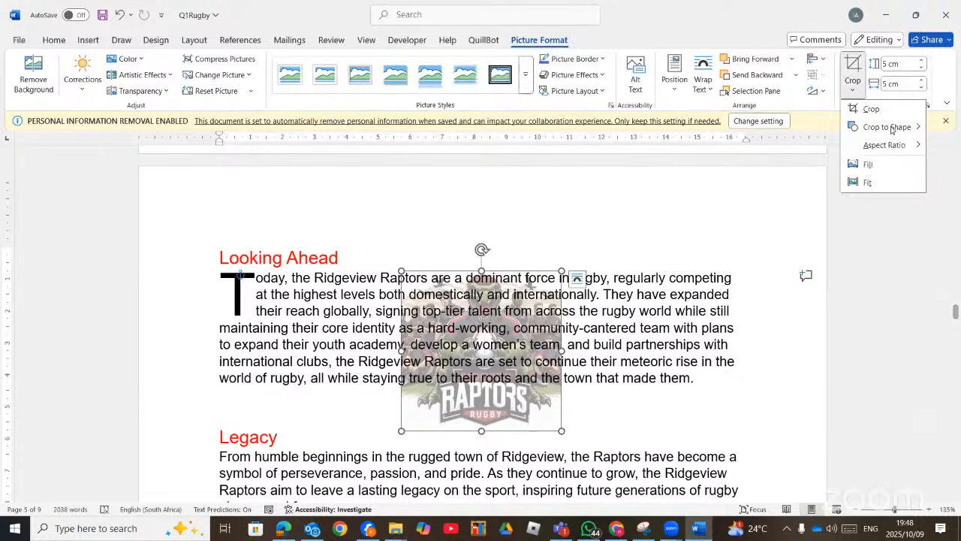
{"action": "mouse_move", "coordinate": [891, 129]}
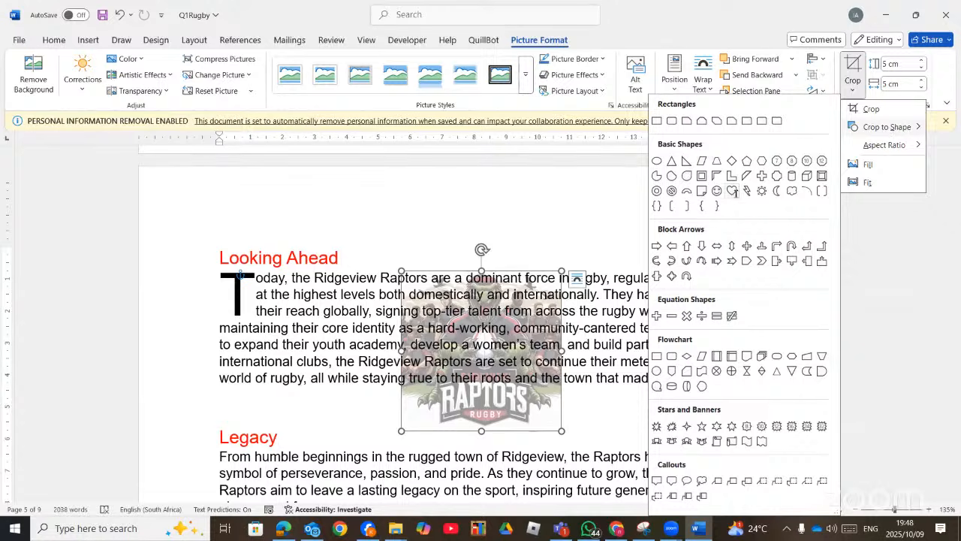
{"action": "left_click", "coordinate": [731, 190]}
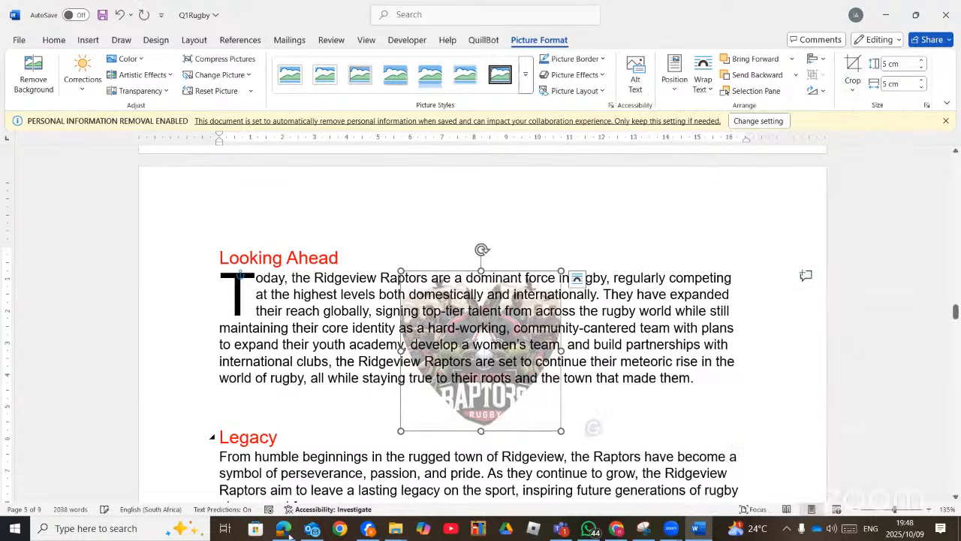
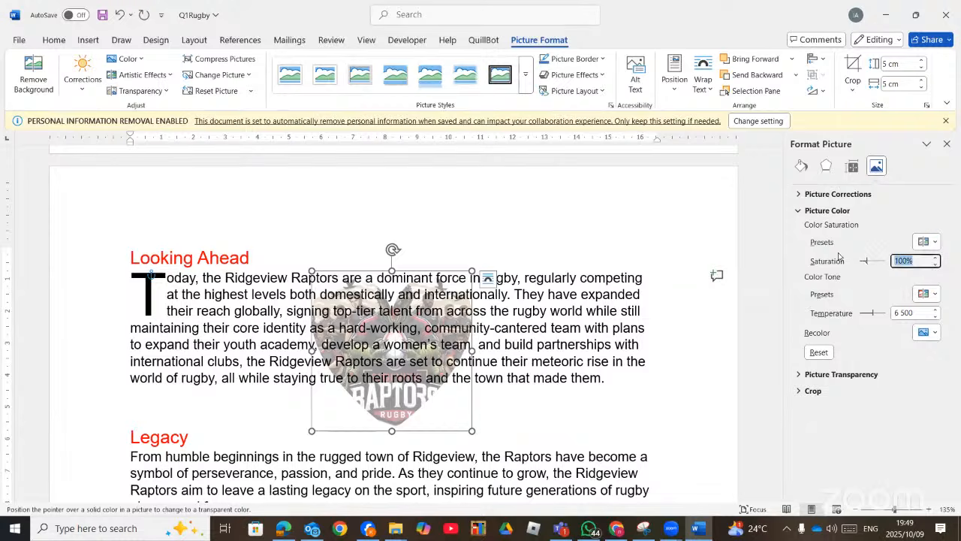
Step: Set the Raptors logo's colour saturation to 20%
{"action": "type", "text": "20"}
{"action": "left_click", "coordinate": [935, 264]}
{"action": "left_click", "coordinate": [934, 257]}
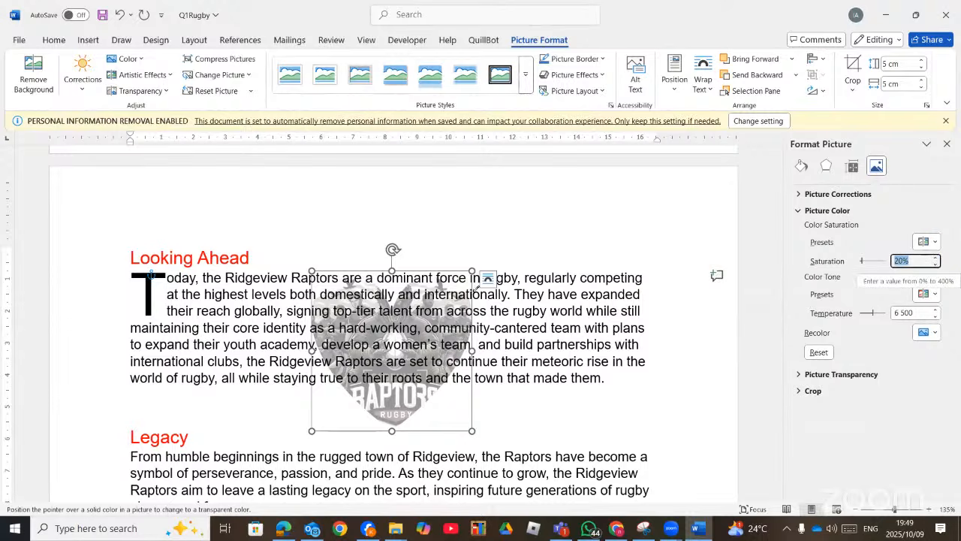
{"action": "left_click", "coordinate": [496, 334]}
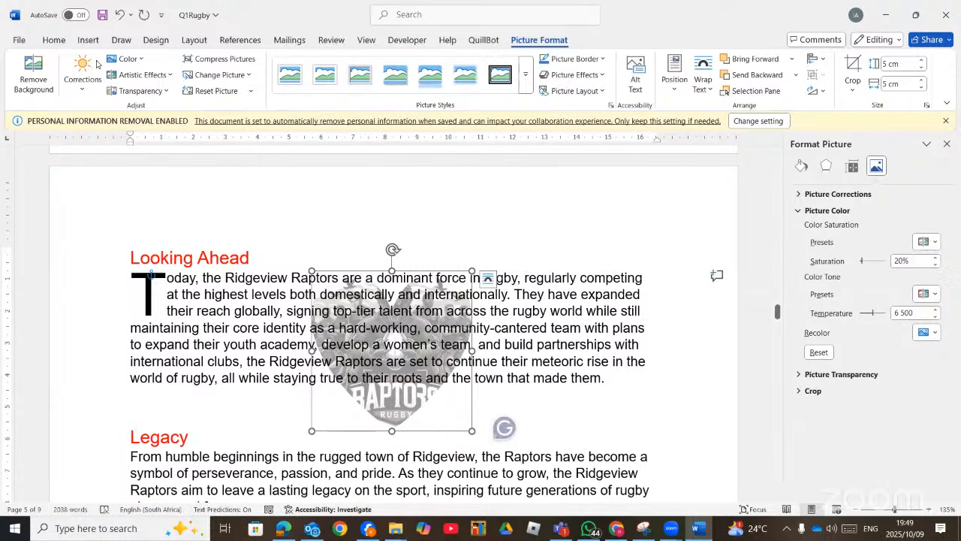
Step: Apply the 0% colour saturation preset to the Raptors logo
{"action": "left_click", "coordinate": [142, 59]}
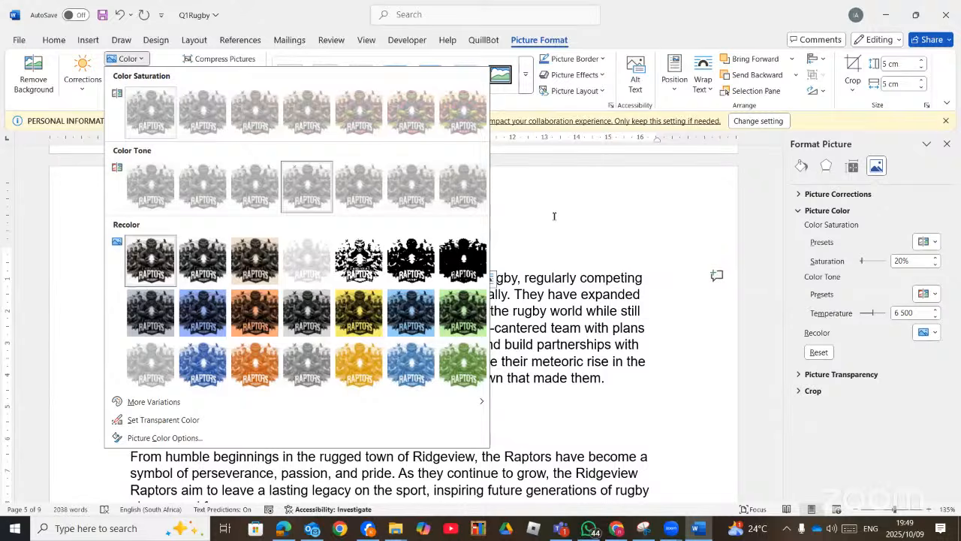
{"action": "left_click", "coordinate": [157, 111]}
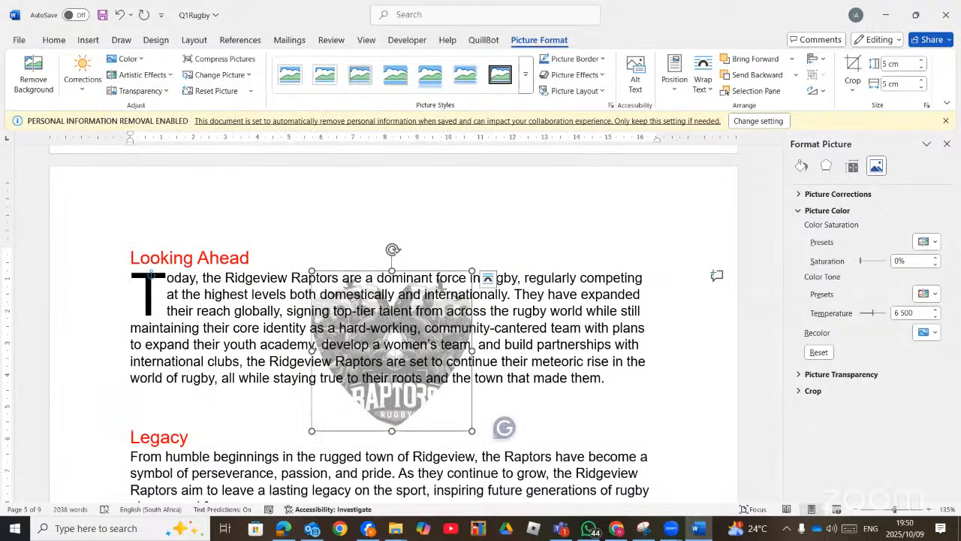
Step: Return to the logo's picture colour options, set the saturation back to 20% and deselect the logo
{"action": "left_click", "coordinate": [141, 60]}
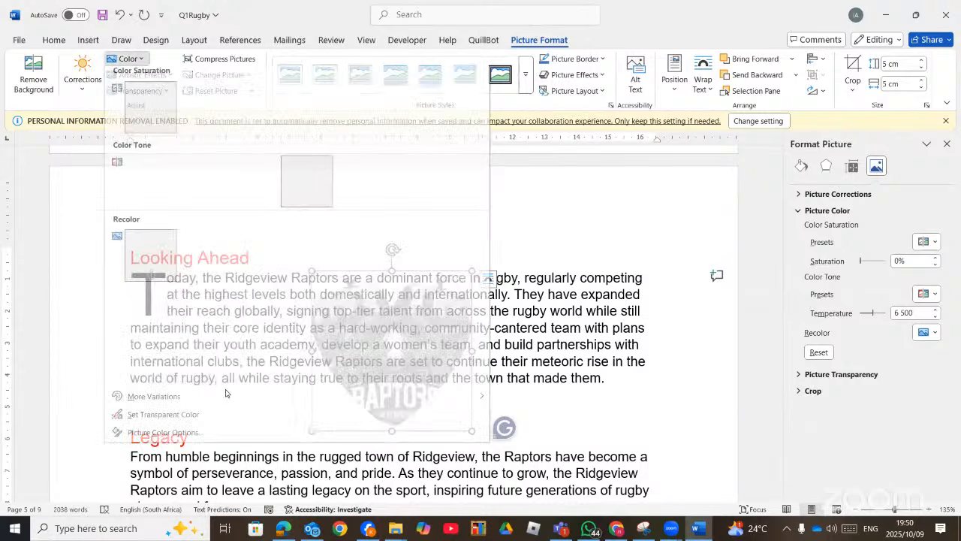
{"action": "left_click", "coordinate": [166, 433]}
{"action": "left_click", "coordinate": [935, 258]}
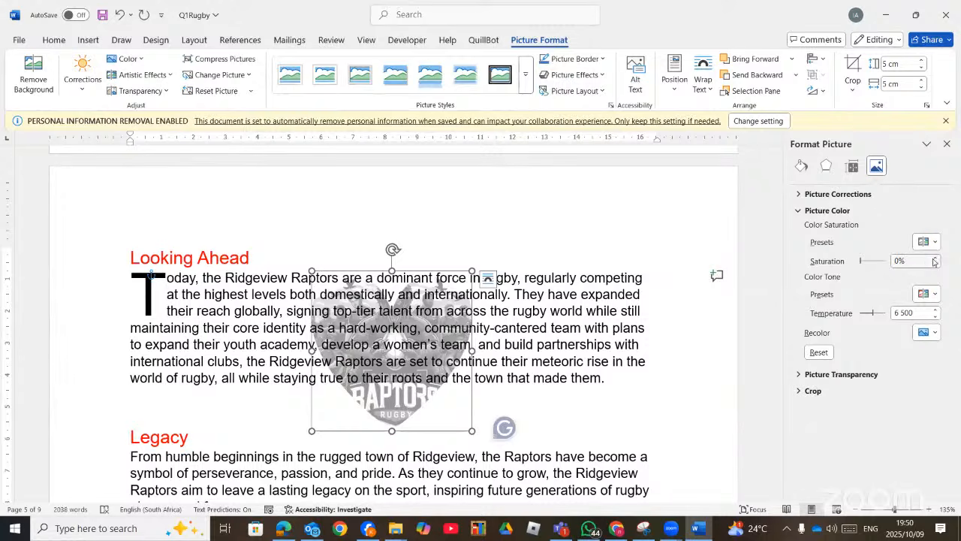
{"action": "left_click", "coordinate": [934, 258]}
{"action": "left_click", "coordinate": [898, 262]}
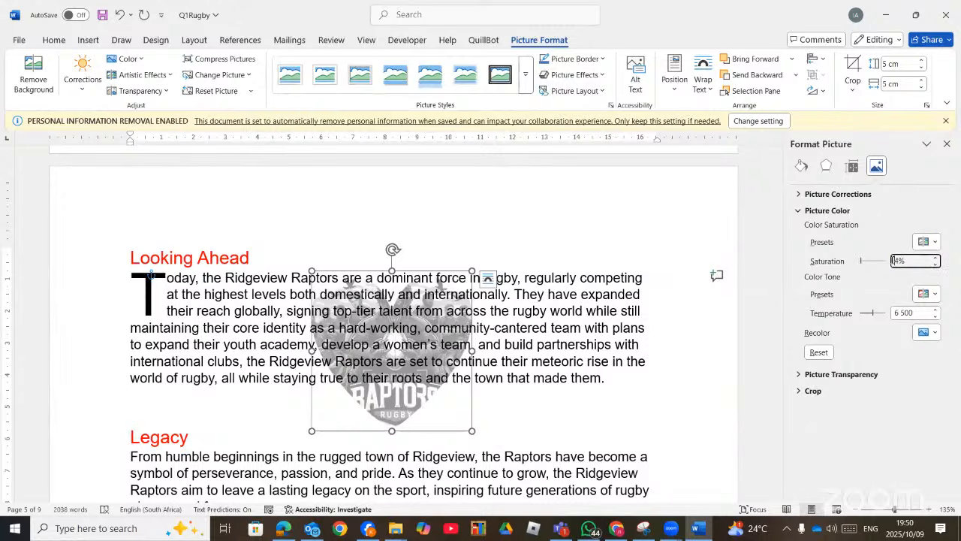
{"action": "left_click_drag", "start_coordinate": [899, 262], "coordinate": [893, 263]}
{"action": "type", "text": "20"}
{"action": "left_click", "coordinate": [893, 374]}
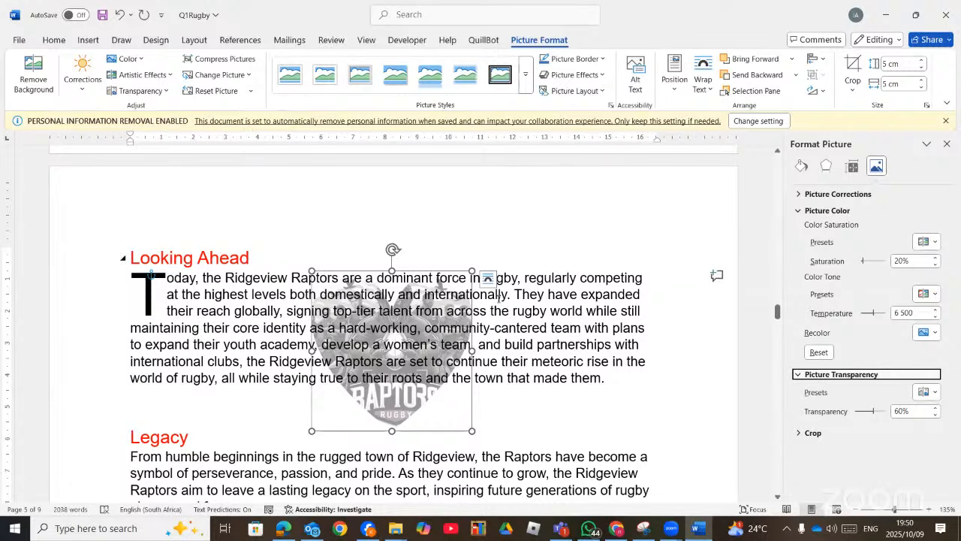
{"action": "left_click", "coordinate": [411, 346]}
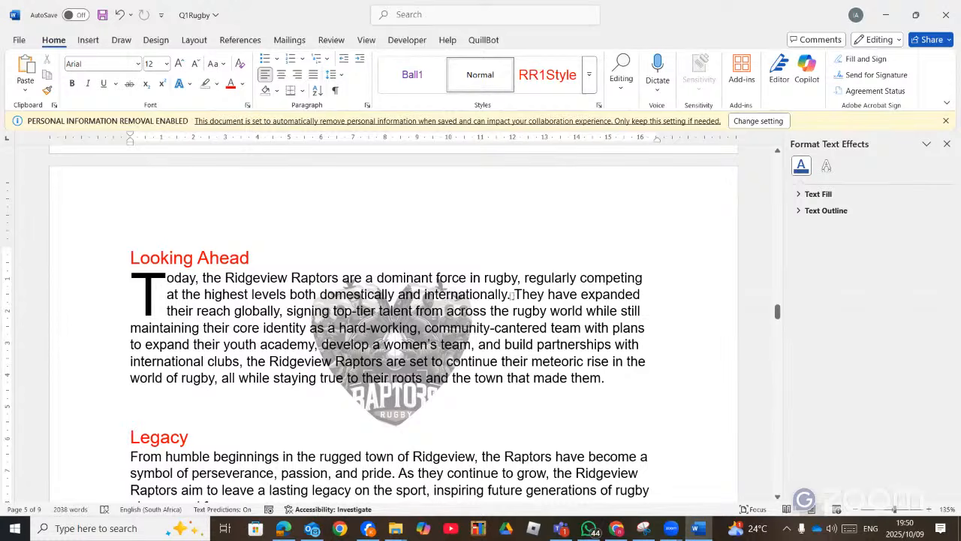
Step: Switch to the exam PDF in Edge, highlight "hard spaces" in question 1.10 and return to Word
{"action": "key", "text": "alt+Tab"}
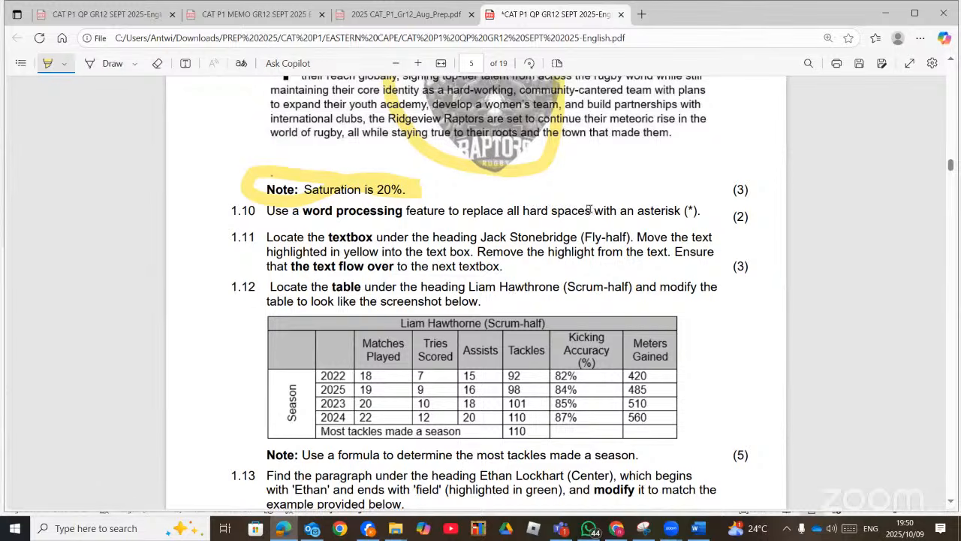
{"action": "left_click_drag", "start_coordinate": [522, 212], "coordinate": [604, 212]}
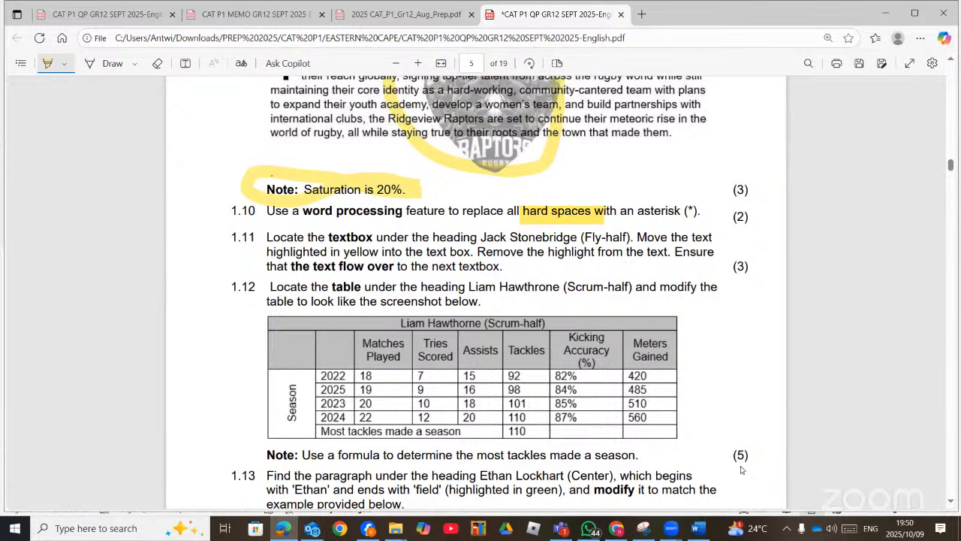
{"action": "key", "text": "alt+Tab"}
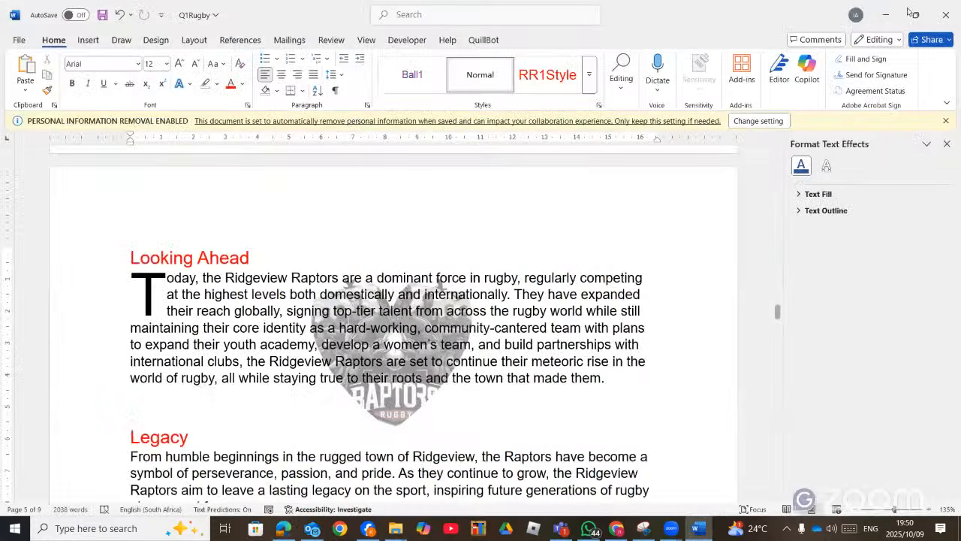
Step: Close the Format Text Effects pane, search Word's commands for "repl" and open the Replace dialog
{"action": "left_click", "coordinate": [946, 144]}
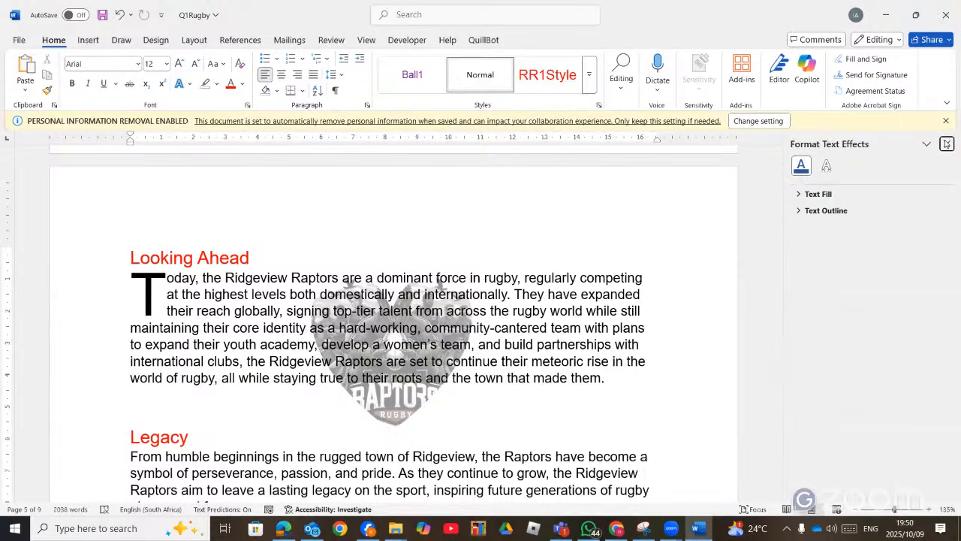
{"action": "left_click", "coordinate": [437, 16]}
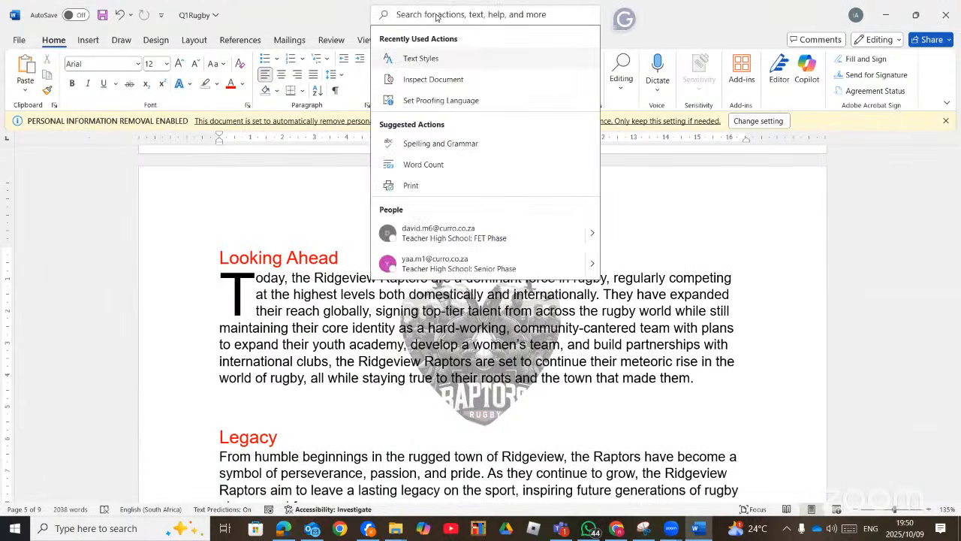
{"action": "type", "text": "he"}
{"action": "key", "text": "BackSpace"}
{"action": "key", "text": "BackSpace"}
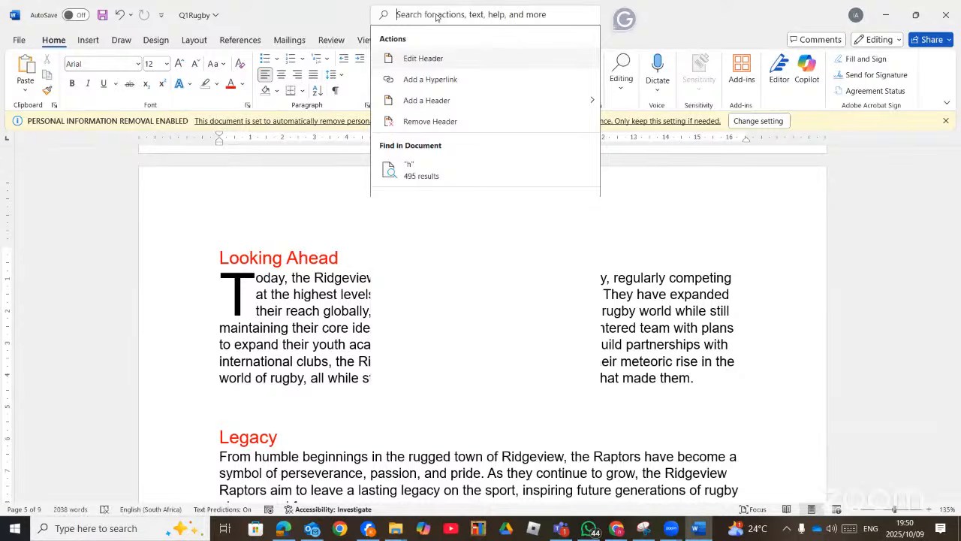
{"action": "type", "text": "repl"}
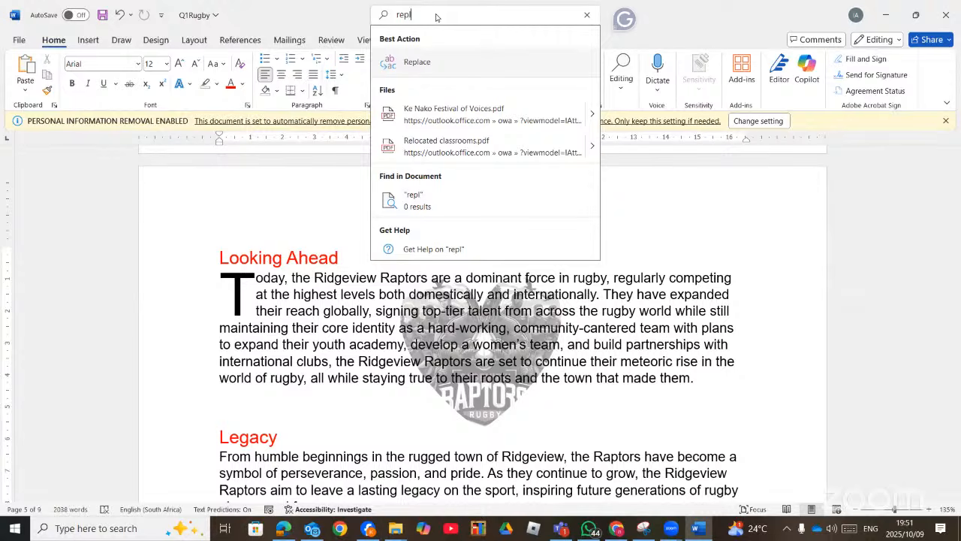
{"action": "left_click", "coordinate": [417, 63]}
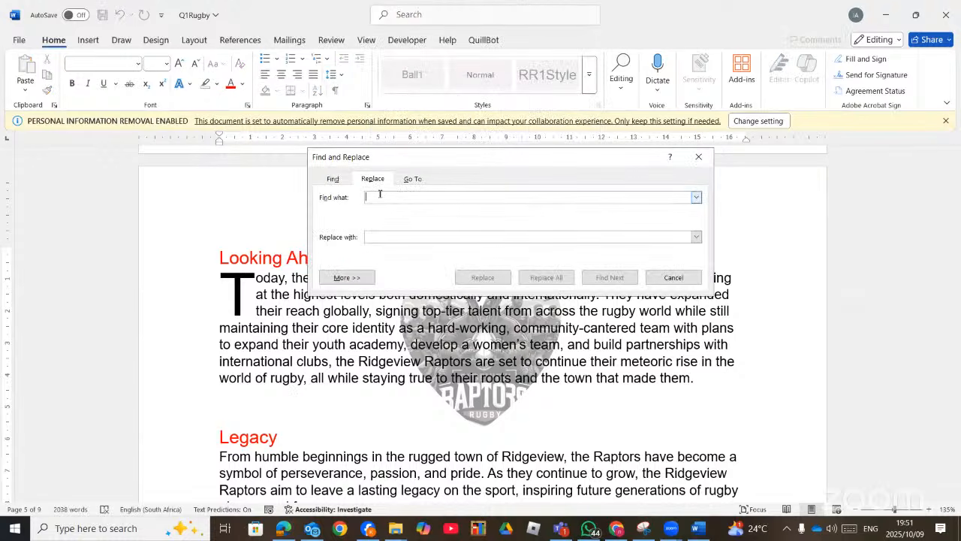
Step: Expand the replace options and enter the Nonbreaking Space special character (^s) as the text to find
{"action": "left_click", "coordinate": [361, 279]}
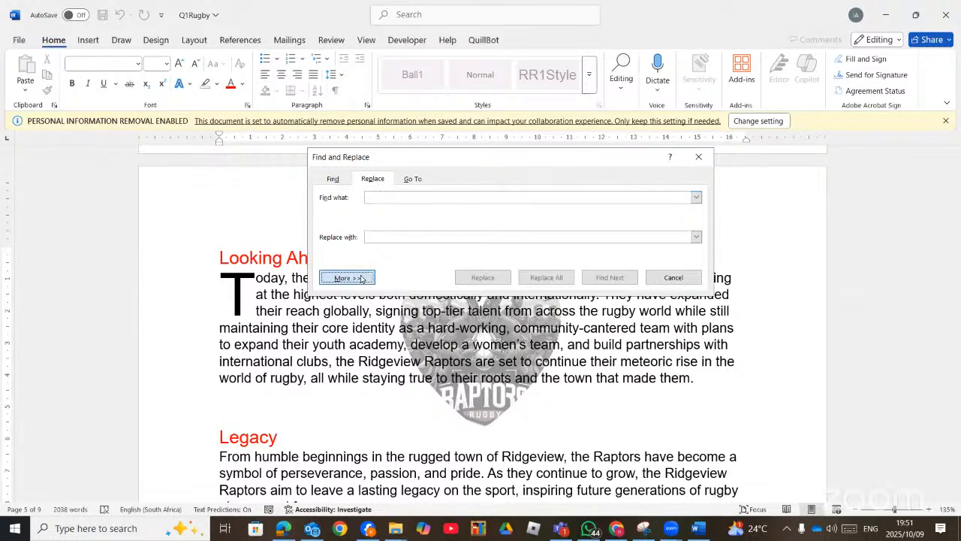
{"action": "left_click", "coordinate": [383, 196]}
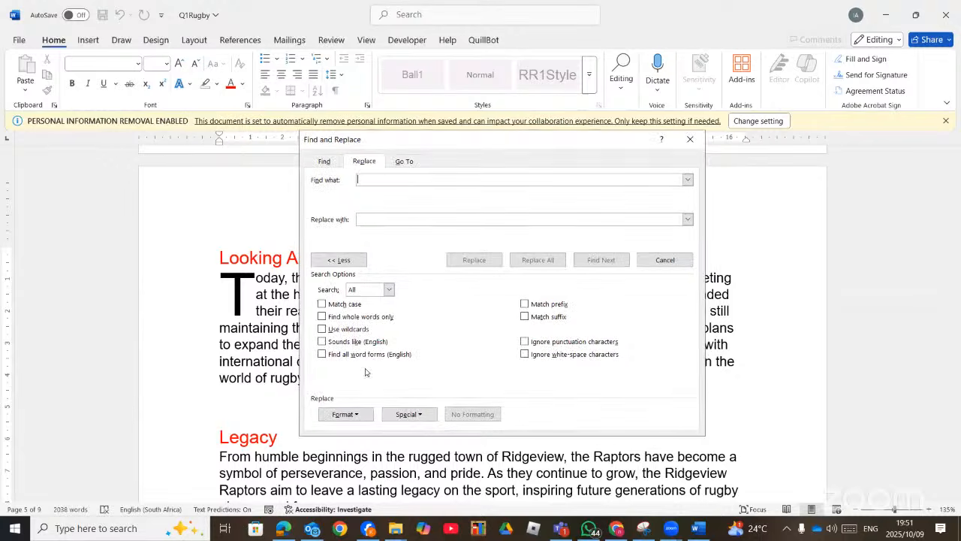
{"action": "left_click", "coordinate": [409, 415]}
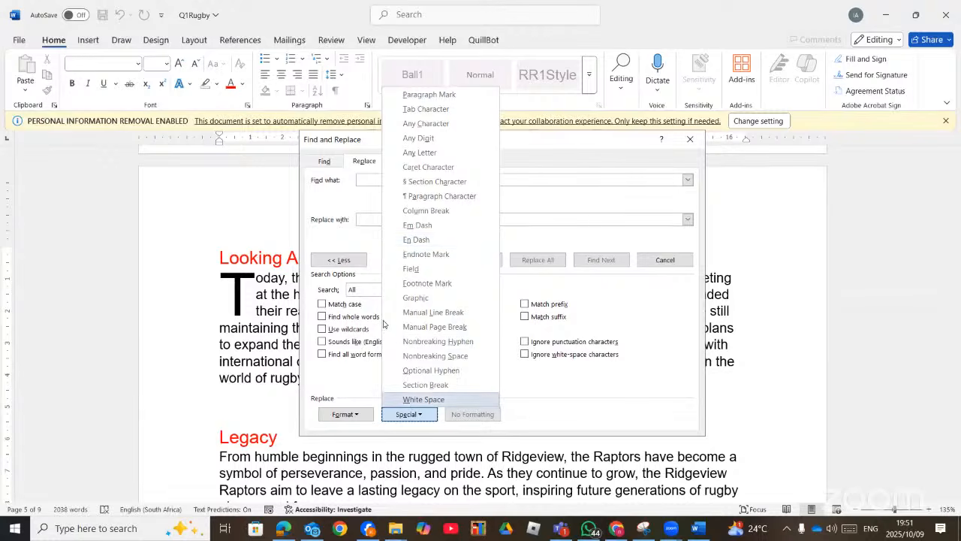
{"action": "left_click", "coordinate": [433, 355]}
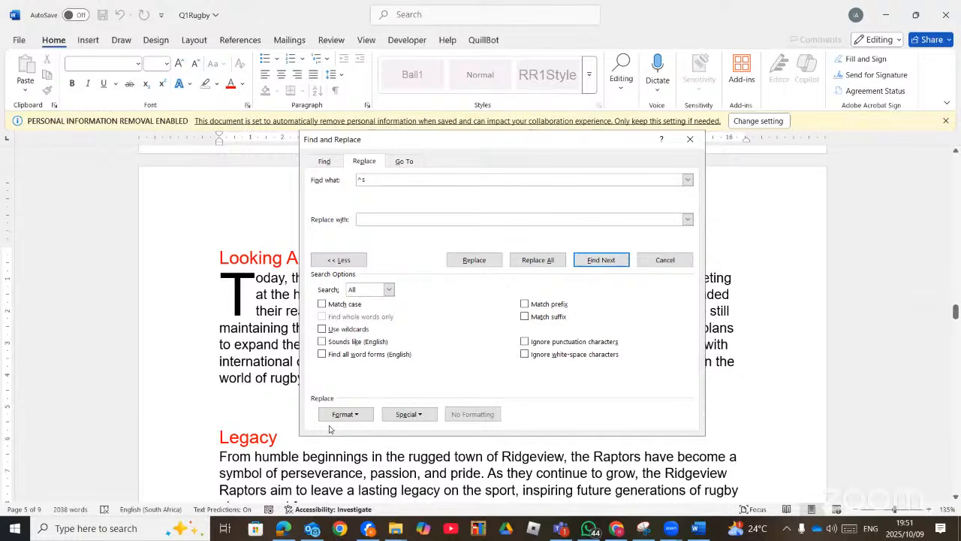
Step: Recheck question 1.10 in the PDF, replace all nonbreaking spaces with an asterisk (*) in Word and close Find and Replace
{"action": "key", "text": "alt+Tab"}
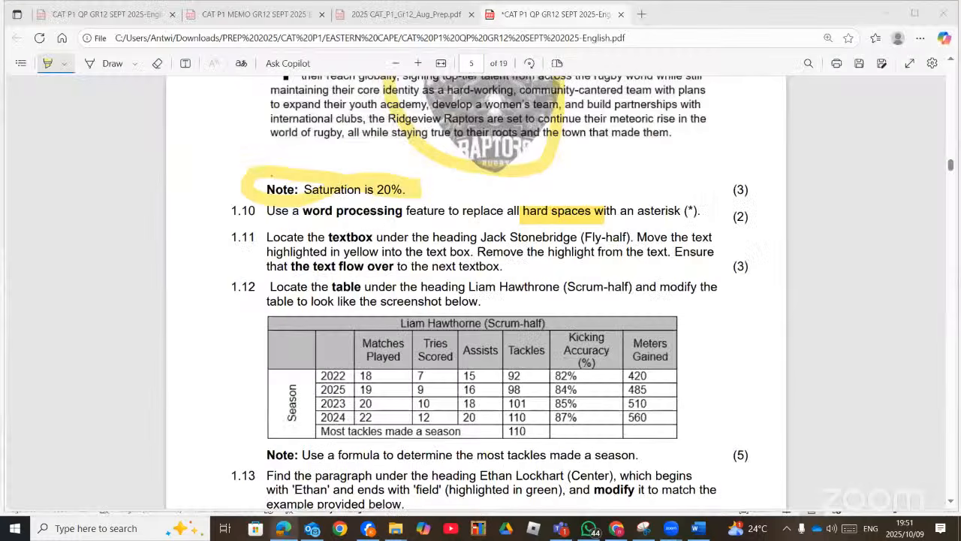
{"action": "key", "text": "alt+Tab"}
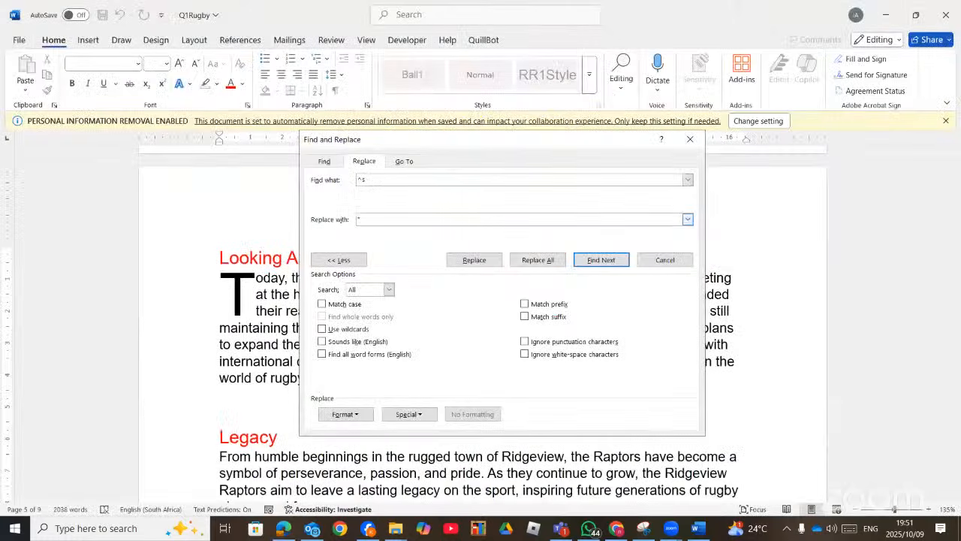
{"action": "left_click", "coordinate": [546, 259]}
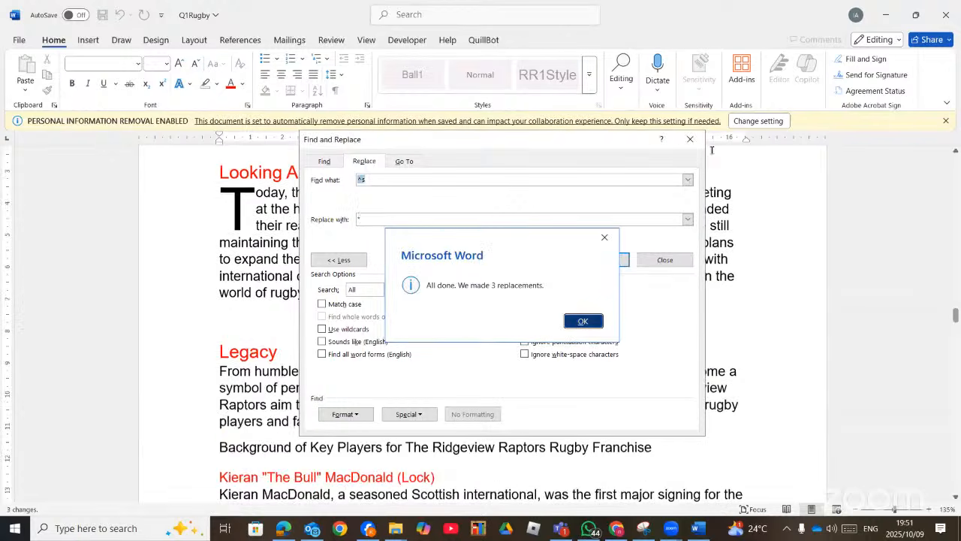
{"action": "left_click", "coordinate": [582, 322]}
{"action": "key", "text": "Escape"}
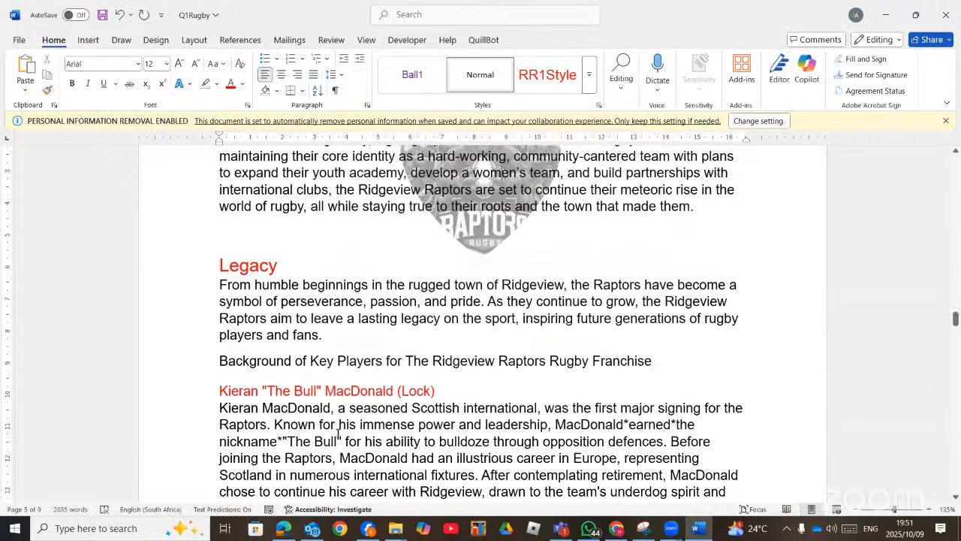
Step: Switch to the exam PDF, highlight "the text flow over" in question 1.11 and go back to Word
{"action": "left_click", "coordinate": [282, 528]}
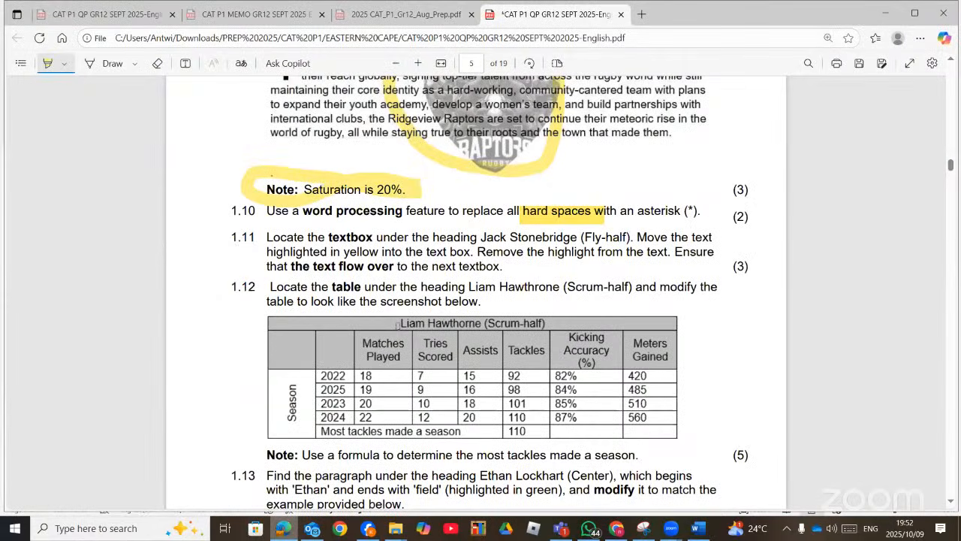
{"action": "scroll", "coordinate": [396, 325], "scroll_direction": "down", "scroll_amount": 1}
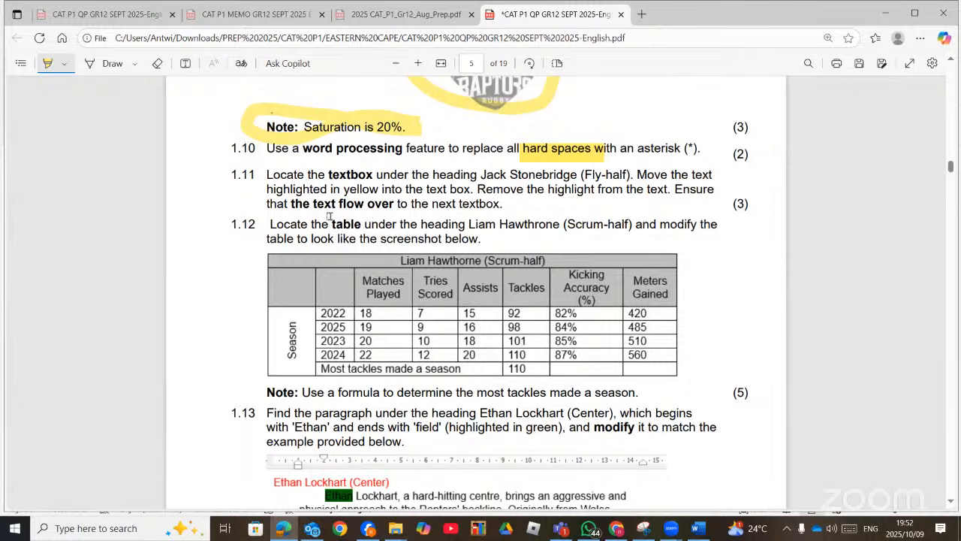
{"action": "left_click_drag", "start_coordinate": [293, 205], "coordinate": [396, 205]}
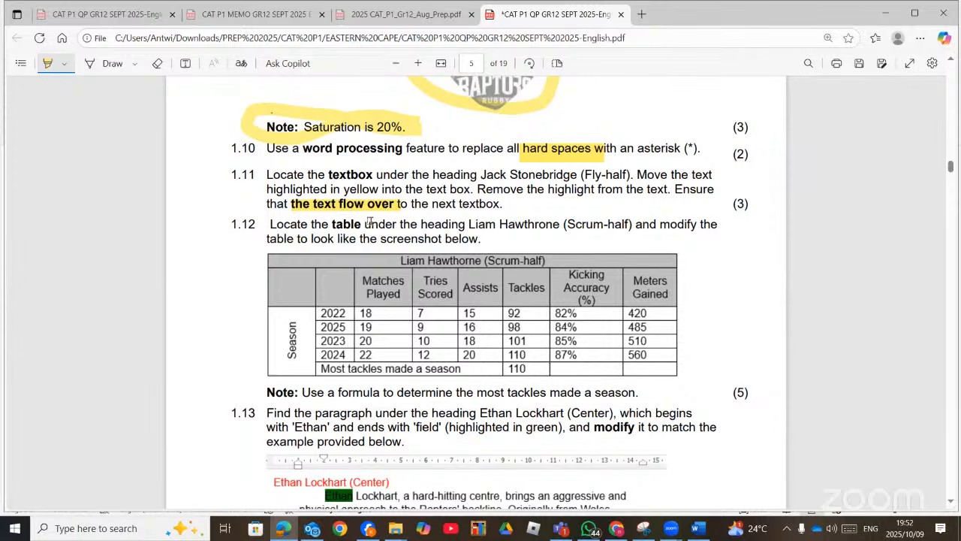
{"action": "left_click", "coordinate": [697, 530]}
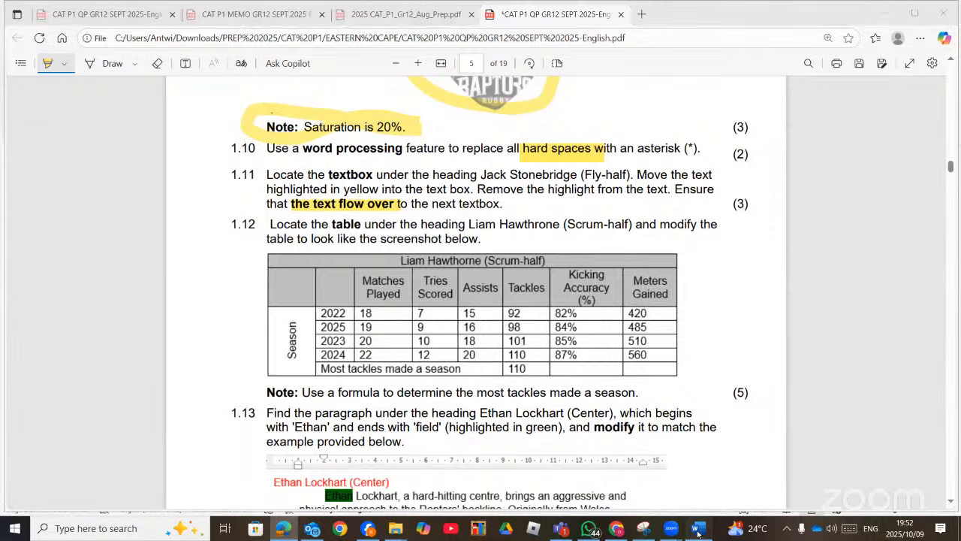
Step: Return to the section headed Fly-half with the two text boxes and cut its yellow-highlighted paragraph
{"action": "scroll", "coordinate": [639, 269], "scroll_direction": "down", "scroll_amount": 10}
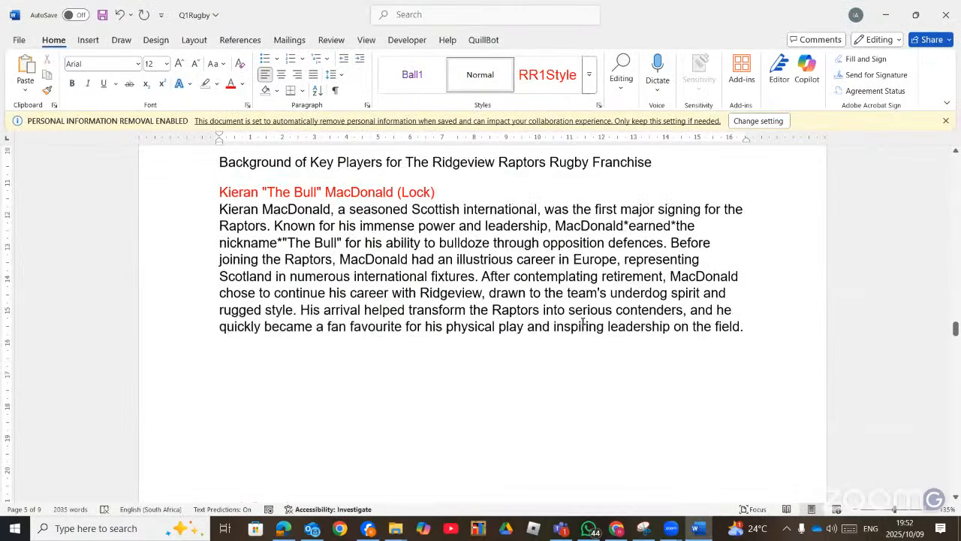
{"action": "scroll", "coordinate": [663, 201], "scroll_direction": "down", "scroll_amount": 5}
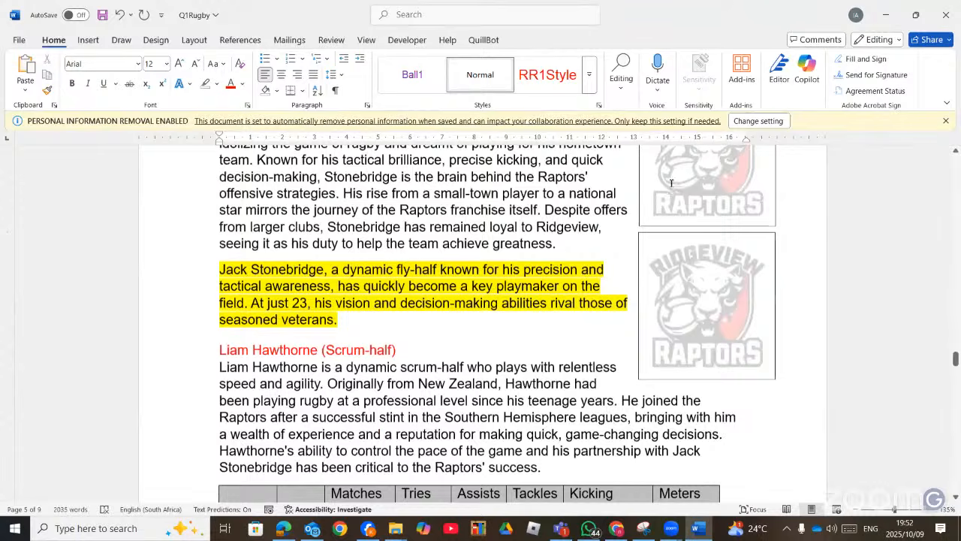
{"action": "scroll", "coordinate": [672, 188], "scroll_direction": "up", "scroll_amount": 2}
{"action": "left_click", "coordinate": [680, 319]}
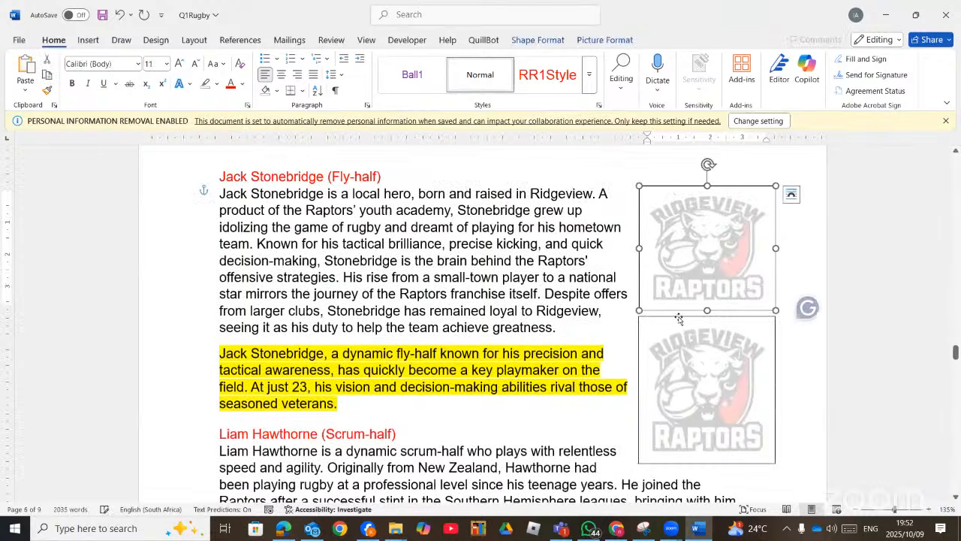
{"action": "left_click", "coordinate": [540, 384]}
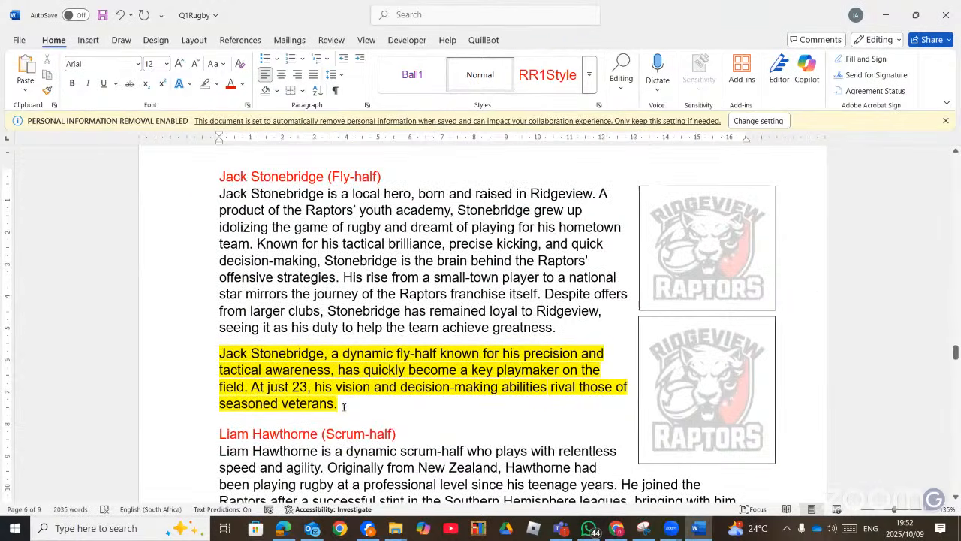
{"action": "left_click_drag", "start_coordinate": [345, 406], "coordinate": [235, 353]}
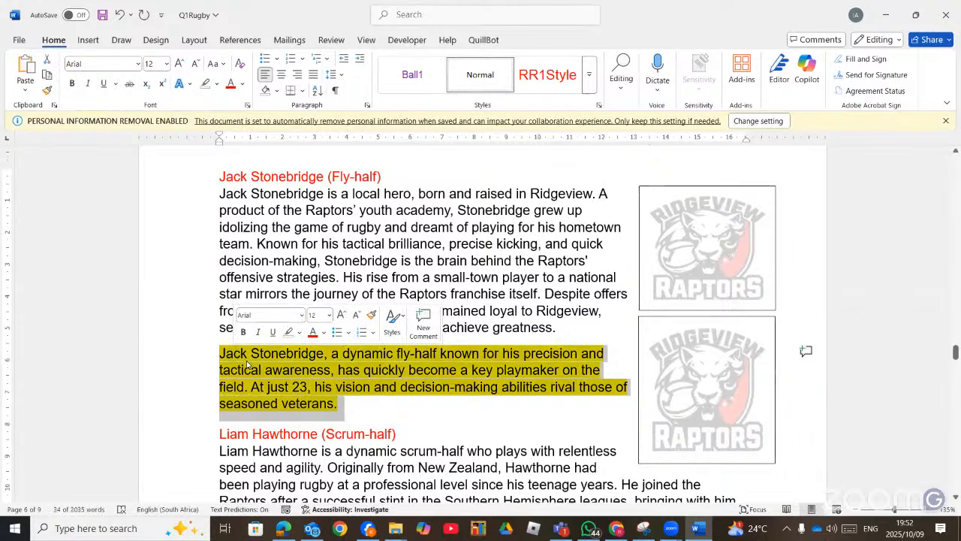
{"action": "left_click", "coordinate": [272, 372]}
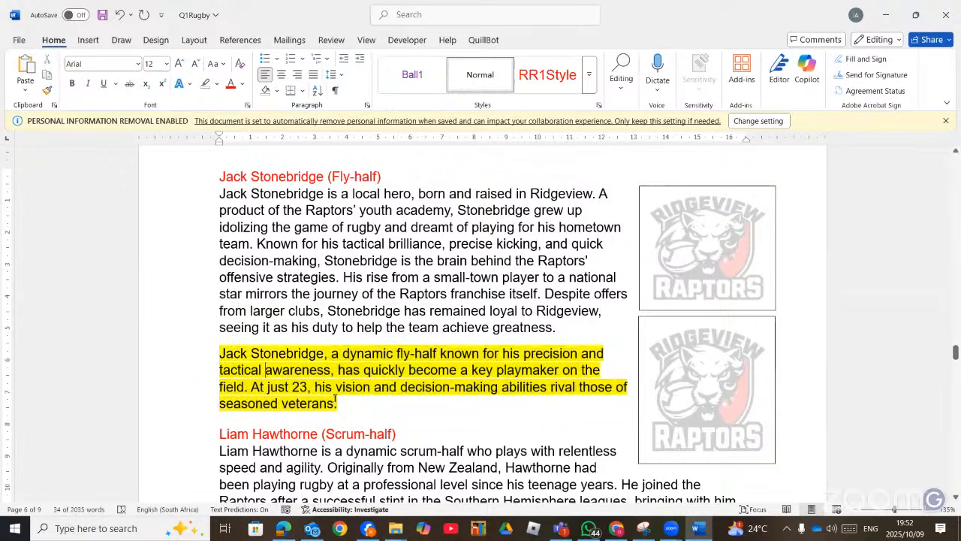
{"action": "left_click_drag", "start_coordinate": [342, 404], "coordinate": [201, 356]}
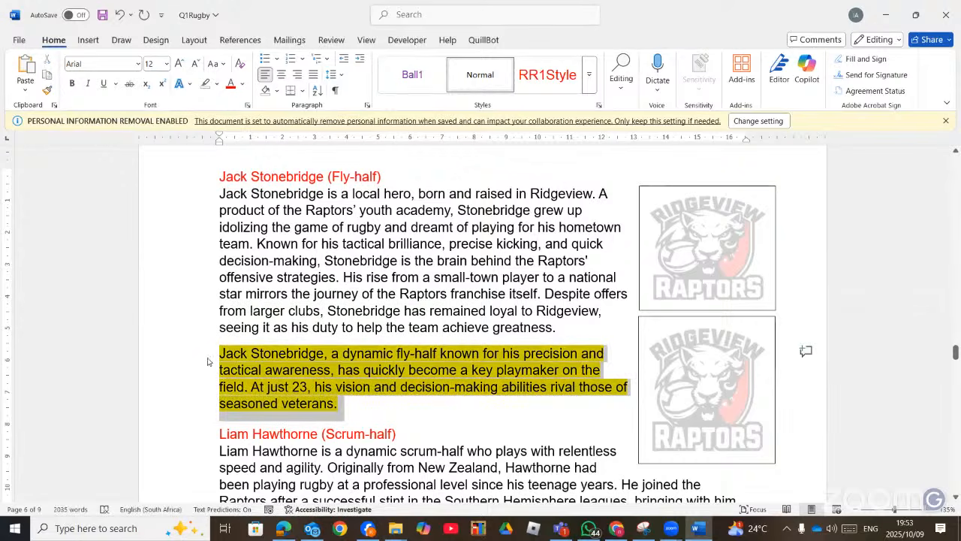
{"action": "right_click", "coordinate": [263, 371]}
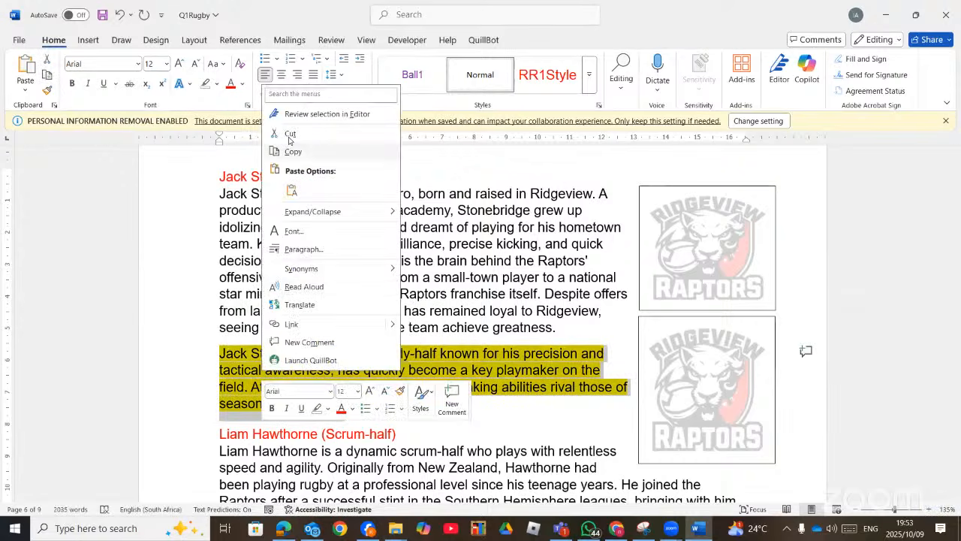
{"action": "left_click", "coordinate": [291, 135]}
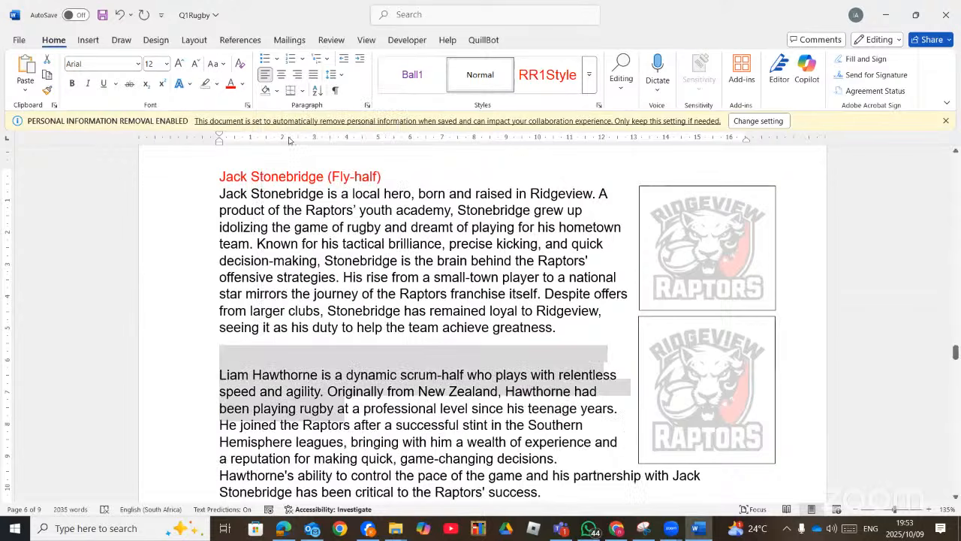
Step: Try pasting the cut paragraph into the upper text box with its source formatting, and undo the paste
{"action": "left_click", "coordinate": [695, 219]}
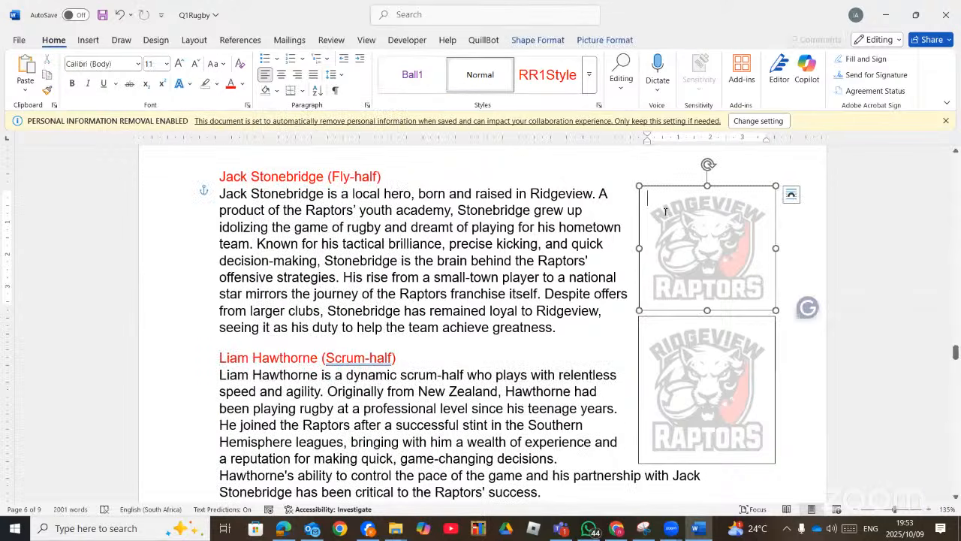
{"action": "right_click", "coordinate": [665, 211]}
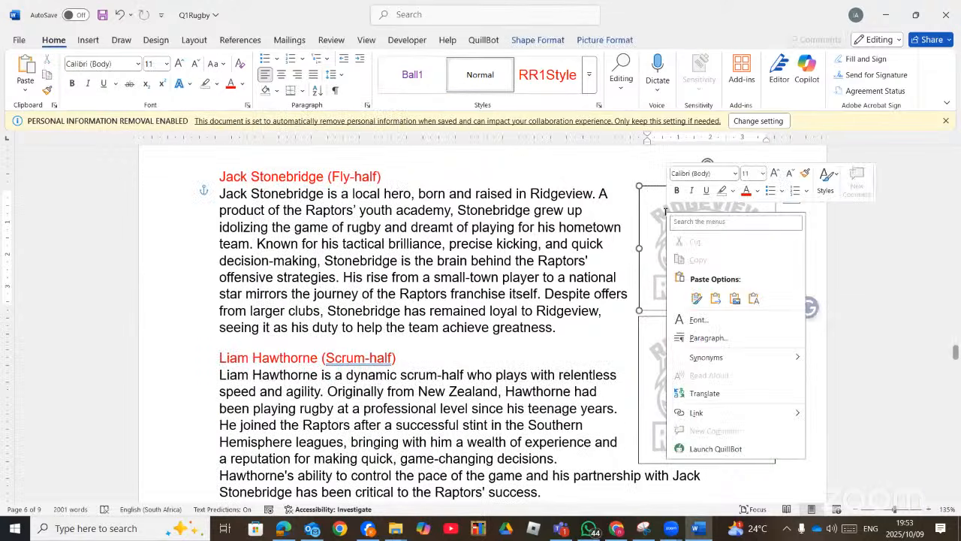
{"action": "left_click", "coordinate": [696, 298]}
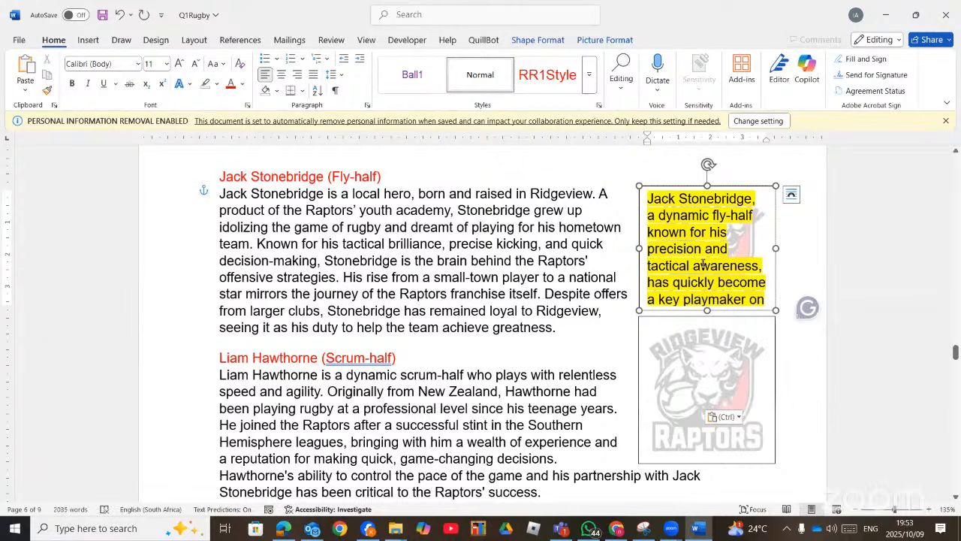
{"action": "key", "text": "ctrl+z"}
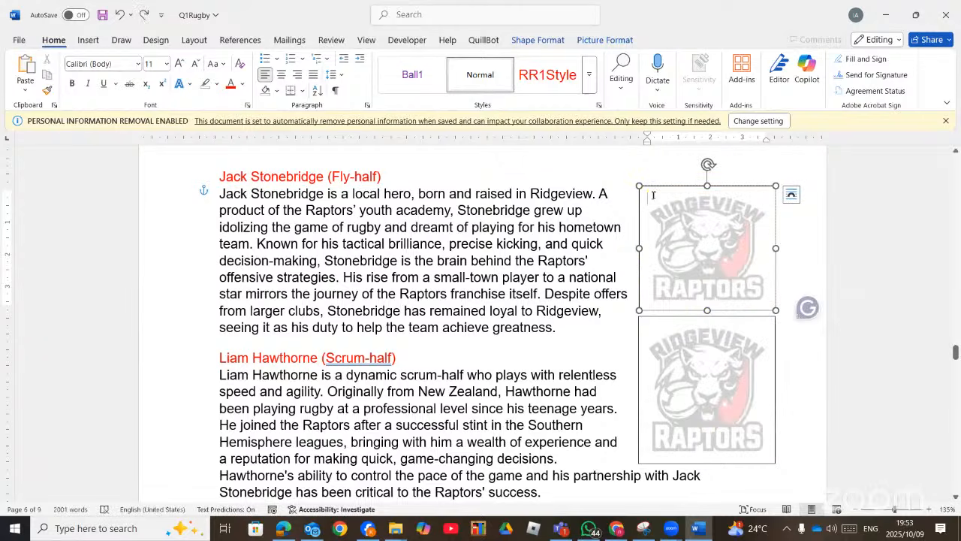
Step: Paste the cut paragraph without its yellow highlight into the upper text box and link that box to the lower one
{"action": "right_click", "coordinate": [653, 196]}
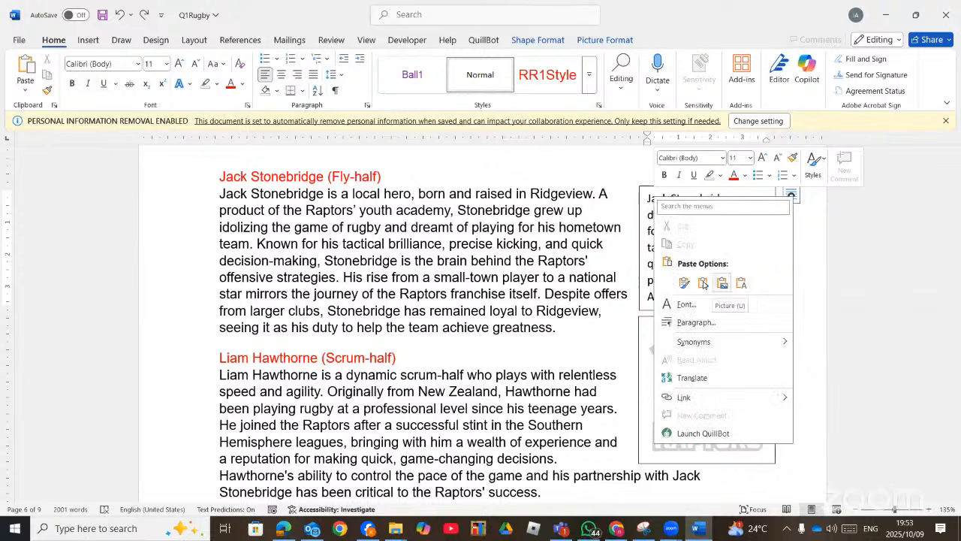
{"action": "left_click", "coordinate": [722, 283]}
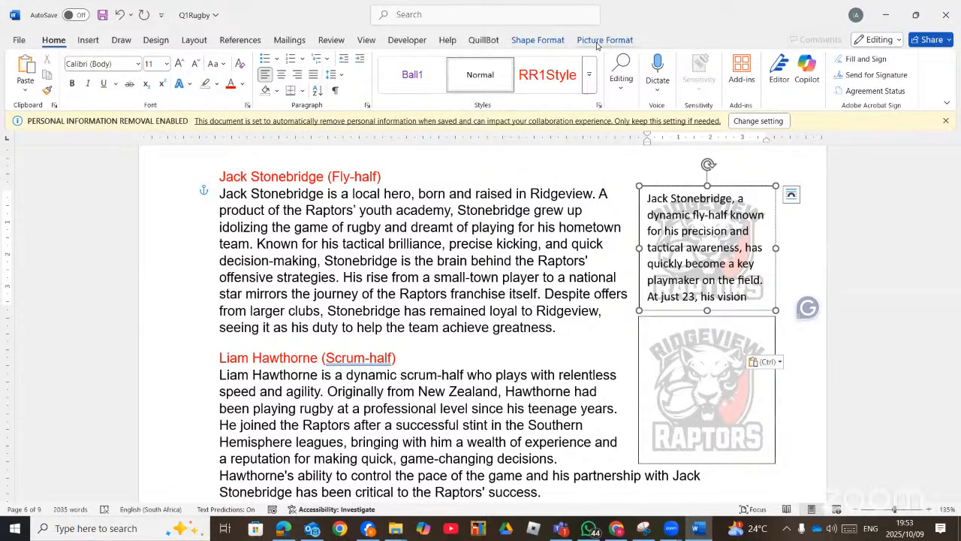
{"action": "left_click", "coordinate": [542, 42]}
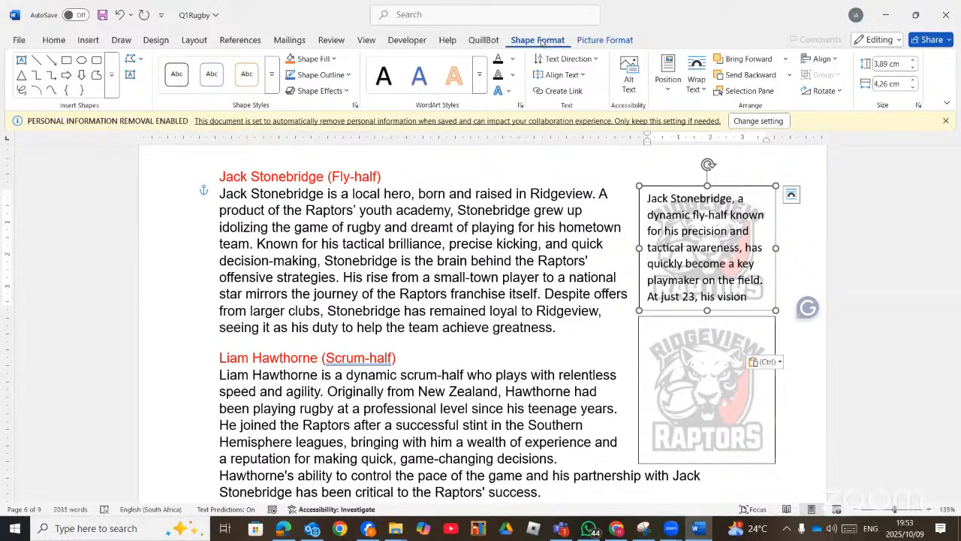
{"action": "left_click", "coordinate": [566, 92]}
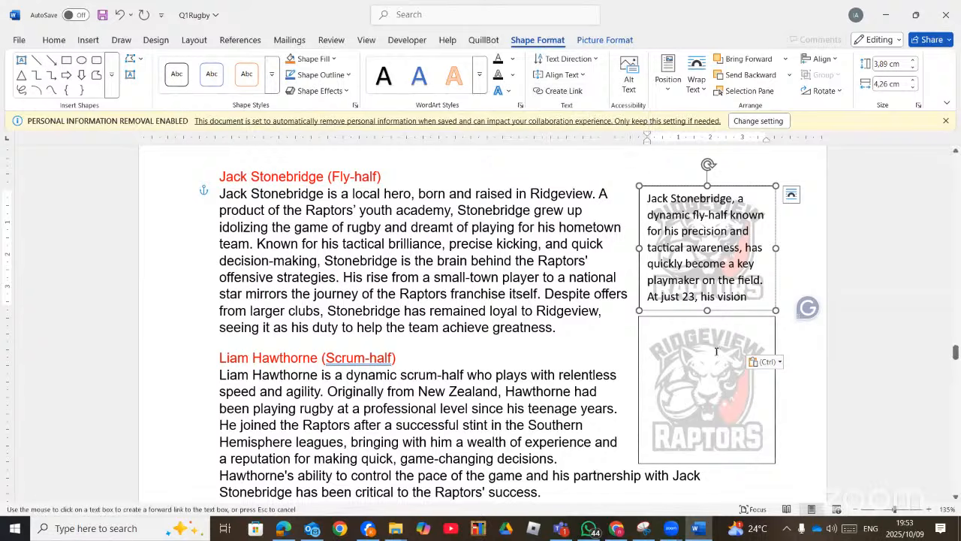
{"action": "left_click", "coordinate": [716, 350]}
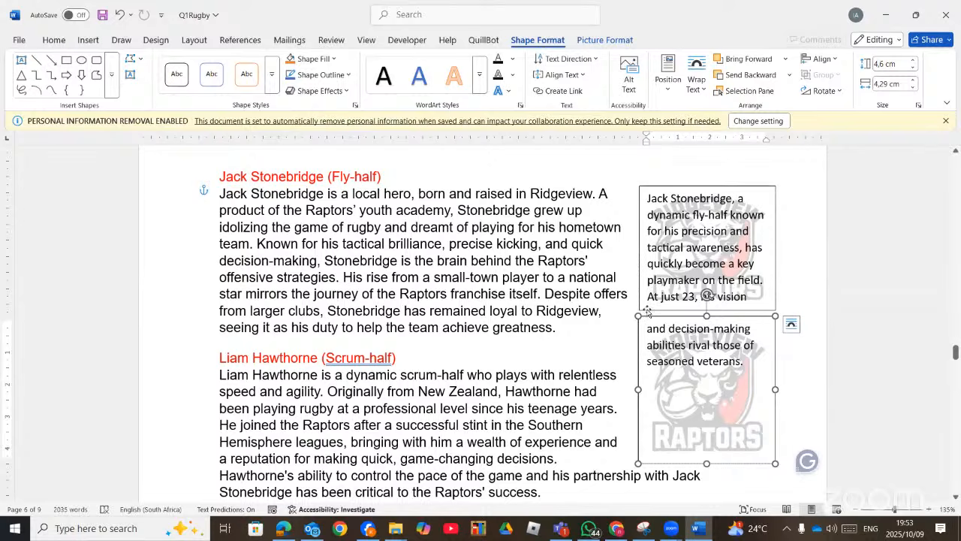
Step: Shrink the upper linked text box to about 2,4 cm high and 4,23 cm wide, and consult question 1.12 in the exam PDF
{"action": "left_click", "coordinate": [640, 309]}
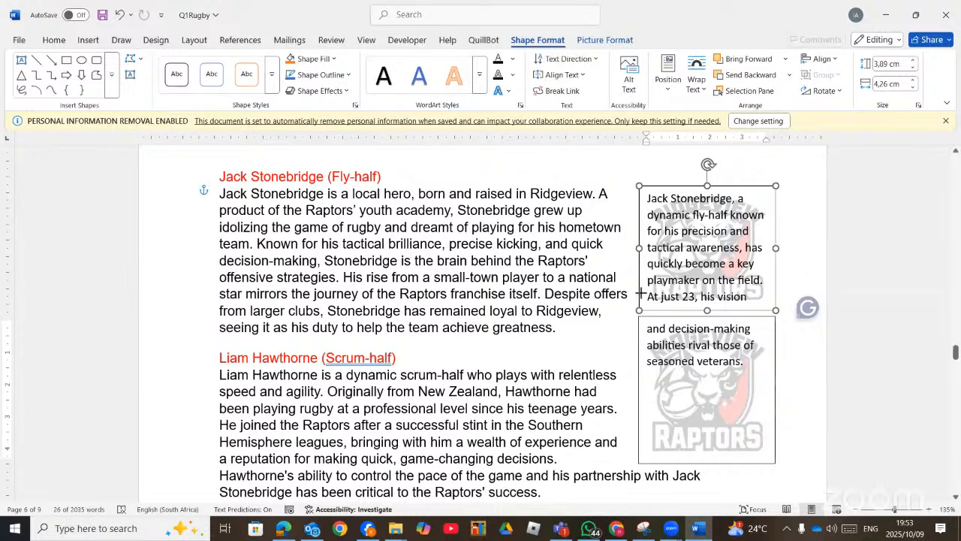
{"action": "left_click_drag", "start_coordinate": [640, 291], "coordinate": [639, 264]}
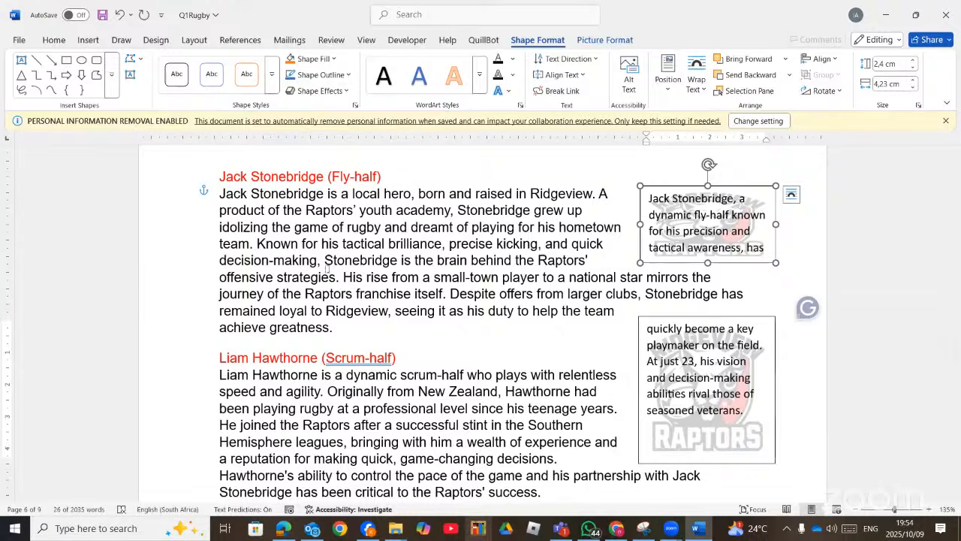
{"action": "key", "text": "alt+Tab"}
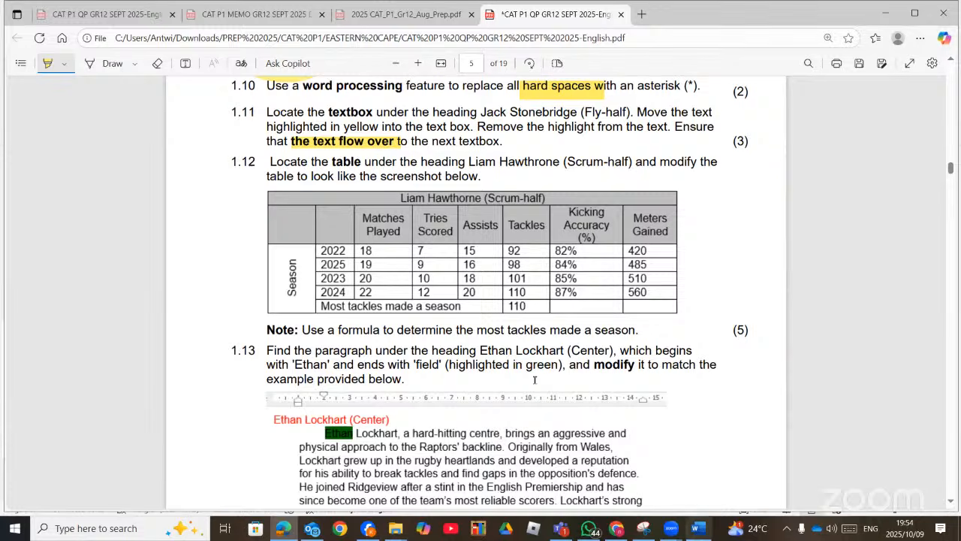
{"action": "key", "text": "alt+Tab"}
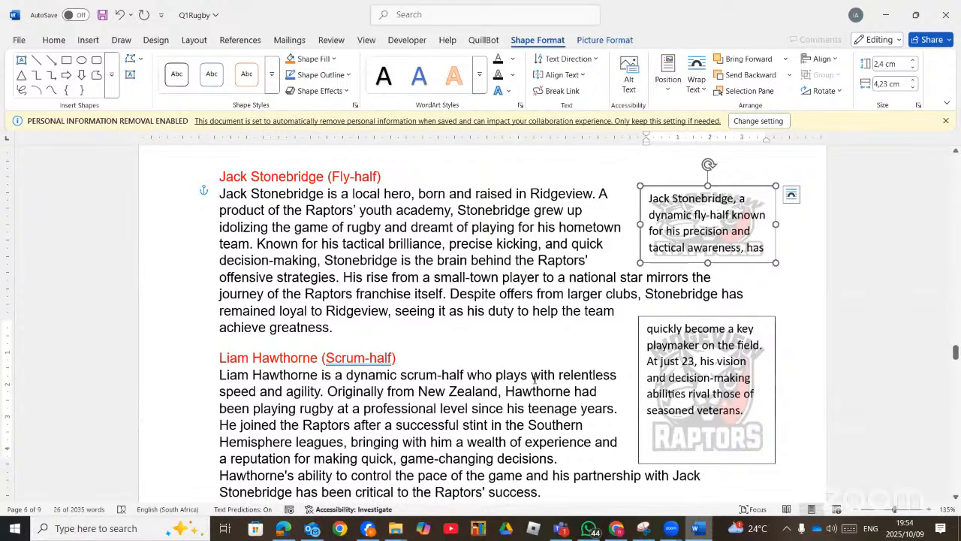
Step: Mark the table's top row in question 1.12 of the PDF and insert a merged full-width row above the header of the scrum-half table in Word
{"action": "scroll", "coordinate": [535, 379], "scroll_direction": "down", "scroll_amount": 8}
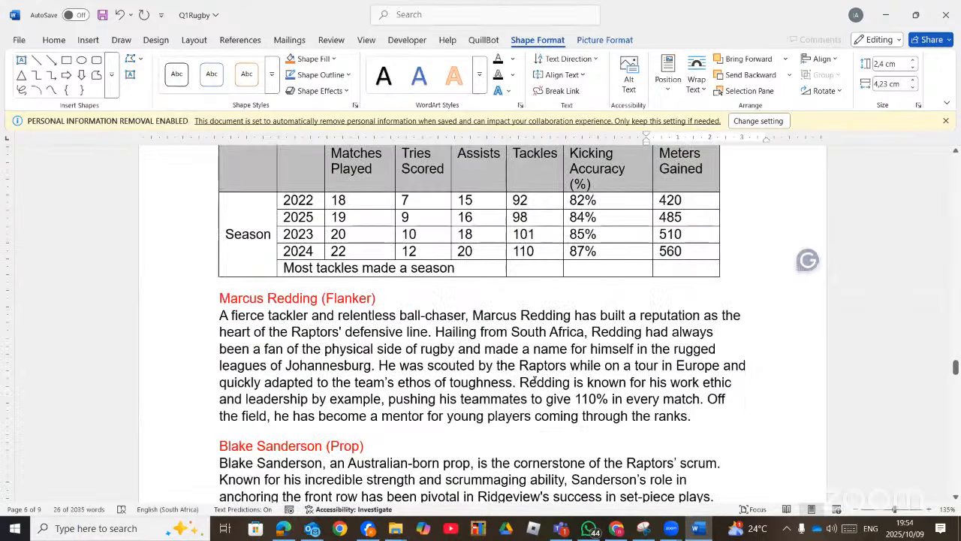
{"action": "scroll", "coordinate": [535, 379], "scroll_direction": "up", "scroll_amount": 1}
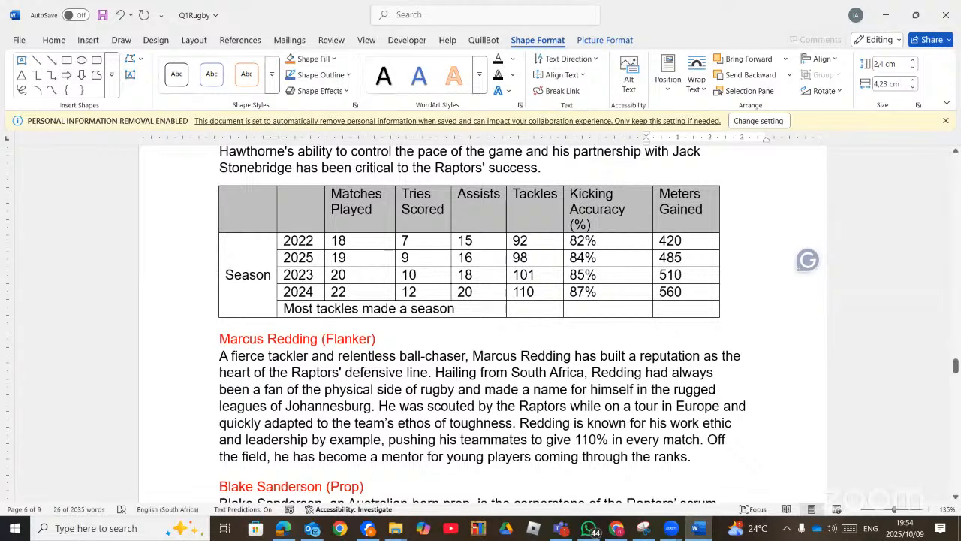
{"action": "key", "text": "alt+Tab"}
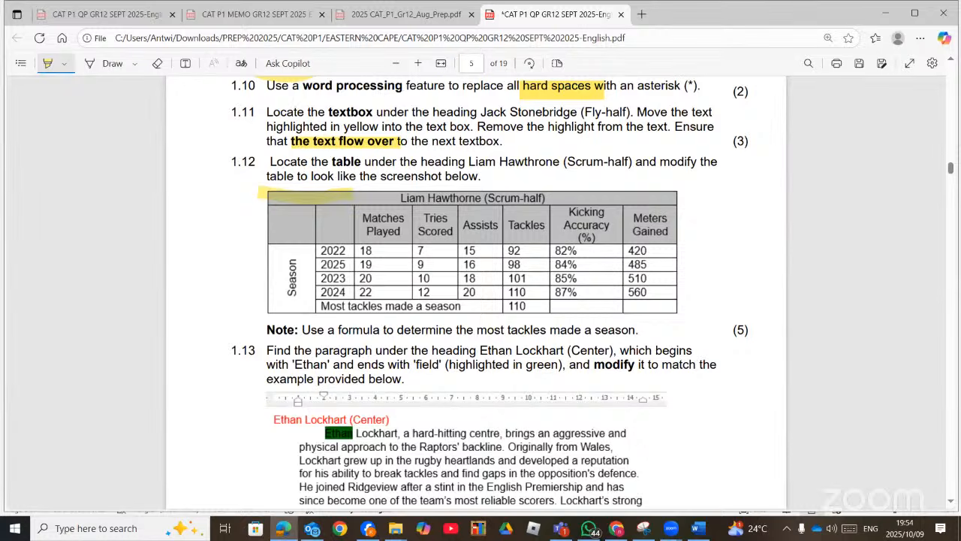
{"action": "key", "text": "alt+Tab"}
{"action": "left_click", "coordinate": [372, 292]}
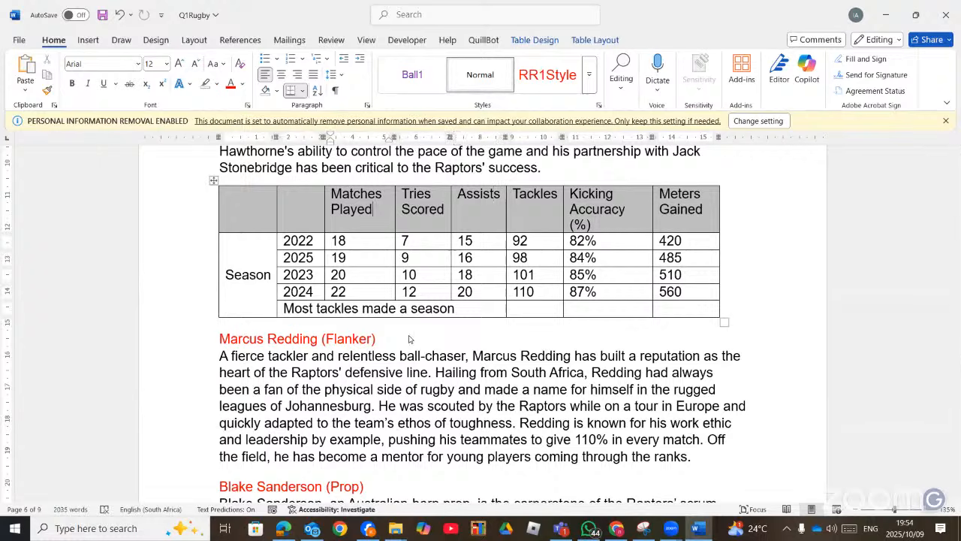
{"action": "left_click", "coordinate": [594, 41]}
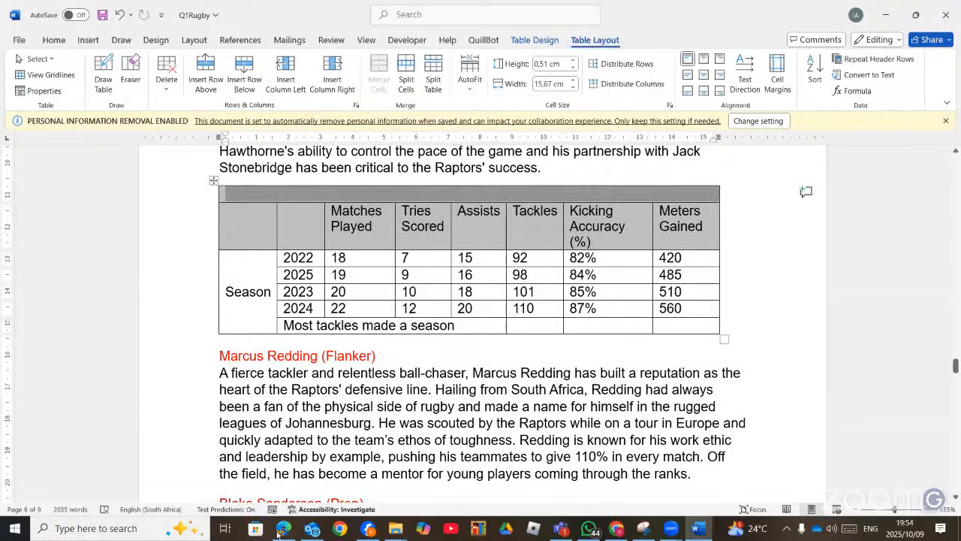
Step: Recheck the table title in the exam PDF and copy the section heading with the player's name and "(Scrum-half)" into the new top row
{"action": "left_click", "coordinate": [281, 529]}
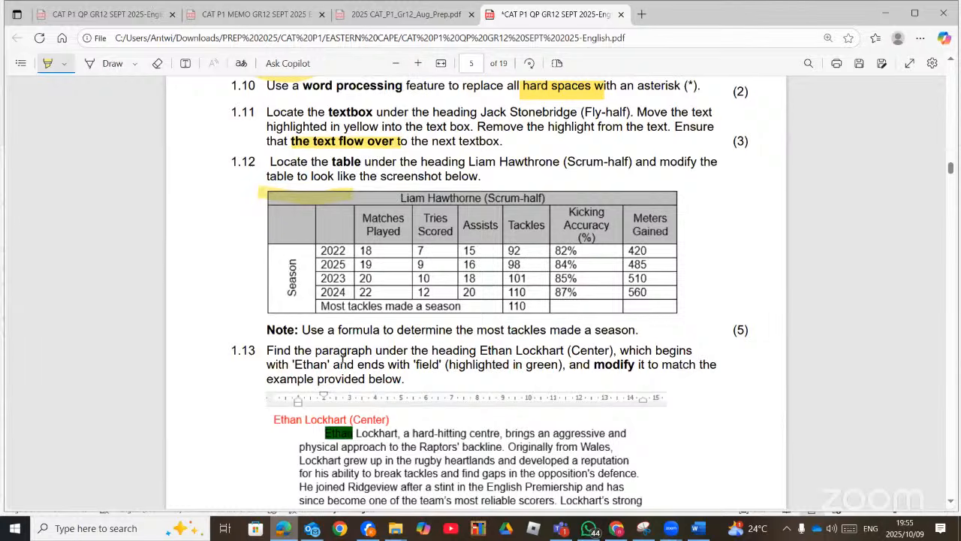
{"action": "key", "text": "alt+Tab"}
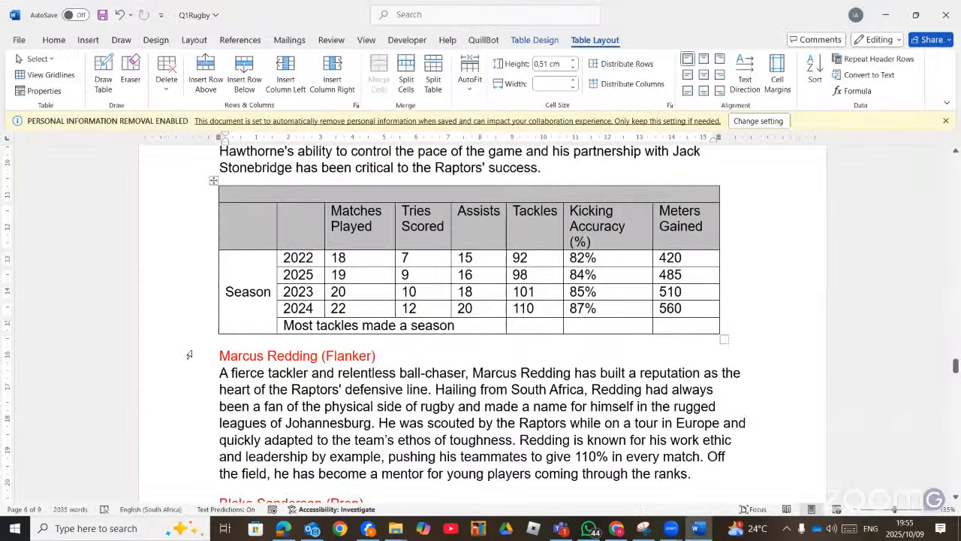
{"action": "key", "text": "alt+Tab"}
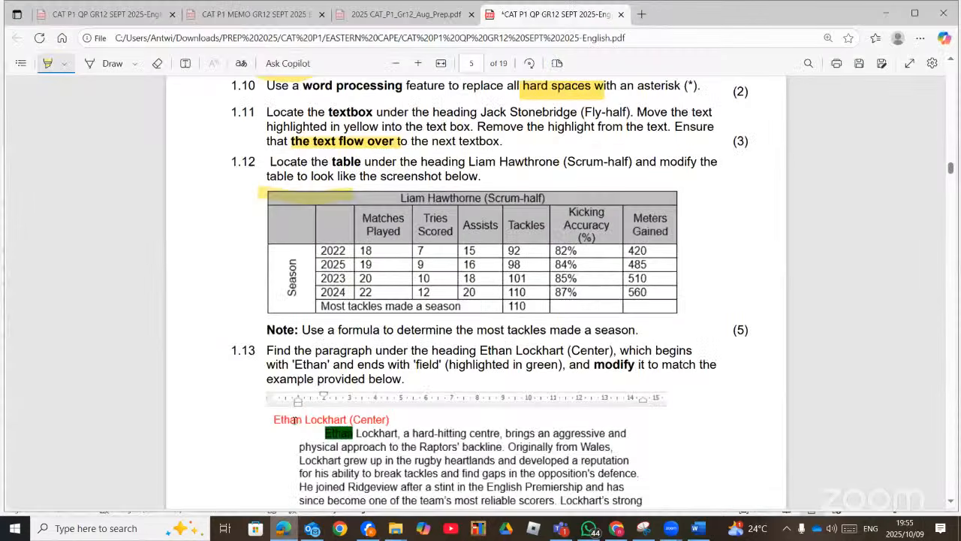
{"action": "key", "text": "alt+Tab"}
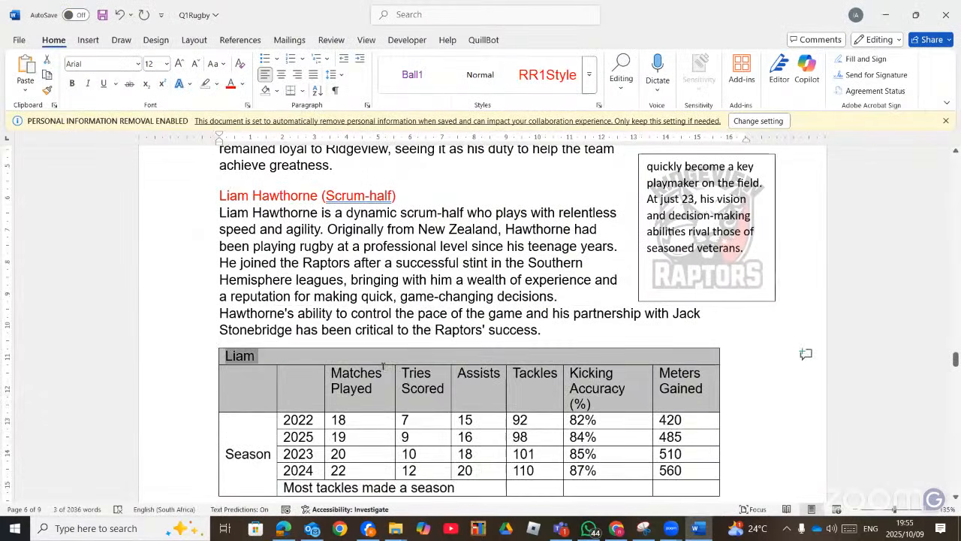
{"action": "type", "text": "Liam Hawthorne (Scrum-half)"}
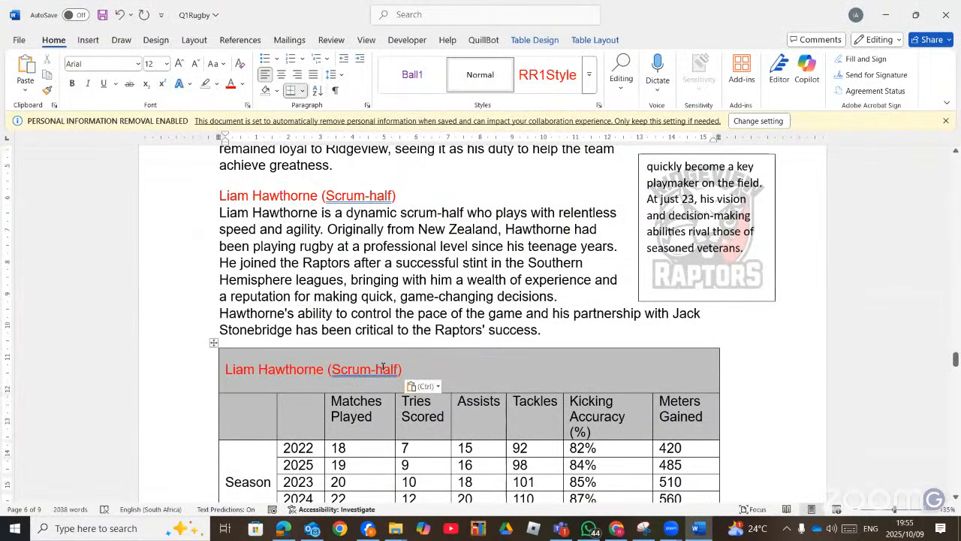
Step: Centre the heading text horizontally and vertically within the table's top row using Align Center
{"action": "left_click", "coordinate": [218, 373]}
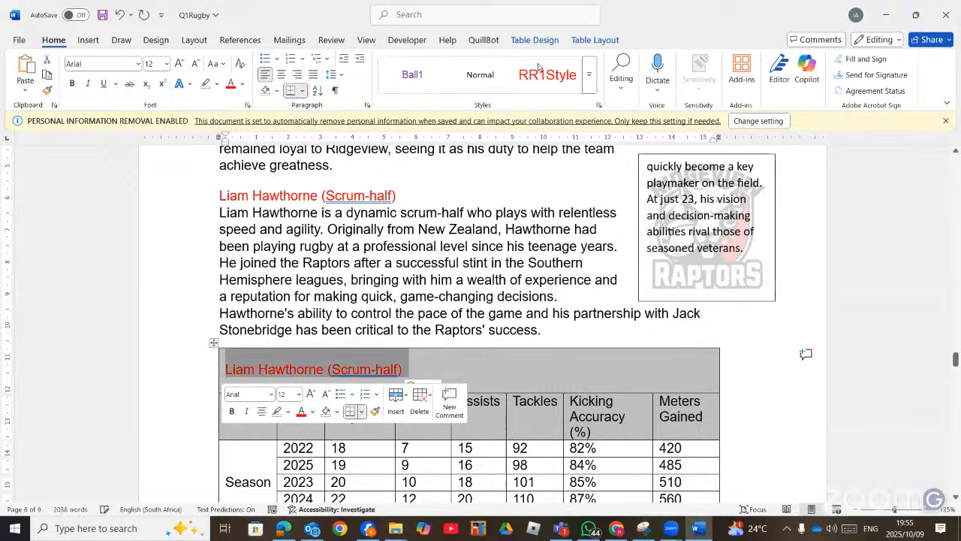
{"action": "left_click", "coordinate": [582, 41]}
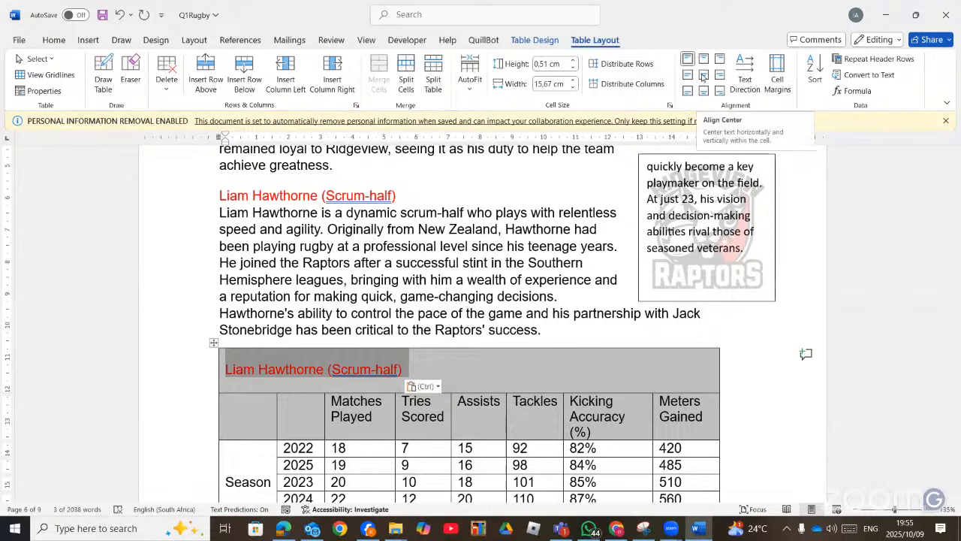
{"action": "left_click", "coordinate": [702, 76]}
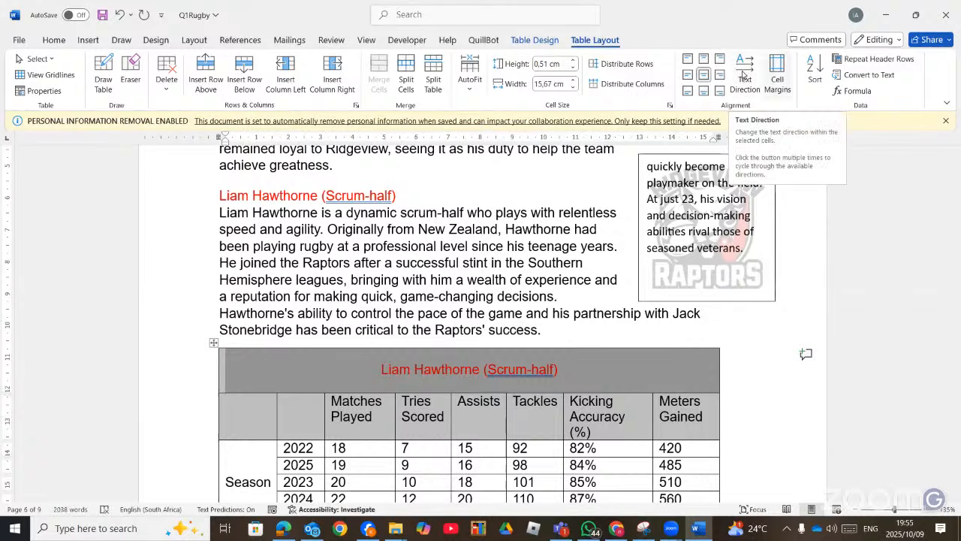
Step: Try rotating the title row's text direction and adding 0,04 cm spacing between the table's cells, and undo both trials
{"action": "left_click", "coordinate": [744, 75]}
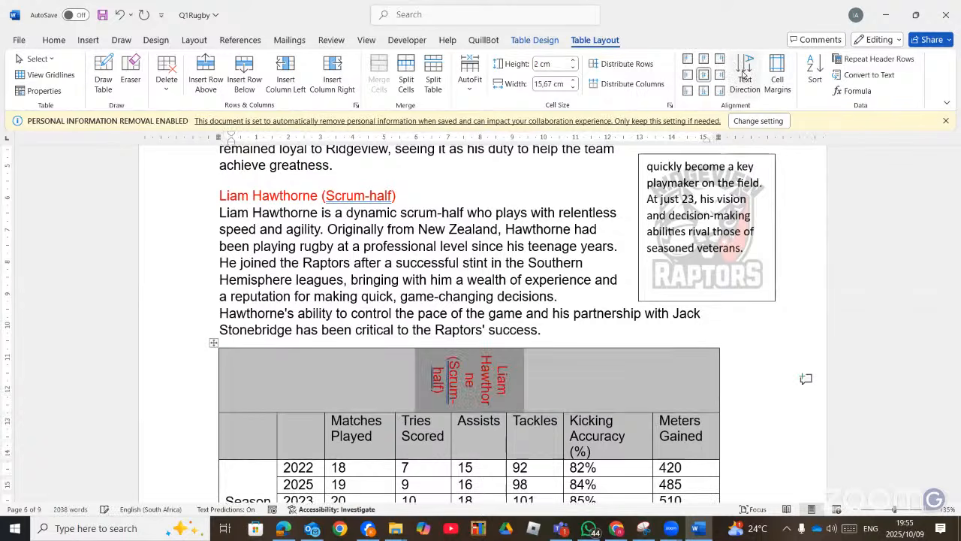
{"action": "key", "text": "ctrl+z"}
{"action": "left_click", "coordinate": [773, 84]}
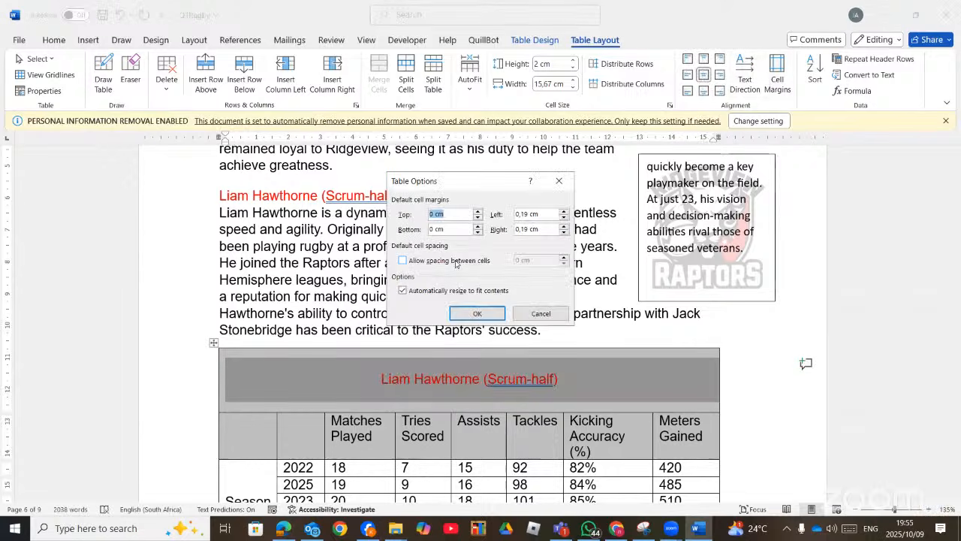
{"action": "left_click", "coordinate": [450, 261]}
{"action": "left_click", "coordinate": [564, 258]}
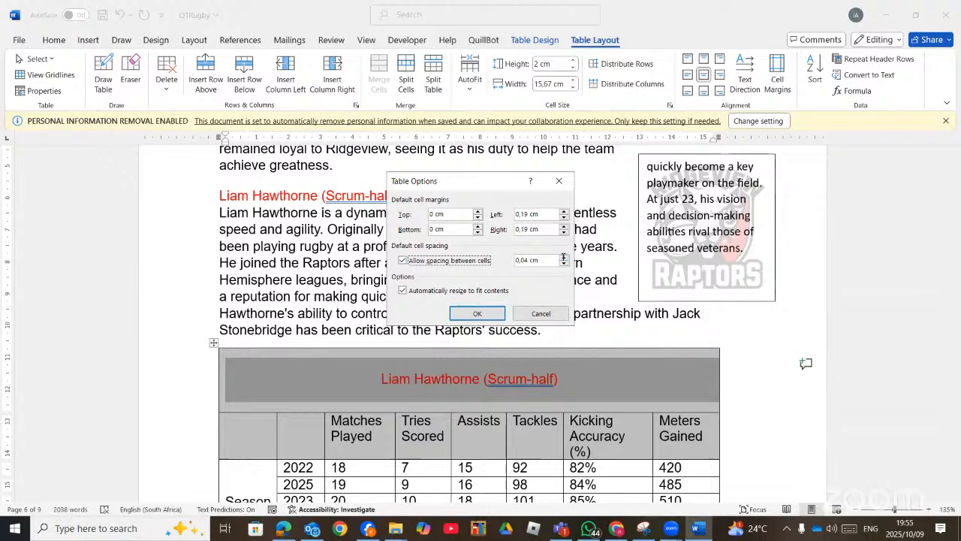
{"action": "left_click", "coordinate": [479, 314]}
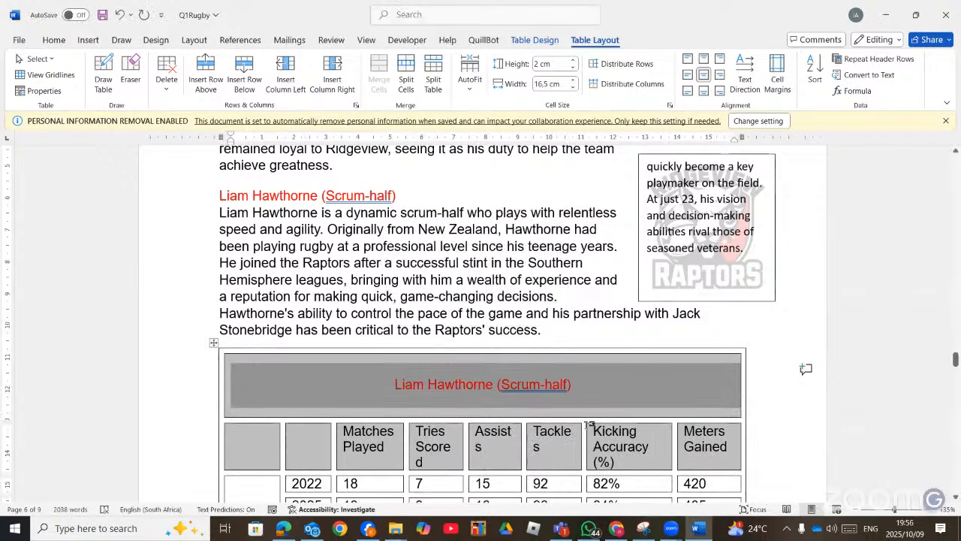
{"action": "scroll", "coordinate": [587, 421], "scroll_direction": "down", "scroll_amount": 3}
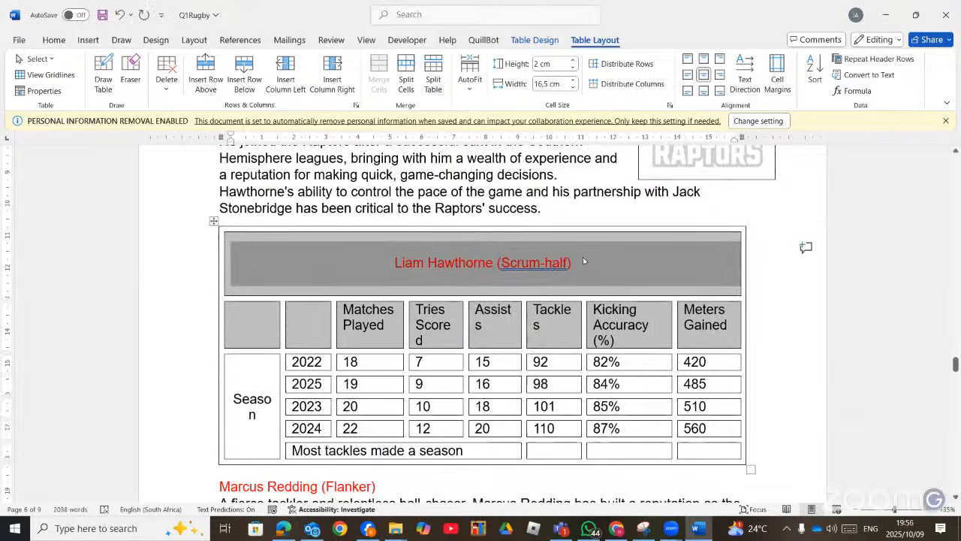
{"action": "key", "text": "ctrl+z"}
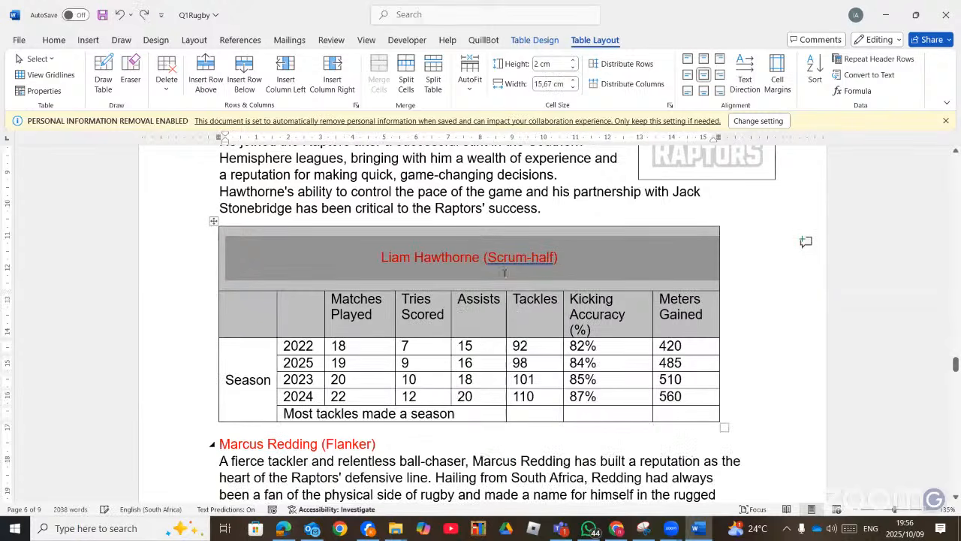
{"action": "key", "text": "ctrl+z"}
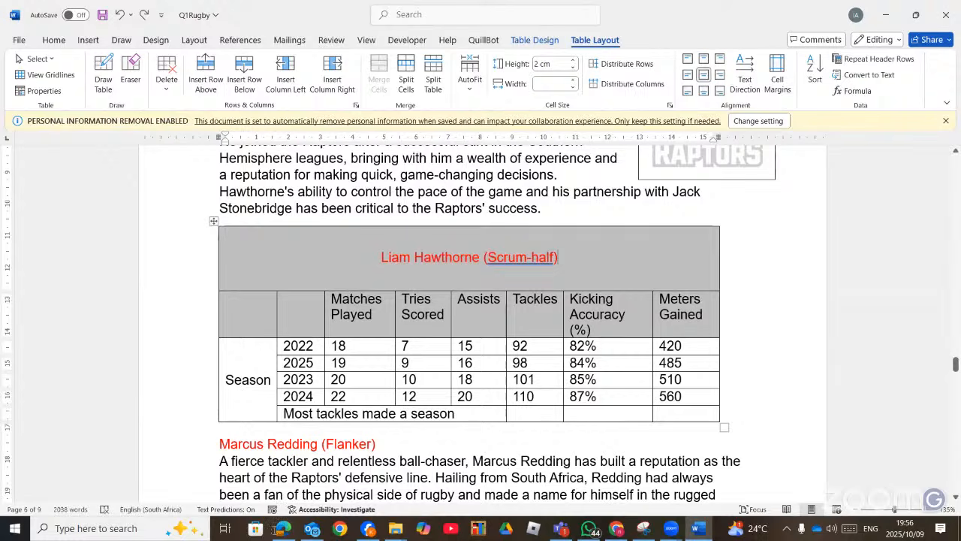
Step: Mark the Season cell and the blank header cell above it in the question 1.12 screenshot of the exam PDF
{"action": "key", "text": "alt+Tab"}
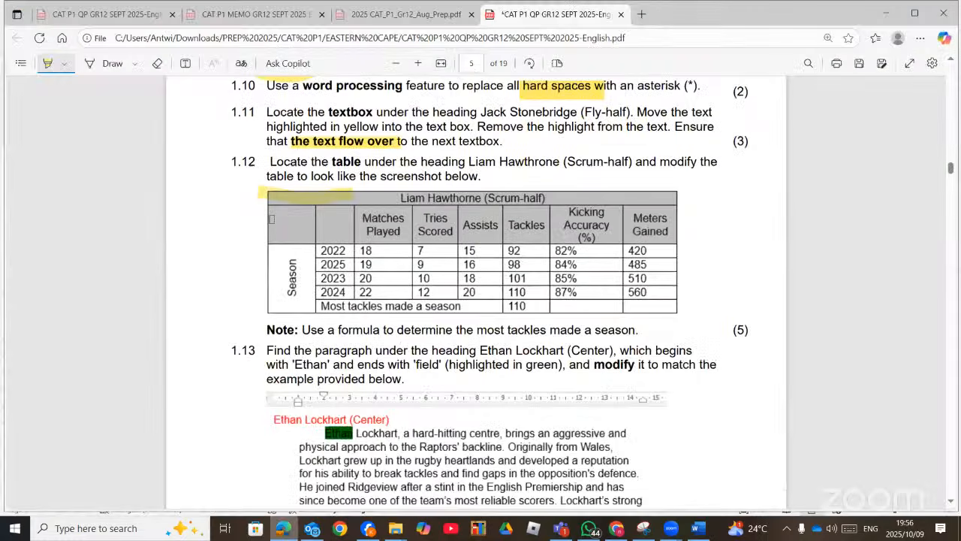
{"action": "mouse_move", "coordinate": [271, 219]}
{"action": "left_mouse_down"}
{"action": "mouse_move", "coordinate": [315, 256]}
{"action": "mouse_move", "coordinate": [316, 314]}
{"action": "left_mouse_up"}
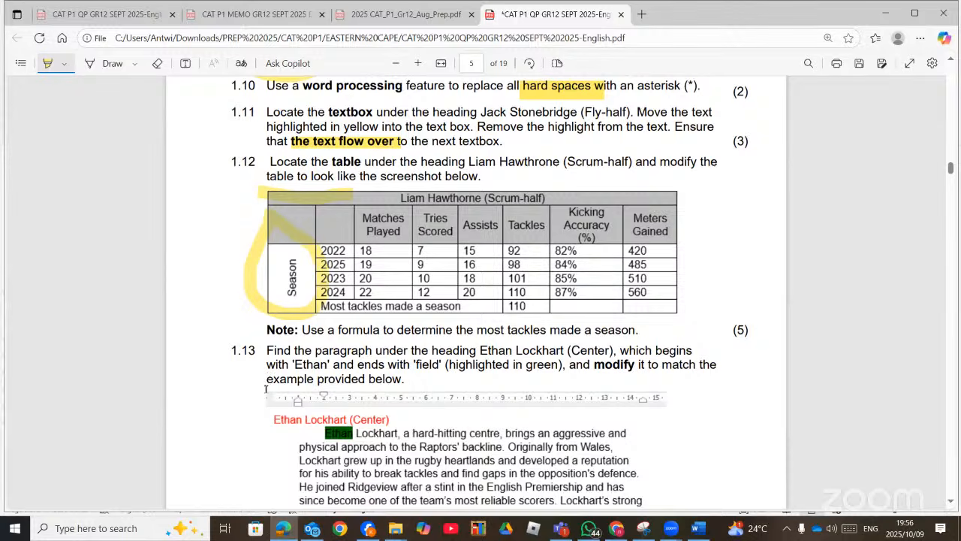
{"action": "key", "text": "alt+Tab"}
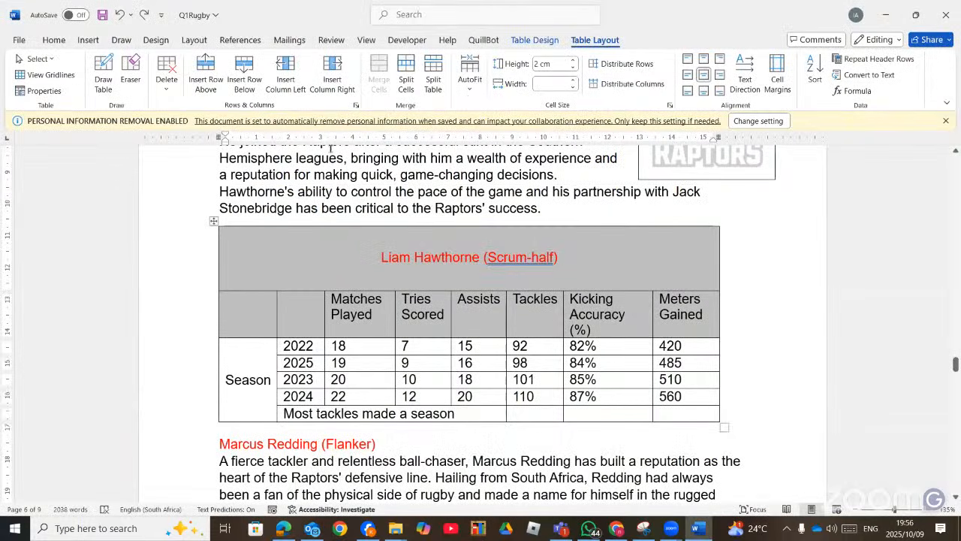
Step: Try merging the blank header cell with the Season cell below it, compare with the exam PDF, and undo the merge
{"action": "left_click_drag", "start_coordinate": [252, 312], "coordinate": [256, 380]}
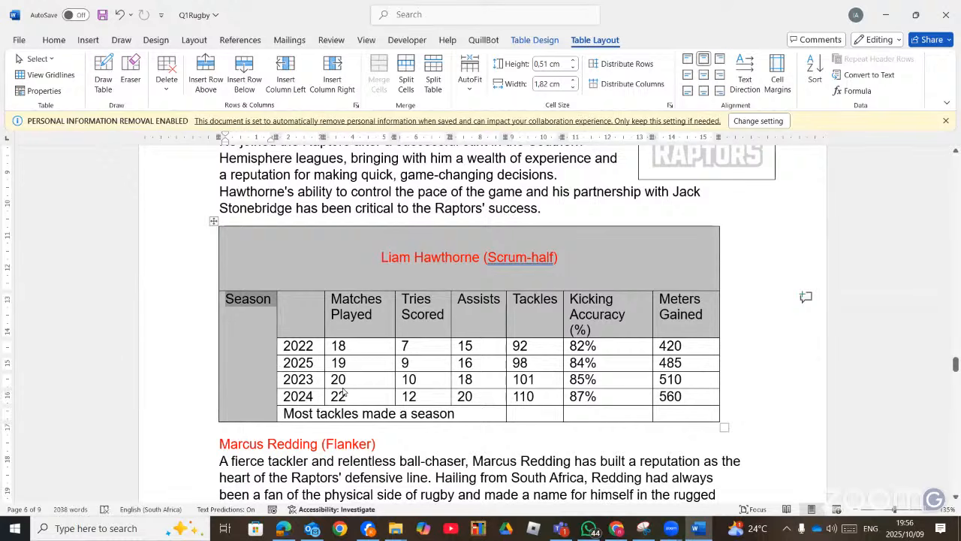
{"action": "key", "text": "alt+Tab"}
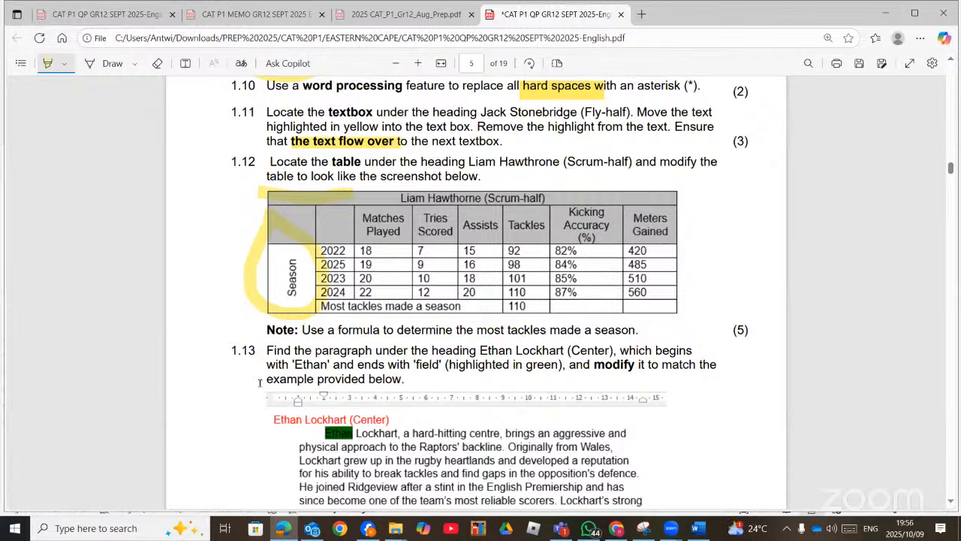
{"action": "key", "text": "alt+Tab"}
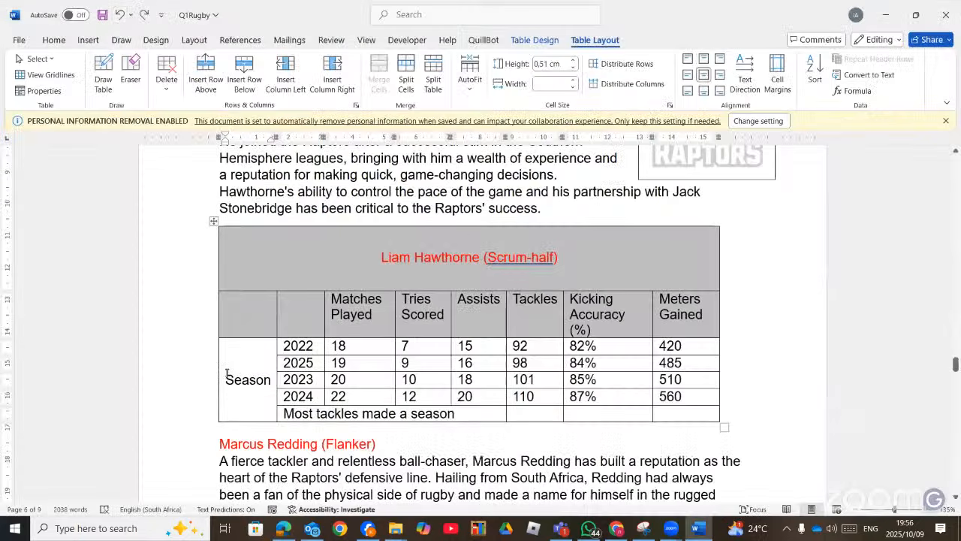
Step: Change the text direction of the word "Season" in the scrum-half table so it reads vertically from bottom to top
{"action": "left_click_drag", "start_coordinate": [225, 379], "coordinate": [271, 380]}
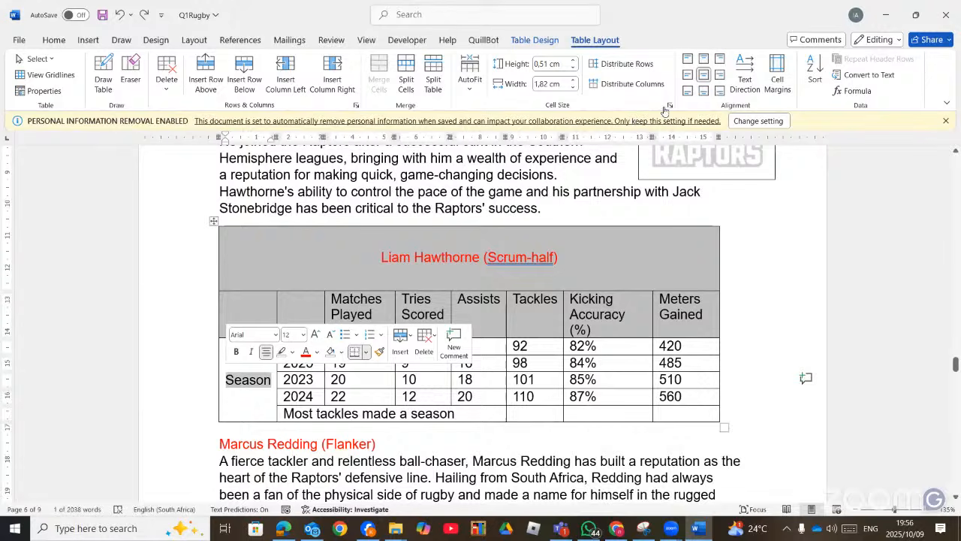
{"action": "left_click", "coordinate": [744, 73]}
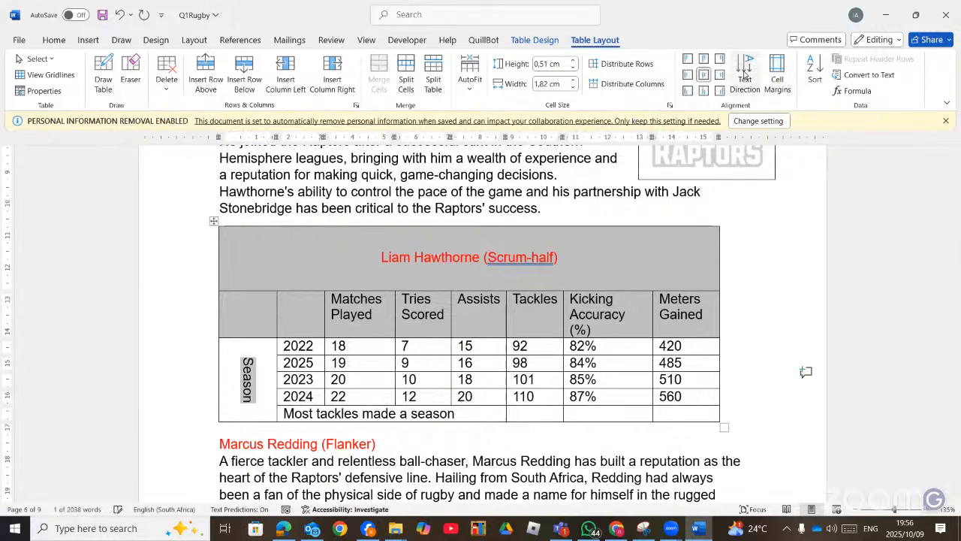
{"action": "left_click", "coordinate": [744, 73]}
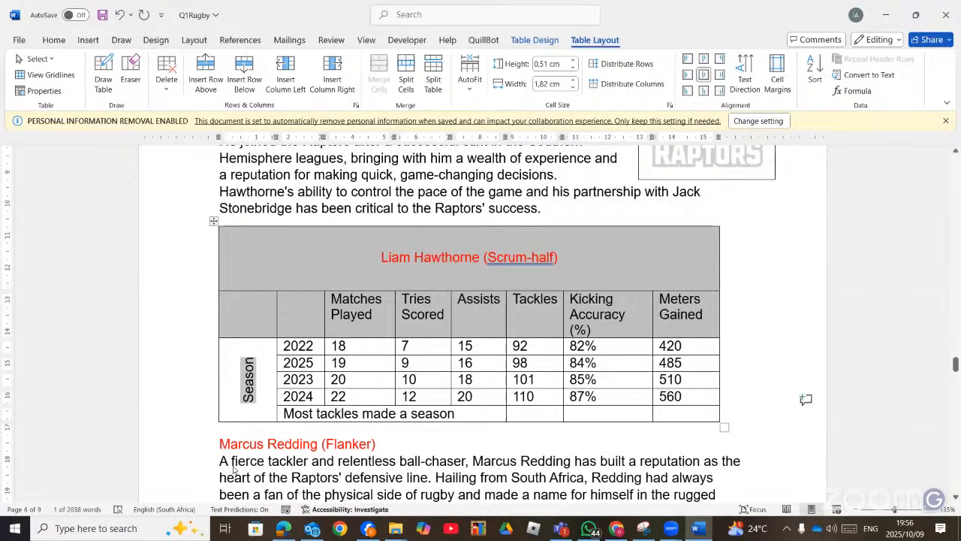
Step: Check question 1.12 in the exam PDF and insert the formula =max(ABOVE) under Tackles in the "Most tackles made a season" row in Word
{"action": "left_click", "coordinate": [275, 530]}
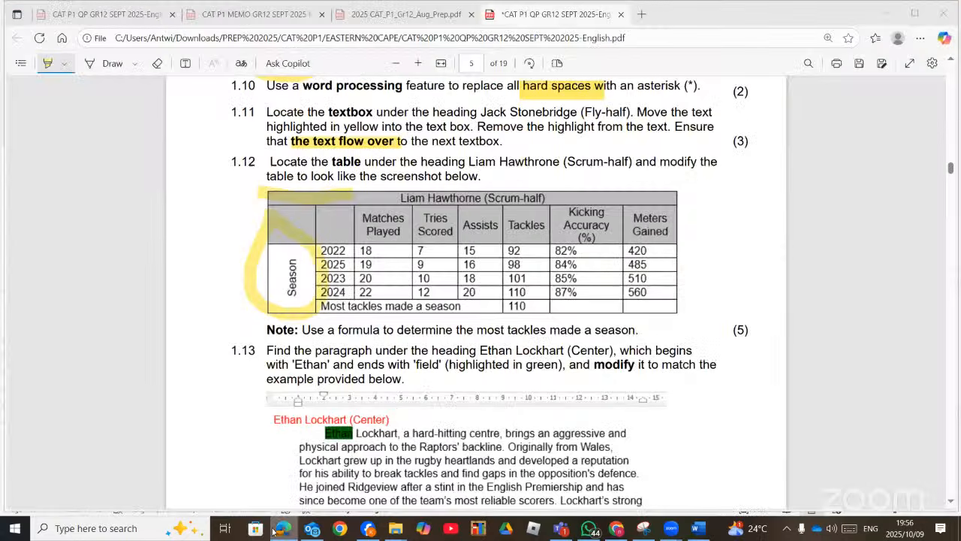
{"action": "left_click", "coordinate": [455, 307]}
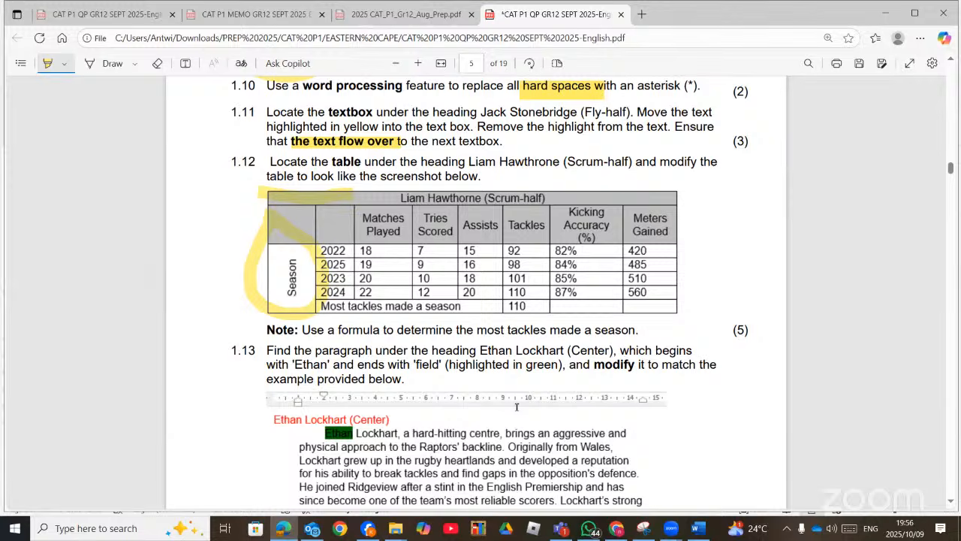
{"action": "key", "text": "alt+Tab"}
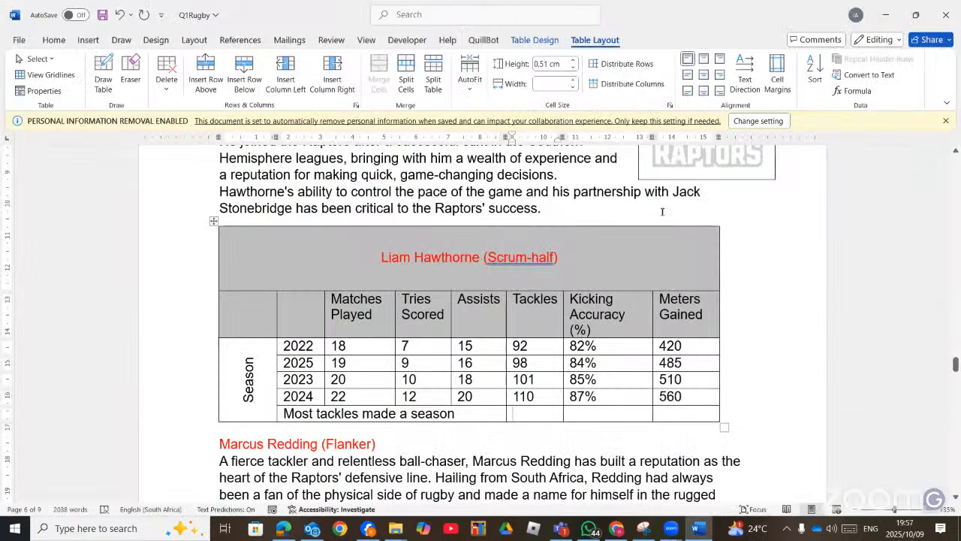
{"action": "left_click", "coordinate": [852, 90]}
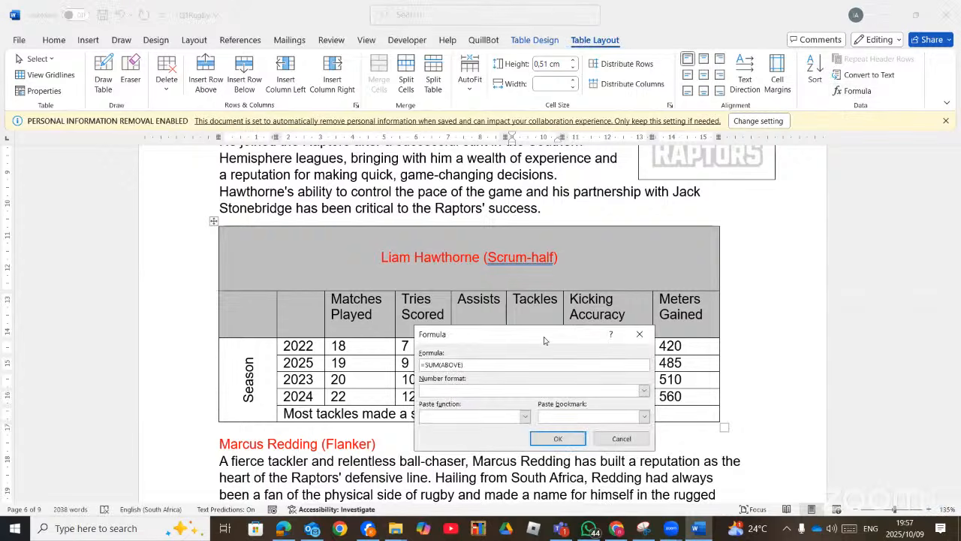
{"action": "left_click_drag", "start_coordinate": [545, 340], "coordinate": [630, 223]}
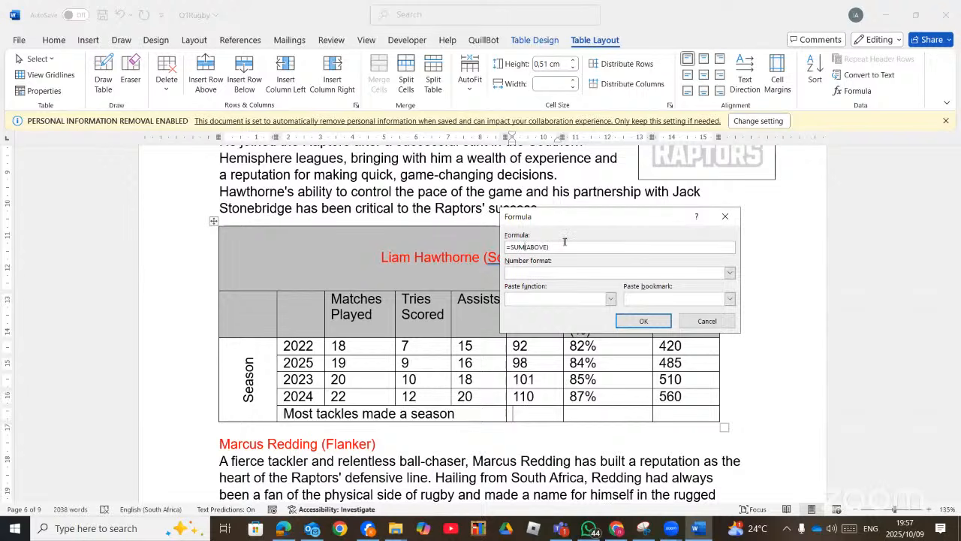
{"action": "key", "text": "BackSpace"}
{"action": "key", "text": "BackSpace"}
{"action": "key", "text": "BackSpace"}
{"action": "type", "text": "max"}
{"action": "left_click", "coordinate": [643, 321]}
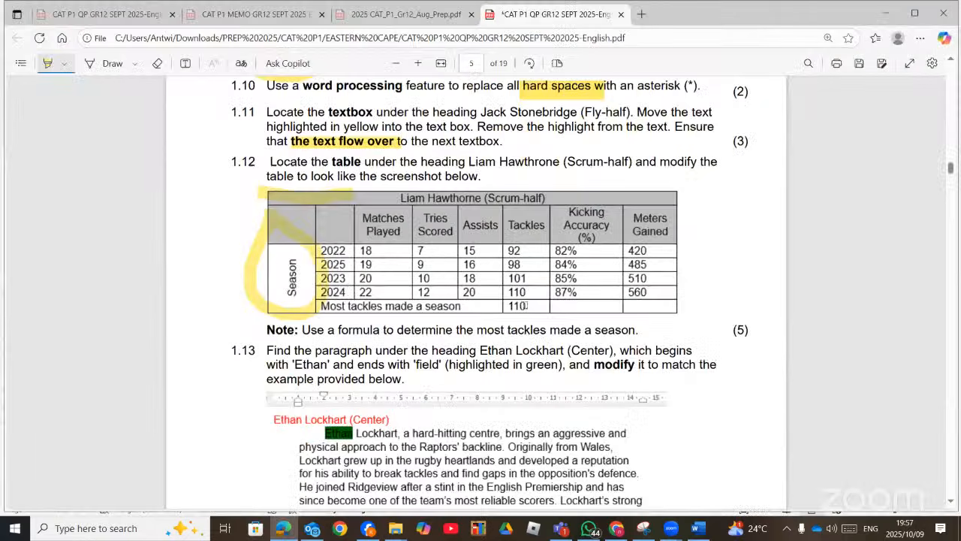
Step: Switch to the exam PDF and circle the example paragraph of question 1.13 with the highlighter
{"action": "key", "text": "alt+Tab"}
{"action": "scroll", "coordinate": [454, 329], "scroll_direction": "down", "scroll_amount": 3}
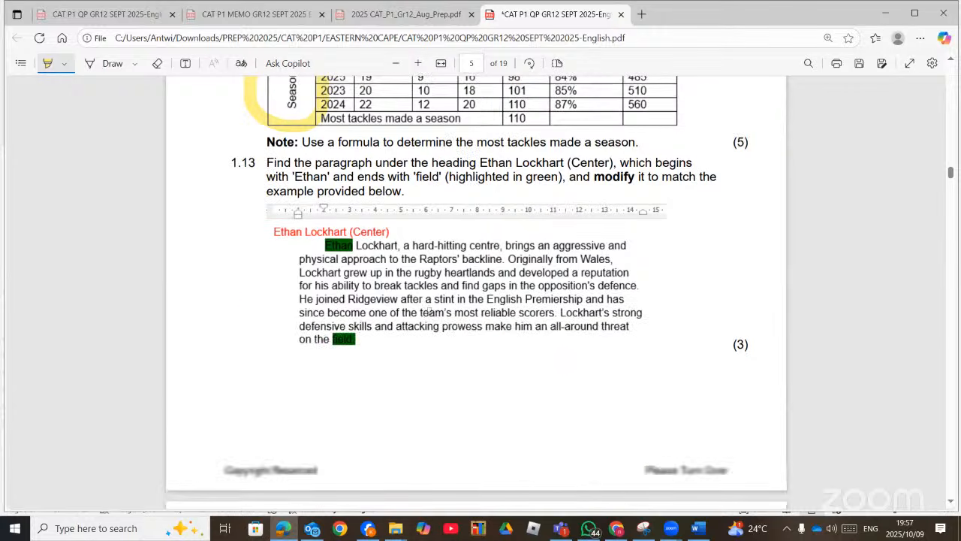
{"action": "mouse_move", "coordinate": [247, 202]}
{"action": "left_mouse_down"}
{"action": "mouse_move", "coordinate": [232, 296]}
{"action": "mouse_move", "coordinate": [375, 412]}
{"action": "mouse_move", "coordinate": [572, 428]}
{"action": "left_mouse_up"}
{"action": "mouse_move", "coordinate": [713, 246]}
{"action": "left_mouse_down"}
{"action": "mouse_move", "coordinate": [662, 199]}
{"action": "mouse_move", "coordinate": [393, 176]}
{"action": "mouse_move", "coordinate": [264, 175]}
{"action": "mouse_move", "coordinate": [232, 197]}
{"action": "mouse_move", "coordinate": [234, 236]}
{"action": "left_mouse_up"}
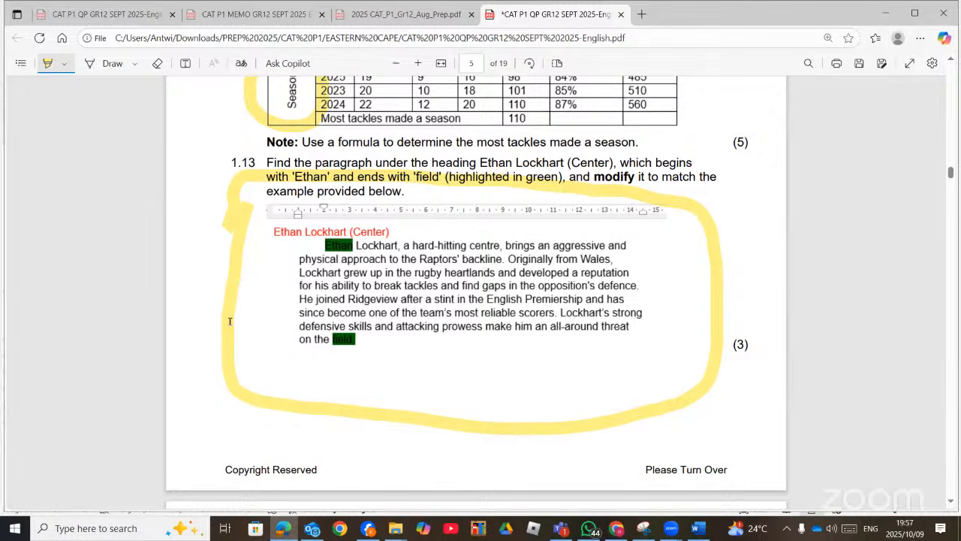
Step: In Word, indent the paragraph under the "(Center)" heading to 1 cm, with its first line at 2 cm, matching the PDF example
{"action": "key", "text": "alt+Tab"}
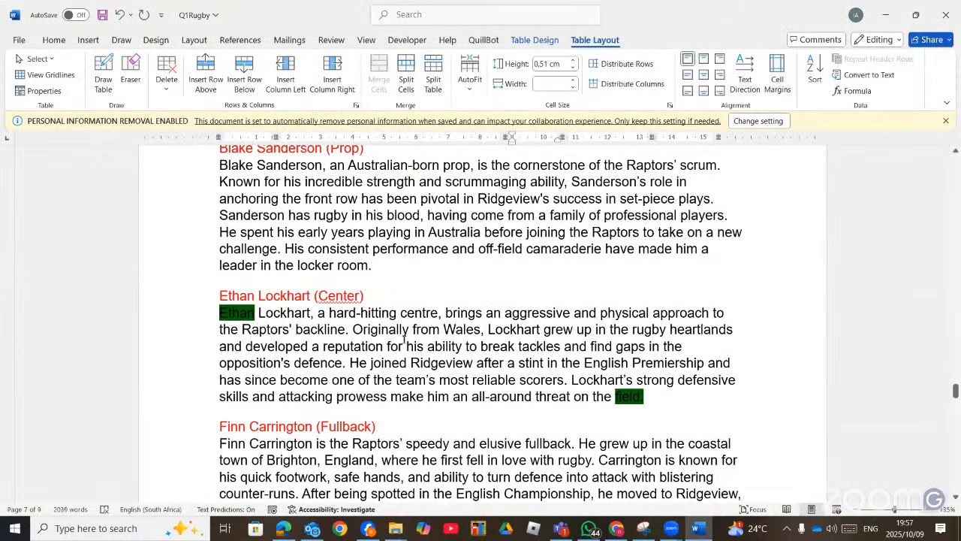
{"action": "left_click", "coordinate": [404, 341]}
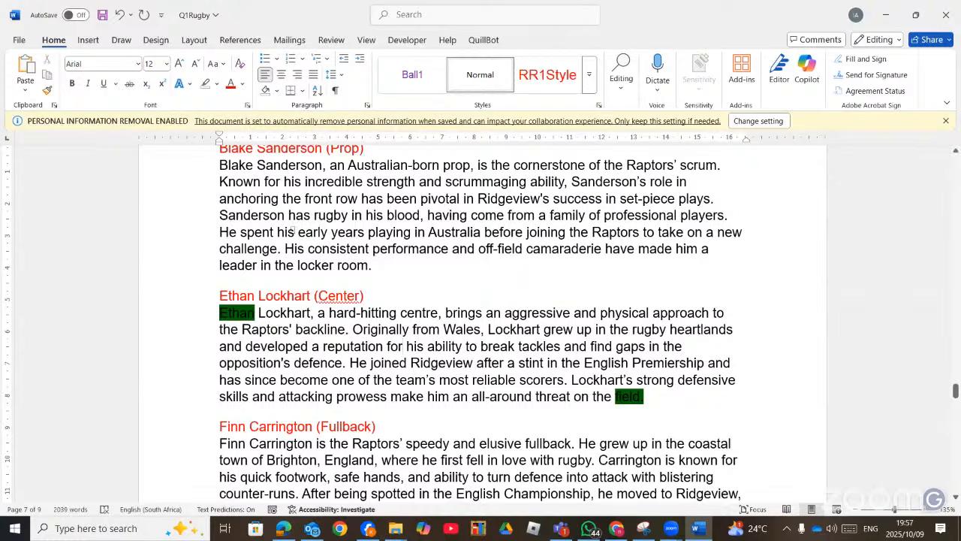
{"action": "key", "text": "alt+Tab"}
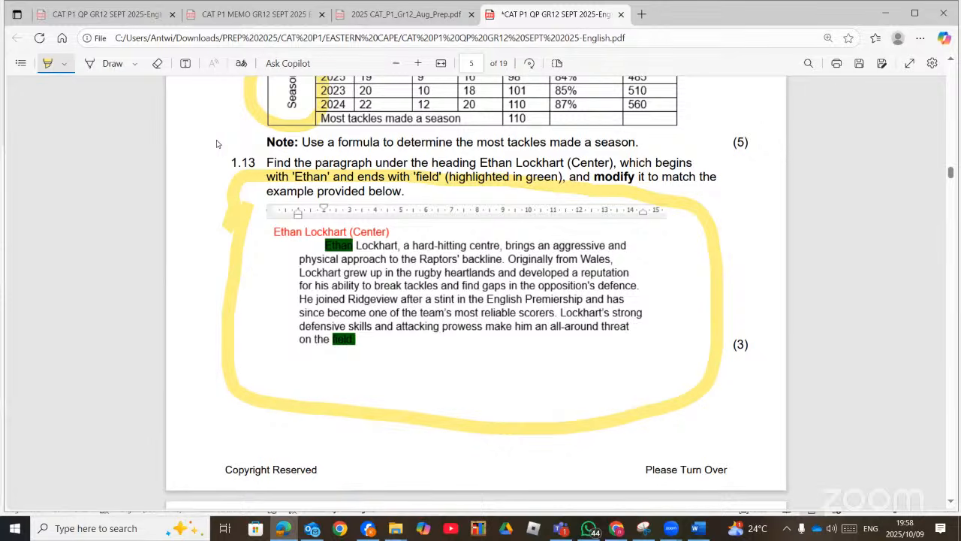
{"action": "key", "text": "alt+Tab"}
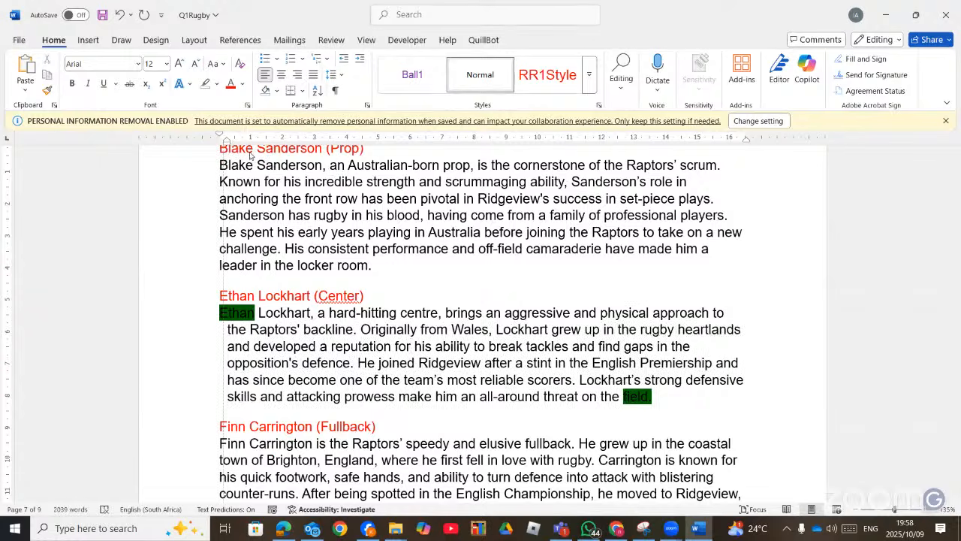
{"action": "left_click_drag", "start_coordinate": [219, 142], "coordinate": [282, 144]}
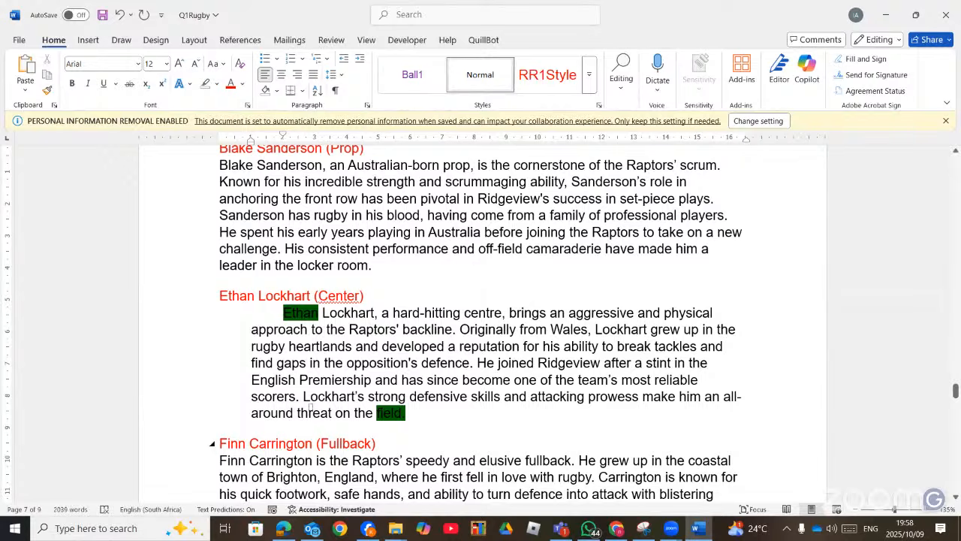
Step: Check the example's right margin in the exam PDF and move the paragraph's right indent to about 14,5 cm on Word's ruler
{"action": "key", "text": "alt+Tab"}
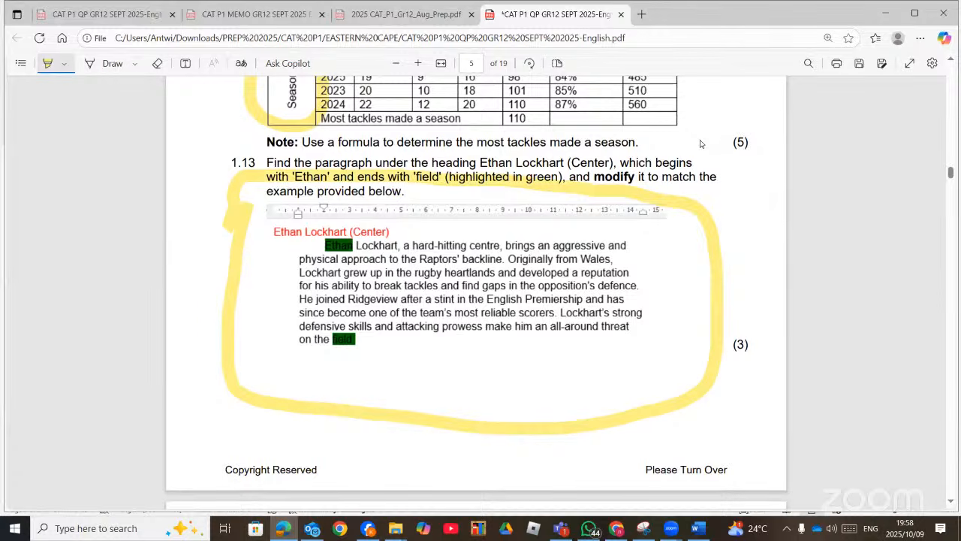
{"action": "key", "text": "alt+Tab"}
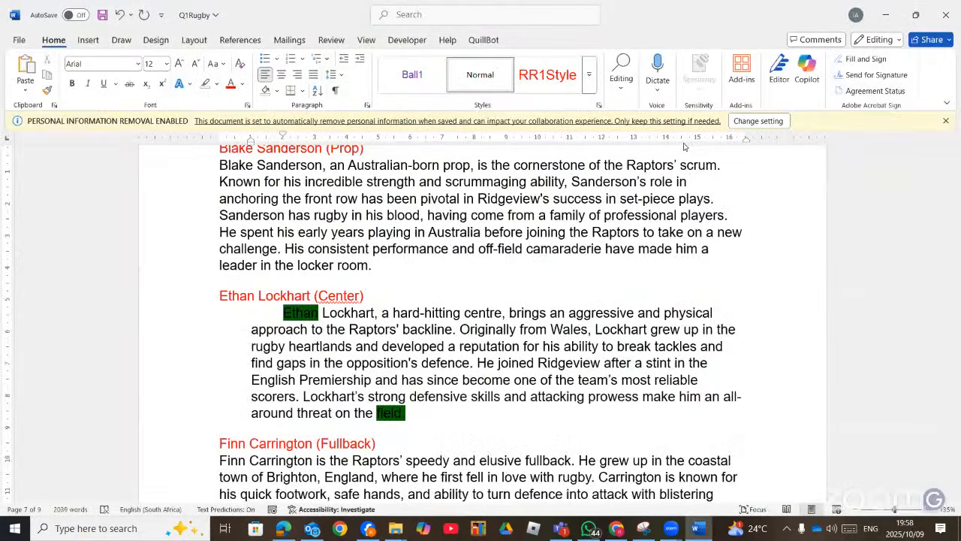
{"action": "left_click_drag", "start_coordinate": [745, 141], "coordinate": [684, 145]}
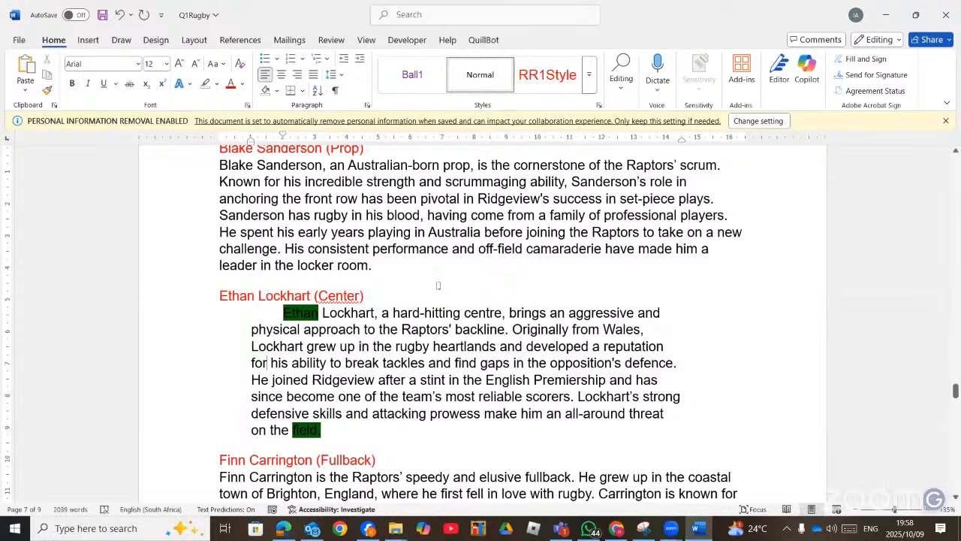
Step: Compare the paragraph with the question 1.13 example in the exam PDF and read questions 1.14 and 1.15 on the header and index
{"action": "key", "text": "alt+Tab"}
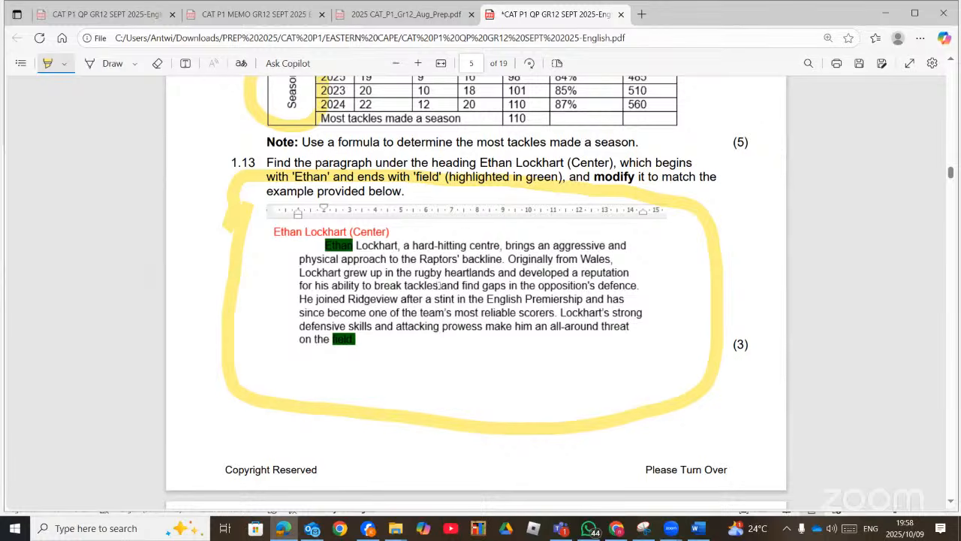
{"action": "scroll", "coordinate": [440, 285], "scroll_direction": "down", "scroll_amount": 5}
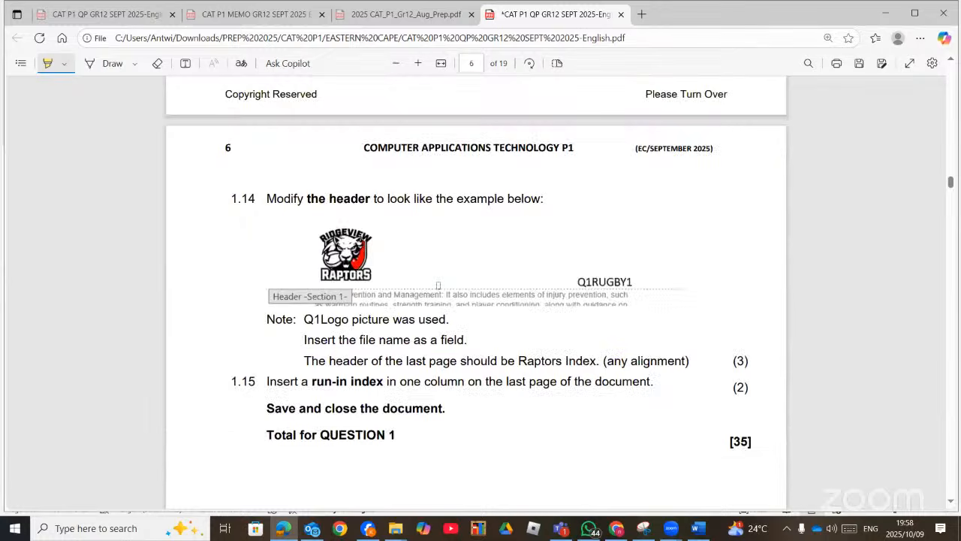
{"action": "scroll", "coordinate": [438, 285], "scroll_direction": "down", "scroll_amount": 1}
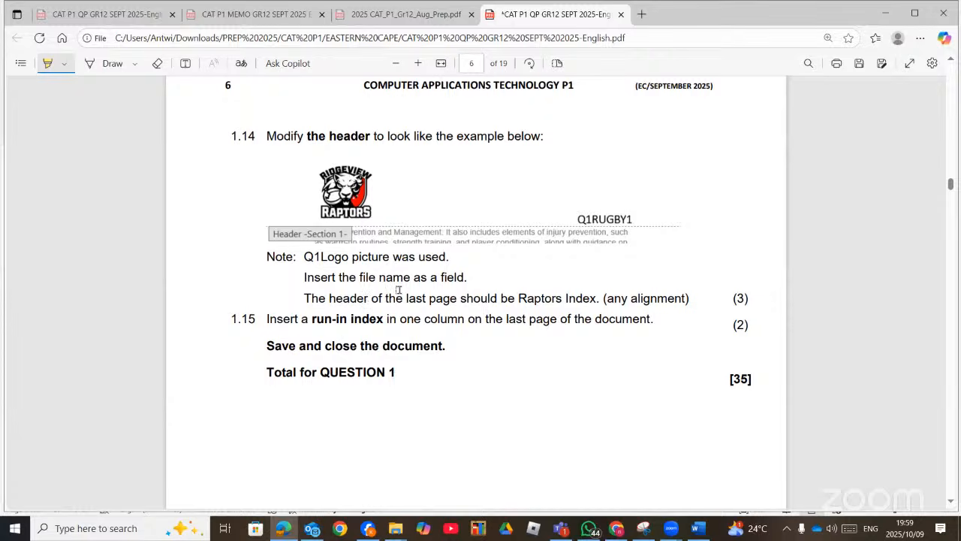
Step: Highlight the note about the last page's Raptors Index header in question 1.14 and circle the example's file name
{"action": "left_click_drag", "start_coordinate": [467, 276], "coordinate": [599, 299]}
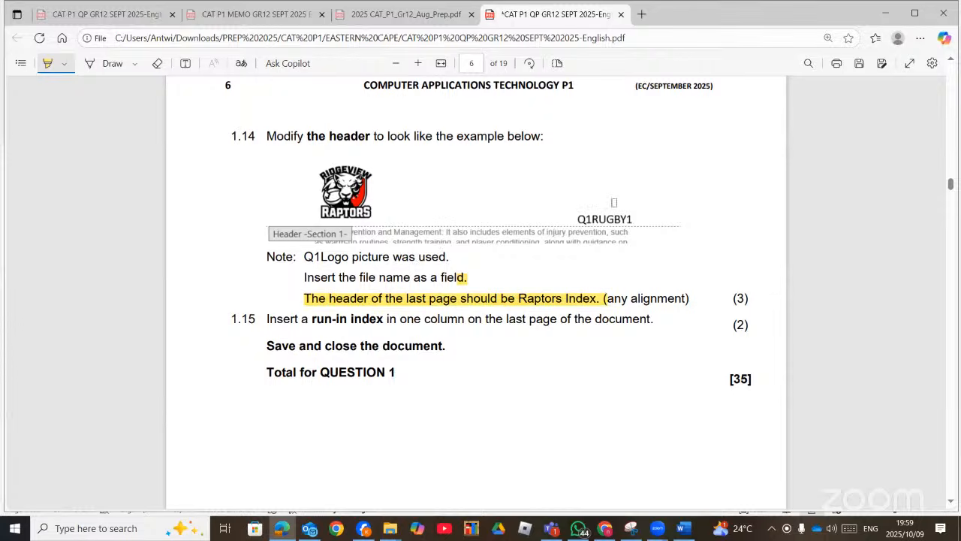
{"action": "mouse_move", "coordinate": [568, 200]}
{"action": "left_mouse_down"}
{"action": "mouse_move", "coordinate": [646, 200]}
{"action": "mouse_move", "coordinate": [654, 214]}
{"action": "mouse_move", "coordinate": [593, 225]}
{"action": "left_mouse_up"}
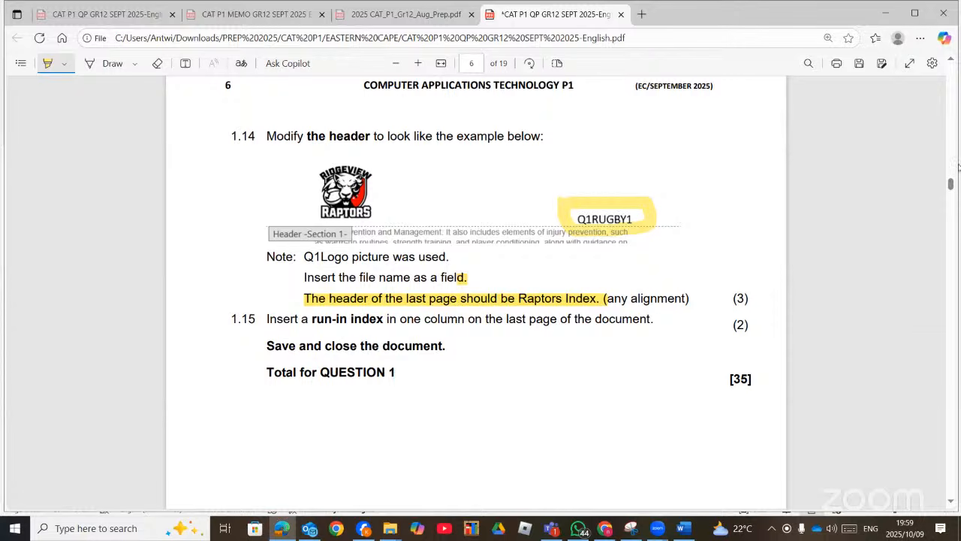
Step: Switch to Word and insert the Q1Logo picture from the Sept_2025_Data folder into the first-page header
{"action": "key", "text": "alt+Tab"}
{"action": "left_click_drag", "start_coordinate": [956, 350], "coordinate": [931, 151]}
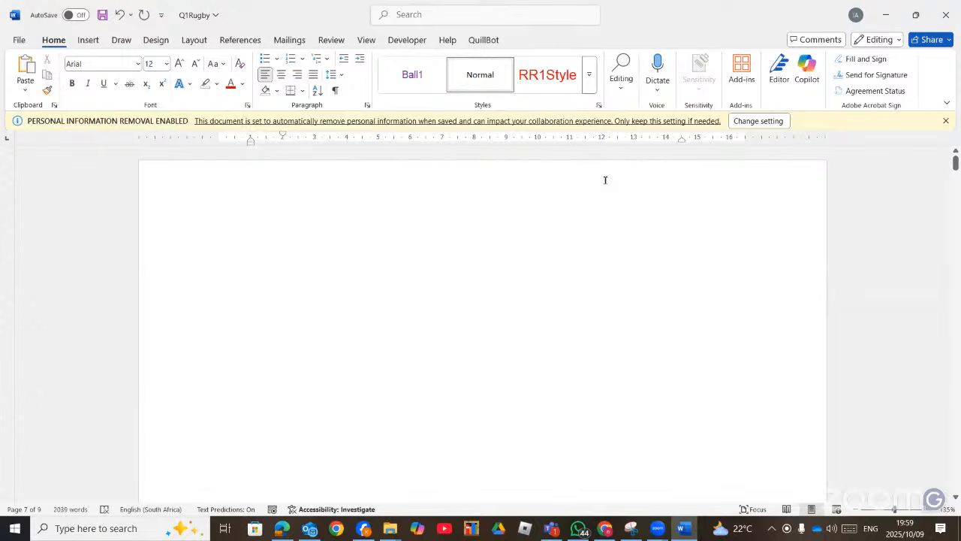
{"action": "double_click", "coordinate": [606, 180]}
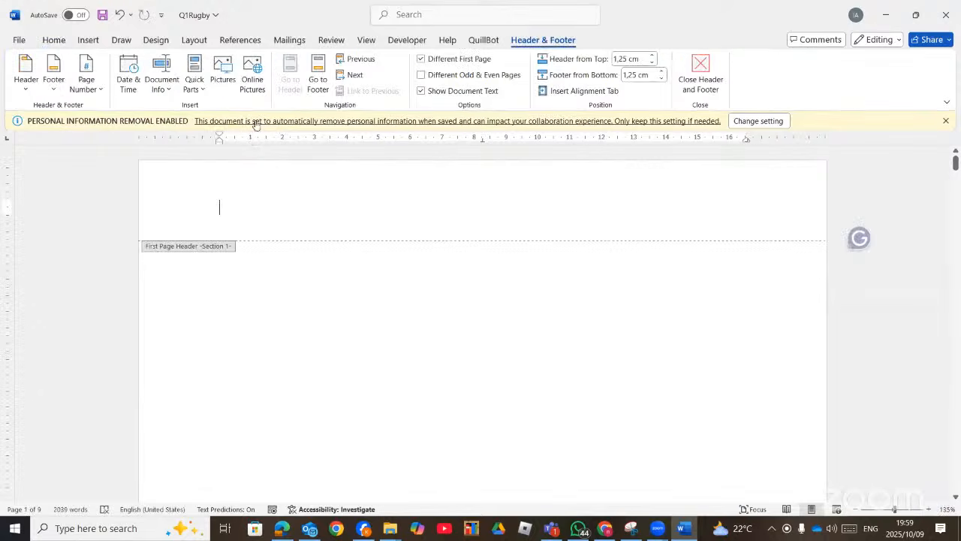
{"action": "left_click", "coordinate": [230, 77]}
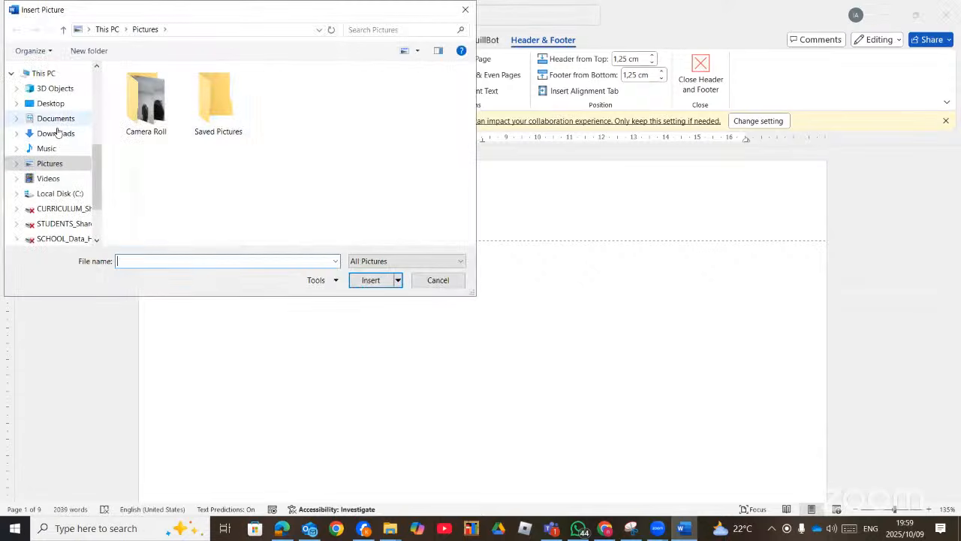
{"action": "scroll", "coordinate": [56, 94], "scroll_direction": "up", "scroll_amount": 3}
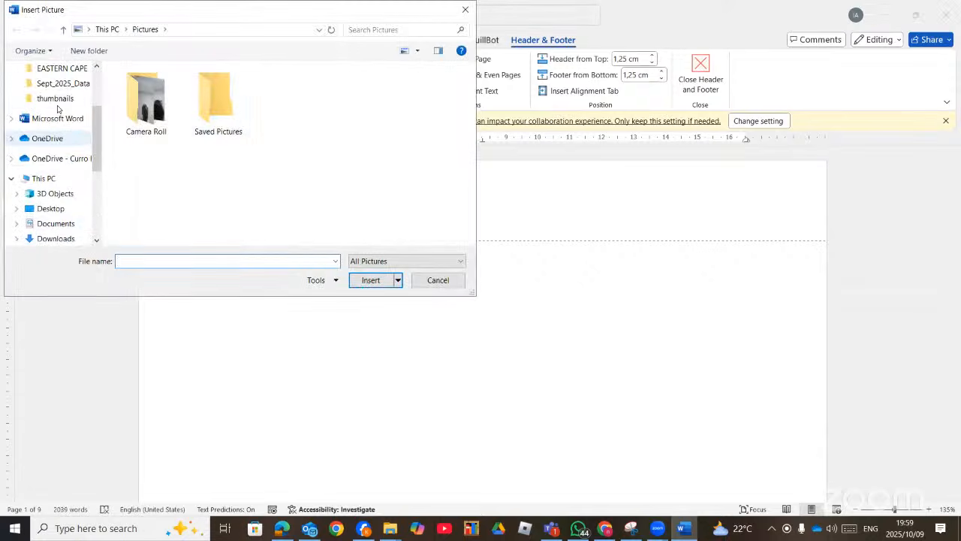
{"action": "left_click", "coordinate": [62, 70]}
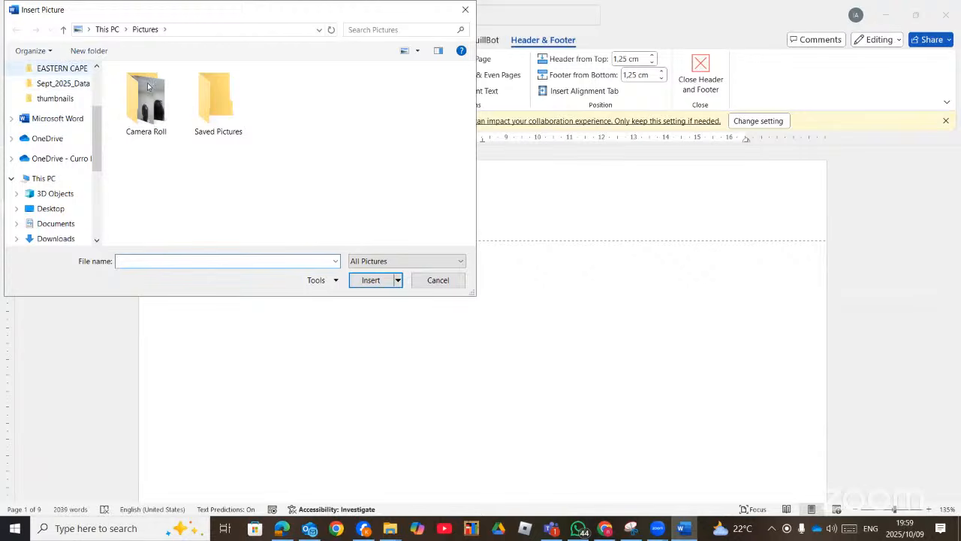
{"action": "double_click", "coordinate": [150, 89]}
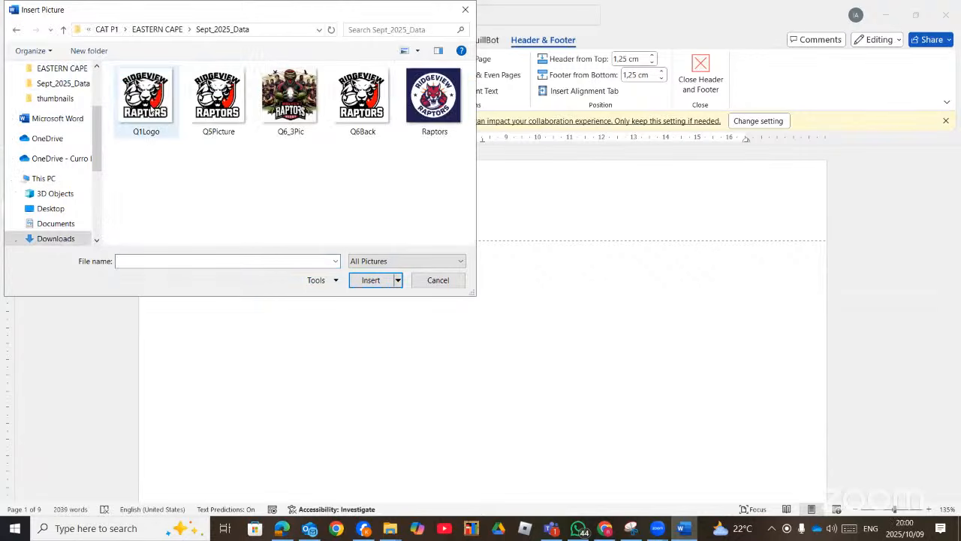
{"action": "left_click", "coordinate": [149, 111]}
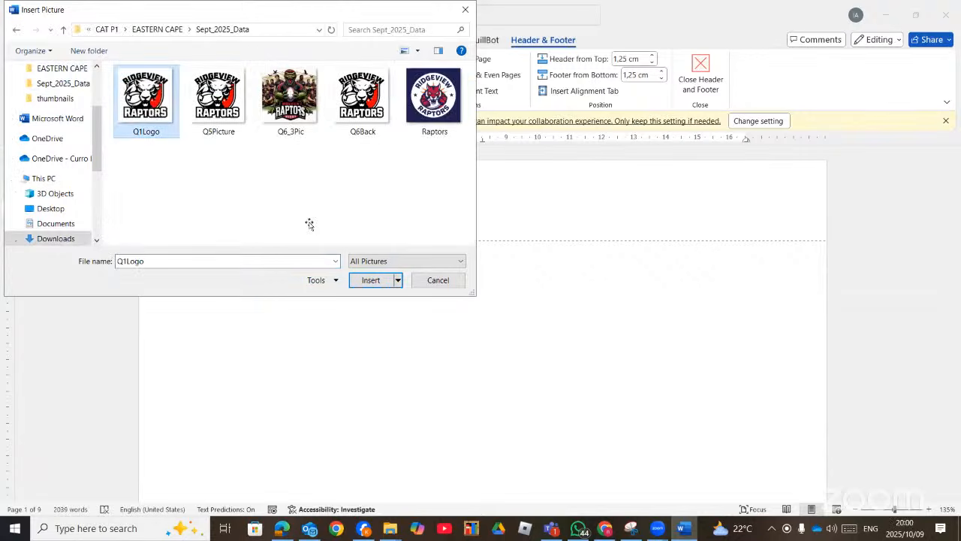
{"action": "key", "text": "Return"}
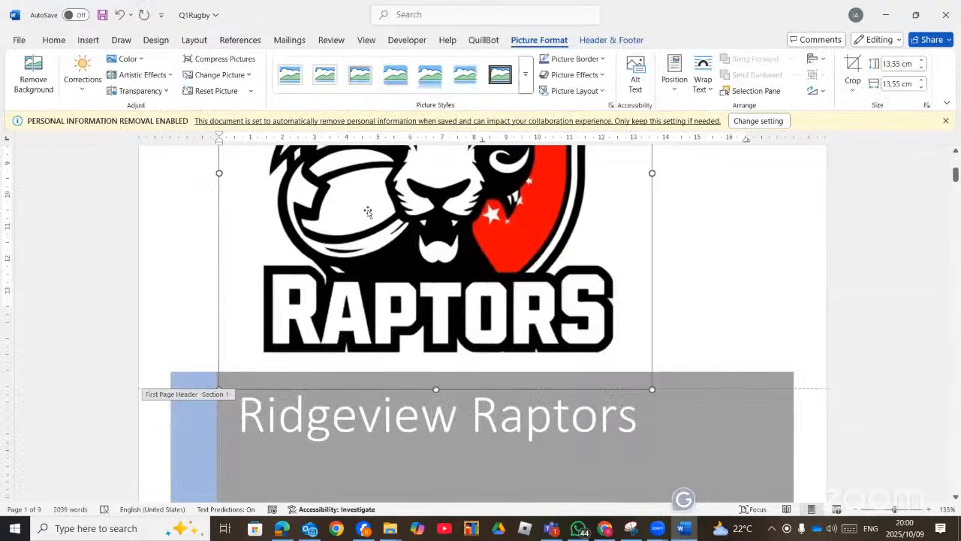
Step: Shrink the logo in the first-page header proportionally to about 1,6 cm wide
{"action": "scroll", "coordinate": [219, 197], "scroll_direction": "up", "scroll_amount": 3}
{"action": "left_click_drag", "start_coordinate": [217, 200], "coordinate": [373, 519]}
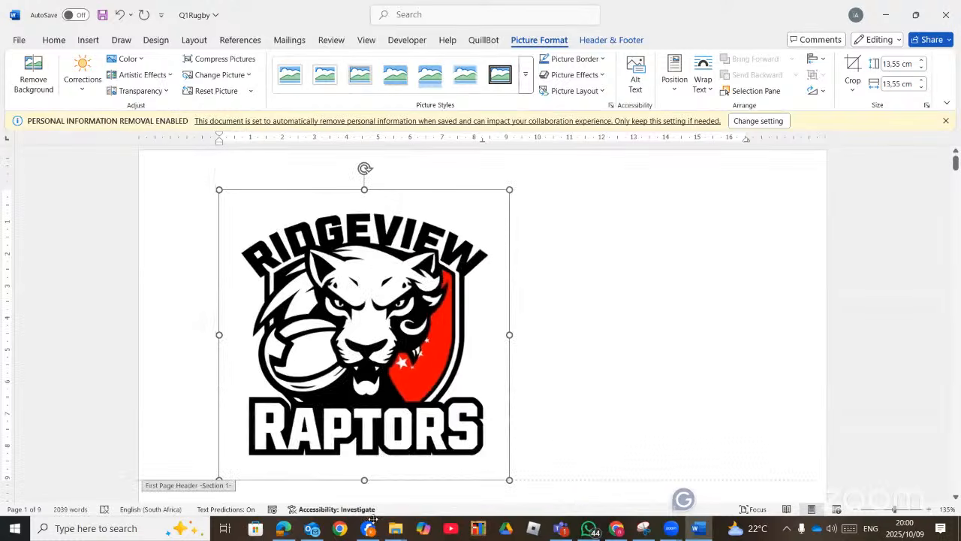
{"action": "left_click_drag", "start_coordinate": [219, 191], "coordinate": [295, 338]}
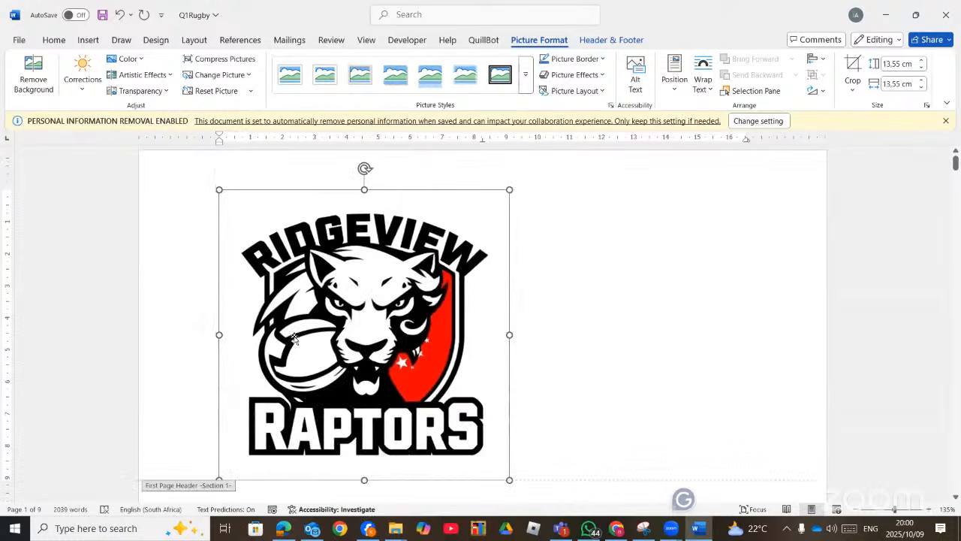
{"action": "left_click", "coordinate": [220, 205]}
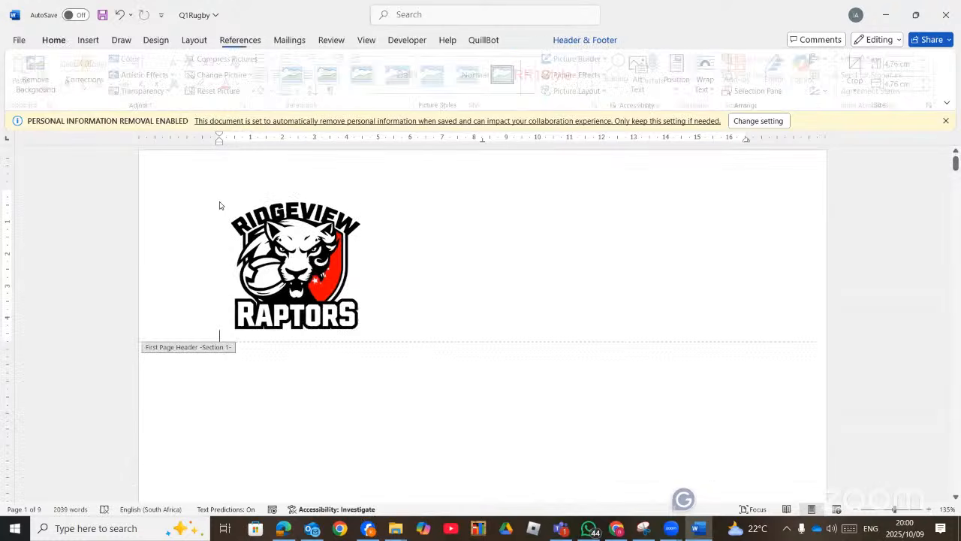
{"action": "left_click", "coordinate": [296, 298]}
{"action": "left_click_drag", "start_coordinate": [297, 298], "coordinate": [304, 309]}
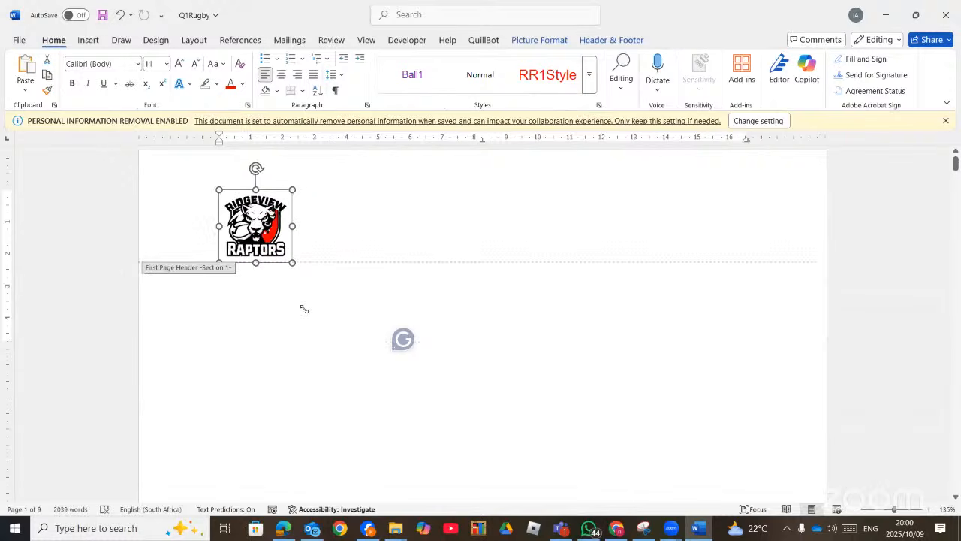
{"action": "left_click_drag", "start_coordinate": [220, 189], "coordinate": [241, 211]}
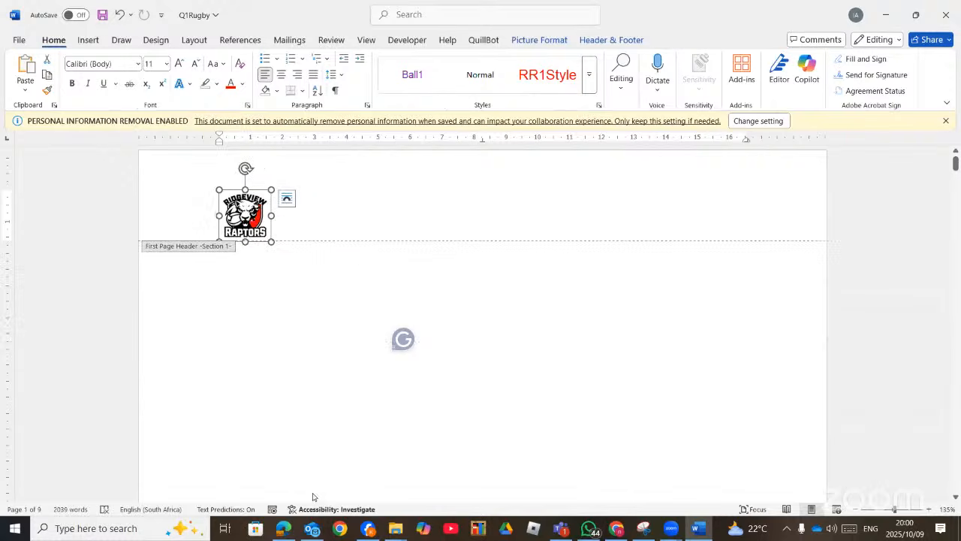
Step: Review the document info fields available for the header and check the file name's position in the exam PDF's question 1.14 example
{"action": "left_click", "coordinate": [357, 218]}
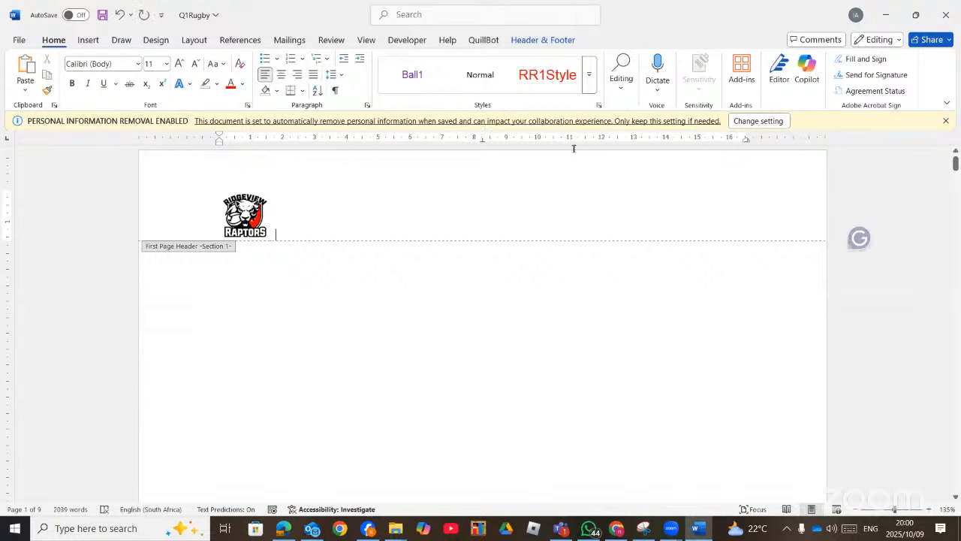
{"action": "left_click", "coordinate": [545, 42]}
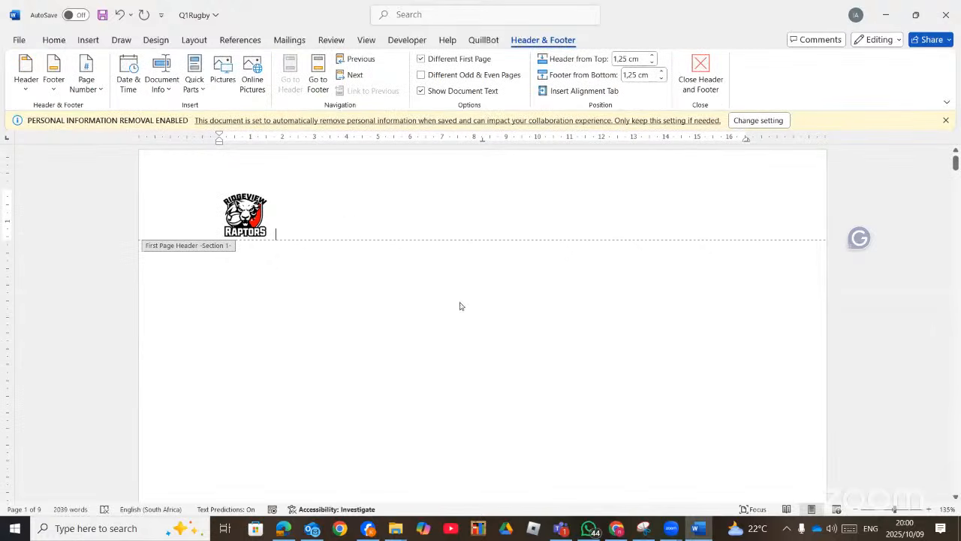
{"action": "double_click", "coordinate": [391, 294]}
{"action": "double_click", "coordinate": [470, 198]}
{"action": "left_click", "coordinate": [543, 42]}
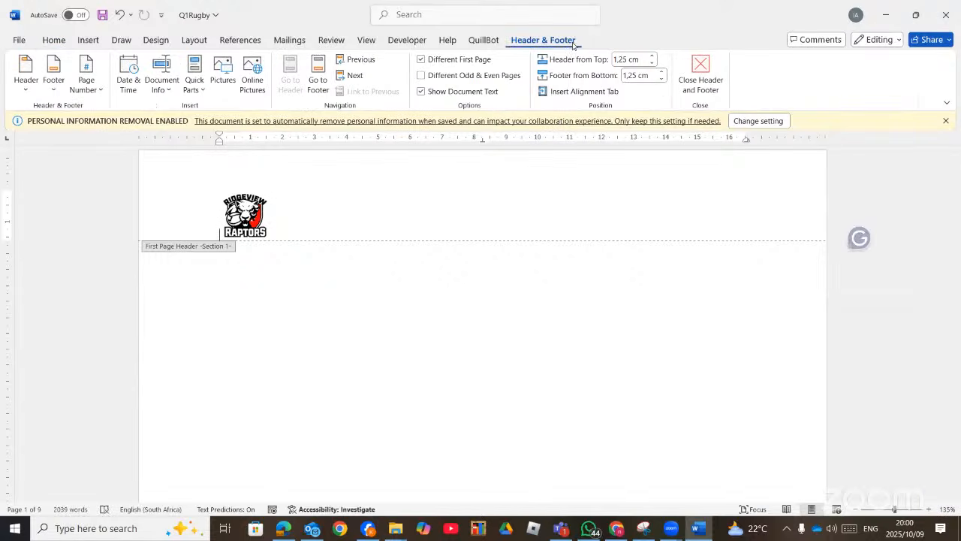
{"action": "left_click", "coordinate": [166, 89]}
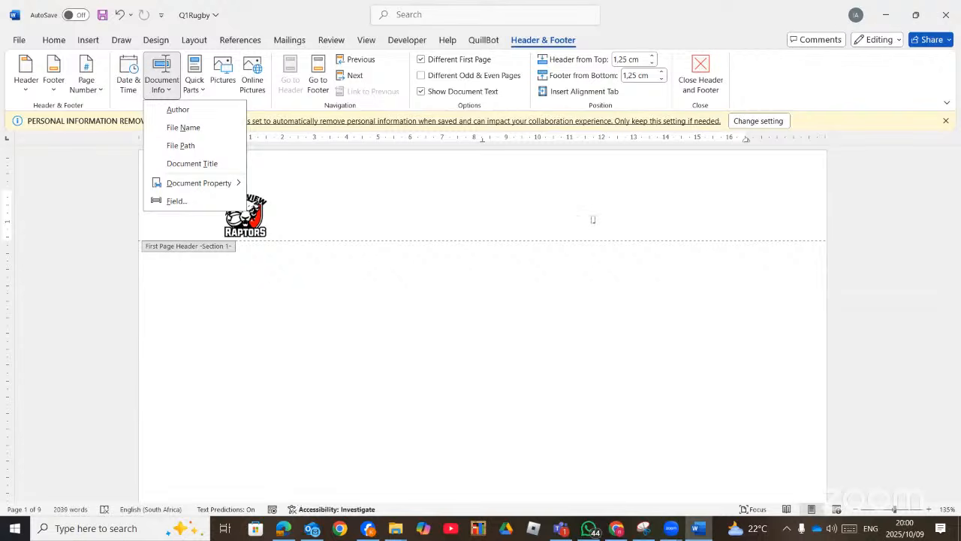
{"action": "key", "text": "alt+Tab"}
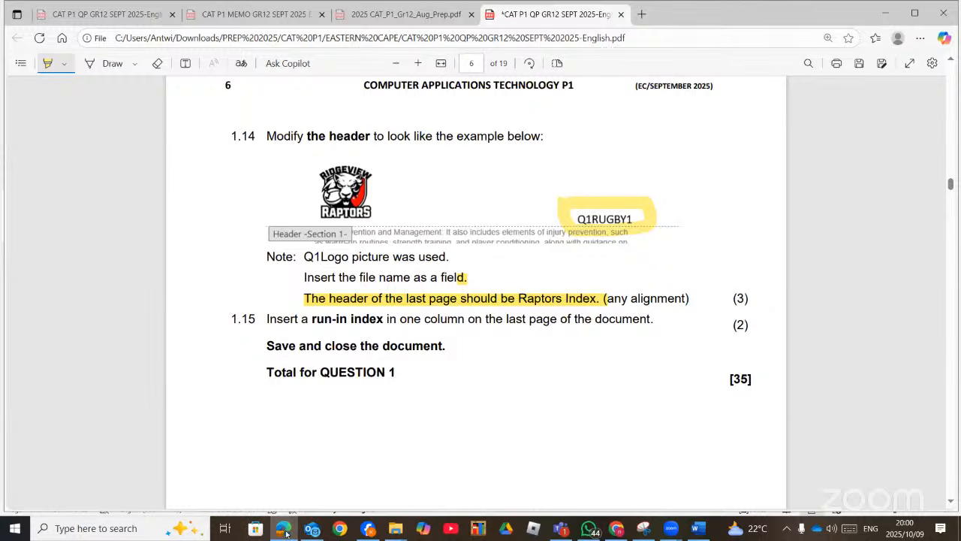
{"action": "key", "text": "alt+Tab"}
Step: Try right-aligning the first-page header paragraph and return it to left alignment
{"action": "left_click", "coordinate": [59, 41]}
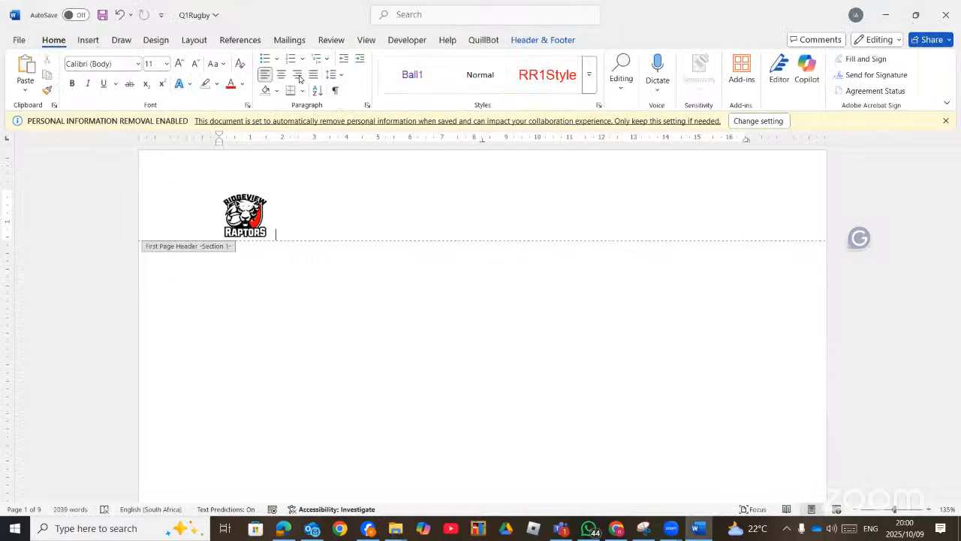
{"action": "left_click", "coordinate": [298, 76]}
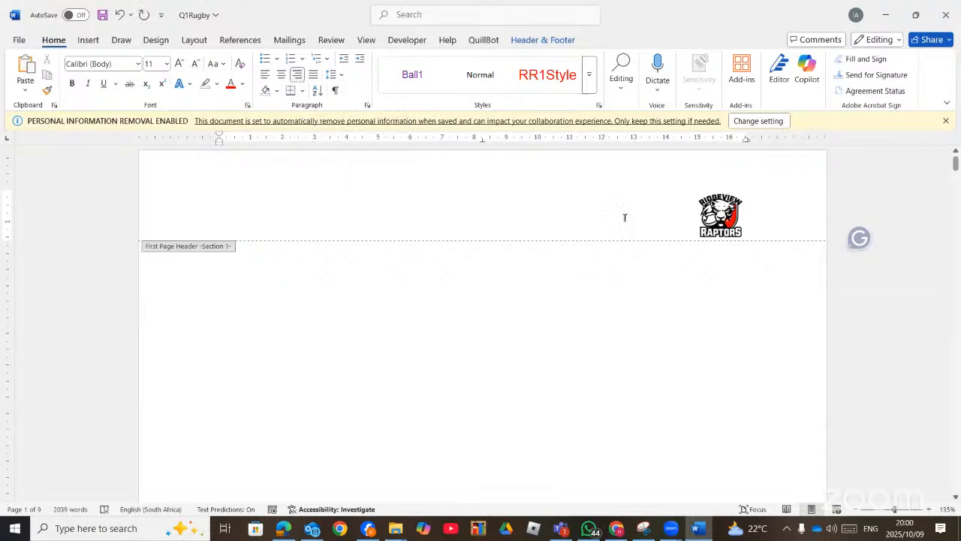
{"action": "key", "text": "ctrl+l"}
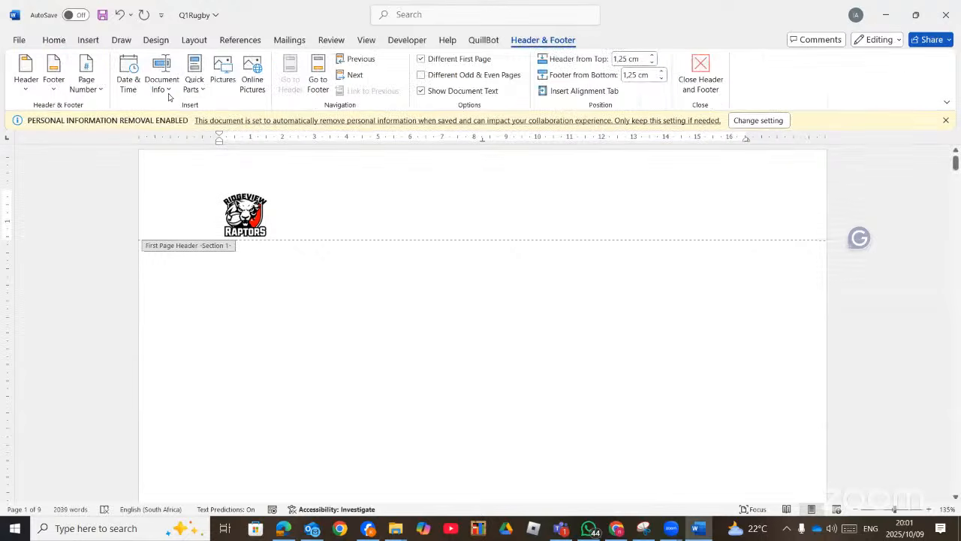
Step: Insert the file name as a field towards the right end of the first-page header
{"action": "left_click", "coordinate": [170, 92]}
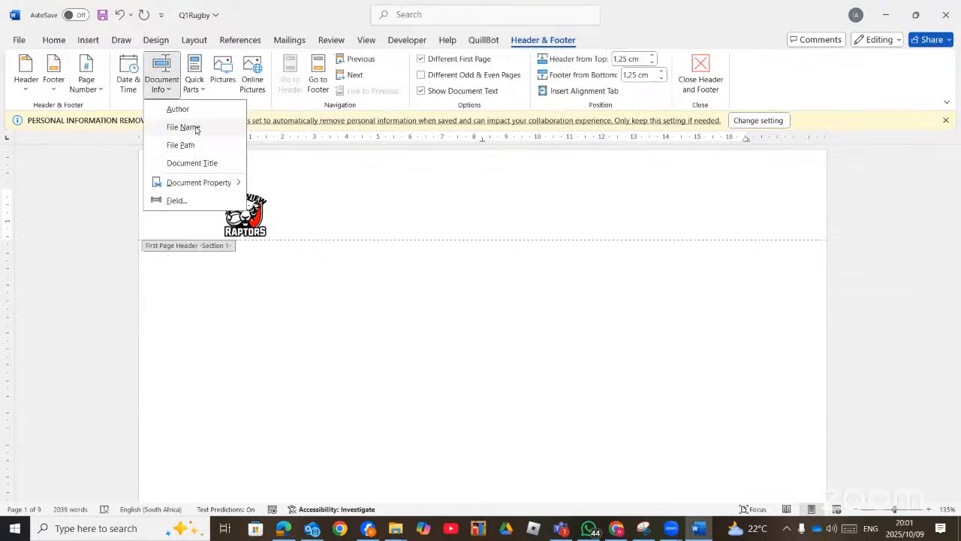
{"action": "left_click", "coordinate": [195, 127]}
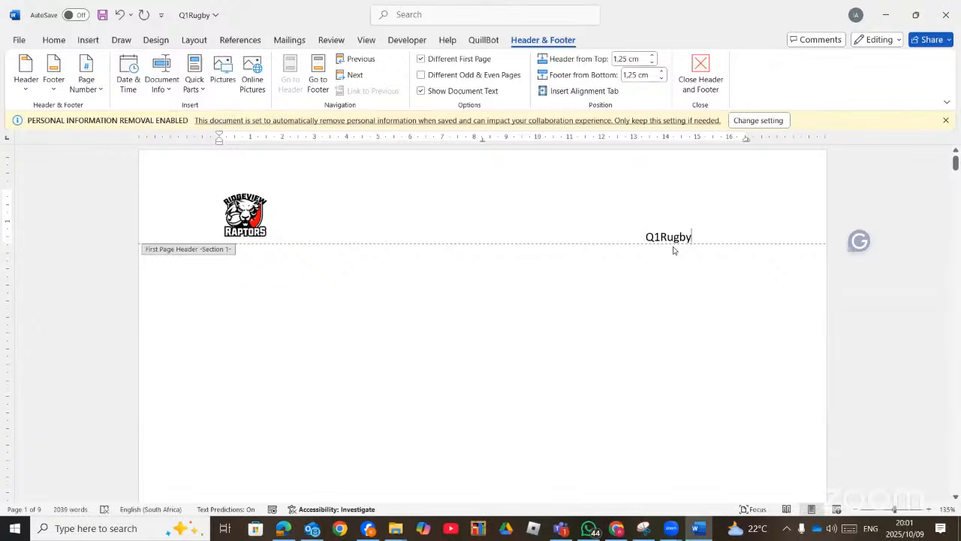
Step: Insert the Q1Logo picture at the left of the page 2 header and shrink it to about 1 cm wide
{"action": "scroll", "coordinate": [683, 262], "scroll_direction": "down", "scroll_amount": 3}
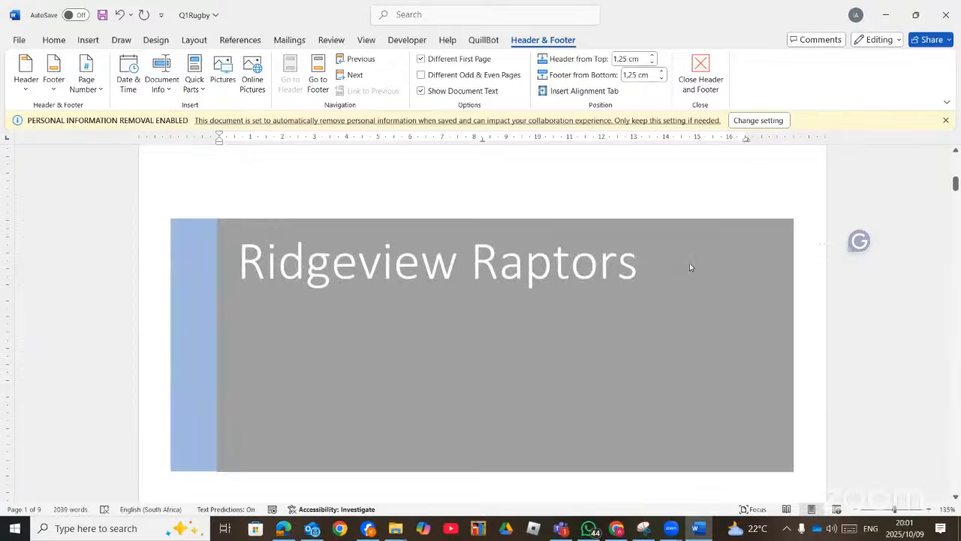
{"action": "scroll", "coordinate": [691, 262], "scroll_direction": "down", "scroll_amount": 5}
{"action": "scroll", "coordinate": [383, 305], "scroll_direction": "up", "scroll_amount": 2}
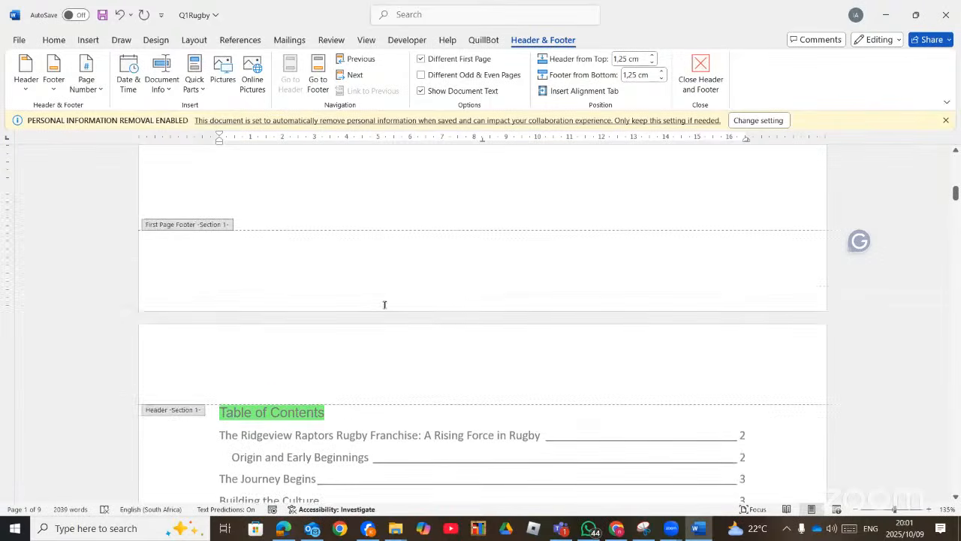
{"action": "scroll", "coordinate": [533, 377], "scroll_direction": "up", "scroll_amount": 2}
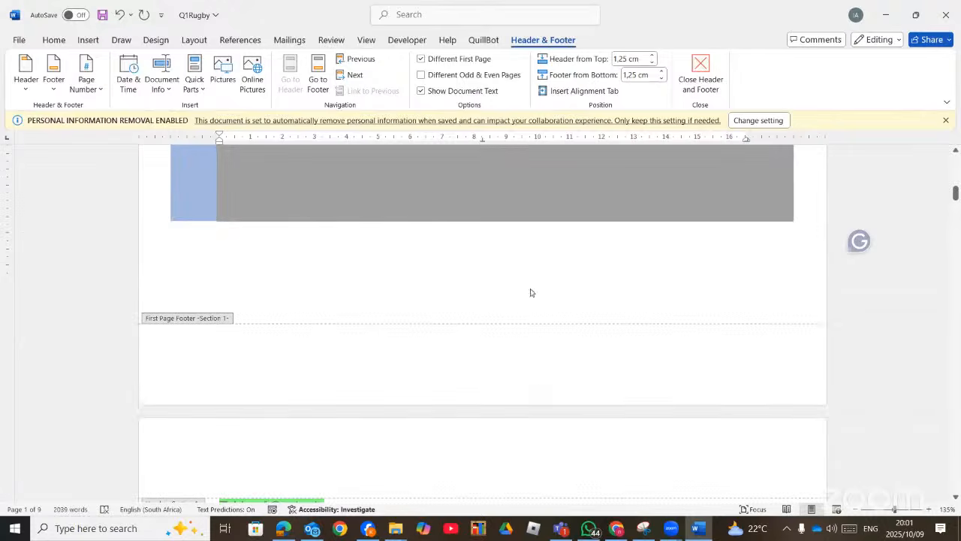
{"action": "scroll", "coordinate": [530, 258], "scroll_direction": "down", "scroll_amount": 5}
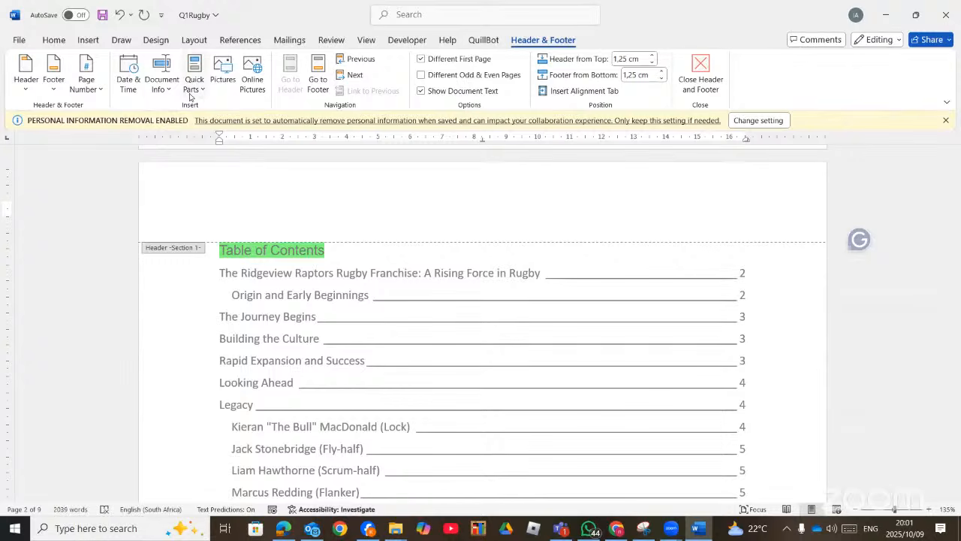
{"action": "left_click", "coordinate": [235, 87]}
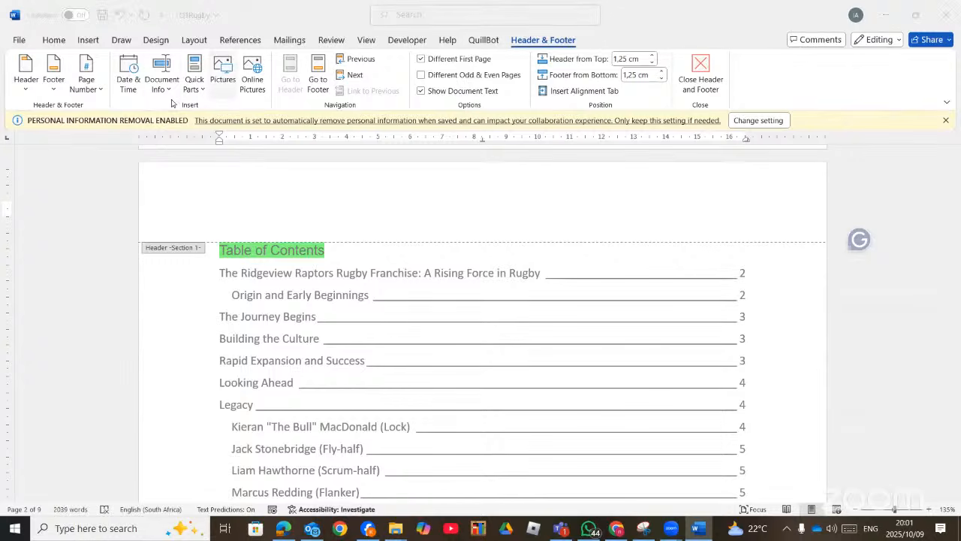
{"action": "double_click", "coordinate": [194, 115]}
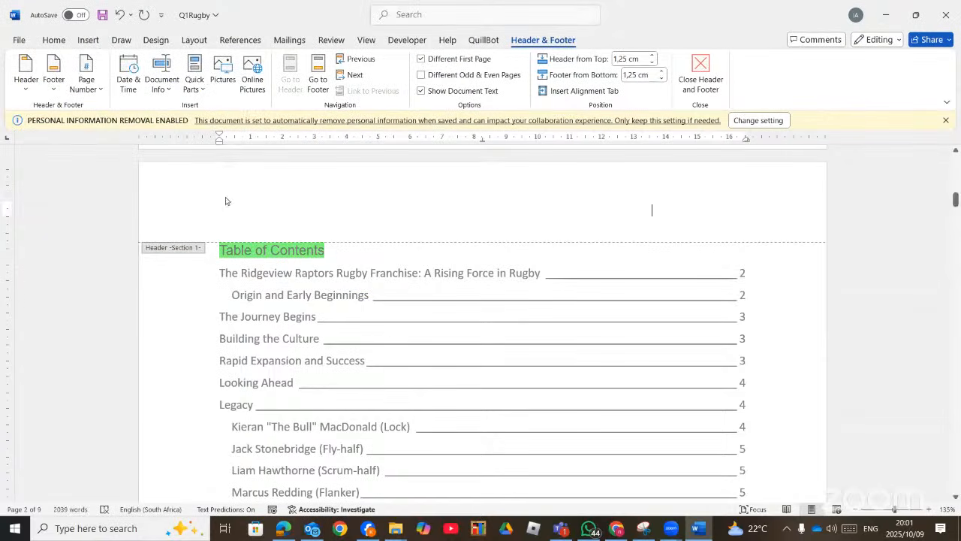
{"action": "left_click_drag", "start_coordinate": [219, 201], "coordinate": [676, 536]}
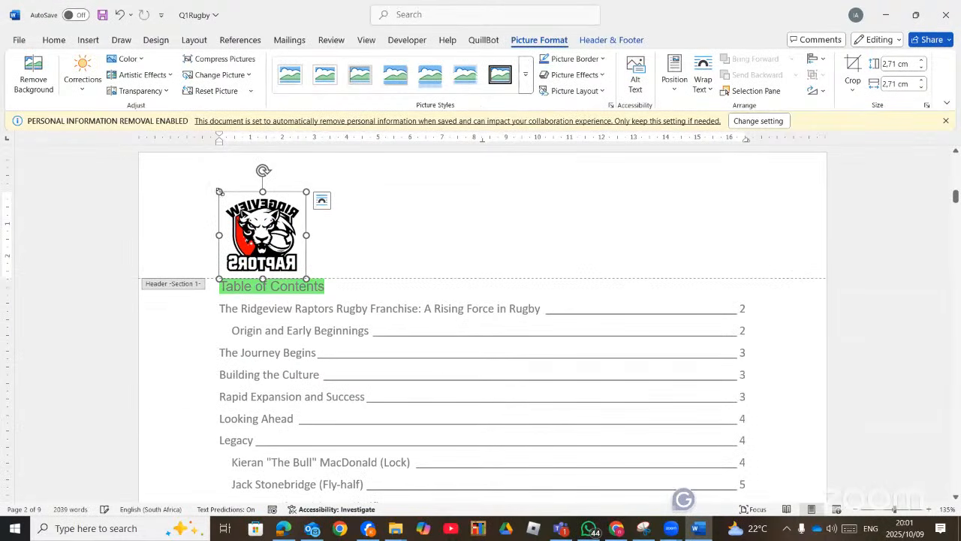
{"action": "left_click_drag", "start_coordinate": [219, 193], "coordinate": [273, 245]}
Step: Insert the file name as a document info field beside the logo in the page 2 header
{"action": "left_click", "coordinate": [354, 208]}
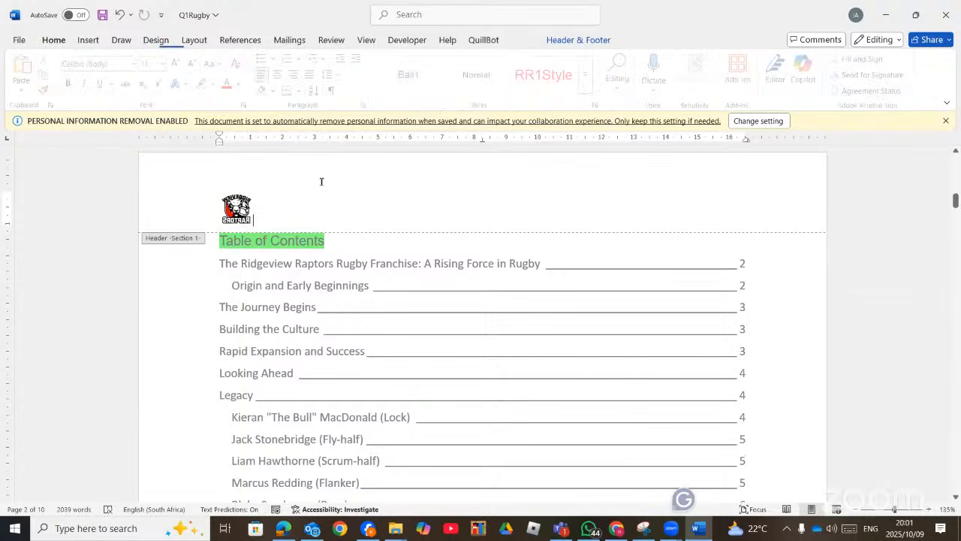
{"action": "left_click", "coordinate": [53, 40]}
{"action": "left_click", "coordinate": [548, 42]}
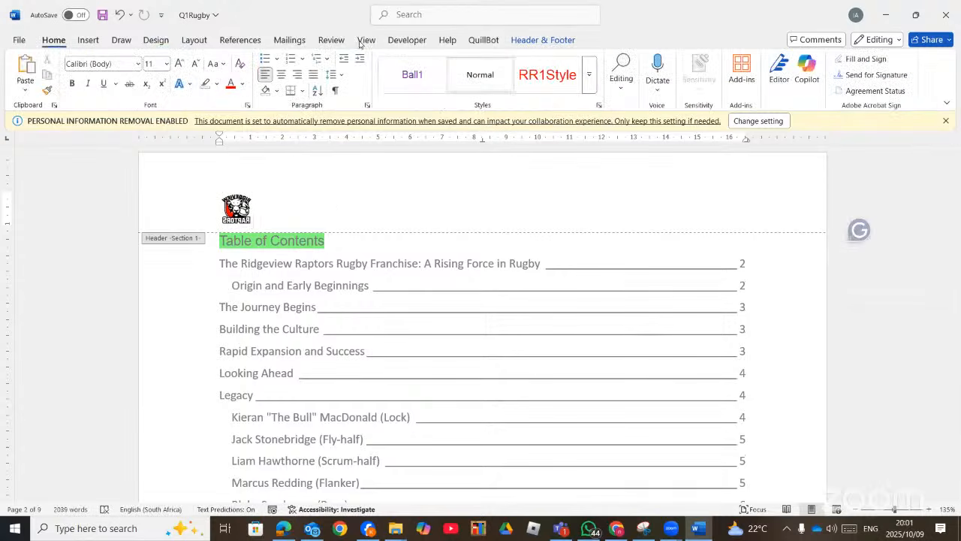
{"action": "left_click", "coordinate": [162, 84]}
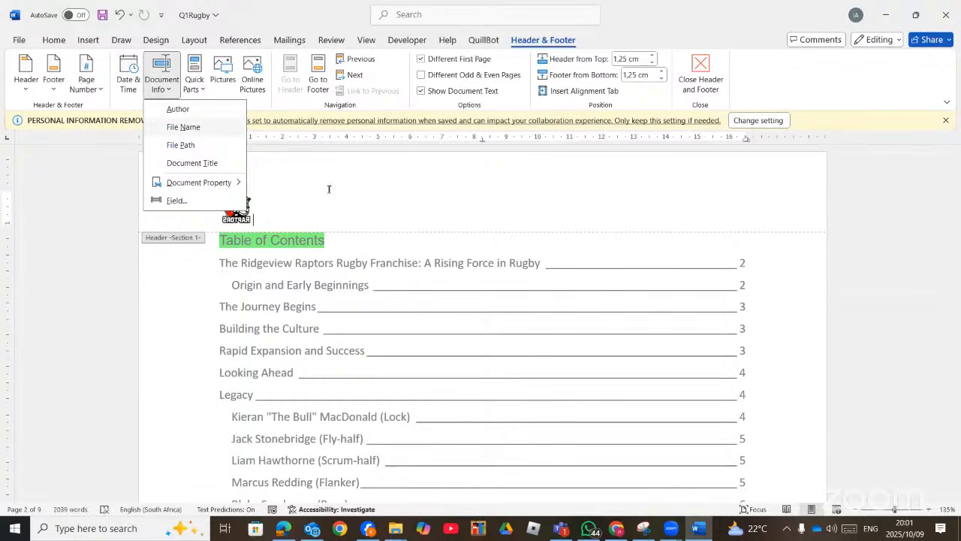
{"action": "key", "text": "Return"}
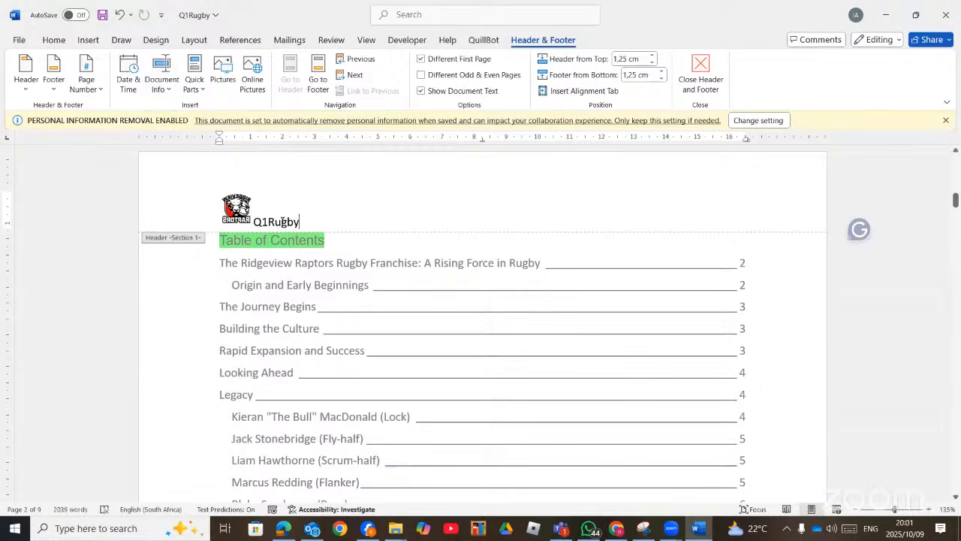
Step: Right-align the page 2 header paragraph containing the file name field
{"action": "left_click", "coordinate": [269, 220]}
{"action": "double_click", "coordinate": [269, 220]}
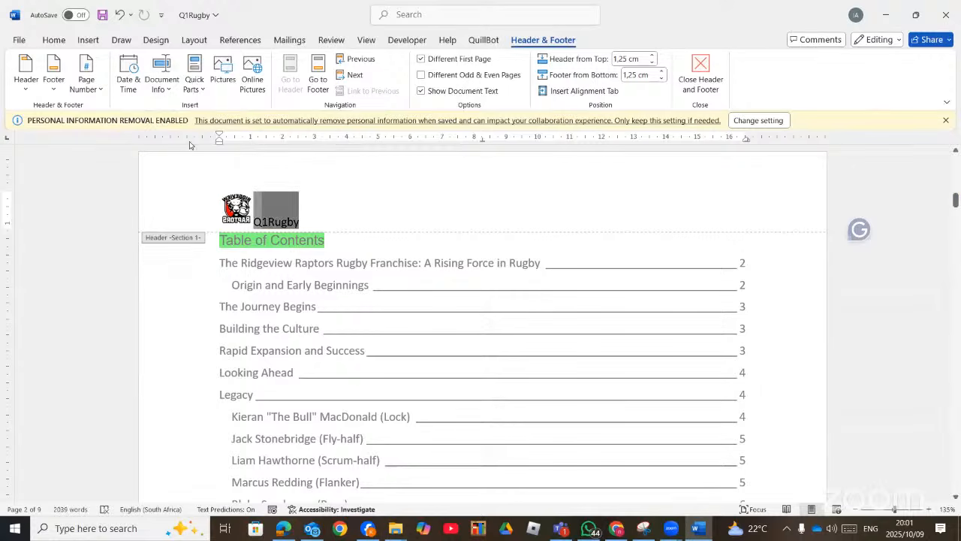
{"action": "left_click", "coordinate": [54, 41]}
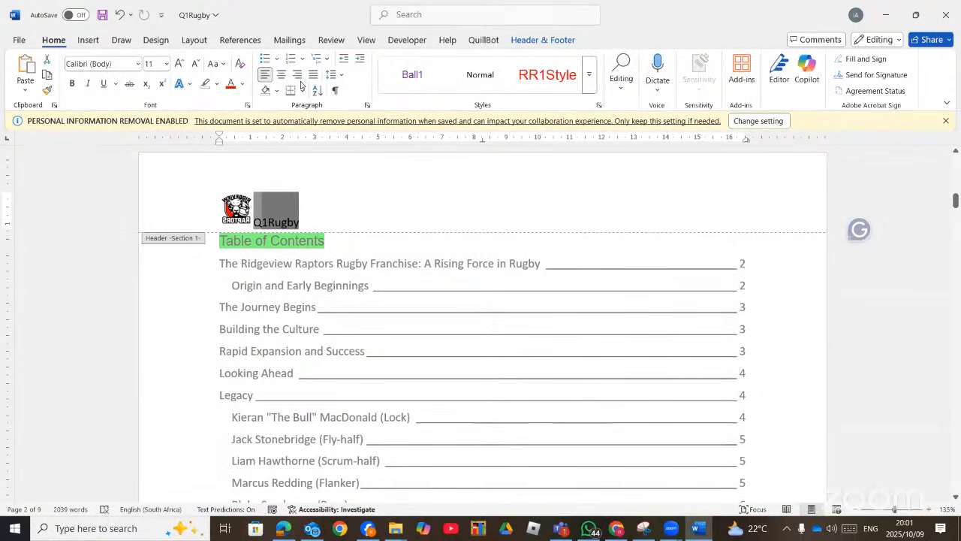
{"action": "left_click", "coordinate": [298, 74]}
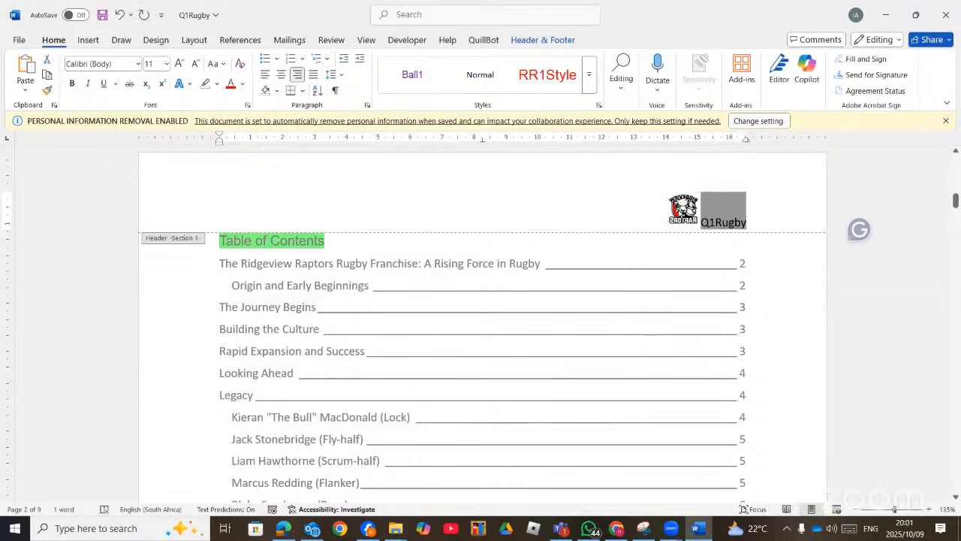
Step: Set the header logo's text wrapping to Tight and move it to the left part of the page 2 header, away from the file name
{"action": "left_click", "coordinate": [680, 212]}
{"action": "left_click_drag", "start_coordinate": [398, 215], "coordinate": [717, 201]}
{"action": "left_click", "coordinate": [716, 201]}
{"action": "left_click", "coordinate": [779, 291]}
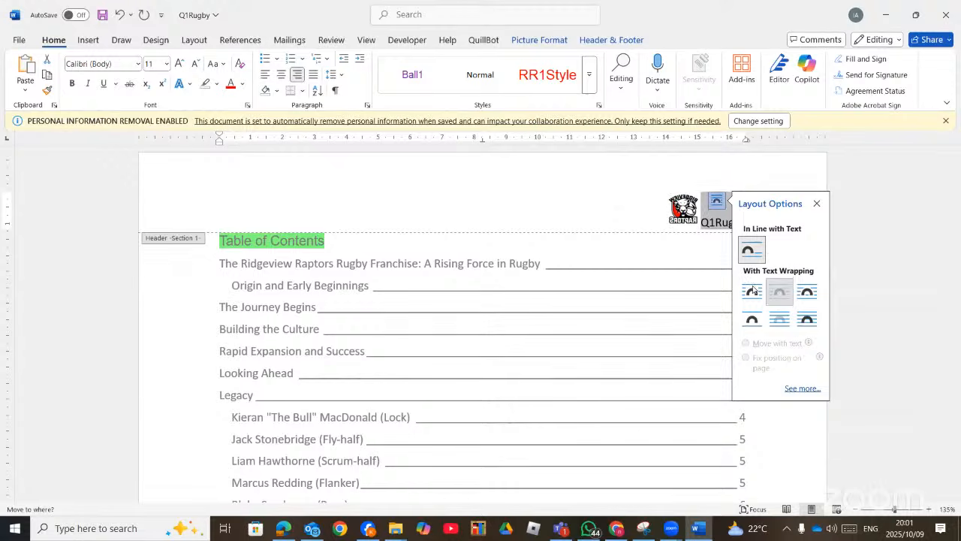
{"action": "left_click_drag", "start_coordinate": [685, 218], "coordinate": [495, 209]}
{"action": "left_click", "coordinate": [532, 204]}
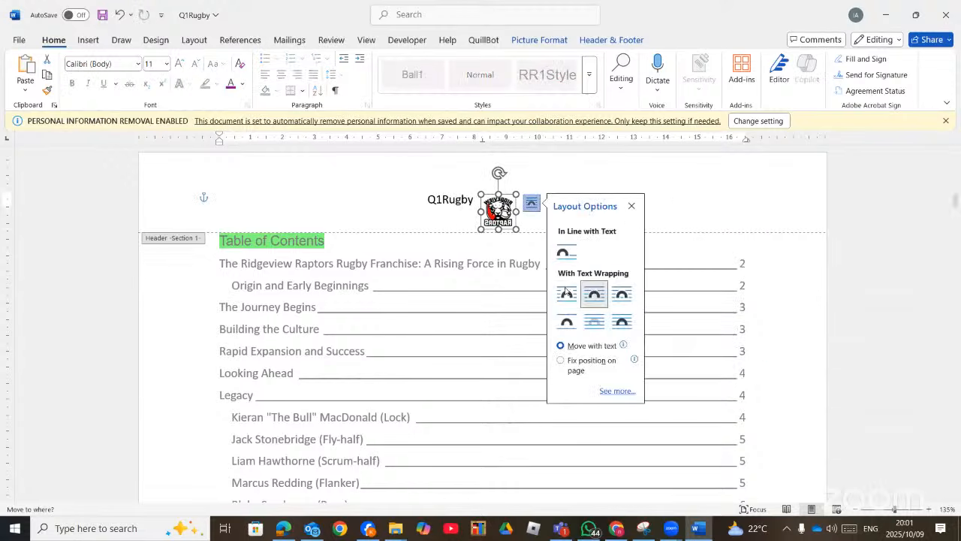
{"action": "left_click_drag", "start_coordinate": [501, 210], "coordinate": [293, 207]}
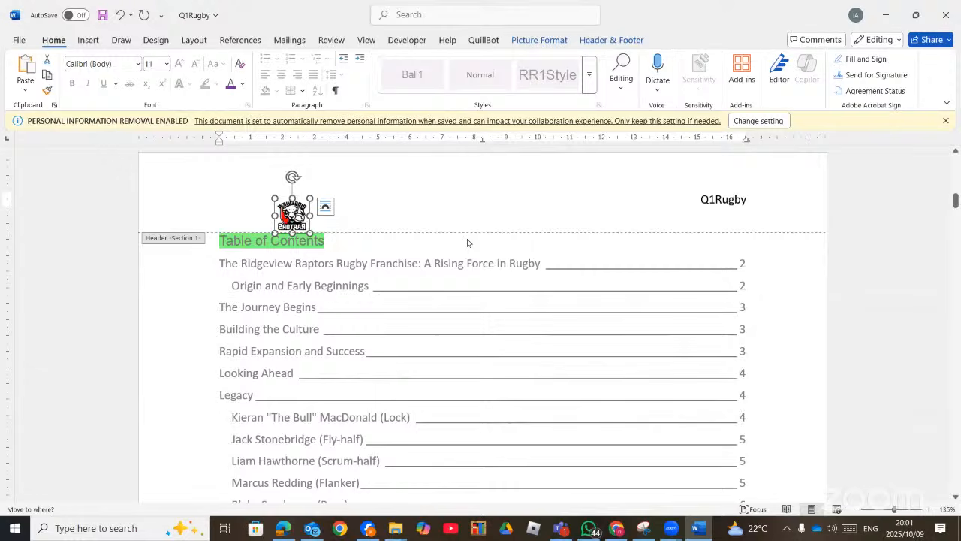
Step: Review the headers of the remaining pages, comparing the Section 1 headers with the first-page header of Section 2 on the INDEX page
{"action": "scroll", "coordinate": [467, 242], "scroll_direction": "down", "scroll_amount": 5}
{"action": "scroll", "coordinate": [468, 239], "scroll_direction": "down", "scroll_amount": 15}
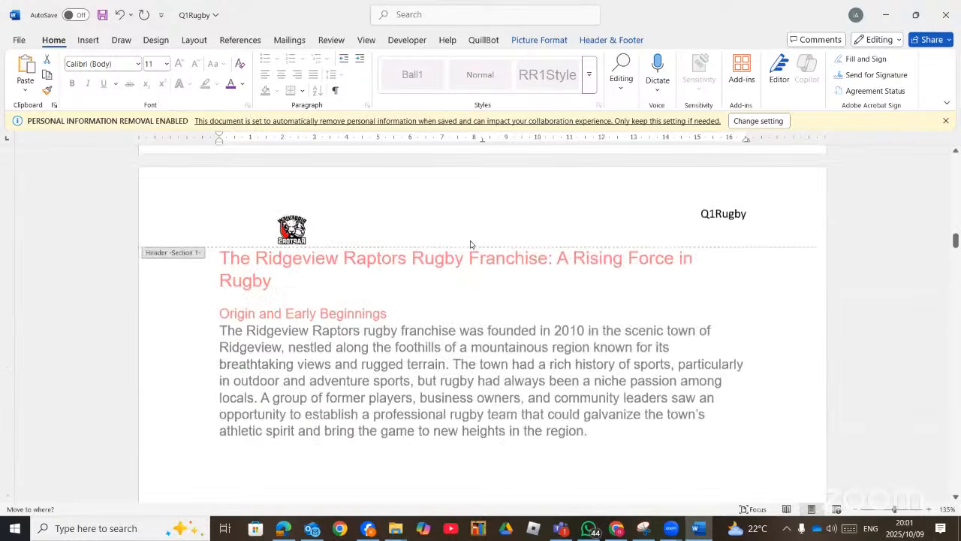
{"action": "left_click_drag", "start_coordinate": [955, 273], "coordinate": [956, 453]}
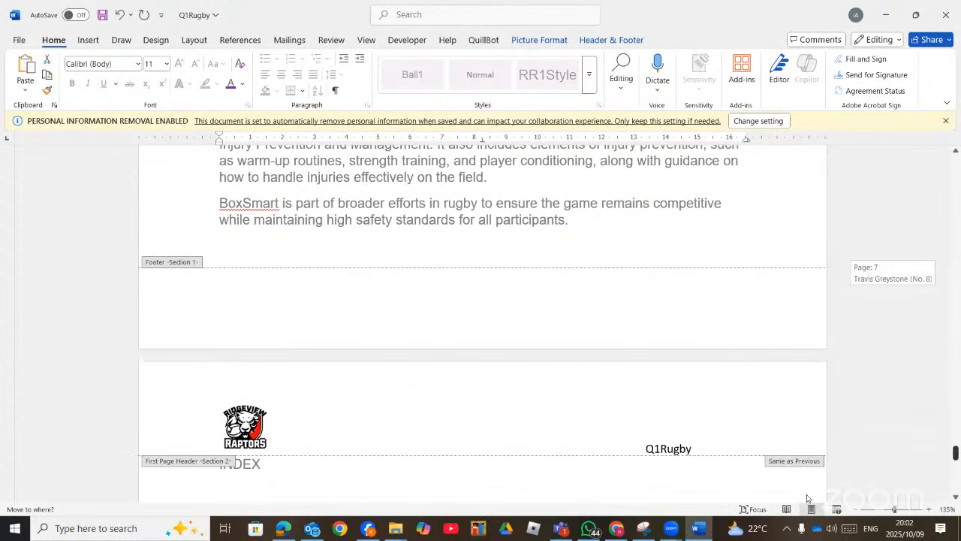
{"action": "left_click", "coordinate": [692, 446]}
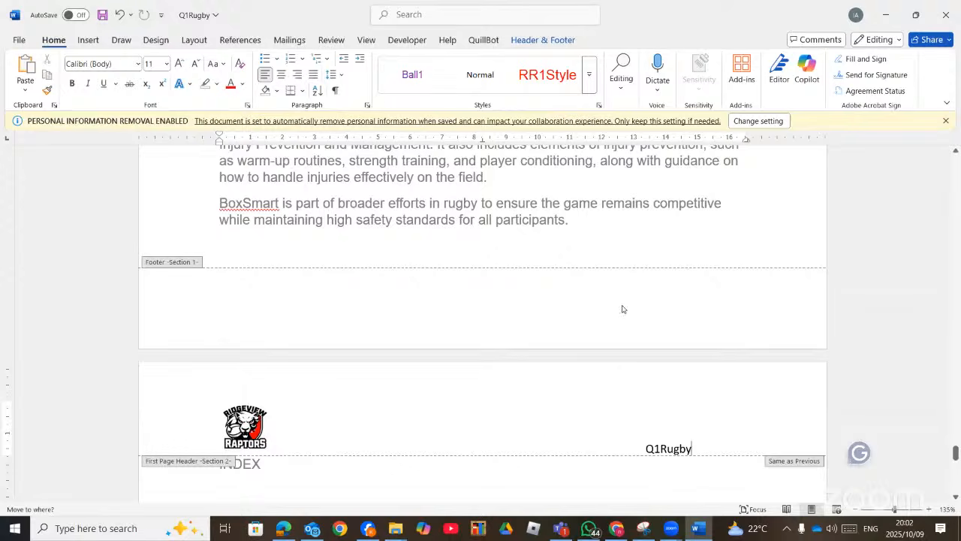
{"action": "scroll", "coordinate": [622, 304], "scroll_direction": "up", "scroll_amount": 3}
{"action": "scroll", "coordinate": [622, 307], "scroll_direction": "down", "scroll_amount": 3}
{"action": "scroll", "coordinate": [622, 308], "scroll_direction": "down", "scroll_amount": 3}
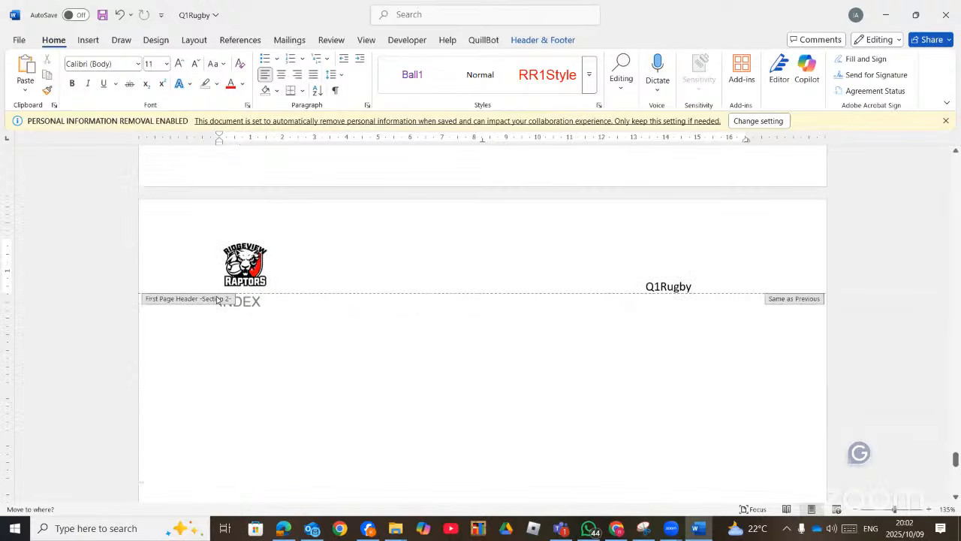
{"action": "scroll", "coordinate": [216, 299], "scroll_direction": "up", "scroll_amount": 5}
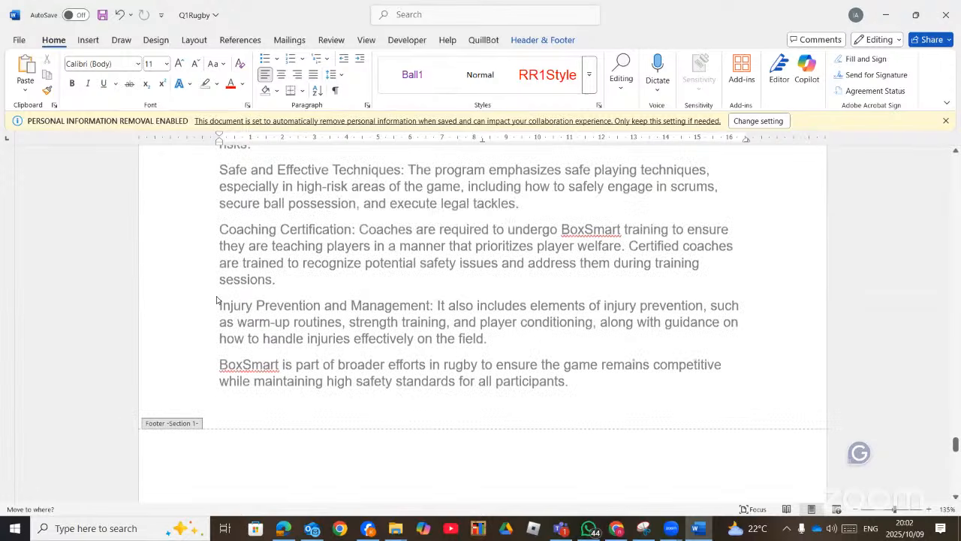
{"action": "scroll", "coordinate": [217, 299], "scroll_direction": "up", "scroll_amount": 2}
{"action": "scroll", "coordinate": [199, 359], "scroll_direction": "down", "scroll_amount": 8}
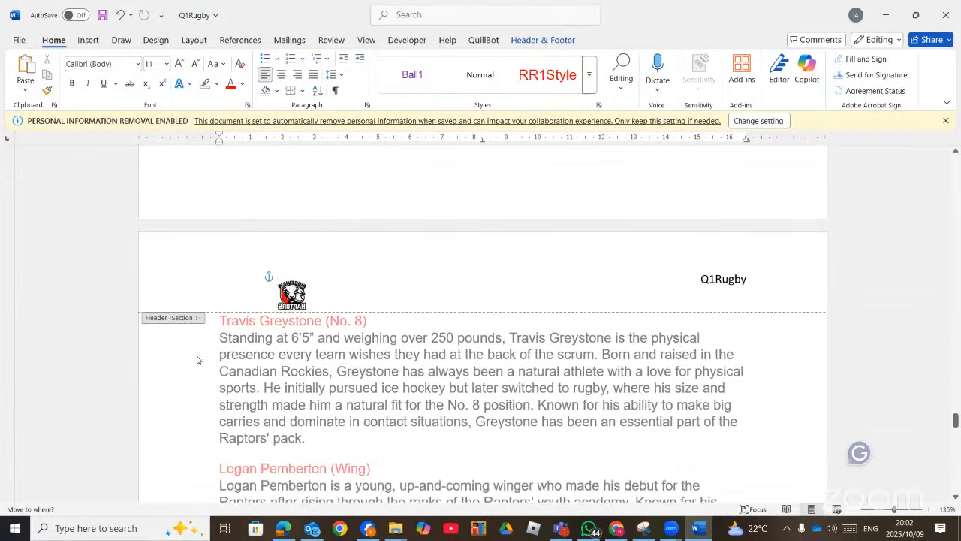
{"action": "scroll", "coordinate": [198, 359], "scroll_direction": "up", "scroll_amount": 1}
{"action": "scroll", "coordinate": [235, 374], "scroll_direction": "up", "scroll_amount": 5}
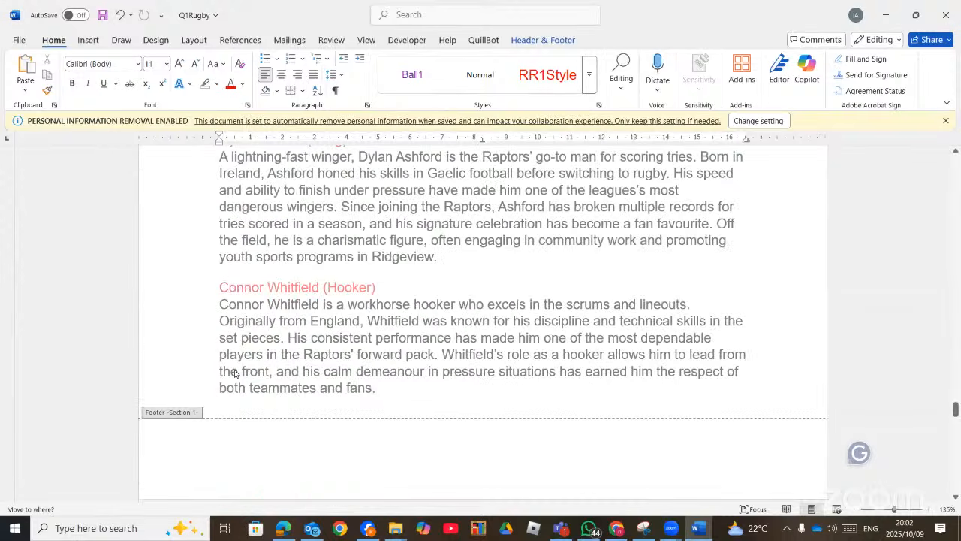
{"action": "scroll", "coordinate": [235, 373], "scroll_direction": "down", "scroll_amount": 9}
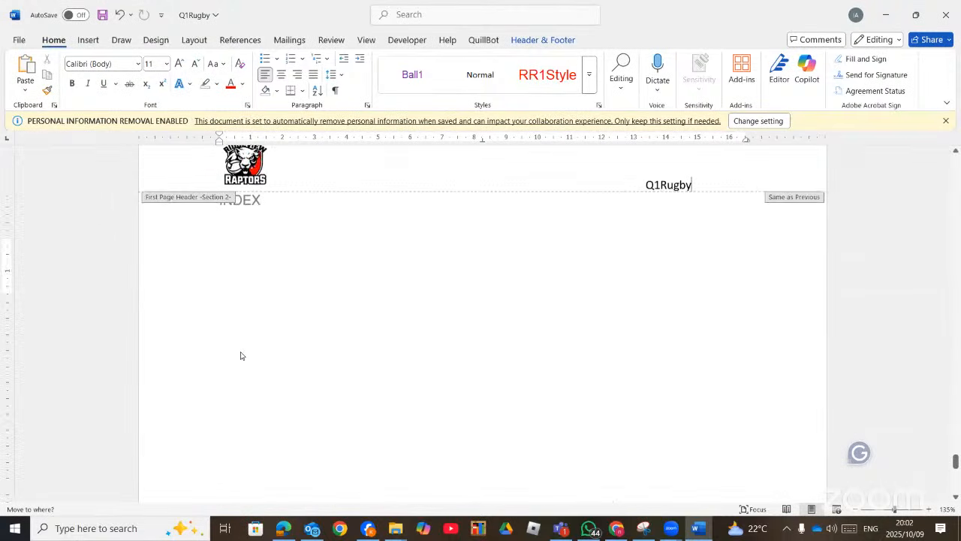
{"action": "scroll", "coordinate": [289, 297], "scroll_direction": "up", "scroll_amount": 3}
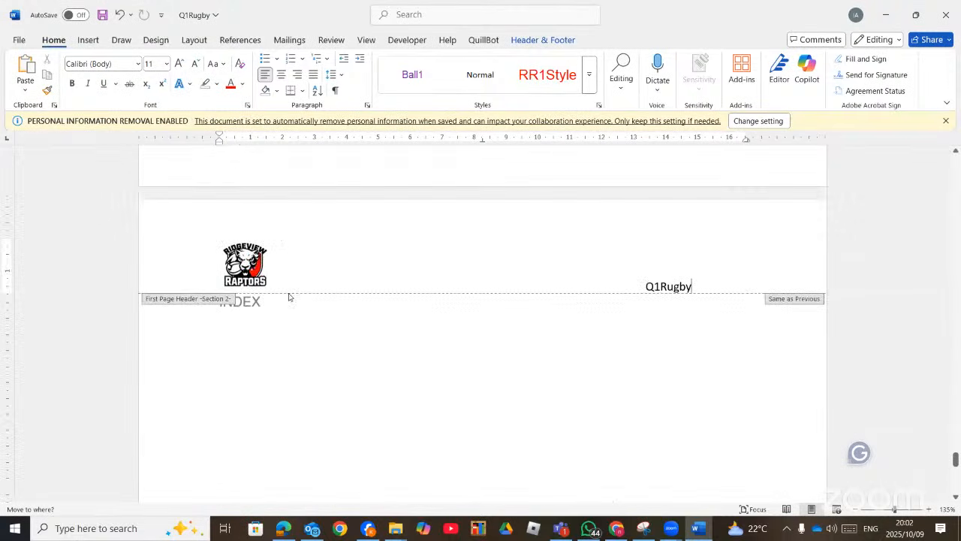
Step: Unlink the Section 2 first-page header and footer on the INDEX page from the previous section
{"action": "left_click", "coordinate": [444, 279]}
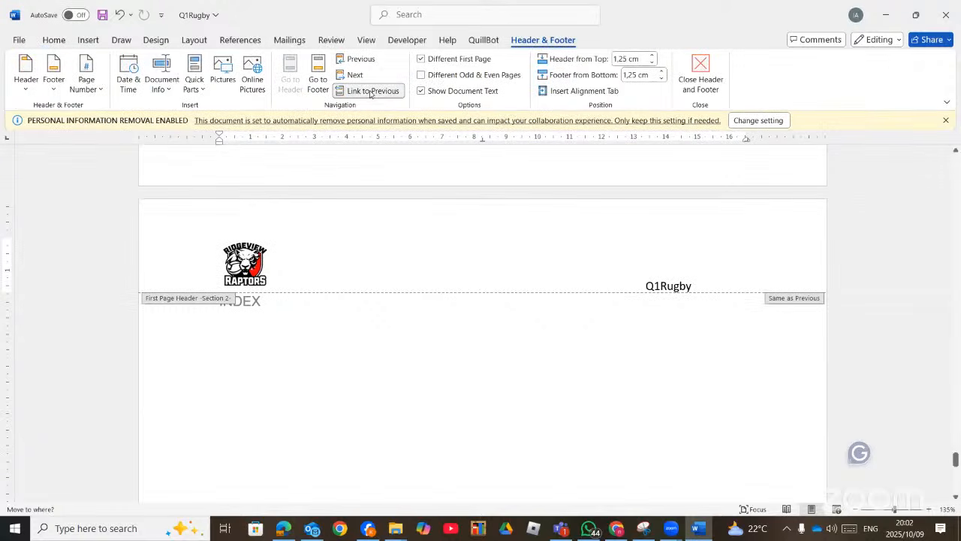
{"action": "scroll", "coordinate": [362, 262], "scroll_direction": "down", "scroll_amount": 10}
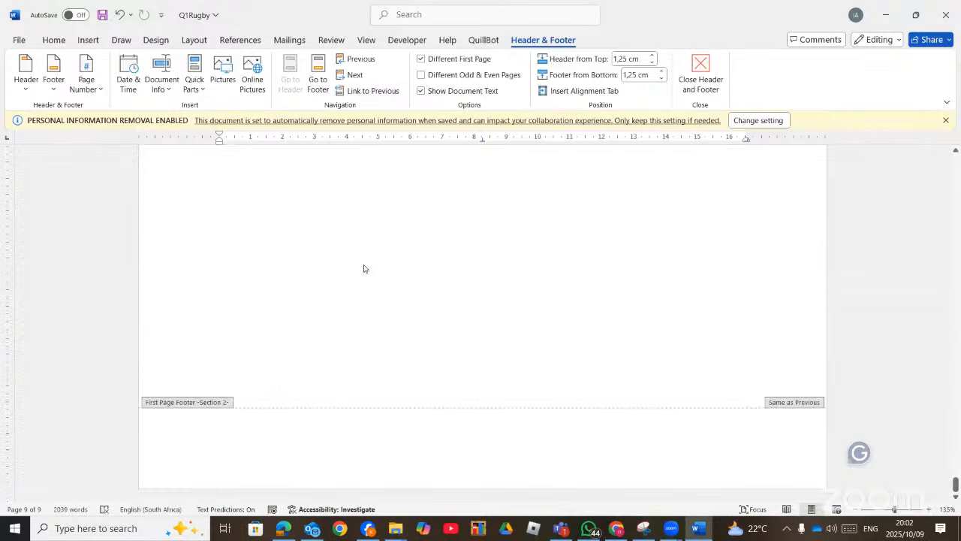
{"action": "left_click", "coordinate": [342, 433]}
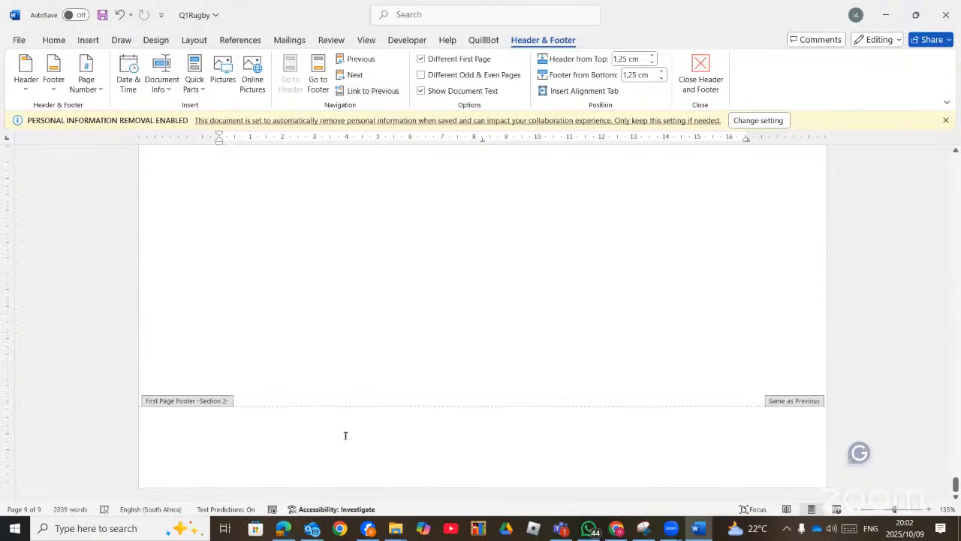
{"action": "left_click", "coordinate": [355, 90]}
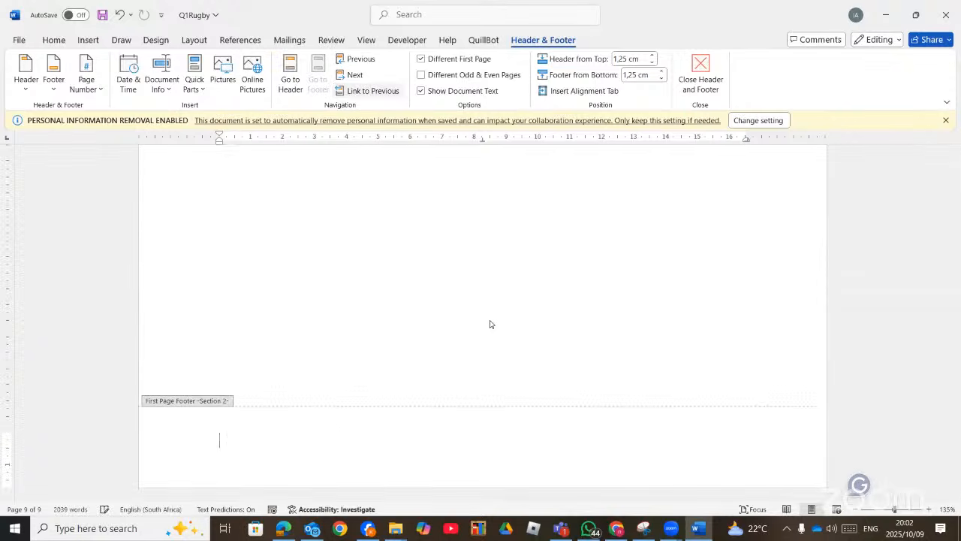
Step: Replace the file name field in the INDEX page header with the text "Raptors Index" and return to the document body
{"action": "scroll", "coordinate": [497, 322], "scroll_direction": "up", "scroll_amount": 5}
{"action": "scroll", "coordinate": [519, 332], "scroll_direction": "down", "scroll_amount": 4}
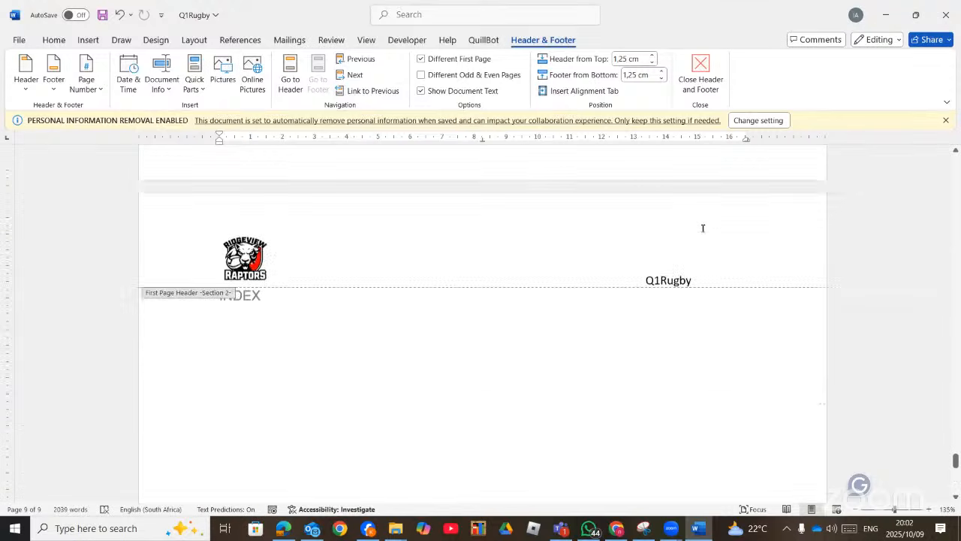
{"action": "left_click", "coordinate": [647, 253]}
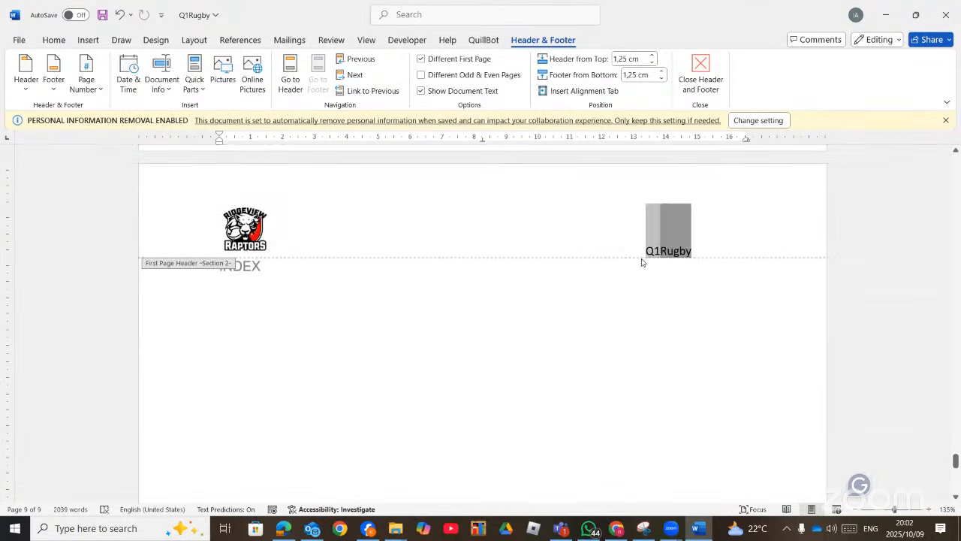
{"action": "double_click", "coordinate": [641, 258]}
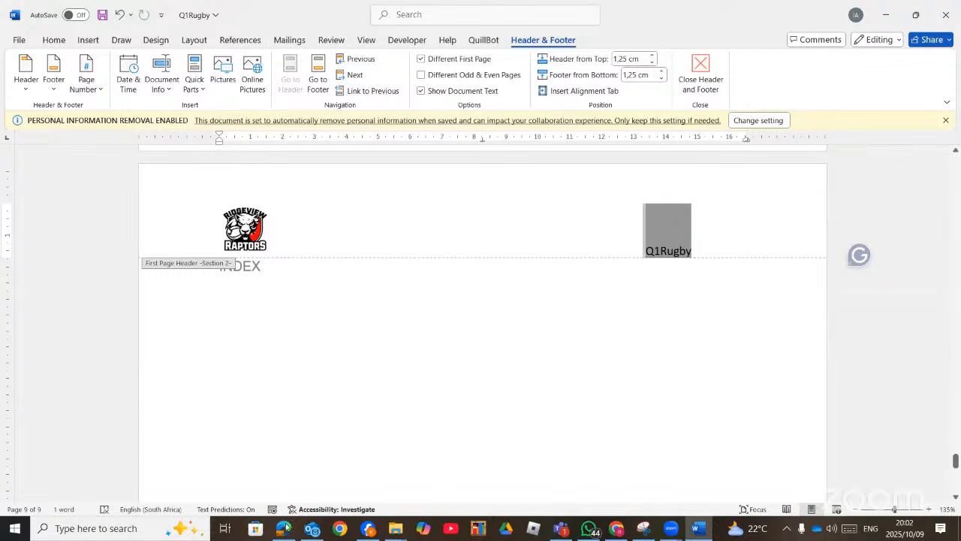
{"action": "left_click", "coordinate": [284, 528]}
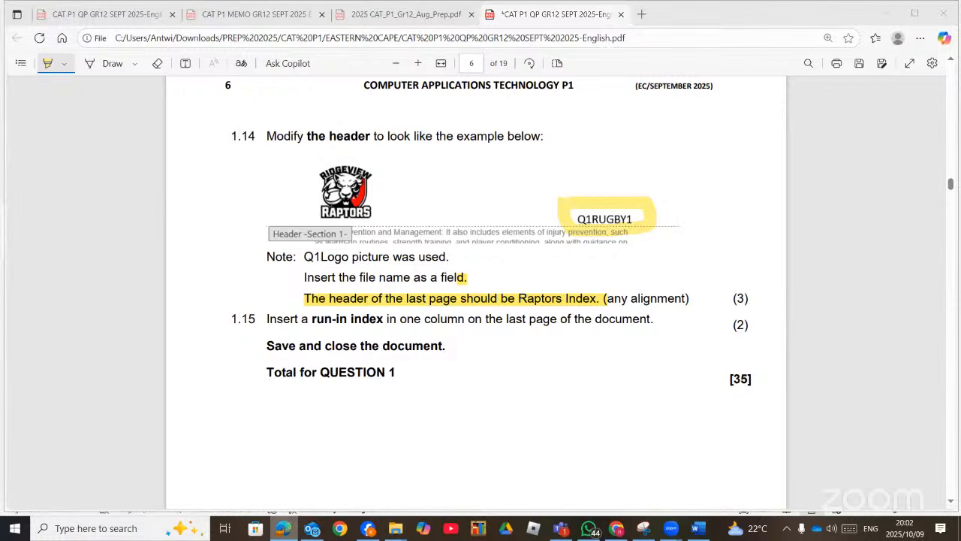
{"action": "key", "text": "alt+Tab"}
{"action": "type", "text": "Rapt"}
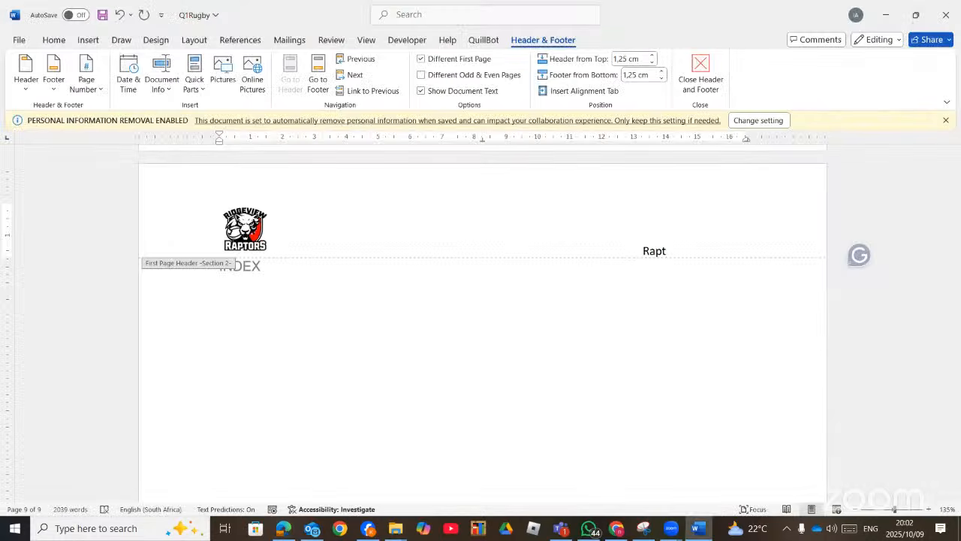
{"action": "type", "text": "ors Index"}
{"action": "double_click", "coordinate": [633, 316]}
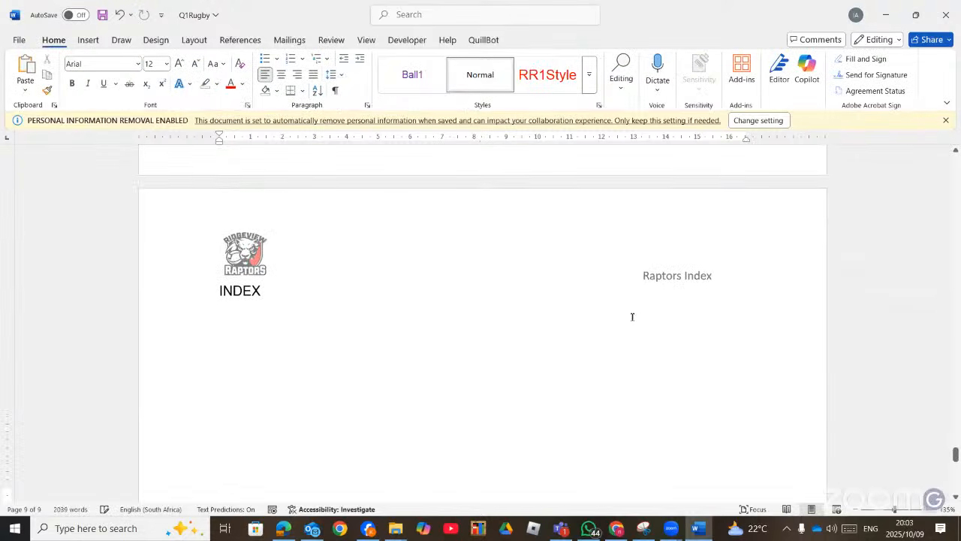
Step: Compare the page 7 header with the last page's header and footer, and consult the exam PDF for questions 1.14 and 1.15
{"action": "scroll", "coordinate": [723, 368], "scroll_direction": "up", "scroll_amount": 20}
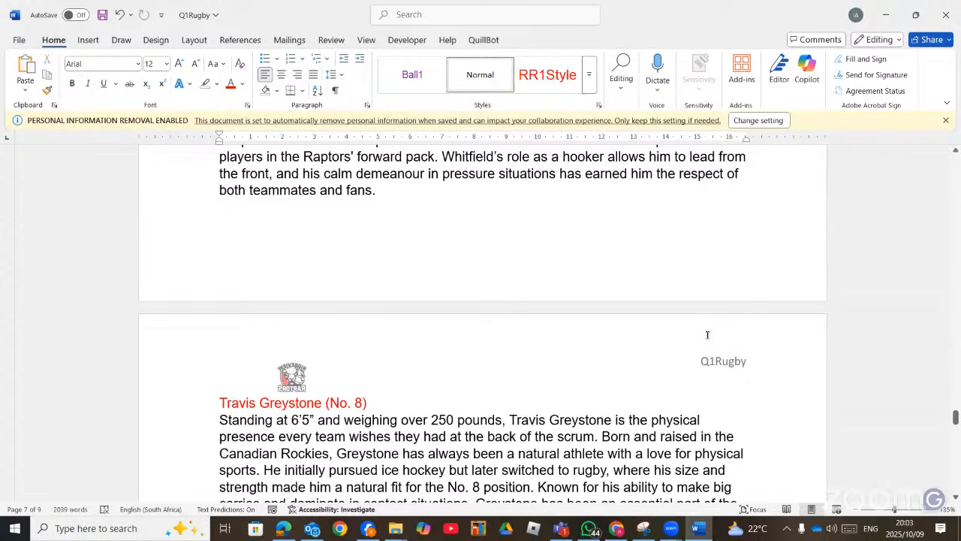
{"action": "scroll", "coordinate": [707, 335], "scroll_direction": "down", "scroll_amount": 20}
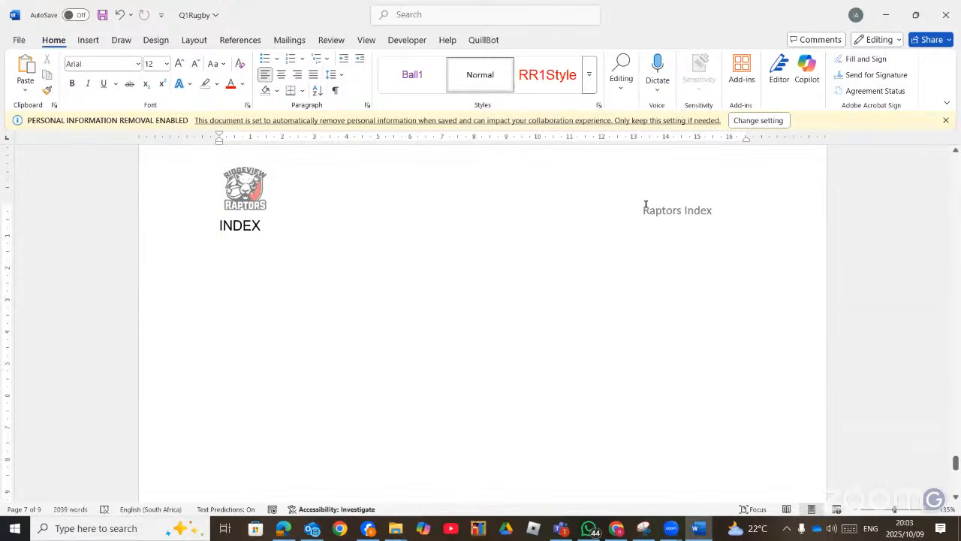
{"action": "double_click", "coordinate": [645, 204]}
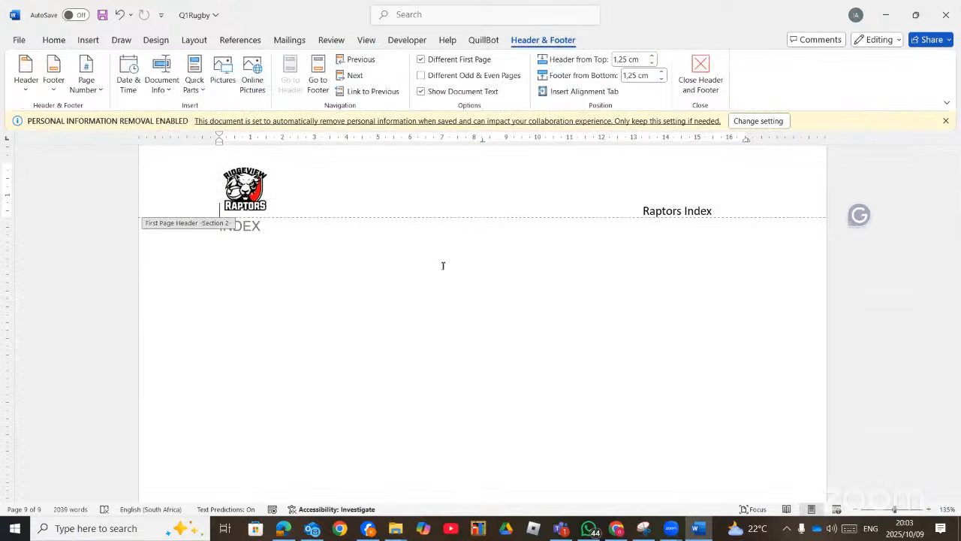
{"action": "scroll", "coordinate": [443, 266], "scroll_direction": "up", "scroll_amount": 2}
{"action": "scroll", "coordinate": [443, 270], "scroll_direction": "up", "scroll_amount": 5}
{"action": "scroll", "coordinate": [443, 270], "scroll_direction": "down", "scroll_amount": 8}
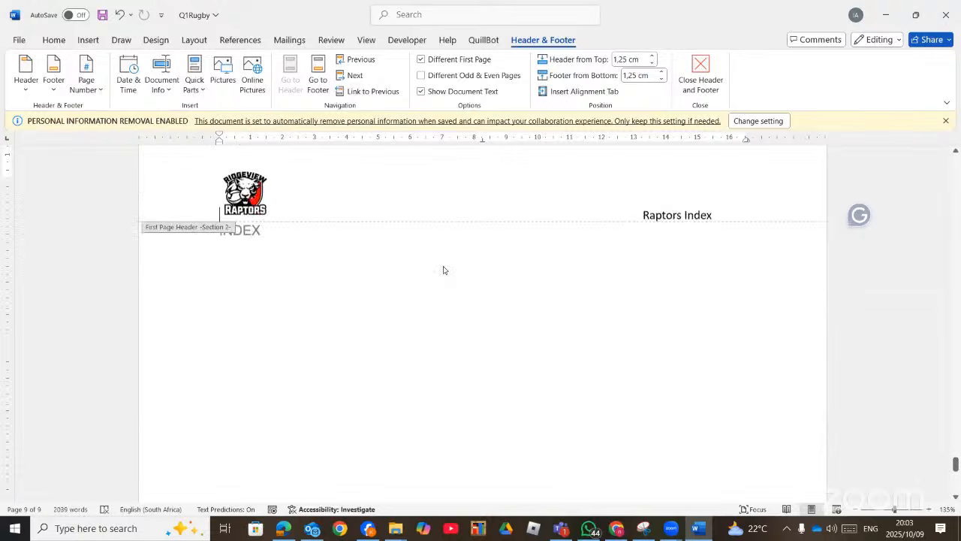
{"action": "scroll", "coordinate": [443, 270], "scroll_direction": "down", "scroll_amount": 2}
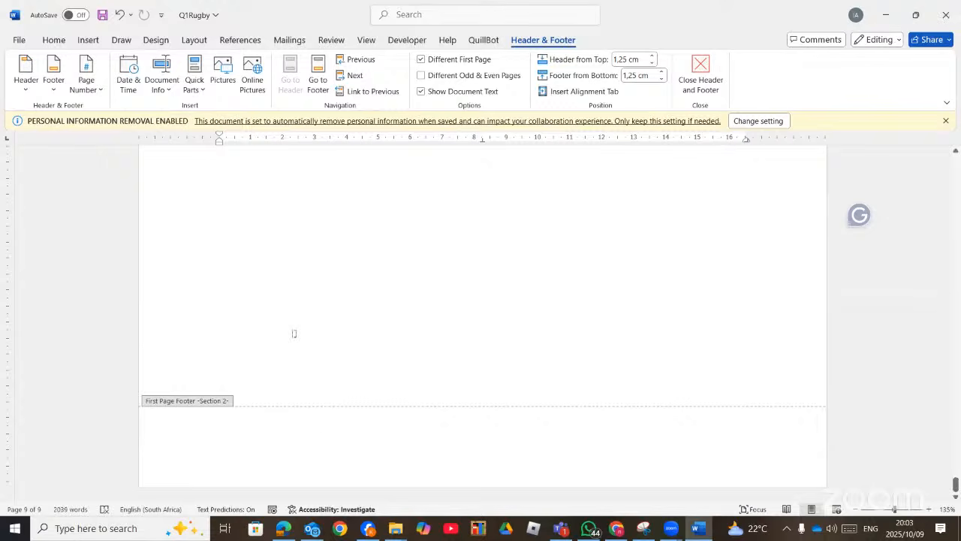
{"action": "key", "text": "alt+Tab"}
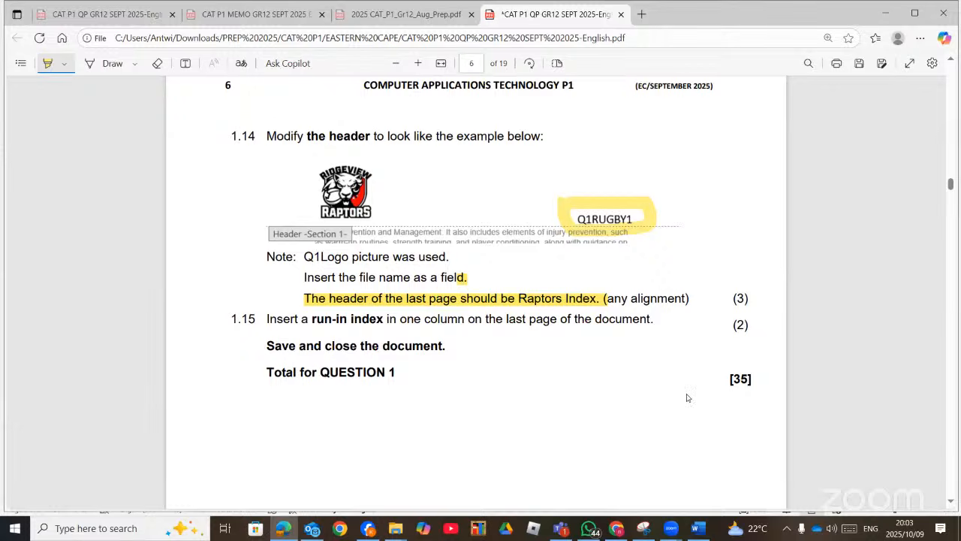
Step: Return to Q1Rugby in Word and insert a run-in index in one column below the INDEX heading on the last page
{"action": "key", "text": "alt+Tab"}
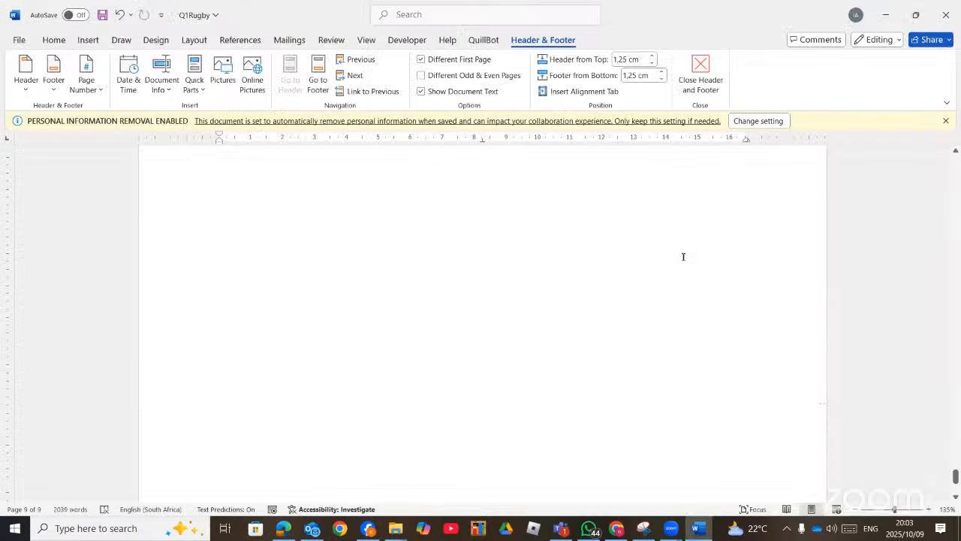
{"action": "scroll", "coordinate": [430, 380], "scroll_direction": "up", "scroll_amount": 5}
{"action": "double_click", "coordinate": [419, 426]}
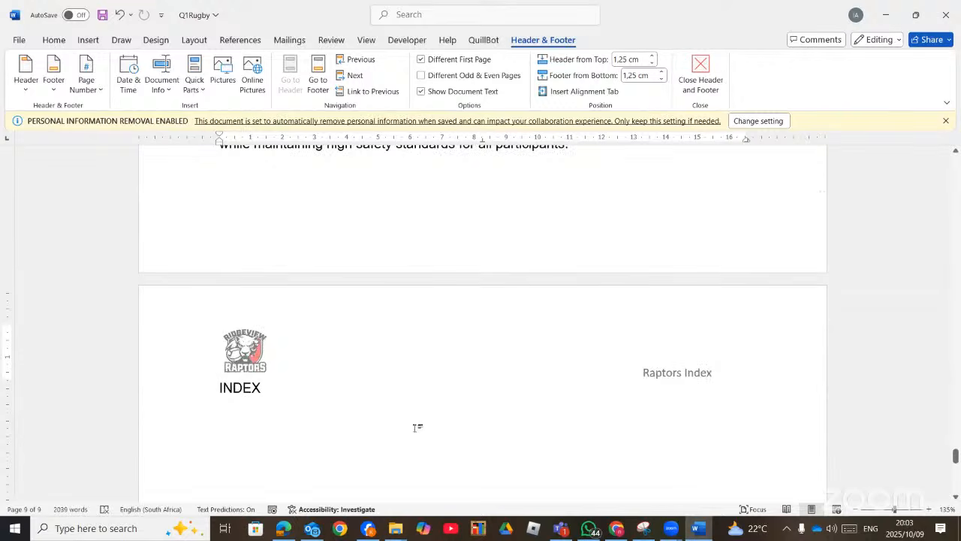
{"action": "scroll", "coordinate": [387, 389], "scroll_direction": "down", "scroll_amount": 5}
{"action": "scroll", "coordinate": [311, 305], "scroll_direction": "up", "scroll_amount": 3}
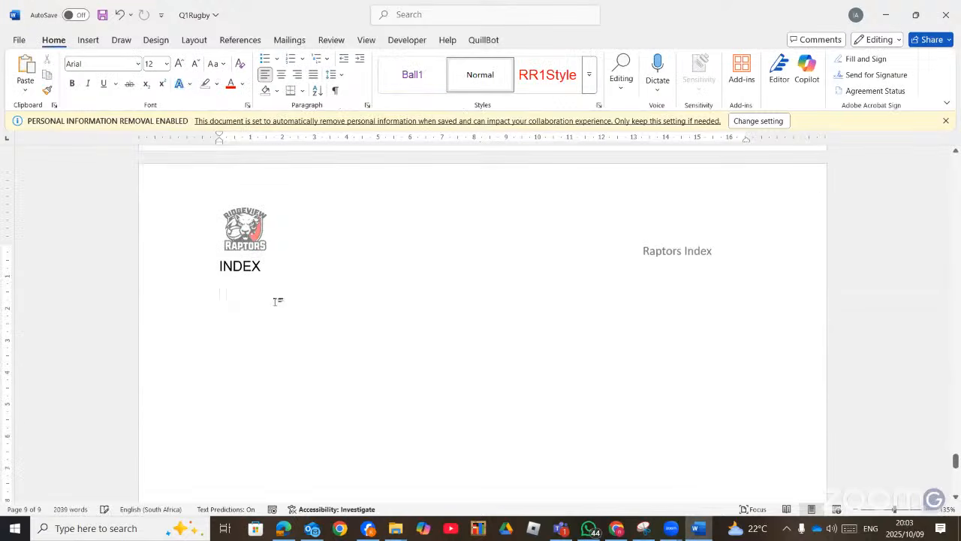
{"action": "left_click", "coordinate": [238, 41]}
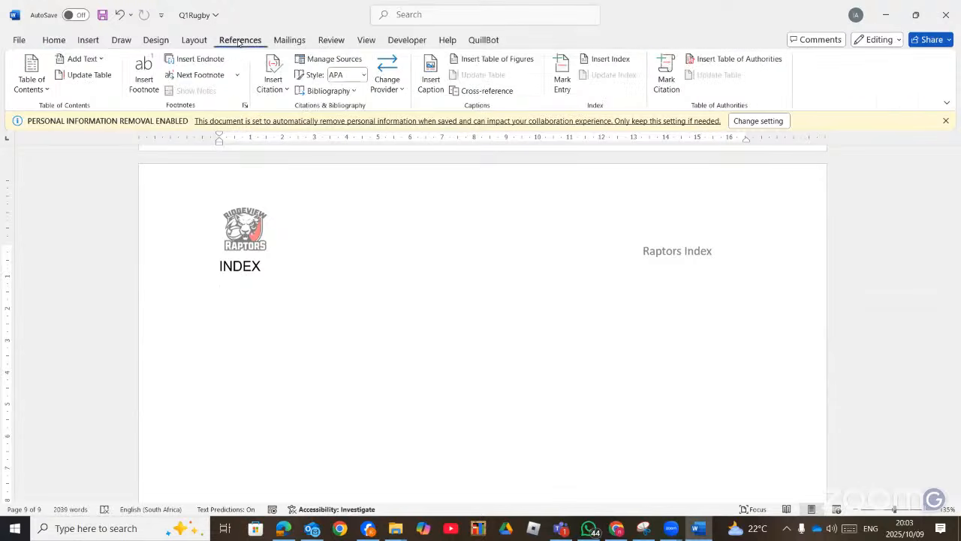
{"action": "left_click", "coordinate": [609, 60]}
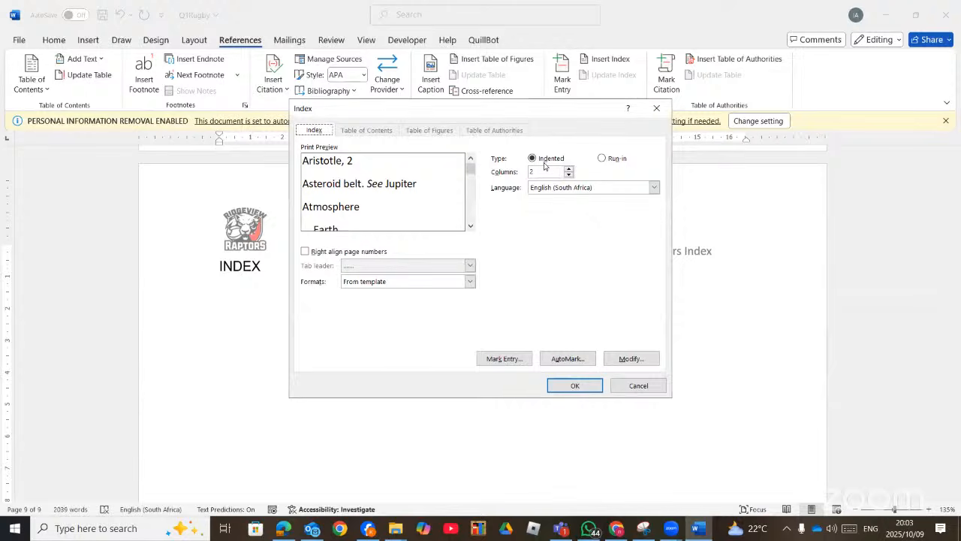
{"action": "left_click", "coordinate": [604, 160]}
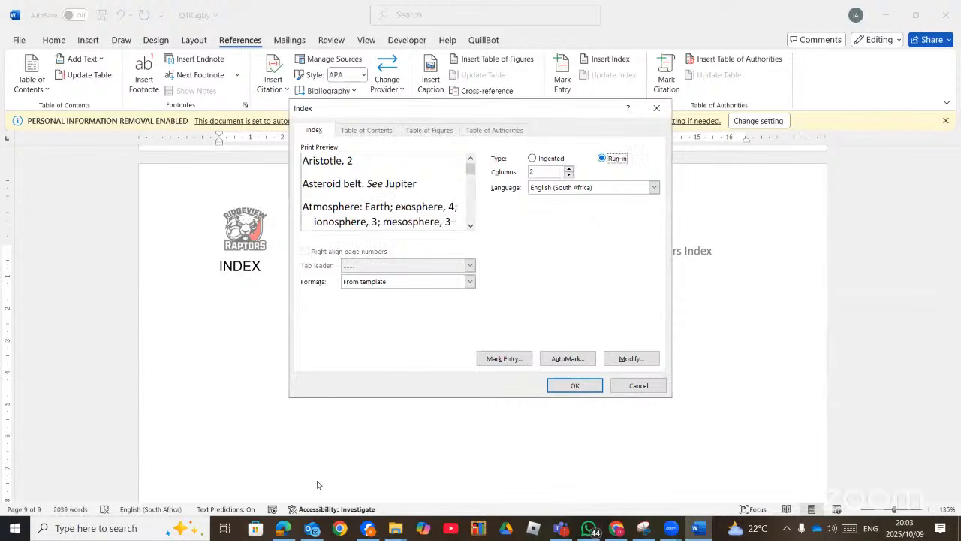
{"action": "left_click", "coordinate": [283, 529]}
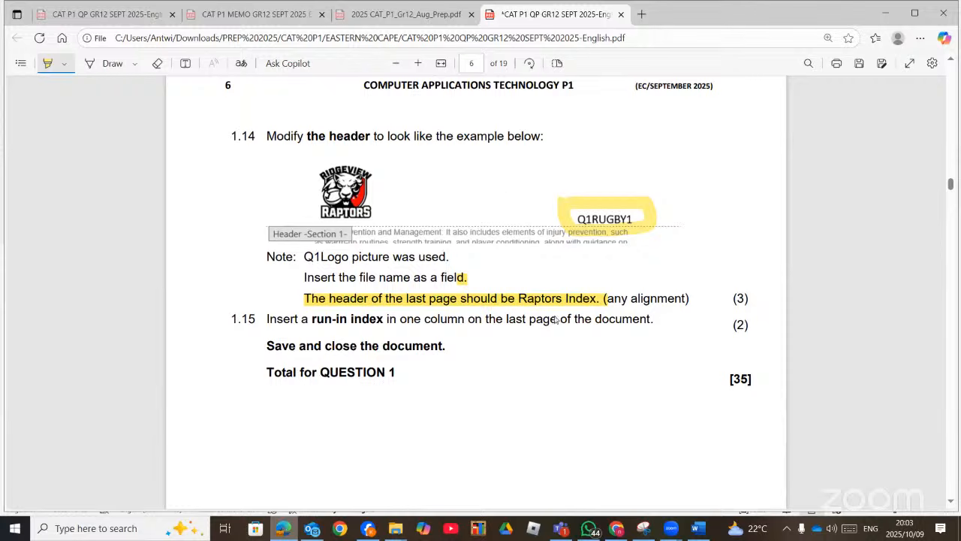
{"action": "key", "text": "alt+Tab"}
{"action": "left_click", "coordinate": [570, 386]}
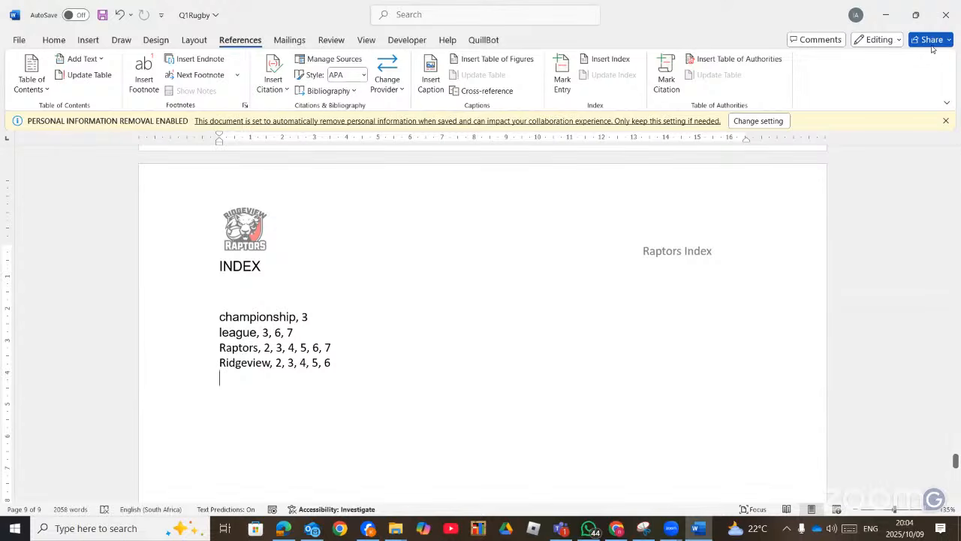
Step: Close Q1Rugby and open the Q2Song document from the Sept_2025_Data folder
{"action": "left_click", "coordinate": [954, 23]}
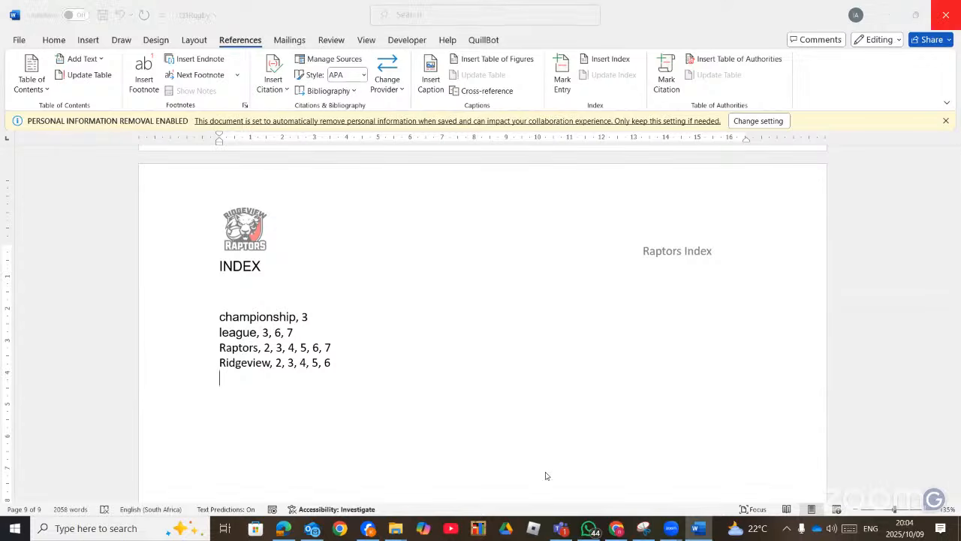
{"action": "left_click", "coordinate": [536, 436]}
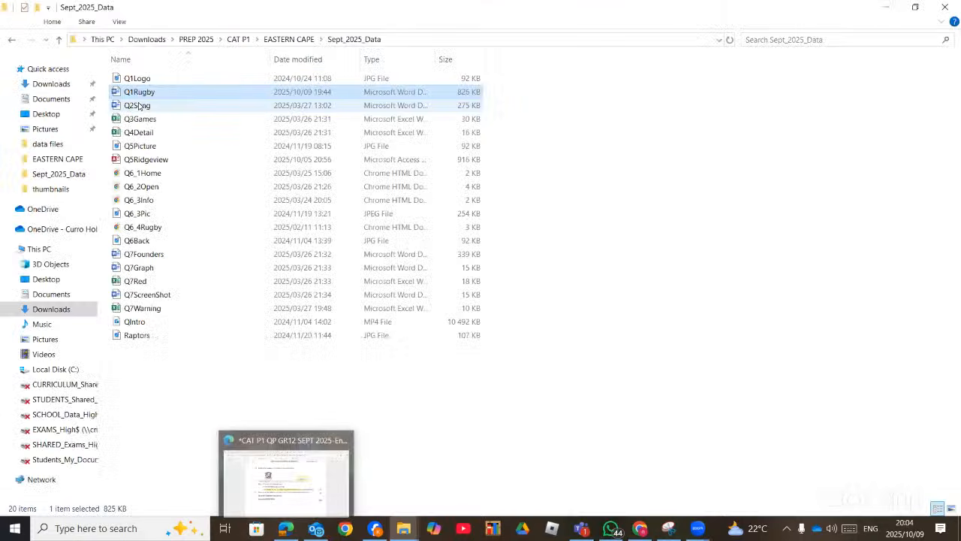
{"action": "key", "text": "Down"}
{"action": "key", "text": "Return"}
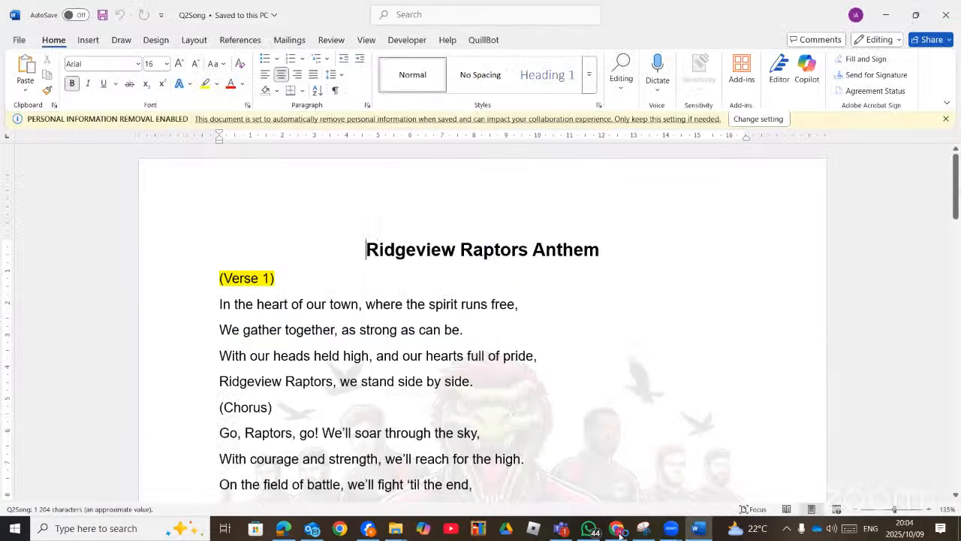
Step: Check the live chat in YouTube Studio, then read the Question 2 instructions in the exam PDF
{"action": "left_click", "coordinate": [620, 534]}
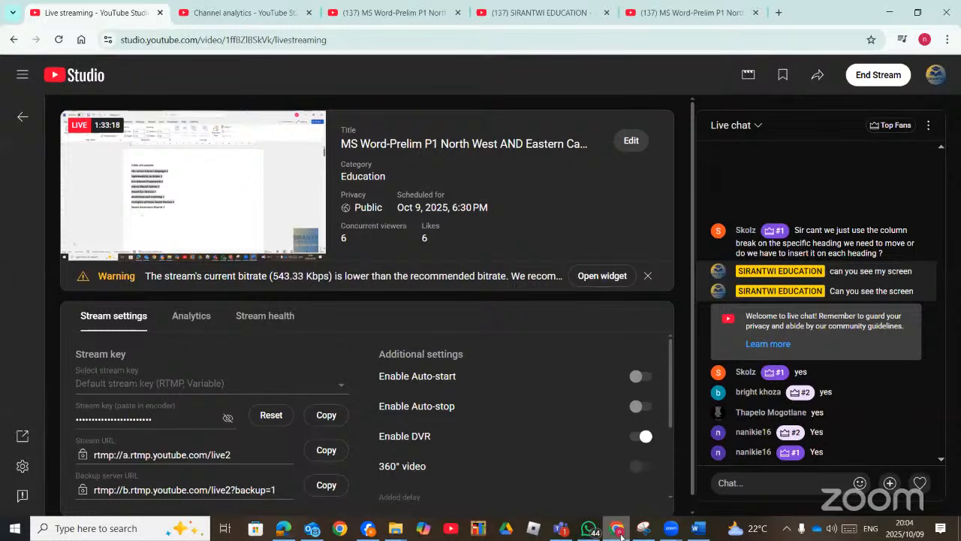
{"action": "left_click", "coordinate": [620, 535]}
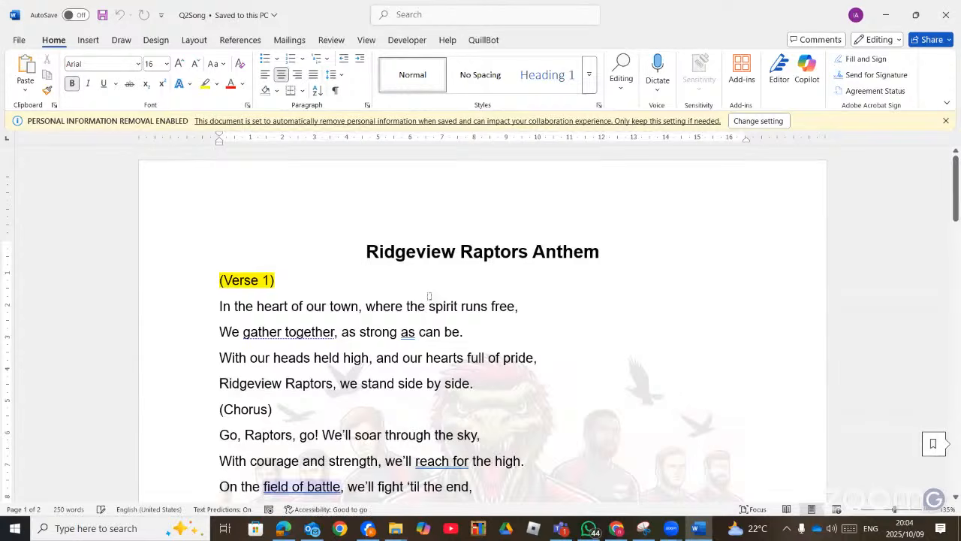
{"action": "key", "text": "alt+Tab"}
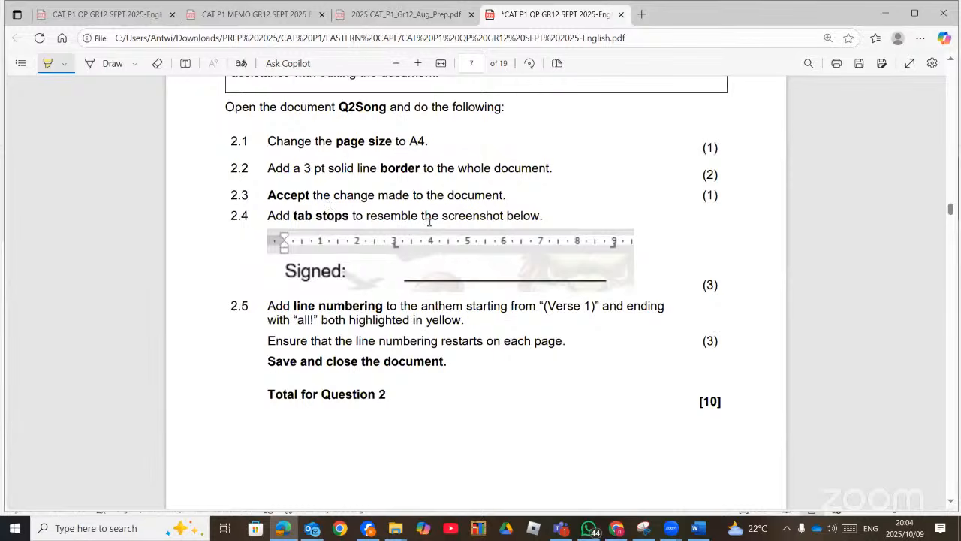
{"action": "scroll", "coordinate": [428, 222], "scroll_direction": "up", "scroll_amount": 1}
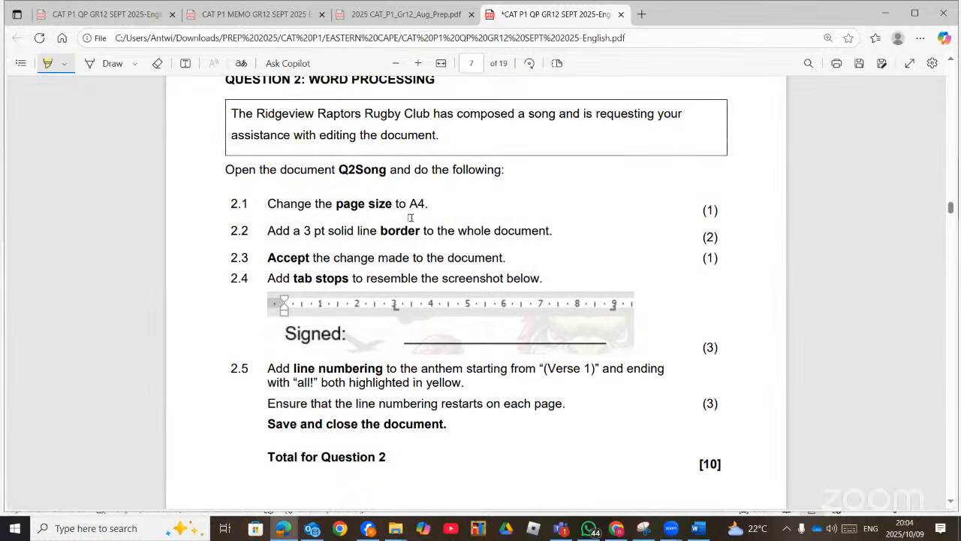
Step: Switch back to Q2Song in Word and set the paper size of the whole document to A4
{"action": "left_click", "coordinate": [696, 530]}
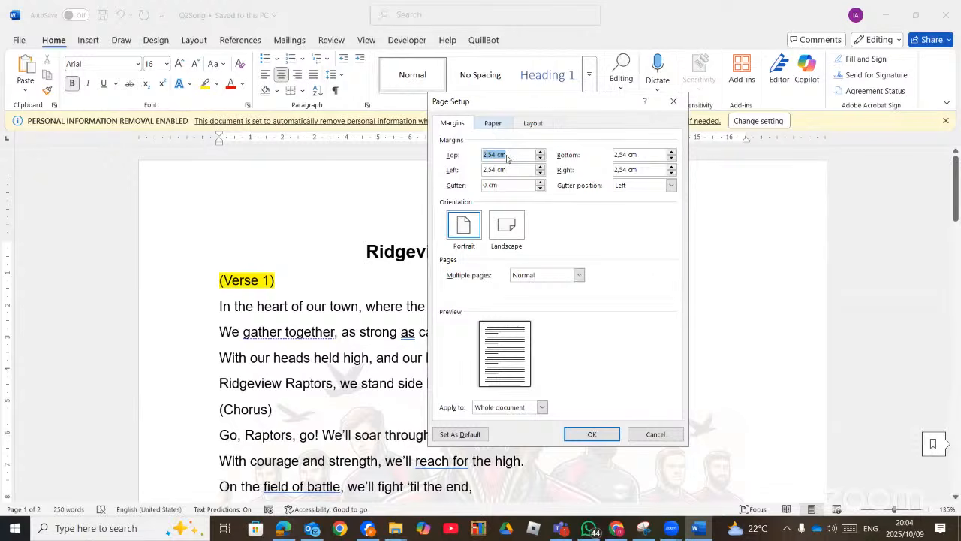
{"action": "key", "text": "ctrl+Tab"}
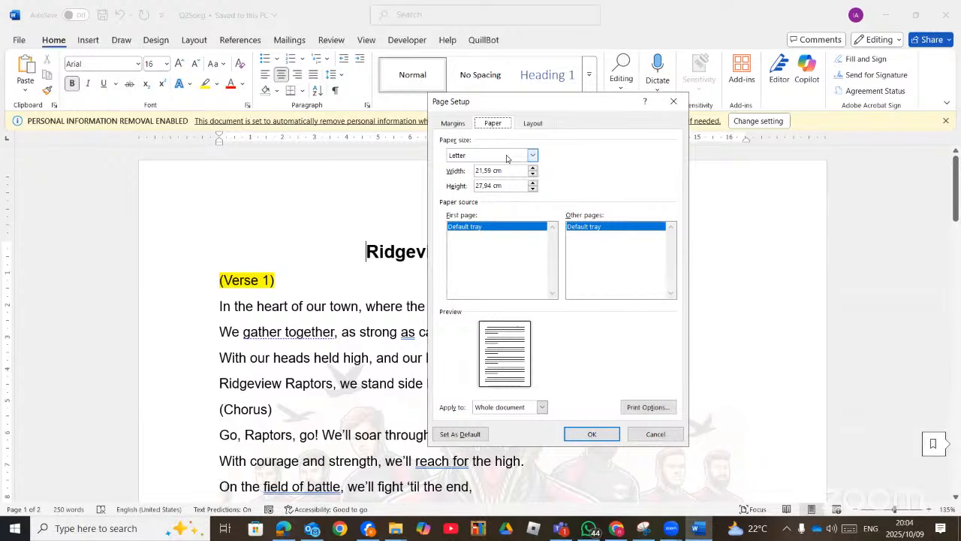
{"action": "left_click", "coordinate": [506, 156]}
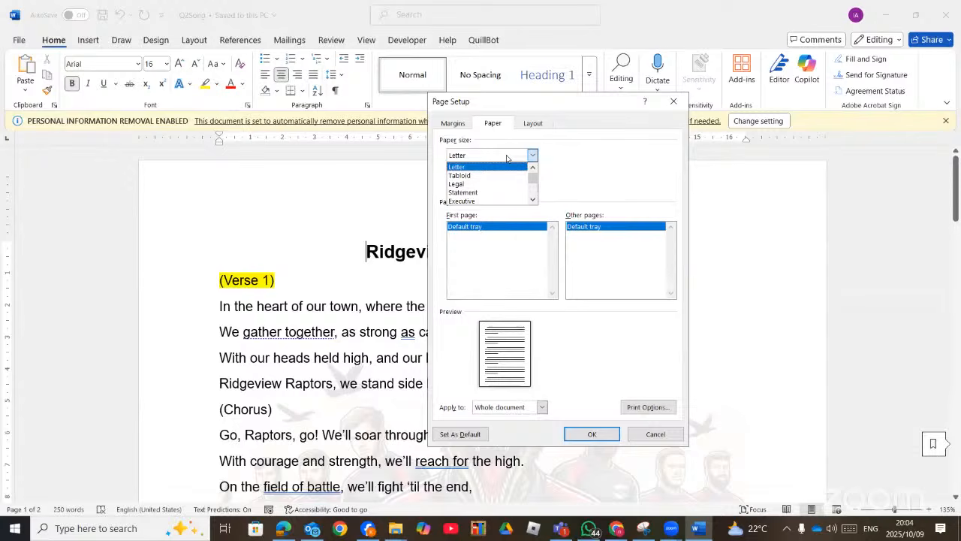
{"action": "key", "text": "Down"}
{"action": "key", "text": "Down"}
{"action": "key", "text": "Down"}
{"action": "key", "text": "Down"}
{"action": "key", "text": "Down"}
{"action": "key", "text": "Down"}
{"action": "key", "text": "Return"}
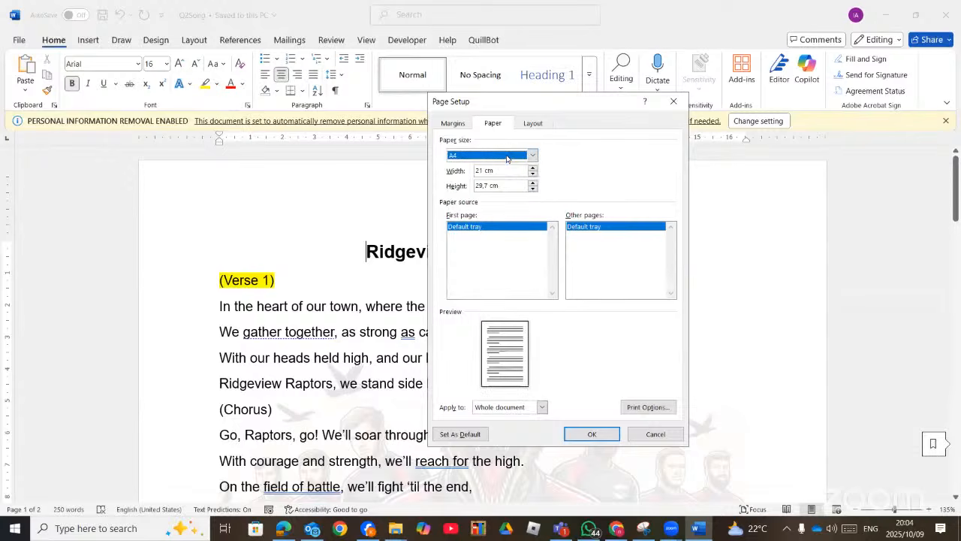
{"action": "key", "text": "Return"}
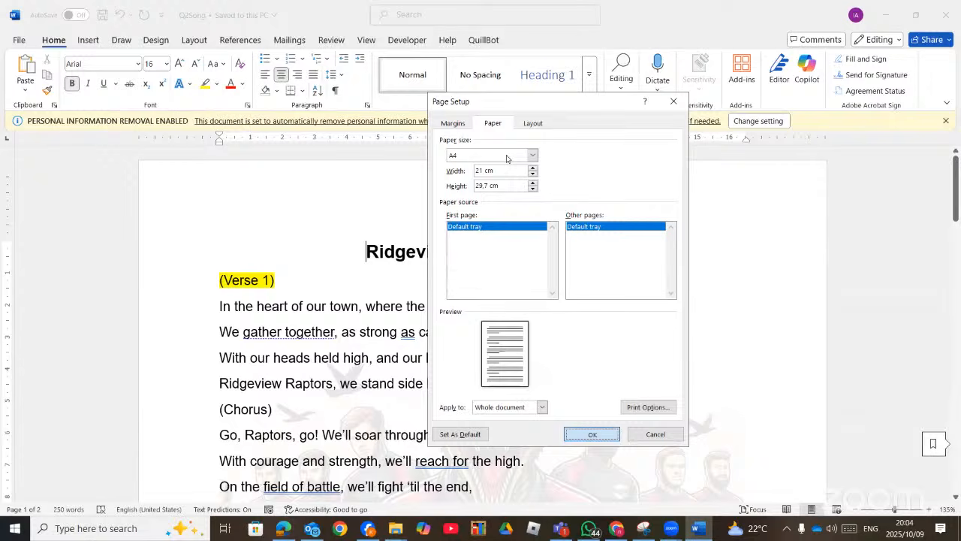
{"action": "key", "text": "Return"}
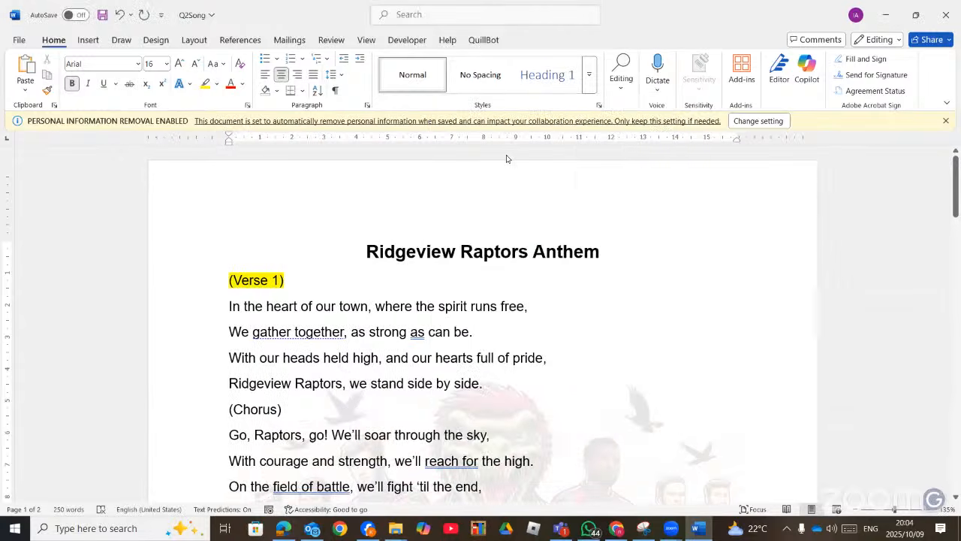
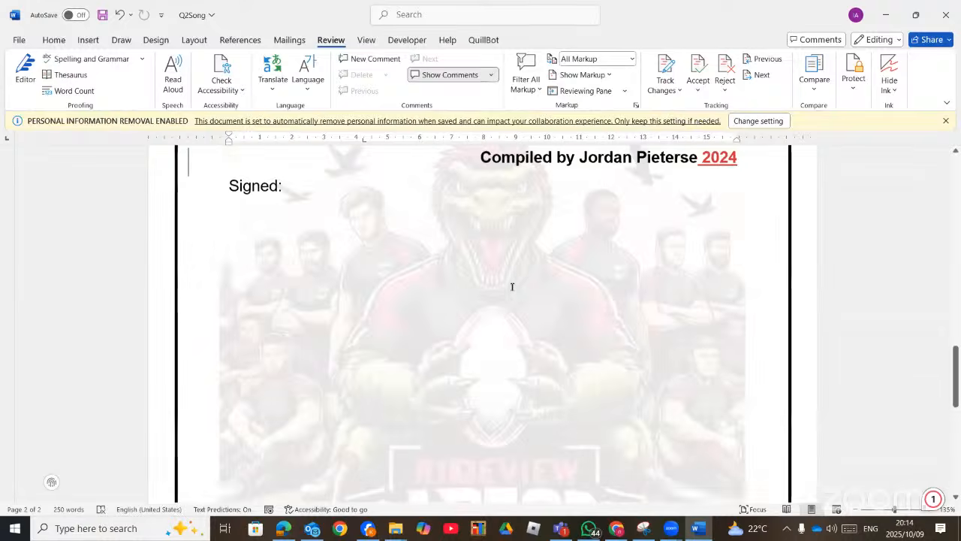
Step: Accept the tracked insertion of "2024" in the "Compiled by" line on page 2
{"action": "scroll", "coordinate": [510, 283], "scroll_direction": "up", "scroll_amount": 10}
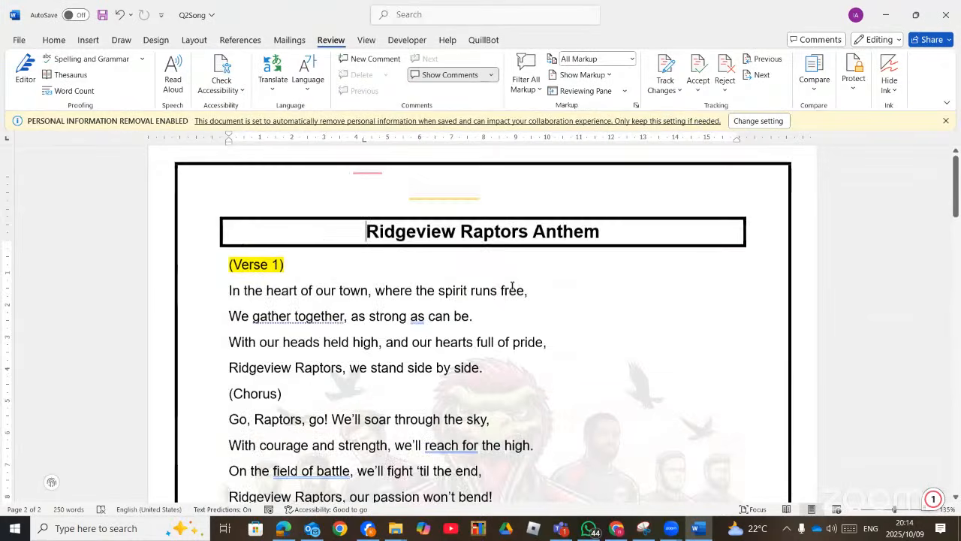
{"action": "scroll", "coordinate": [487, 248], "scroll_direction": "down", "scroll_amount": 5}
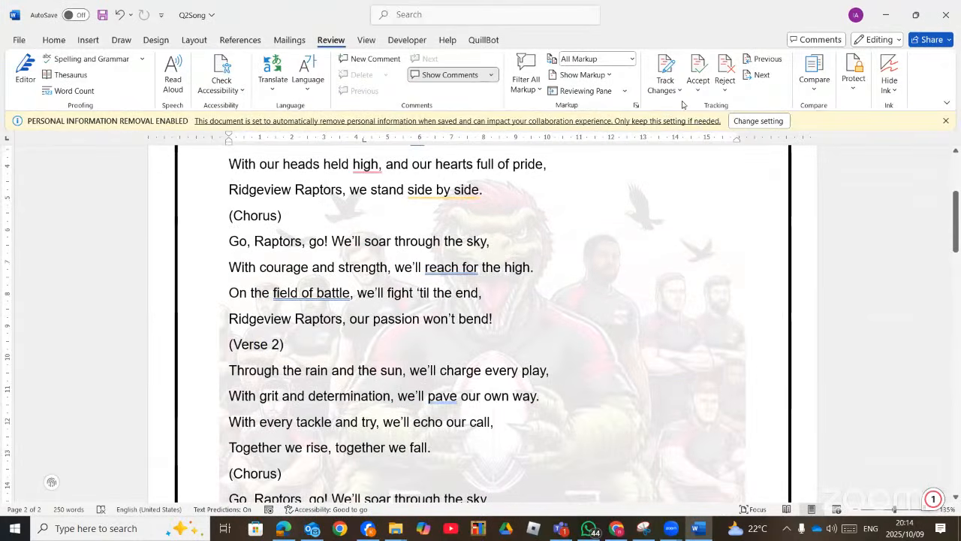
{"action": "left_click", "coordinate": [695, 91]}
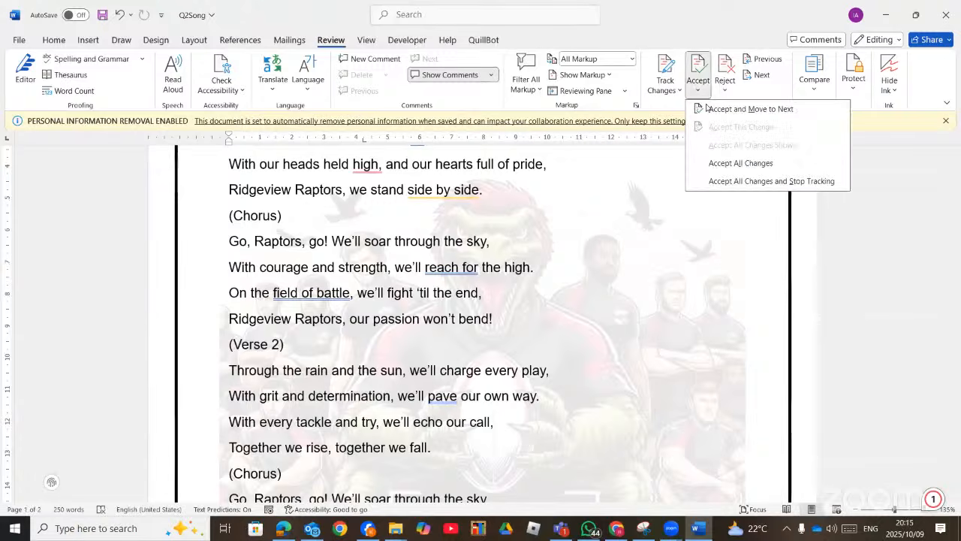
{"action": "left_click", "coordinate": [727, 115]}
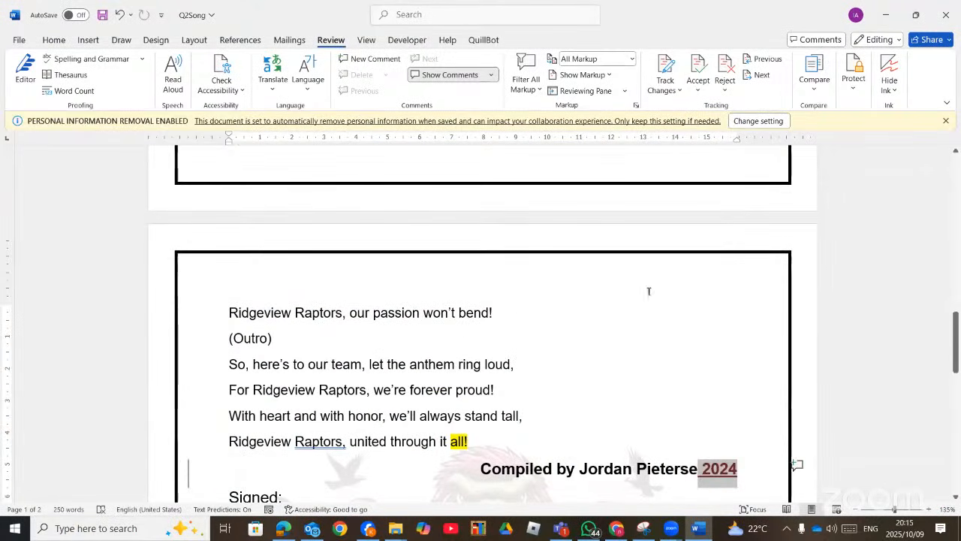
{"action": "scroll", "coordinate": [659, 435], "scroll_direction": "down", "scroll_amount": 2}
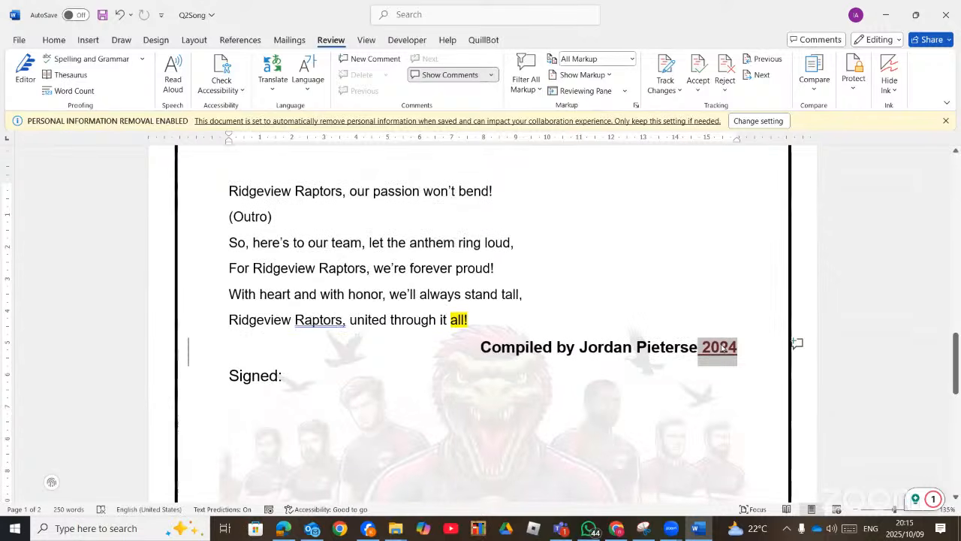
{"action": "left_click", "coordinate": [698, 87]}
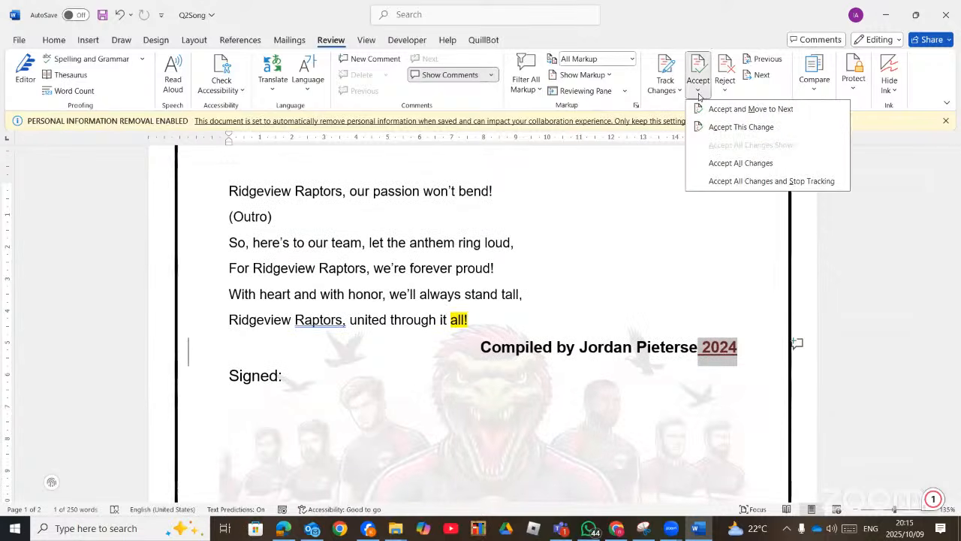
{"action": "left_click", "coordinate": [727, 114]}
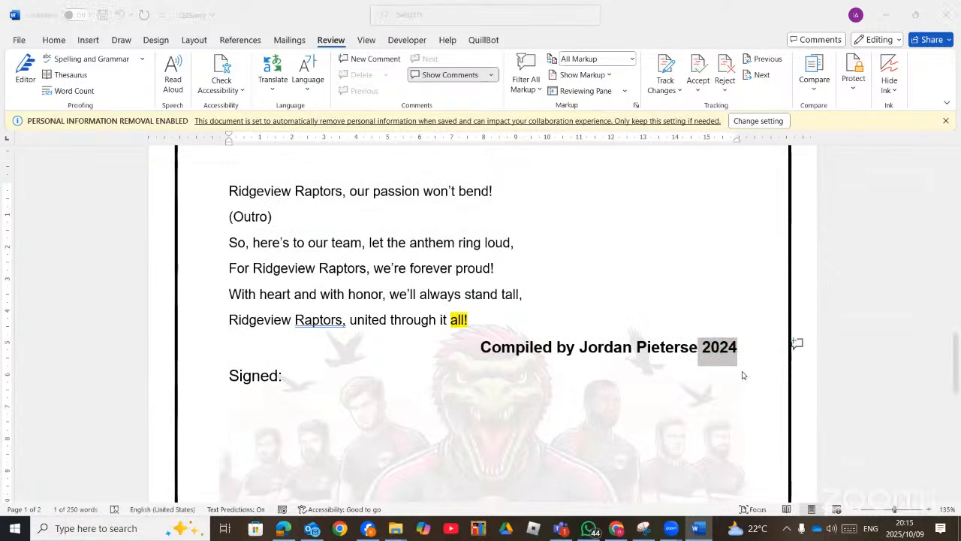
{"action": "left_click", "coordinate": [569, 295]}
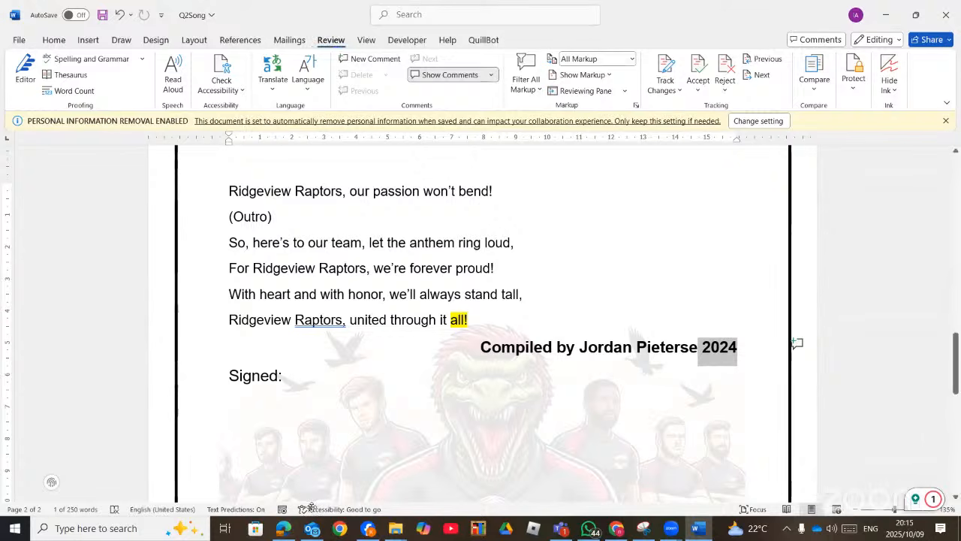
Step: Check the live chat, then highlight the tab stops at 3 and 9 and the signature line in question 2.4 of the exam PDF
{"action": "left_click", "coordinate": [616, 530]}
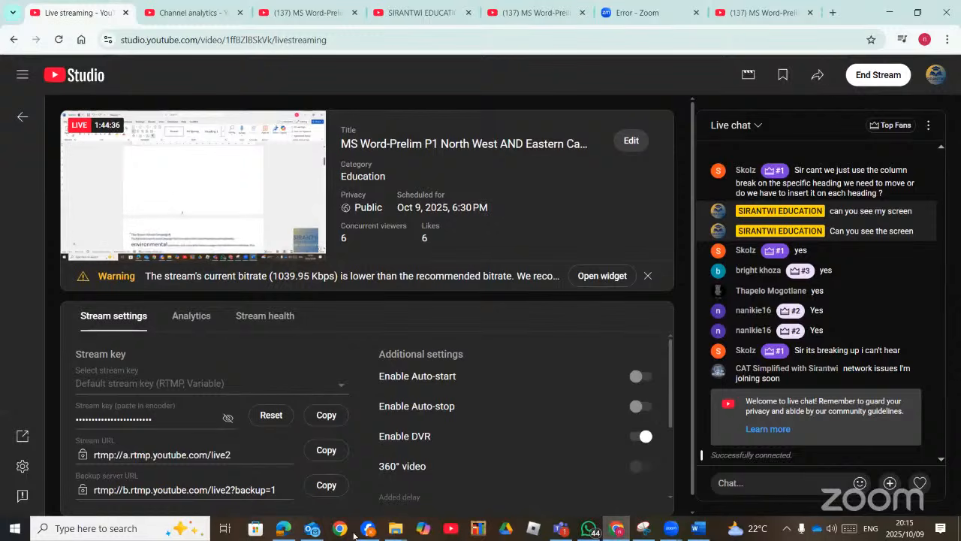
{"action": "left_click", "coordinate": [285, 528]}
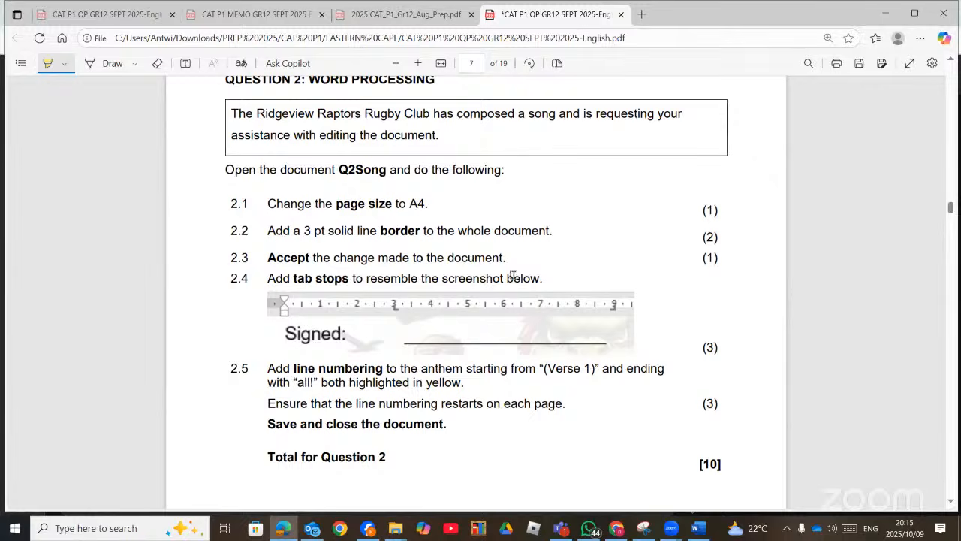
{"action": "scroll", "coordinate": [557, 298], "scroll_direction": "down", "scroll_amount": 1}
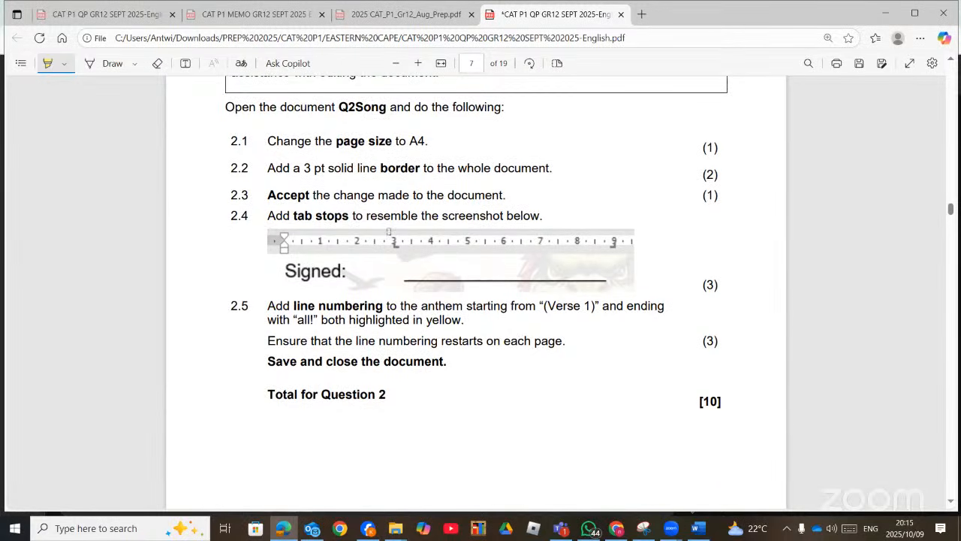
{"action": "mouse_move", "coordinate": [393, 231]}
{"action": "left_mouse_down"}
{"action": "mouse_move", "coordinate": [403, 251]}
{"action": "mouse_move", "coordinate": [386, 252]}
{"action": "mouse_move", "coordinate": [382, 224]}
{"action": "left_mouse_up"}
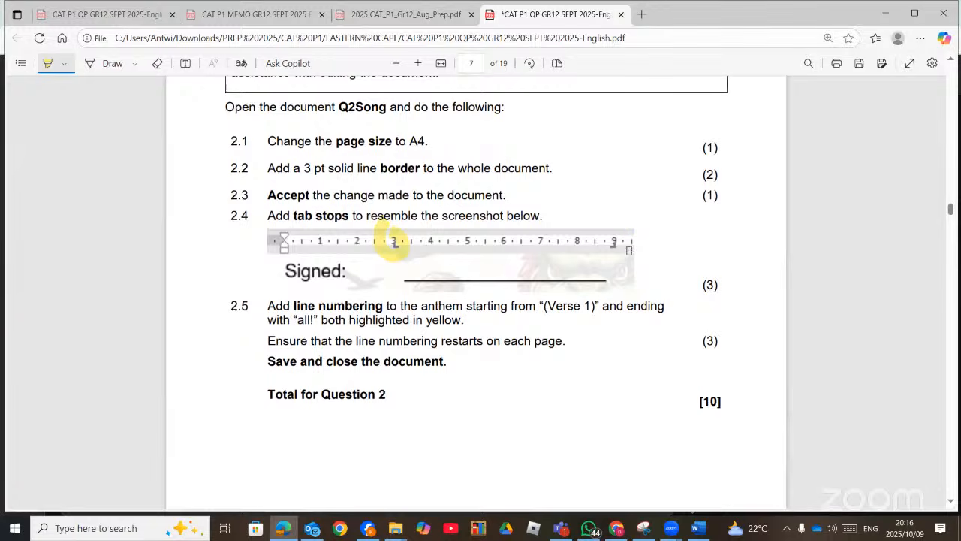
{"action": "mouse_move", "coordinate": [632, 225]}
{"action": "left_mouse_down"}
{"action": "mouse_move", "coordinate": [631, 251]}
{"action": "mouse_move", "coordinate": [606, 267]}
{"action": "mouse_move", "coordinate": [601, 208]}
{"action": "mouse_move", "coordinate": [639, 234]}
{"action": "left_mouse_up"}
{"action": "mouse_move", "coordinate": [398, 278]}
{"action": "left_mouse_down"}
{"action": "mouse_move", "coordinate": [410, 289]}
{"action": "mouse_move", "coordinate": [623, 292]}
{"action": "mouse_move", "coordinate": [632, 278]}
{"action": "left_mouse_up"}
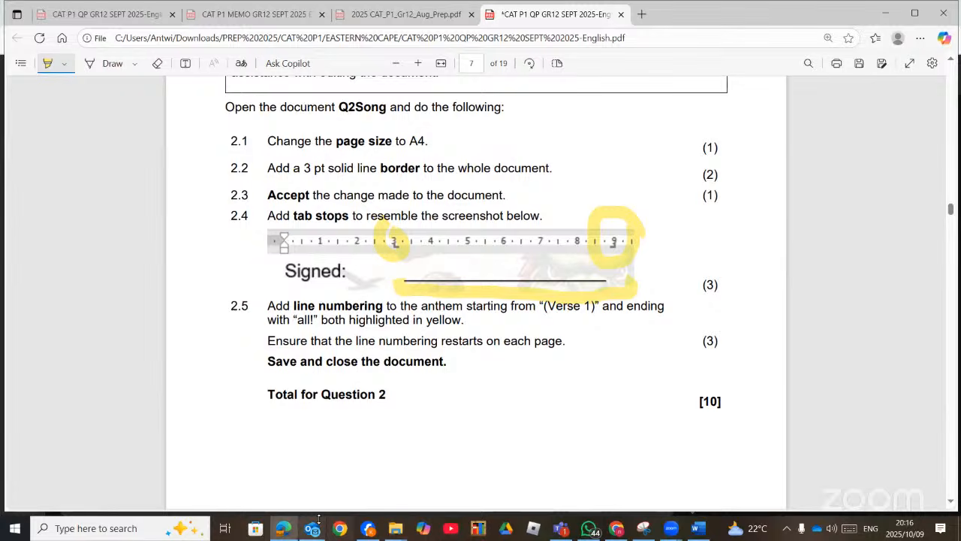
Step: Switch back to Q2Song in Word and add a left tab stop at 3 cm to the "Signed:" line on page 2
{"action": "left_click", "coordinate": [697, 530]}
{"action": "scroll", "coordinate": [412, 309], "scroll_direction": "down", "scroll_amount": 5}
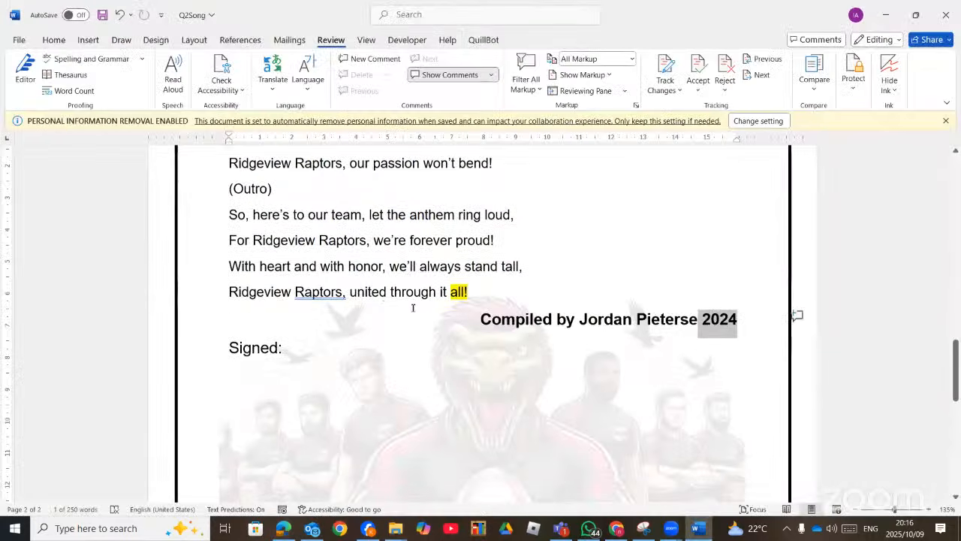
{"action": "left_click", "coordinate": [286, 214]}
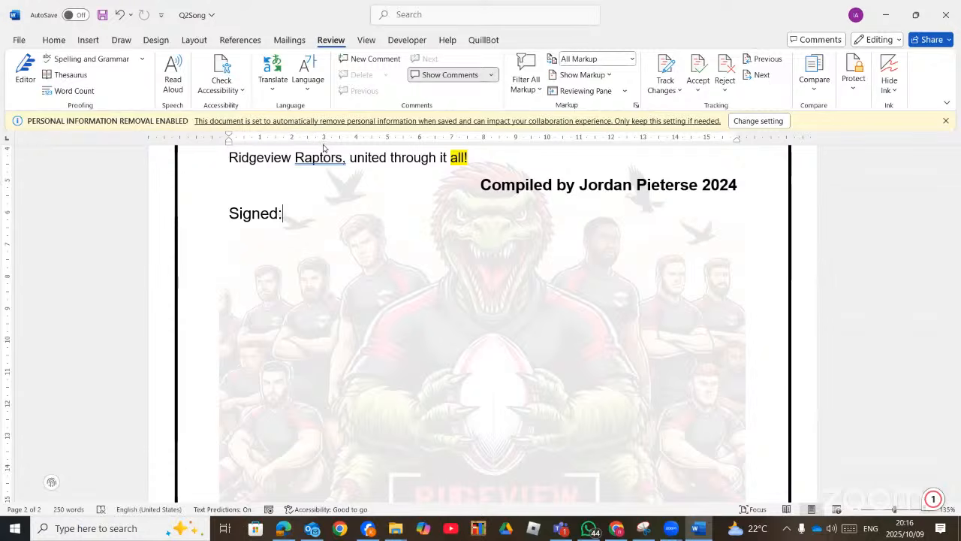
{"action": "double_click", "coordinate": [324, 142]}
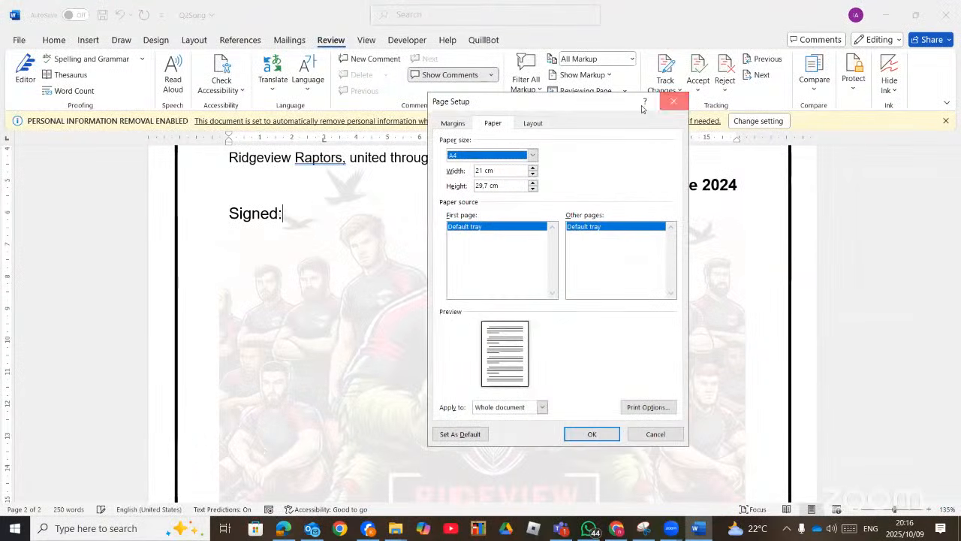
{"action": "left_click", "coordinate": [674, 101]}
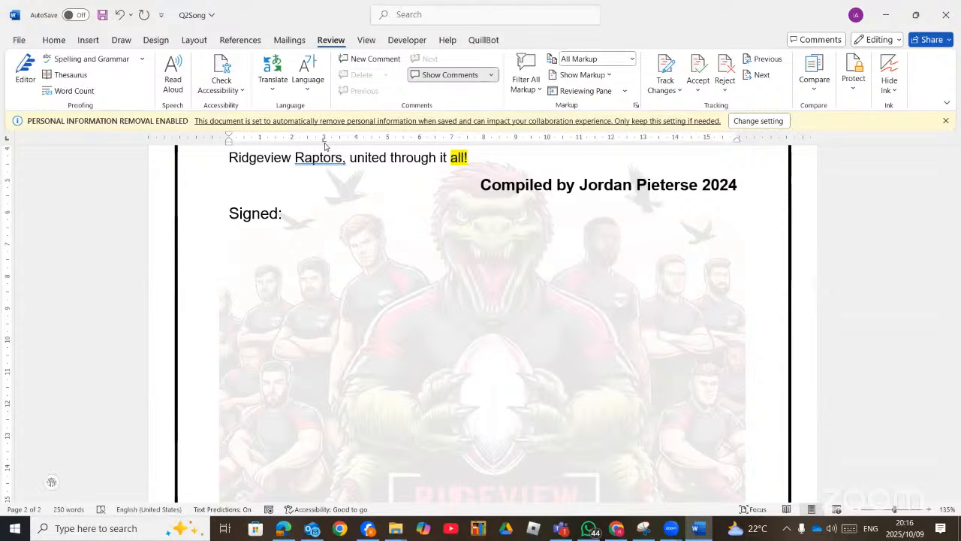
{"action": "double_click", "coordinate": [325, 146]}
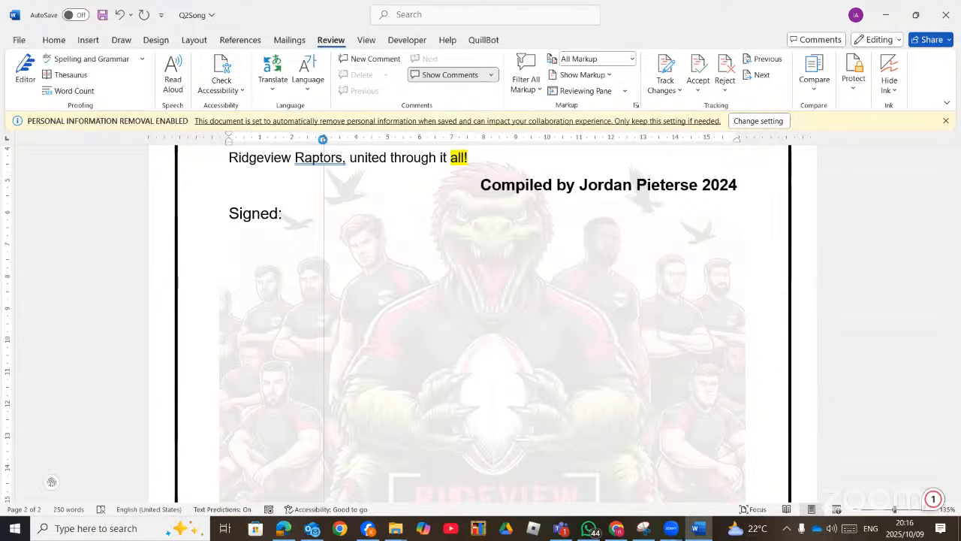
{"action": "double_click", "coordinate": [324, 142]}
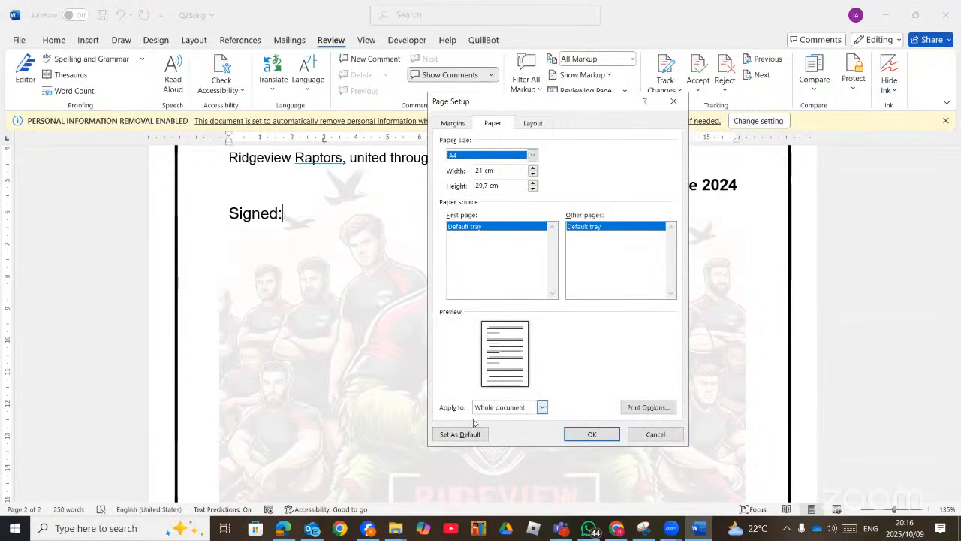
{"action": "left_click", "coordinate": [674, 103]}
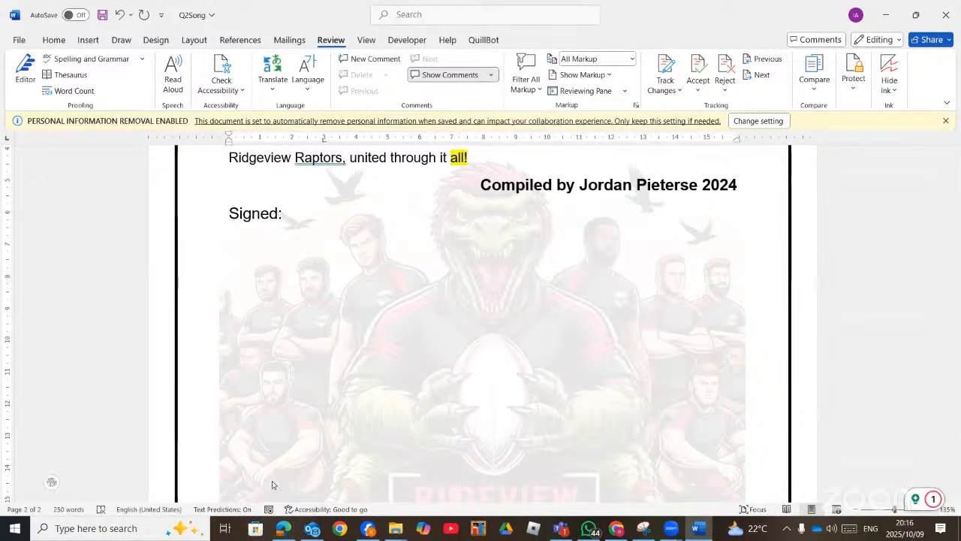
Step: Check question 2.4 in the exam PDF, then insert a tab after "Signed:" and add a tab stop at 9 cm
{"action": "left_click", "coordinate": [282, 529]}
{"action": "left_click", "coordinate": [698, 529]}
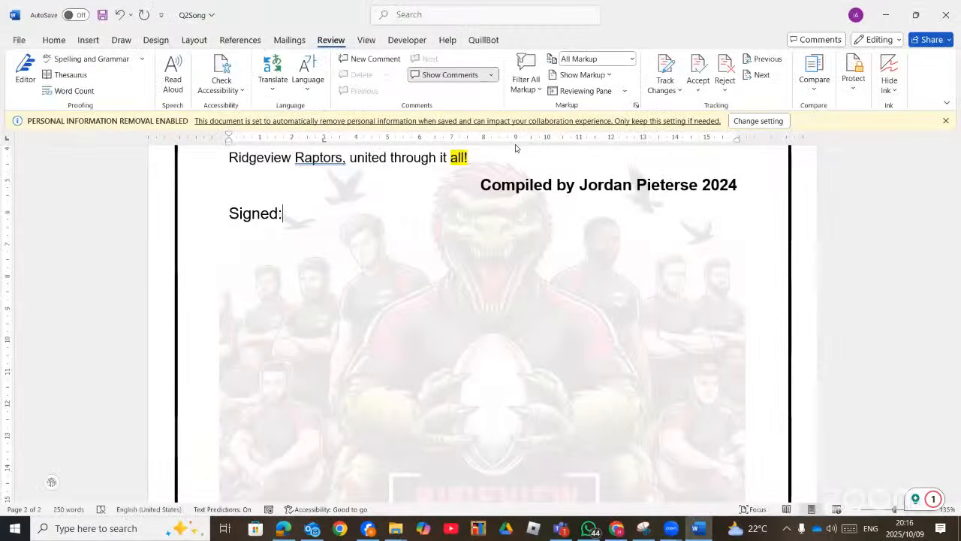
{"action": "scroll", "coordinate": [515, 146], "scroll_direction": "up", "scroll_amount": 1}
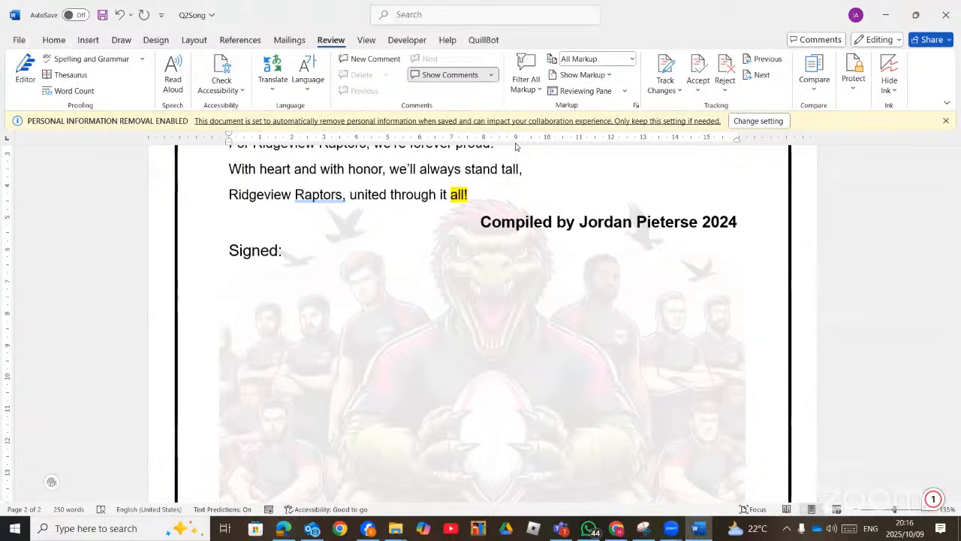
{"action": "double_click", "coordinate": [308, 251]}
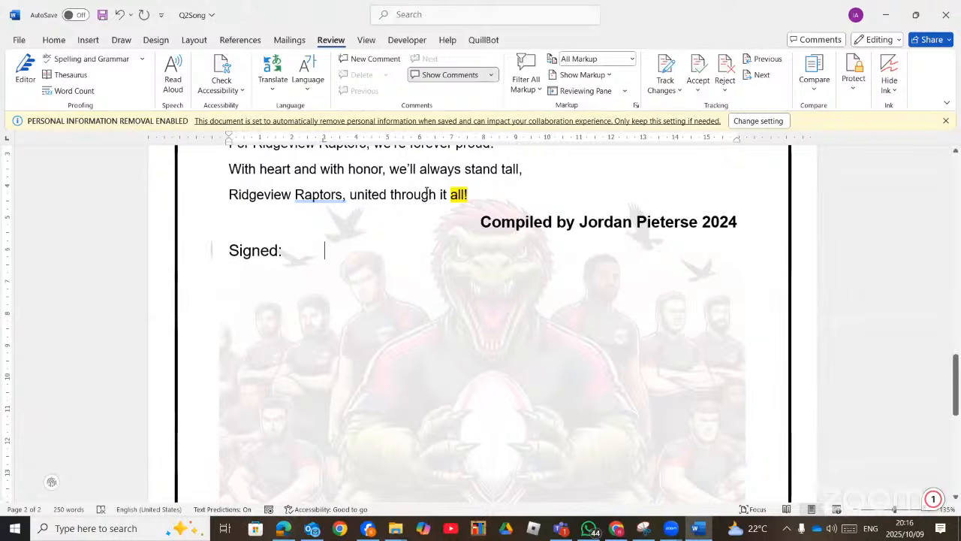
{"action": "double_click", "coordinate": [515, 140]}
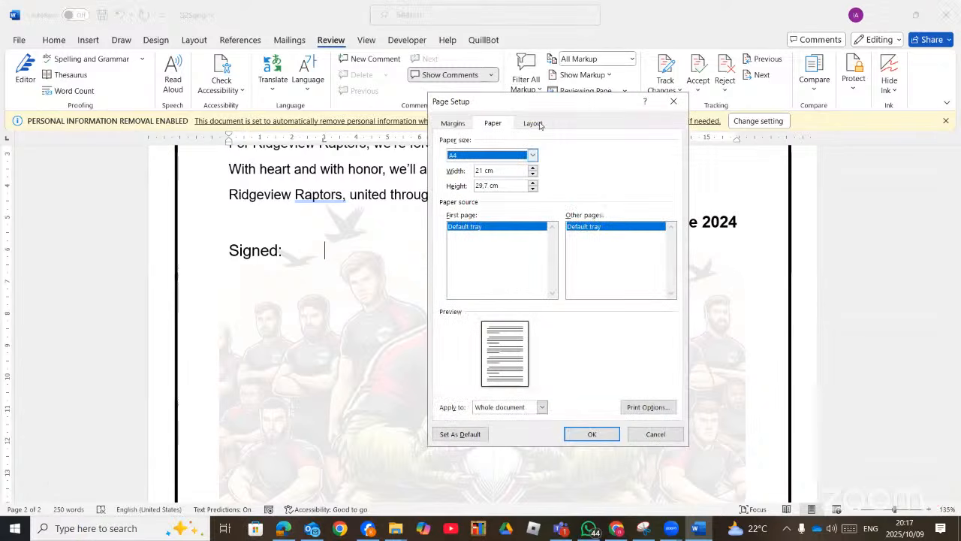
{"action": "left_click", "coordinate": [672, 105]}
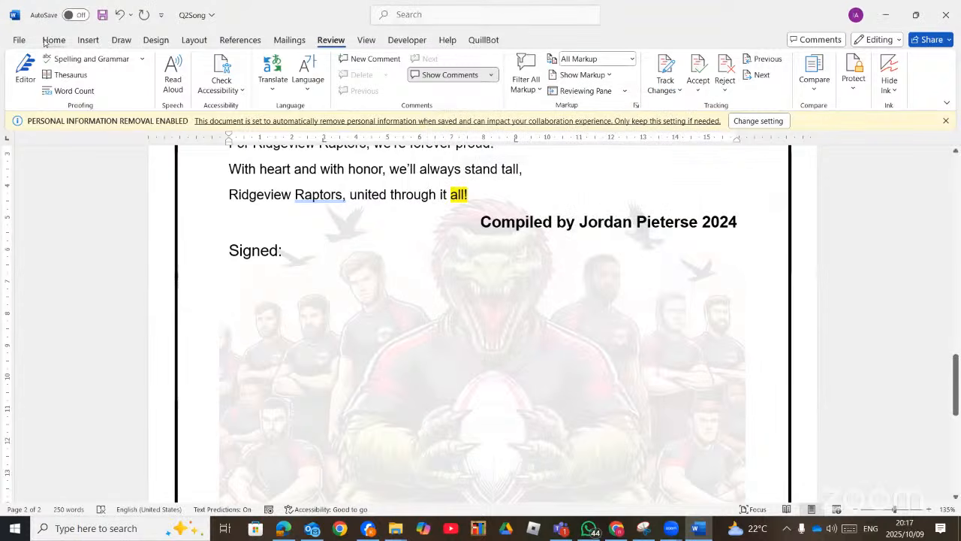
Step: Open the tab stop settings for the "Signed:" line and choose Right alignment for the 9 cm stop
{"action": "left_click", "coordinate": [53, 40]}
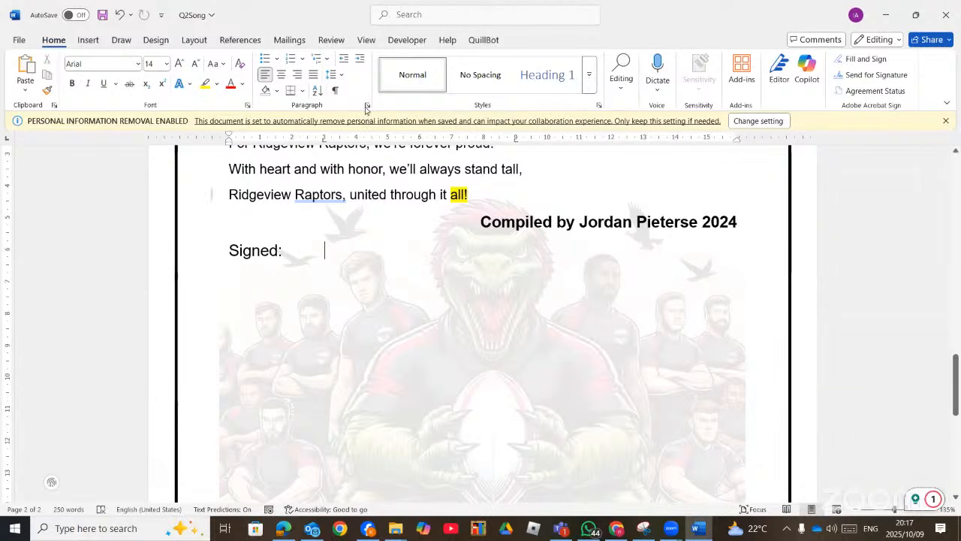
{"action": "left_click", "coordinate": [366, 104]}
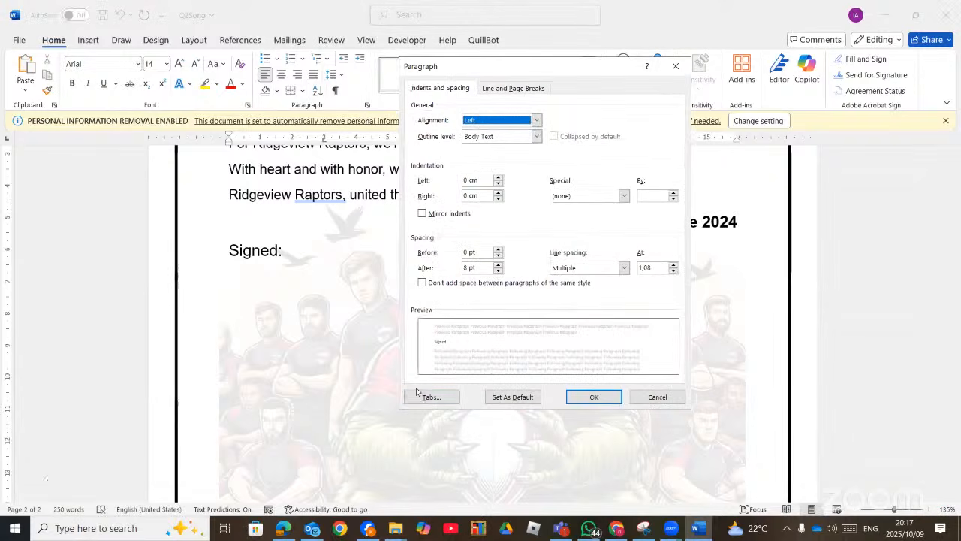
{"action": "left_click", "coordinate": [422, 396]}
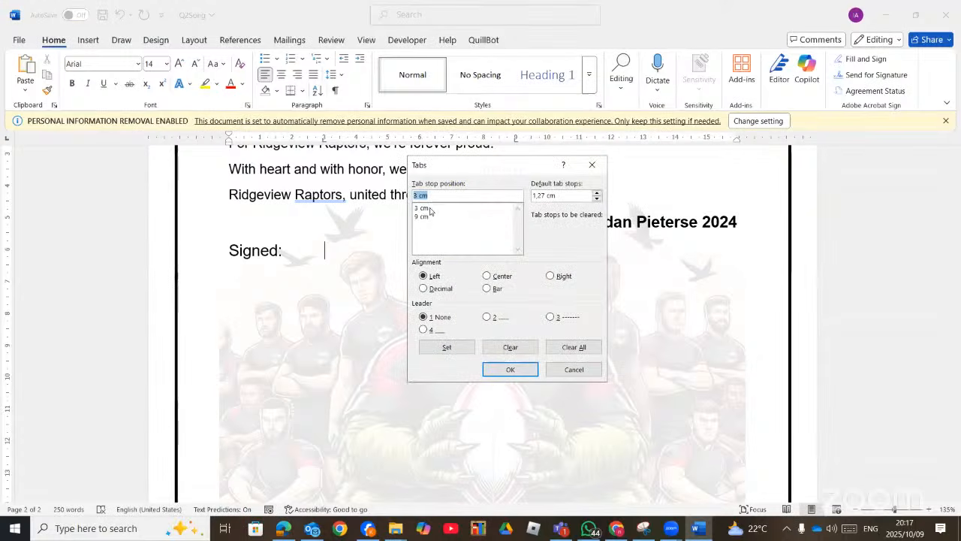
{"action": "left_click", "coordinate": [423, 209]}
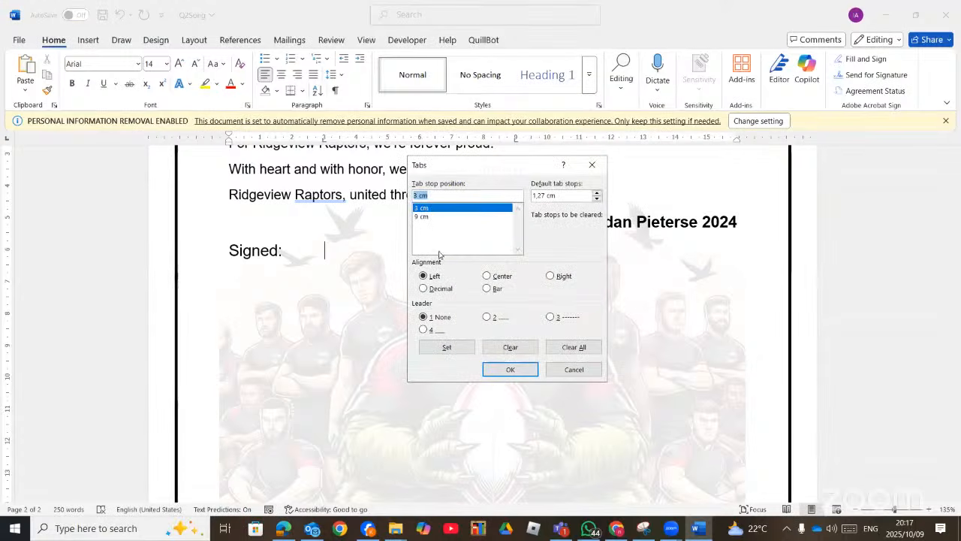
{"action": "left_click", "coordinate": [423, 217]}
{"action": "left_click", "coordinate": [551, 276]}
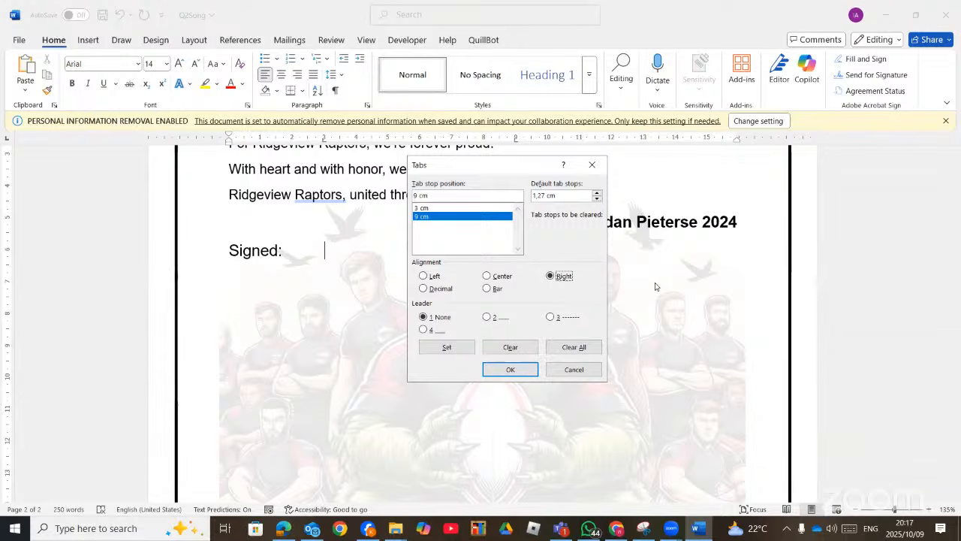
Step: Switch to the exam PDF and sketch the right, left and centre tab symbols and a vertical bar with the highlighter below question 2.5
{"action": "key", "text": "alt+Tab"}
{"action": "mouse_move", "coordinate": [665, 332]}
{"action": "left_mouse_down"}
{"action": "mouse_move", "coordinate": [663, 392]}
{"action": "mouse_move", "coordinate": [639, 418]}
{"action": "mouse_move", "coordinate": [578, 412]}
{"action": "left_mouse_up"}
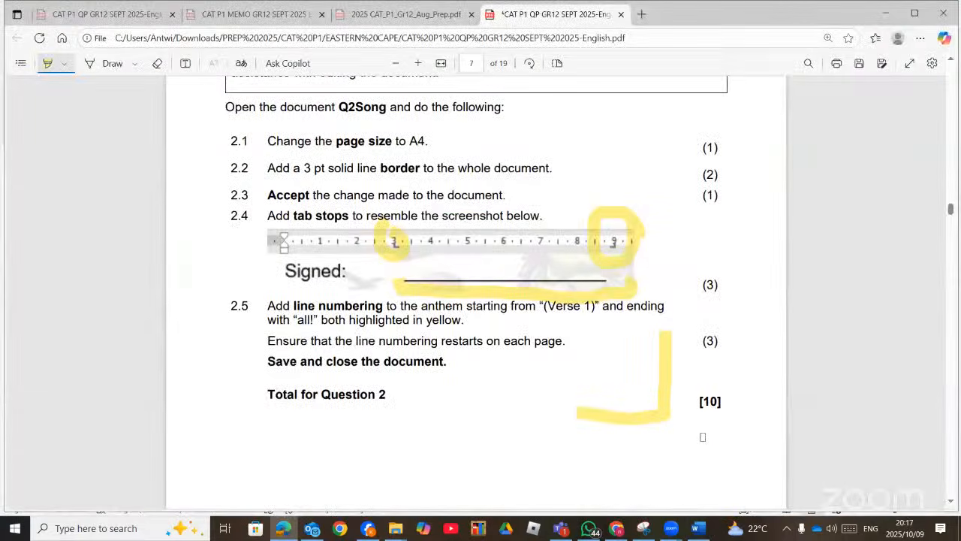
{"action": "mouse_move", "coordinate": [393, 379]}
{"action": "left_mouse_down"}
{"action": "mouse_move", "coordinate": [396, 449]}
{"action": "mouse_move", "coordinate": [441, 451]}
{"action": "left_mouse_up"}
{"action": "scroll", "coordinate": [508, 433], "scroll_direction": "down", "scroll_amount": 3}
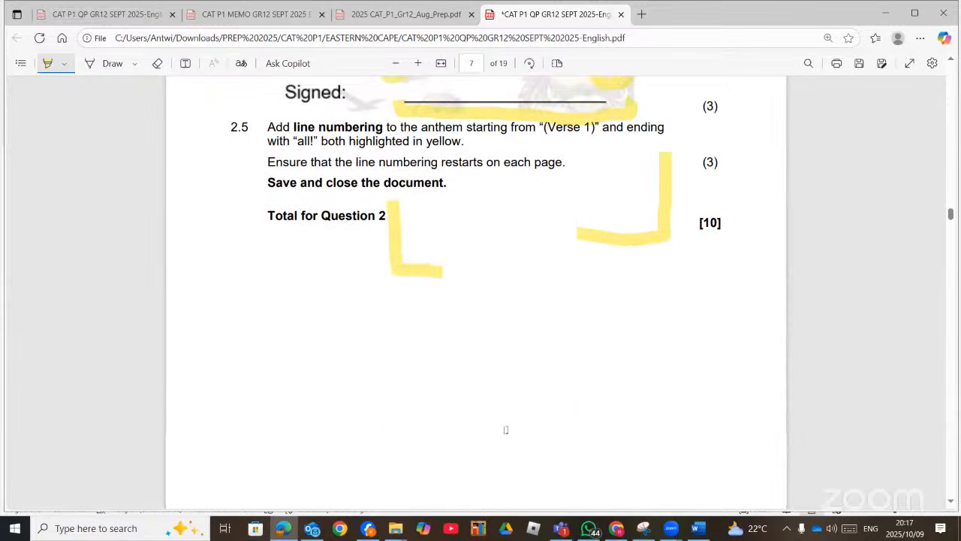
{"action": "left_click_drag", "start_coordinate": [444, 343], "coordinate": [633, 360]}
{"action": "left_click_drag", "start_coordinate": [524, 267], "coordinate": [522, 356]}
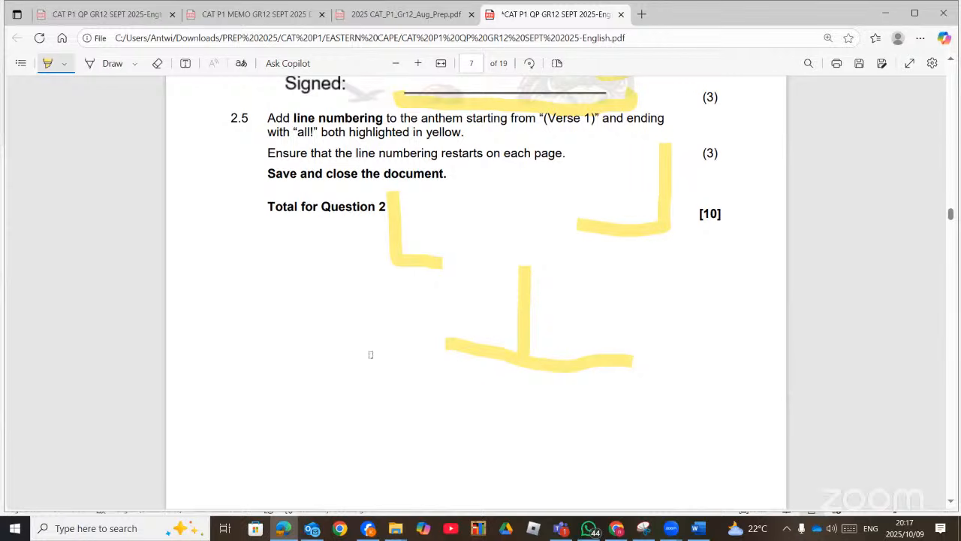
{"action": "scroll", "coordinate": [371, 354], "scroll_direction": "down", "scroll_amount": 1}
{"action": "left_click_drag", "start_coordinate": [377, 315], "coordinate": [385, 424]}
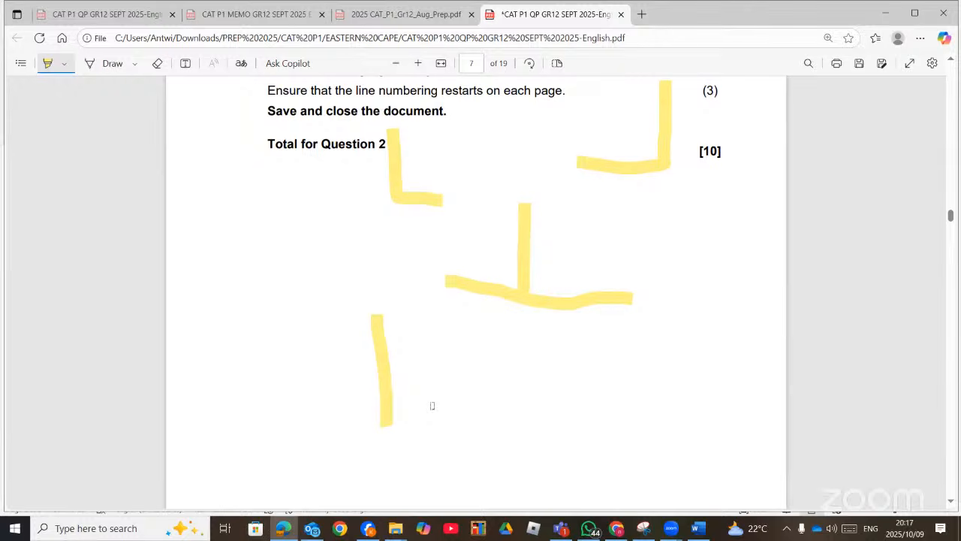
{"action": "scroll", "coordinate": [432, 406], "scroll_direction": "up", "scroll_amount": 3}
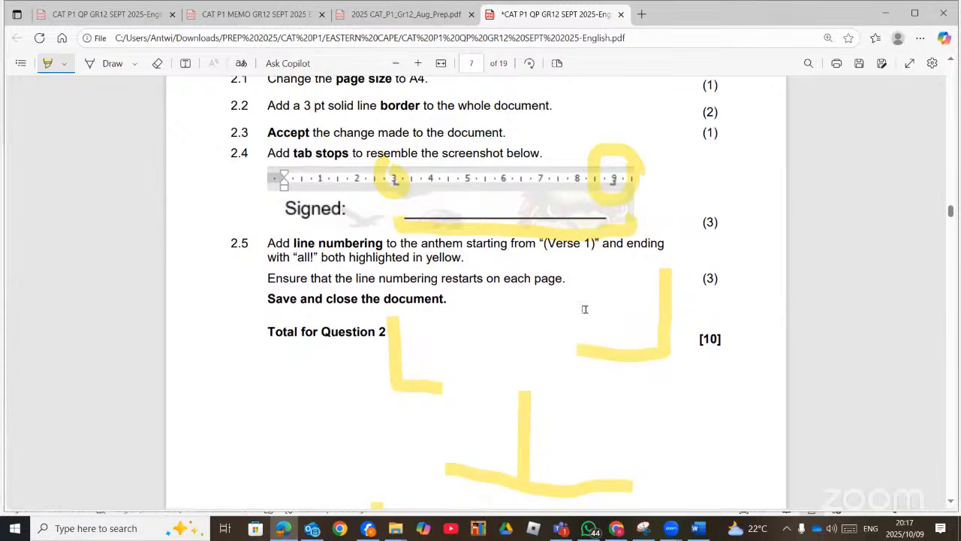
Step: Return to Word, give the 9 cm tab stop the solid underscore leader (option 4), and apply it to the "Signed:" line
{"action": "left_click", "coordinate": [695, 527]}
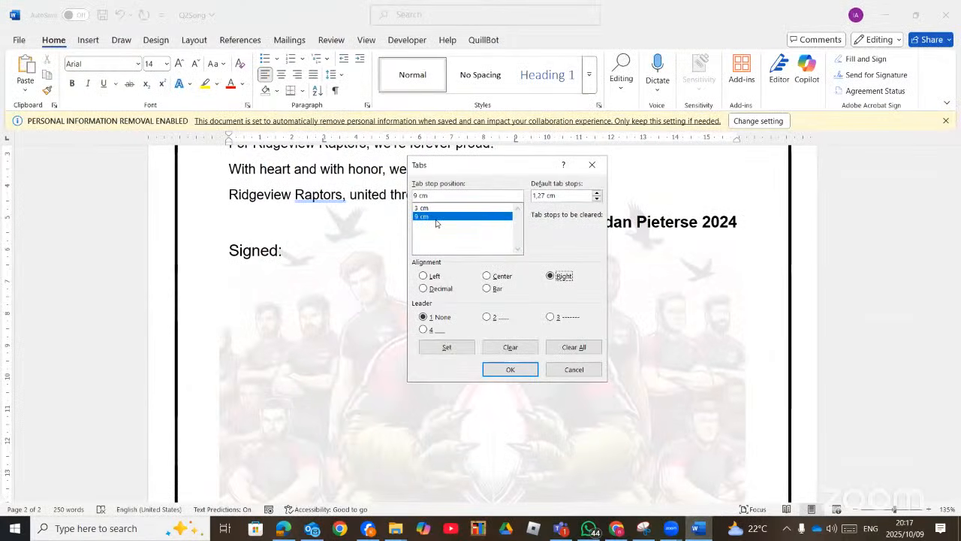
{"action": "left_click", "coordinate": [424, 330]}
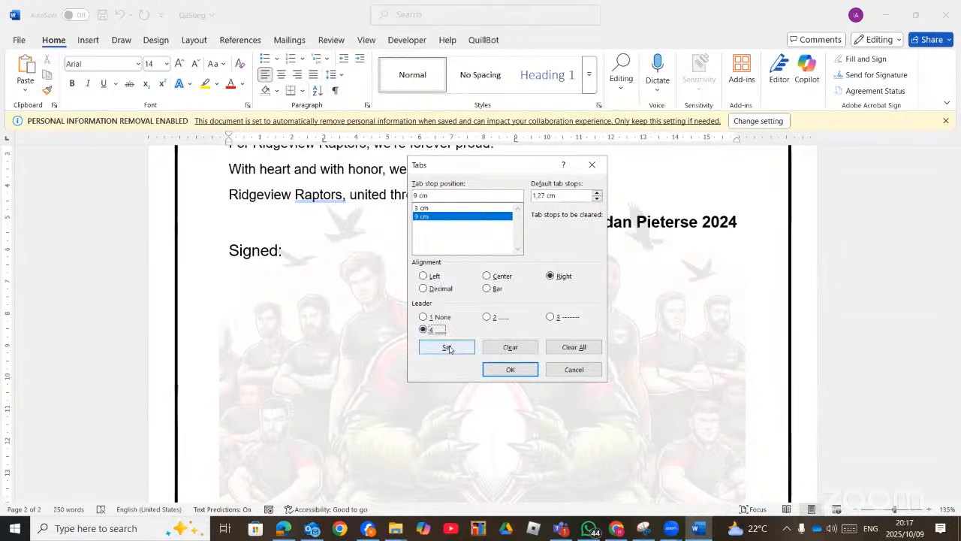
{"action": "left_click", "coordinate": [446, 347]}
{"action": "left_click", "coordinate": [509, 371]}
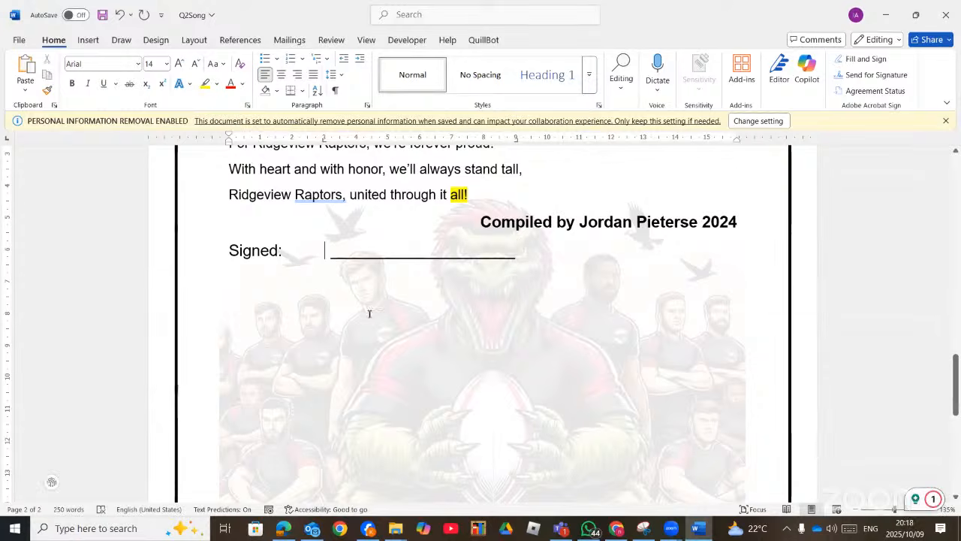
{"action": "scroll", "coordinate": [499, 240], "scroll_direction": "down", "scroll_amount": 2}
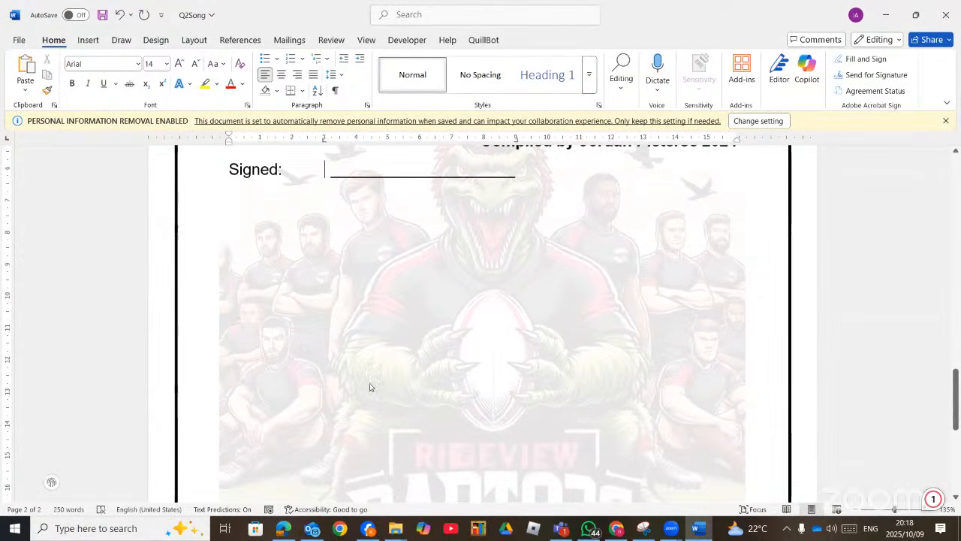
Step: Check question 2.5 in the exam PDF, then select the anthem in Q2Song from "(Verse 1)" to "all!"
{"action": "left_click", "coordinate": [283, 529]}
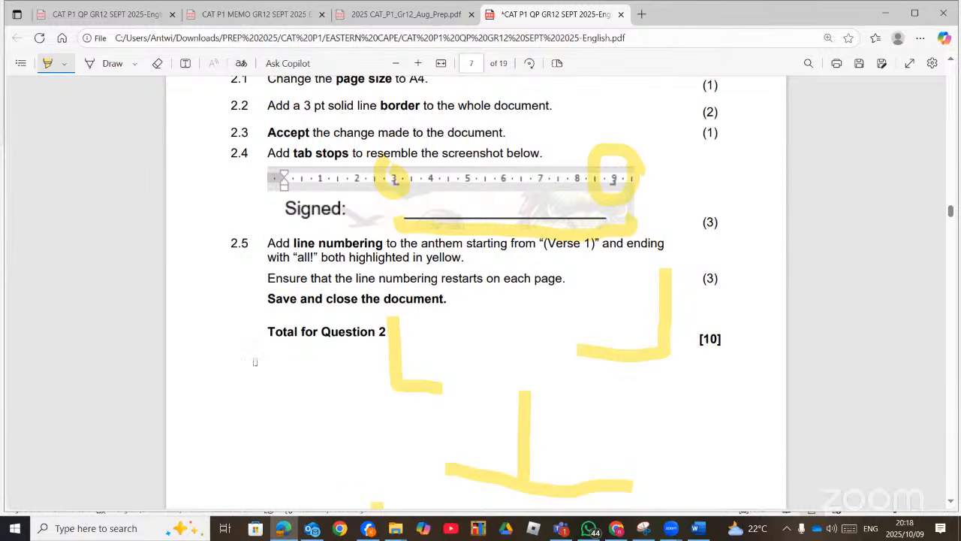
{"action": "key", "text": "alt+Tab"}
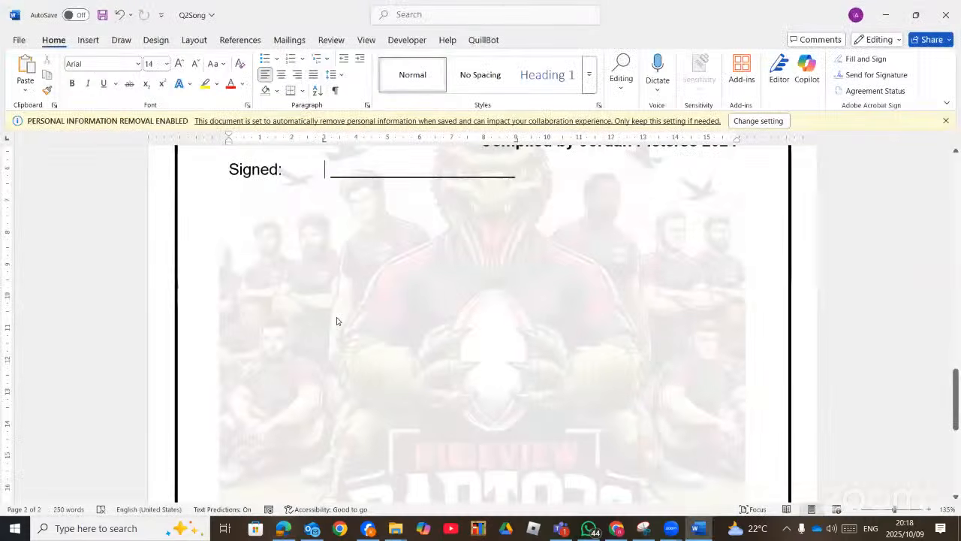
{"action": "scroll", "coordinate": [336, 321], "scroll_direction": "down", "scroll_amount": 5}
{"action": "scroll", "coordinate": [338, 330], "scroll_direction": "up", "scroll_amount": 6}
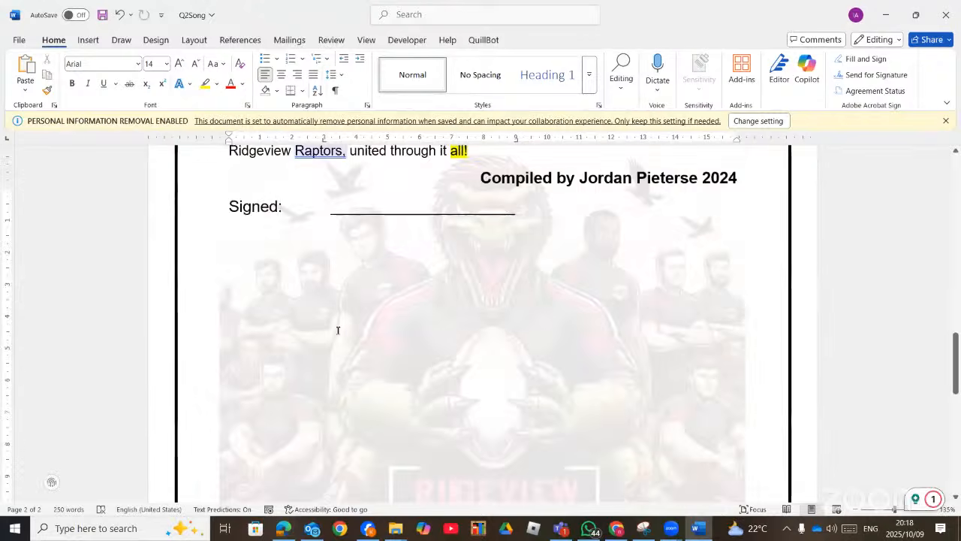
{"action": "scroll", "coordinate": [338, 331], "scroll_direction": "up", "scroll_amount": 10}
{"action": "scroll", "coordinate": [298, 183], "scroll_direction": "up", "scroll_amount": 1}
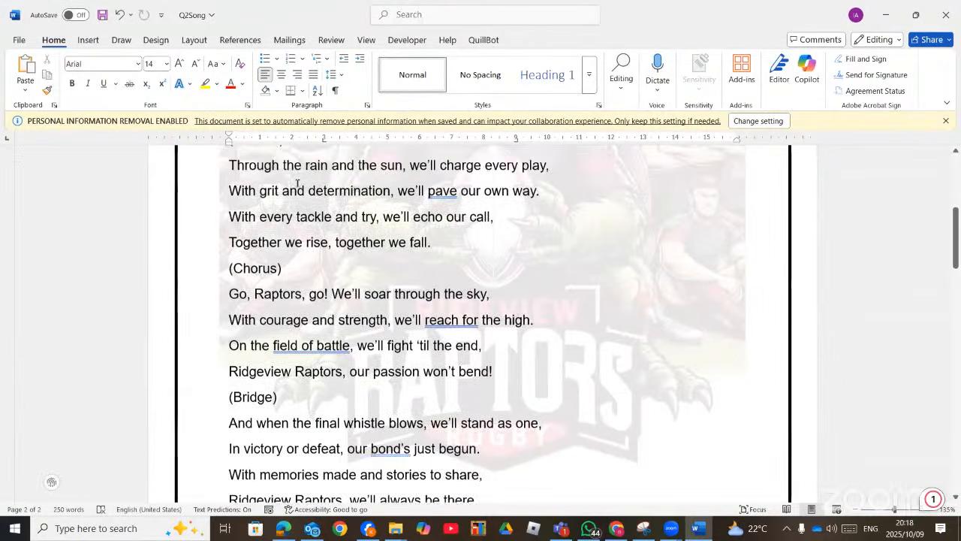
{"action": "scroll", "coordinate": [297, 183], "scroll_direction": "up", "scroll_amount": 3}
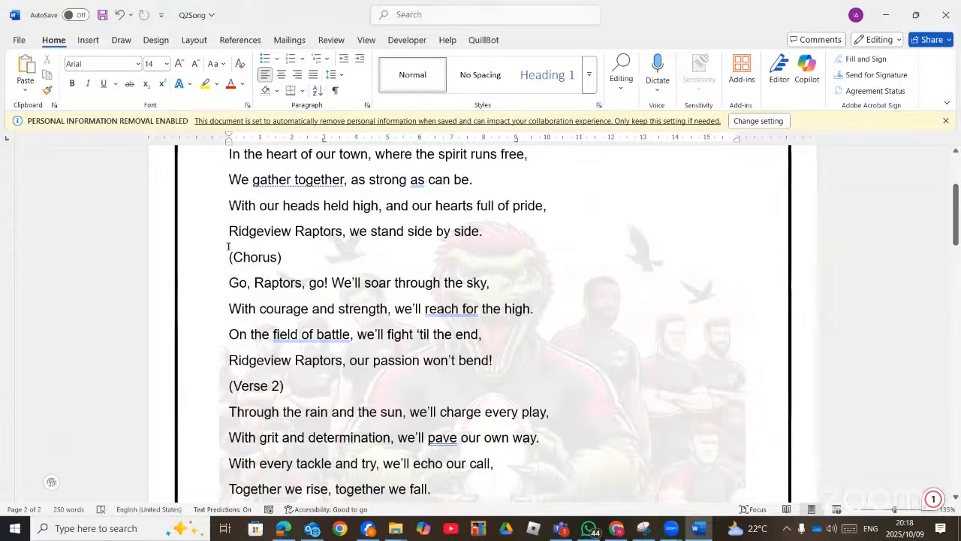
{"action": "scroll", "coordinate": [248, 243], "scroll_direction": "up", "scroll_amount": 2}
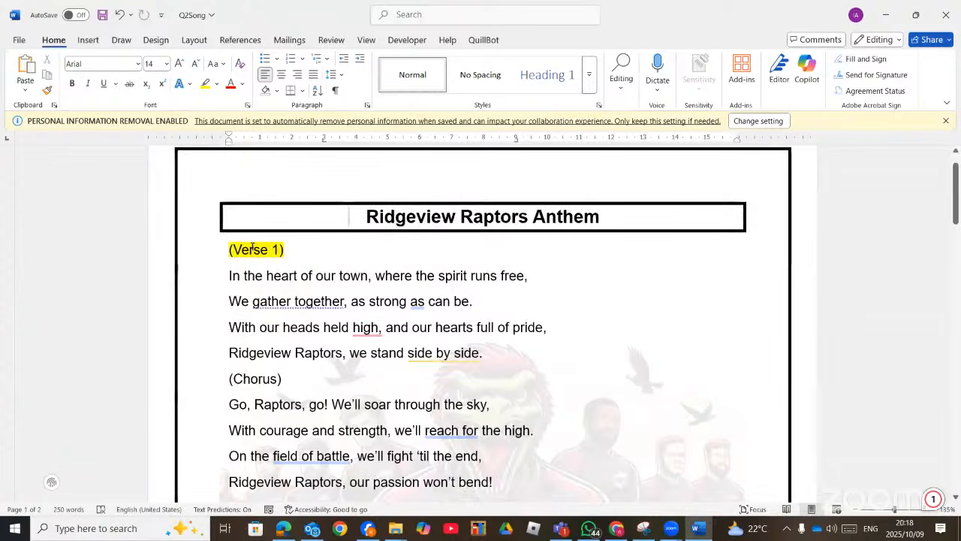
{"action": "left_click_drag", "start_coordinate": [227, 250], "coordinate": [310, 524]}
{"action": "left_click_drag", "start_coordinate": [457, 347], "coordinate": [468, 343]}
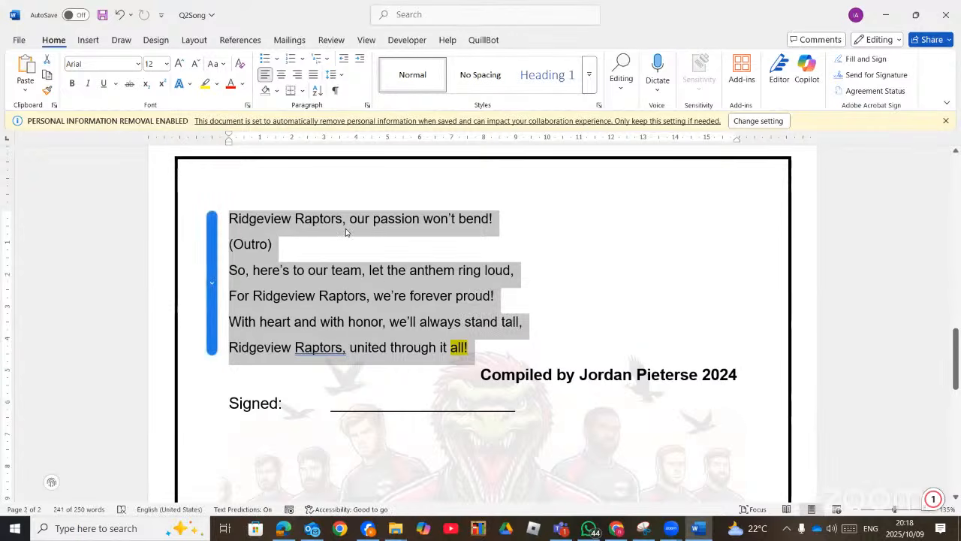
{"action": "left_click", "coordinate": [212, 285]}
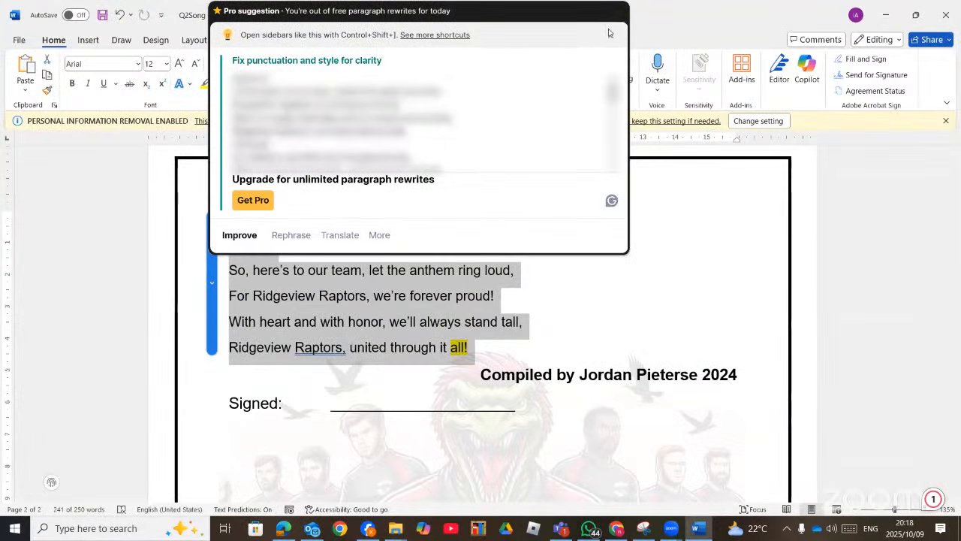
{"action": "left_click", "coordinate": [436, 34]}
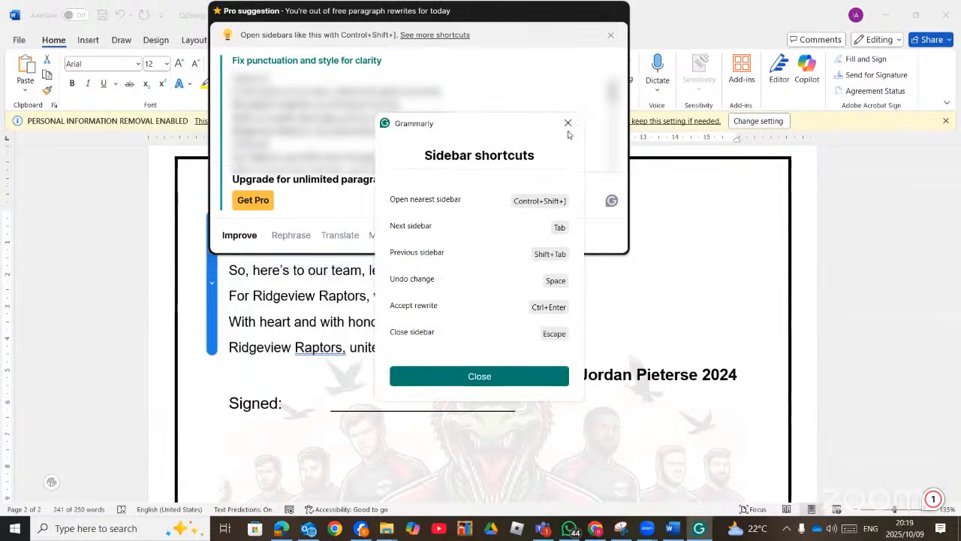
Step: Close the Grammarly pop-ups covering the selected anthem and bring up the page layout commands
{"action": "left_click", "coordinate": [568, 123]}
{"action": "left_click", "coordinate": [610, 35]}
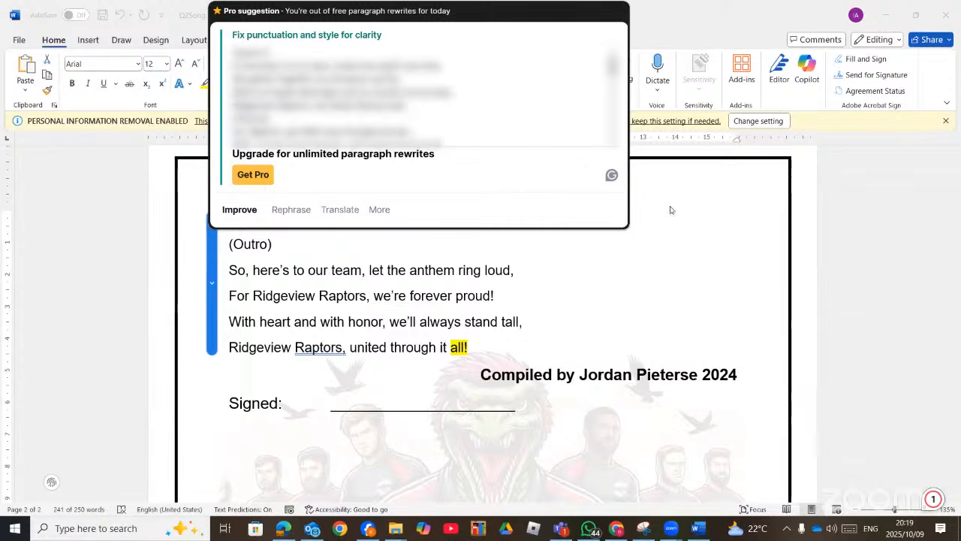
{"action": "left_click", "coordinate": [510, 290]}
{"action": "scroll", "coordinate": [508, 293], "scroll_direction": "up", "scroll_amount": 5}
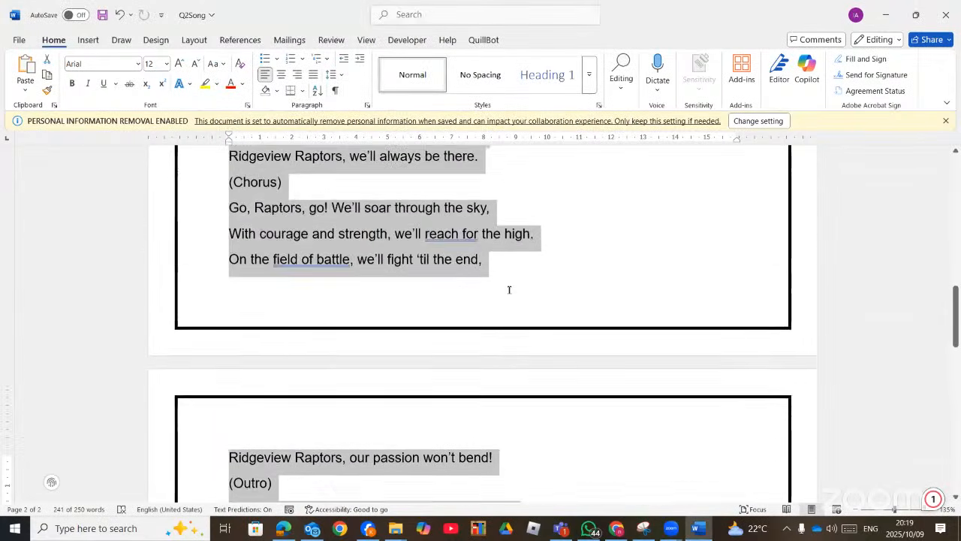
{"action": "scroll", "coordinate": [503, 292], "scroll_direction": "up", "scroll_amount": 1}
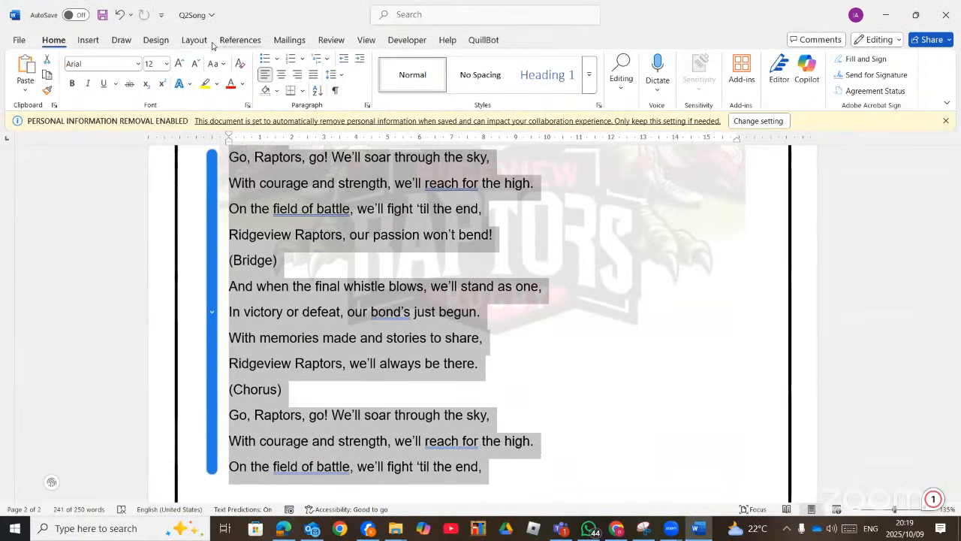
{"action": "left_click", "coordinate": [197, 41]}
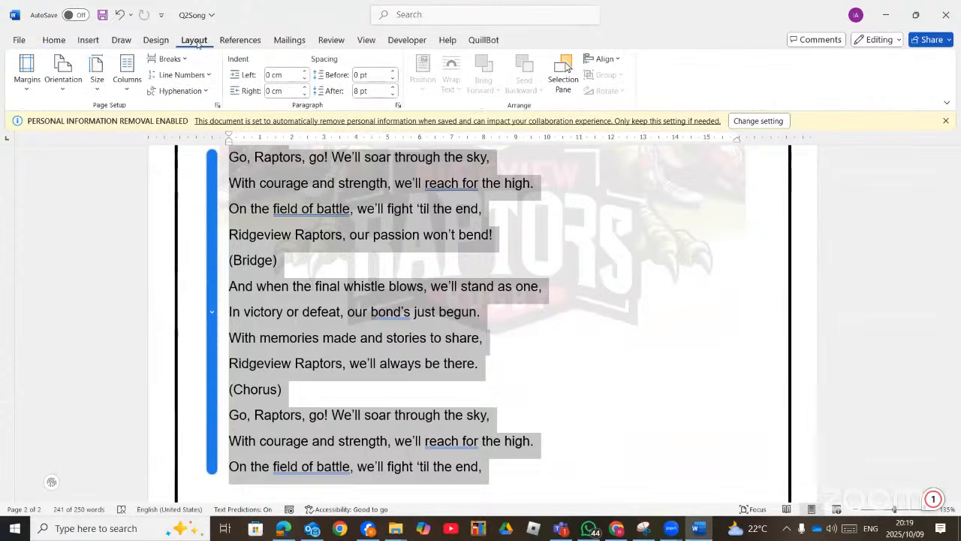
{"action": "left_click", "coordinate": [206, 92]}
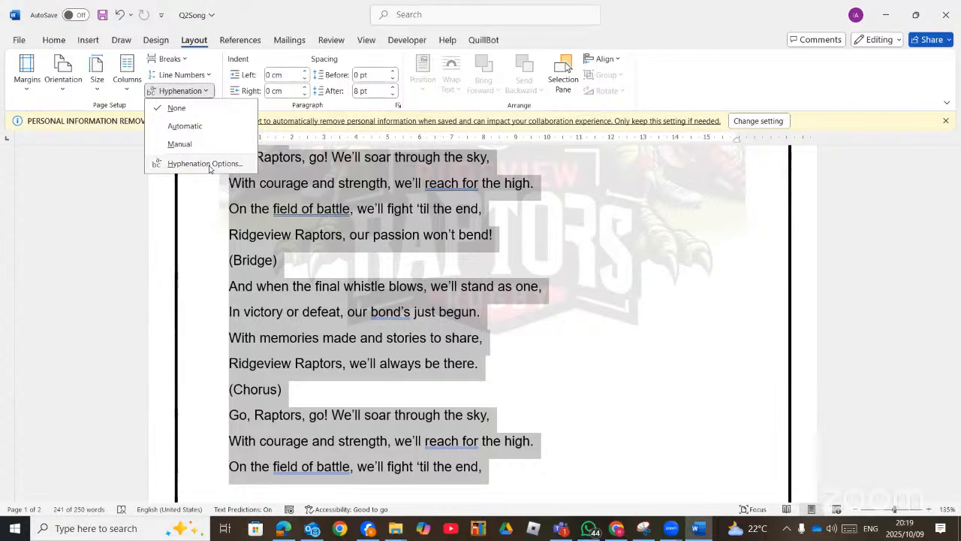
{"action": "left_click", "coordinate": [209, 166]}
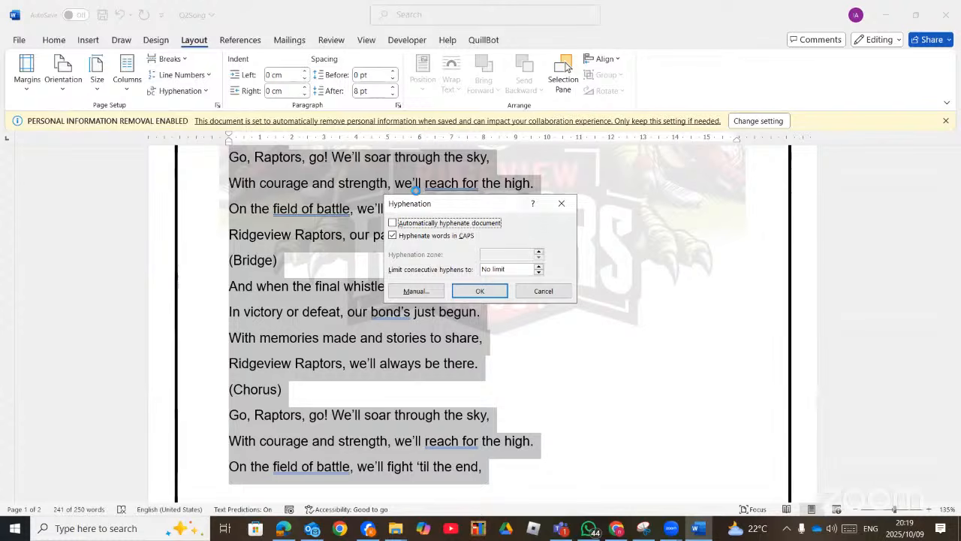
{"action": "left_click", "coordinate": [561, 203]}
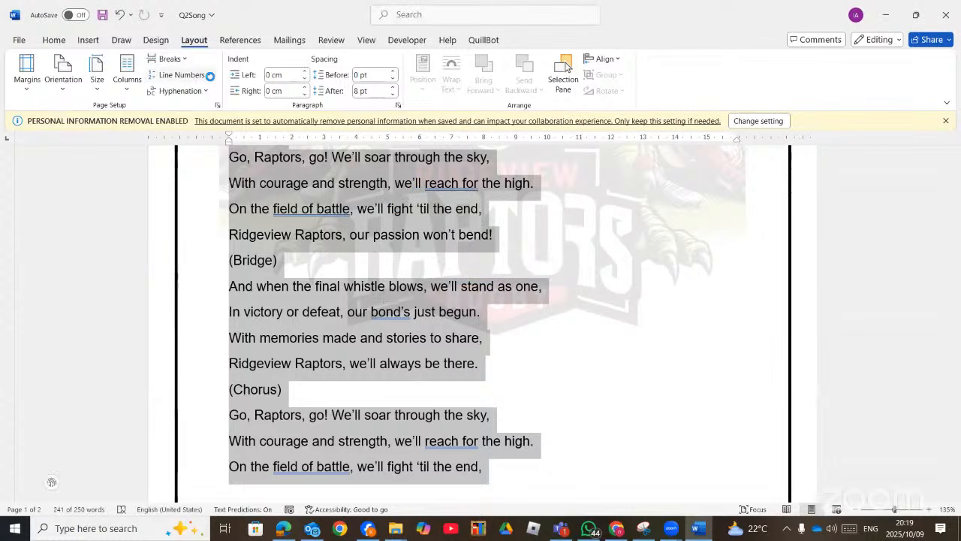
Step: Open the line numbering options for the selected anthem and add line numbering that restarts each page
{"action": "left_click", "coordinate": [209, 75]}
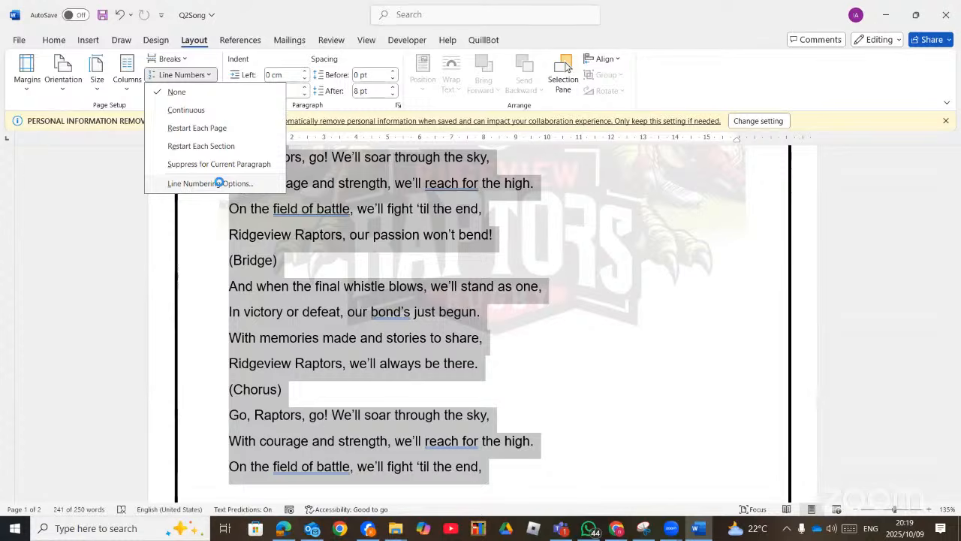
{"action": "left_click", "coordinate": [210, 183]}
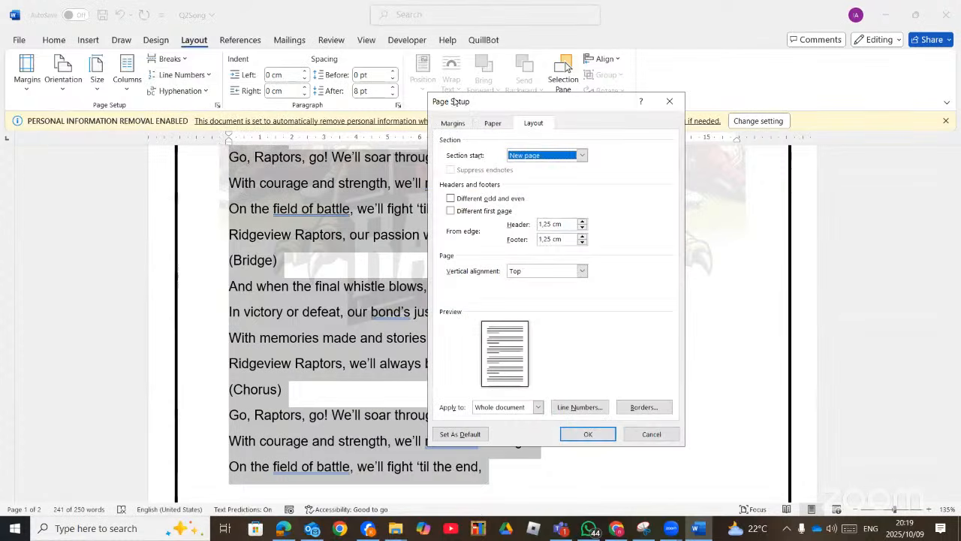
{"action": "left_click", "coordinate": [569, 409]}
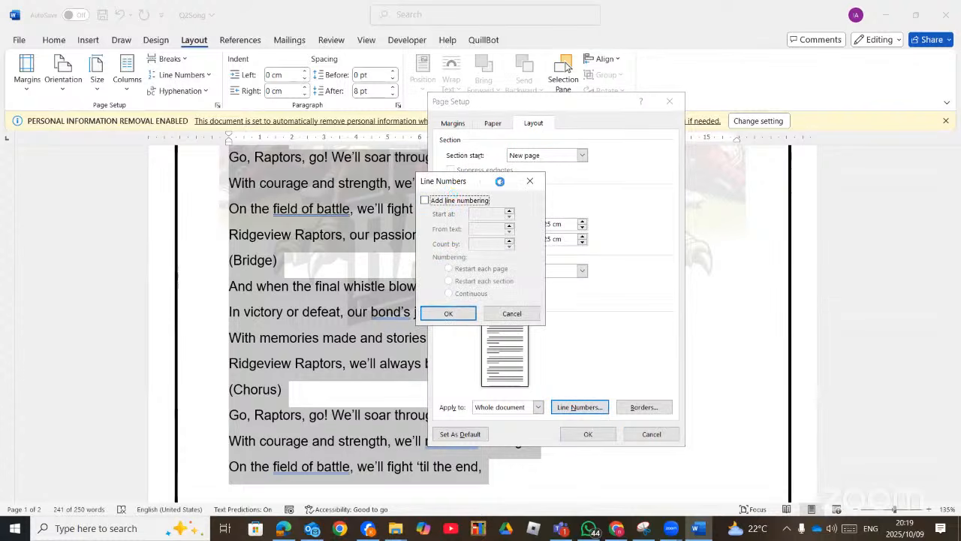
{"action": "left_click_drag", "start_coordinate": [475, 178], "coordinate": [456, 151]}
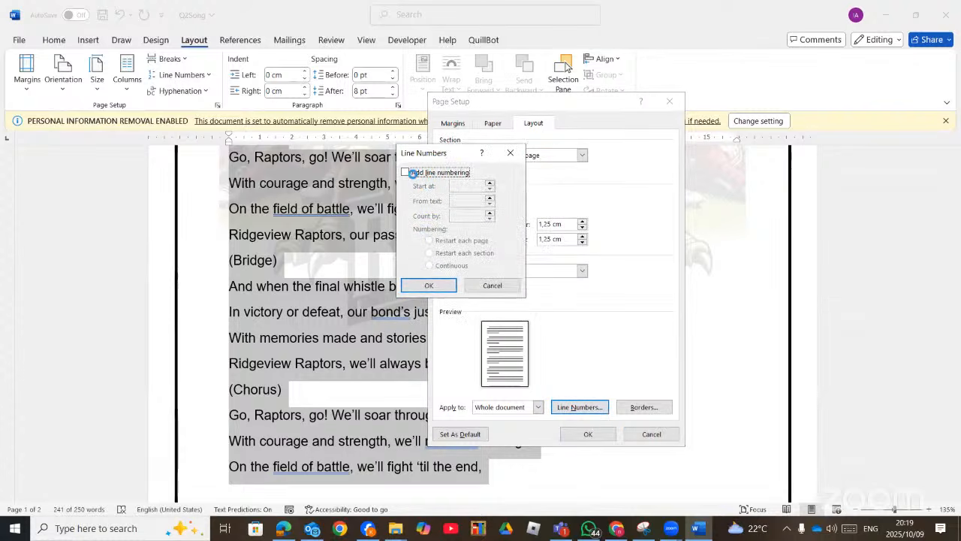
{"action": "left_click", "coordinate": [403, 171]}
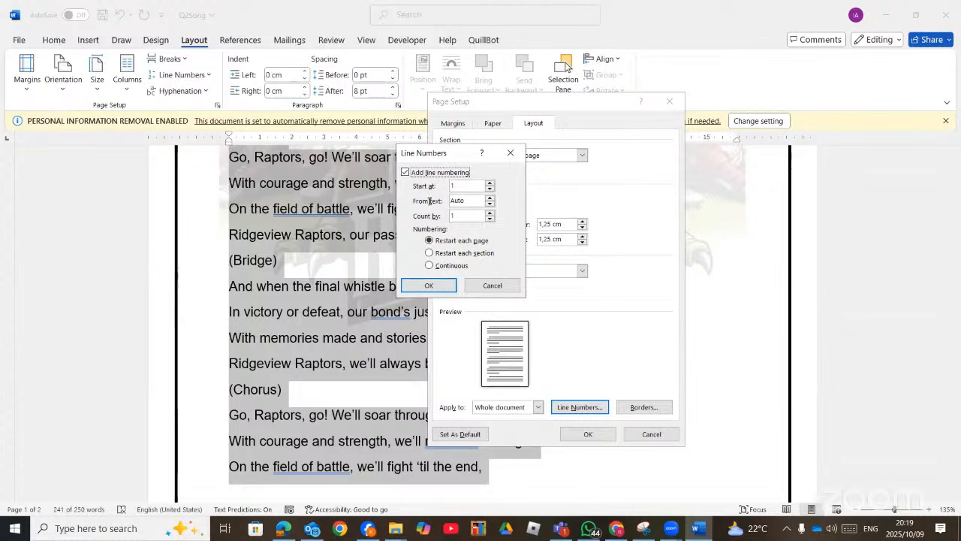
{"action": "left_click", "coordinate": [471, 242]}
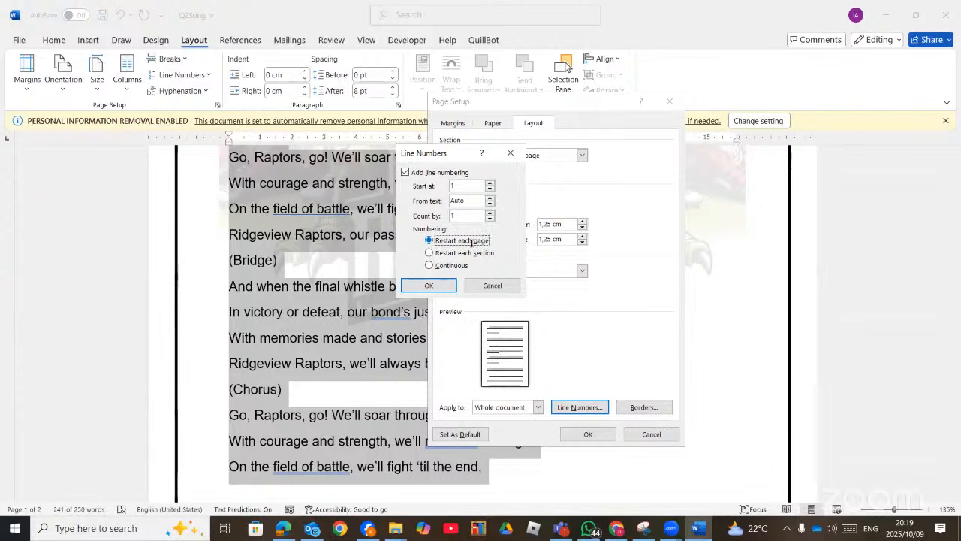
{"action": "left_click", "coordinate": [449, 286]}
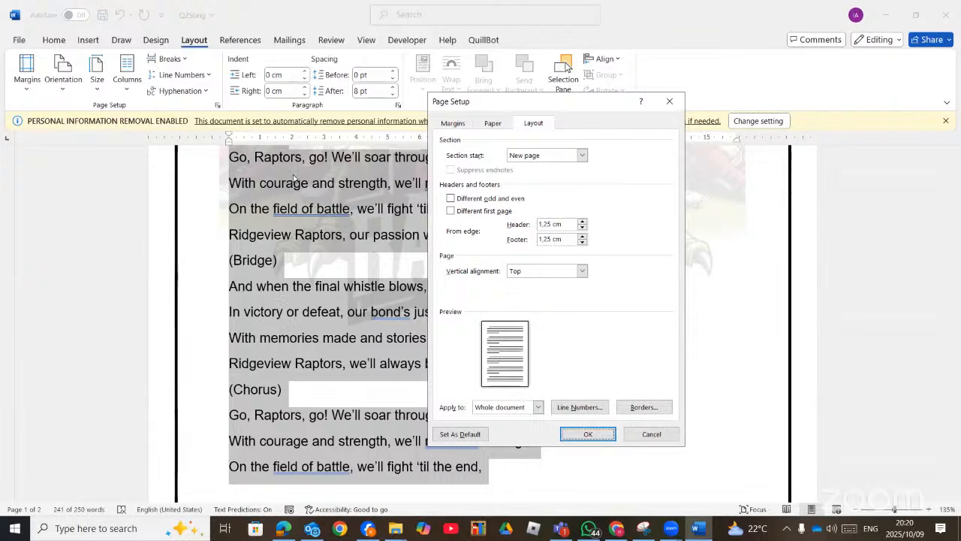
Step: Limit the page setup changes to the selected text and apply them
{"action": "left_click", "coordinate": [538, 408]}
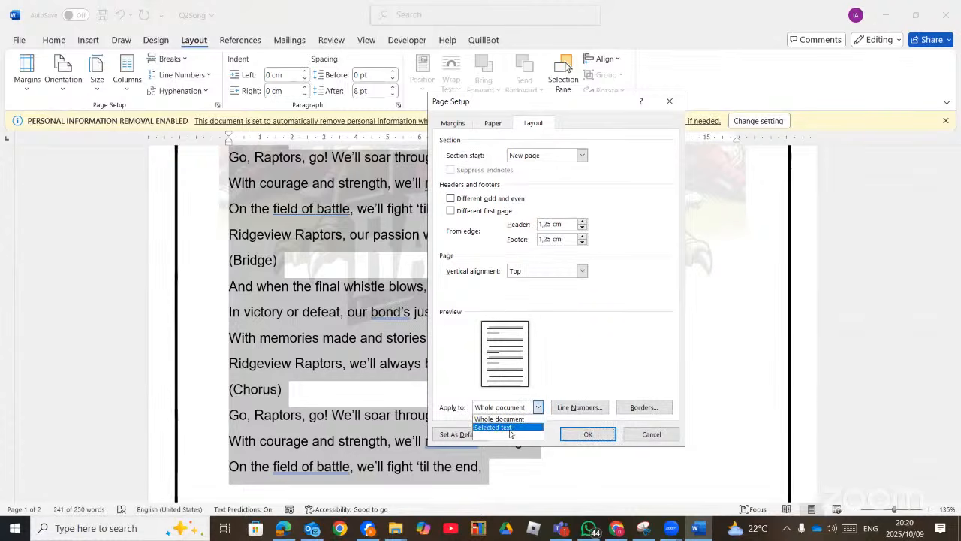
{"action": "left_click", "coordinate": [509, 427]}
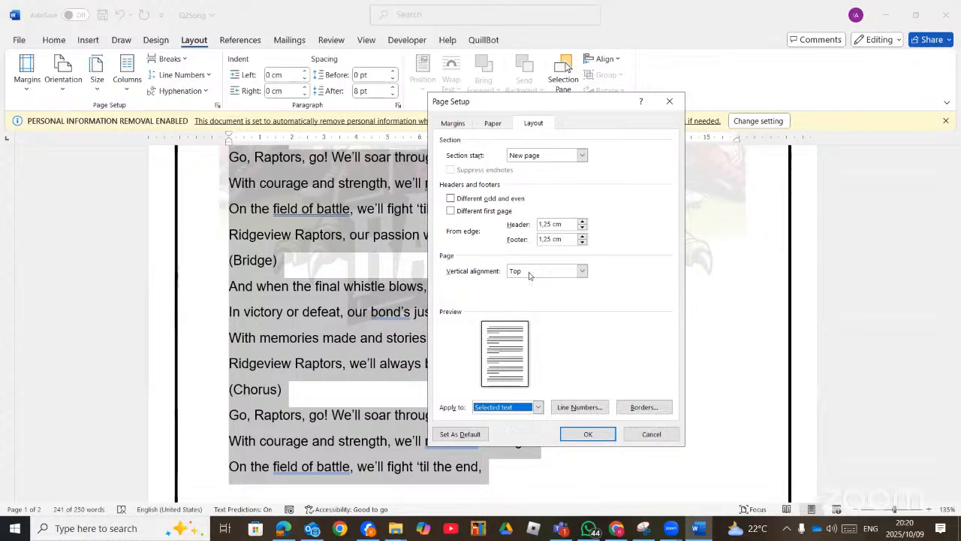
{"action": "left_click_drag", "start_coordinate": [557, 98], "coordinate": [561, 55]}
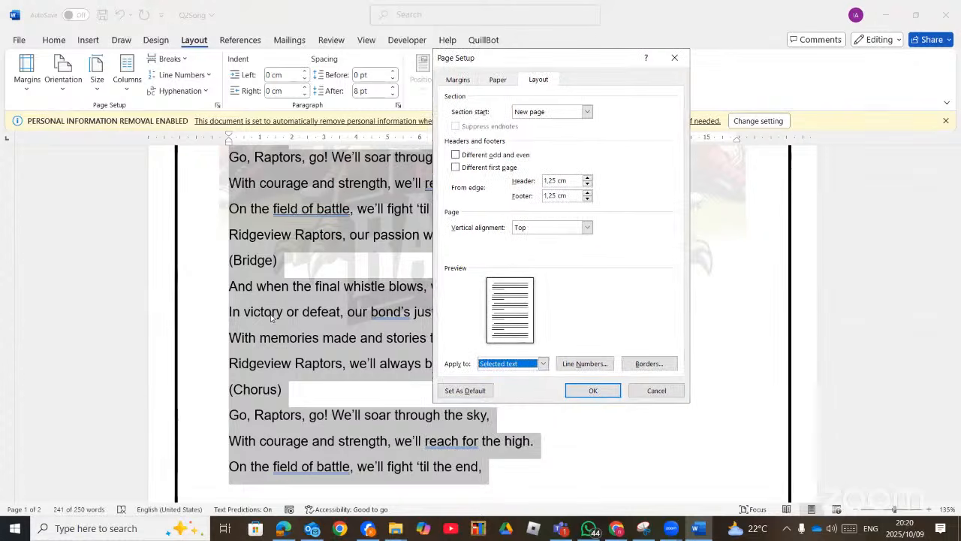
{"action": "left_click", "coordinate": [587, 391]}
Step: Check the pages for line numbers, then set line numbering to restart each page in the final section with the "Signed:" line
{"action": "scroll", "coordinate": [474, 421], "scroll_direction": "down", "scroll_amount": 10}
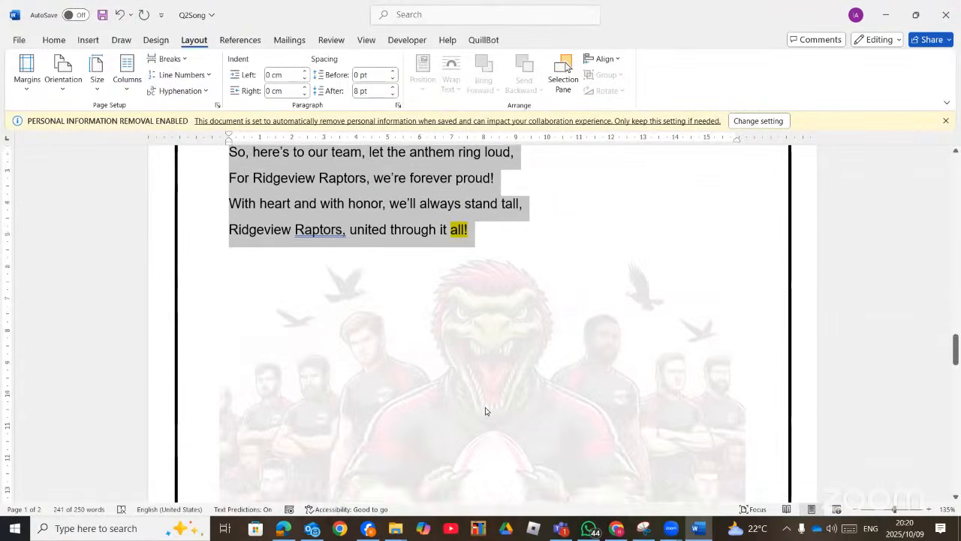
{"action": "scroll", "coordinate": [486, 421], "scroll_direction": "down", "scroll_amount": 1}
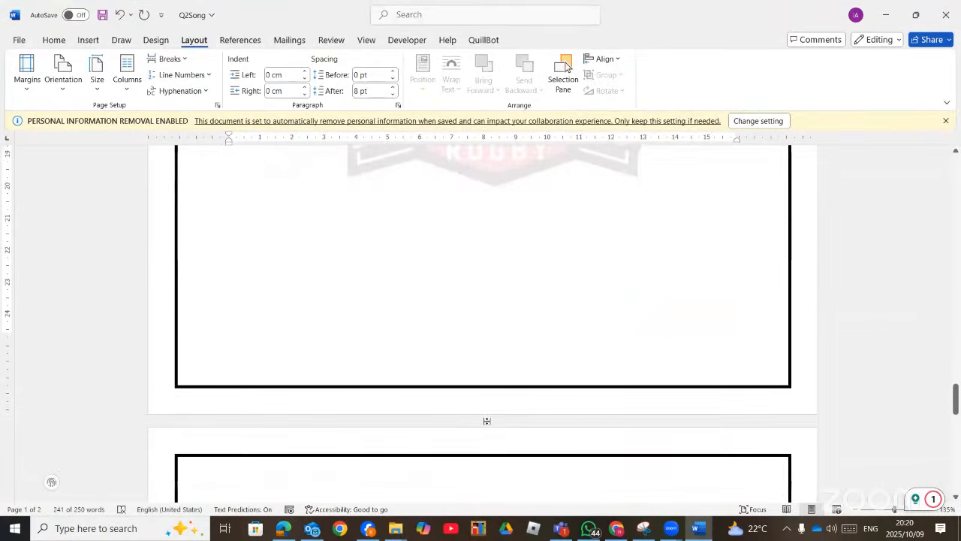
{"action": "scroll", "coordinate": [496, 406], "scroll_direction": "down", "scroll_amount": 10}
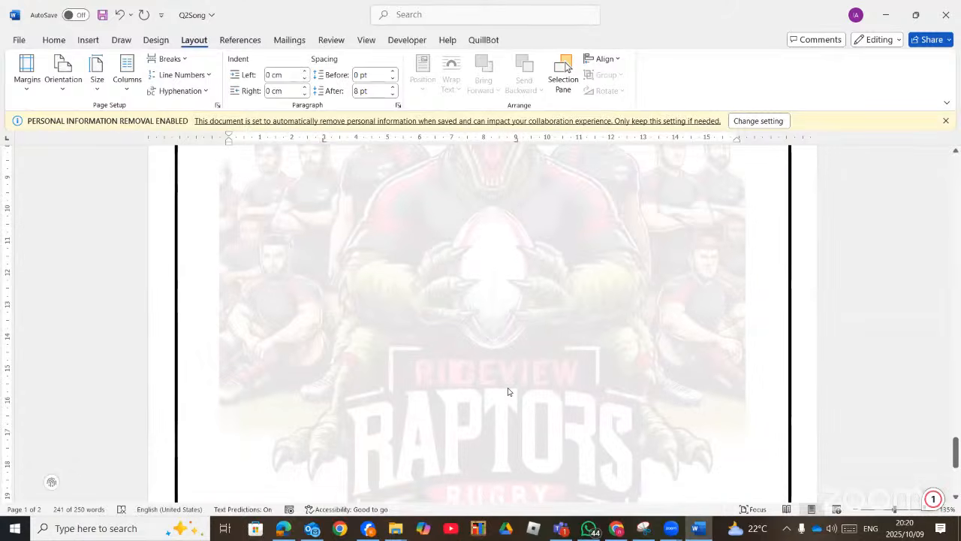
{"action": "left_click_drag", "start_coordinate": [955, 453], "coordinate": [958, 186]}
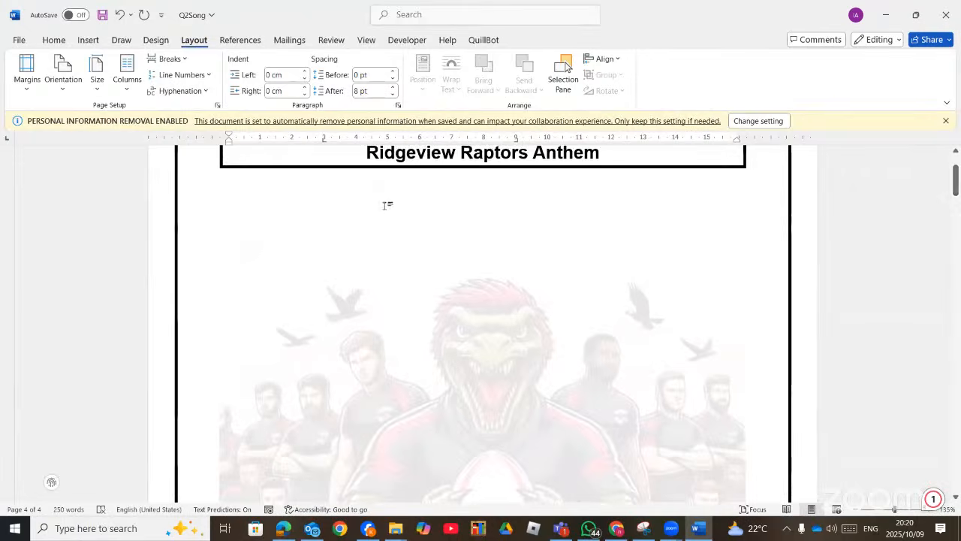
{"action": "scroll", "coordinate": [508, 277], "scroll_direction": "down", "scroll_amount": 10}
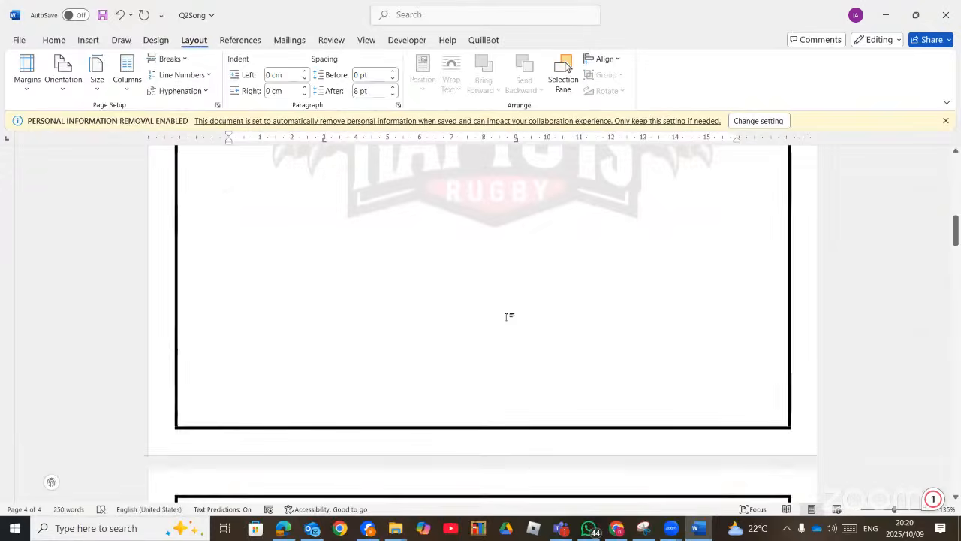
{"action": "scroll", "coordinate": [510, 340], "scroll_direction": "down", "scroll_amount": 10}
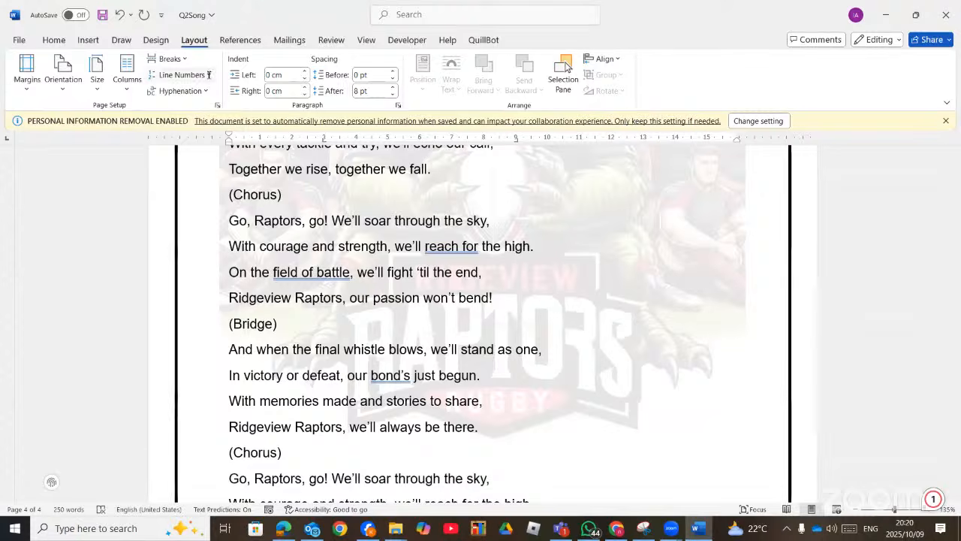
{"action": "left_click", "coordinate": [183, 75]}
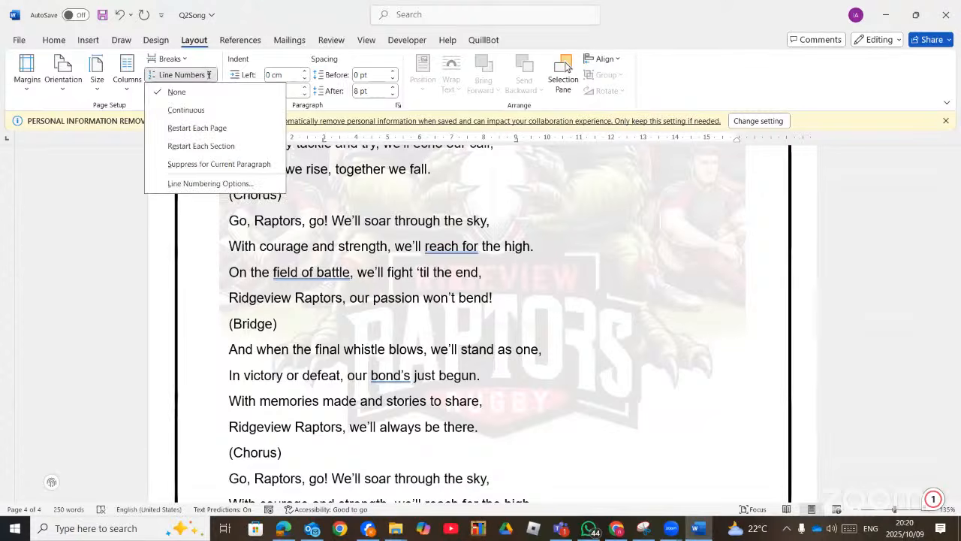
{"action": "left_click", "coordinate": [197, 128]}
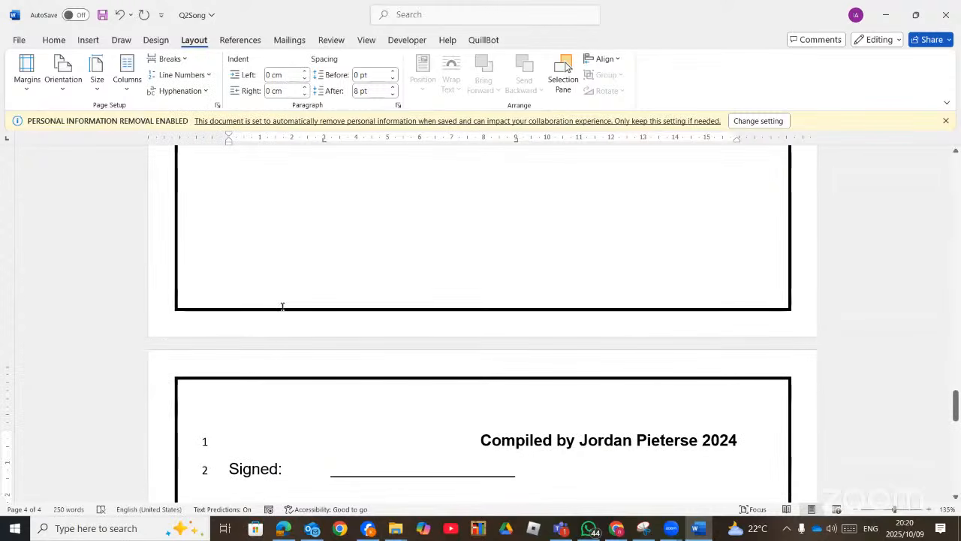
Step: Select the anthem from "(Verse 1)" to "all!" and set its line numbering to restart each page
{"action": "scroll", "coordinate": [283, 306], "scroll_direction": "down", "scroll_amount": 2}
{"action": "scroll", "coordinate": [282, 306], "scroll_direction": "up", "scroll_amount": 20}
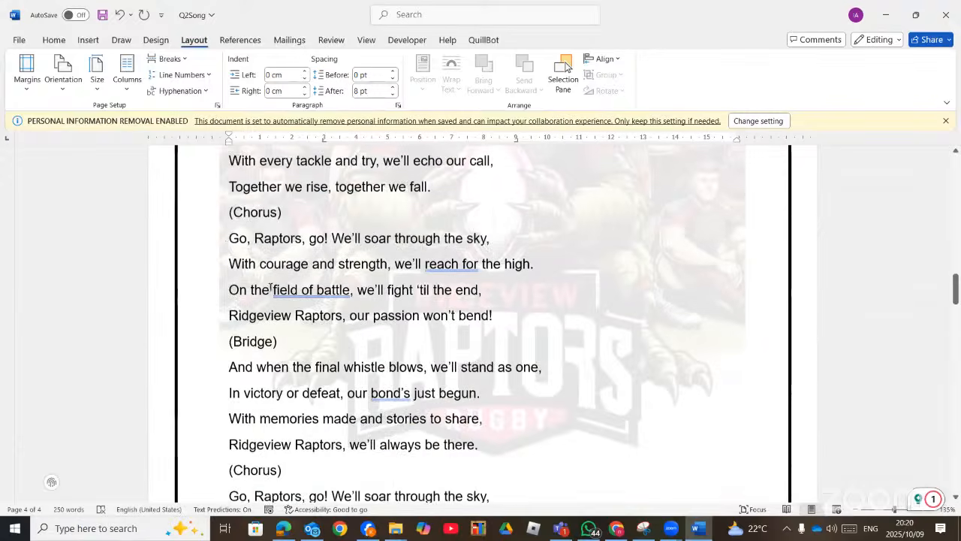
{"action": "scroll", "coordinate": [259, 292], "scroll_direction": "up", "scroll_amount": 3}
{"action": "scroll", "coordinate": [240, 255], "scroll_direction": "up", "scroll_amount": 7}
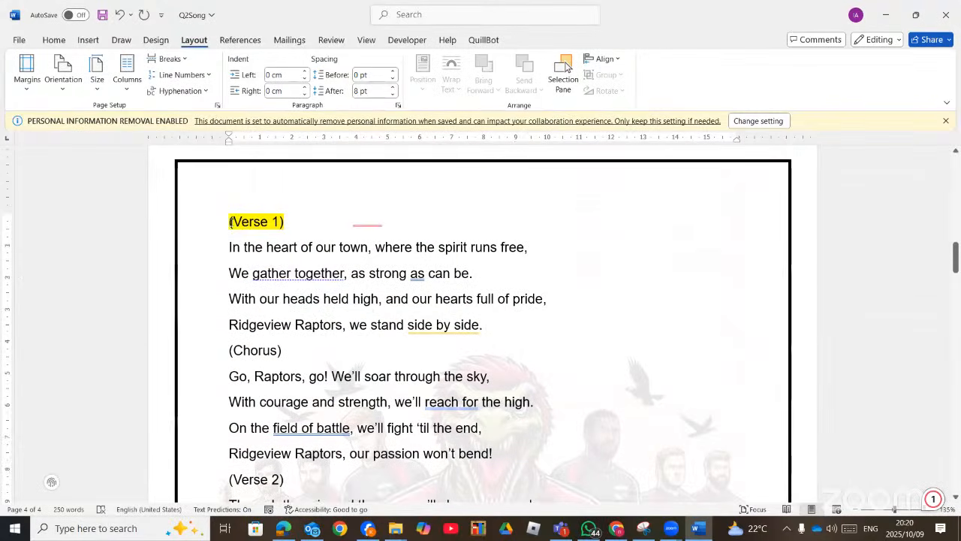
{"action": "left_click_drag", "start_coordinate": [229, 222], "coordinate": [502, 239]}
{"action": "left_click", "coordinate": [210, 75]}
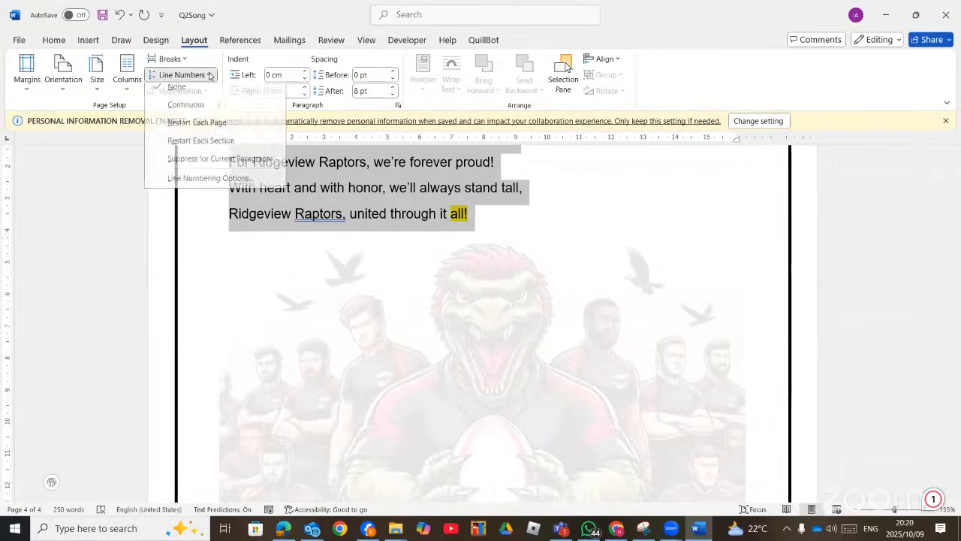
{"action": "left_click", "coordinate": [201, 131]}
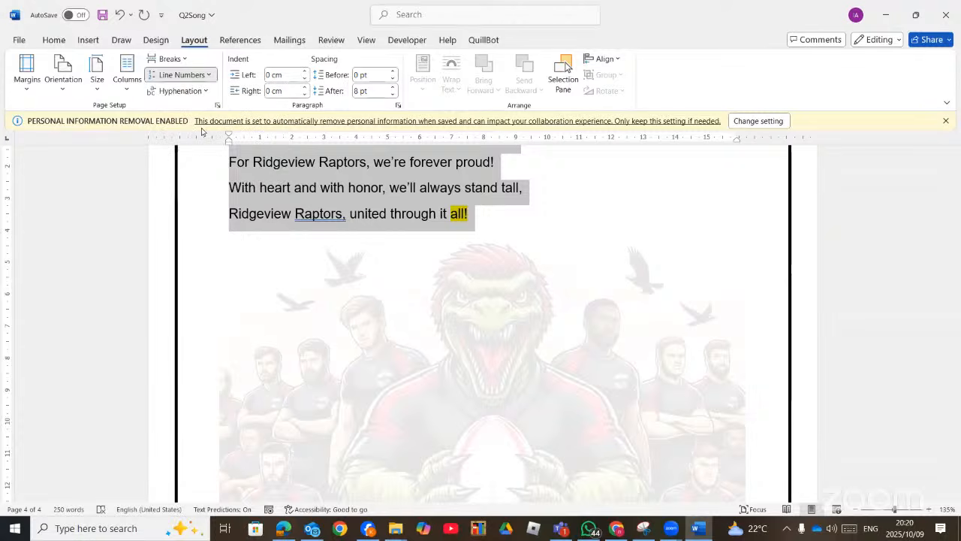
Step: Check the pages after the anthem for line numbers, including the page with the "Signed:" line
{"action": "scroll", "coordinate": [373, 303], "scroll_direction": "down", "scroll_amount": 5}
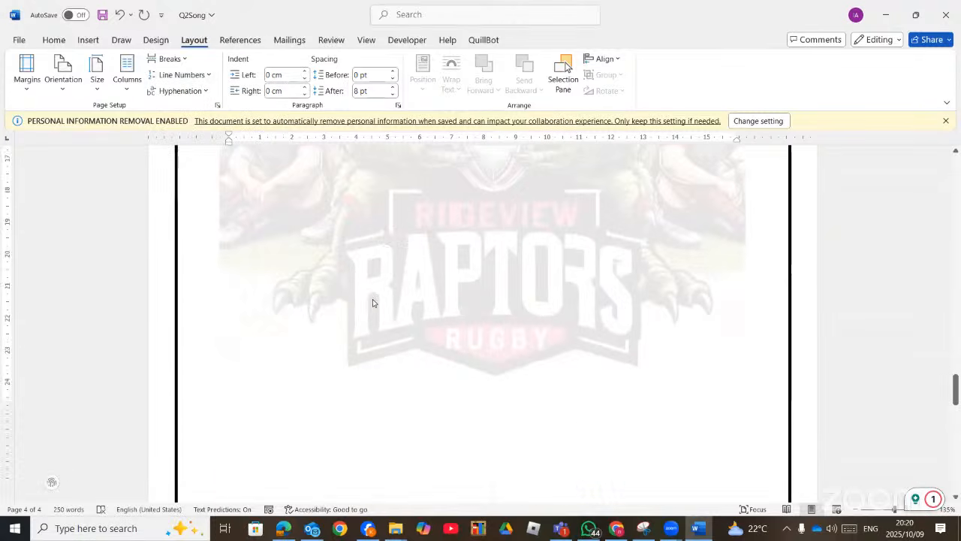
{"action": "scroll", "coordinate": [376, 300], "scroll_direction": "up", "scroll_amount": 1}
{"action": "scroll", "coordinate": [381, 302], "scroll_direction": "down", "scroll_amount": 8}
{"action": "scroll", "coordinate": [322, 263], "scroll_direction": "up", "scroll_amount": 3}
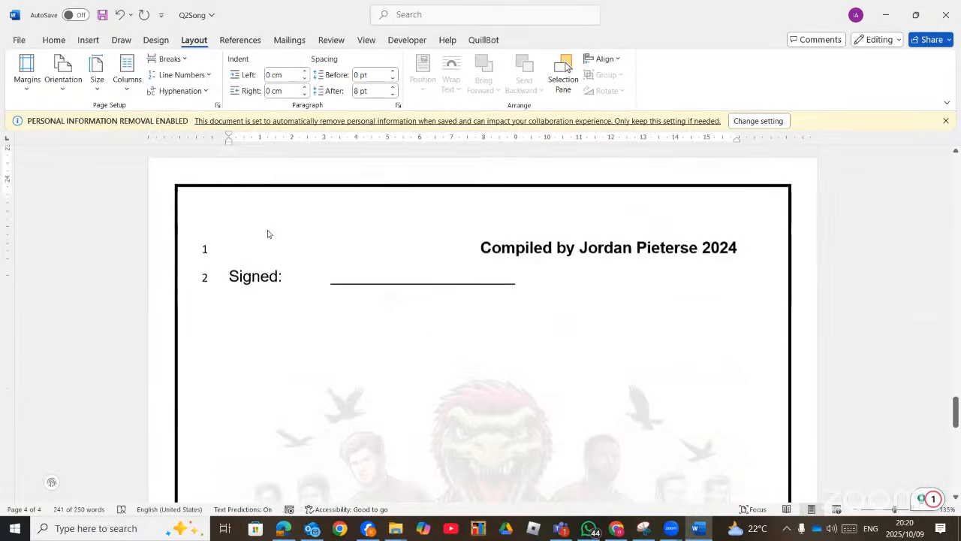
{"action": "scroll", "coordinate": [267, 233], "scroll_direction": "up", "scroll_amount": 3}
{"action": "left_click", "coordinate": [207, 400]}
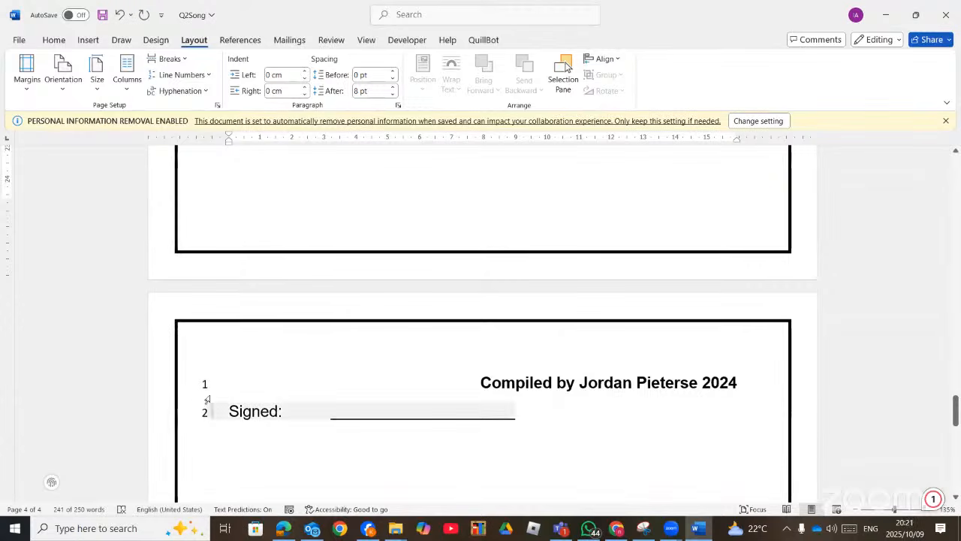
{"action": "left_click_drag", "start_coordinate": [207, 401], "coordinate": [203, 393]}
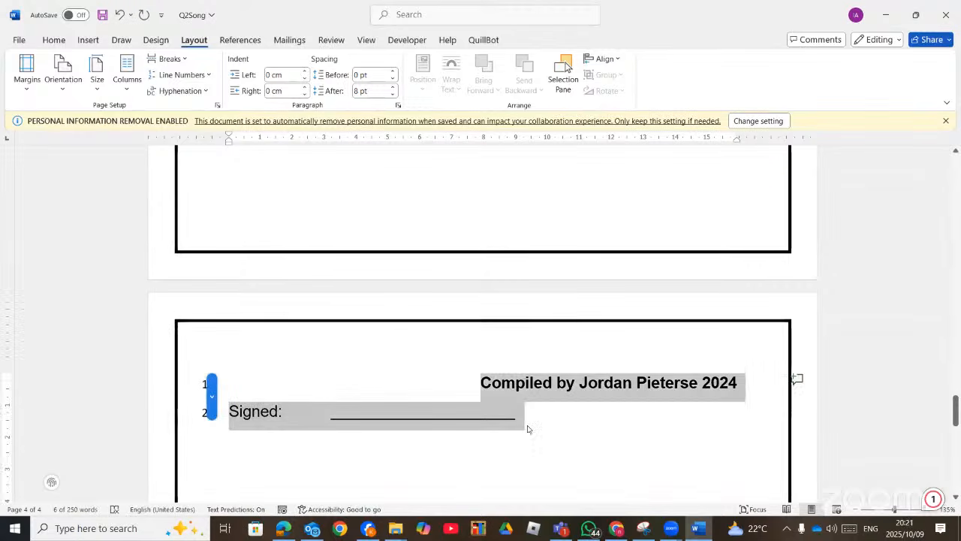
{"action": "scroll", "coordinate": [527, 429], "scroll_direction": "up", "scroll_amount": 10}
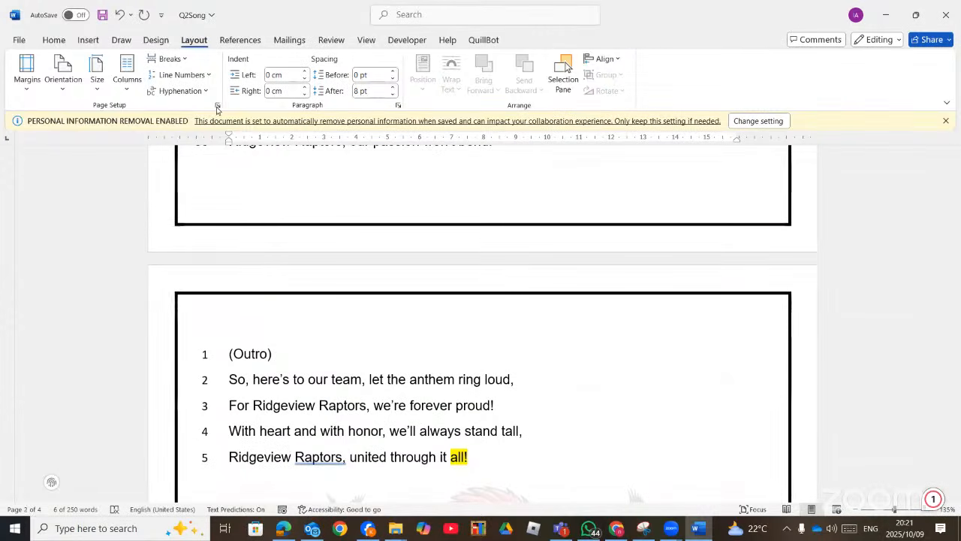
{"action": "double_click", "coordinate": [284, 140]}
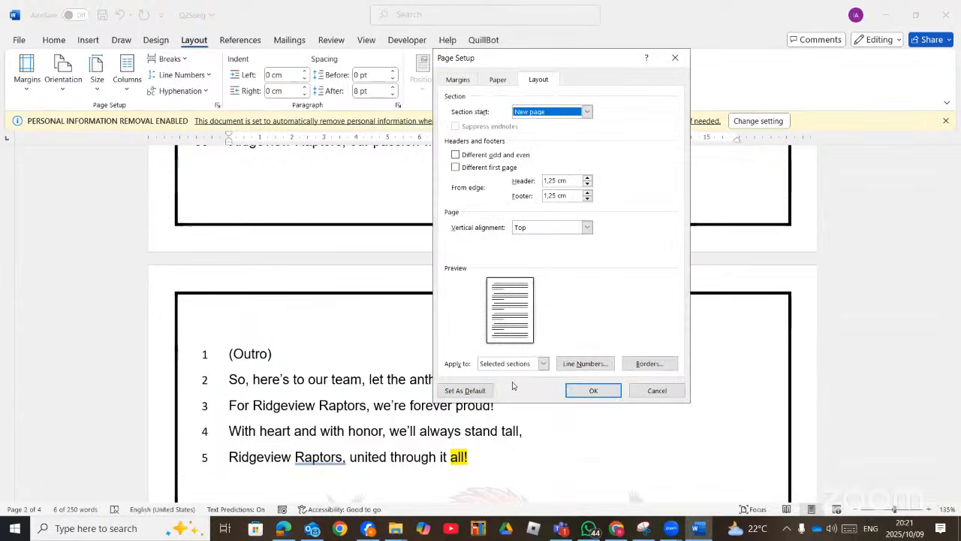
{"action": "left_click", "coordinate": [674, 57]}
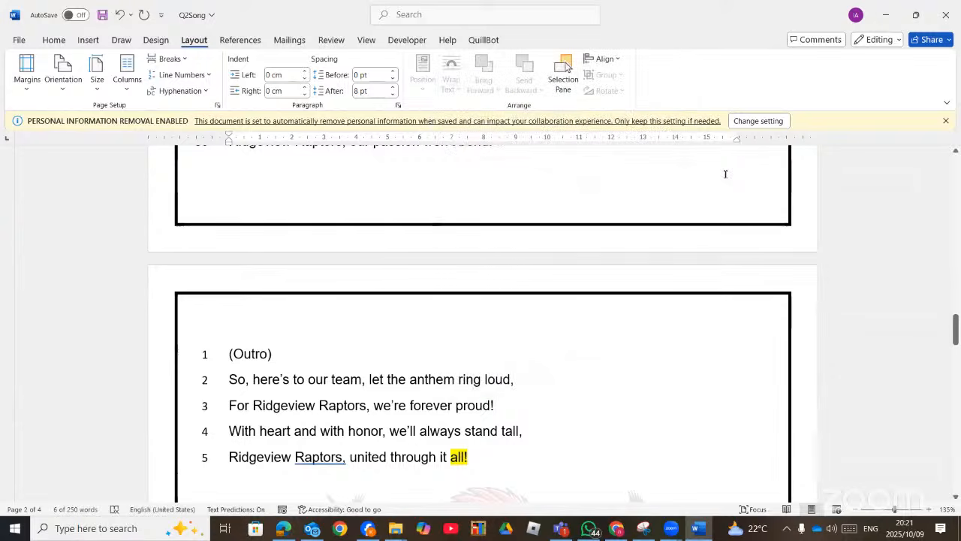
Step: Undo the last line numbering and check the anthem and the "Signed:" page for remaining line numbers
{"action": "key", "text": "ctrl+a"}
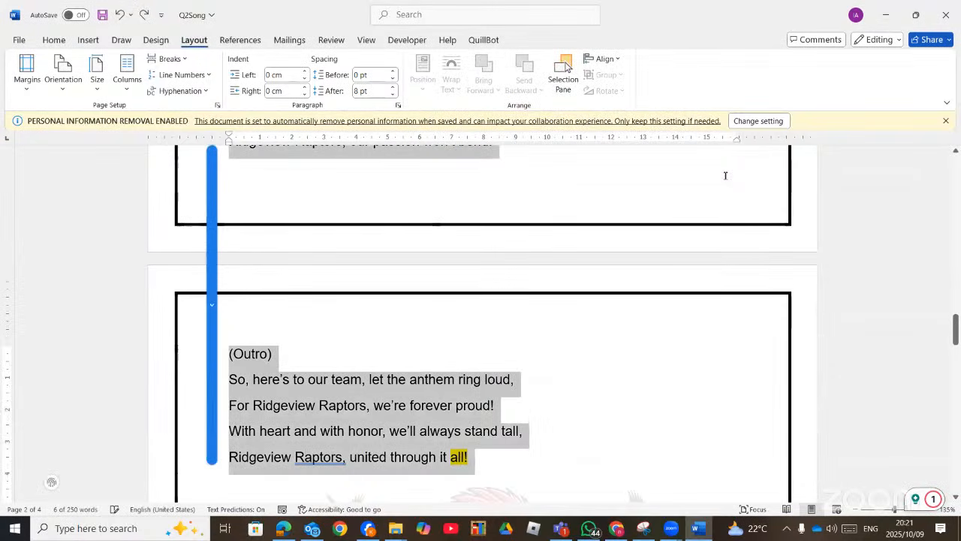
{"action": "left_click", "coordinate": [797, 202]}
{"action": "scroll", "coordinate": [798, 201], "scroll_direction": "down", "scroll_amount": 10}
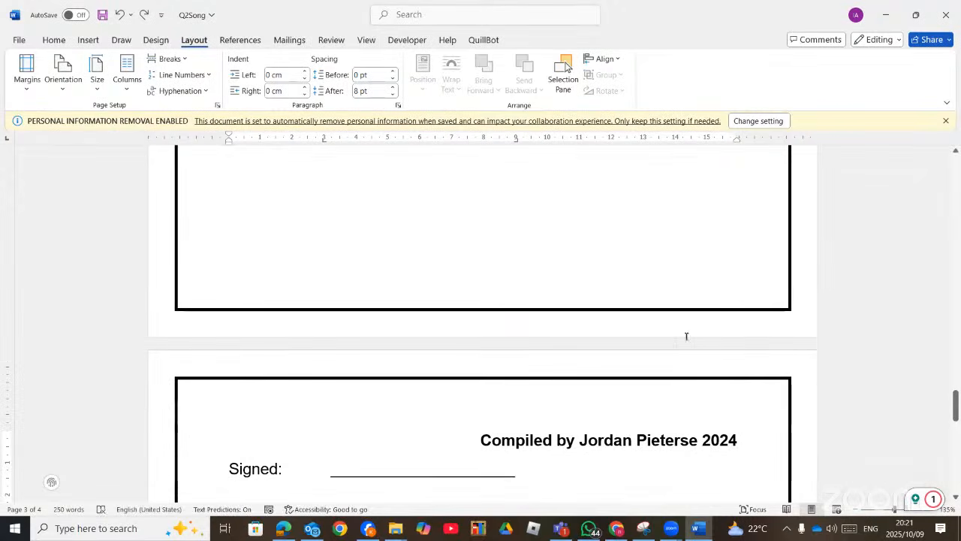
{"action": "scroll", "coordinate": [675, 345], "scroll_direction": "up", "scroll_amount": 10}
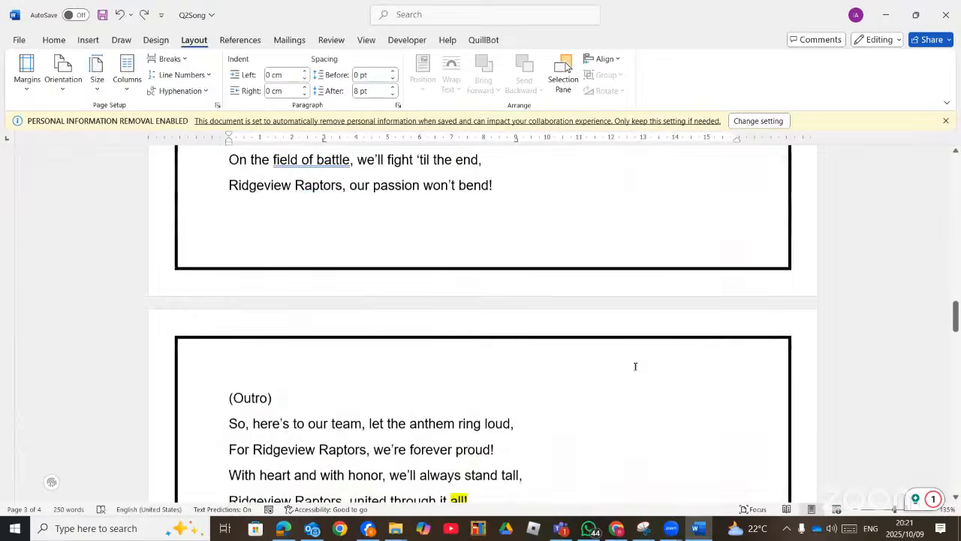
{"action": "scroll", "coordinate": [578, 399], "scroll_direction": "down", "scroll_amount": 4}
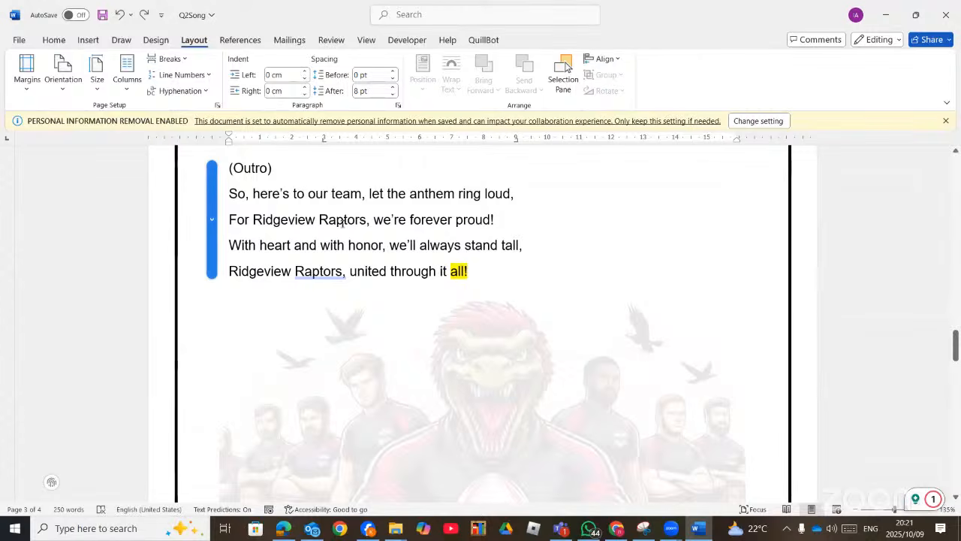
Step: Set line numbering to restart each page for the selected anthem, from "(Verse 1)" to "all!", and check its numbering through the outro
{"action": "key", "text": "ctrl+a"}
{"action": "scroll", "coordinate": [239, 383], "scroll_direction": "up", "scroll_amount": 10}
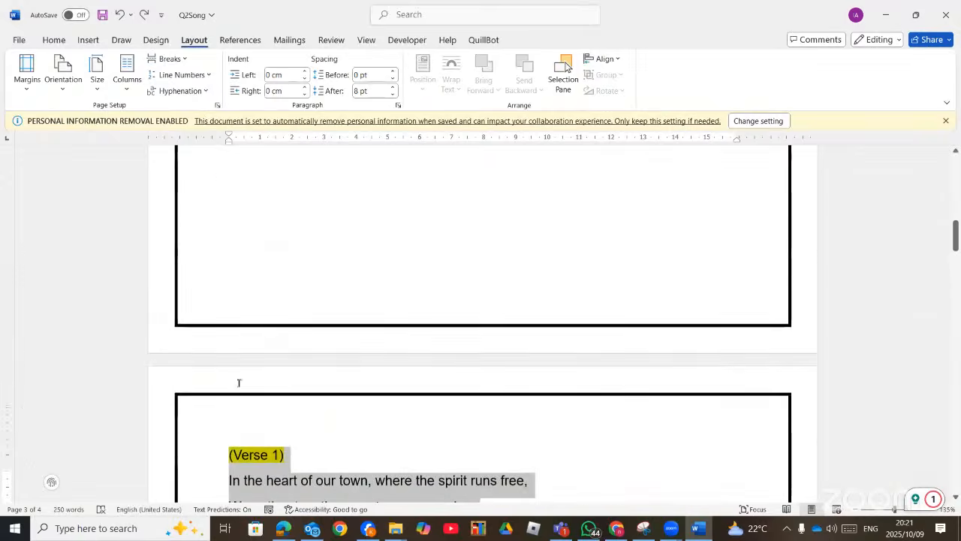
{"action": "left_click_drag", "start_coordinate": [239, 383], "coordinate": [220, 461]}
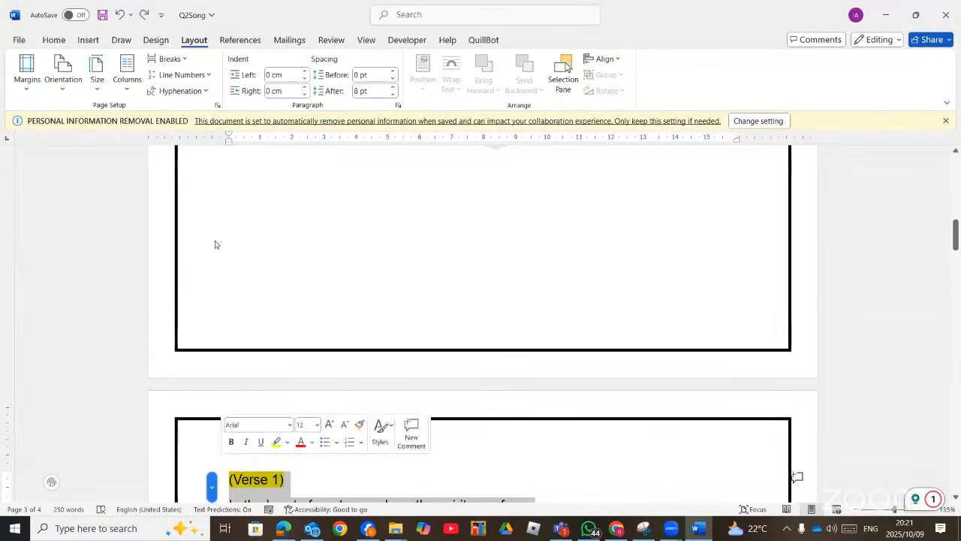
{"action": "left_click", "coordinate": [205, 75]}
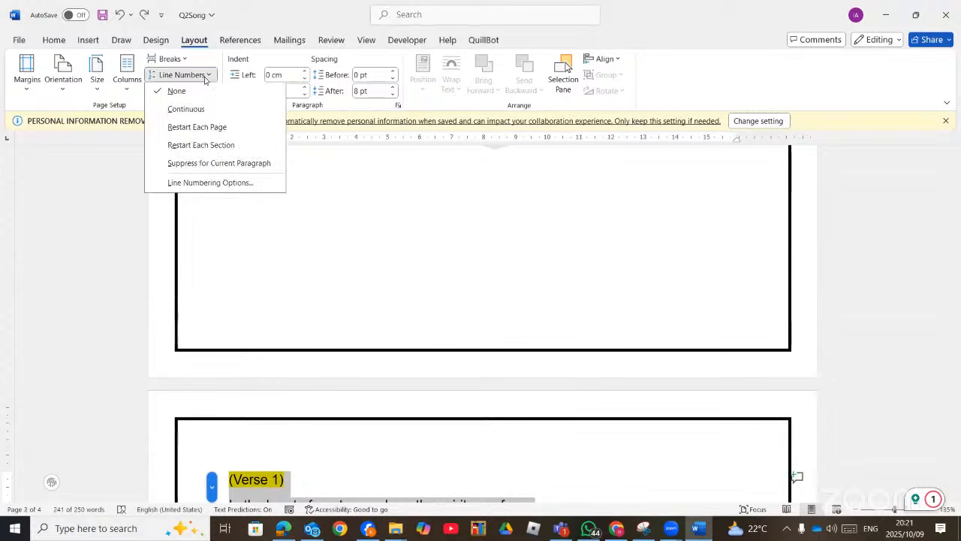
{"action": "left_click", "coordinate": [202, 132]}
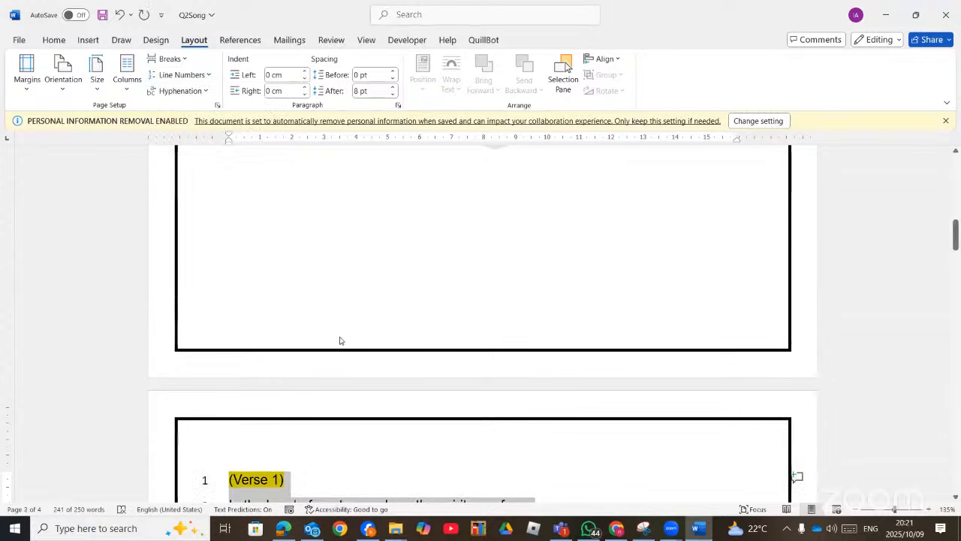
{"action": "scroll", "coordinate": [341, 342], "scroll_direction": "down", "scroll_amount": 10}
{"action": "scroll", "coordinate": [354, 355], "scroll_direction": "down", "scroll_amount": 6}
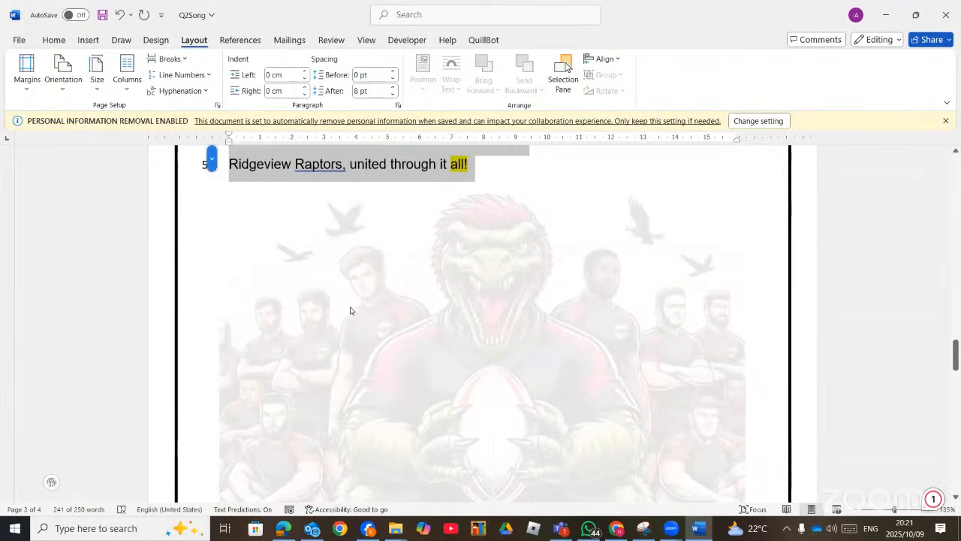
{"action": "scroll", "coordinate": [349, 308], "scroll_direction": "up", "scroll_amount": 4}
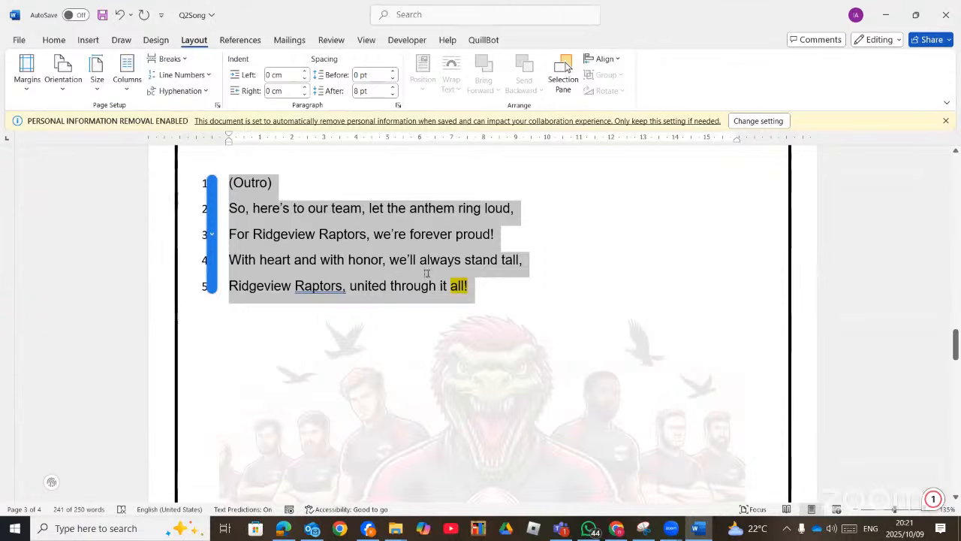
Step: Switch to the exam paper PDF in the browser and read through Question 7, from 7.1 to 7.7
{"action": "key", "text": "alt+Tab"}
{"action": "scroll", "coordinate": [429, 275], "scroll_direction": "down", "scroll_amount": 20}
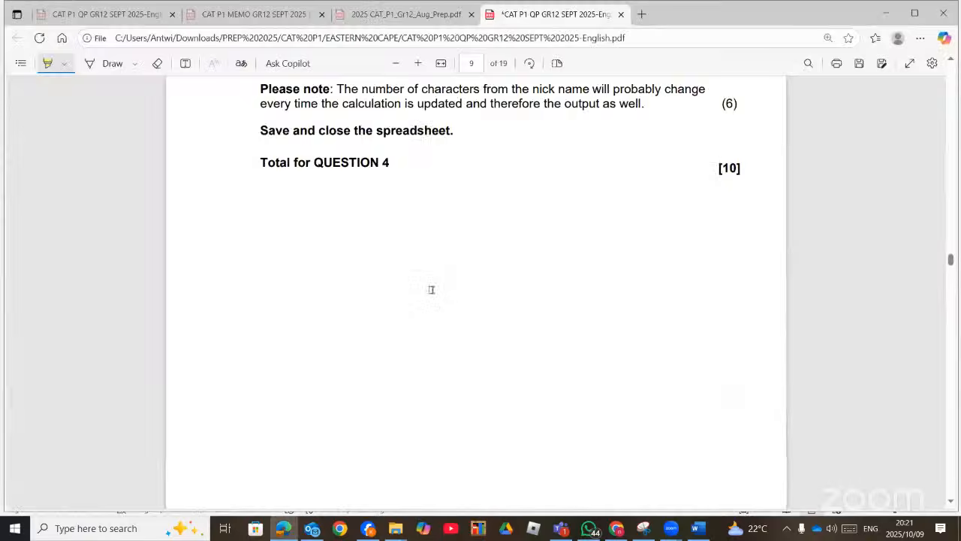
{"action": "scroll", "coordinate": [434, 296], "scroll_direction": "down", "scroll_amount": 20}
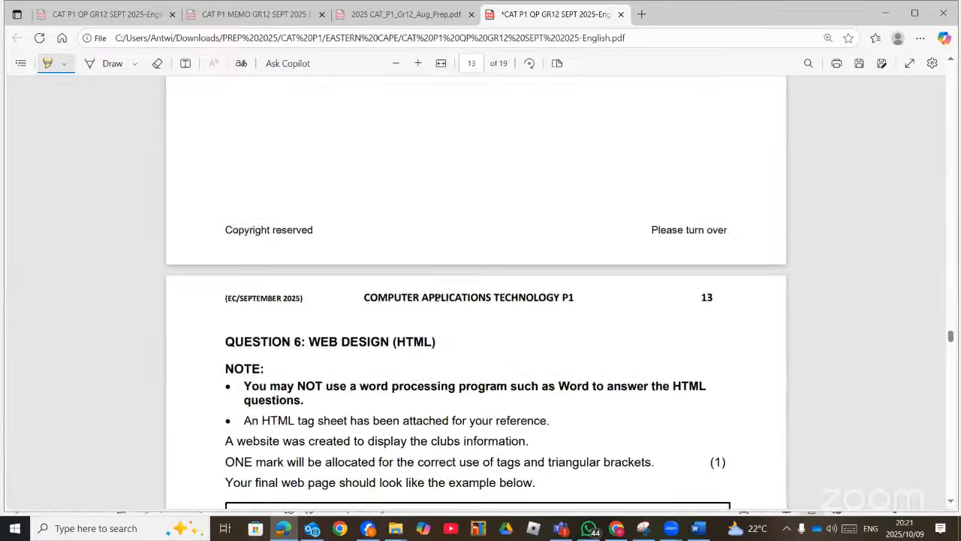
{"action": "scroll", "coordinate": [436, 293], "scroll_direction": "down", "scroll_amount": 20}
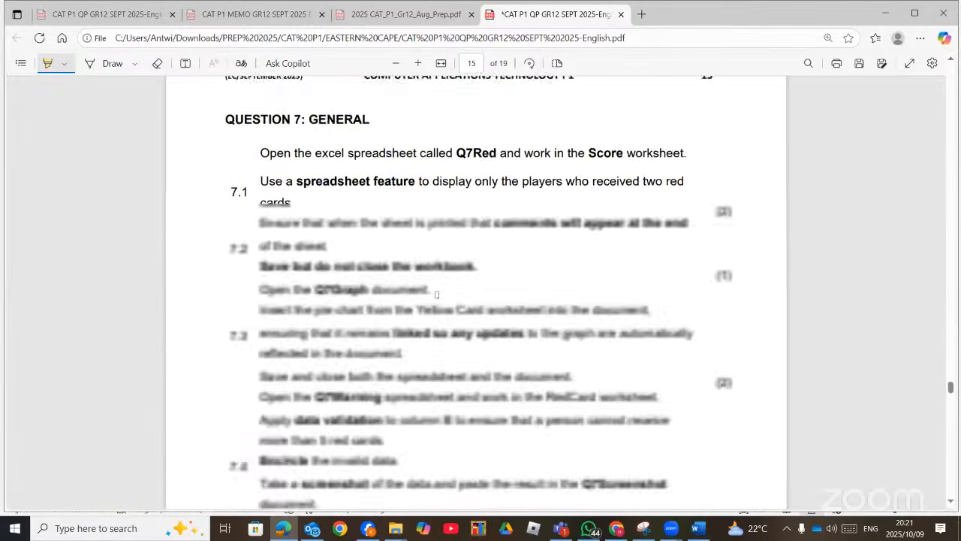
{"action": "scroll", "coordinate": [435, 293], "scroll_direction": "up", "scroll_amount": 6}
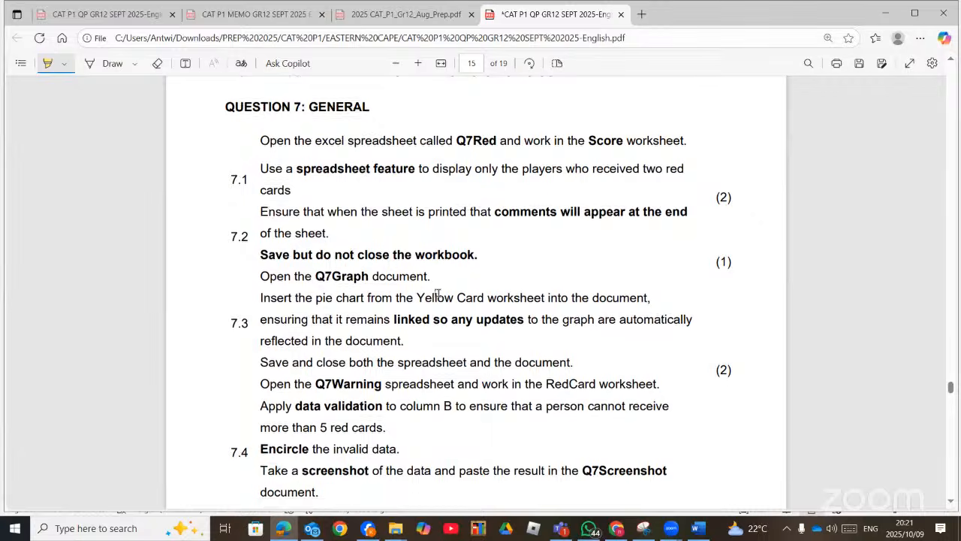
{"action": "scroll", "coordinate": [437, 292], "scroll_direction": "down", "scroll_amount": 5}
{"action": "scroll", "coordinate": [438, 292], "scroll_direction": "up", "scroll_amount": 3}
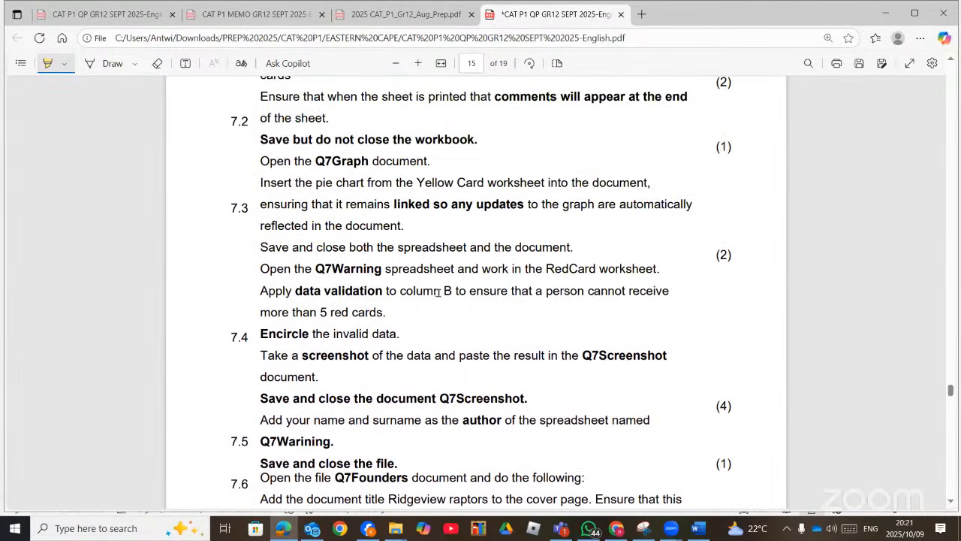
{"action": "scroll", "coordinate": [438, 293], "scroll_direction": "down", "scroll_amount": 10}
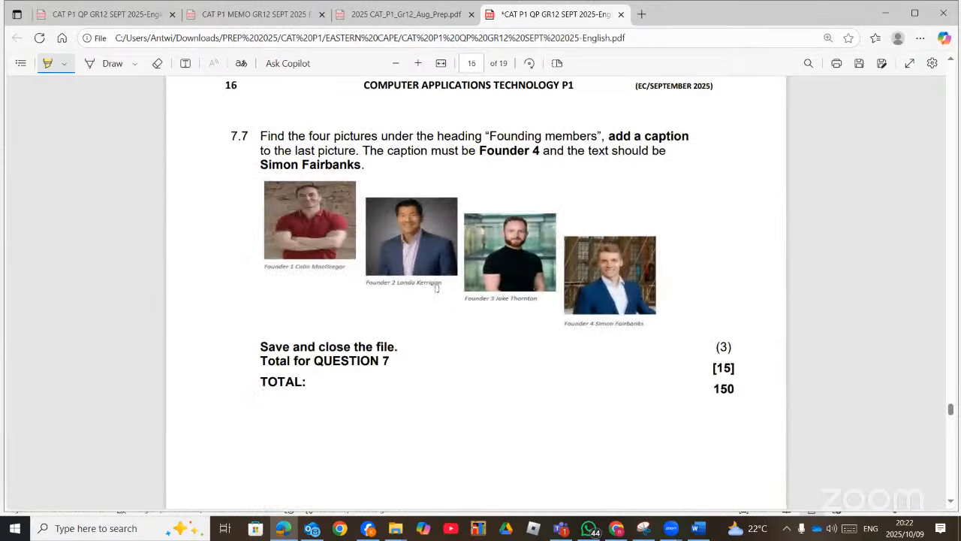
{"action": "scroll", "coordinate": [436, 288], "scroll_direction": "down", "scroll_amount": 3}
{"action": "scroll", "coordinate": [436, 289], "scroll_direction": "up", "scroll_amount": 8}
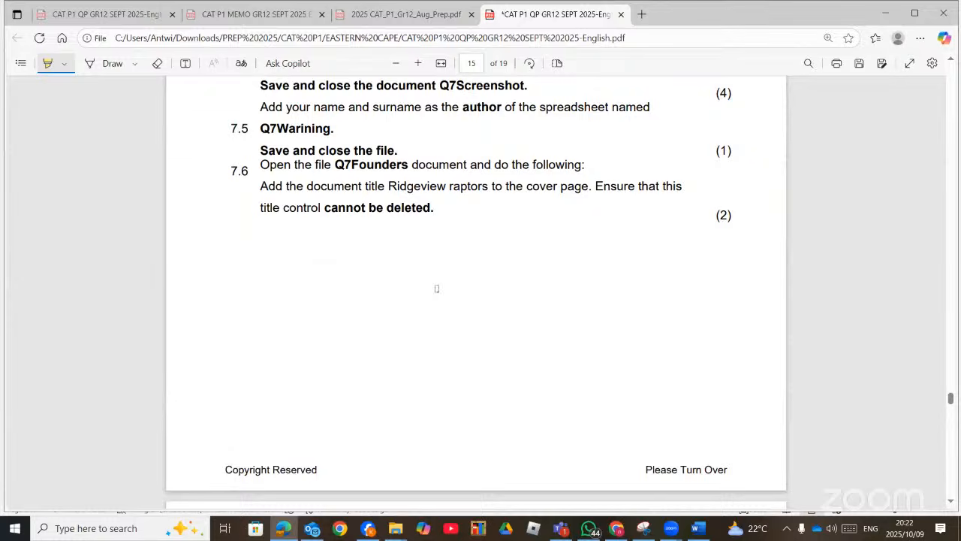
{"action": "scroll", "coordinate": [436, 288], "scroll_direction": "up", "scroll_amount": 2}
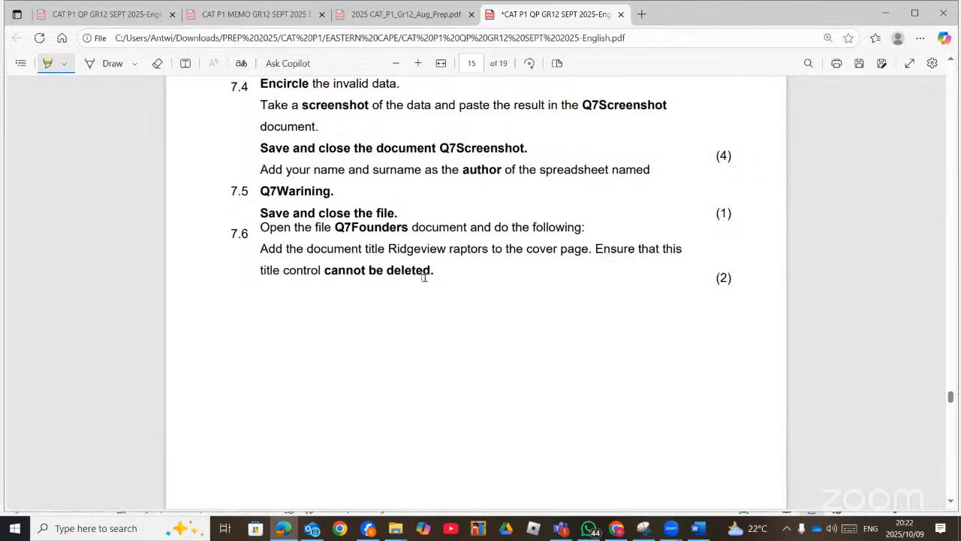
Step: Circle question 7.6 about the Q7Founders document with the yellow highlighter and review the other parts of Question 7
{"action": "mouse_move", "coordinate": [444, 280]}
{"action": "left_mouse_down"}
{"action": "mouse_move", "coordinate": [253, 250]}
{"action": "mouse_move", "coordinate": [286, 228]}
{"action": "mouse_move", "coordinate": [577, 223]}
{"action": "left_mouse_up"}
{"action": "mouse_move", "coordinate": [645, 226]}
{"action": "left_mouse_down"}
{"action": "mouse_move", "coordinate": [655, 292]}
{"action": "mouse_move", "coordinate": [362, 308]}
{"action": "mouse_move", "coordinate": [225, 246]}
{"action": "mouse_move", "coordinate": [258, 223]}
{"action": "left_mouse_up"}
{"action": "scroll", "coordinate": [293, 229], "scroll_direction": "up", "scroll_amount": 5}
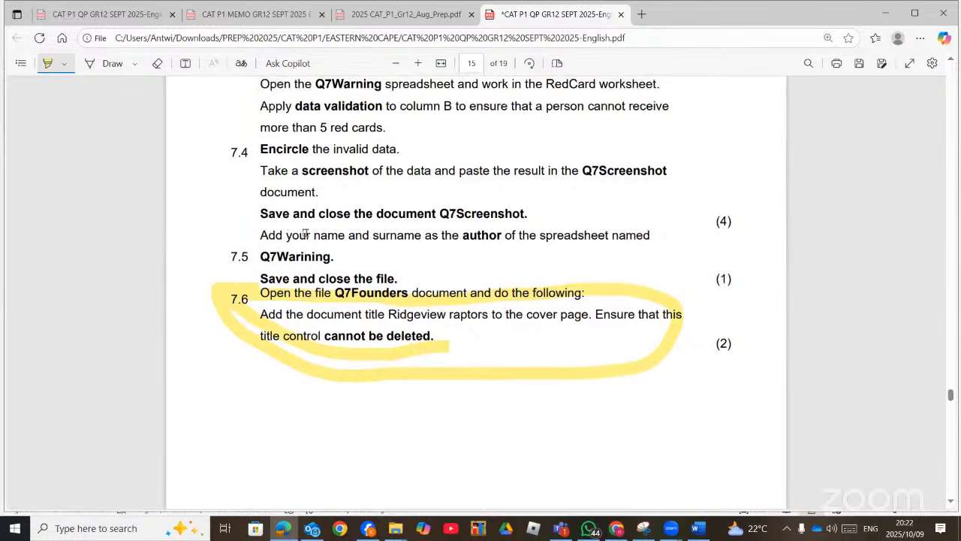
{"action": "scroll", "coordinate": [353, 250], "scroll_direction": "up", "scroll_amount": 2}
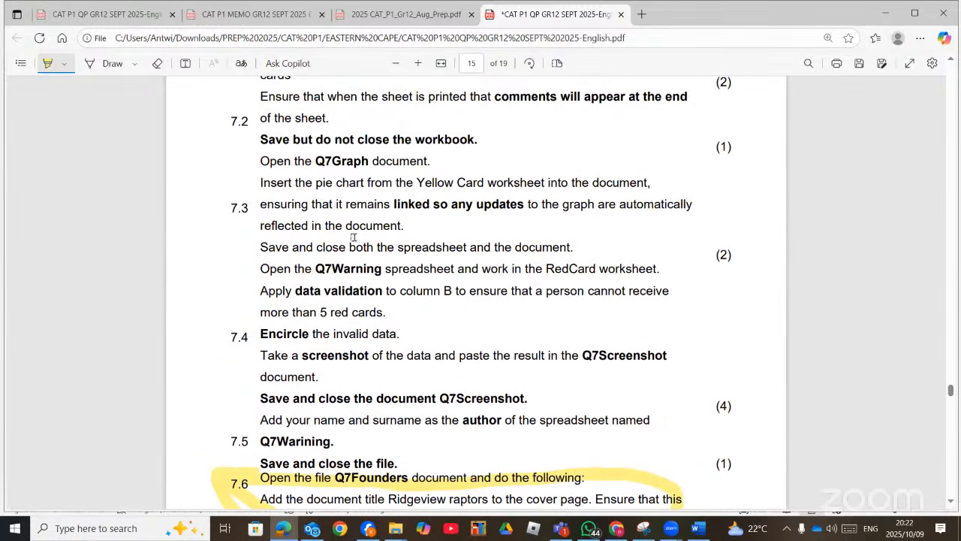
{"action": "scroll", "coordinate": [406, 250], "scroll_direction": "up", "scroll_amount": 2}
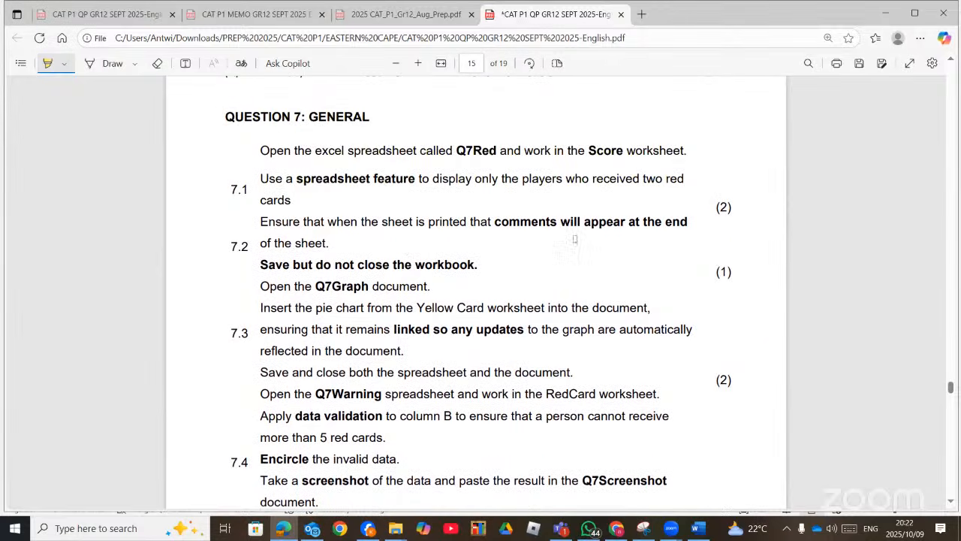
{"action": "scroll", "coordinate": [575, 239], "scroll_direction": "down", "scroll_amount": 7}
{"action": "scroll", "coordinate": [441, 210], "scroll_direction": "up", "scroll_amount": 1}
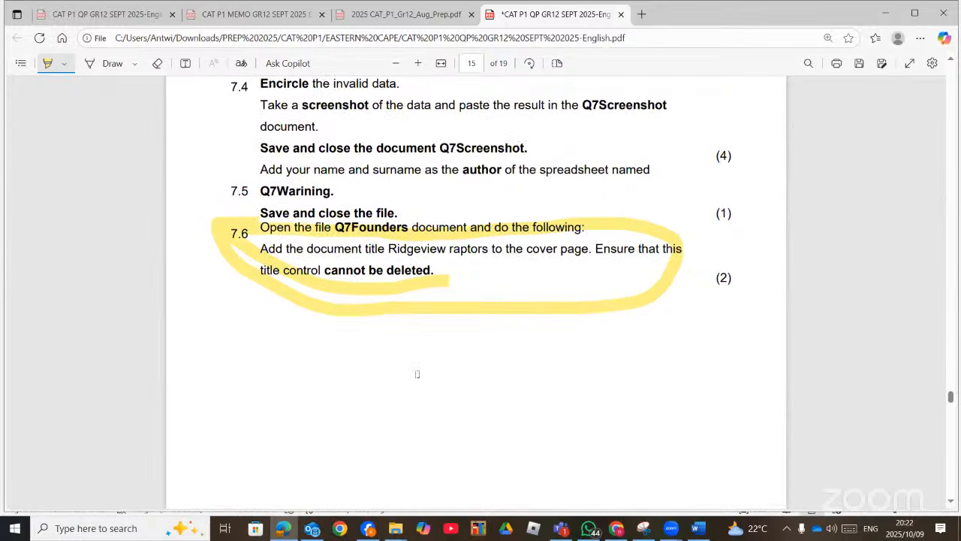
Step: Open the Q7Founders document from the Sept_2025_Data folder and find its cover page
{"action": "left_click", "coordinate": [390, 533]}
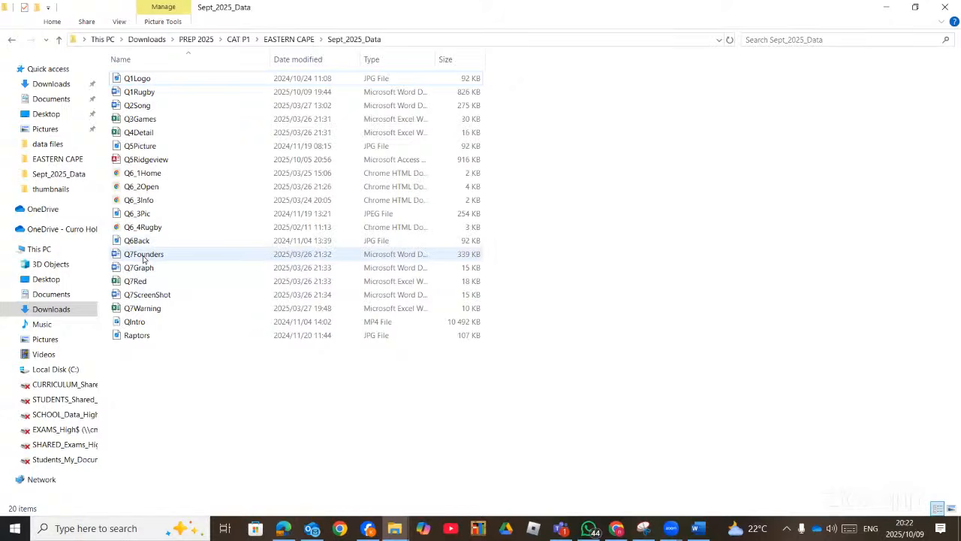
{"action": "double_click", "coordinate": [143, 255]}
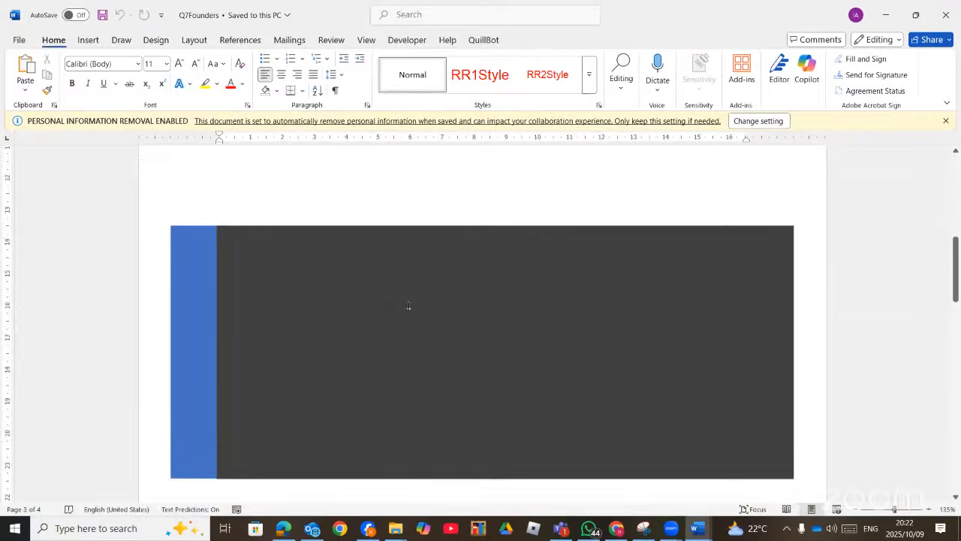
{"action": "scroll", "coordinate": [411, 306], "scroll_direction": "down", "scroll_amount": 6}
{"action": "scroll", "coordinate": [415, 303], "scroll_direction": "up", "scroll_amount": 9}
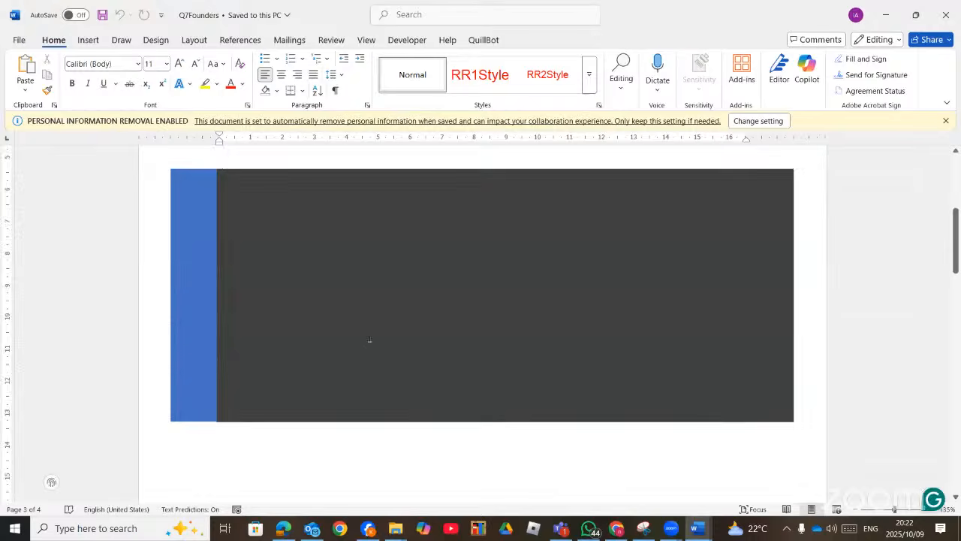
{"action": "scroll", "coordinate": [369, 340], "scroll_direction": "up", "scroll_amount": 3}
{"action": "scroll", "coordinate": [363, 343], "scroll_direction": "down", "scroll_amount": 2}
Step: Place the cursor in the dark title block of the Q7Founders cover page and recheck the wording of question 7.6 in the exam PDF
{"action": "left_click", "coordinate": [343, 311]}
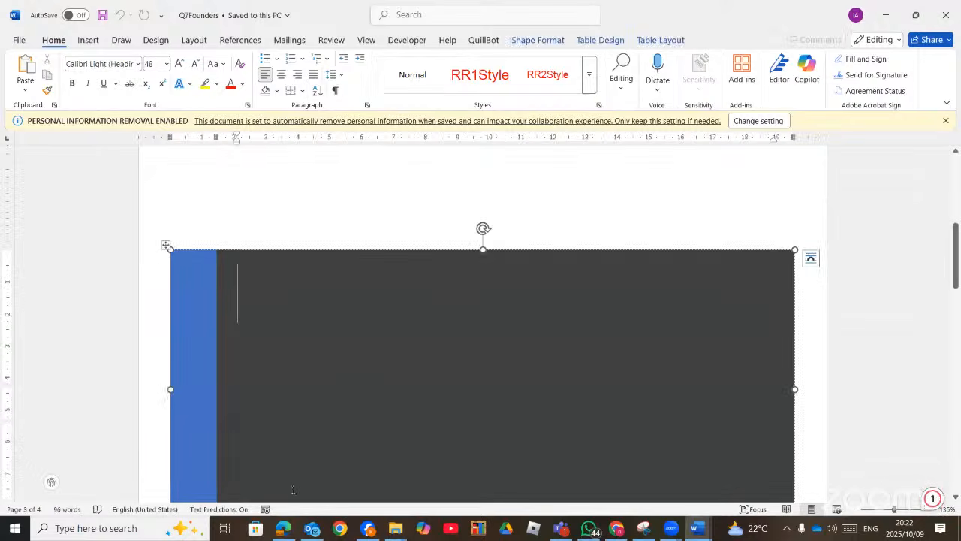
{"action": "left_click", "coordinate": [284, 528]}
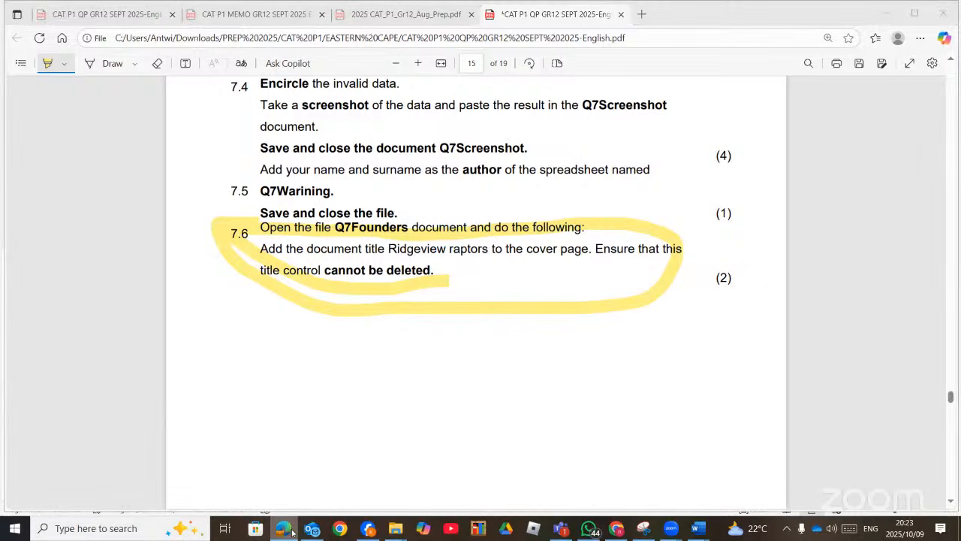
{"action": "left_click", "coordinate": [292, 530]}
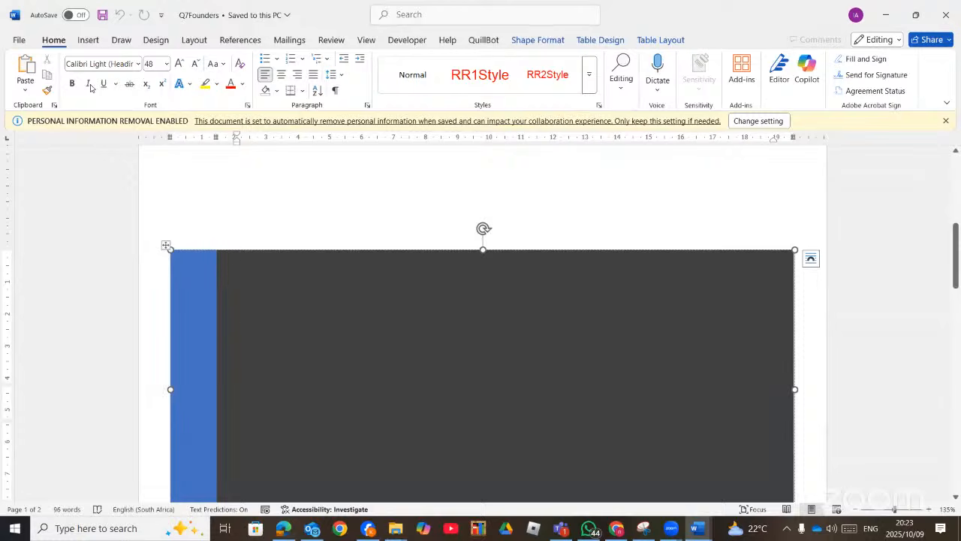
Step: Insert the Title document property into the dark block of the cover page and enter RaptorsRidge as its text
{"action": "left_click", "coordinate": [90, 41]}
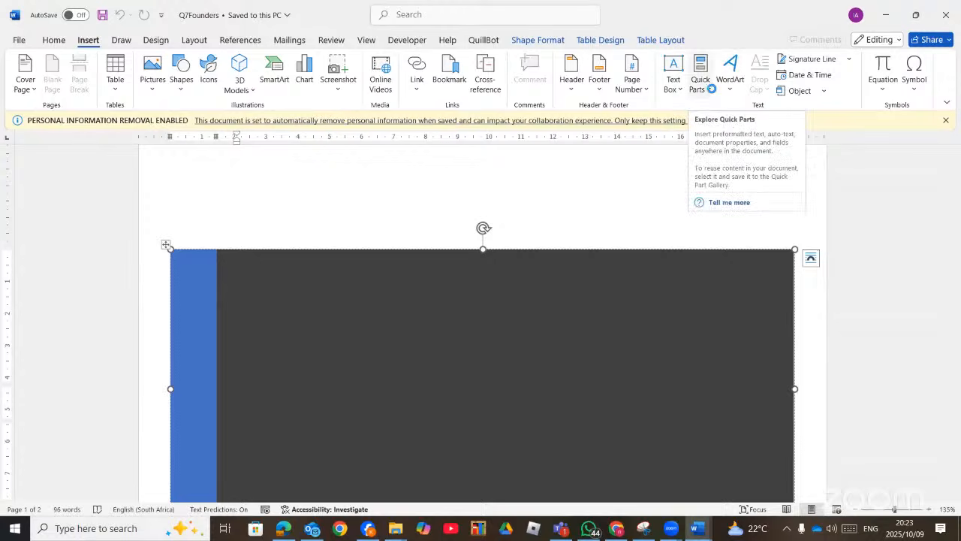
{"action": "left_click", "coordinate": [710, 90]}
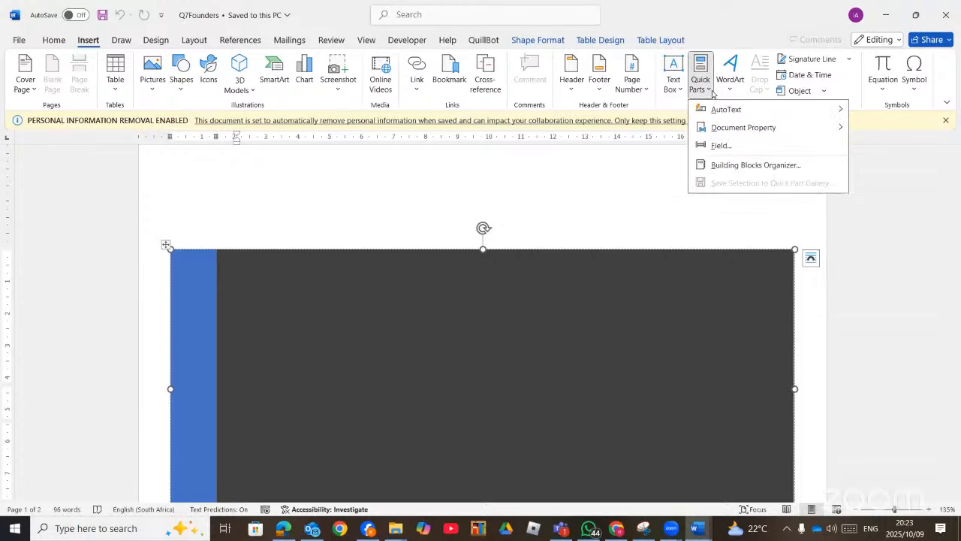
{"action": "mouse_move", "coordinate": [734, 128]}
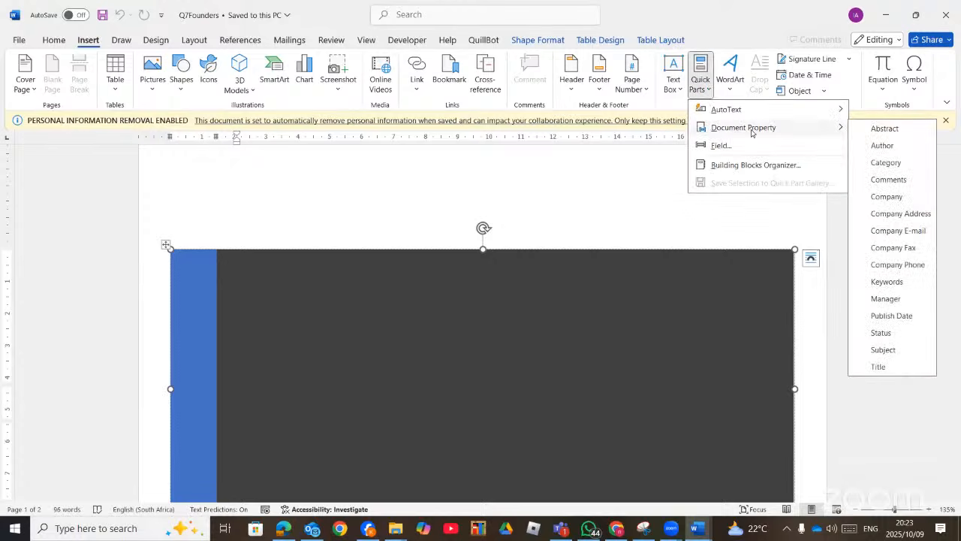
{"action": "left_click", "coordinate": [878, 366]}
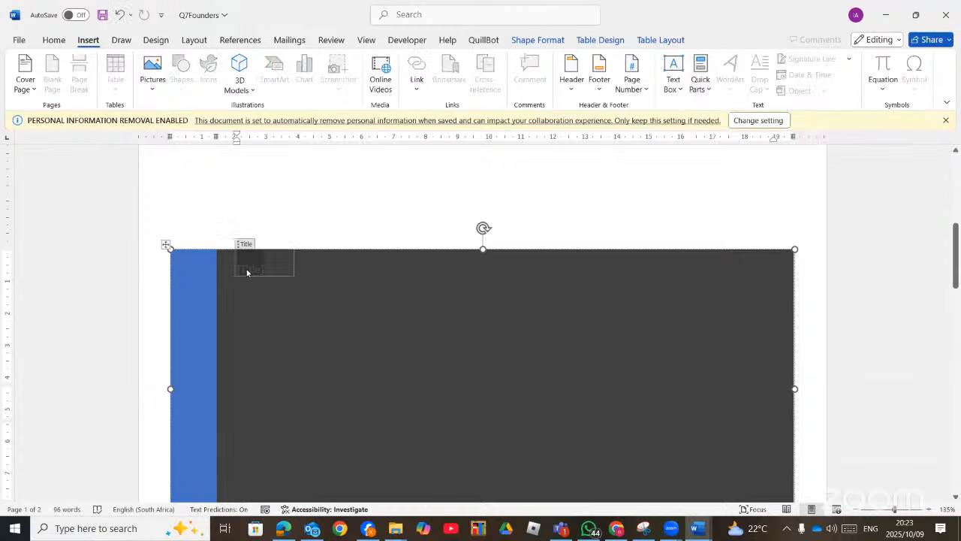
{"action": "type", "text": "Rapt"}
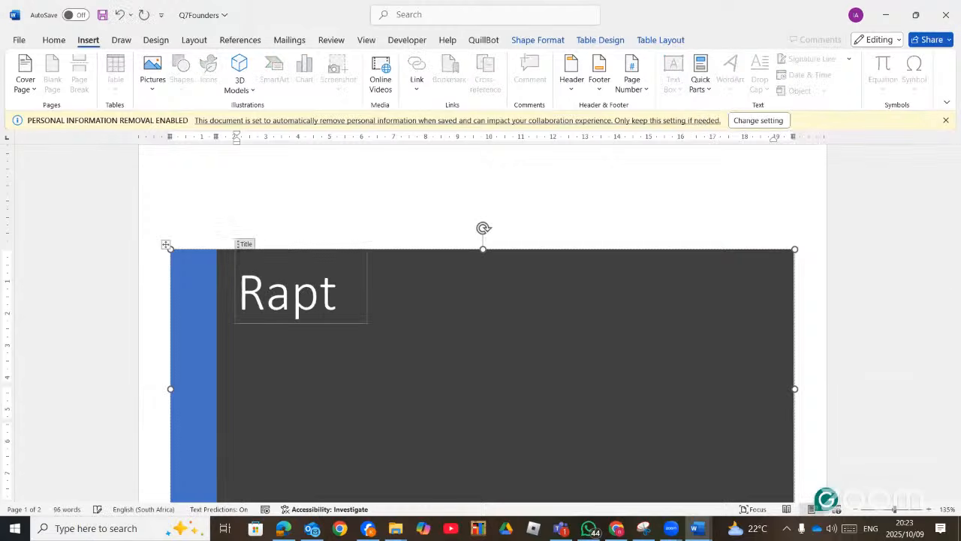
{"action": "type", "text": "ors"}
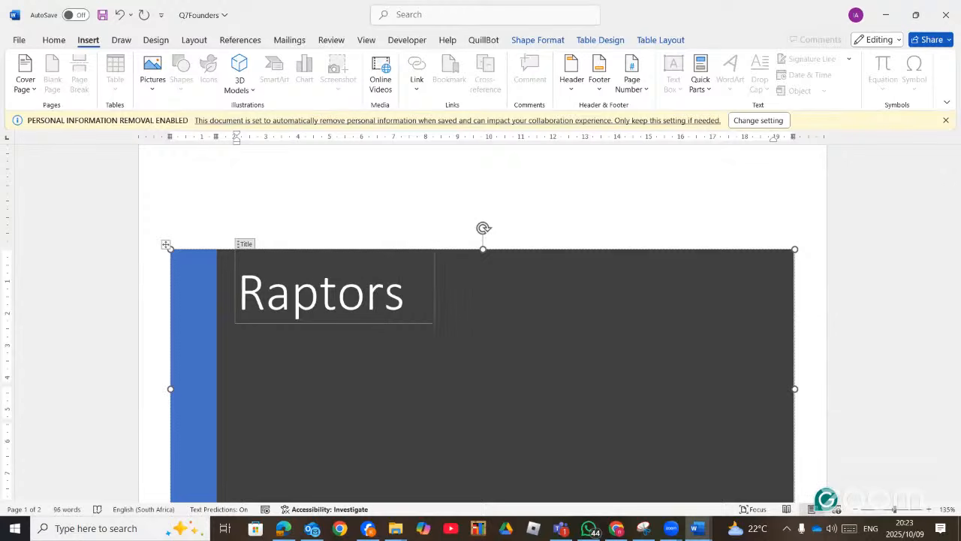
{"action": "type", "text": "Rig"}
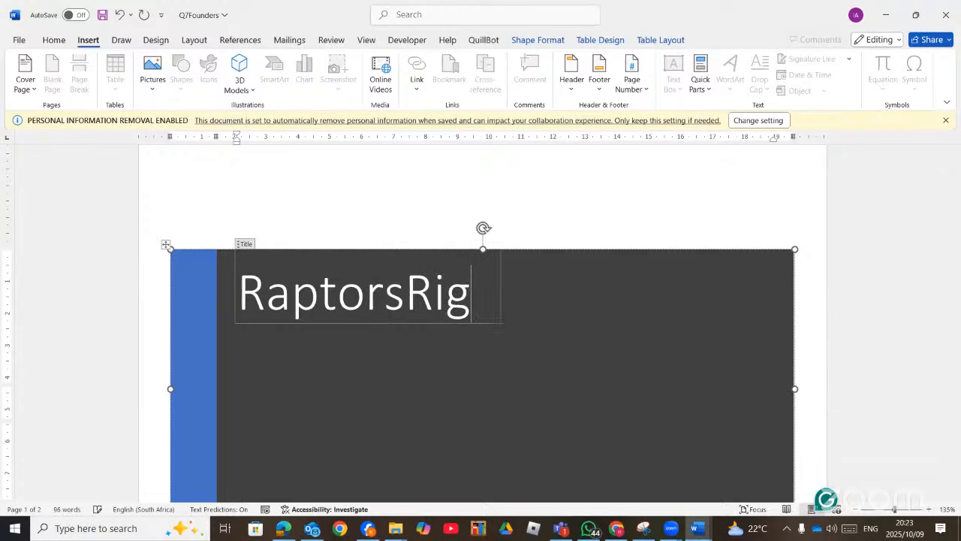
{"action": "key", "text": "BackSpace"}
{"action": "type", "text": "dge"}
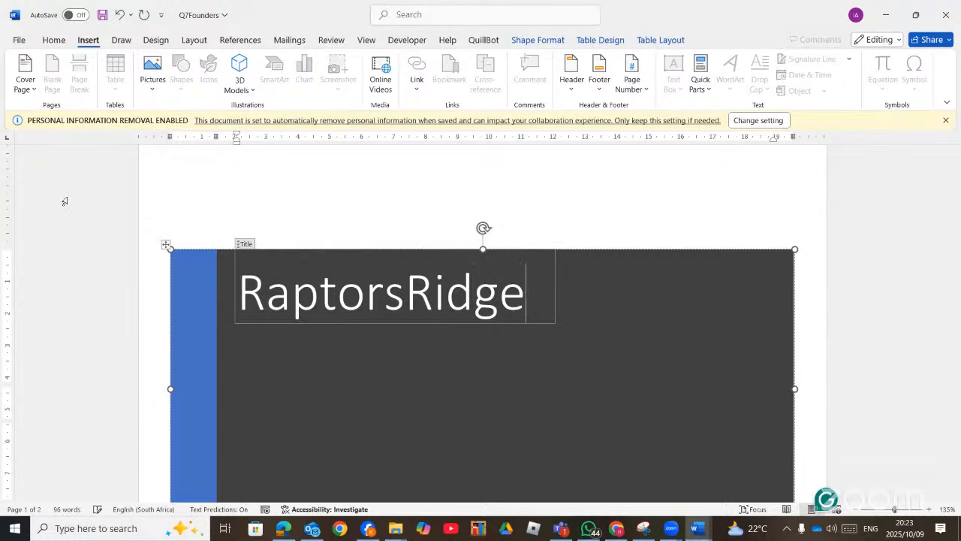
Step: Recheck question 7.6 in the exam PDF and replace the text in the title control with Ridgeview Raptors
{"action": "left_click", "coordinate": [285, 529]}
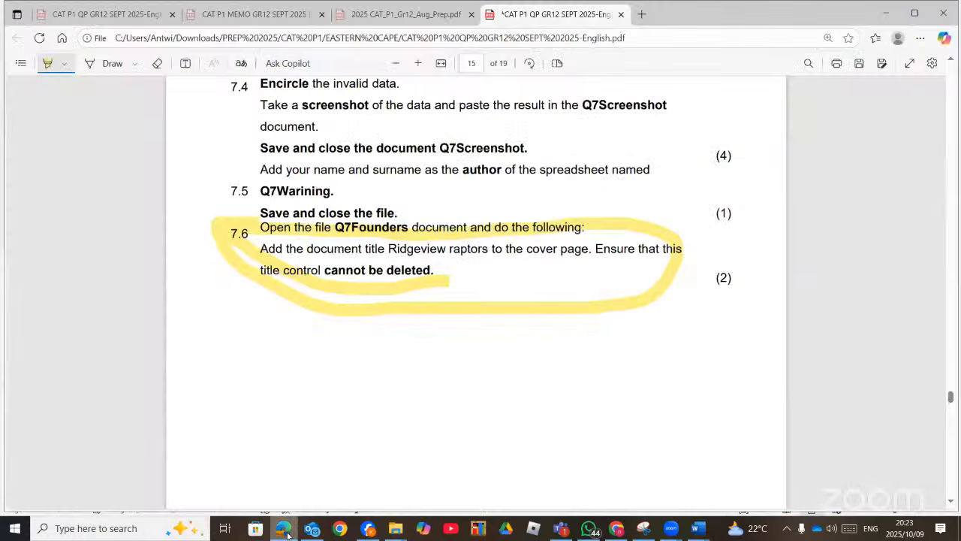
{"action": "left_click", "coordinate": [286, 531]}
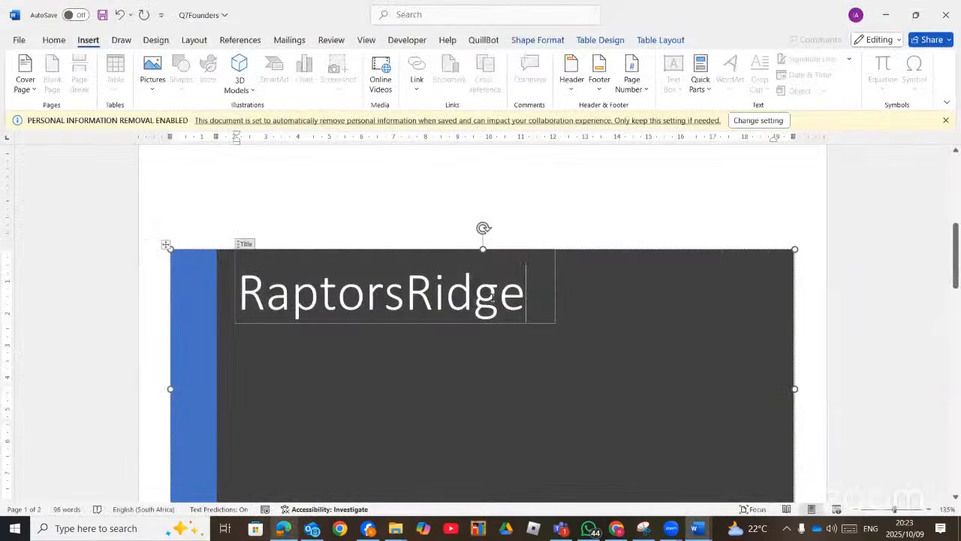
{"action": "left_click_drag", "start_coordinate": [527, 296], "coordinate": [237, 301]}
{"action": "type", "text": "R"}
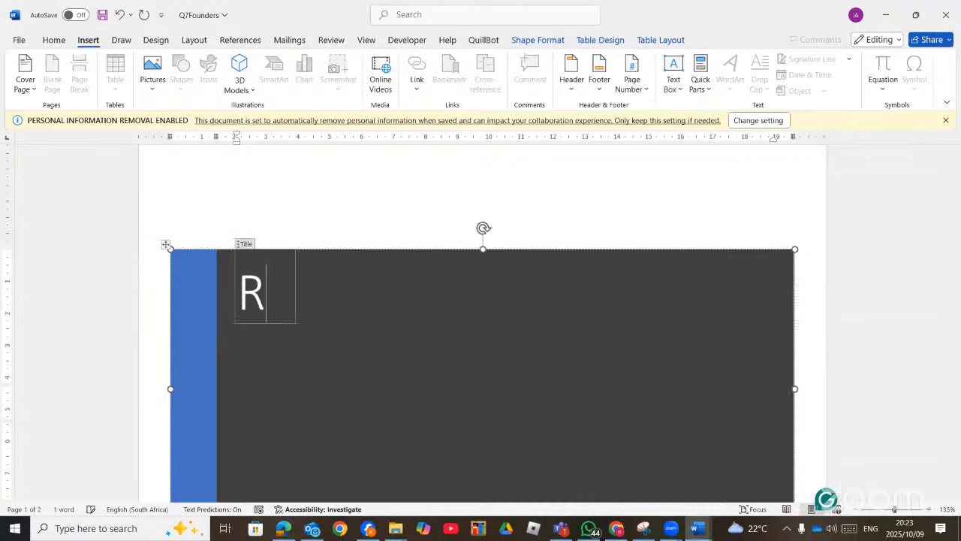
{"action": "type", "text": "id"}
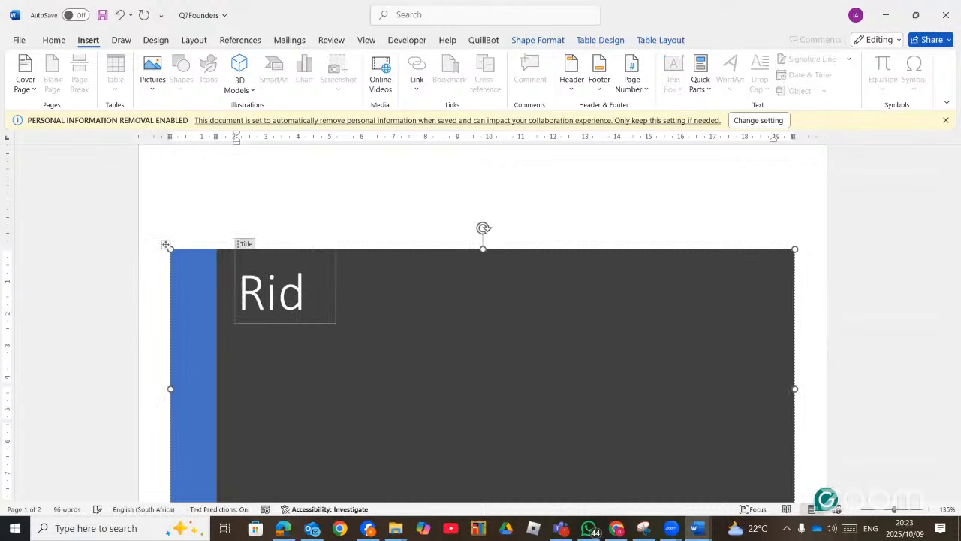
{"action": "type", "text": "geview "}
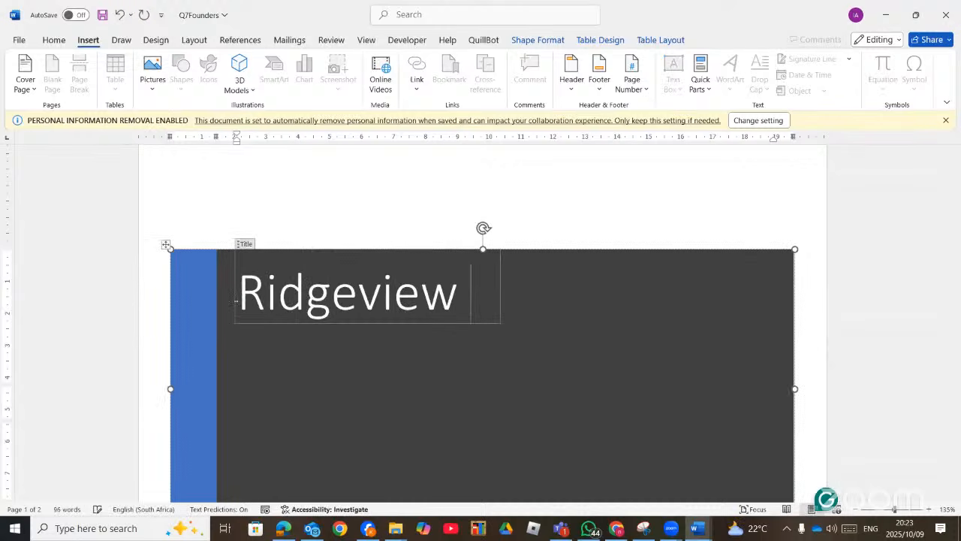
{"action": "type", "text": "Raptors"}
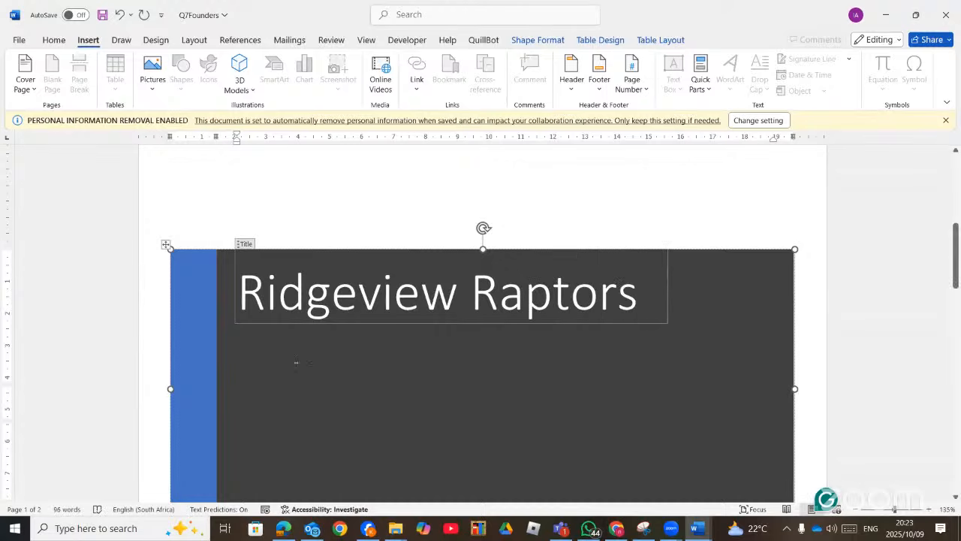
{"action": "key", "text": "BackSpace"}
{"action": "key", "text": "BackSpace"}
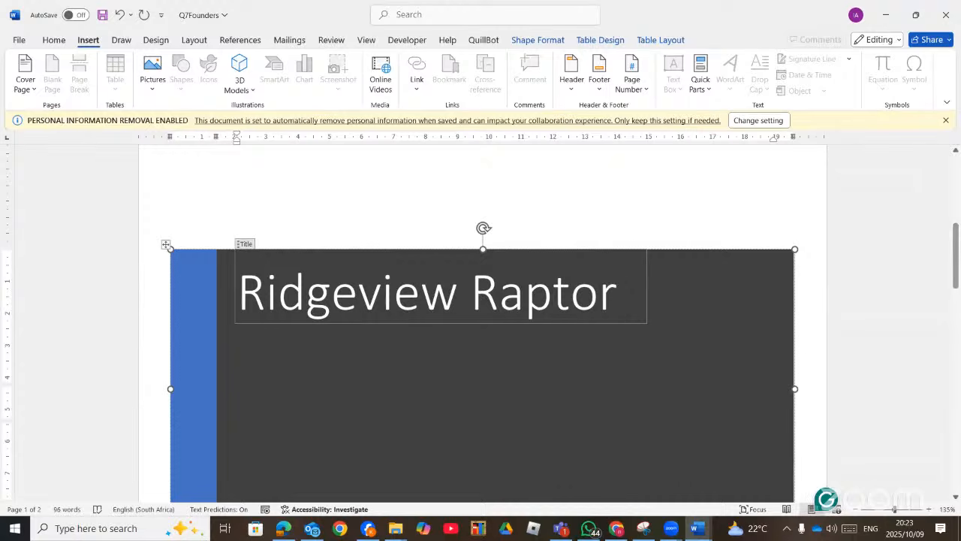
{"action": "type", "text": "rs"}
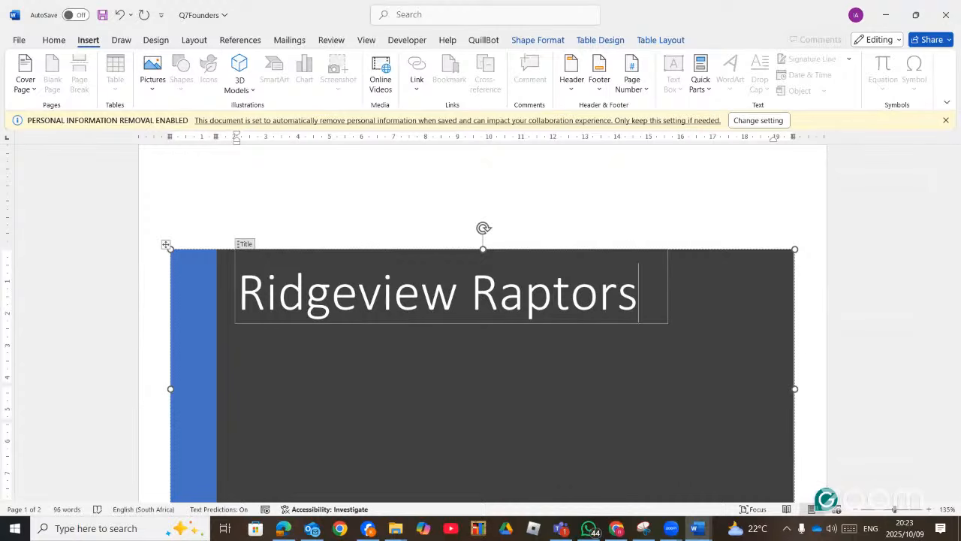
Step: Set the title content control so that it cannot be deleted, keeping its contents editable
{"action": "left_click", "coordinate": [247, 246]}
{"action": "left_click", "coordinate": [437, 357]}
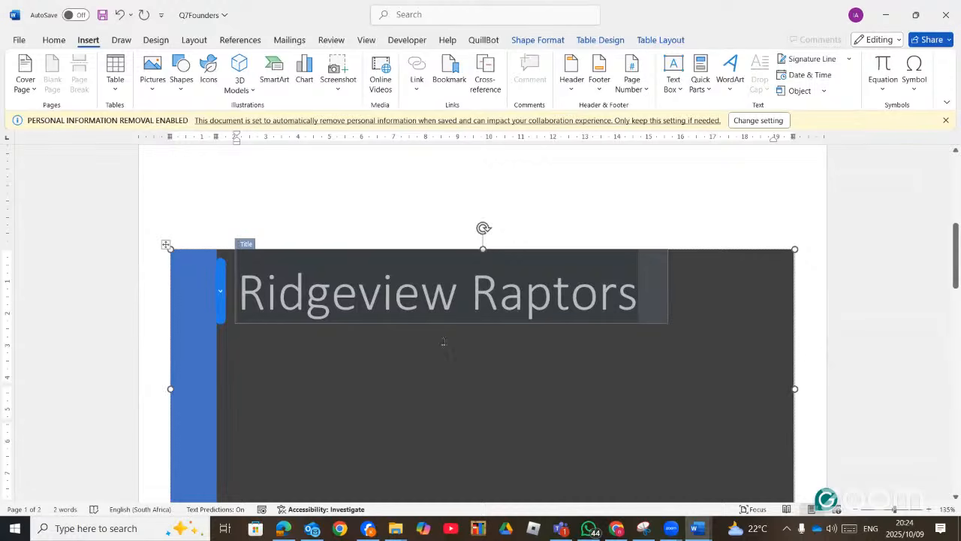
{"action": "left_click", "coordinate": [407, 41]}
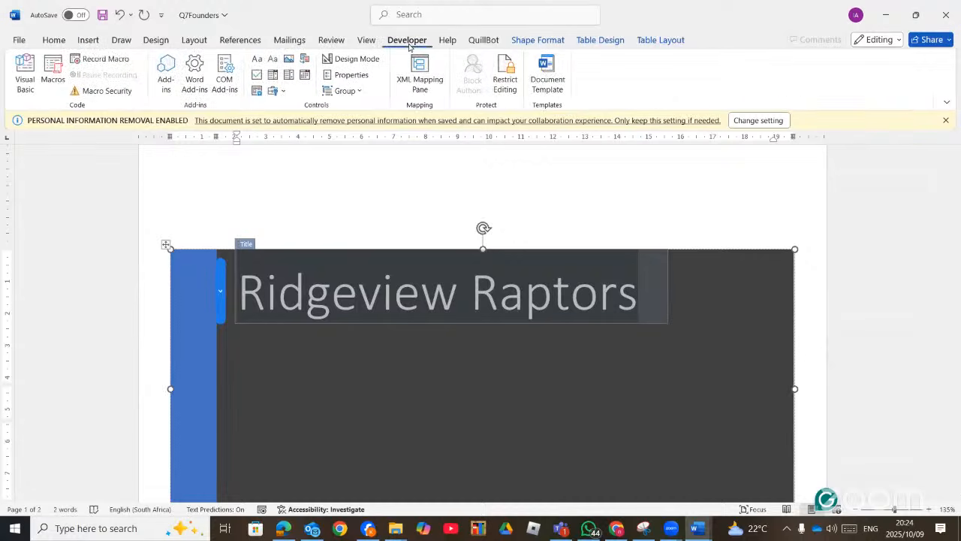
{"action": "left_click", "coordinate": [358, 76]}
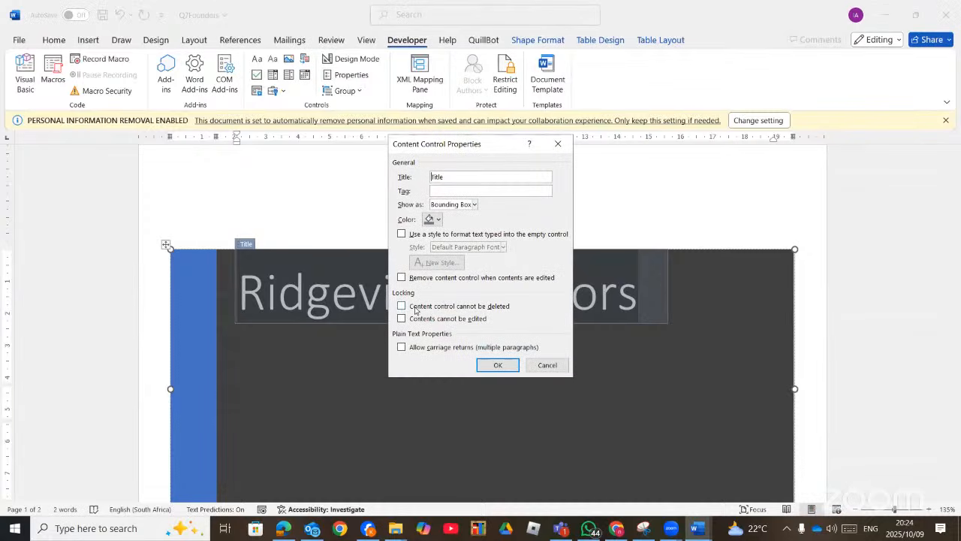
{"action": "left_click", "coordinate": [402, 305]}
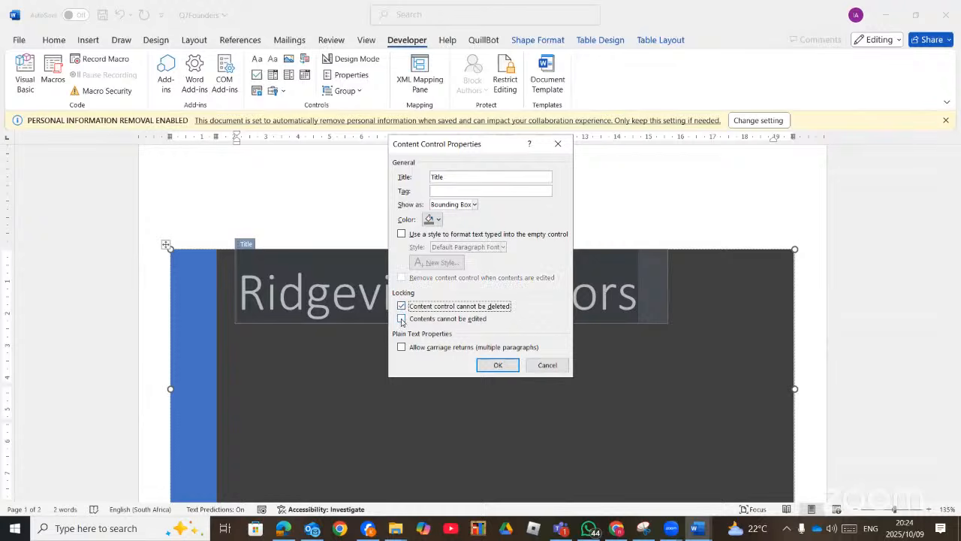
{"action": "left_click", "coordinate": [402, 318]}
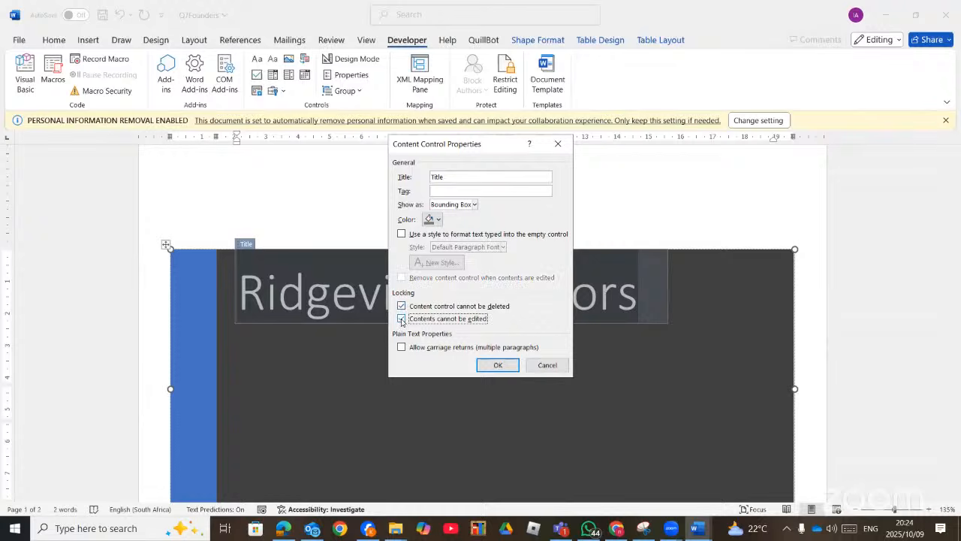
{"action": "left_click", "coordinate": [401, 318]}
{"action": "left_click", "coordinate": [498, 365]}
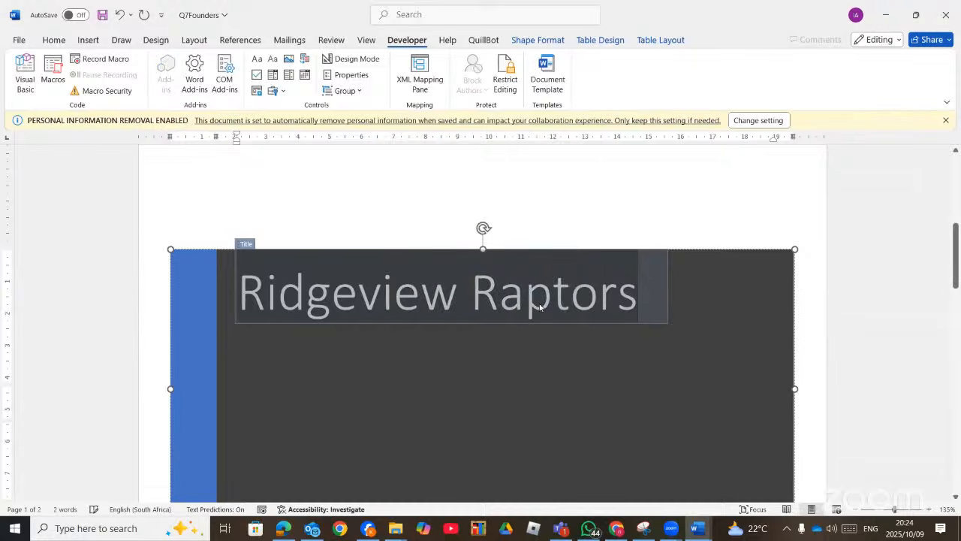
Step: Test editing inside the title control by deleting letters from Raptors and changing the word to Rators
{"action": "key", "text": "BackSpace"}
{"action": "key", "text": "BackSpace"}
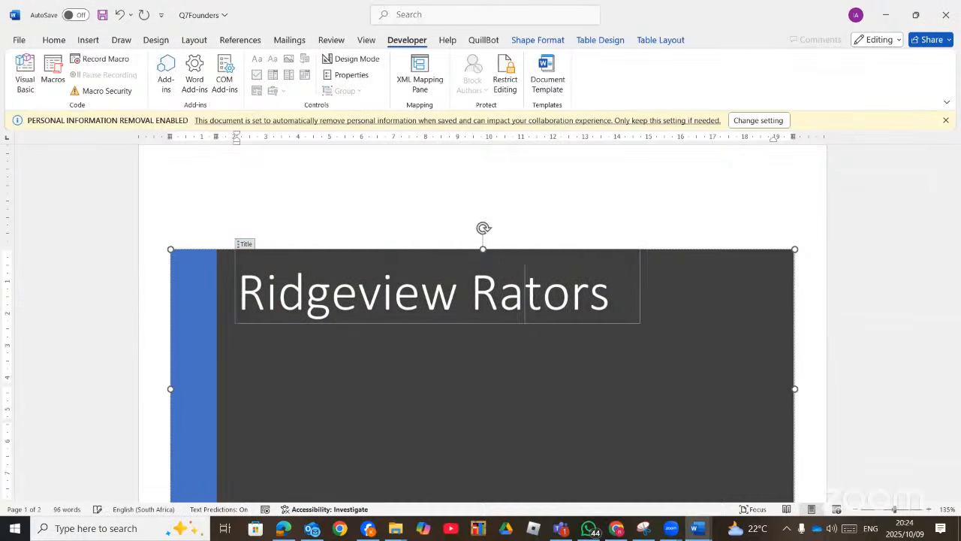
{"action": "key", "text": "BackSpace"}
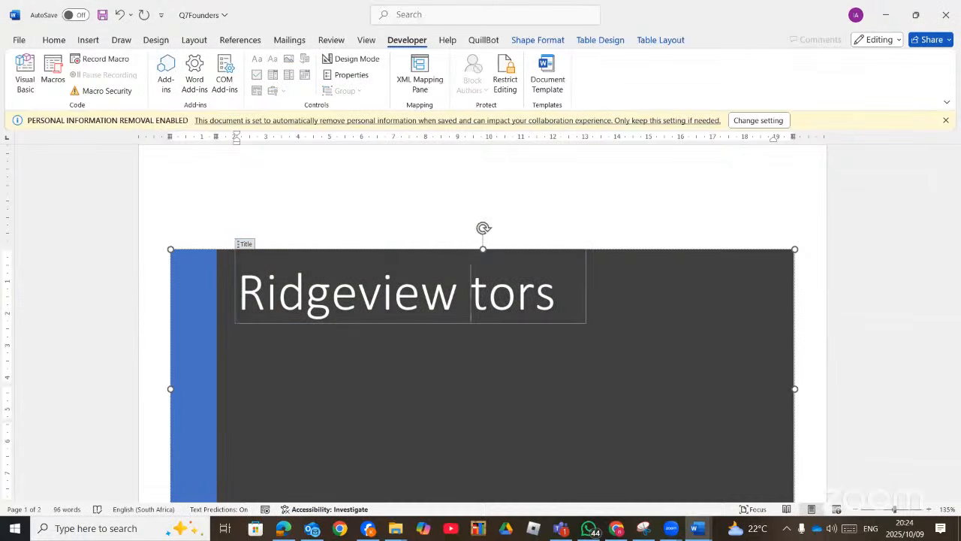
{"action": "type", "text": "Ra"}
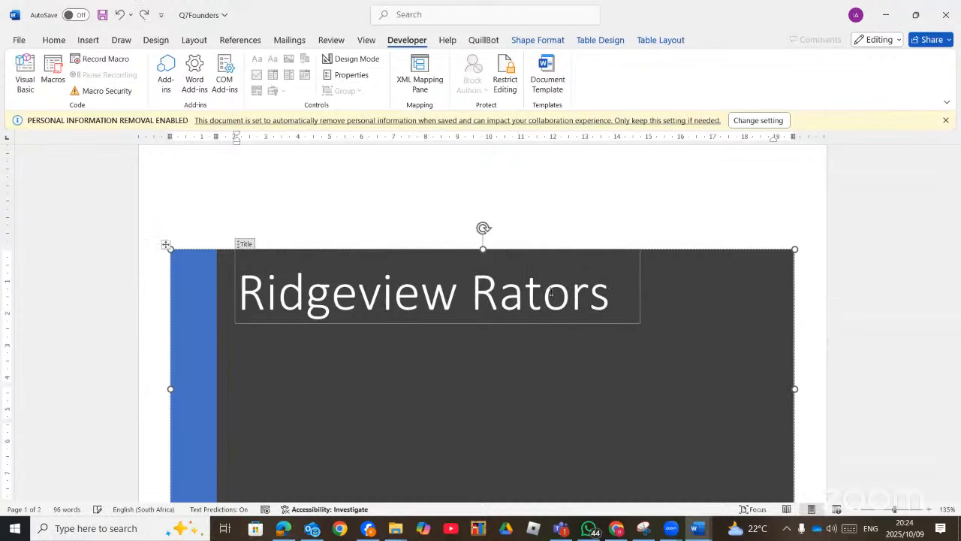
Step: Lock the title control's contents against editing in its content control properties
{"action": "left_click_drag", "start_coordinate": [609, 295], "coordinate": [301, 330]}
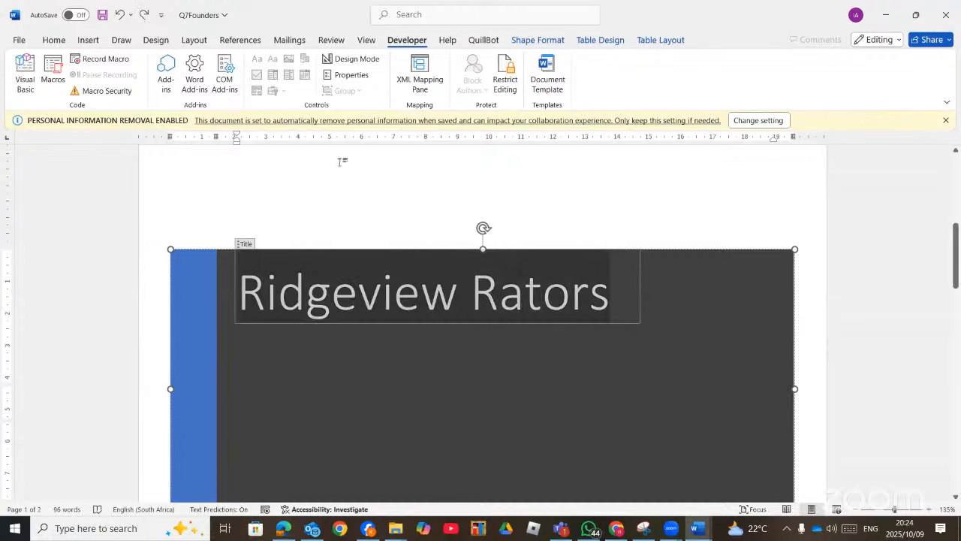
{"action": "left_click", "coordinate": [348, 74]}
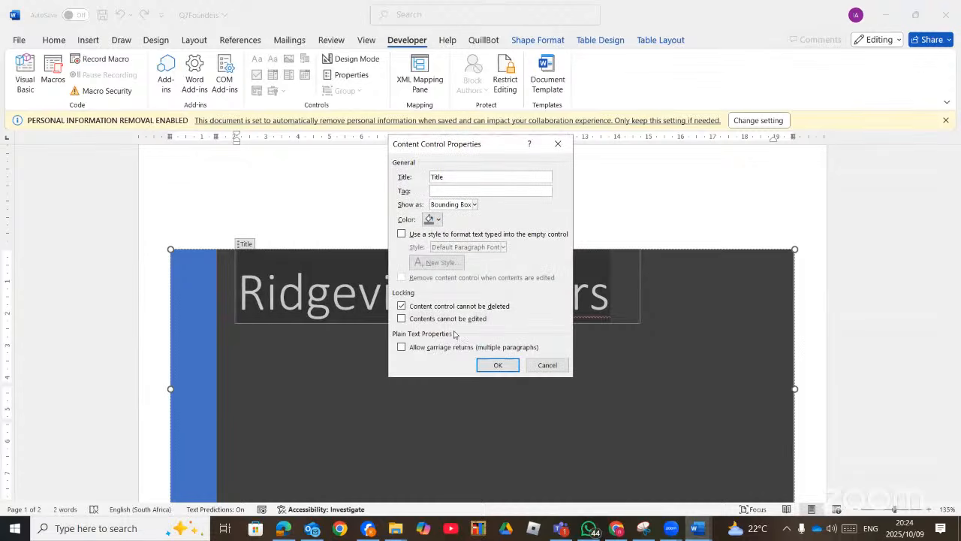
{"action": "left_click", "coordinate": [430, 321]}
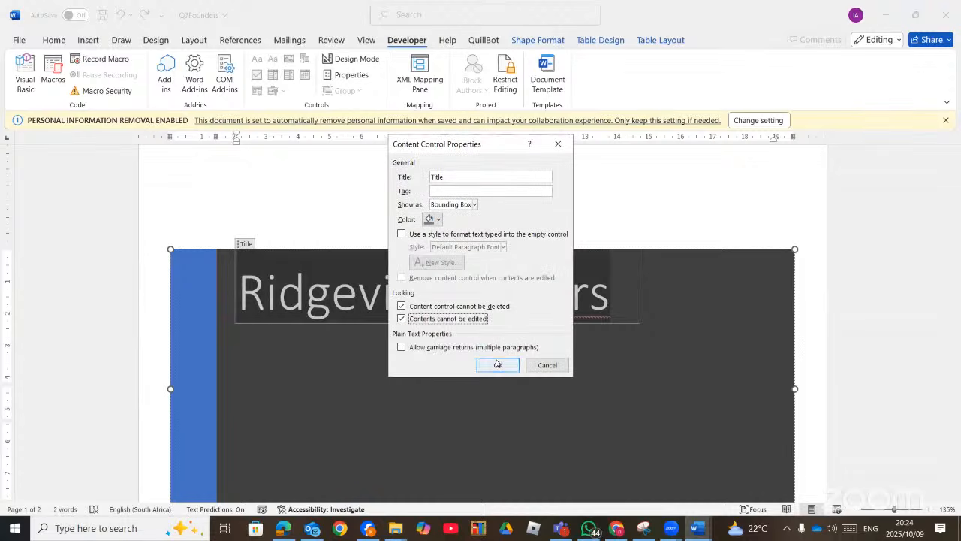
{"action": "left_click", "coordinate": [496, 364]}
Step: Test the content lock by trying to delete characters at several places in the title text
{"action": "left_click", "coordinate": [516, 289]}
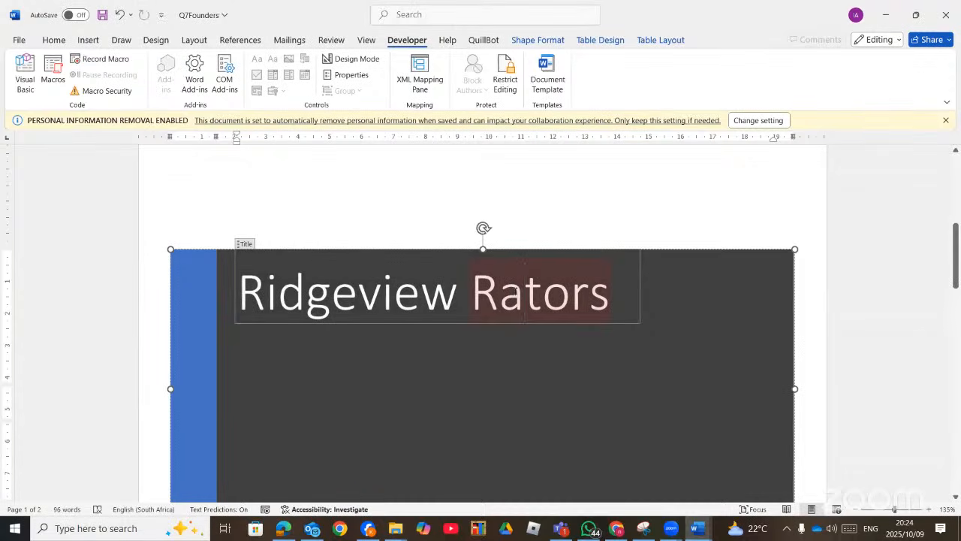
{"action": "key", "text": "BackSpace"}
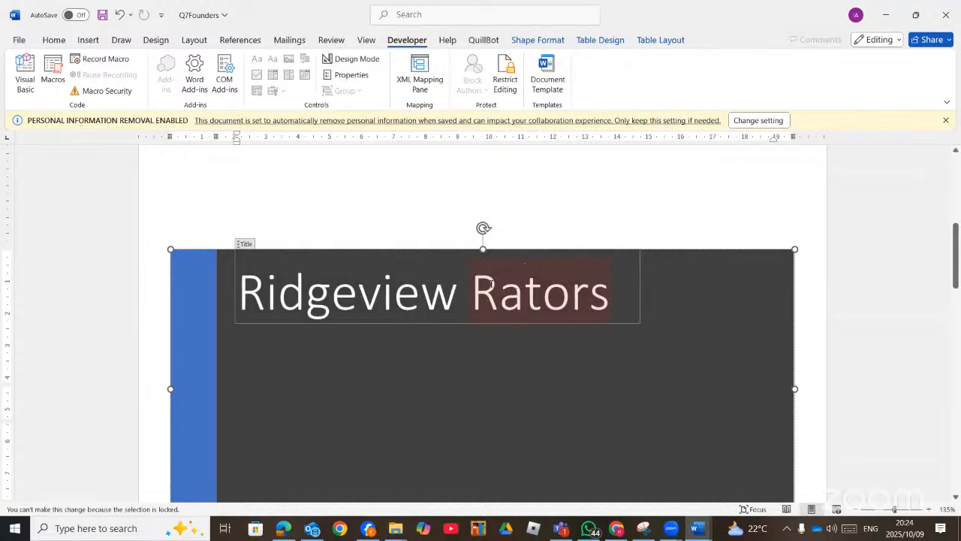
{"action": "left_click", "coordinate": [452, 294]}
{"action": "key", "text": "BackSpace"}
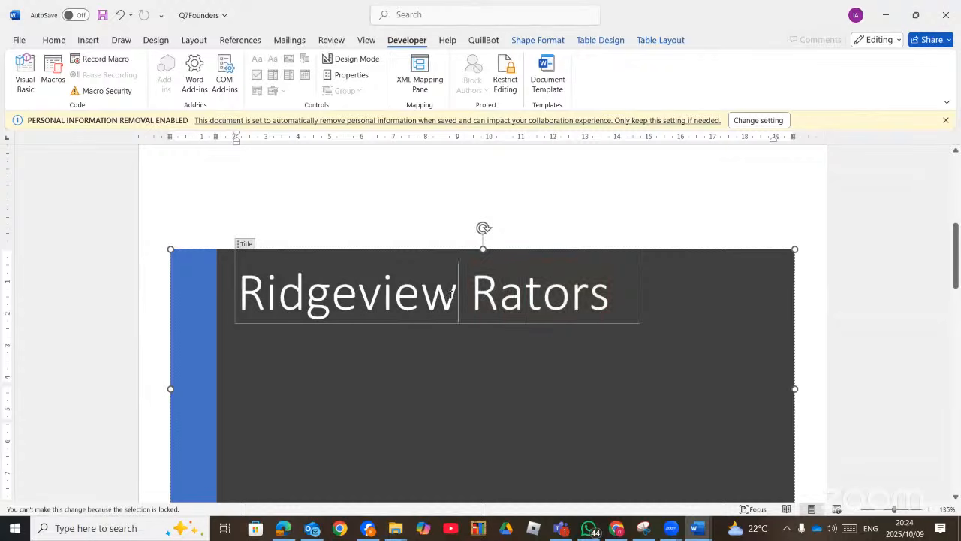
{"action": "left_click", "coordinate": [334, 295]}
{"action": "key", "text": "BackSpace"}
{"action": "double_click", "coordinate": [514, 299]}
{"action": "left_click", "coordinate": [430, 299]}
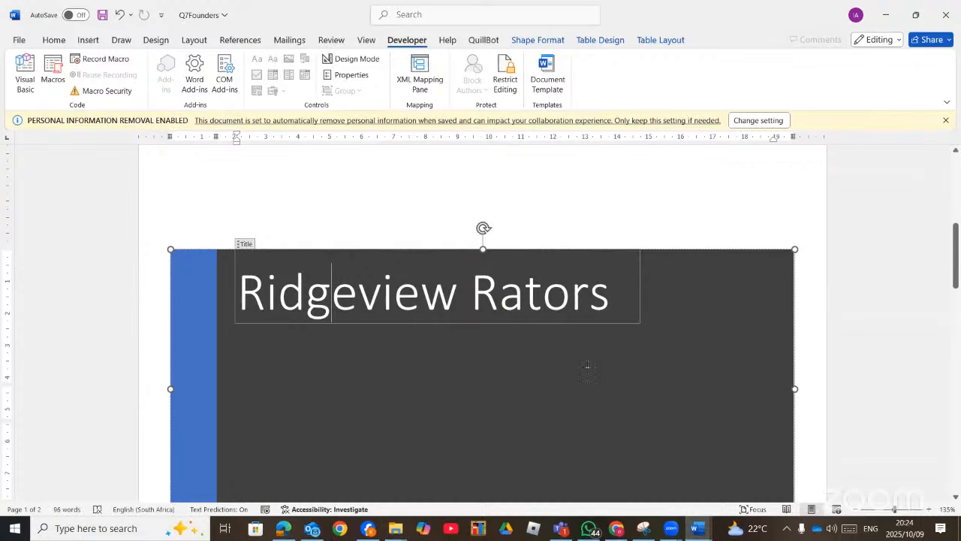
Step: Switch to YouTube Studio in the browser and end the live stream, confirming the request
{"action": "left_click", "coordinate": [616, 528]}
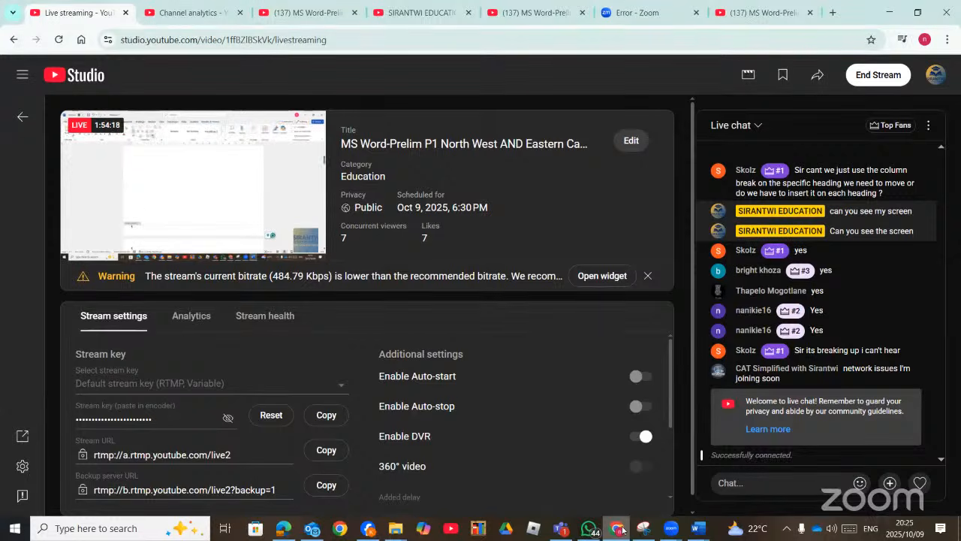
{"action": "left_click", "coordinate": [874, 77]}
{"action": "left_click", "coordinate": [588, 338]}
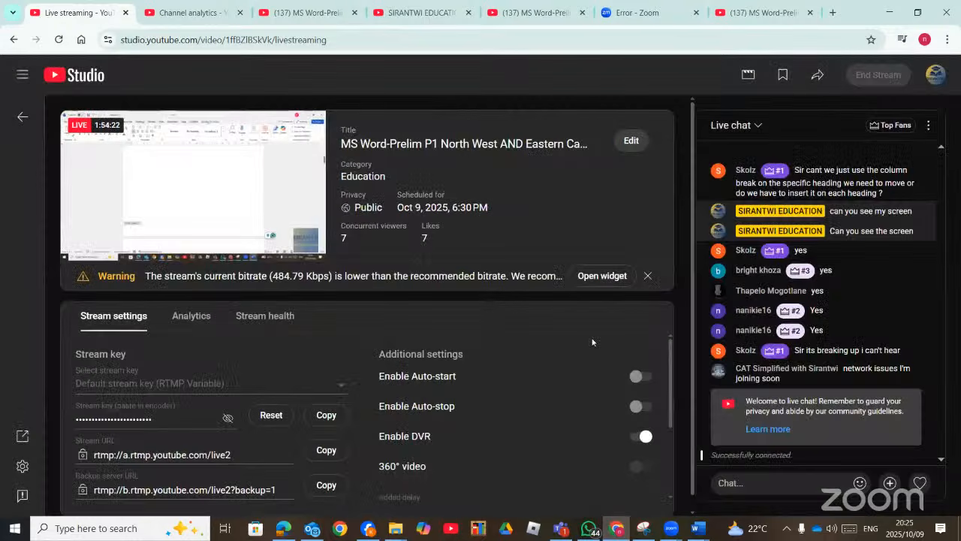